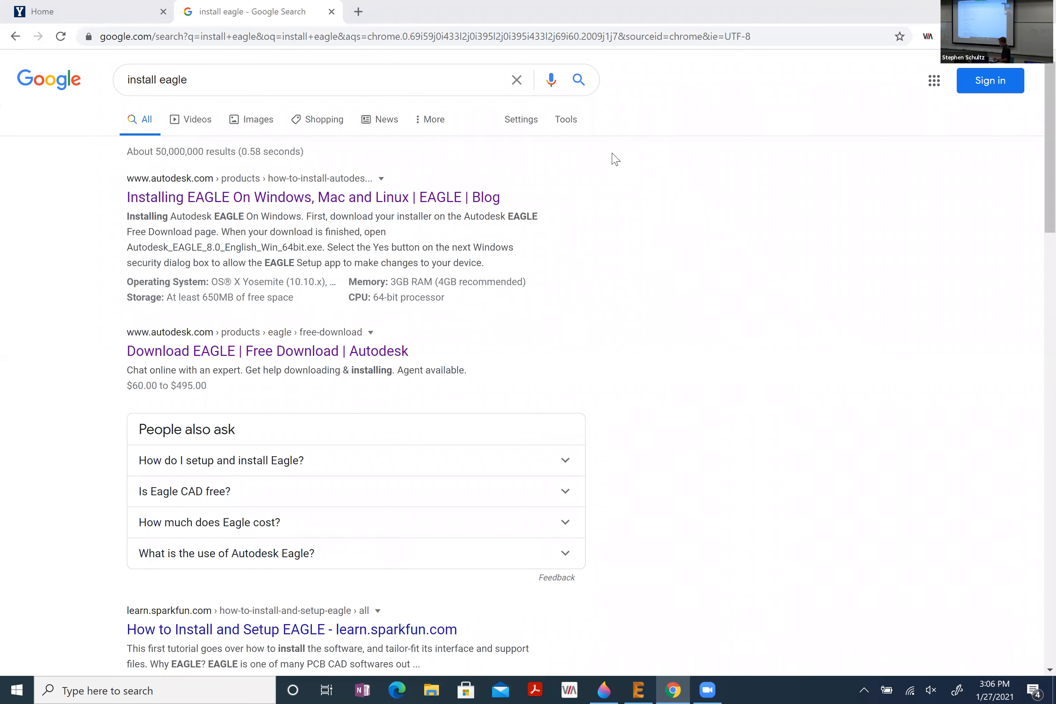
- Open the Autodesk article on installing EAGLE and read through its system requirements and Windows installation steps
{"action": "left_click_drag", "start_coordinate": [254, 82], "coordinate": [119, 81]}
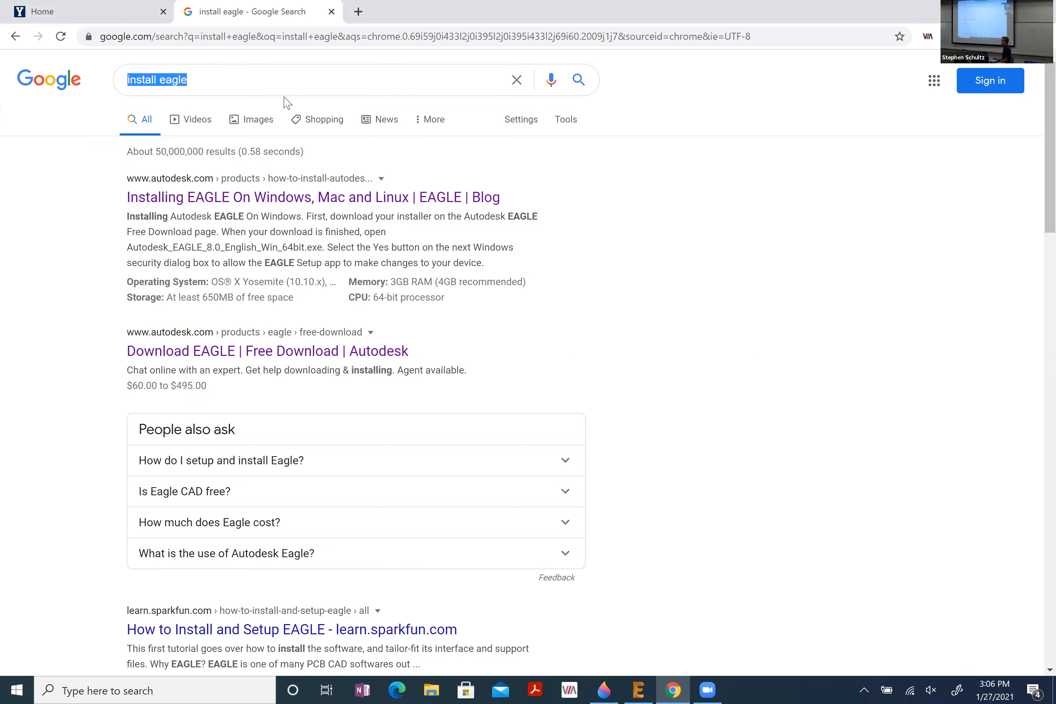
{"action": "left_click", "coordinate": [228, 198]}
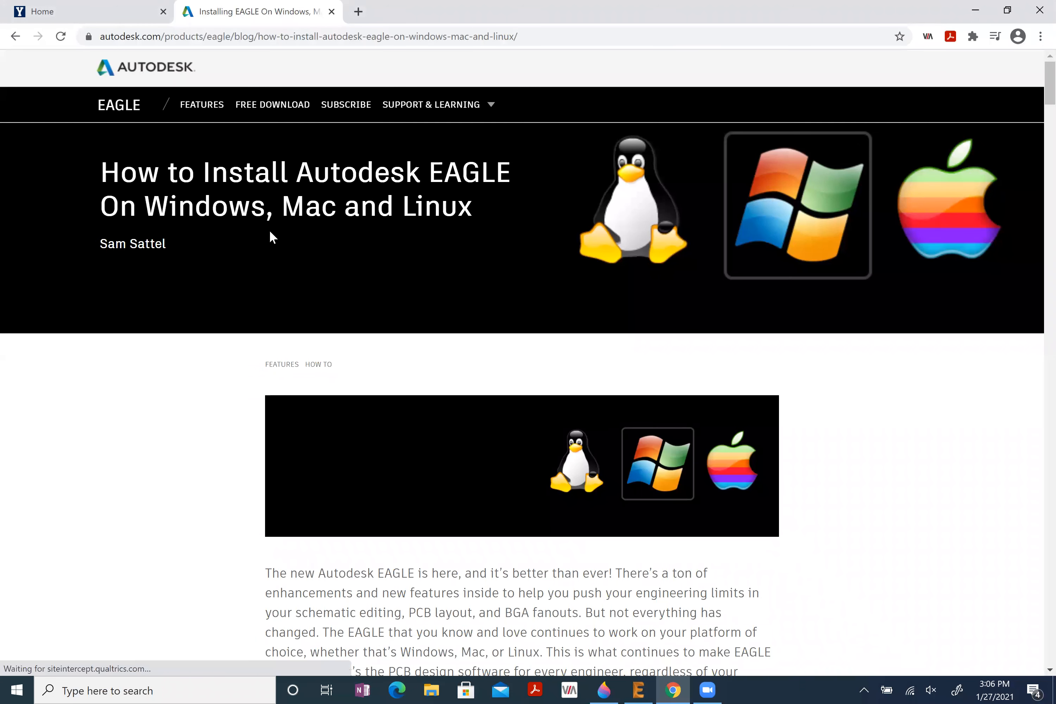
{"action": "scroll", "coordinate": [270, 231], "scroll_direction": "down", "scroll_amount": 5}
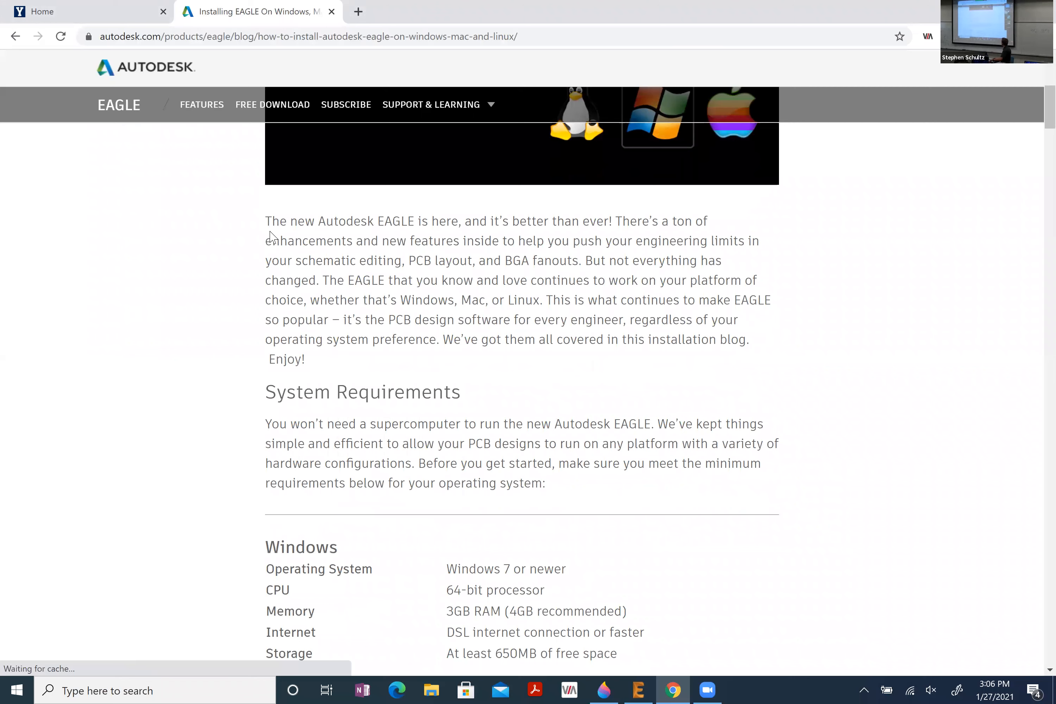
{"action": "scroll", "coordinate": [270, 235], "scroll_direction": "down", "scroll_amount": 7}
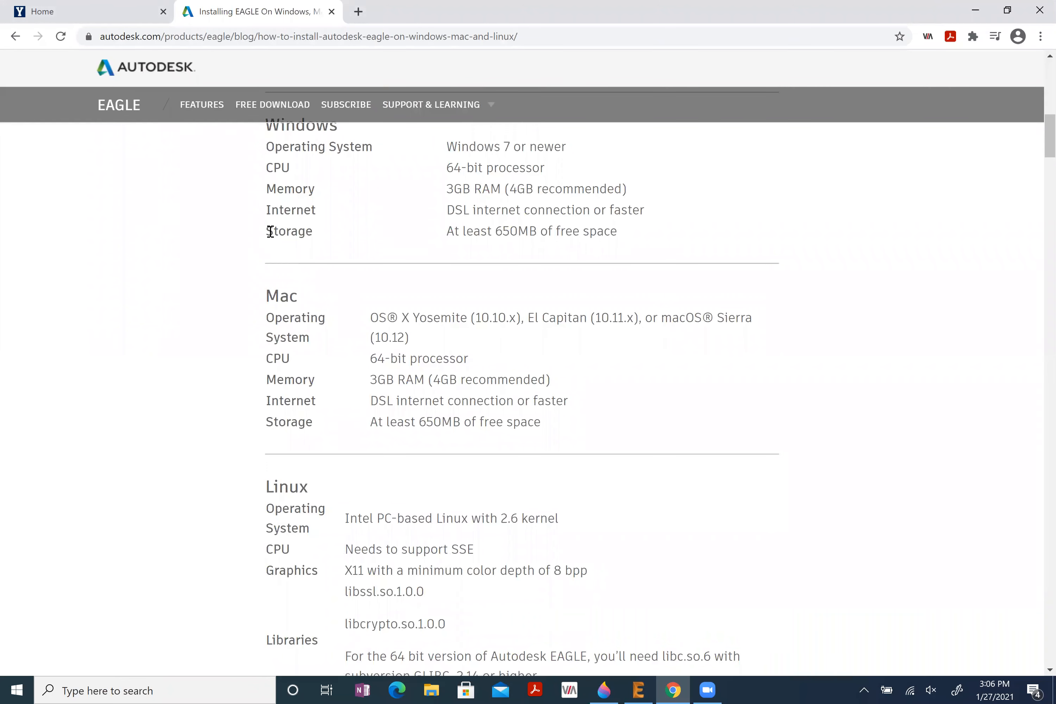
{"action": "key", "text": "XF86AudioMute"}
{"action": "key", "text": "XF86AudioMute"}
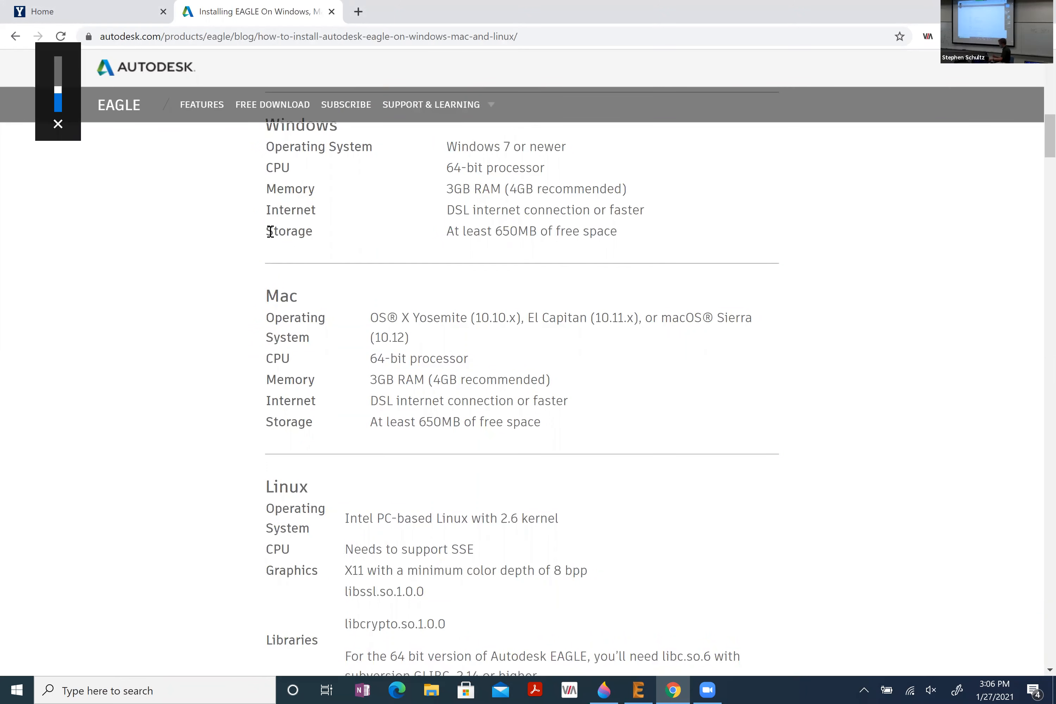
{"action": "scroll", "coordinate": [468, 341], "scroll_direction": "down", "scroll_amount": 10}
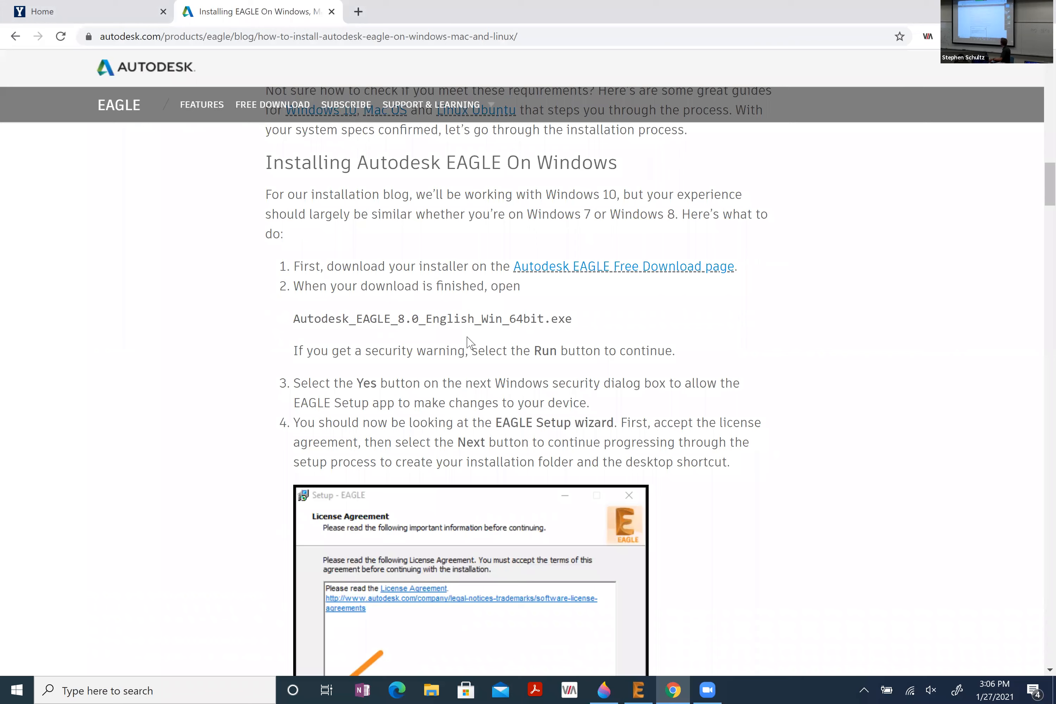
{"action": "scroll", "coordinate": [469, 341], "scroll_direction": "up", "scroll_amount": 3}
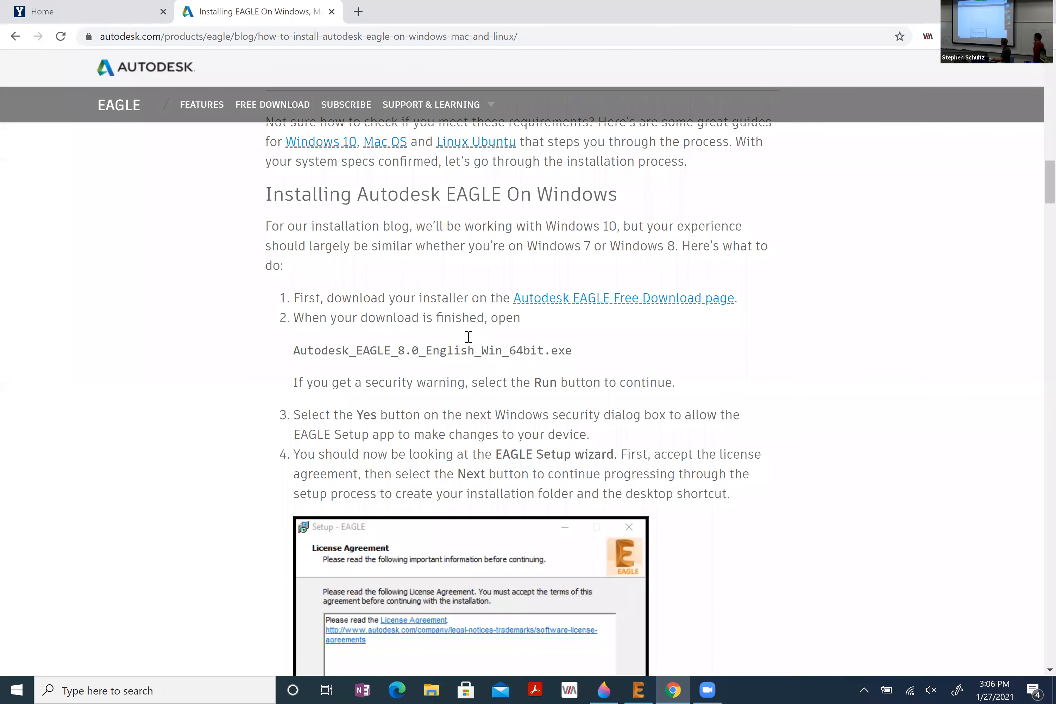
{"action": "scroll", "coordinate": [500, 335], "scroll_direction": "up", "scroll_amount": 2}
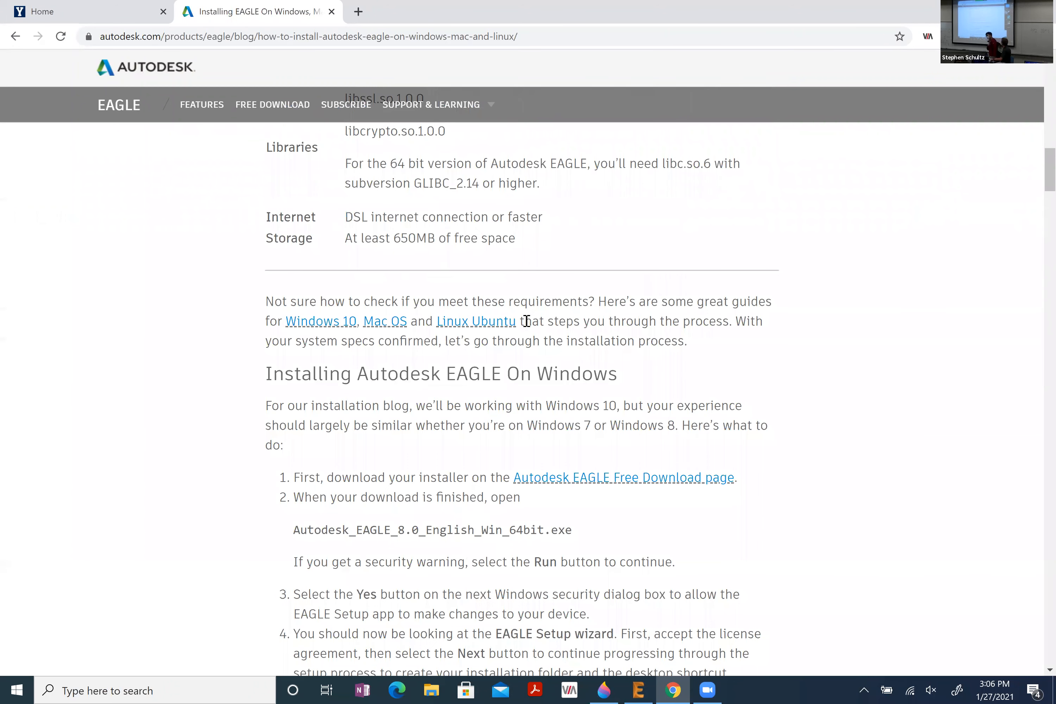
{"action": "scroll", "coordinate": [537, 333], "scroll_direction": "down", "scroll_amount": 3}
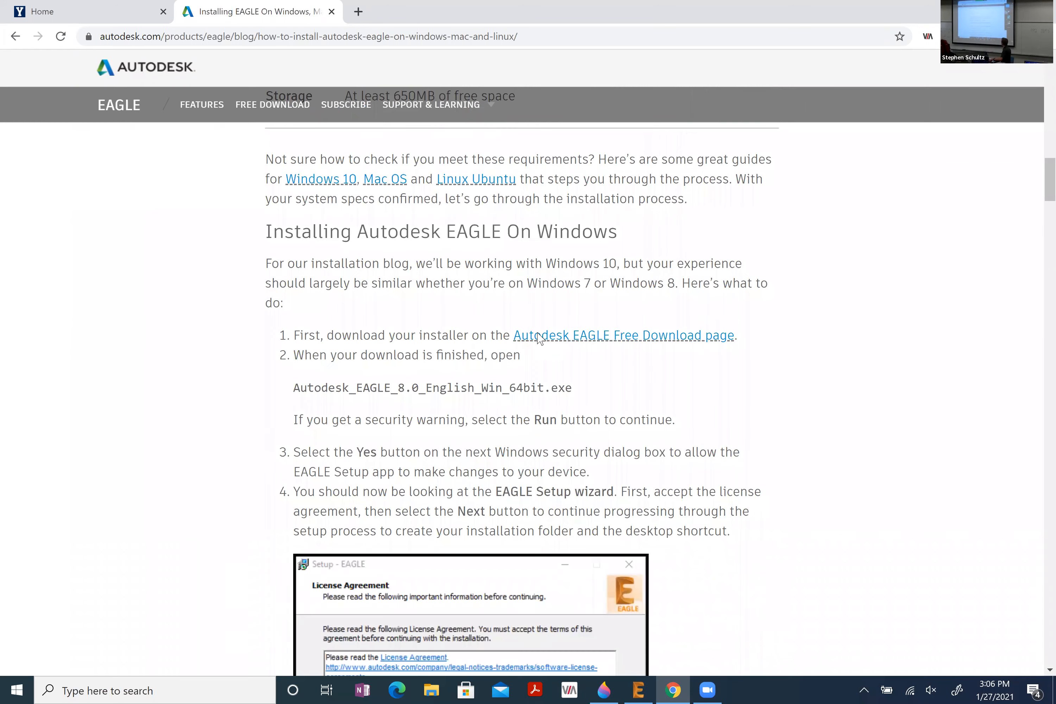
{"action": "scroll", "coordinate": [540, 334], "scroll_direction": "down", "scroll_amount": 7}
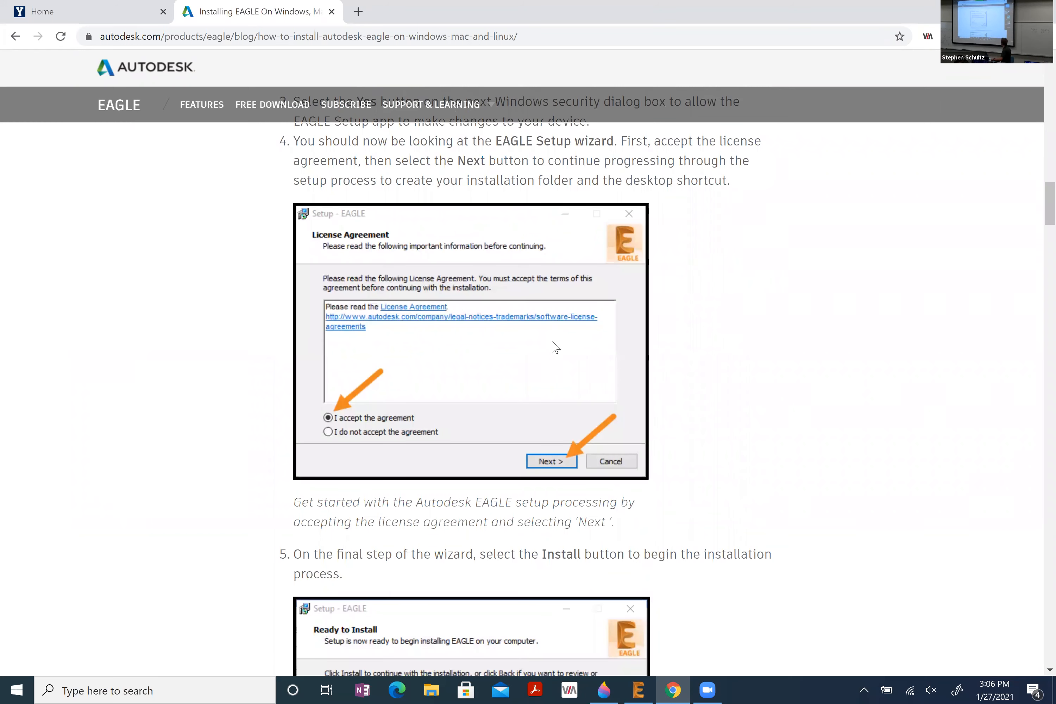
{"action": "scroll", "coordinate": [580, 380], "scroll_direction": "down", "scroll_amount": 4}
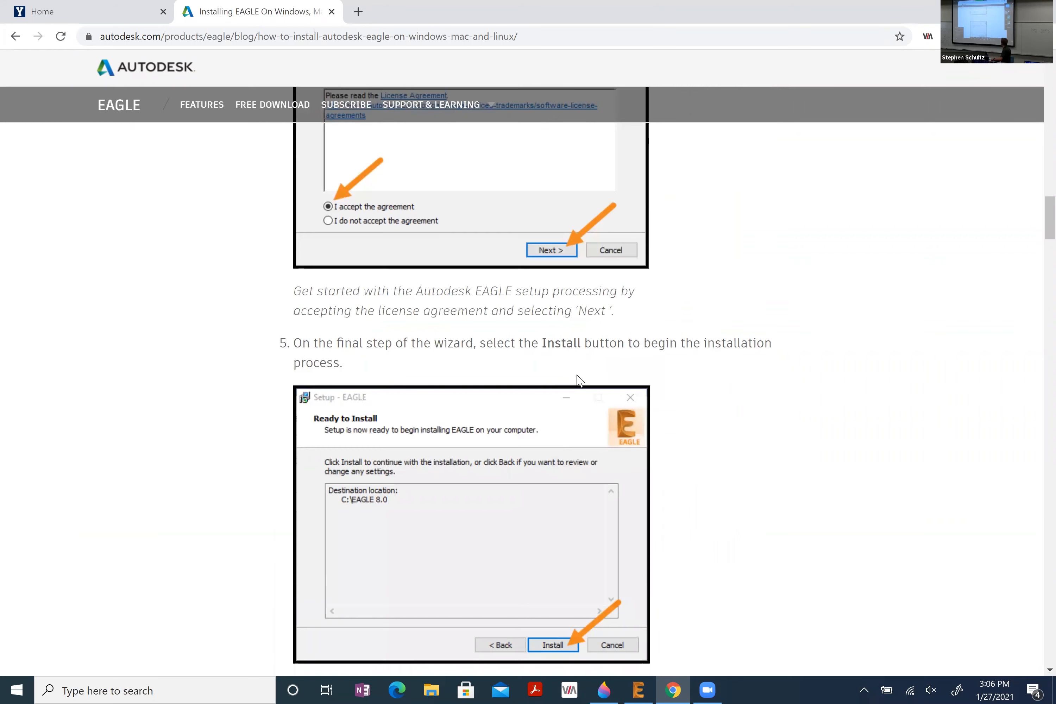
{"action": "scroll", "coordinate": [577, 379], "scroll_direction": "down", "scroll_amount": 3}
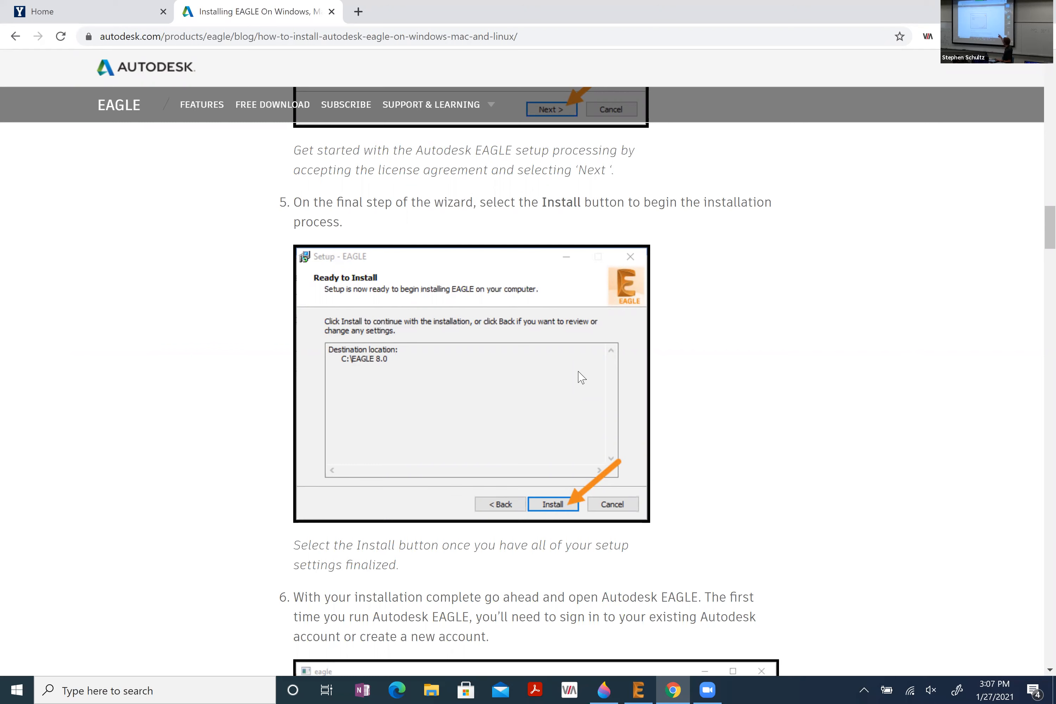
- Return to the Windows installation section of the article and open the linked Autodesk EAGLE Free Download page
{"action": "key", "text": "alt+Left"}
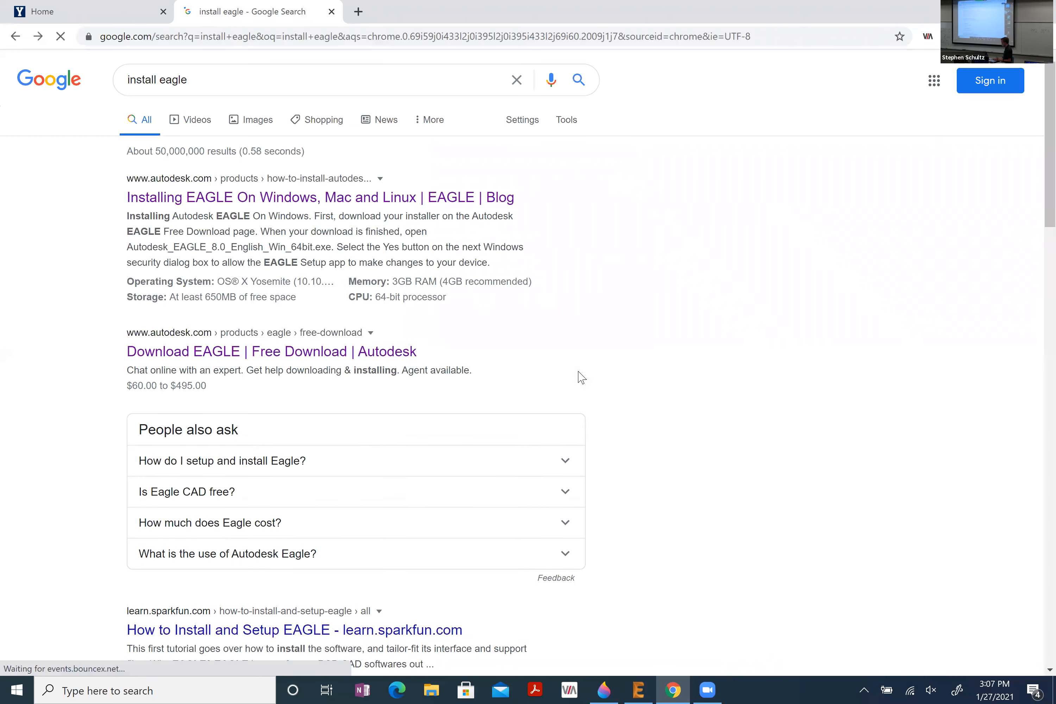
{"action": "key", "text": "alt+Right"}
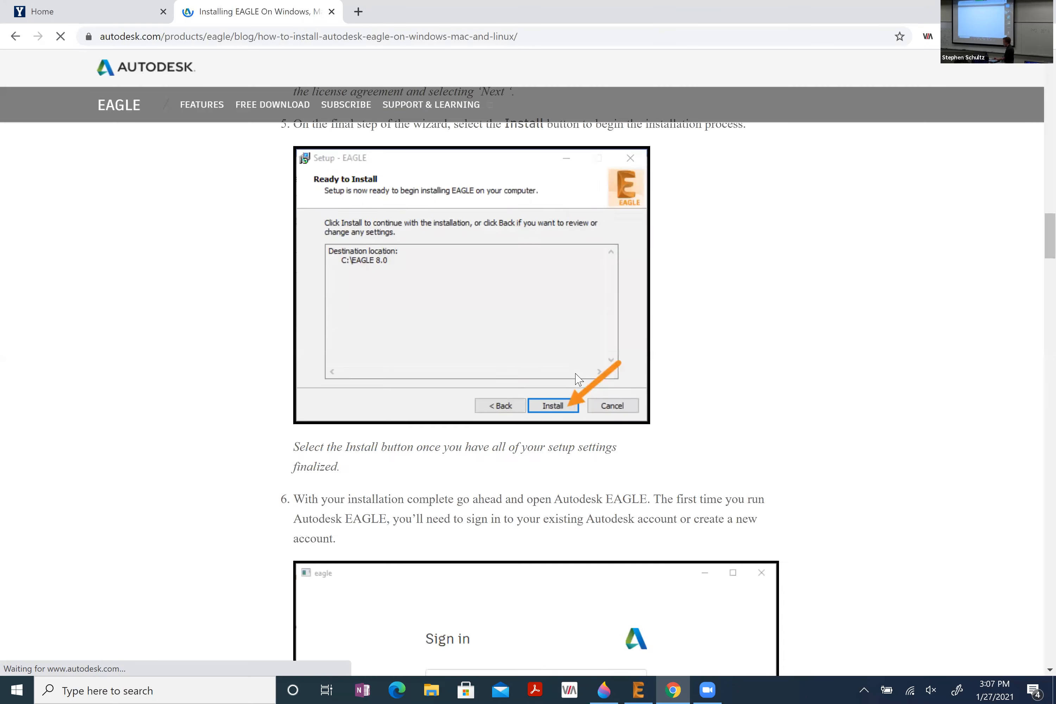
{"action": "scroll", "coordinate": [578, 379], "scroll_direction": "up", "scroll_amount": 20}
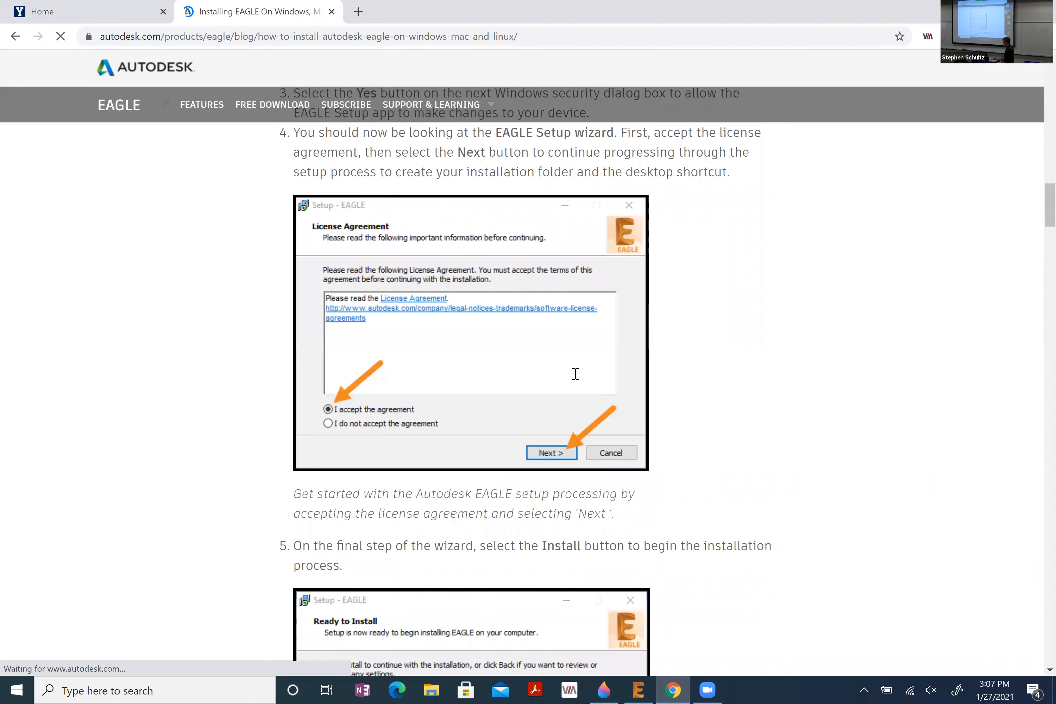
{"action": "scroll", "coordinate": [625, 346], "scroll_direction": "down", "scroll_amount": 3}
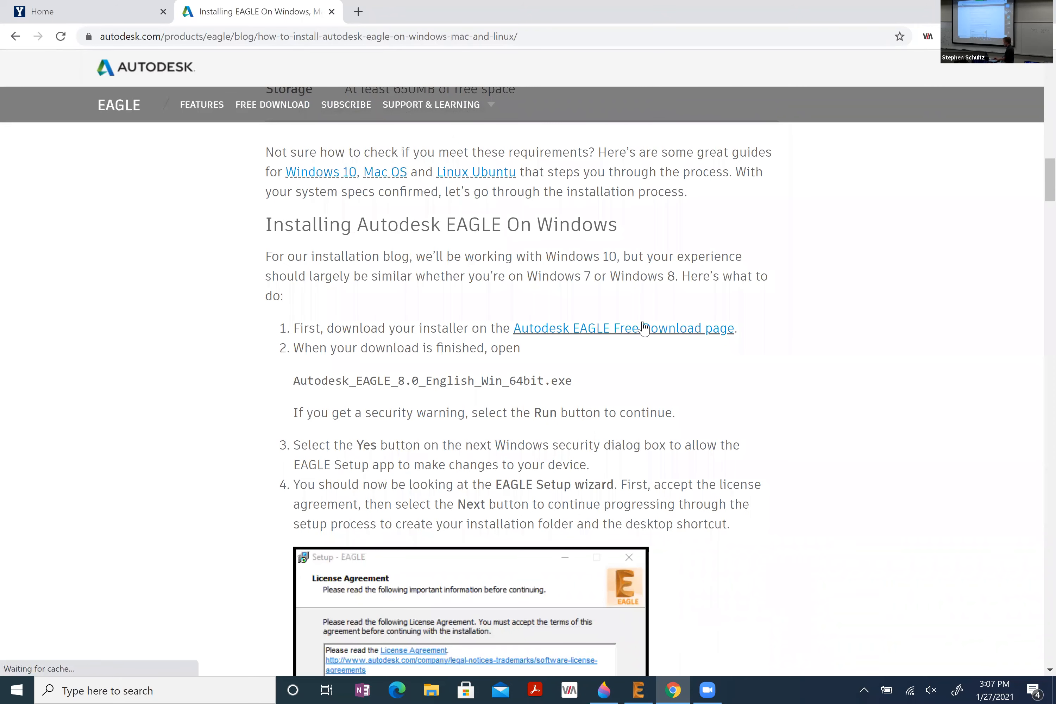
{"action": "left_click", "coordinate": [618, 329]}
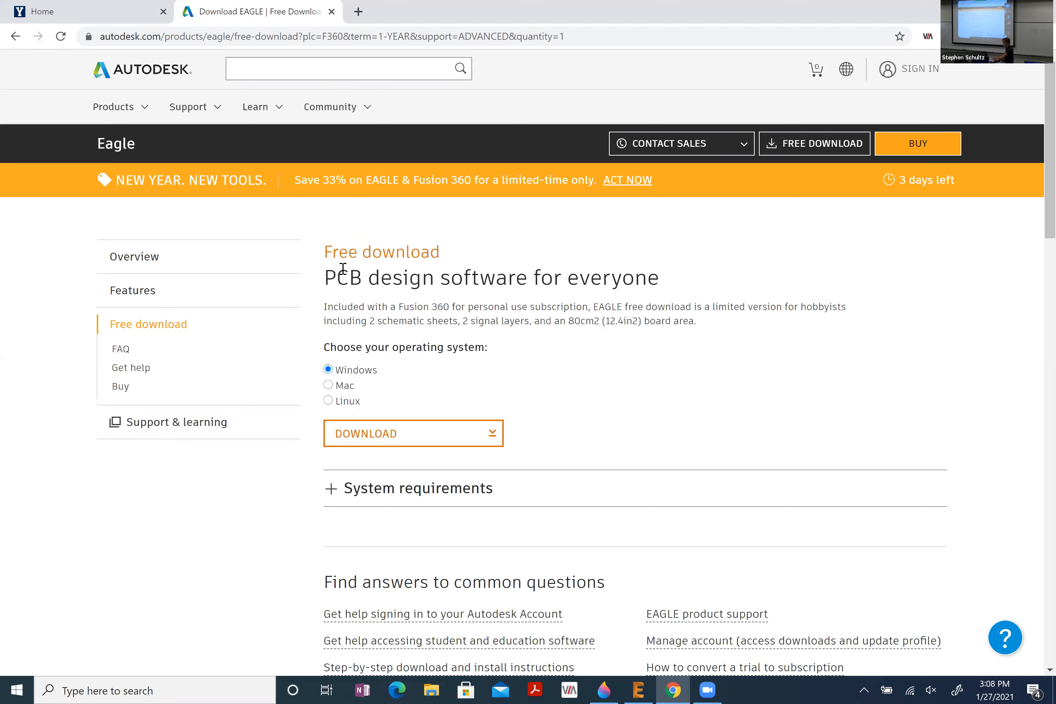
- Open the ece.byu.edu site in a new browser tab
{"action": "key", "text": "ctrl+t"}
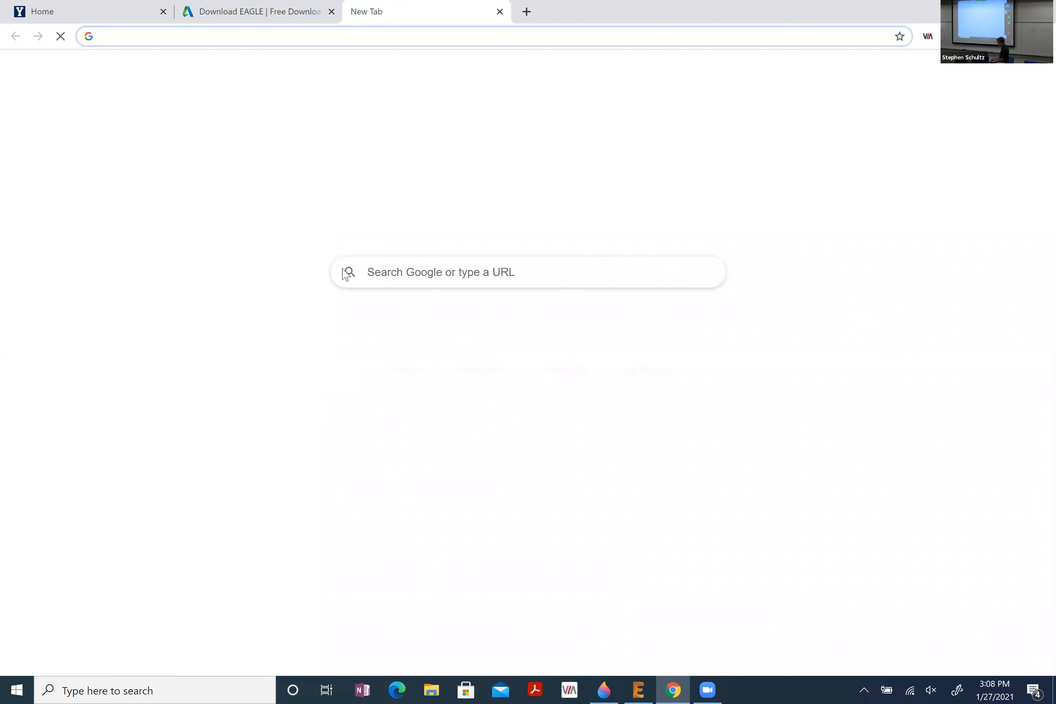
{"action": "type", "text": "ece"}
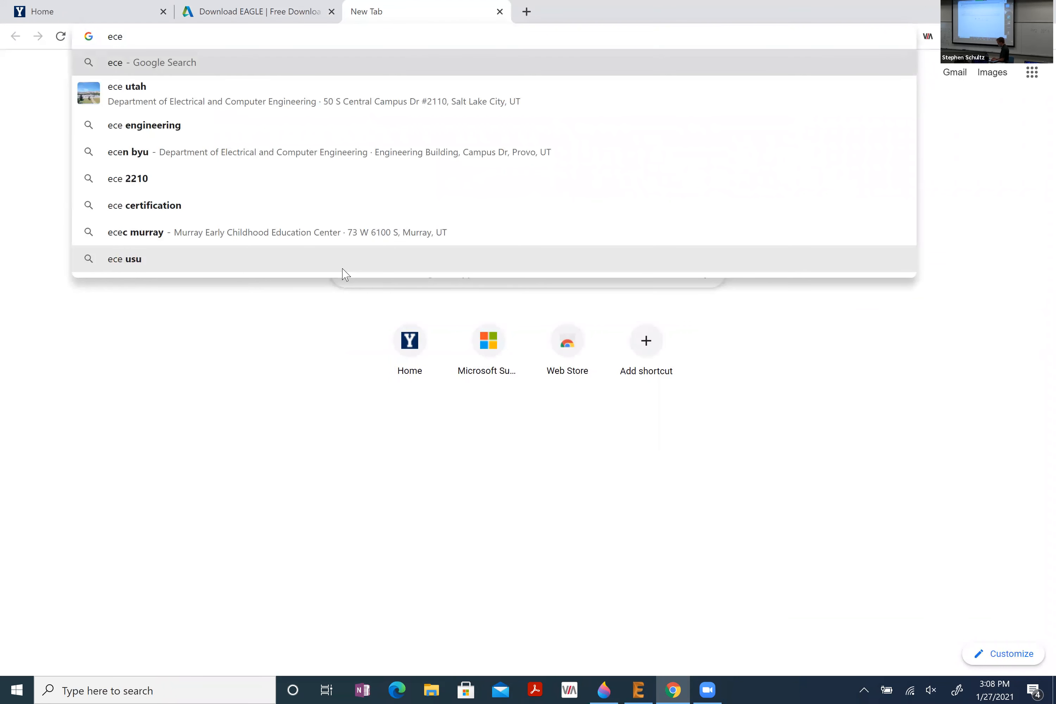
{"action": "type", "text": ".byu.edu"}
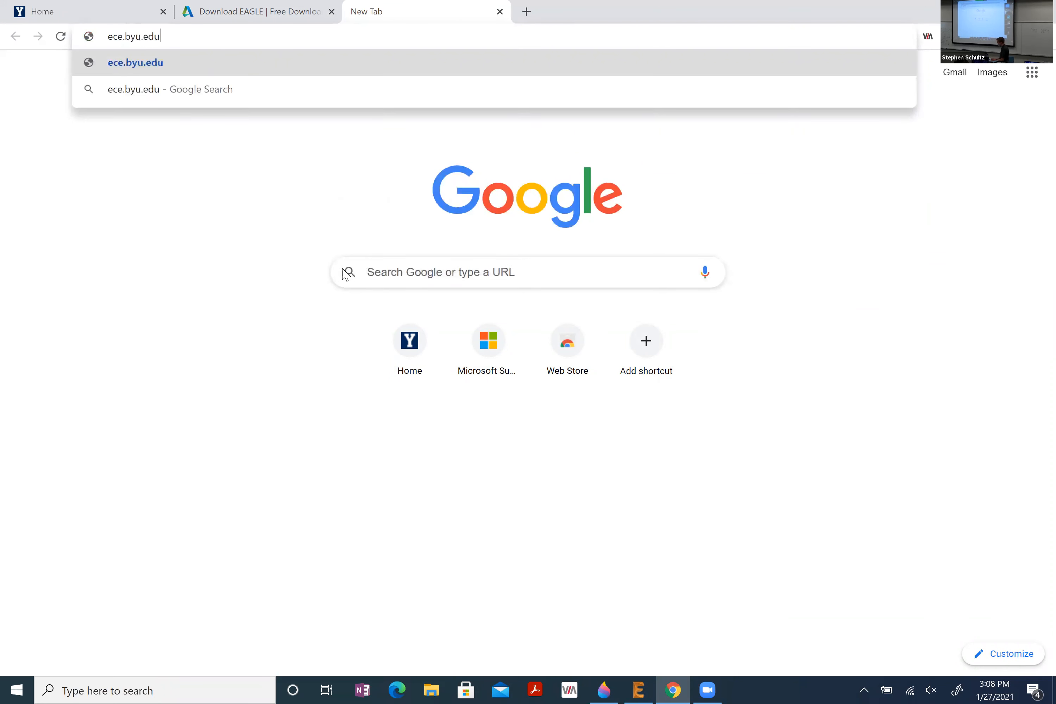
{"action": "key", "text": "Return"}
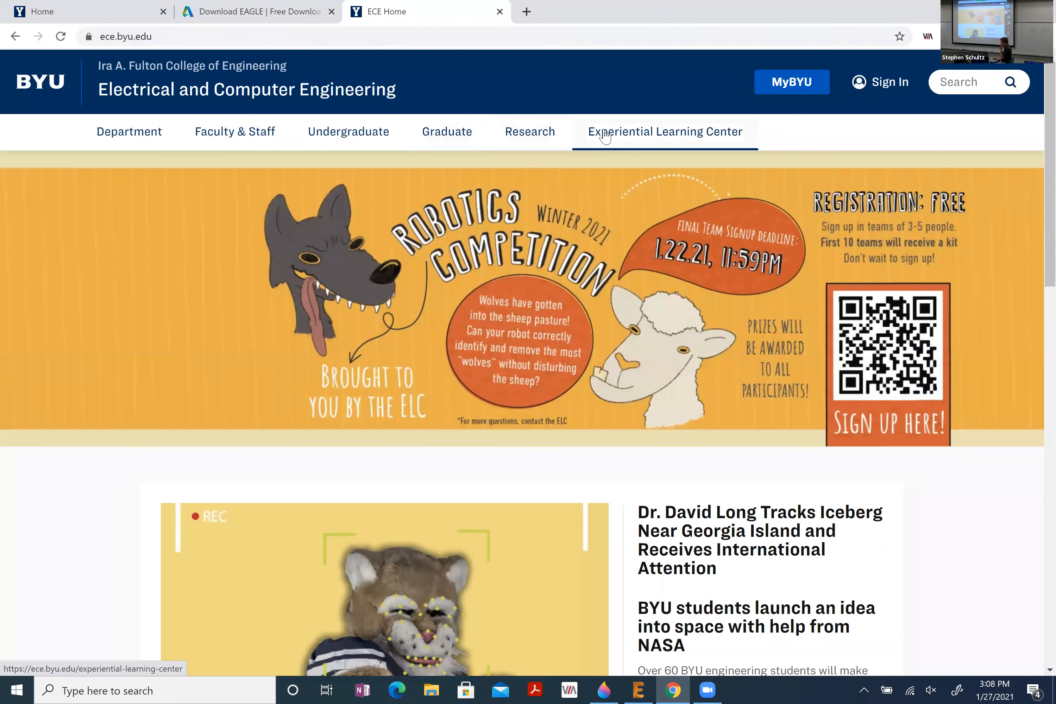
- View the request form on the Experiential Learning Center's Project Requests page and close its tab
{"action": "left_click", "coordinate": [648, 132]}
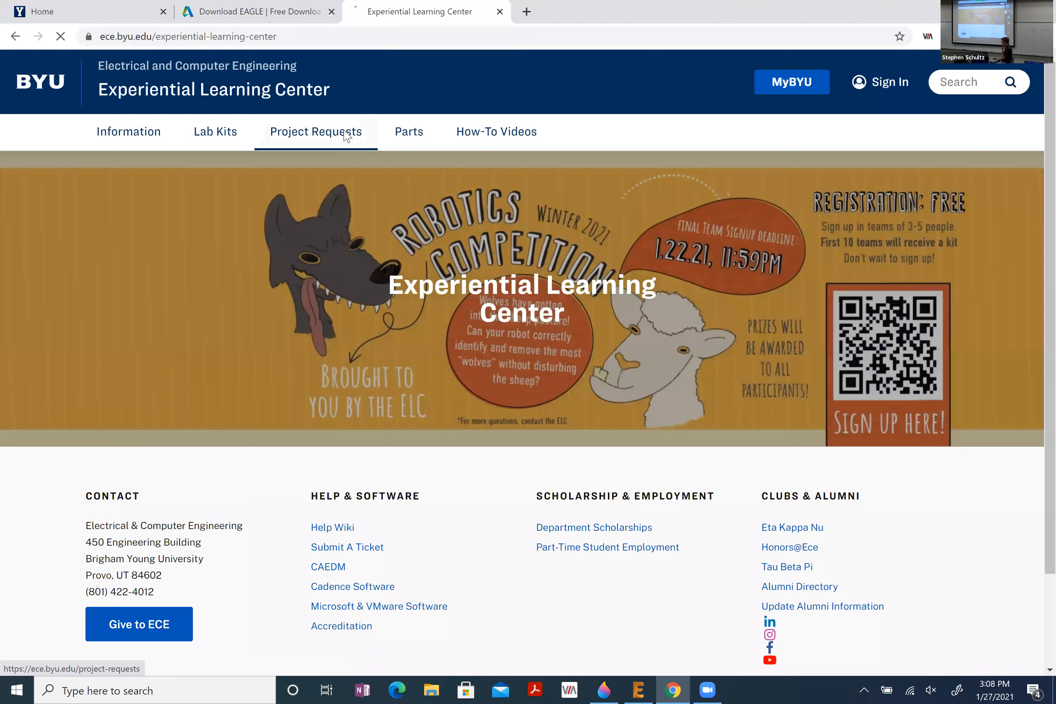
{"action": "left_click", "coordinate": [347, 135]}
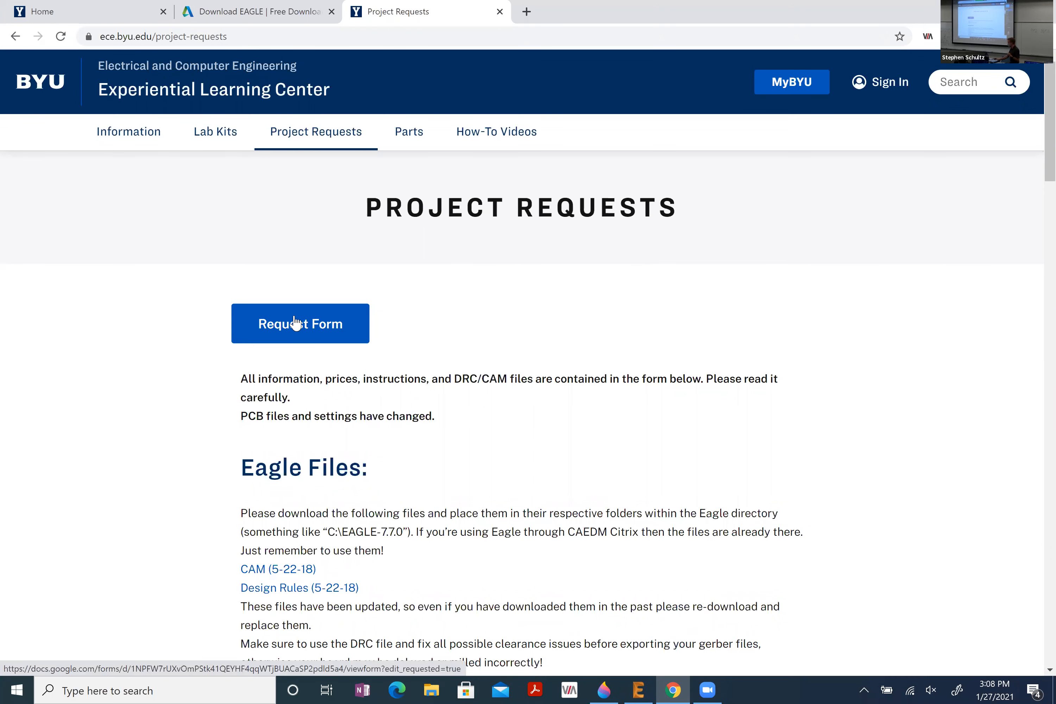
{"action": "left_click", "coordinate": [296, 324]}
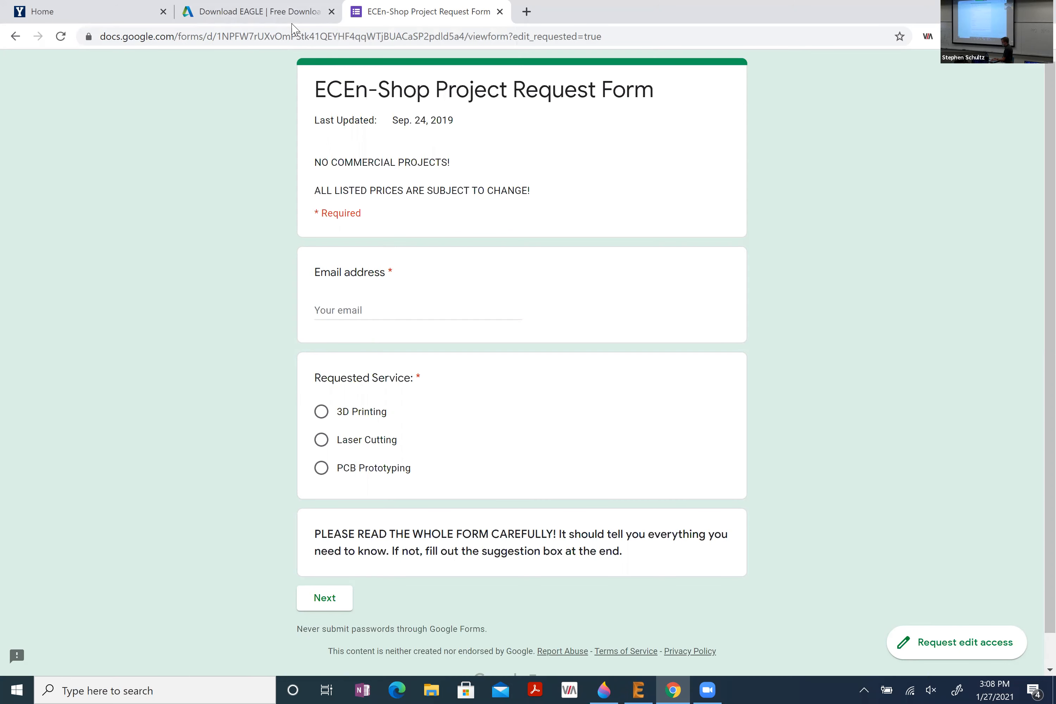
{"action": "key", "text": "ctrl+w"}
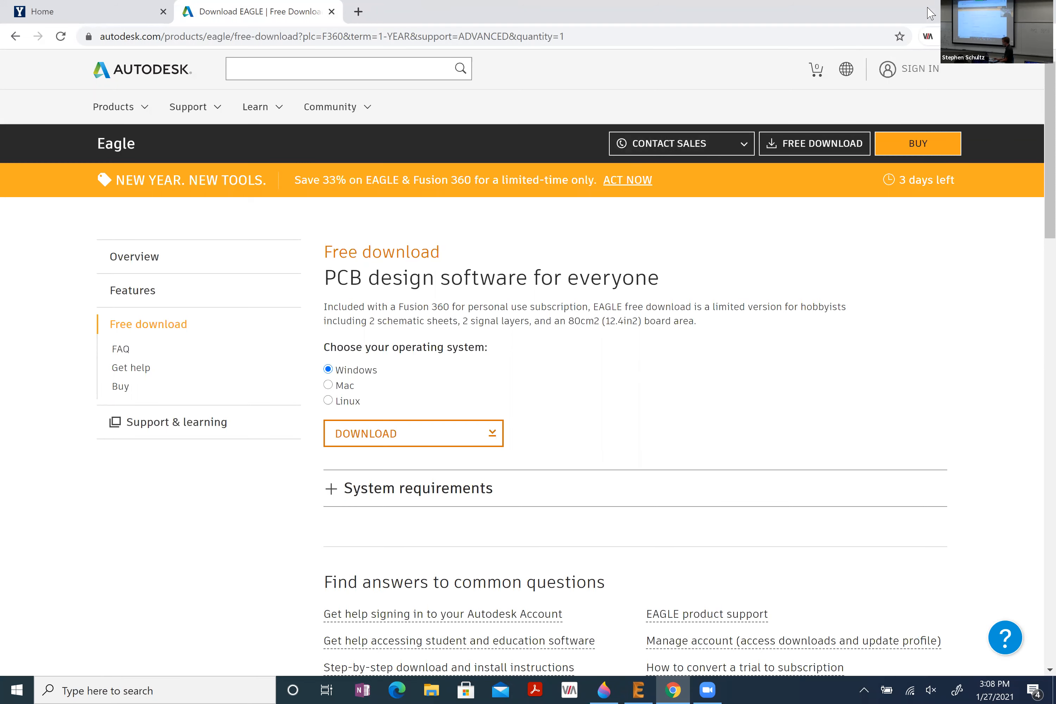
- Minimize the browser, close the EAGLE Control Panel, and bring up the circuit sketch in Paint 3D
{"action": "left_click", "coordinate": [972, 9]}
{"action": "left_click", "coordinate": [974, 9]}
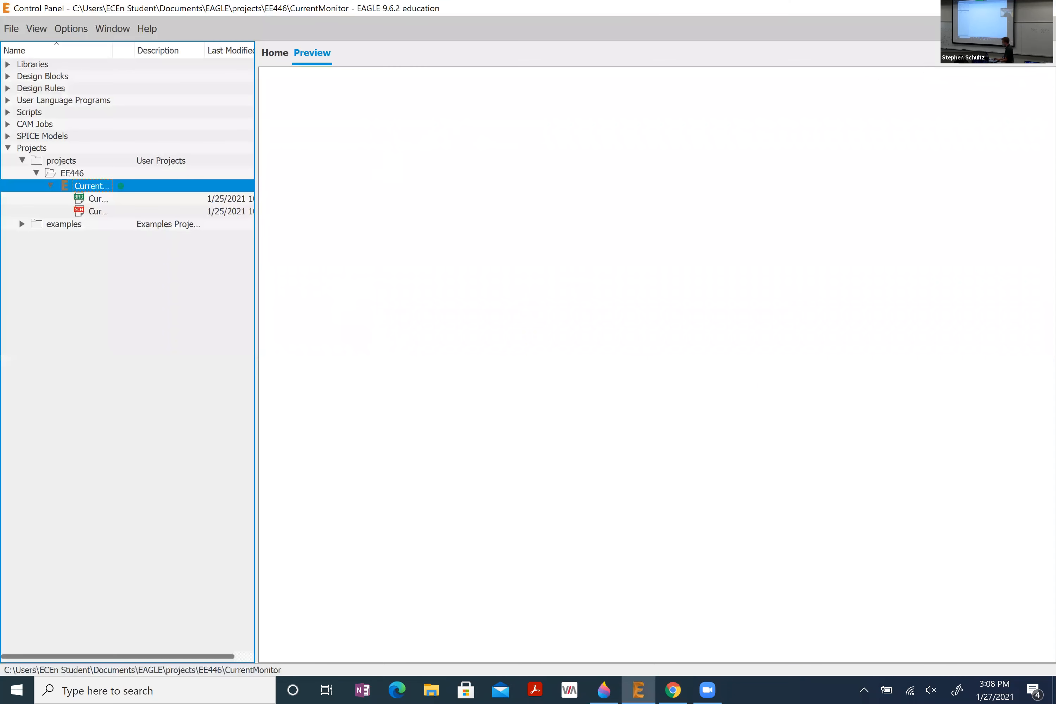
{"action": "left_click", "coordinate": [1040, 8]}
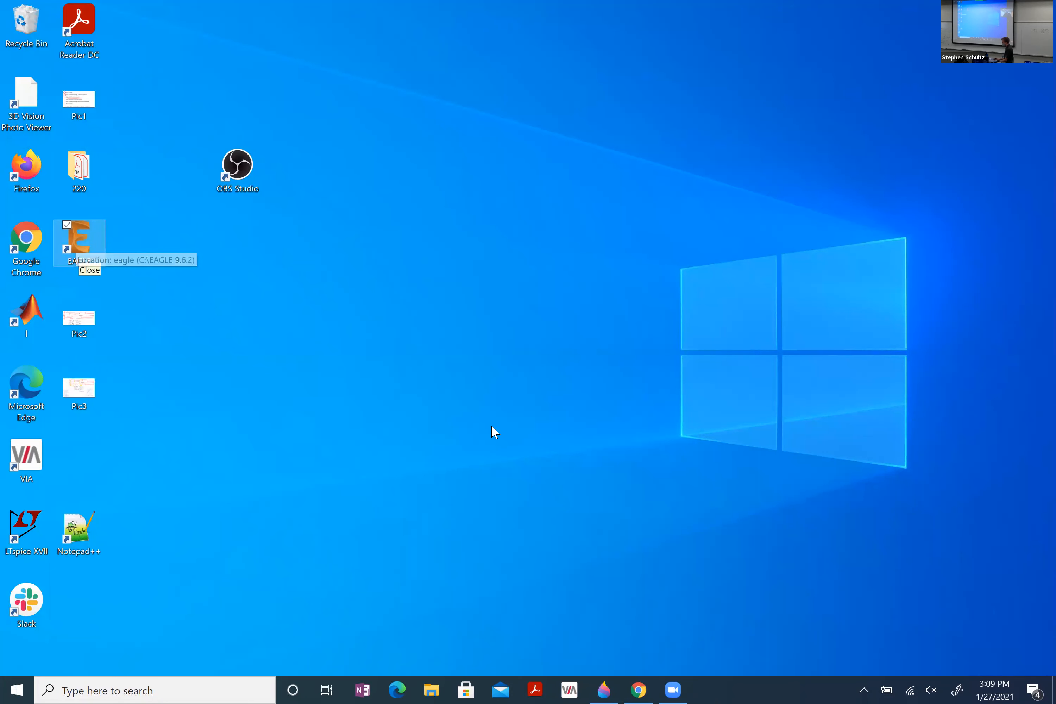
{"action": "left_click", "coordinate": [604, 689]}
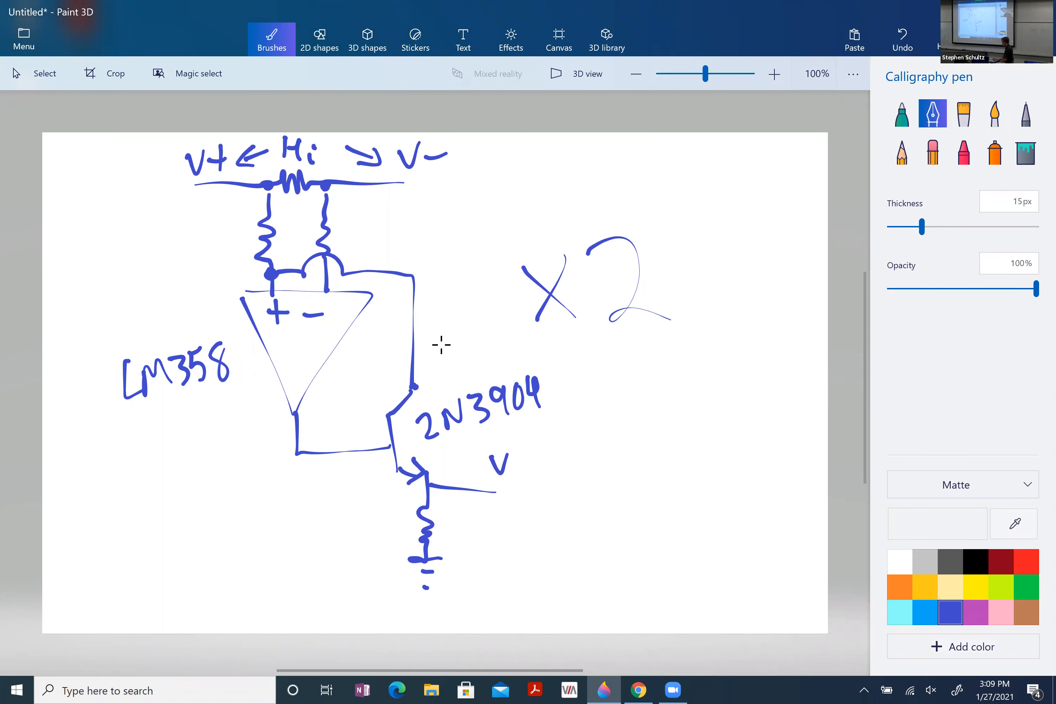
{"action": "scroll", "coordinate": [441, 344], "scroll_direction": "left", "scroll_amount": 2}
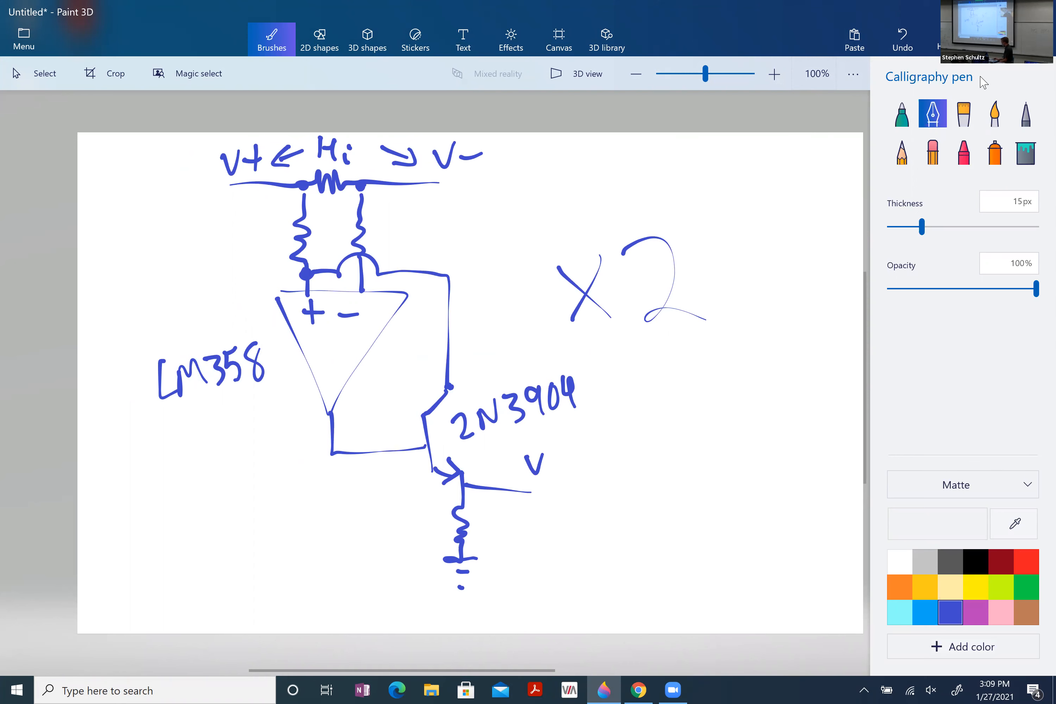
- Undo the pen strokes of the circuit sketch back to the op-amp triangle with its plus and minus signs
{"action": "left_click", "coordinate": [902, 42]}
{"action": "left_click", "coordinate": [902, 42]}
{"action": "left_click", "coordinate": [903, 42]}
{"action": "left_click", "coordinate": [902, 41]}
{"action": "left_click", "coordinate": [902, 42]}
{"action": "left_click", "coordinate": [902, 42]}
{"action": "left_click", "coordinate": [902, 42]}
{"action": "double_click", "coordinate": [903, 42]}
{"action": "double_click", "coordinate": [903, 42]}
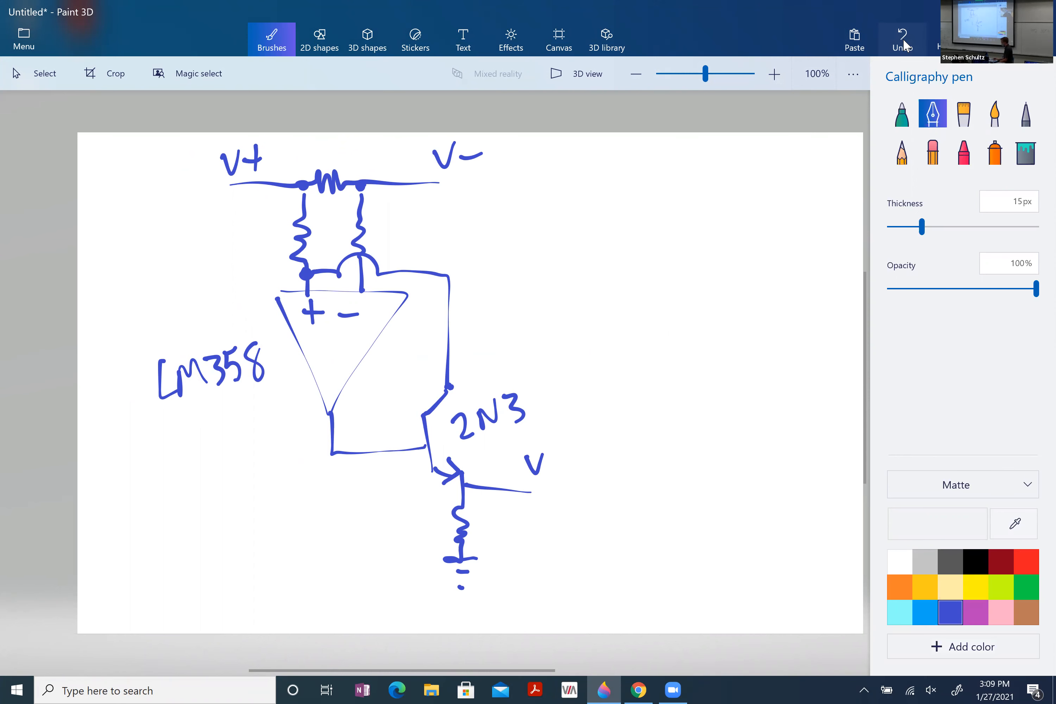
{"action": "triple_click", "coordinate": [902, 42]}
{"action": "triple_click", "coordinate": [903, 42]}
{"action": "double_click", "coordinate": [903, 42]}
{"action": "triple_click", "coordinate": [903, 41]}
{"action": "double_click", "coordinate": [903, 42]}
{"action": "triple_click", "coordinate": [903, 42]}
{"action": "double_click", "coordinate": [903, 42]}
{"action": "double_click", "coordinate": [903, 42]}
{"action": "double_click", "coordinate": [903, 42]}
{"action": "double_click", "coordinate": [902, 42]}
{"action": "double_click", "coordinate": [903, 42]}
{"action": "triple_click", "coordinate": [903, 42]}
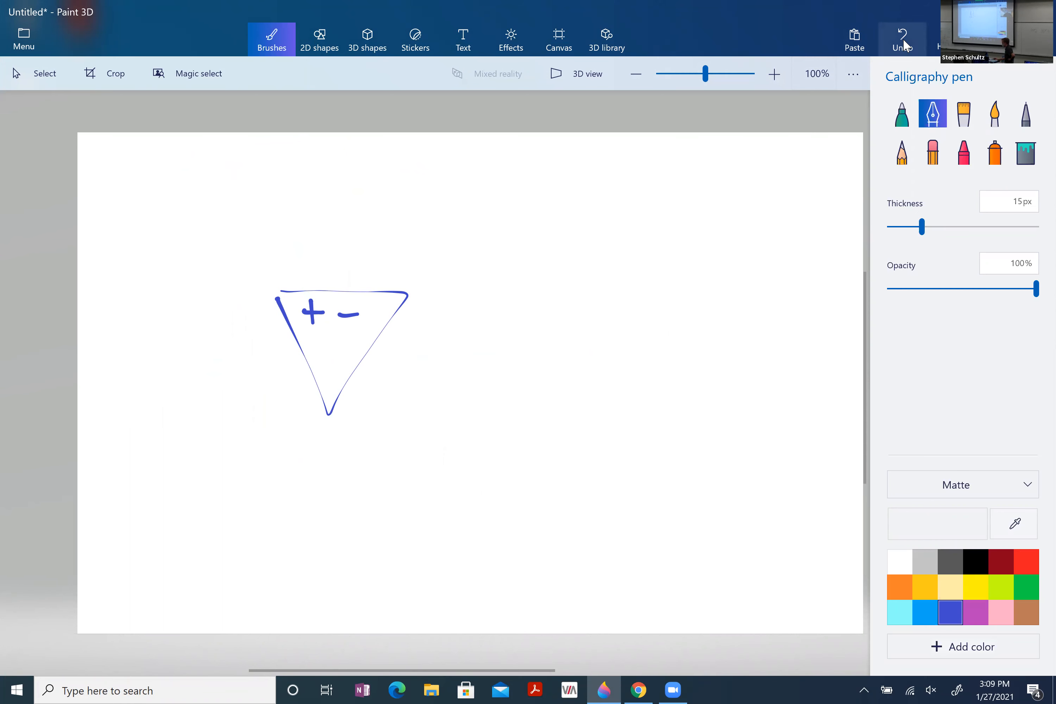
- Redo the undone strokes for the two op-amp input resistors and the resistor bridging them above
{"action": "key", "text": "ctrl+y"}
{"action": "key", "text": "ctrl+y"}
{"action": "key", "text": "ctrl+y"}
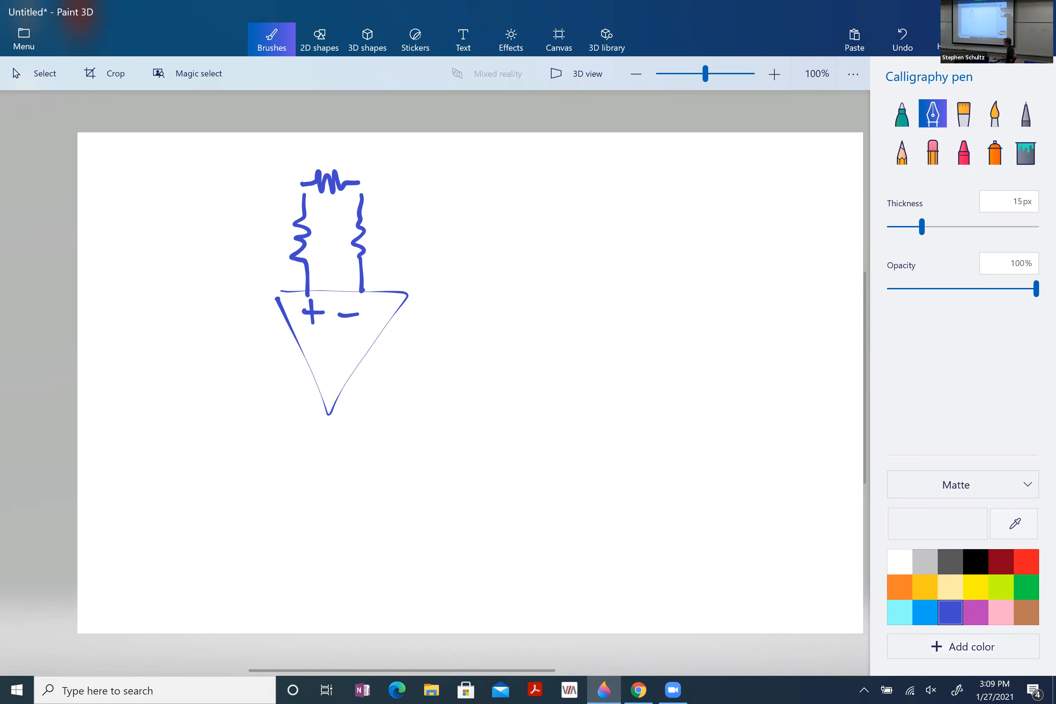
- Draw the wires on both sides of the bridging resistor and label their ends V+ and V−
{"action": "left_click_drag", "start_coordinate": [360, 183], "coordinate": [439, 182]}
{"action": "left_click_drag", "start_coordinate": [230, 184], "coordinate": [303, 184]}
{"action": "mouse_move", "coordinate": [220, 155]}
{"action": "left_mouse_down"}
{"action": "mouse_move", "coordinate": [262, 159]}
{"action": "mouse_move", "coordinate": [256, 171]}
{"action": "left_mouse_up"}
{"action": "left_click_drag", "start_coordinate": [433, 150], "coordinate": [455, 142]}
{"action": "left_click_drag", "start_coordinate": [460, 158], "coordinate": [482, 153]}
- Draw the op-amp's output wire to the transistor base, and add the transistor's emitter resistor down to ground
{"action": "mouse_move", "coordinate": [329, 411]}
{"action": "left_mouse_down"}
{"action": "mouse_move", "coordinate": [425, 447]}
{"action": "mouse_move", "coordinate": [432, 471]}
{"action": "left_mouse_up"}
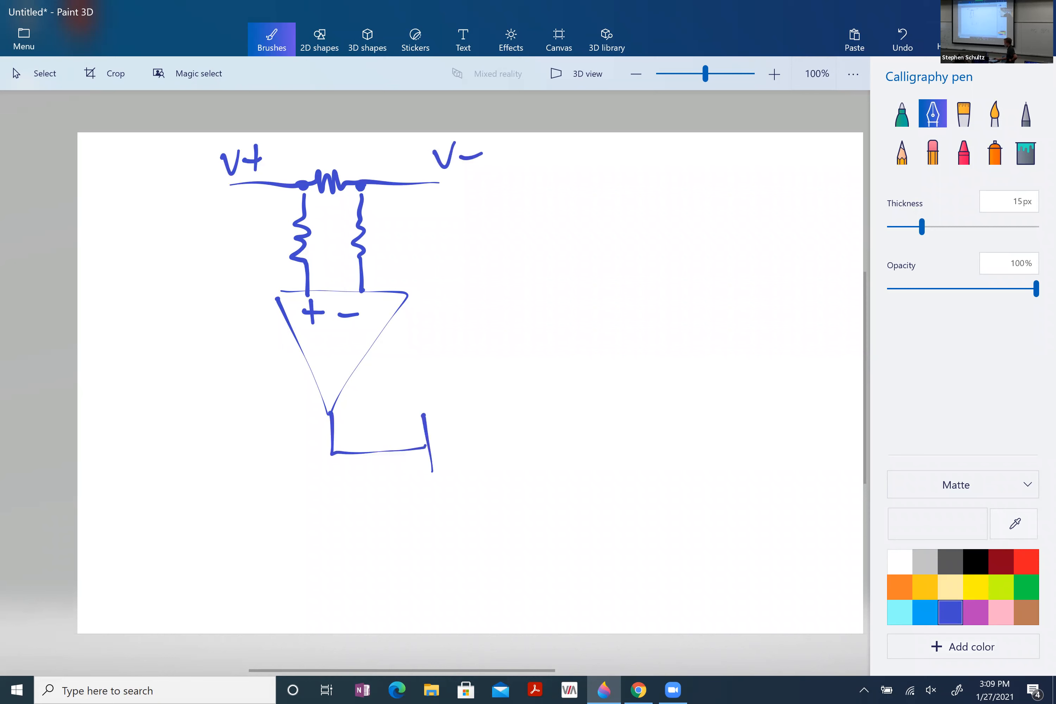
{"action": "left_click_drag", "start_coordinate": [424, 414], "coordinate": [446, 391]}
{"action": "left_click_drag", "start_coordinate": [435, 469], "coordinate": [461, 472]}
{"action": "left_click_drag", "start_coordinate": [448, 459], "coordinate": [460, 561]}
{"action": "mouse_move", "coordinate": [444, 560]}
{"action": "left_mouse_down"}
{"action": "mouse_move", "coordinate": [477, 558]}
{"action": "mouse_move", "coordinate": [469, 571]}
{"action": "left_mouse_up"}
{"action": "left_click", "coordinate": [461, 587]}
- Draw the emitter output line labelled V and wire the collector back to the op-amp's plus input, hopping over the minus input wire
{"action": "left_click", "coordinate": [450, 386]}
{"action": "mouse_move", "coordinate": [463, 485]}
{"action": "left_mouse_down"}
{"action": "mouse_move", "coordinate": [530, 492]}
{"action": "mouse_move", "coordinate": [542, 454]}
{"action": "left_mouse_up"}
{"action": "left_click_drag", "start_coordinate": [449, 386], "coordinate": [307, 275]}
- Label the op-amp LM358 and the transistor 2N3904
{"action": "mouse_move", "coordinate": [159, 361]}
{"action": "left_mouse_down"}
{"action": "mouse_move", "coordinate": [180, 390]}
{"action": "mouse_move", "coordinate": [206, 383]}
{"action": "left_mouse_up"}
{"action": "left_click_drag", "start_coordinate": [203, 360], "coordinate": [223, 382]}
{"action": "left_click_drag", "start_coordinate": [227, 351], "coordinate": [255, 343]}
{"action": "left_click_drag", "start_coordinate": [452, 420], "coordinate": [475, 434]}
{"action": "mouse_move", "coordinate": [477, 427]}
{"action": "left_mouse_down"}
{"action": "mouse_move", "coordinate": [498, 400]}
{"action": "mouse_move", "coordinate": [504, 422]}
{"action": "left_mouse_up"}
{"action": "mouse_move", "coordinate": [543, 391]}
{"action": "left_mouse_down"}
{"action": "mouse_move", "coordinate": [540, 414]}
{"action": "mouse_move", "coordinate": [551, 386]}
{"action": "mouse_move", "coordinate": [577, 394]}
{"action": "left_mouse_up"}
{"action": "left_click_drag", "start_coordinate": [572, 378], "coordinate": [575, 408]}
- Annotate the sketch with arrows pointing to V+ and V−, "Hi" between them, and "X2" beside the circuit
{"action": "mouse_move", "coordinate": [302, 150]}
{"action": "left_mouse_down"}
{"action": "mouse_move", "coordinate": [279, 161]}
{"action": "mouse_move", "coordinate": [291, 166]}
{"action": "left_mouse_up"}
{"action": "mouse_move", "coordinate": [381, 146]}
{"action": "left_mouse_down"}
{"action": "mouse_move", "coordinate": [407, 158]}
{"action": "mouse_move", "coordinate": [393, 163]}
{"action": "left_mouse_up"}
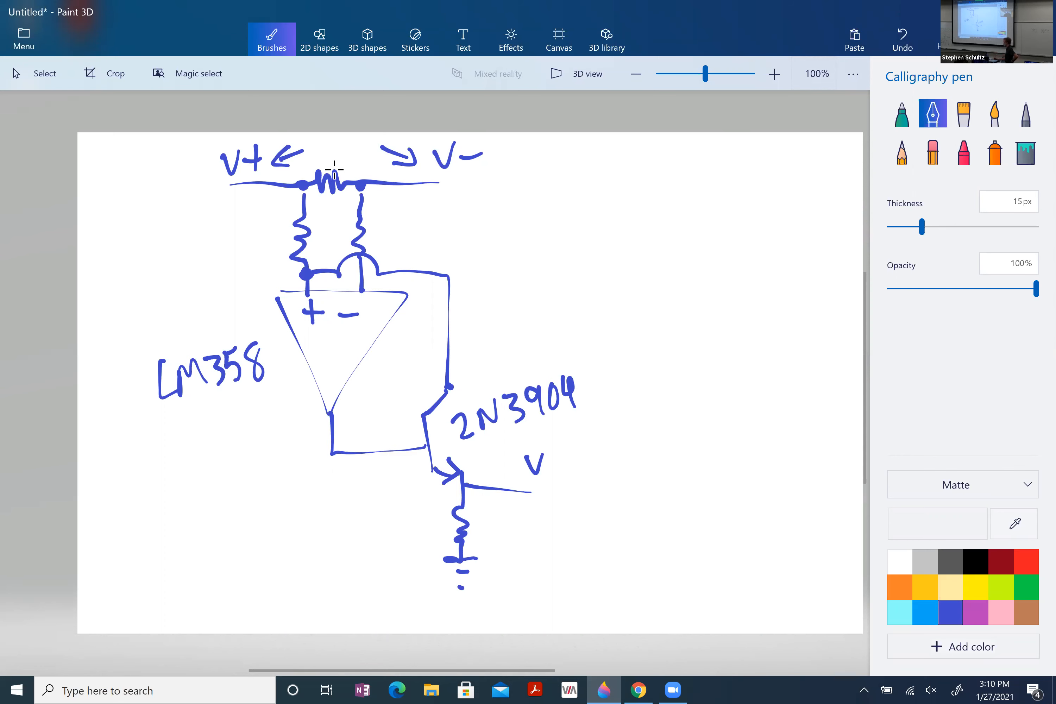
{"action": "mouse_move", "coordinate": [320, 136]}
{"action": "left_mouse_down"}
{"action": "mouse_move", "coordinate": [320, 157]}
{"action": "mouse_move", "coordinate": [334, 149]}
{"action": "mouse_move", "coordinate": [335, 161]}
{"action": "left_mouse_up"}
{"action": "left_click_drag", "start_coordinate": [347, 153], "coordinate": [346, 163]}
{"action": "left_click", "coordinate": [350, 148]}
{"action": "mouse_move", "coordinate": [572, 321]}
{"action": "left_mouse_down"}
{"action": "mouse_move", "coordinate": [600, 255]}
{"action": "mouse_move", "coordinate": [611, 317]}
{"action": "left_mouse_up"}
{"action": "left_click_drag", "start_coordinate": [623, 254], "coordinate": [706, 319]}
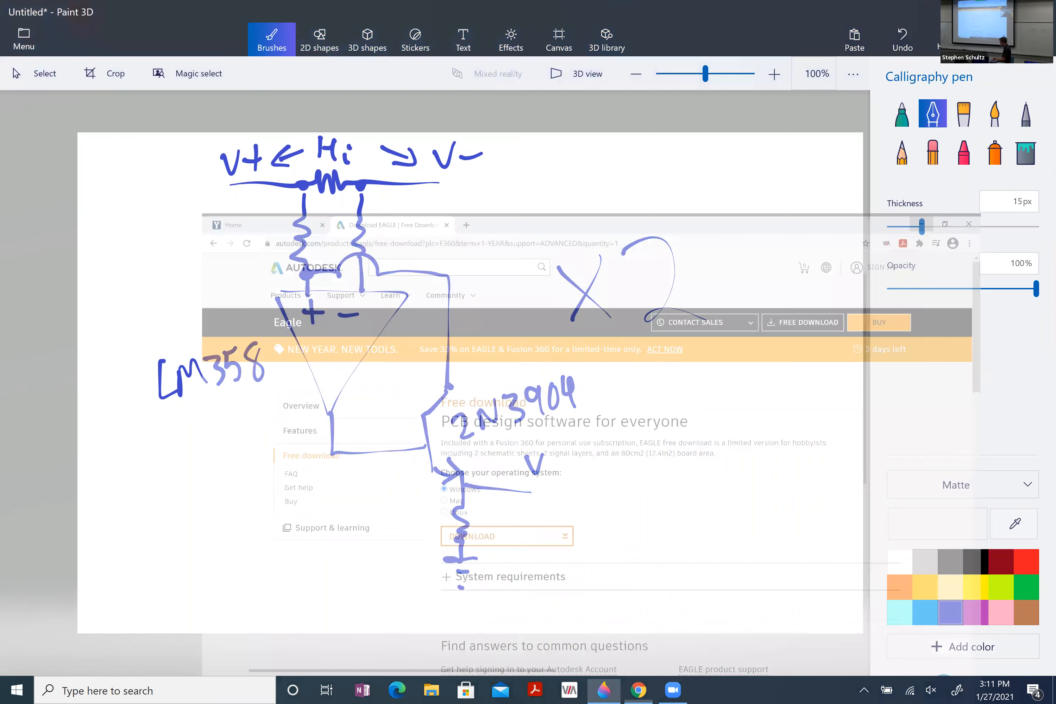
- Switch to EAGLE from the desktop and collapse the existing CurrentMonitor project in the Control Panel
{"action": "key", "text": "super+d"}
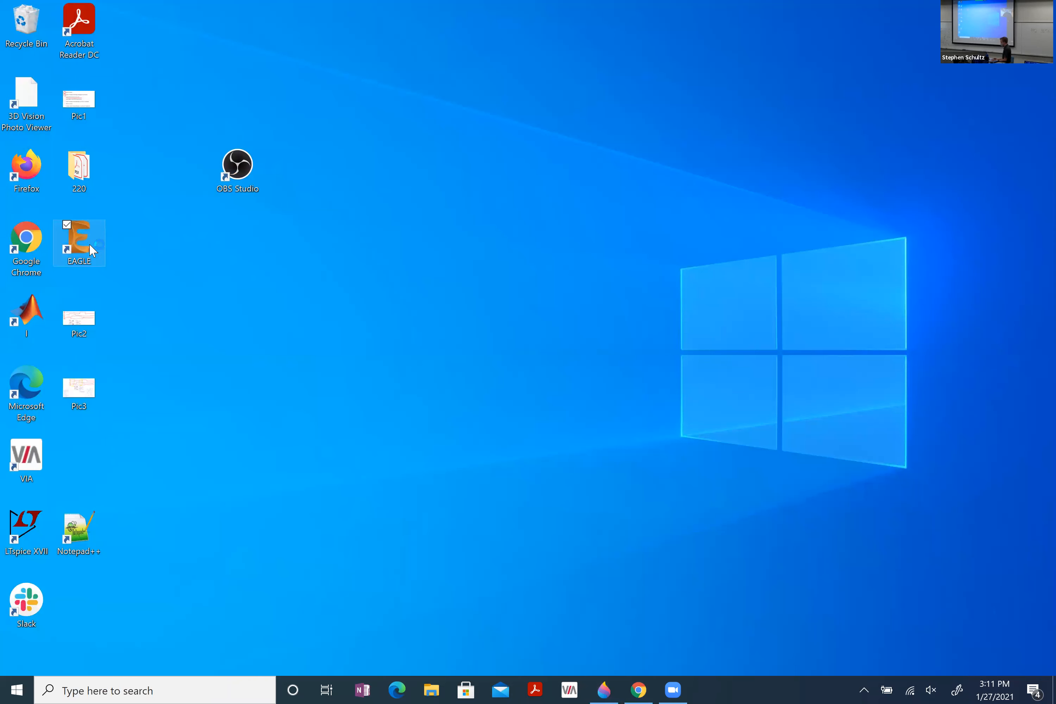
{"action": "double_click", "coordinate": [90, 241]}
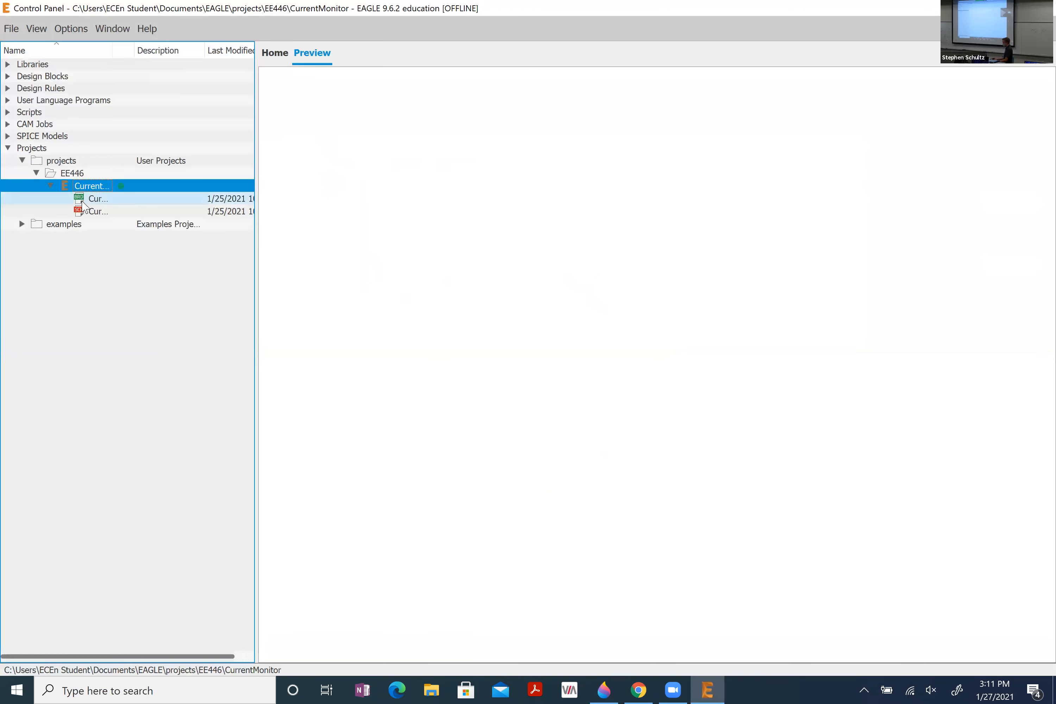
{"action": "left_click", "coordinate": [50, 186]}
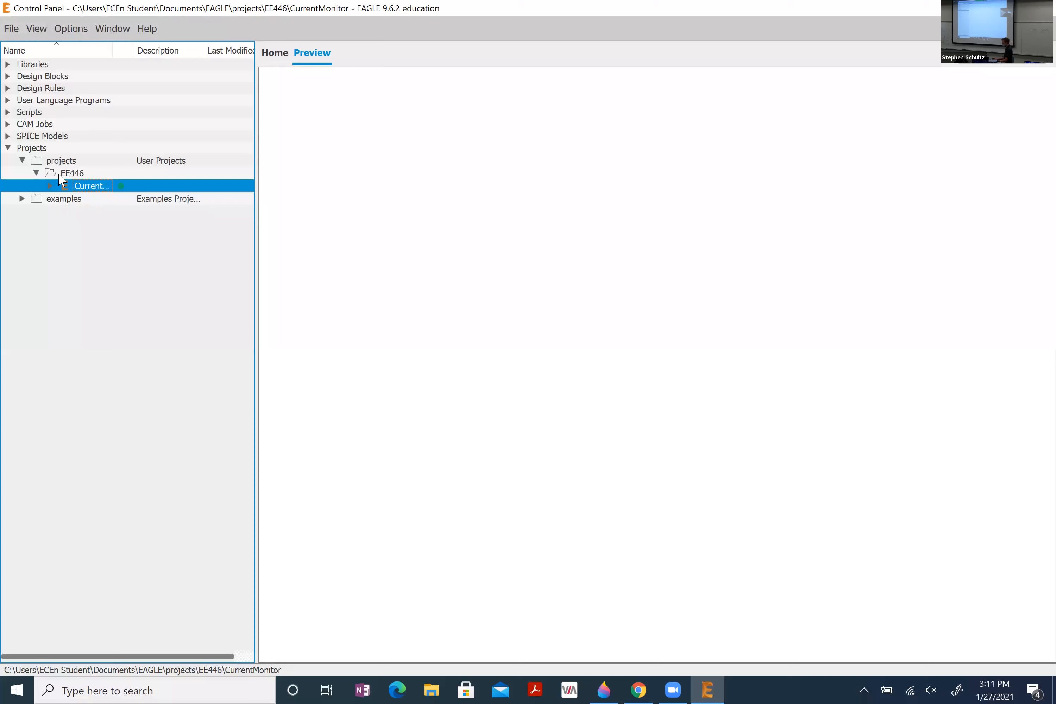
- Create a new project named CurrentMonitorRev2 inside the EE446 folder
{"action": "right_click", "coordinate": [59, 174]}
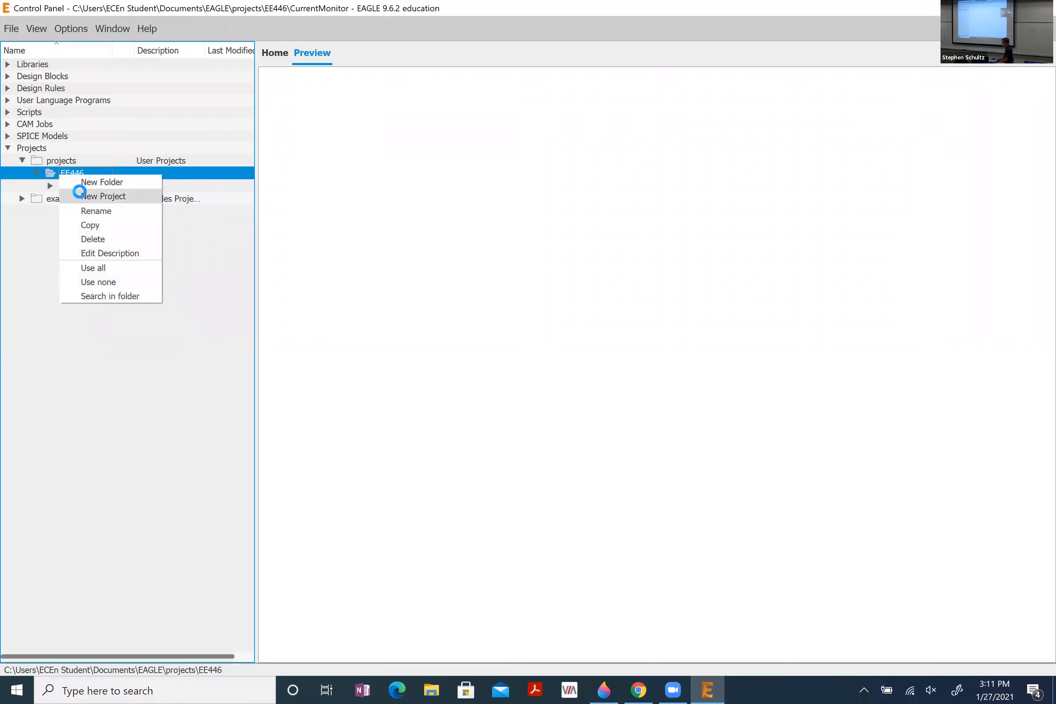
{"action": "type", "text": "Current"}
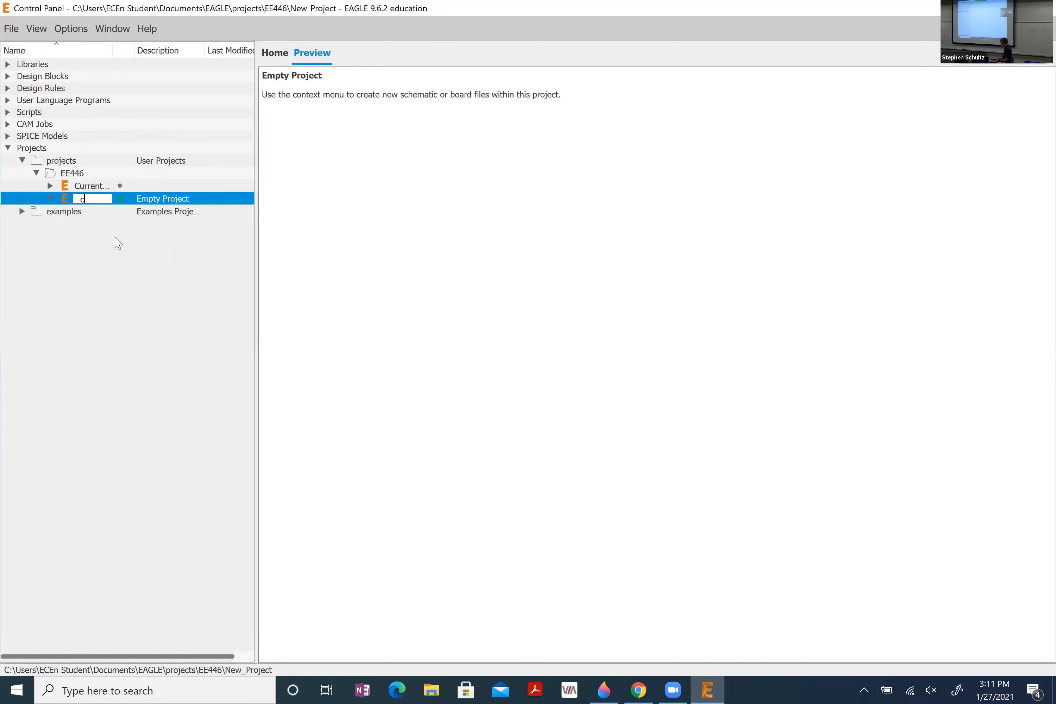
{"action": "type", "text": "Monitorrev2"}
{"action": "key", "text": "BackSpace"}
{"action": "key", "text": "BackSpace"}
{"action": "key", "text": "BackSpace"}
{"action": "key", "text": "BackSpace"}
{"action": "type", "text": "Rev2"}
{"action": "key", "text": "Return"}
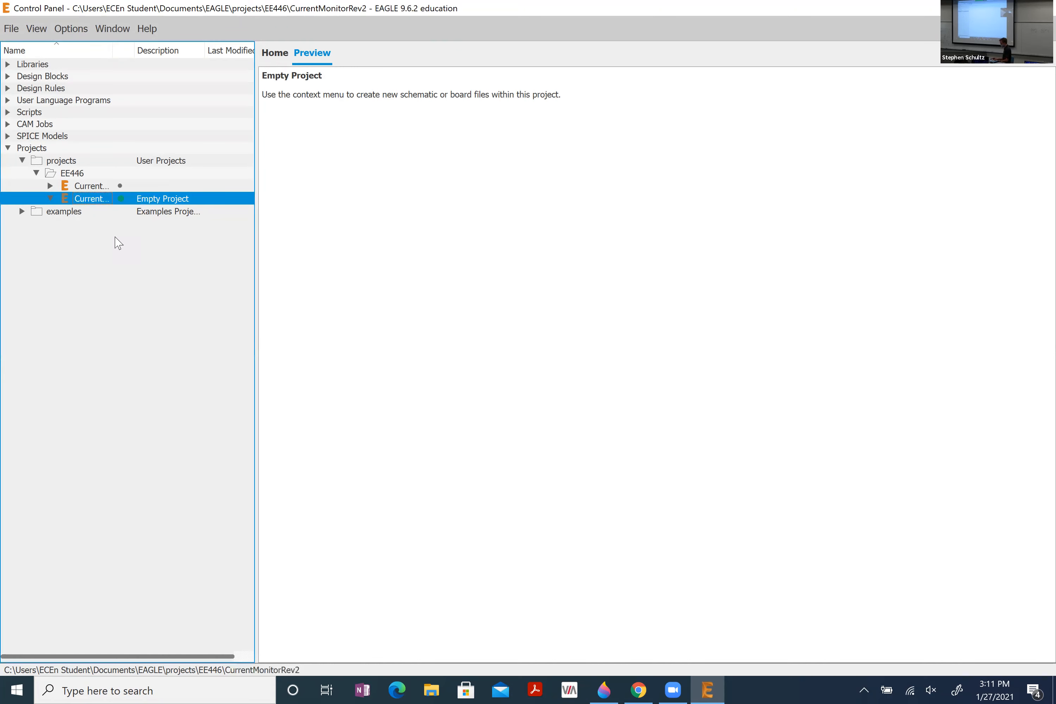
- Create a new schematic in the CurrentMonitorRev2 project
{"action": "right_click", "coordinate": [96, 199]}
{"action": "mouse_move", "coordinate": [141, 222]}
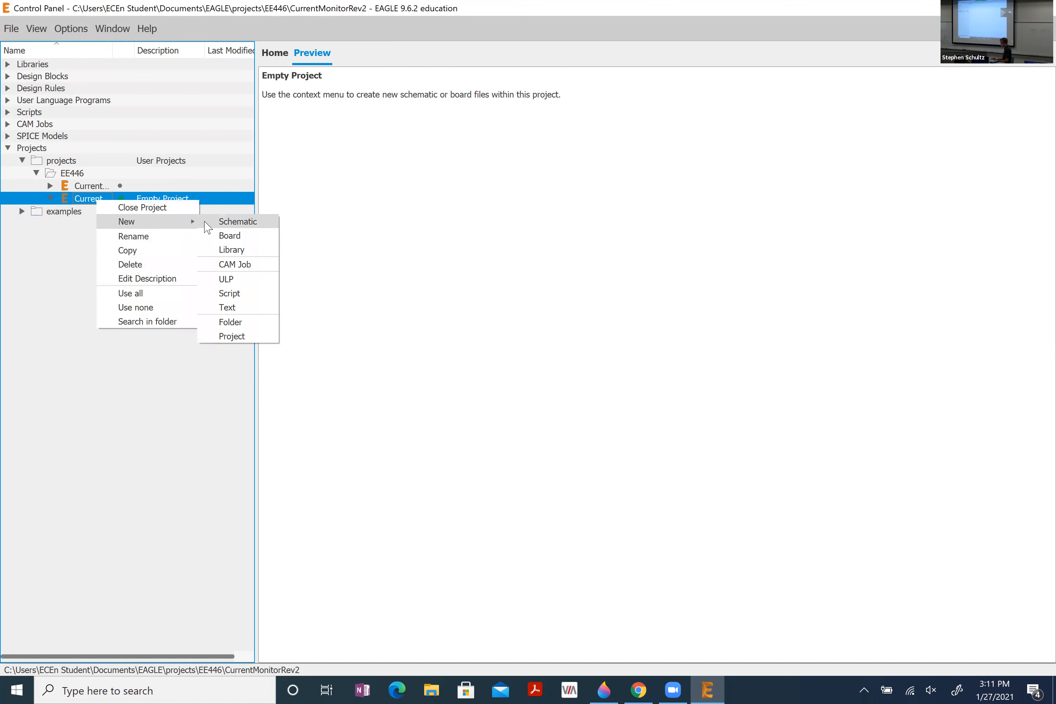
{"action": "left_click", "coordinate": [223, 222]}
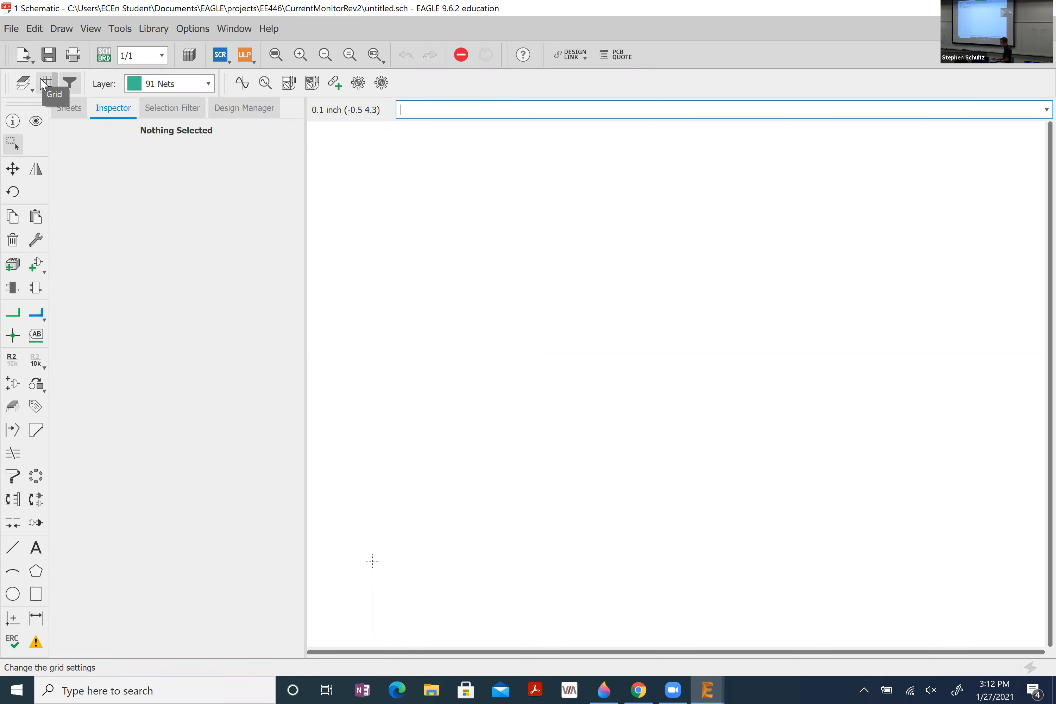
{"action": "type", "text": "grifd"}
{"action": "key", "text": "Return"}
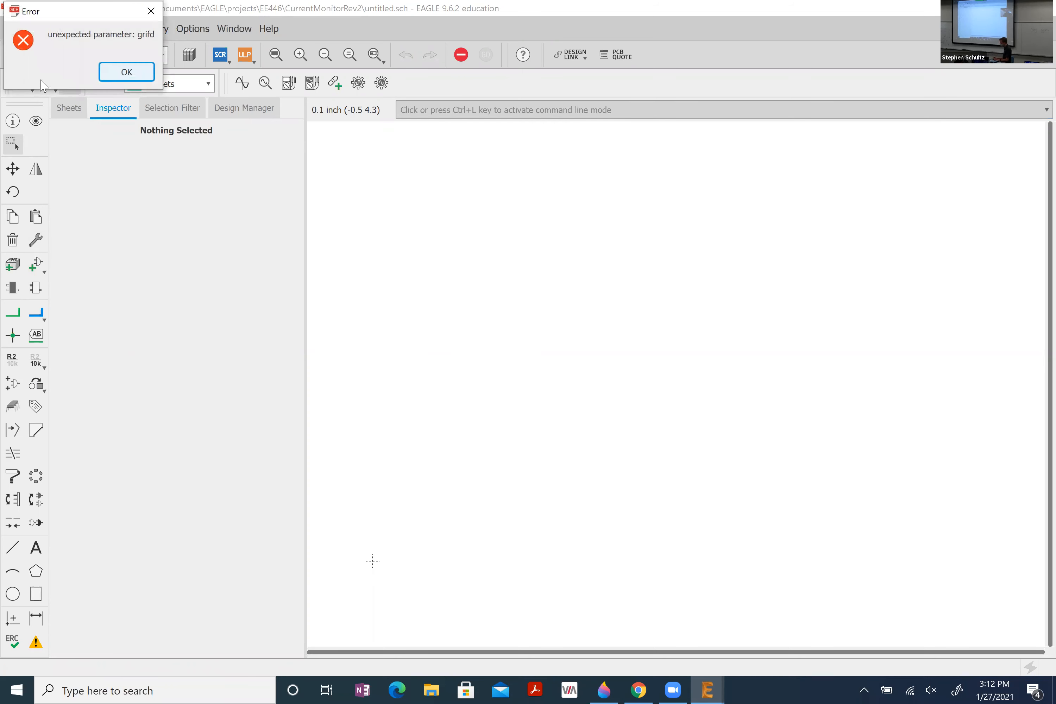
{"action": "key", "text": "Return"}
{"action": "type", "text": "grid"}
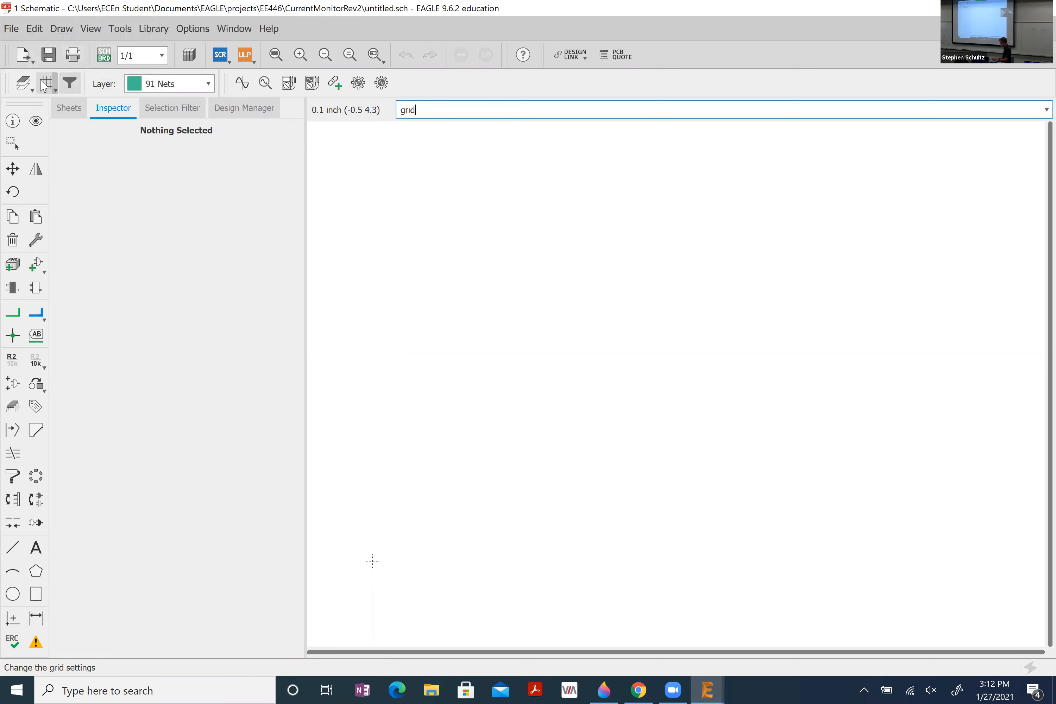
{"action": "key", "text": "Return"}
{"action": "left_click", "coordinate": [27, 56]}
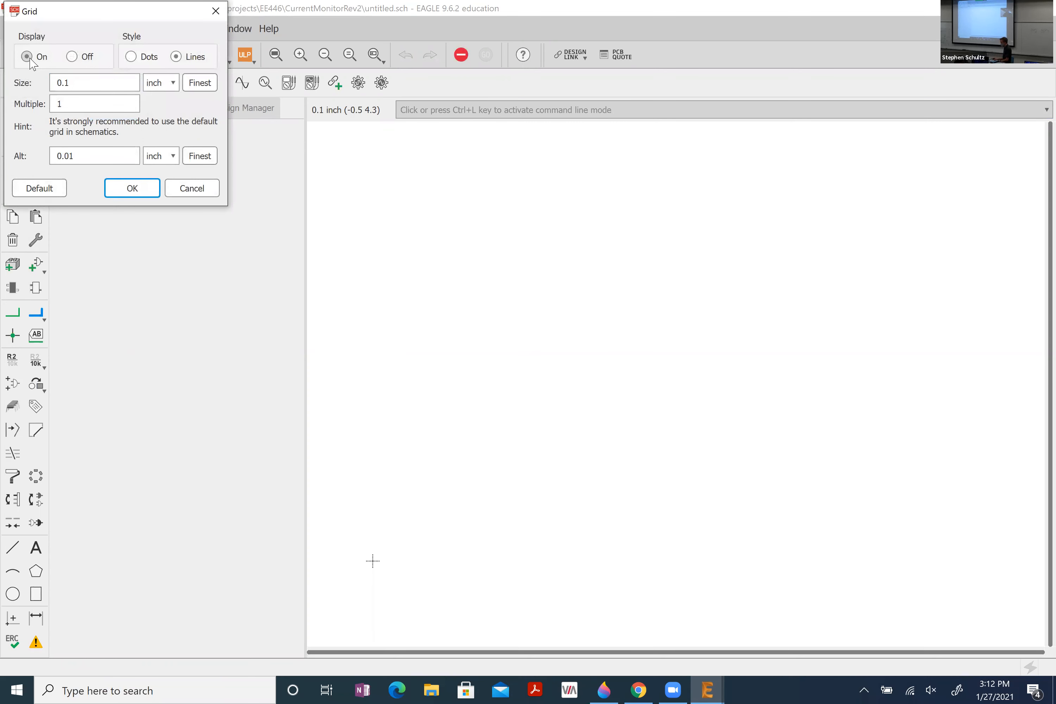
{"action": "left_click", "coordinate": [88, 87]}
{"action": "left_click_drag", "start_coordinate": [76, 154], "coordinate": [52, 154]}
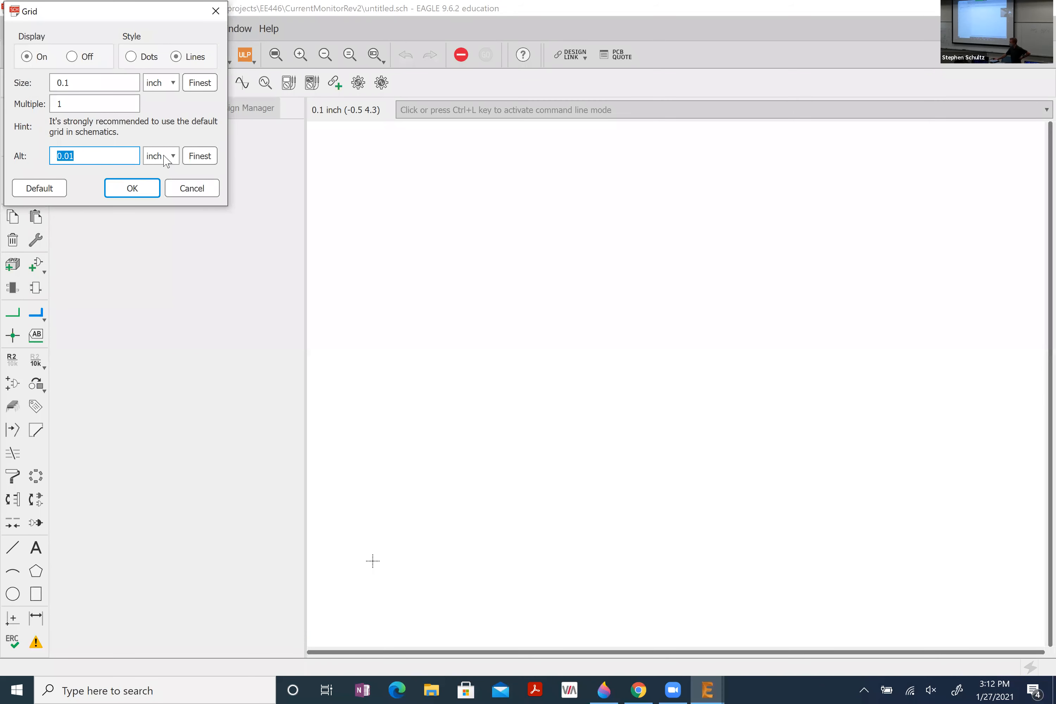
{"action": "left_click", "coordinate": [188, 188]}
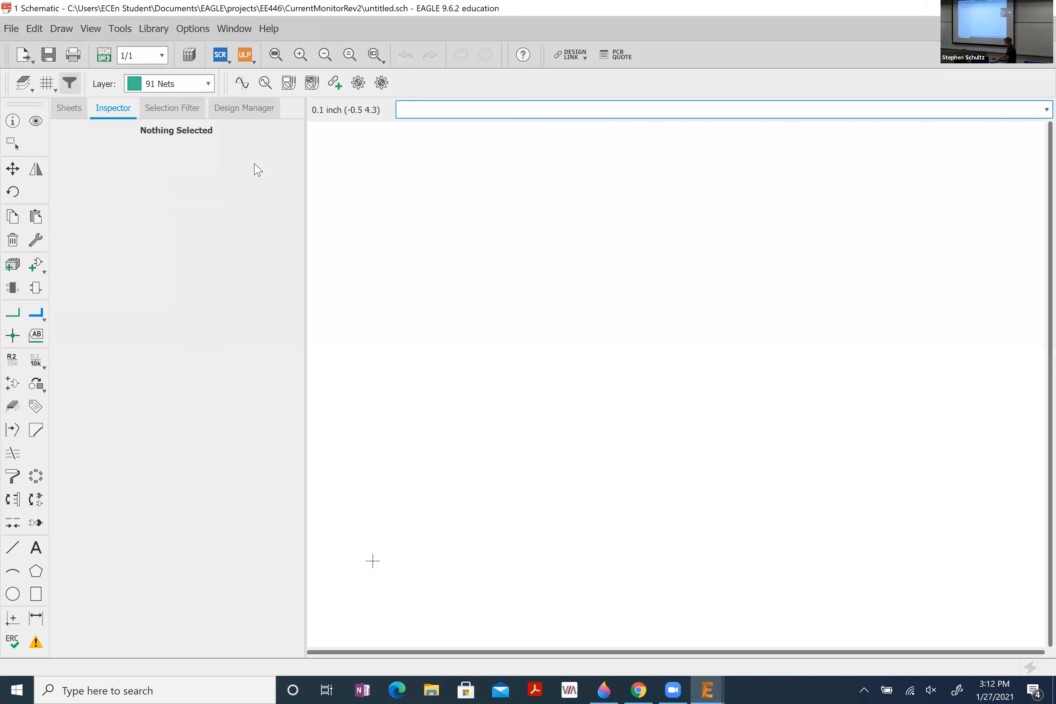
- Go back to the Control Panel, start another schematic in CurrentMonitorRev2, and return to the project tree
{"action": "key", "text": "alt+Tab"}
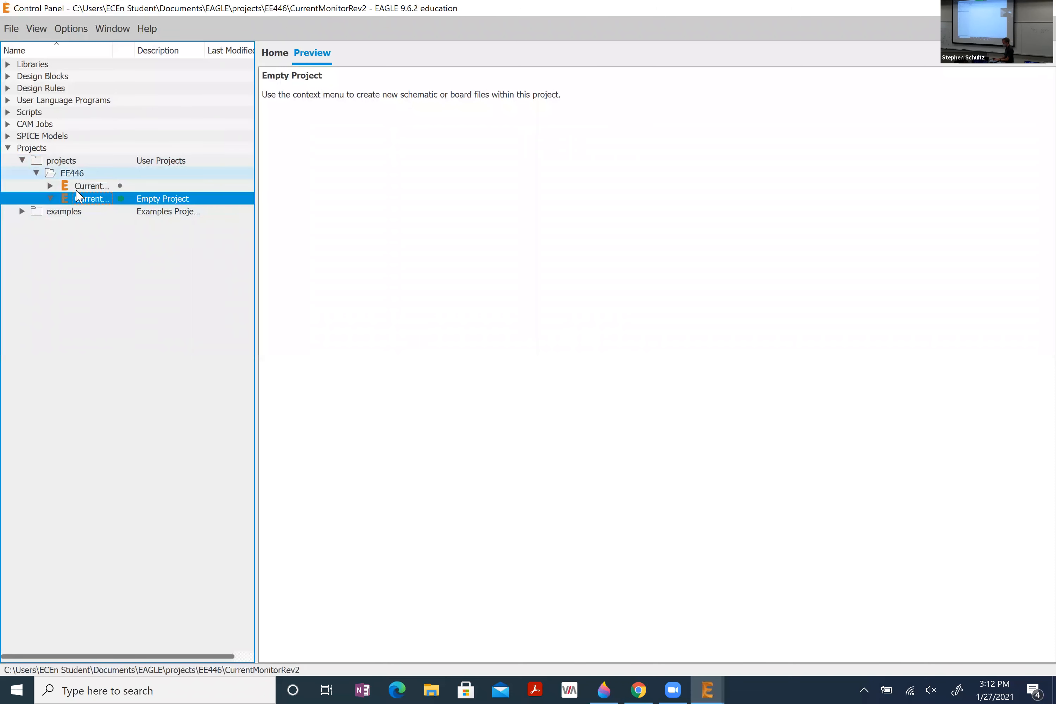
{"action": "right_click", "coordinate": [82, 202]}
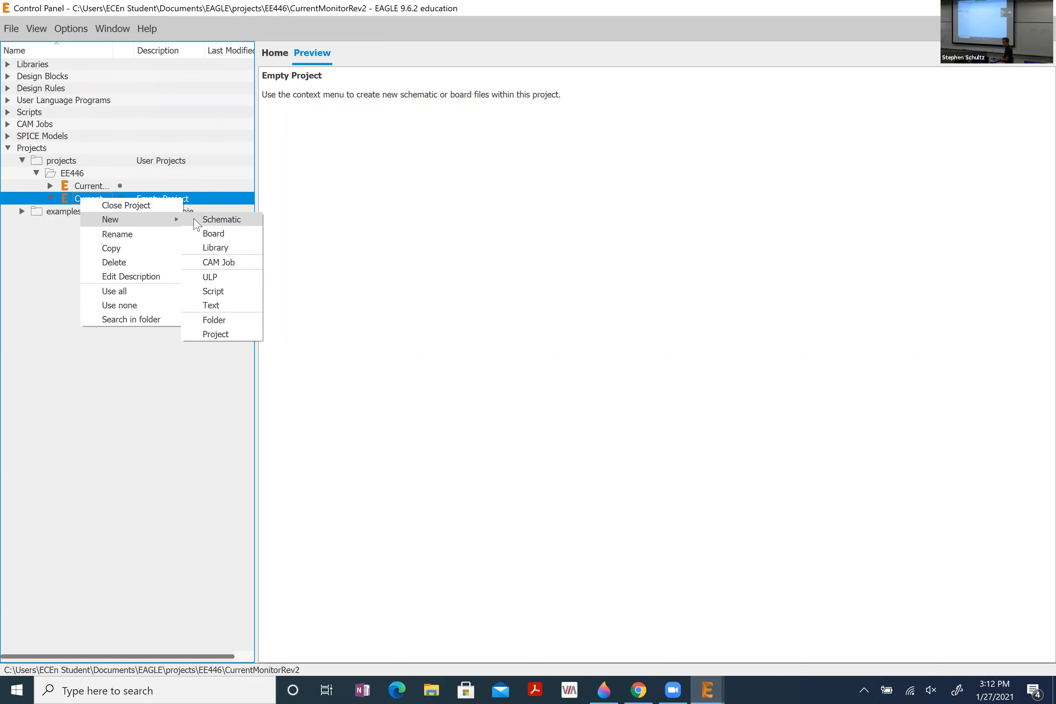
{"action": "left_click", "coordinate": [195, 220]}
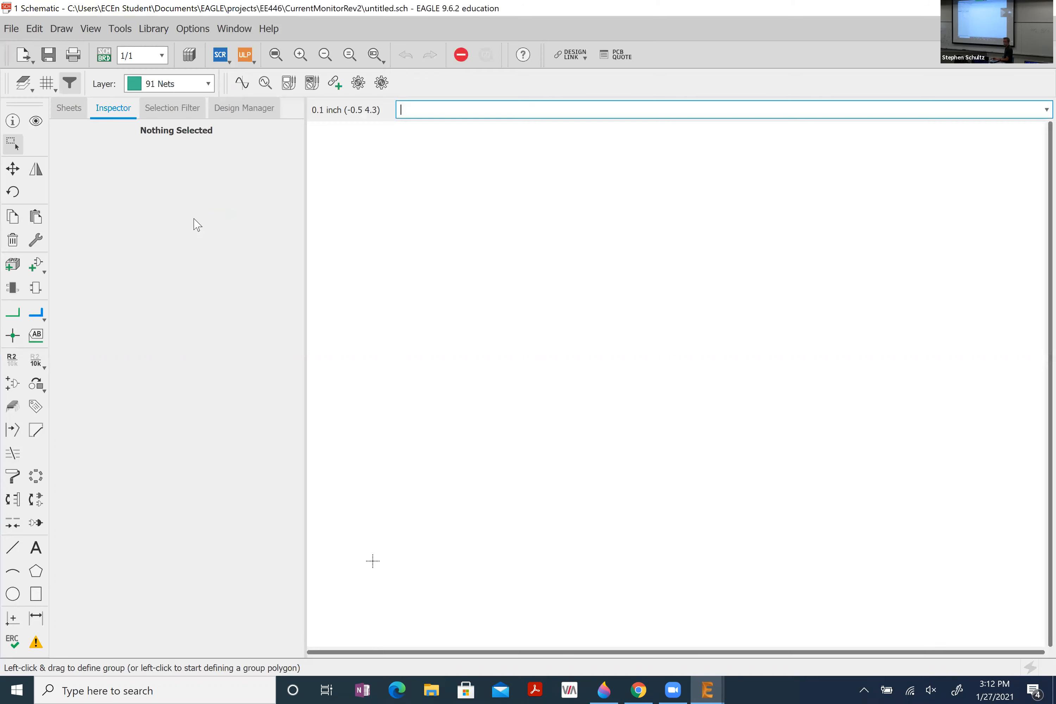
{"action": "key", "text": "alt+Tab"}
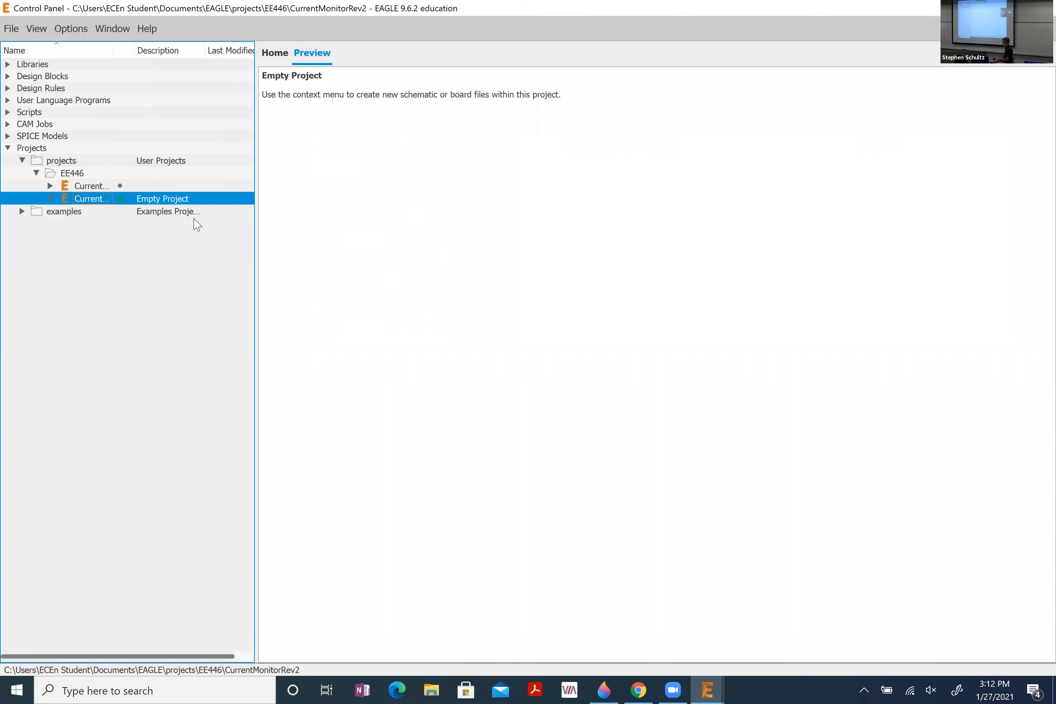
- Compare the options for creating new files in the active CurrentMonitorRev2 project with those of the inactive CurrentMonitor project
{"action": "right_click", "coordinate": [95, 201]}
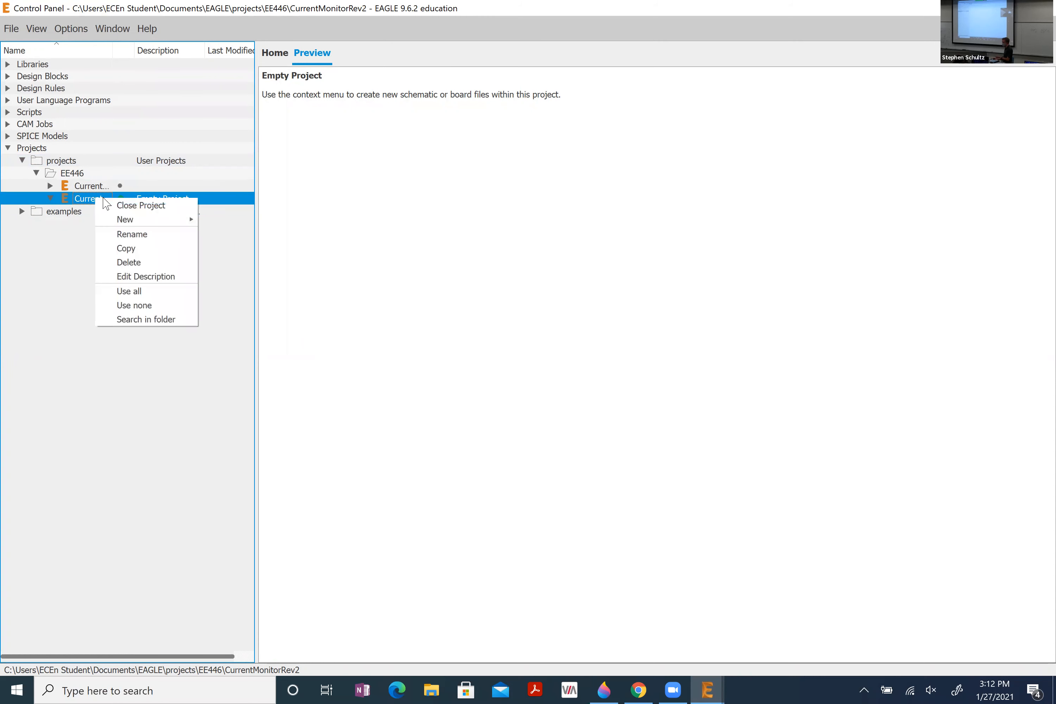
{"action": "mouse_move", "coordinate": [120, 221]}
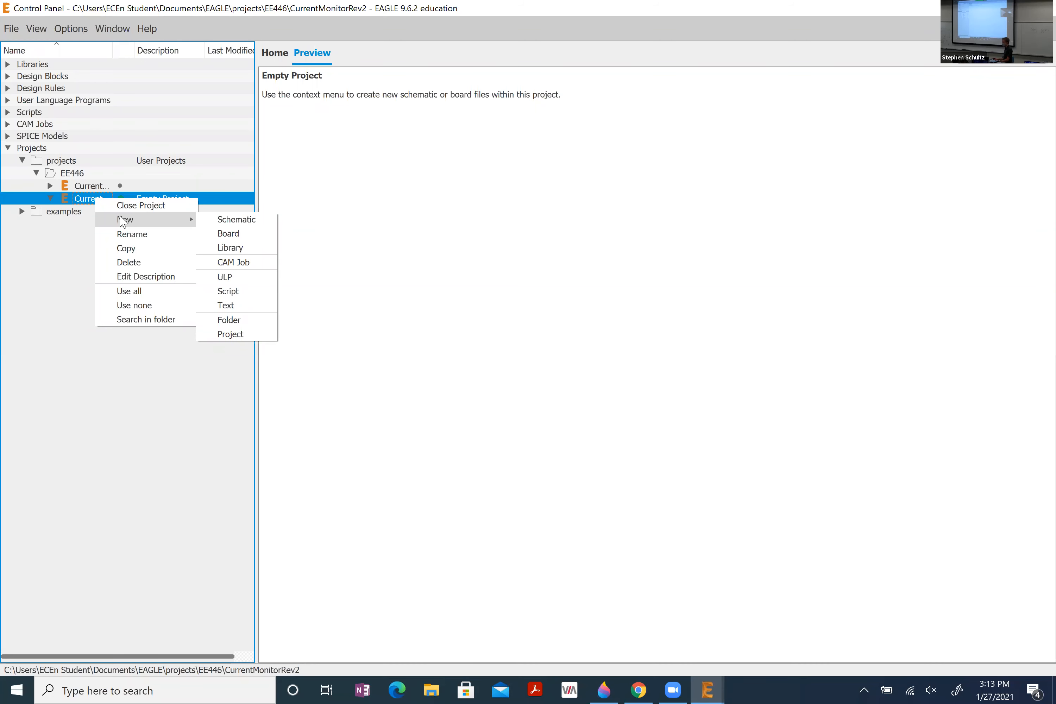
{"action": "left_click", "coordinate": [64, 255]}
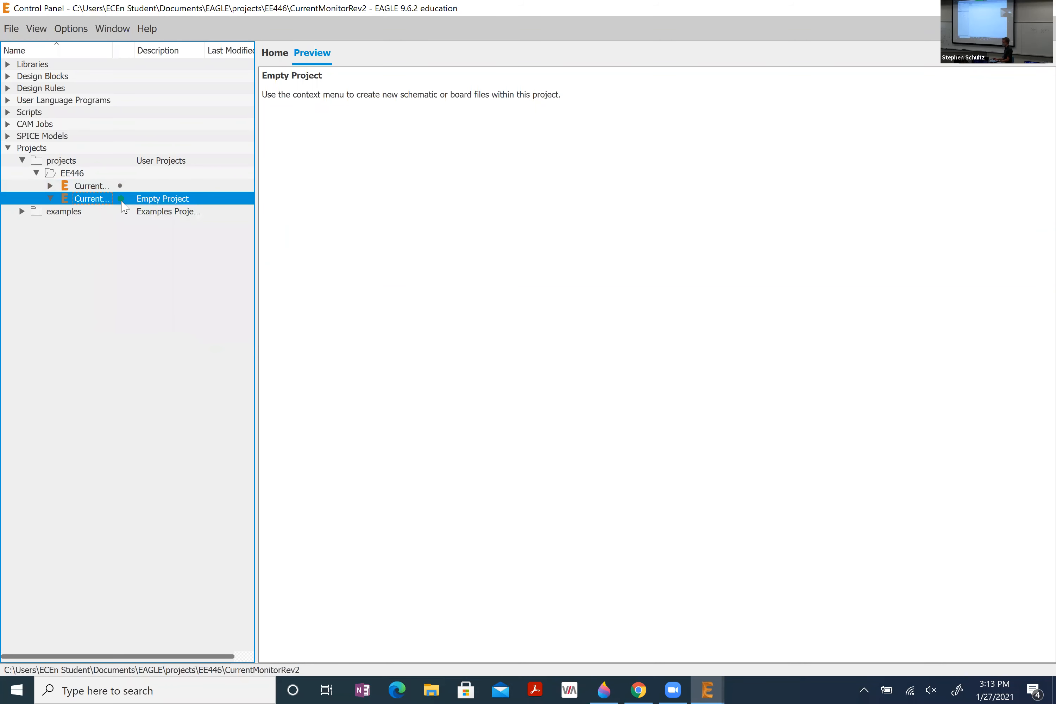
{"action": "left_click", "coordinate": [118, 214]}
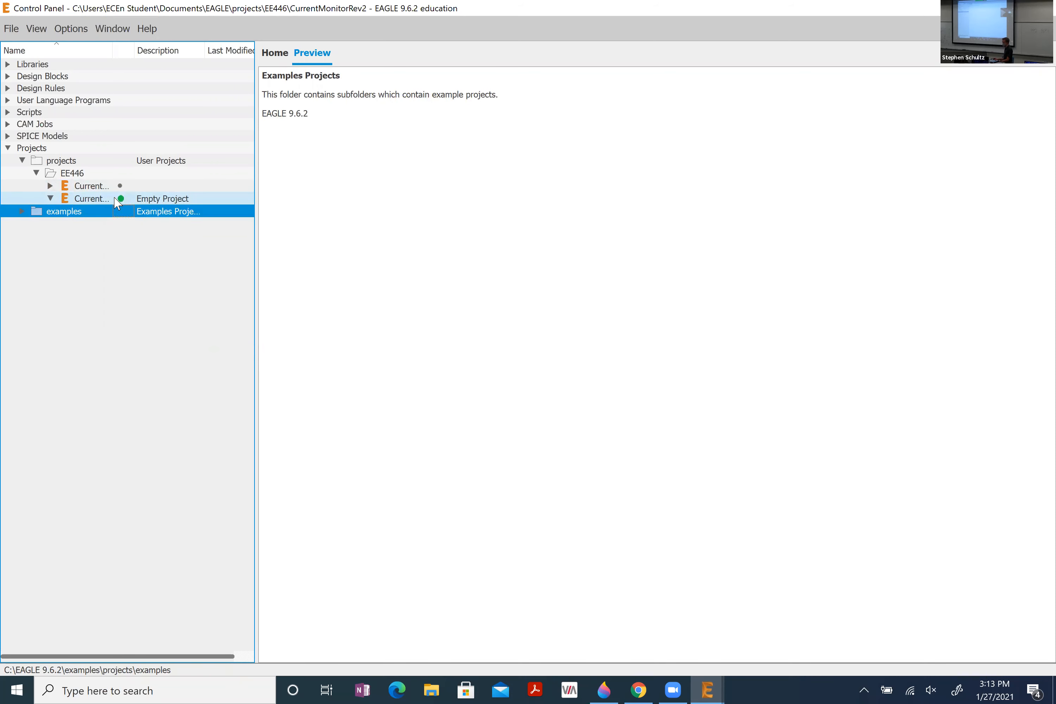
{"action": "left_click", "coordinate": [105, 198]}
{"action": "left_click", "coordinate": [104, 188]}
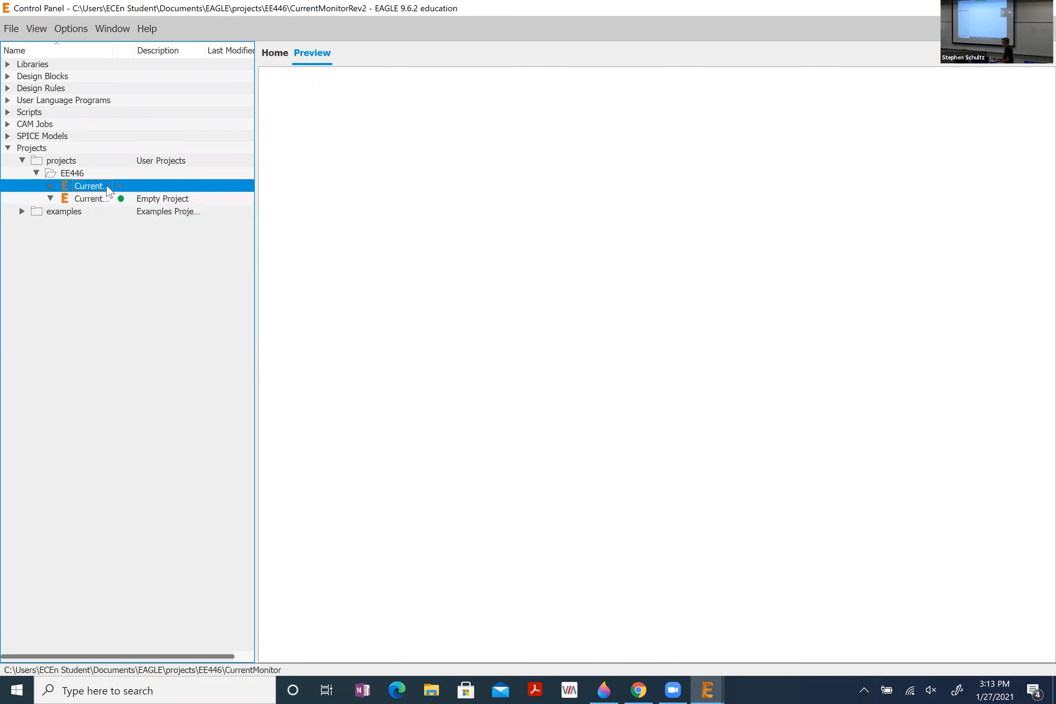
{"action": "right_click", "coordinate": [104, 188]}
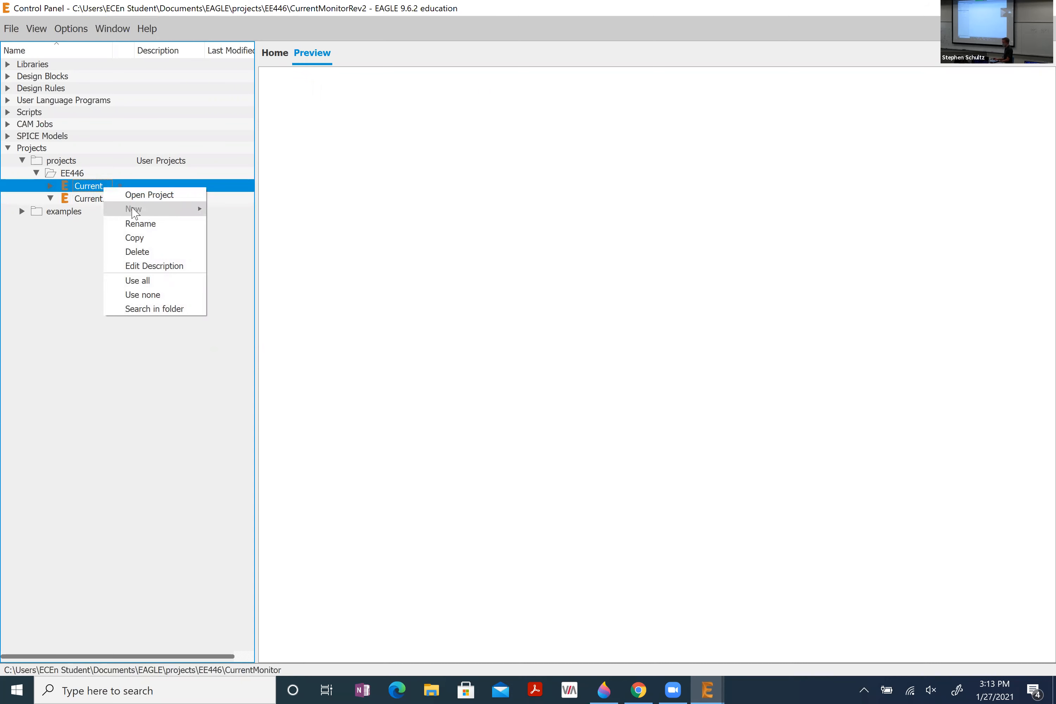
{"action": "left_click", "coordinate": [89, 226]}
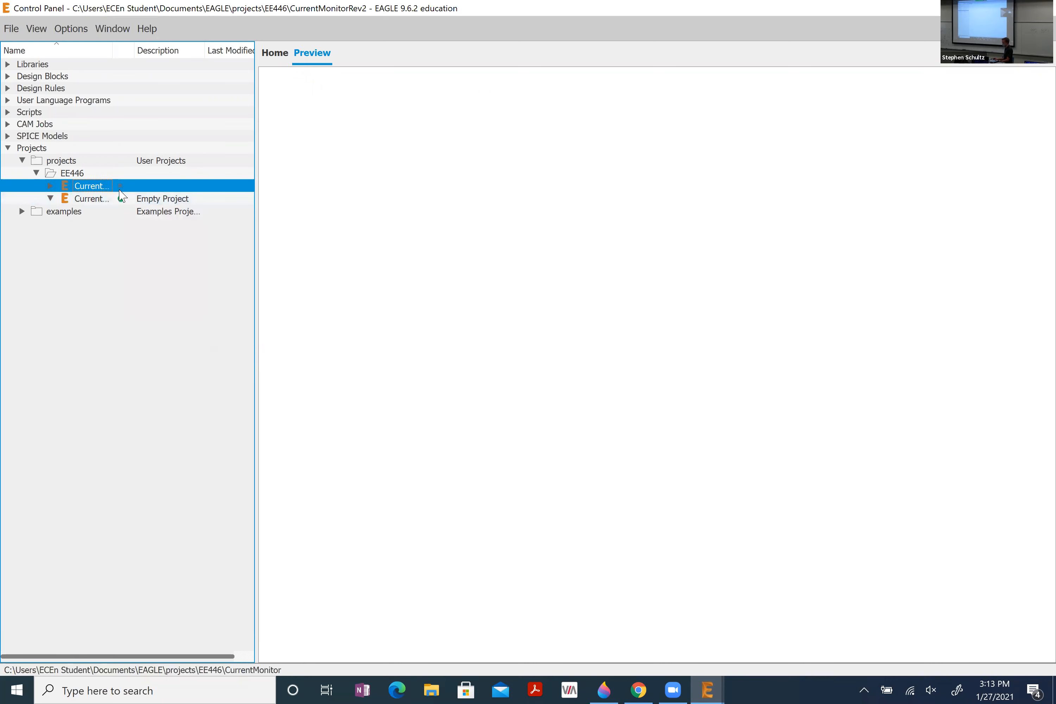
{"action": "left_click", "coordinate": [120, 222]}
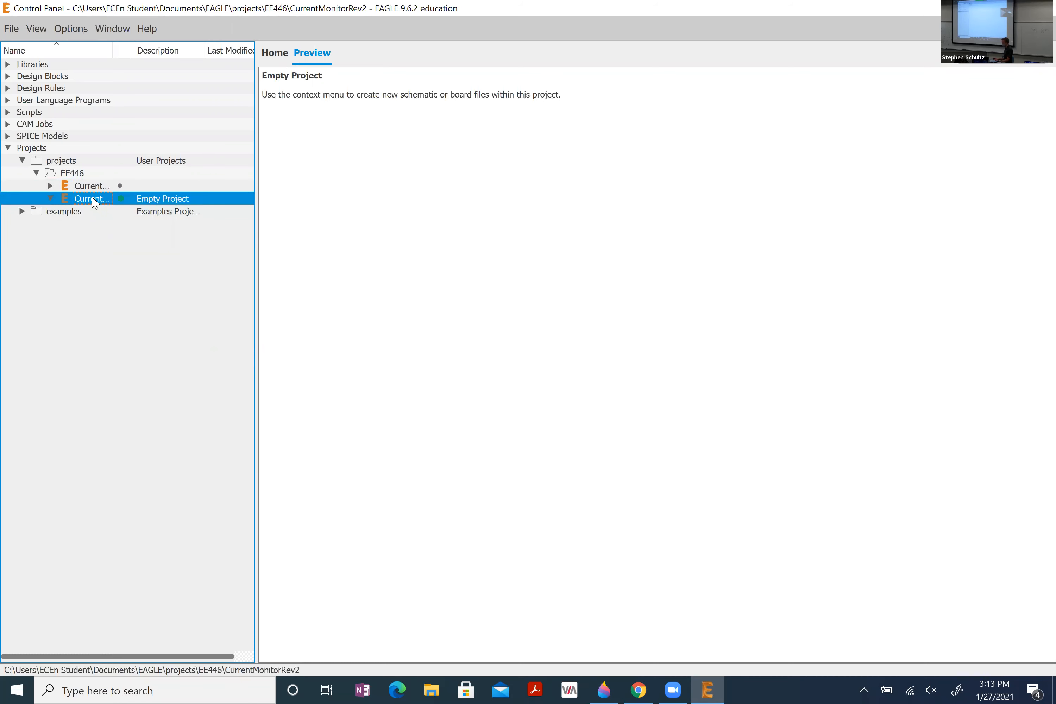
- Create a fresh schematic in the active CurrentMonitorRev2 project and bring its editor window to the front
{"action": "right_click", "coordinate": [93, 202]}
{"action": "mouse_move", "coordinate": [114, 220]}
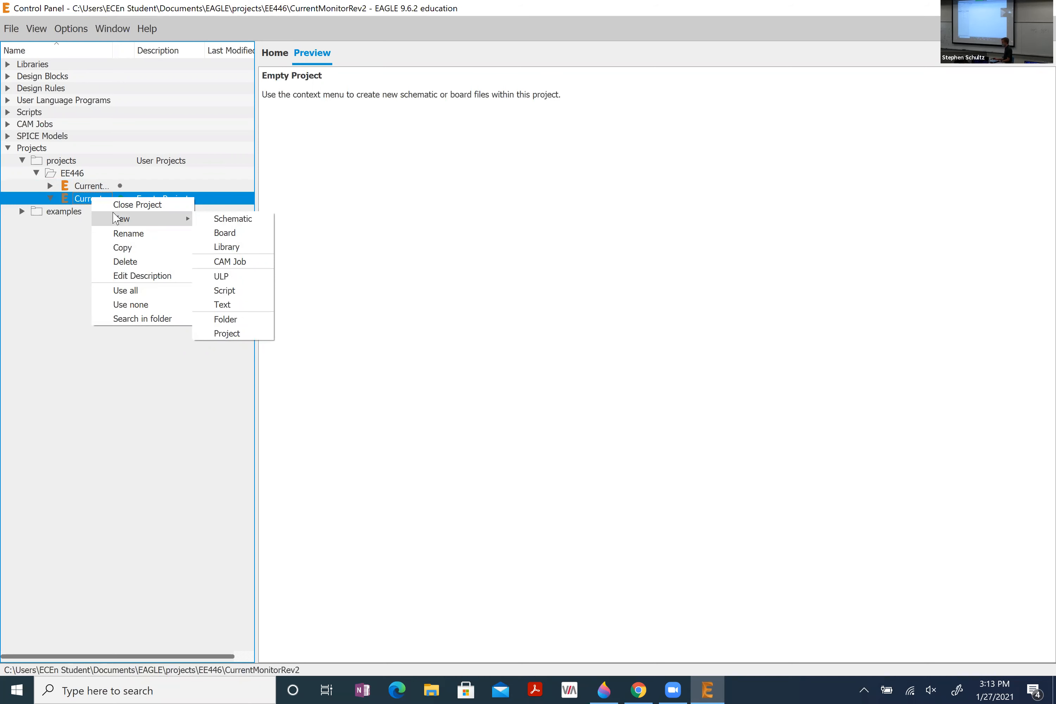
{"action": "left_click", "coordinate": [200, 218]}
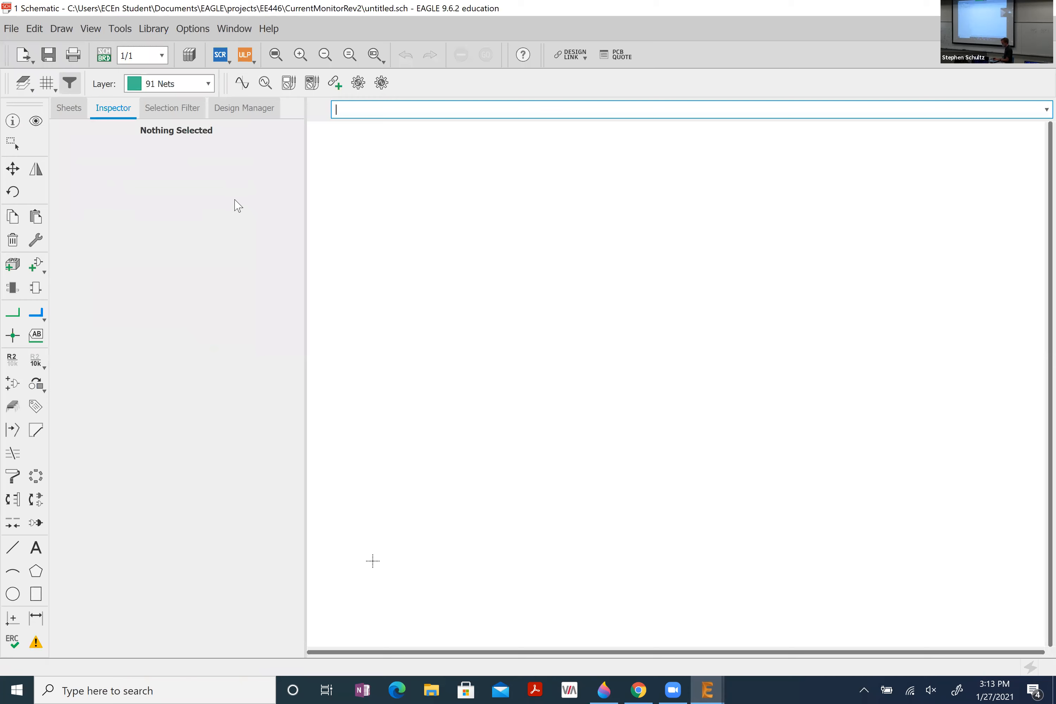
{"action": "key", "text": "alt+Tab"}
{"action": "key", "text": "alt+Tab"}
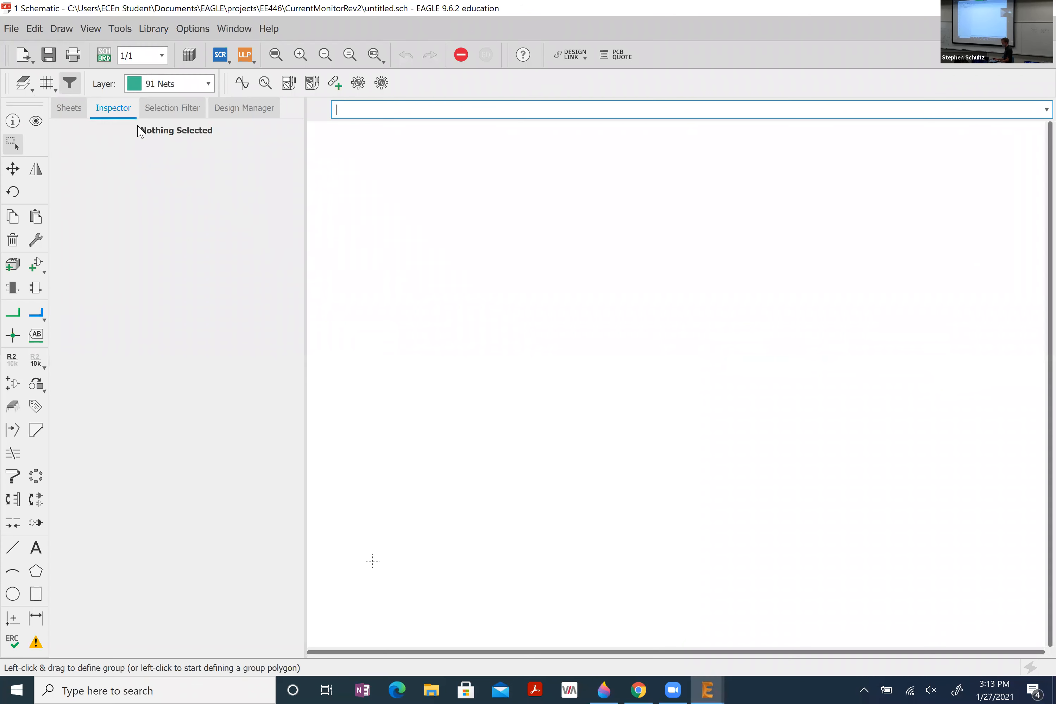
- Run the grid command and set the schematic's grid display to on
{"action": "type", "text": "ghr"}
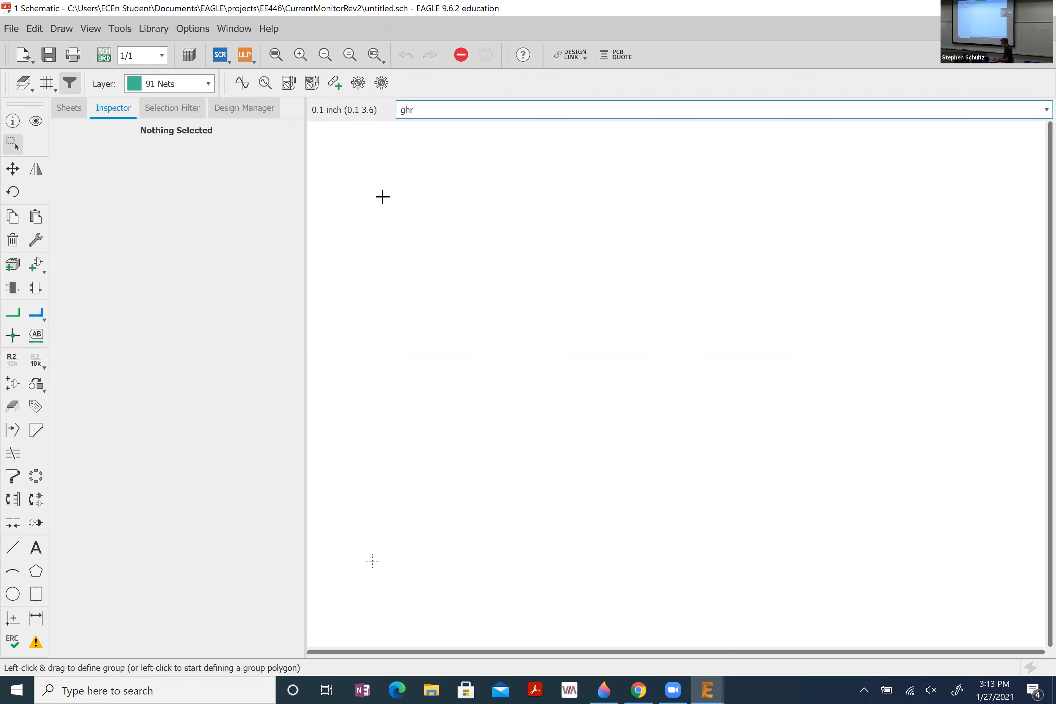
{"action": "type", "text": "id"}
{"action": "key", "text": "Return"}
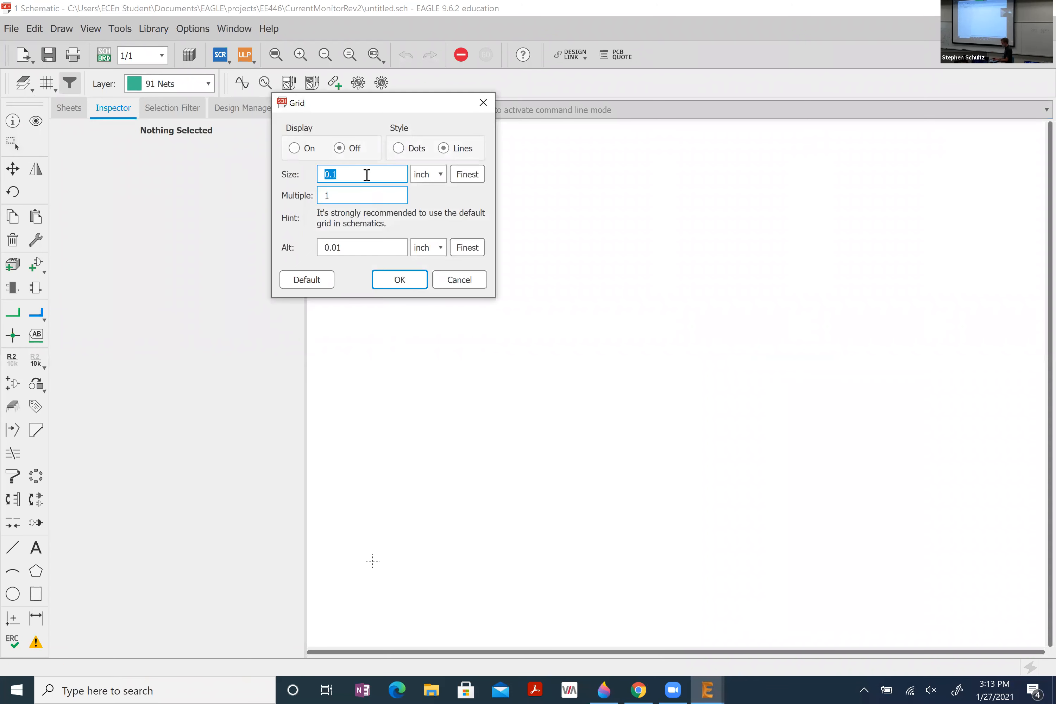
{"action": "left_click", "coordinate": [309, 149]}
{"action": "left_click", "coordinate": [365, 172]}
{"action": "left_click_drag", "start_coordinate": [359, 173], "coordinate": [320, 172]}
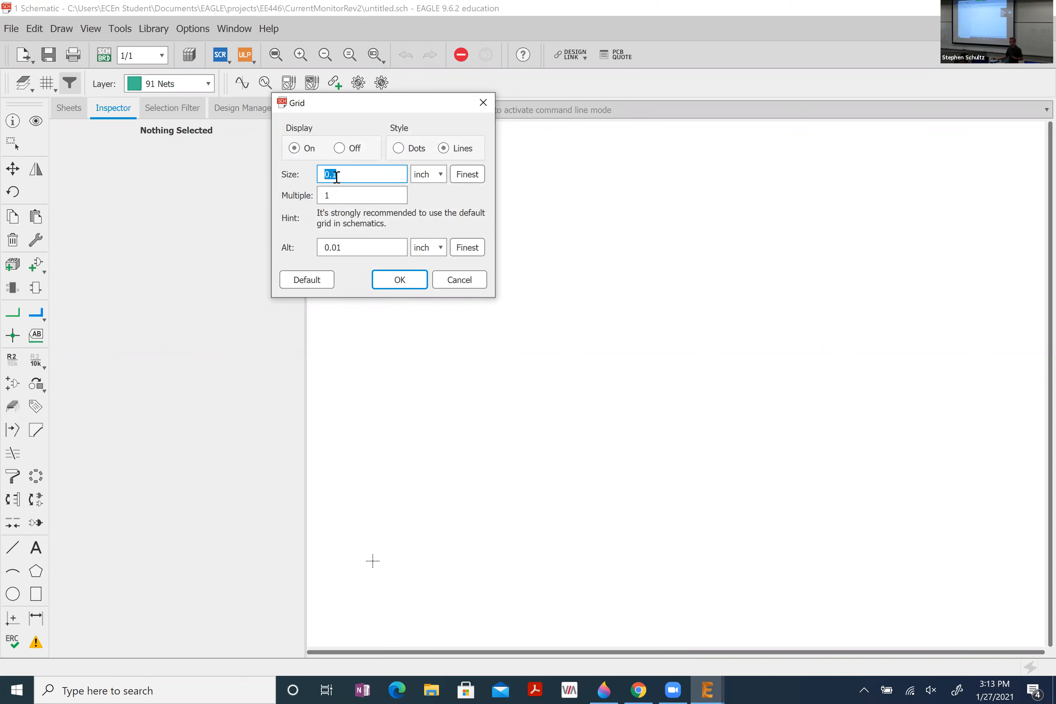
{"action": "left_click", "coordinate": [397, 280]}
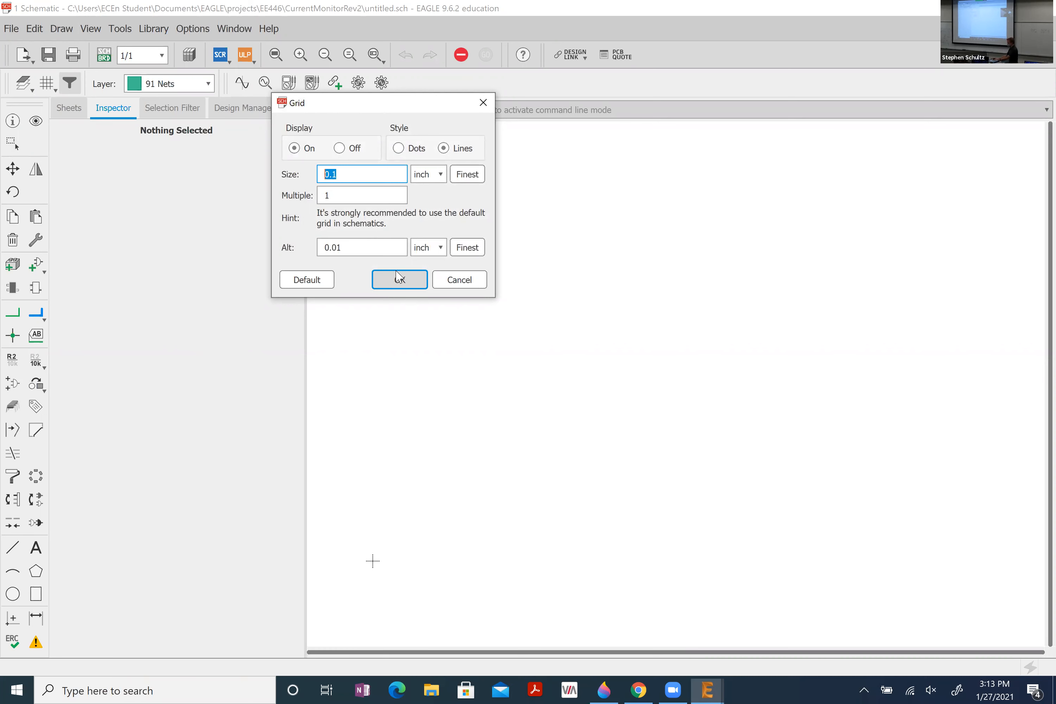
- Review the circuit sketch in Paint 3D, and return to the EAGLE schematic to apply the grid settings
{"action": "key", "text": "alt+Tab"}
{"action": "key", "text": "alt+Tab"}
{"action": "key", "text": "alt+Tab"}
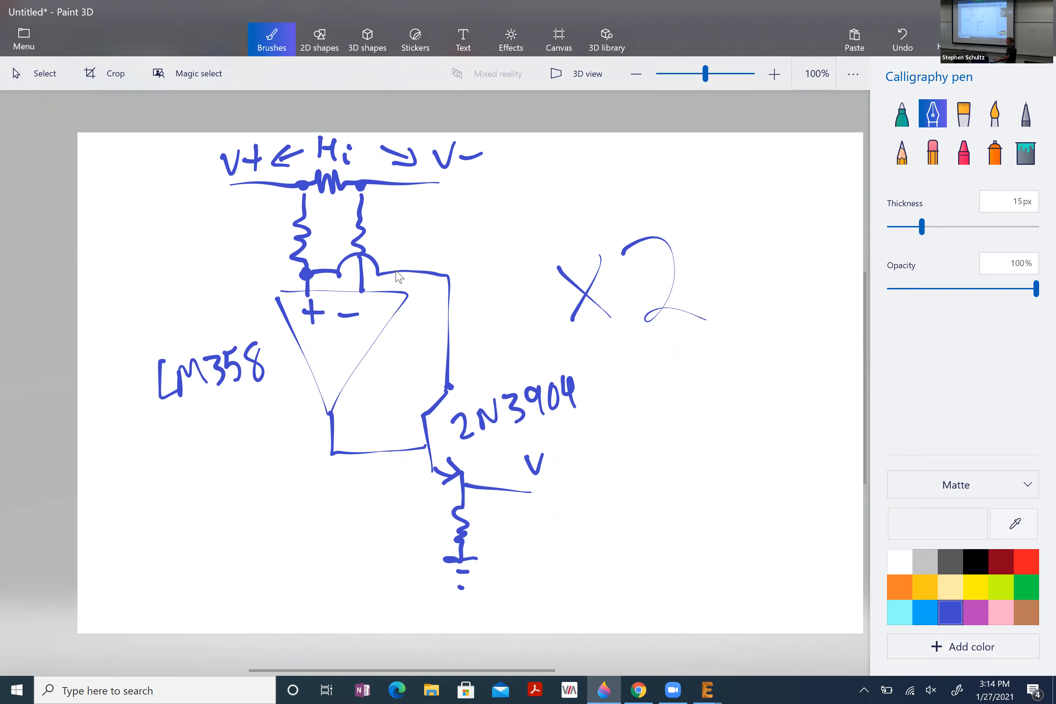
{"action": "key", "text": "alt+Tab"}
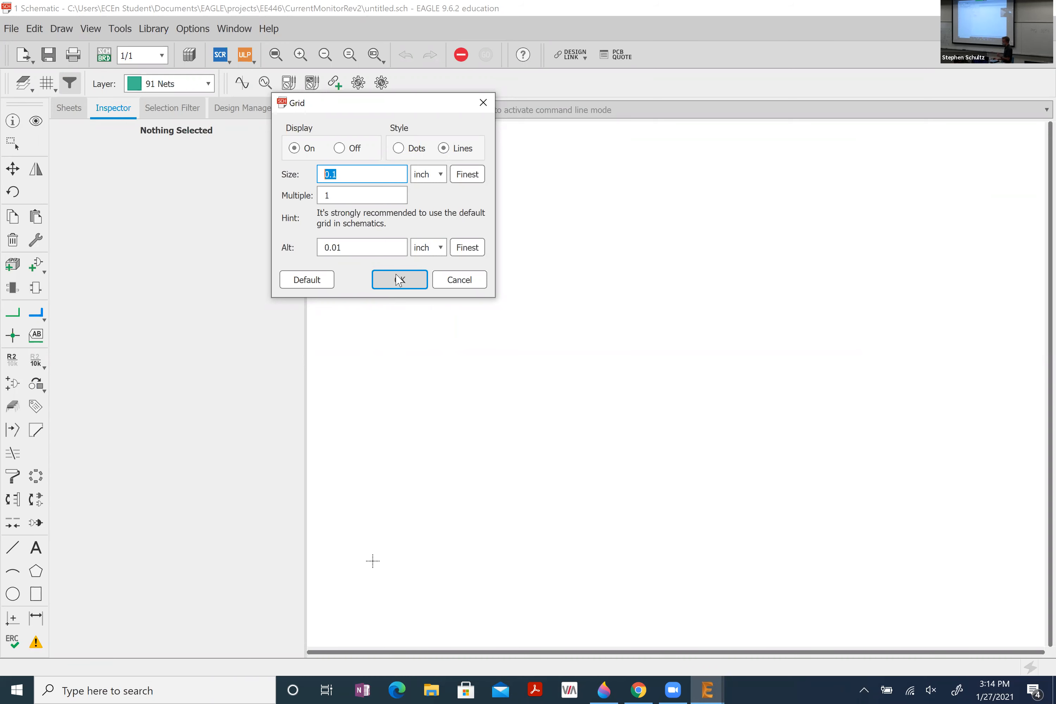
{"action": "left_click", "coordinate": [399, 279]}
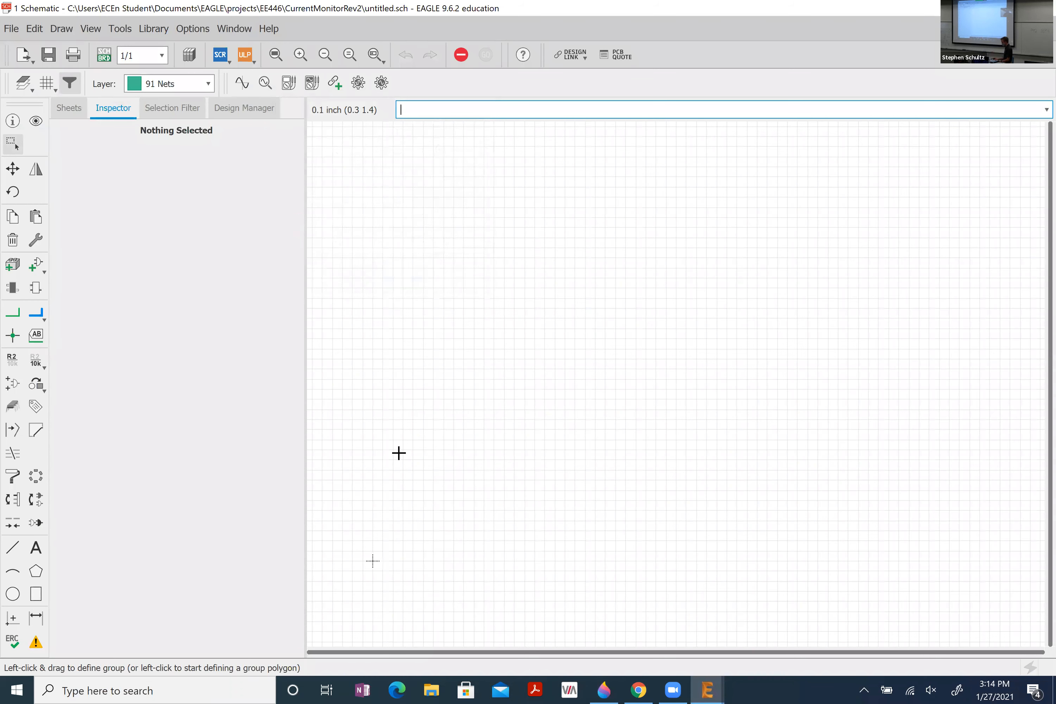
- Open the part selection for the schematic and browse through the complete list of available component libraries
{"action": "type", "text": "add"}
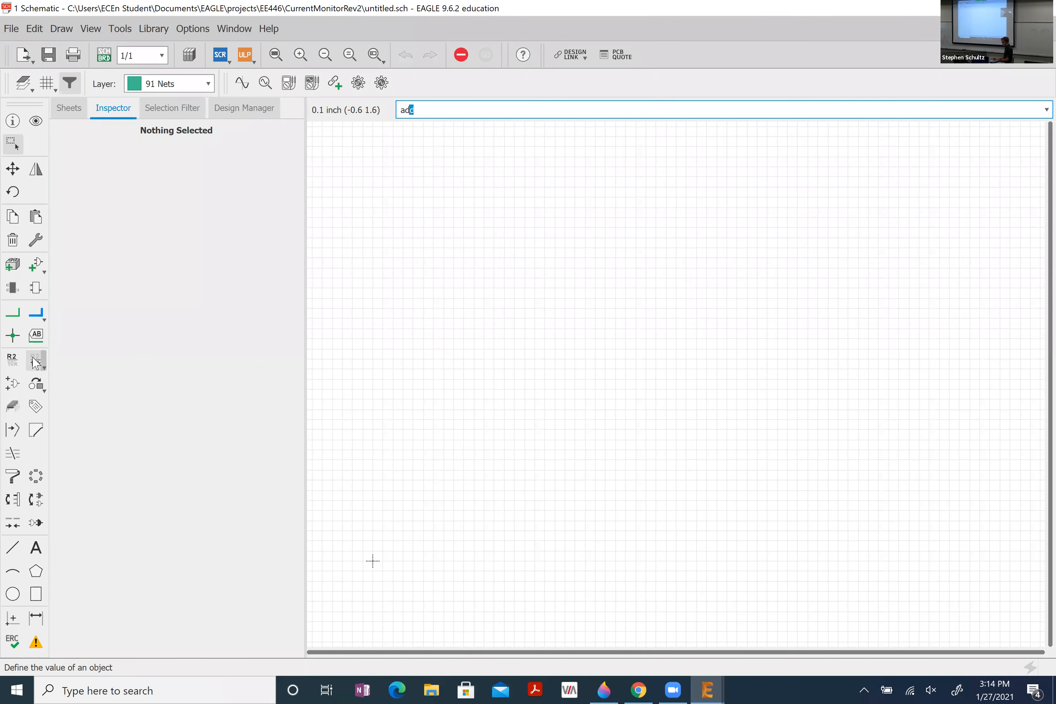
{"action": "left_click", "coordinate": [33, 267]}
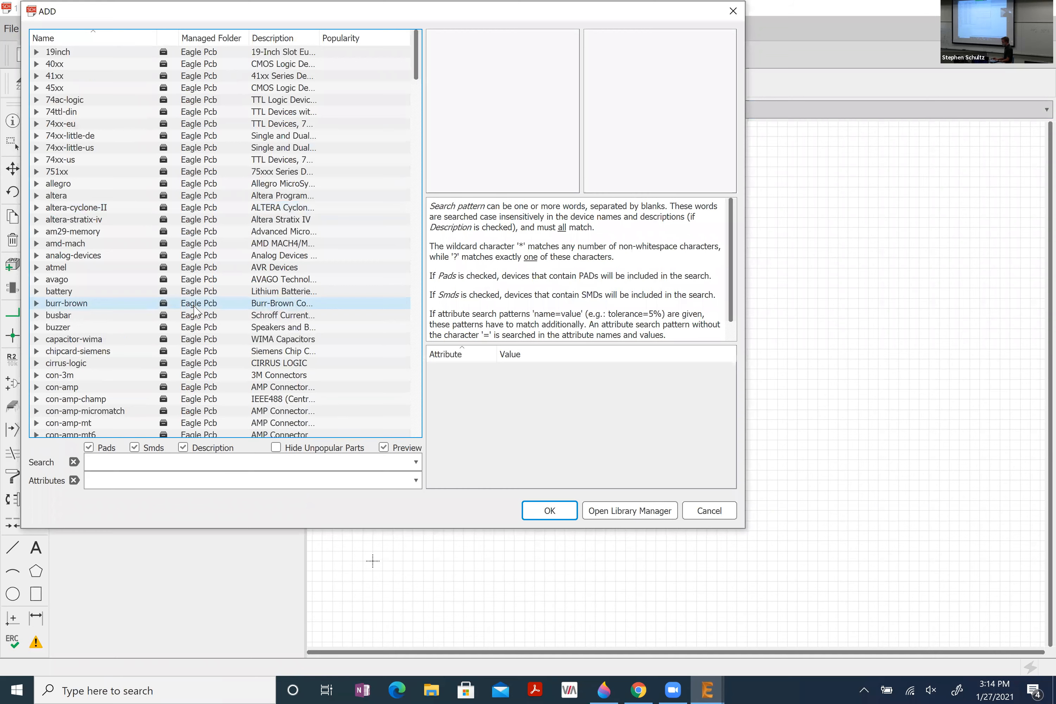
{"action": "scroll", "coordinate": [181, 295], "scroll_direction": "down", "scroll_amount": 15}
{"action": "scroll", "coordinate": [151, 270], "scroll_direction": "down", "scroll_amount": 20}
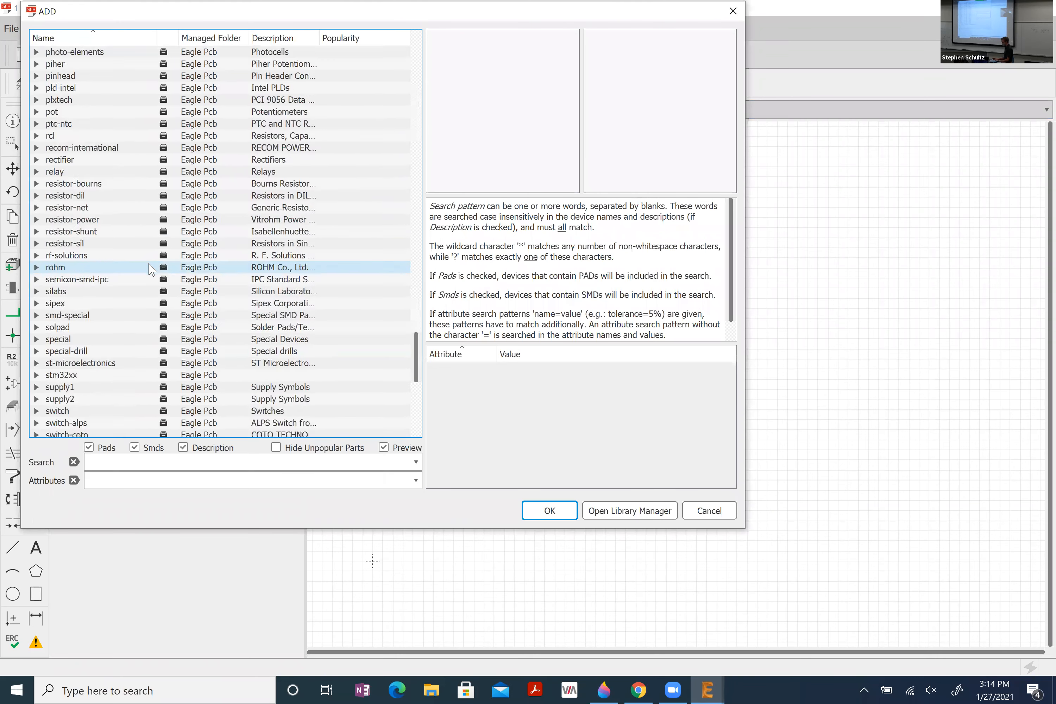
{"action": "scroll", "coordinate": [152, 269], "scroll_direction": "down", "scroll_amount": 12}
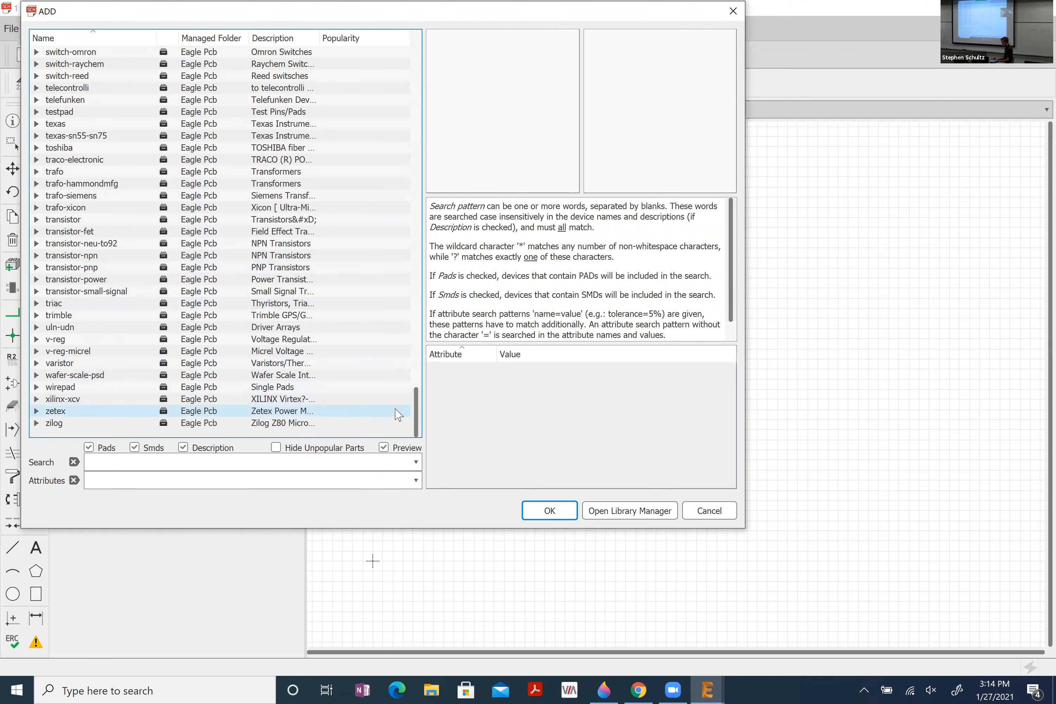
{"action": "left_click_drag", "start_coordinate": [415, 410], "coordinate": [399, 29]}
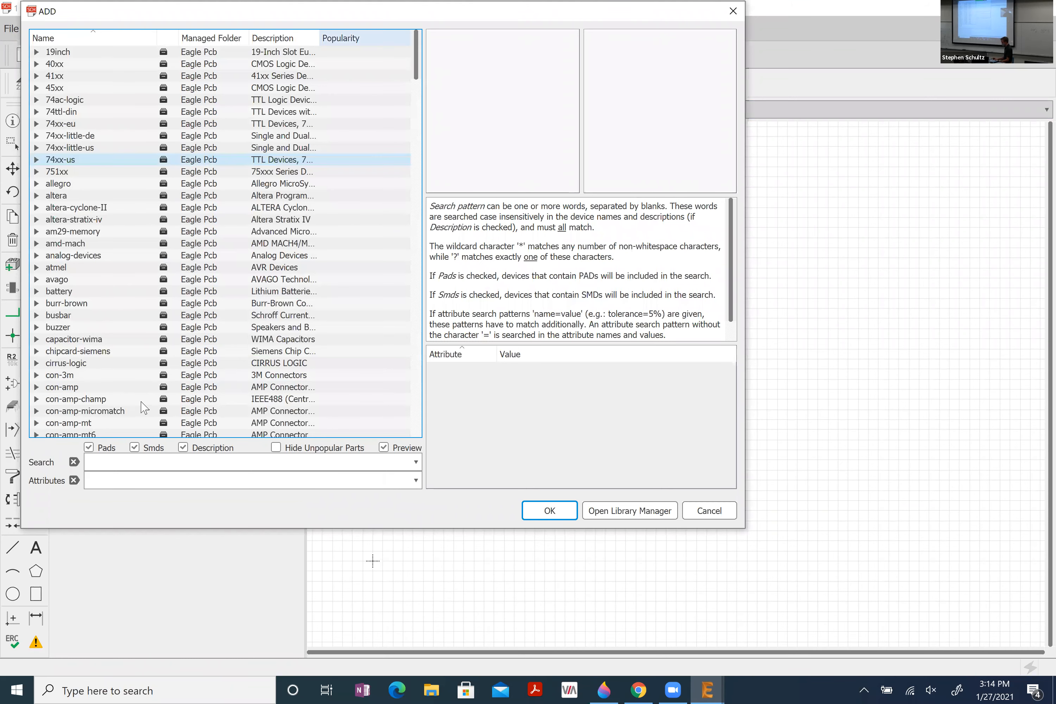
- Search the component libraries for *frame* and close the part selection without adding anything
{"action": "left_click", "coordinate": [134, 463]}
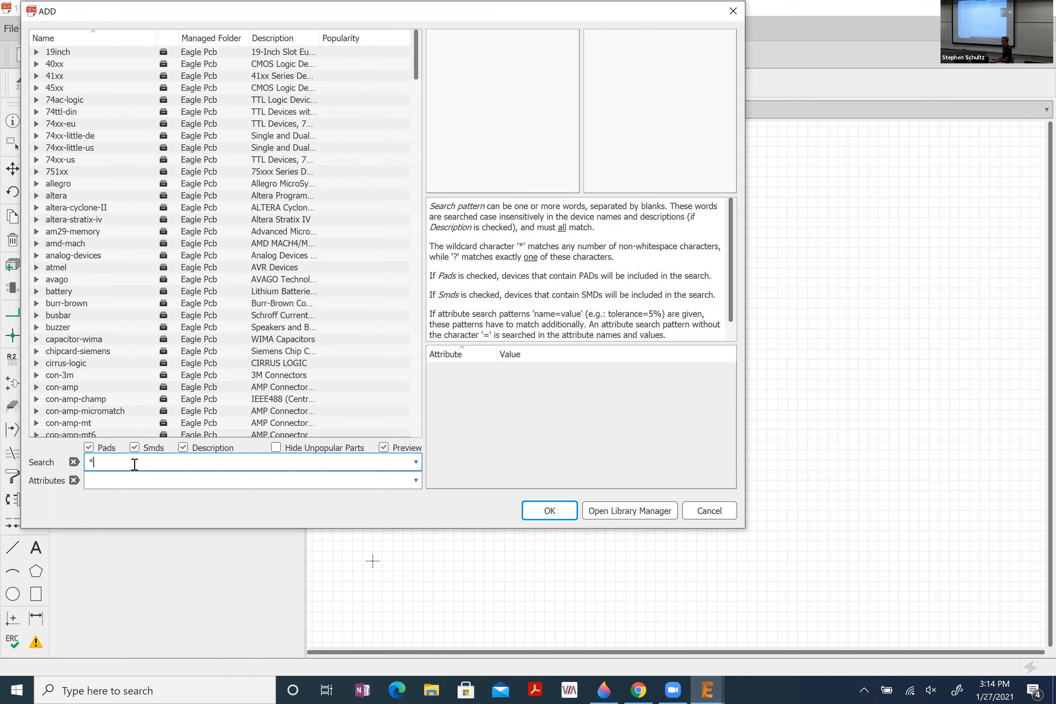
{"action": "type", "text": "*frame*"}
{"action": "key", "text": "Return"}
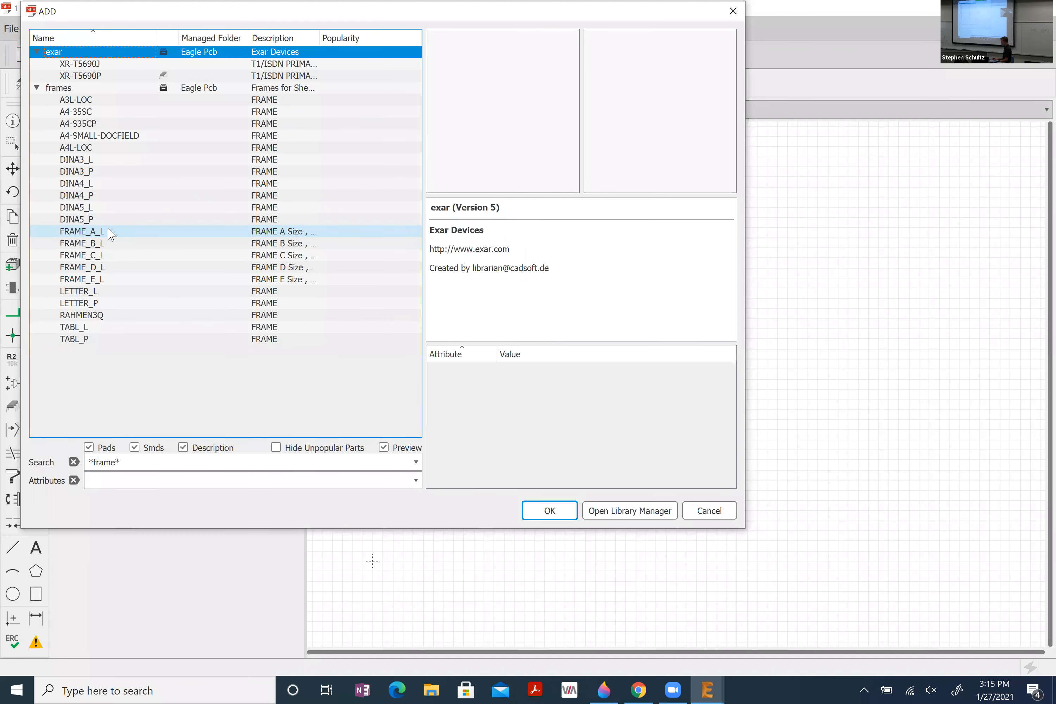
{"action": "left_click", "coordinate": [709, 511]}
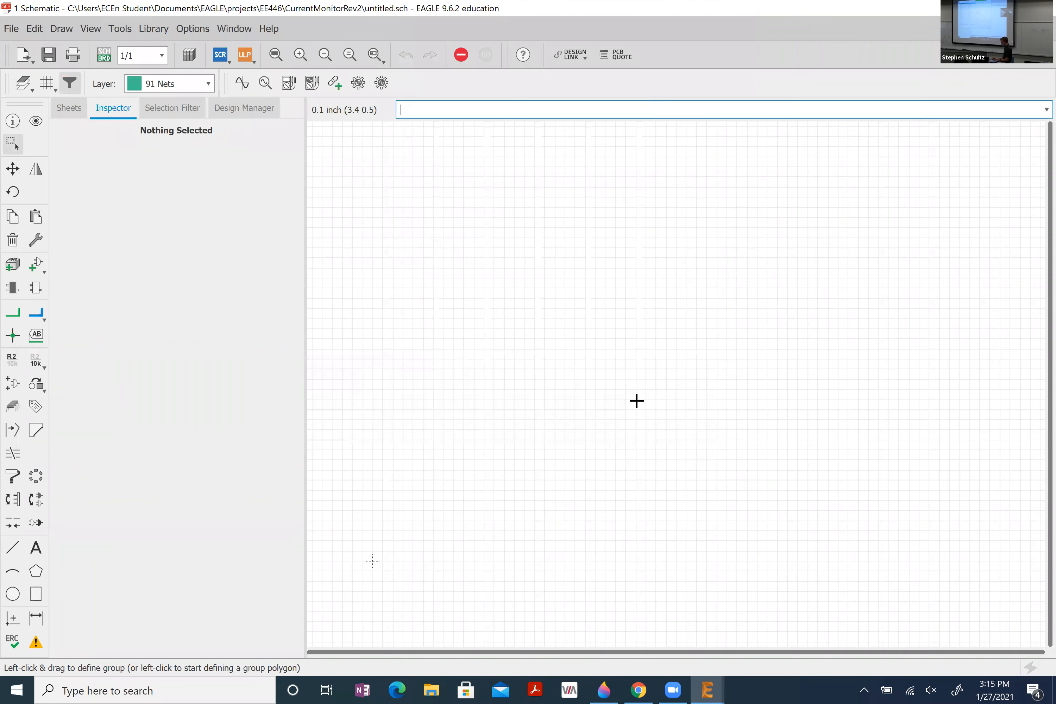
{"action": "type", "text": "add"}
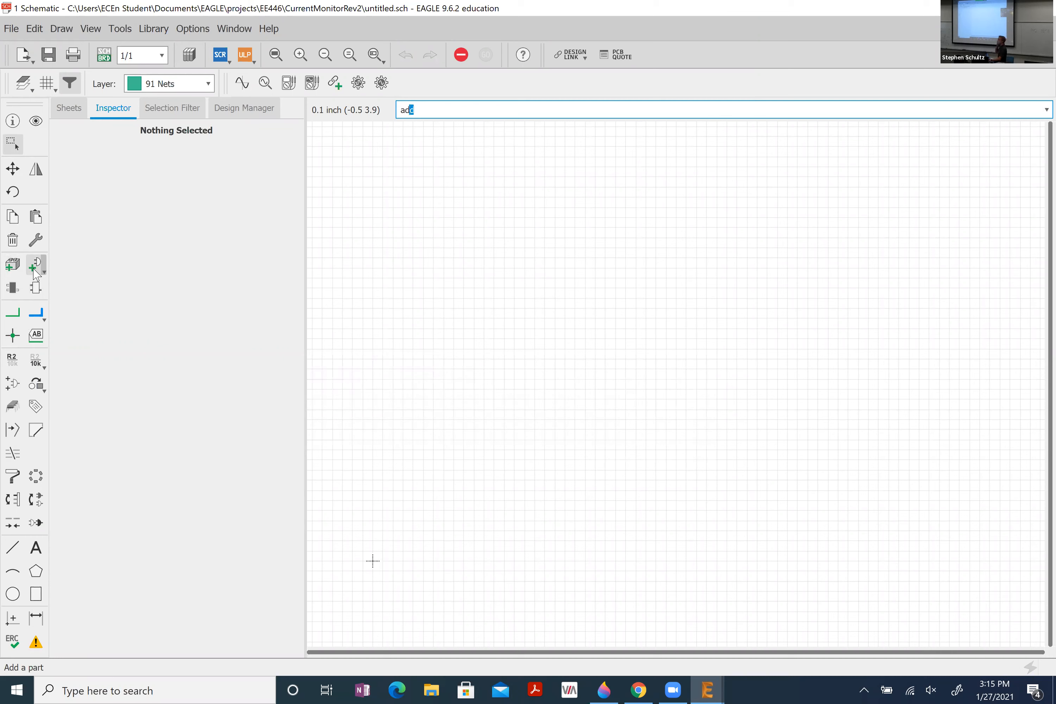
{"action": "key", "text": "BackSpace"}
{"action": "key", "text": "BackSpace"}
{"action": "key", "text": "BackSpace"}
{"action": "type", "text": "grid"}
{"action": "key", "text": "Return"}
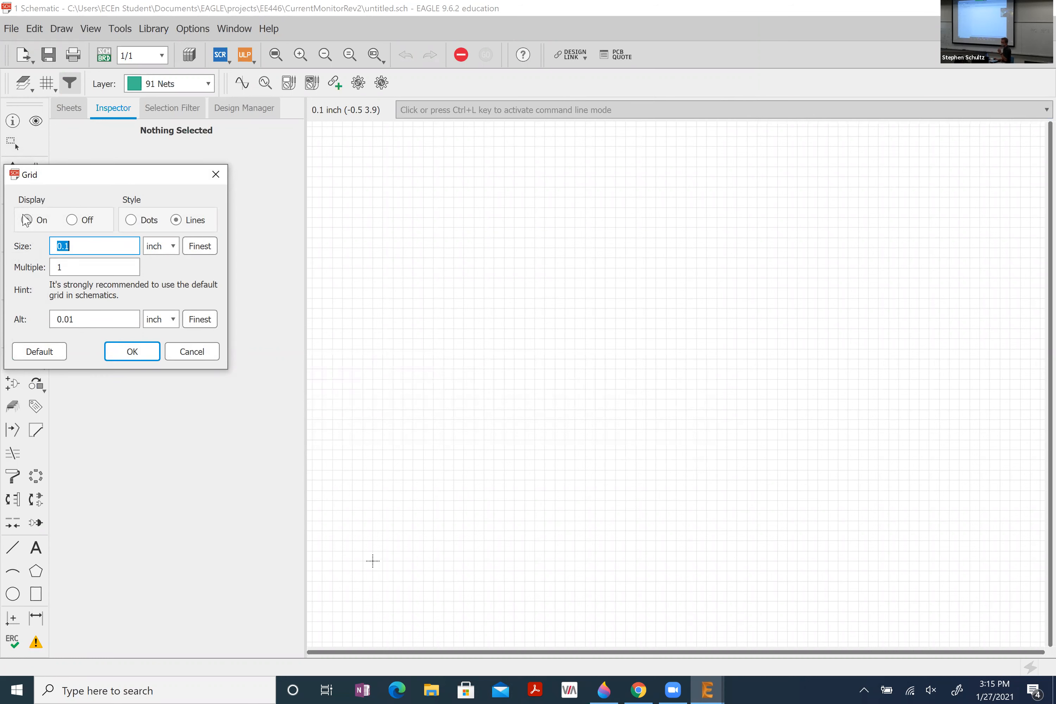
{"action": "left_click", "coordinate": [200, 355]}
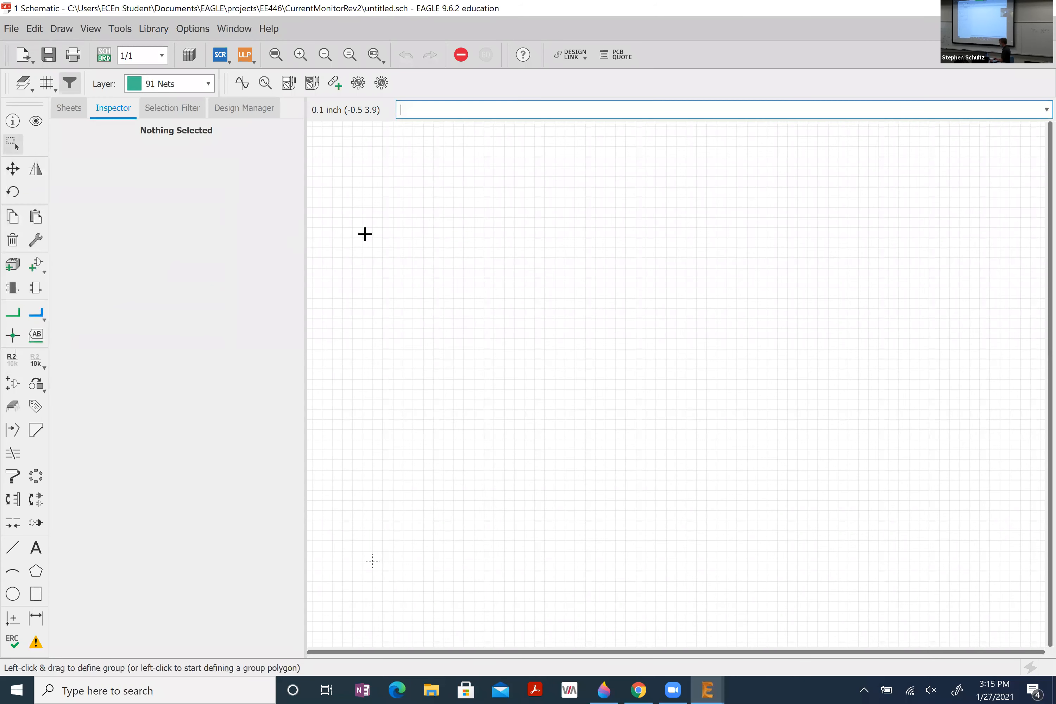
- Run the add command and search the component libraries for *fram*
{"action": "type", "text": "add"}
{"action": "key", "text": "Return"}
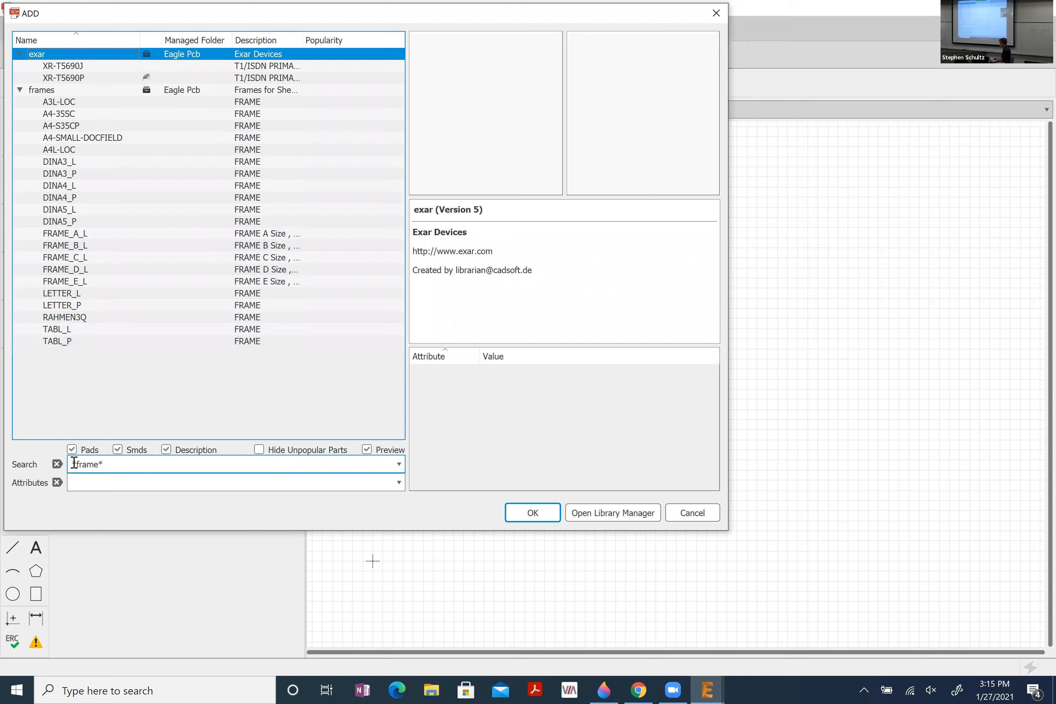
{"action": "left_click", "coordinate": [94, 464]}
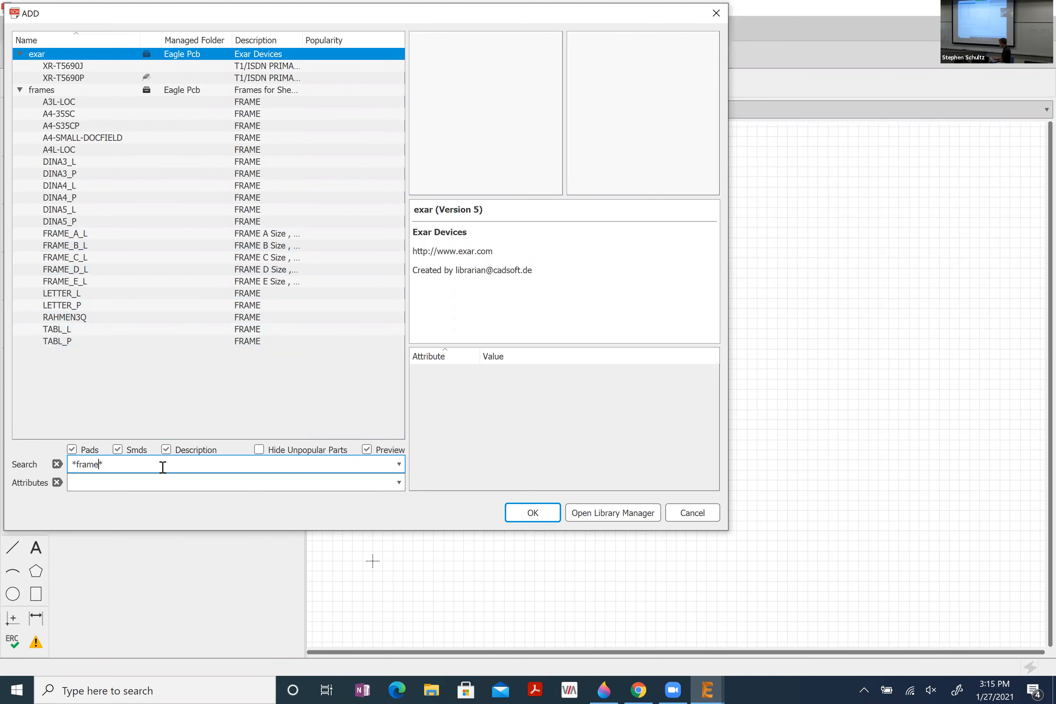
{"action": "key", "text": "Return"}
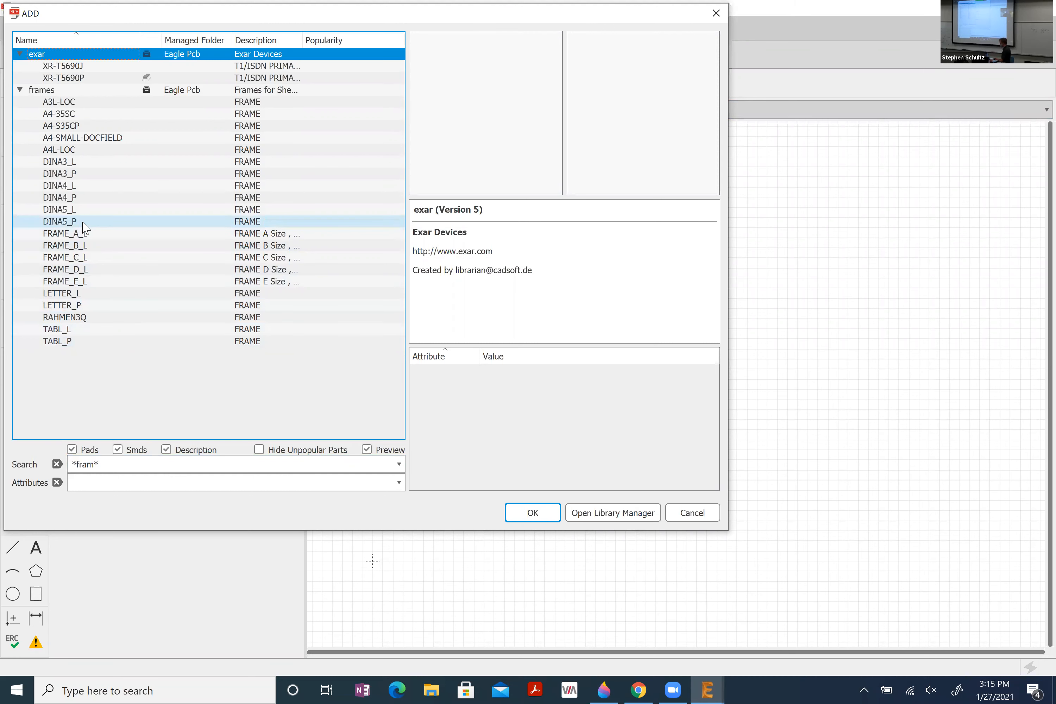
- Place one FRAME_A_L landscape sheet frame with its lower-left corner on the schematic origin, and end the placement
{"action": "left_click", "coordinate": [84, 233]}
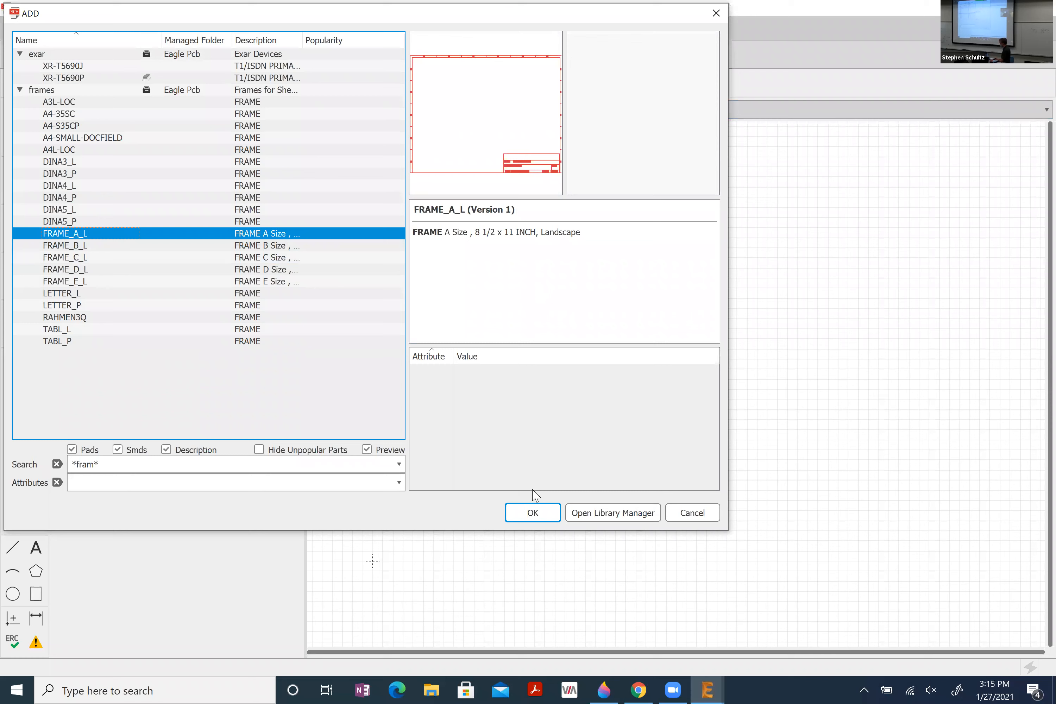
{"action": "left_click", "coordinate": [537, 510]}
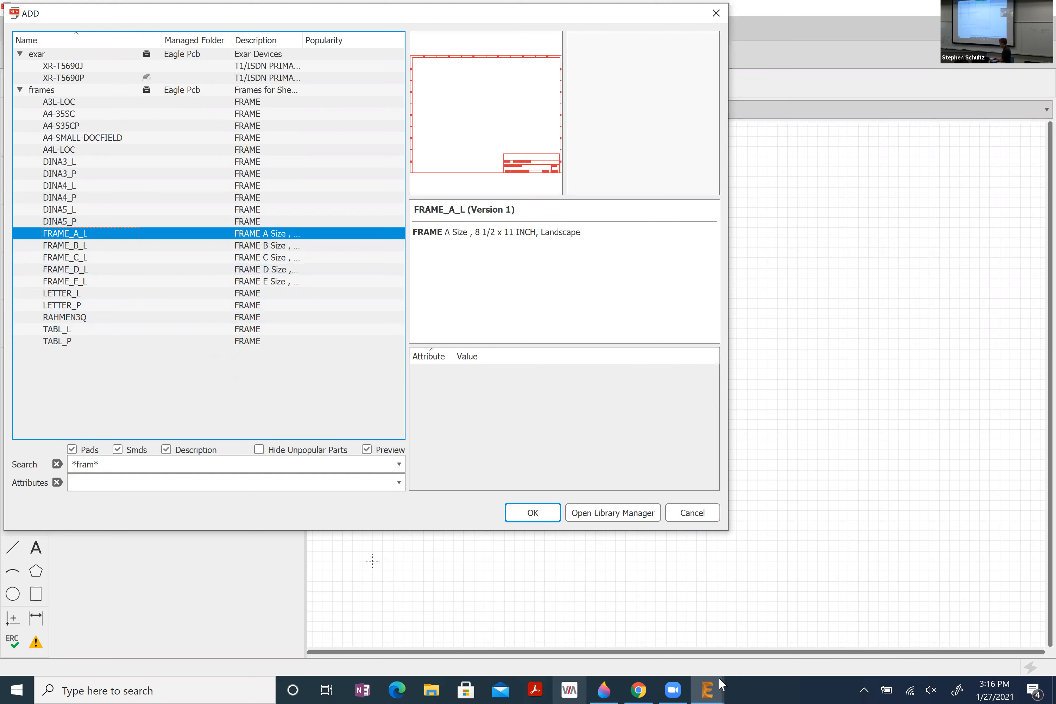
{"action": "left_click", "coordinate": [529, 513]}
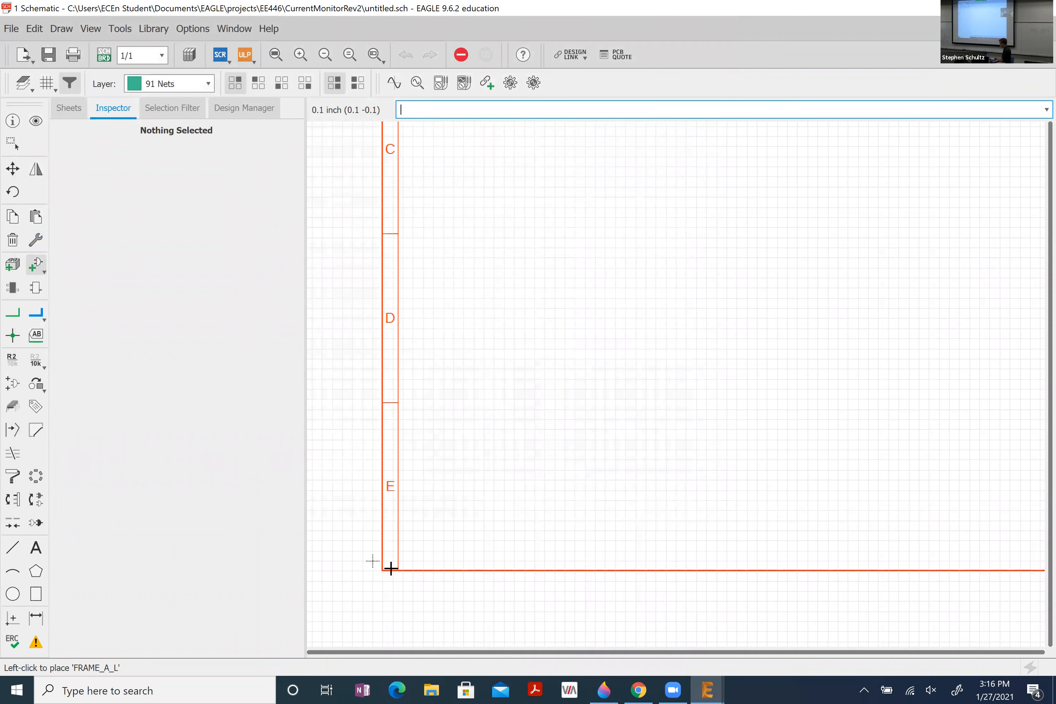
{"action": "left_click", "coordinate": [379, 562]}
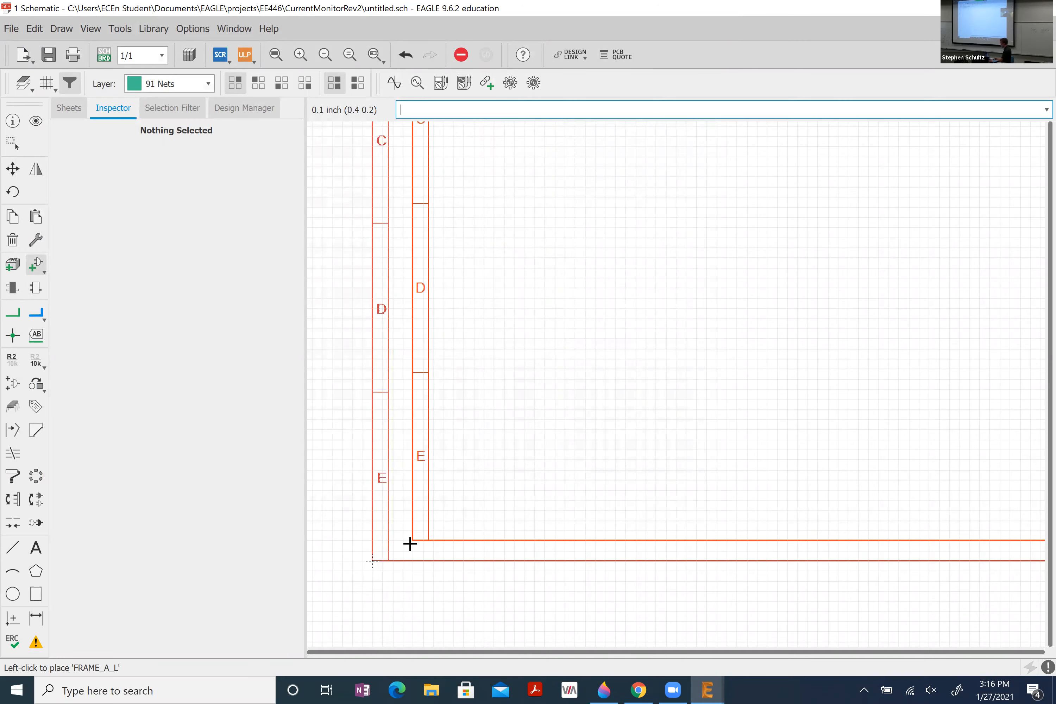
{"action": "key", "text": "Escape"}
{"action": "key", "text": "Escape"}
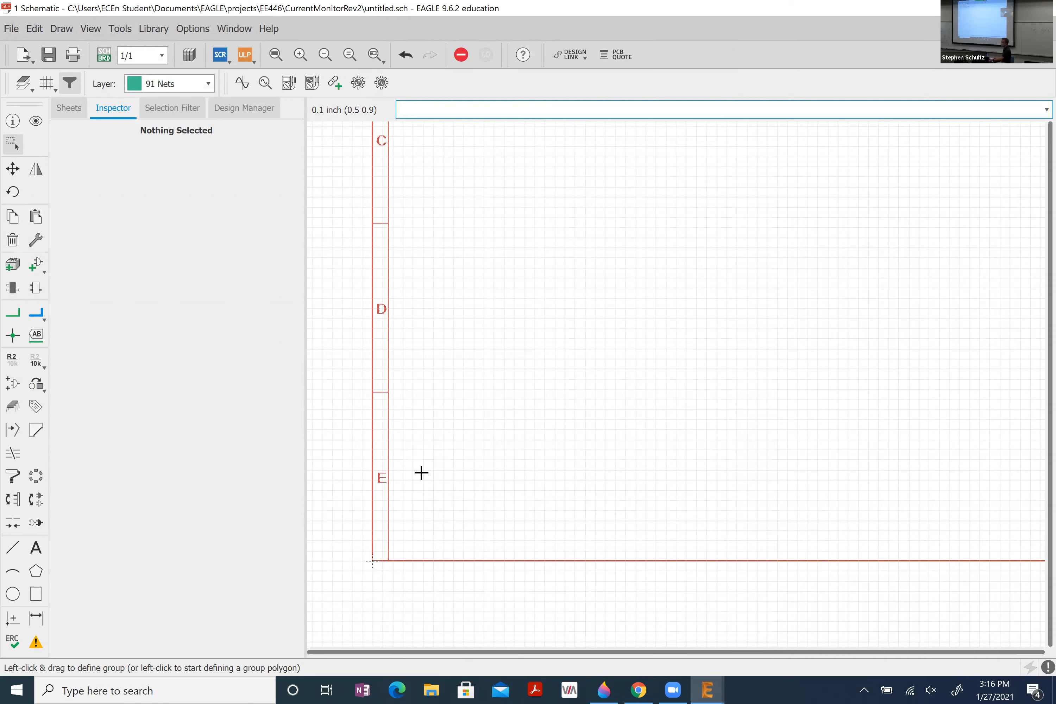
- Look up FRAME_A_L again with a *frame* library search, review its description, and leave without placing another frame
{"action": "type", "text": "add"}
{"action": "key", "text": "Return"}
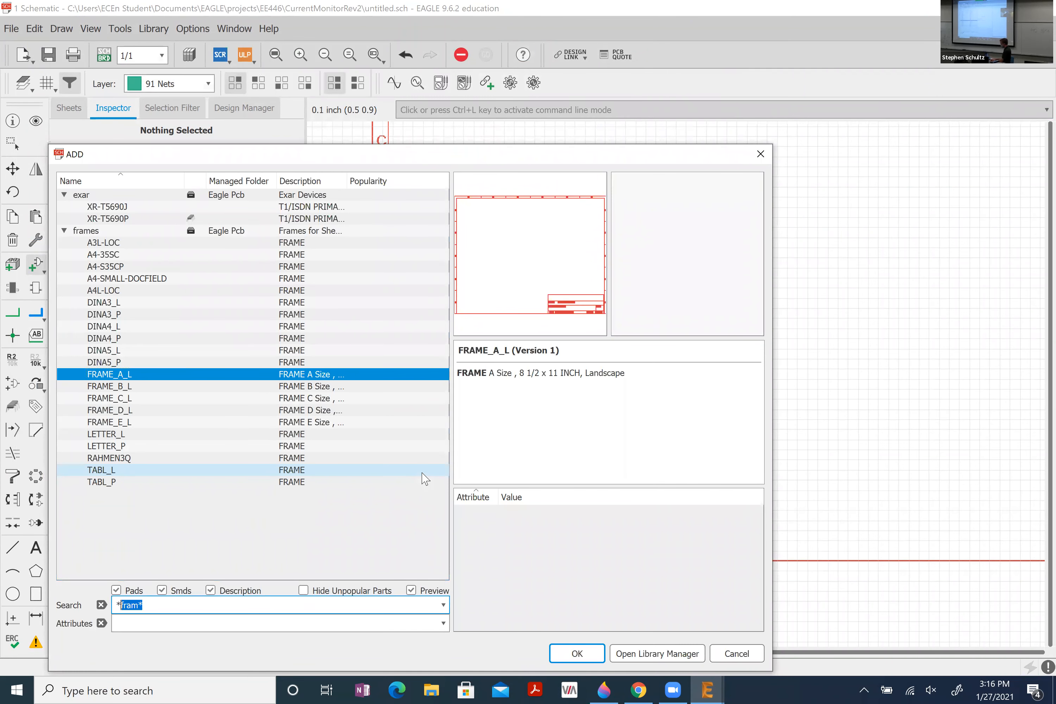
{"action": "type", "text": "frame"}
{"action": "key", "text": "Return"}
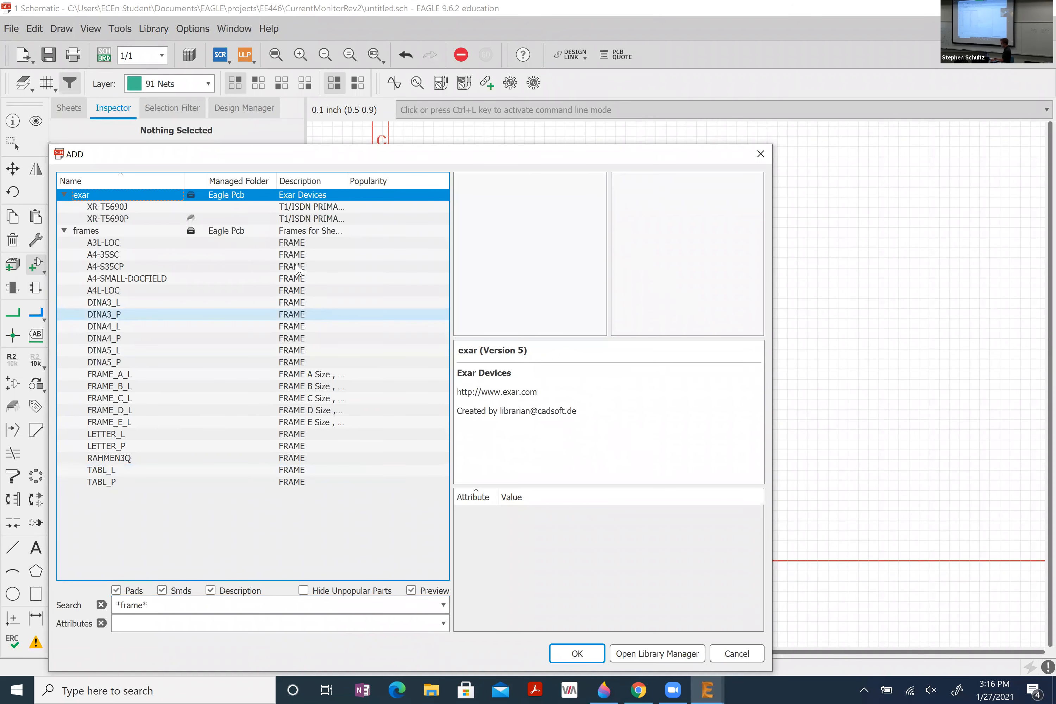
{"action": "left_click", "coordinate": [186, 375]}
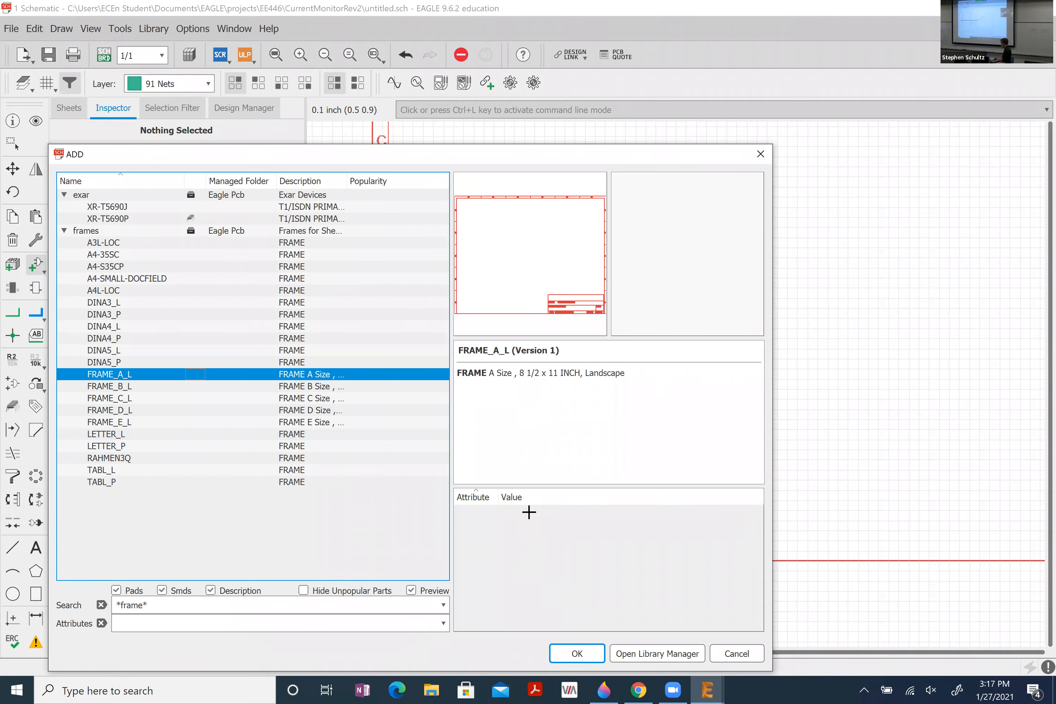
{"action": "key", "text": "Escape"}
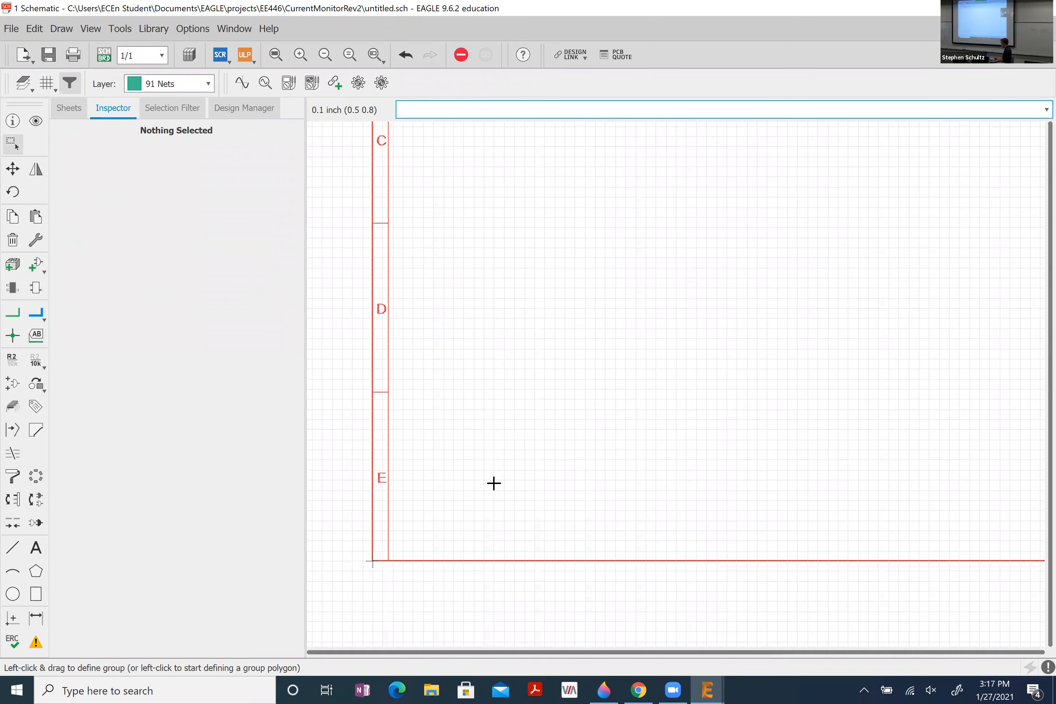
- Save the schematic as CurrentMonitor in the CurrentMonitorRev2 project folder so the frame's title block carries that name
{"action": "scroll", "coordinate": [514, 428], "scroll_direction": "down", "scroll_amount": 3}
{"action": "scroll", "coordinate": [514, 429], "scroll_direction": "up", "scroll_amount": 1}
{"action": "scroll", "coordinate": [824, 558], "scroll_direction": "up", "scroll_amount": 5}
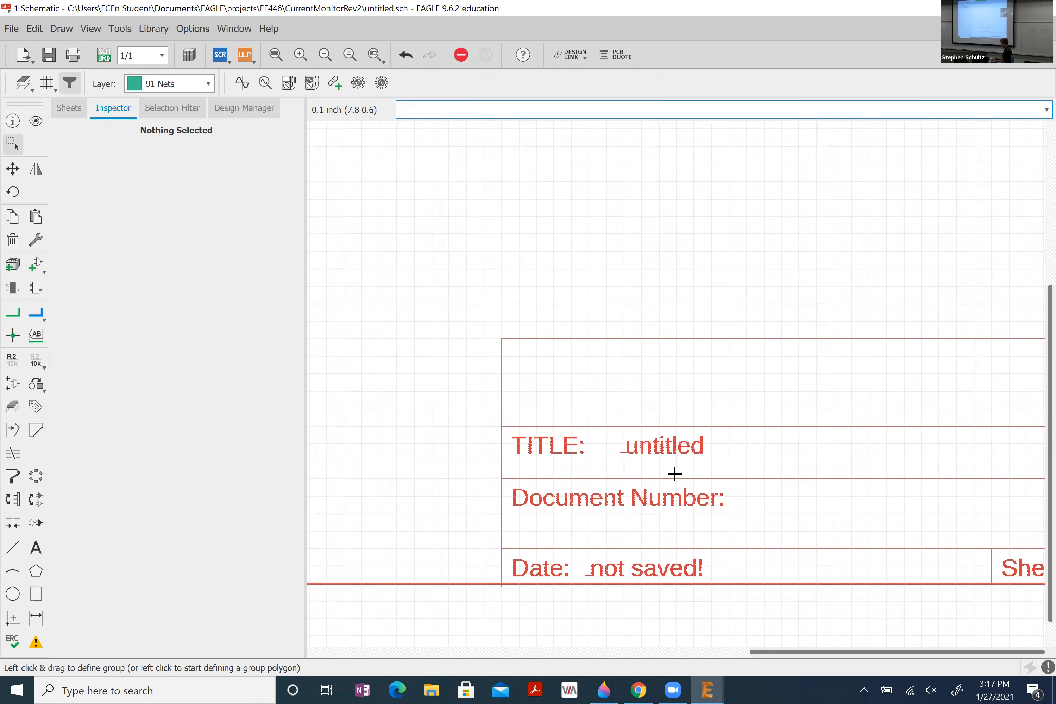
{"action": "key", "text": "ctrl+s"}
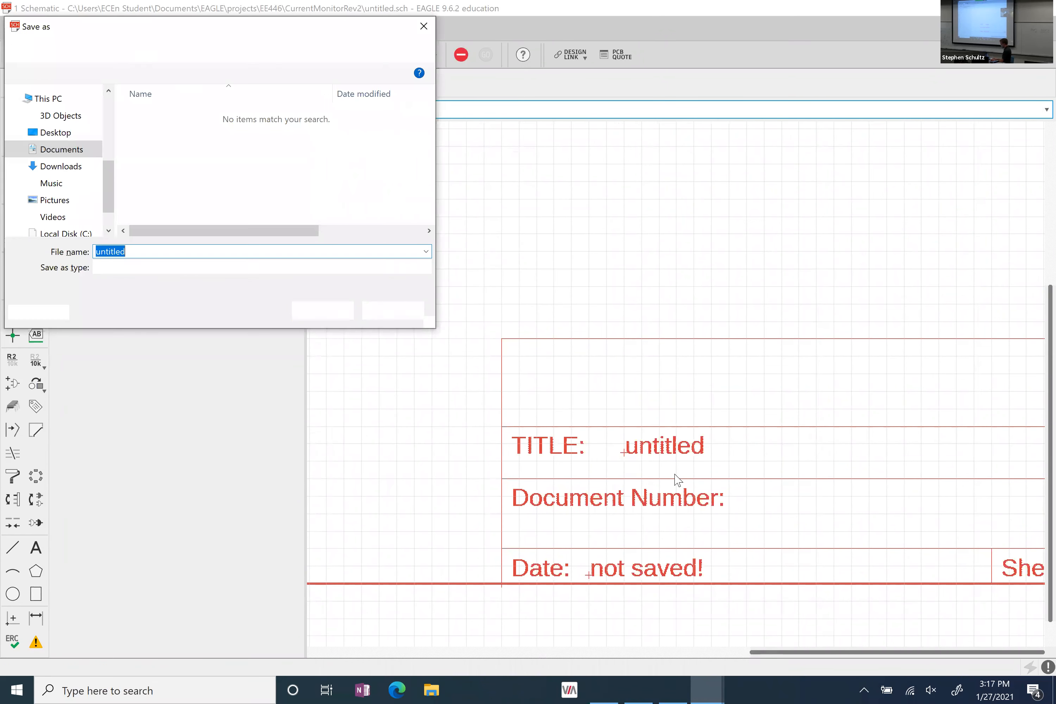
{"action": "type", "text": "Crur"}
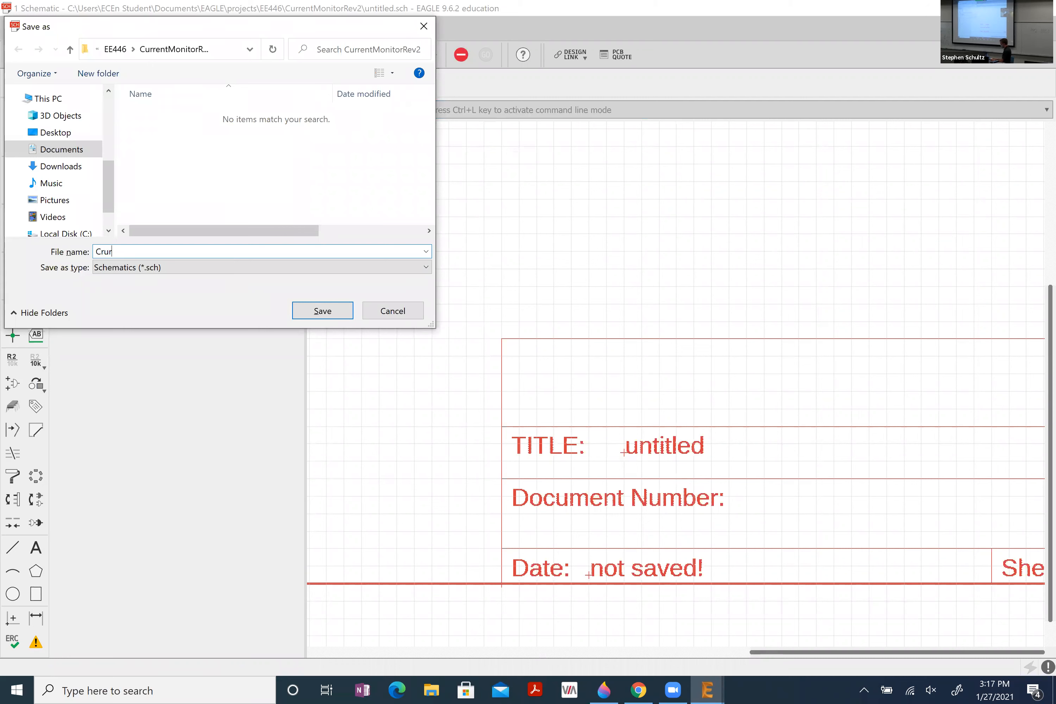
{"action": "type", "text": "entMonitor"}
{"action": "key", "text": "Return"}
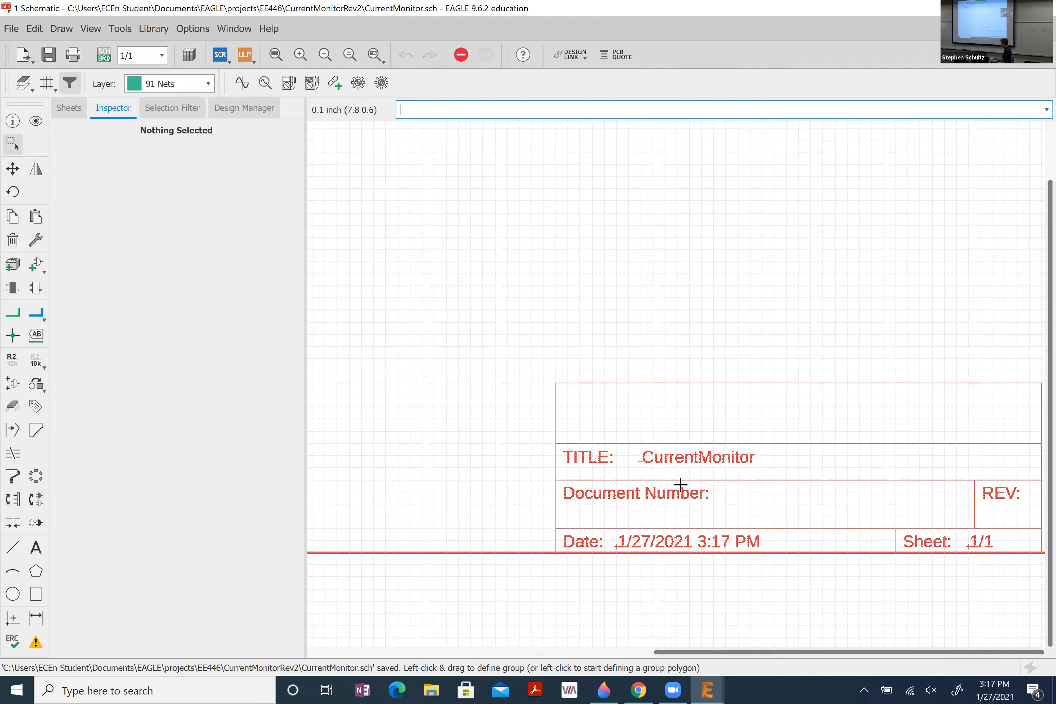
- Review the frame's title block and the whole sheet, check the circuit sketch in Paint 3D, and return to EAGLE
{"action": "scroll", "coordinate": [661, 521], "scroll_direction": "down", "scroll_amount": 3}
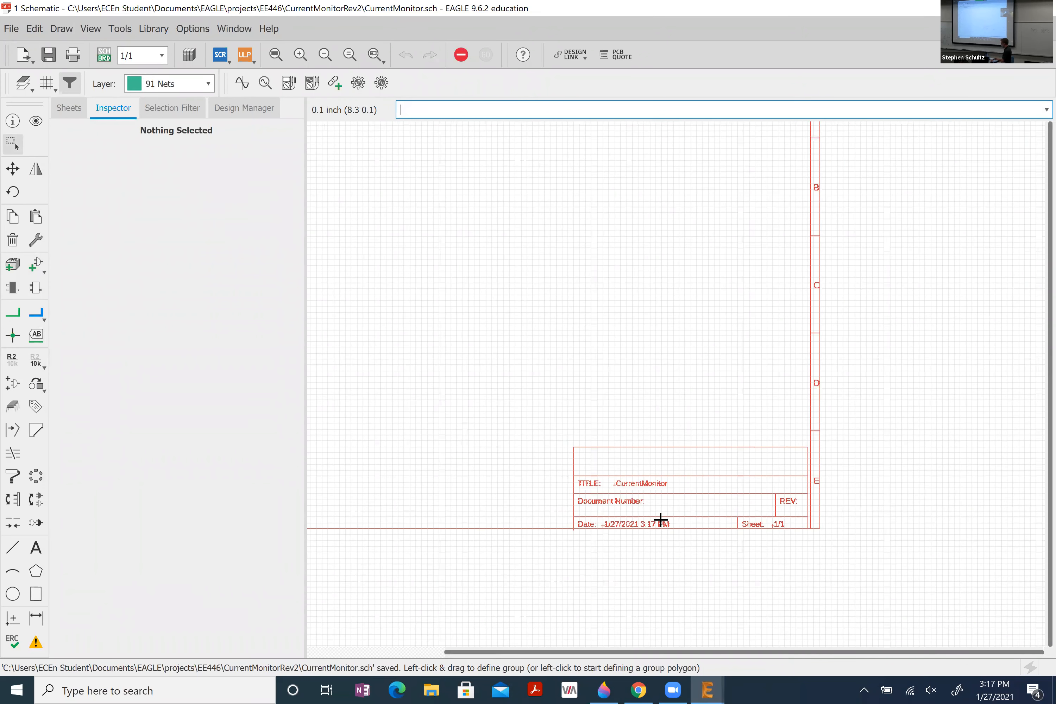
{"action": "scroll", "coordinate": [661, 519], "scroll_direction": "up", "scroll_amount": 3}
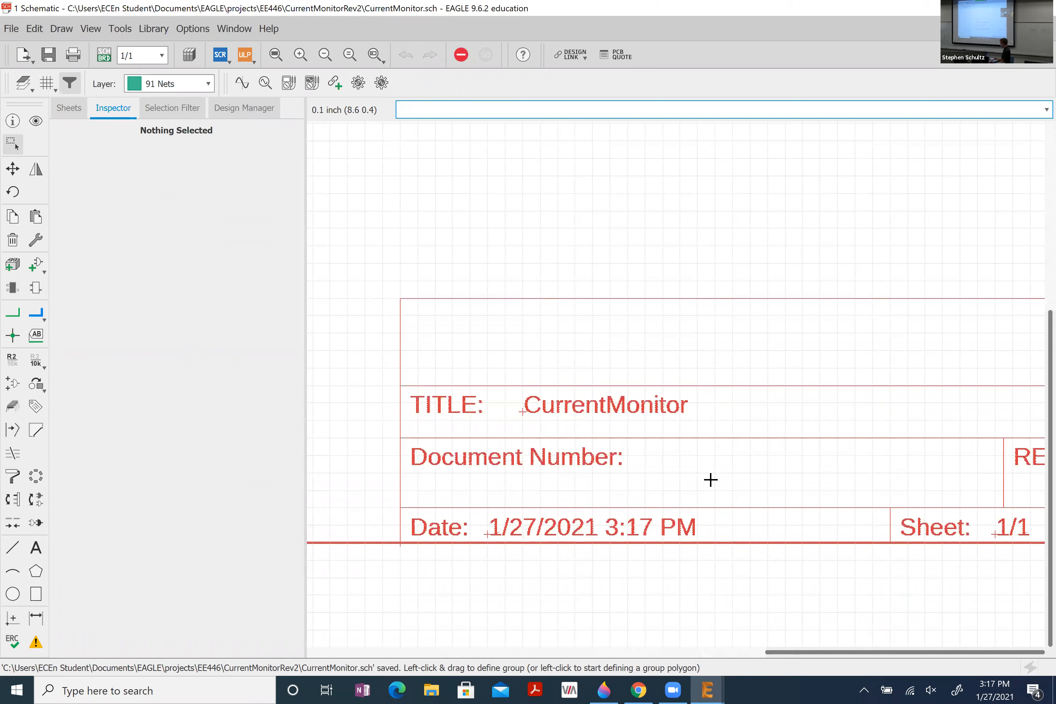
{"action": "scroll", "coordinate": [710, 480], "scroll_direction": "down", "scroll_amount": 3}
{"action": "scroll", "coordinate": [500, 358], "scroll_direction": "down", "scroll_amount": 2}
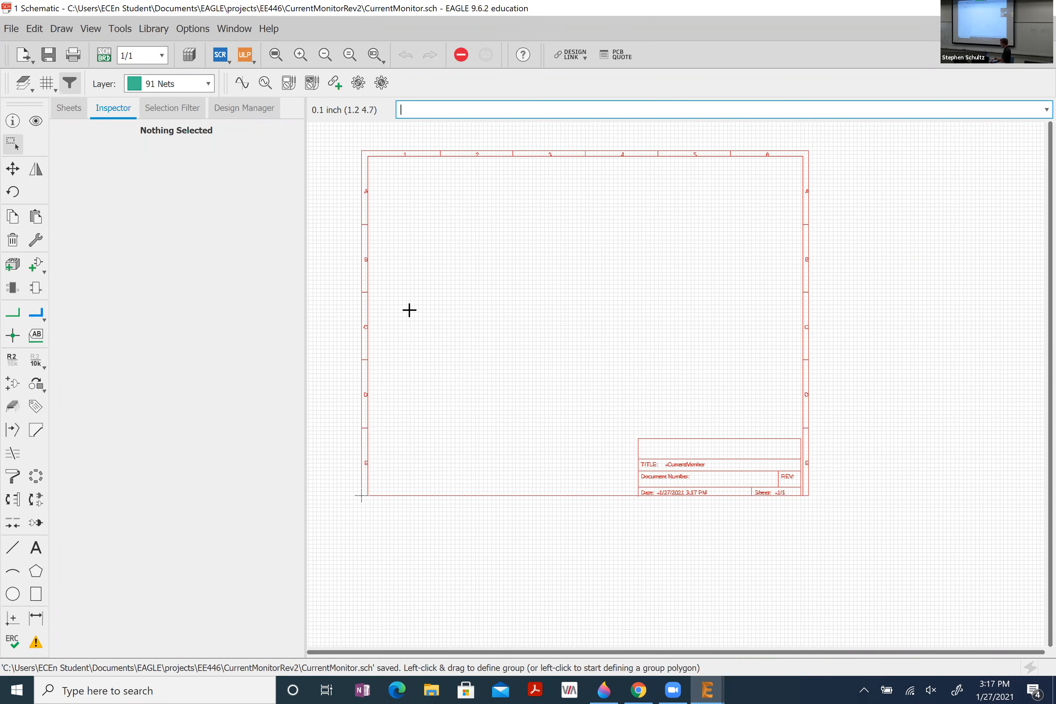
{"action": "key", "text": "alt+Tab"}
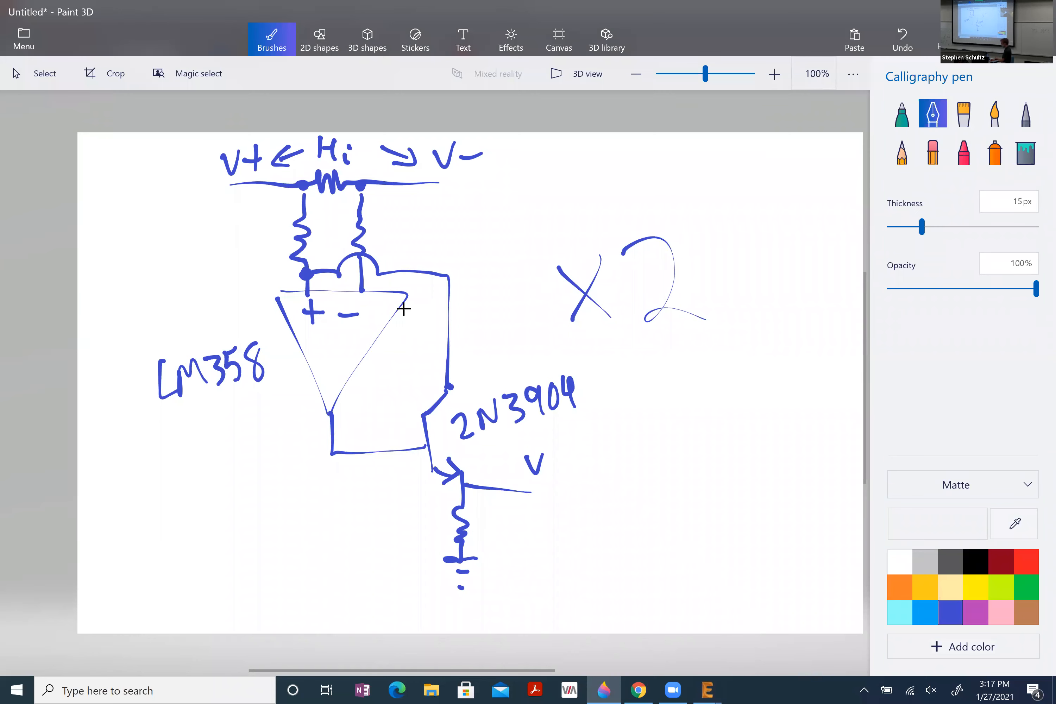
{"action": "key", "text": "alt+Tab"}
- Run the add command and search the component libraries for *lm358*
{"action": "type", "text": "add"}
{"action": "key", "text": "Return"}
{"action": "key", "text": "Tab"}
{"action": "type", "text": "*lm358"}
{"action": "key", "text": "Return"}
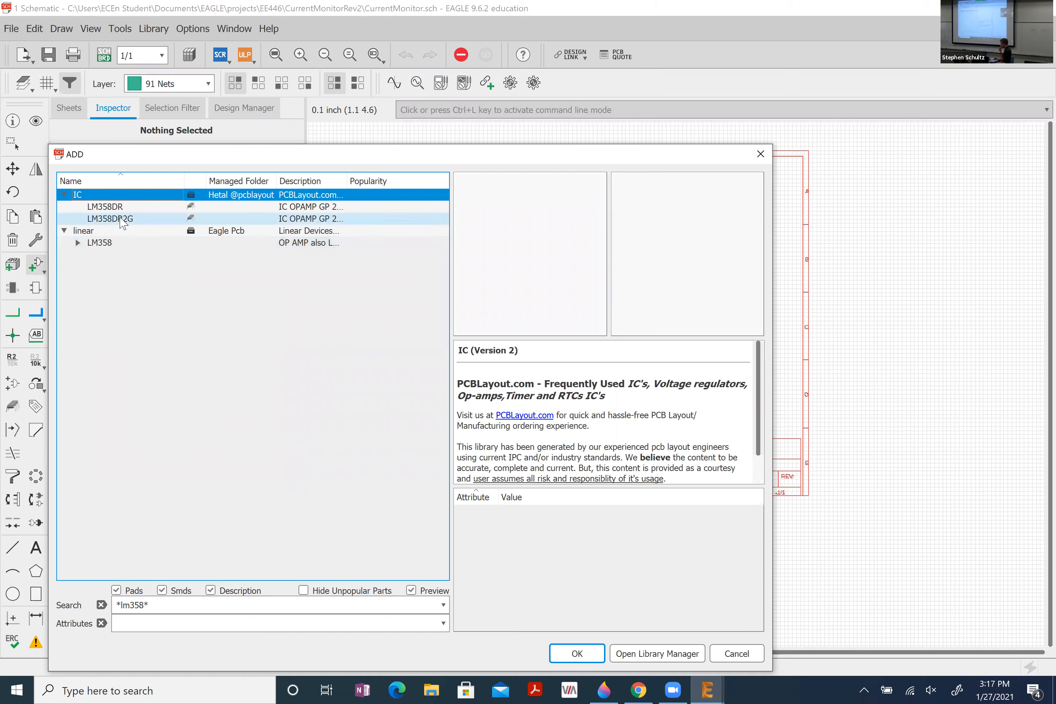
- Compare the LM358DR and LM358DR2G parts of the IC library with the LM358 variants of the linear library
{"action": "left_click", "coordinate": [114, 207]}
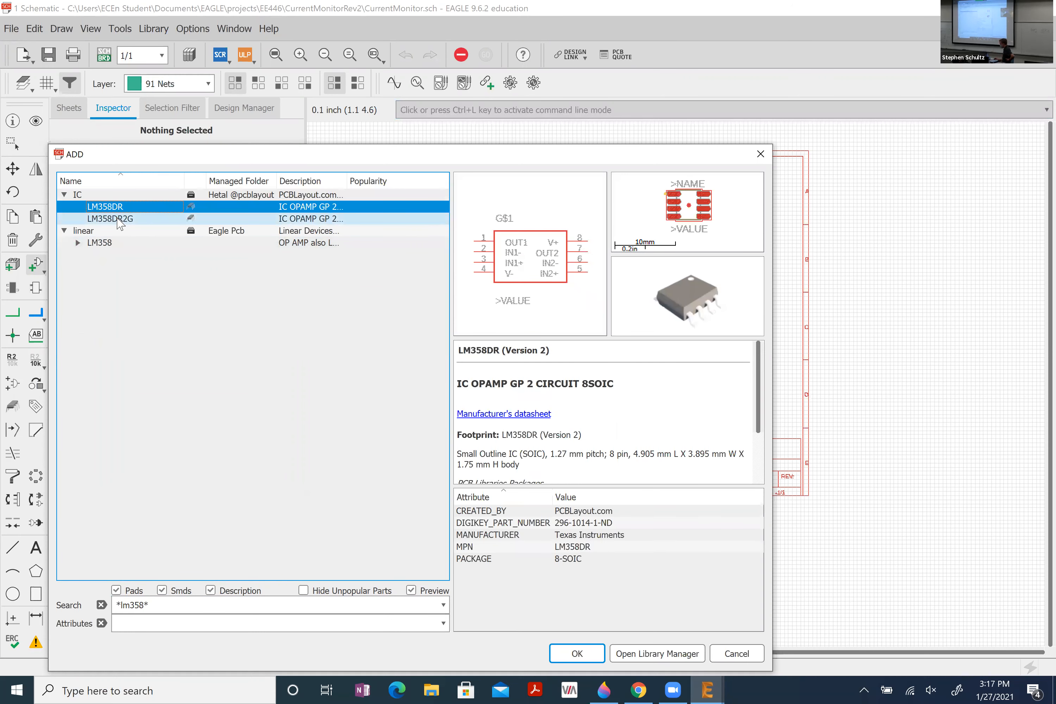
{"action": "left_click", "coordinate": [118, 219]}
{"action": "double_click", "coordinate": [95, 243]}
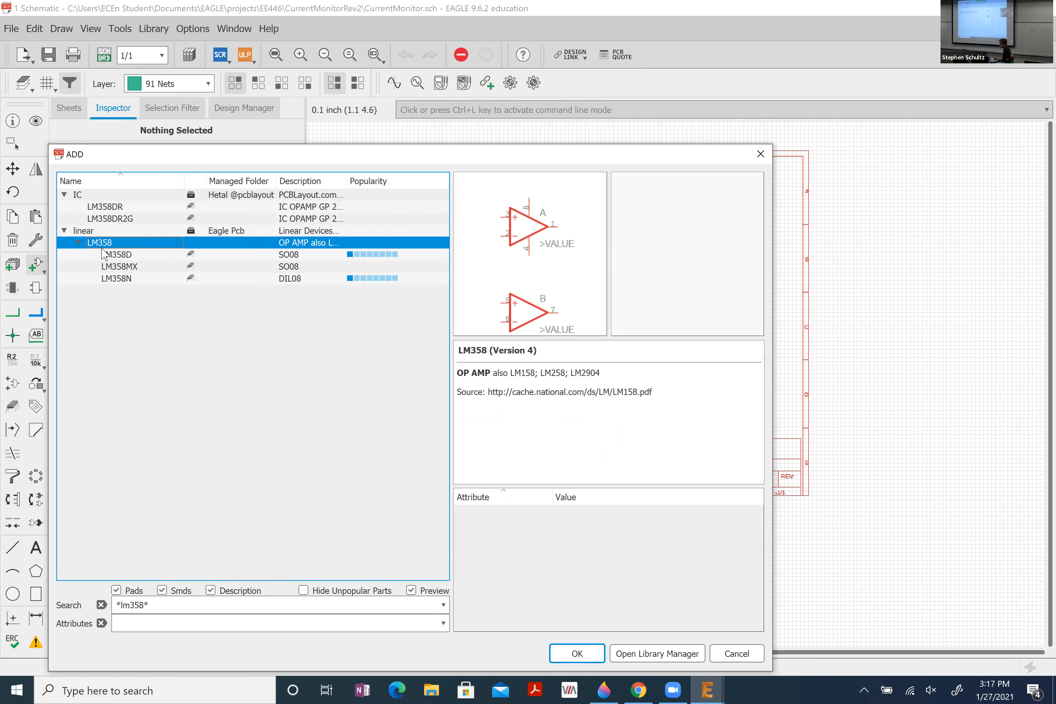
{"action": "left_click", "coordinate": [78, 243]}
{"action": "left_click", "coordinate": [64, 232]}
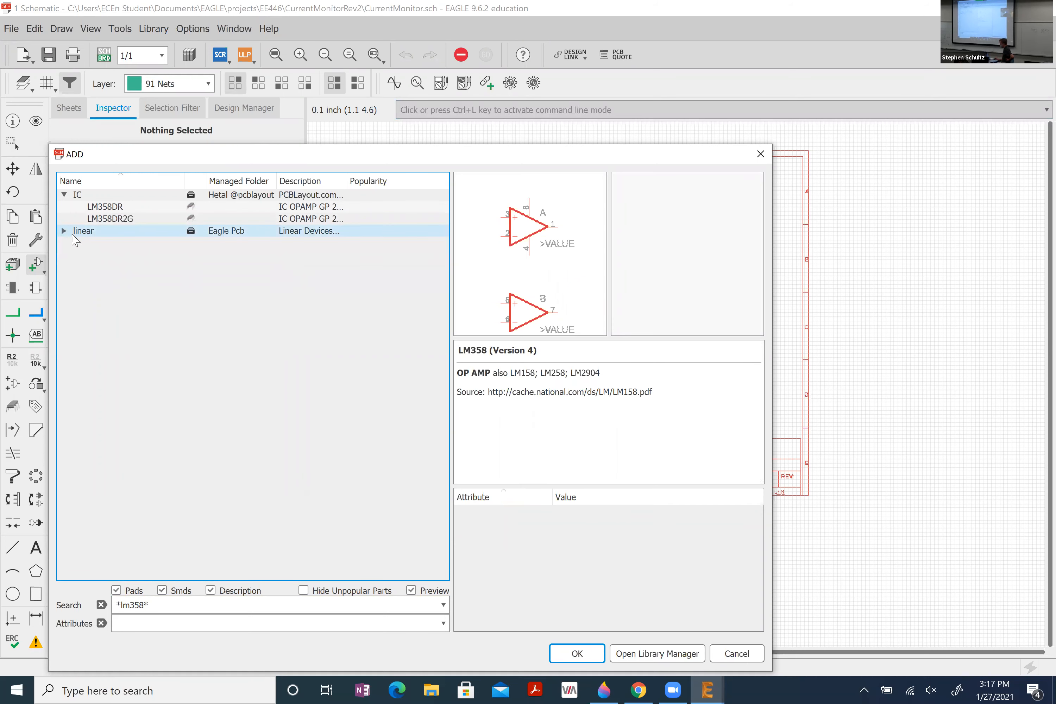
- Expand the LM358 device of the linear library and compare its variants' previews with the IC library's LM358DR and LM358DR2G
{"action": "left_click", "coordinate": [66, 232]}
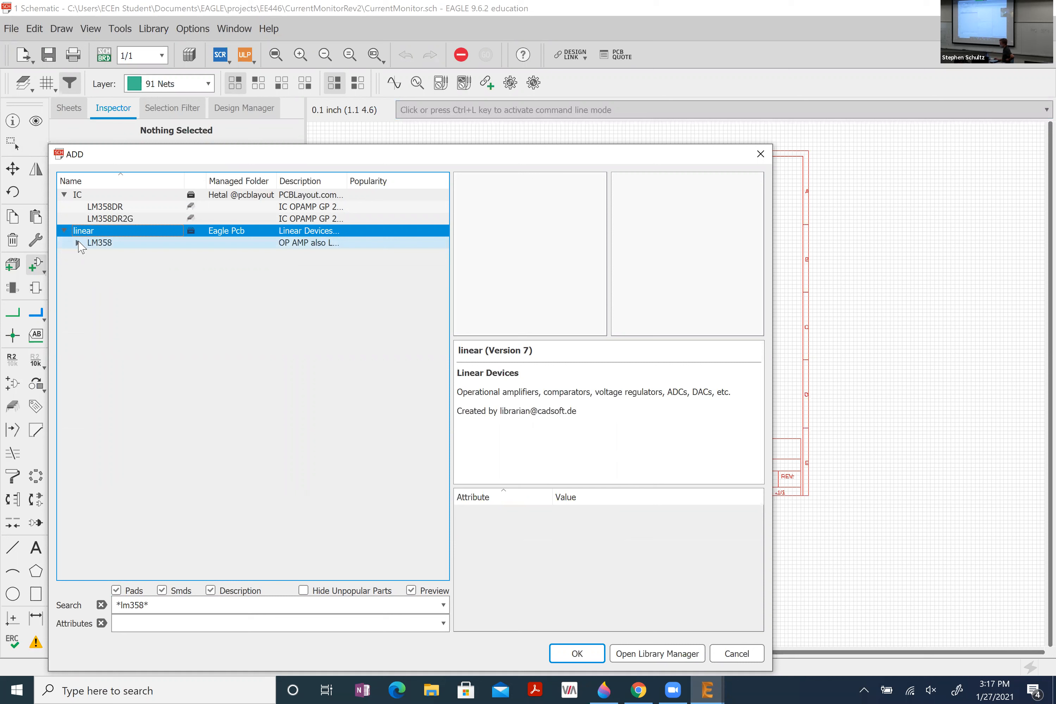
{"action": "left_click", "coordinate": [78, 242]}
{"action": "left_click", "coordinate": [78, 243]}
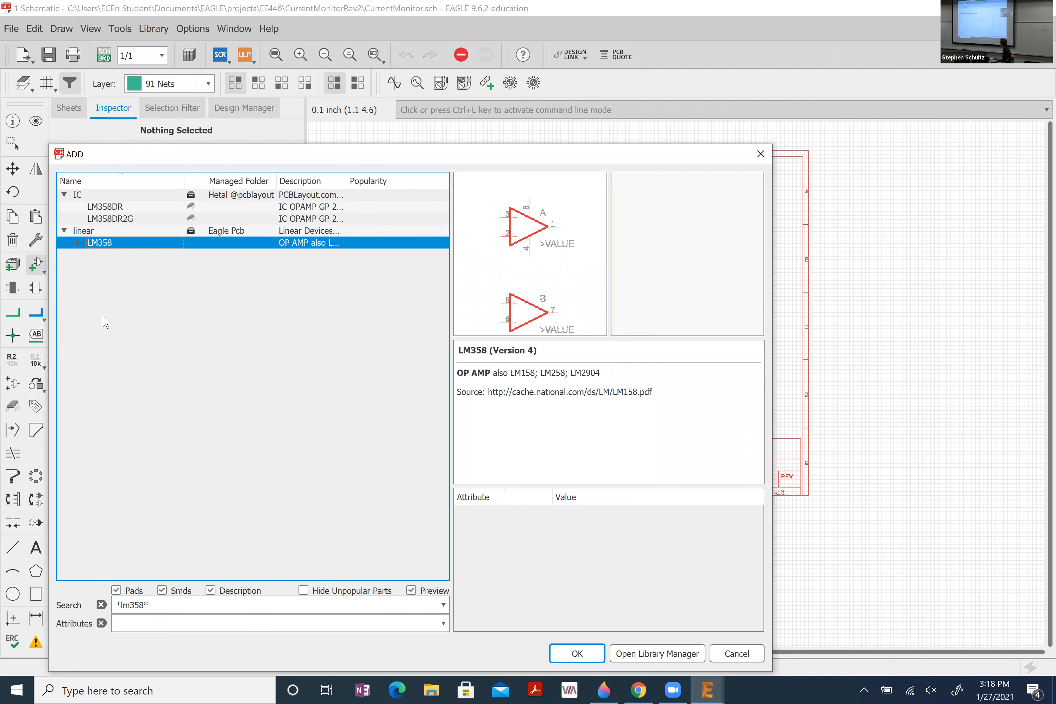
{"action": "left_click", "coordinate": [78, 243]}
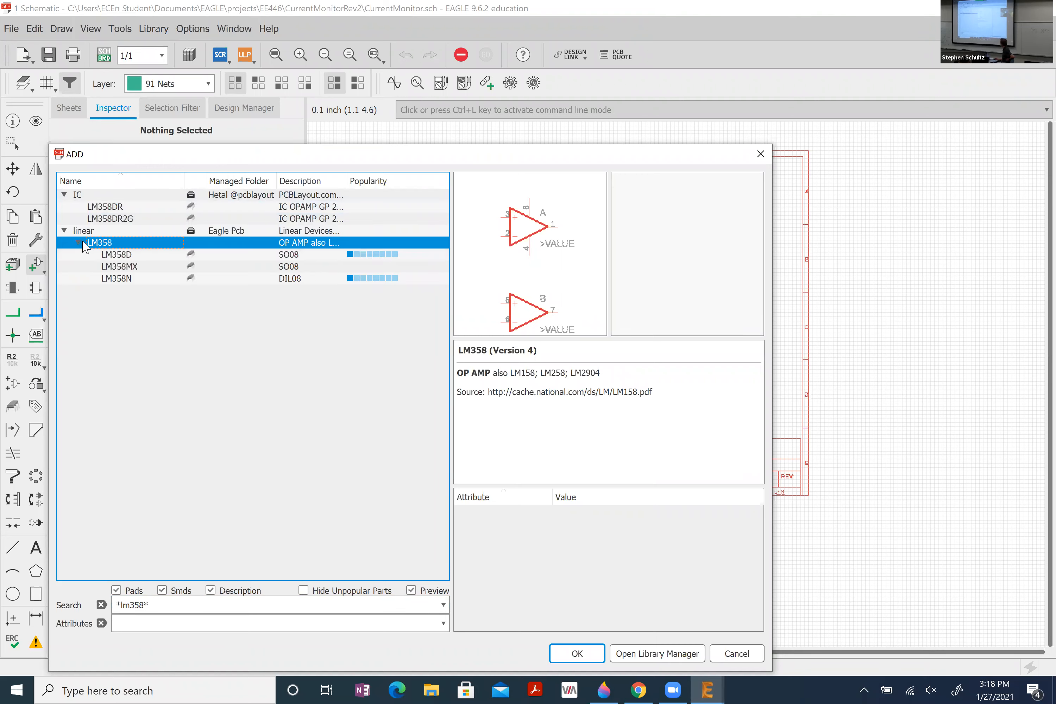
{"action": "left_click", "coordinate": [112, 255]}
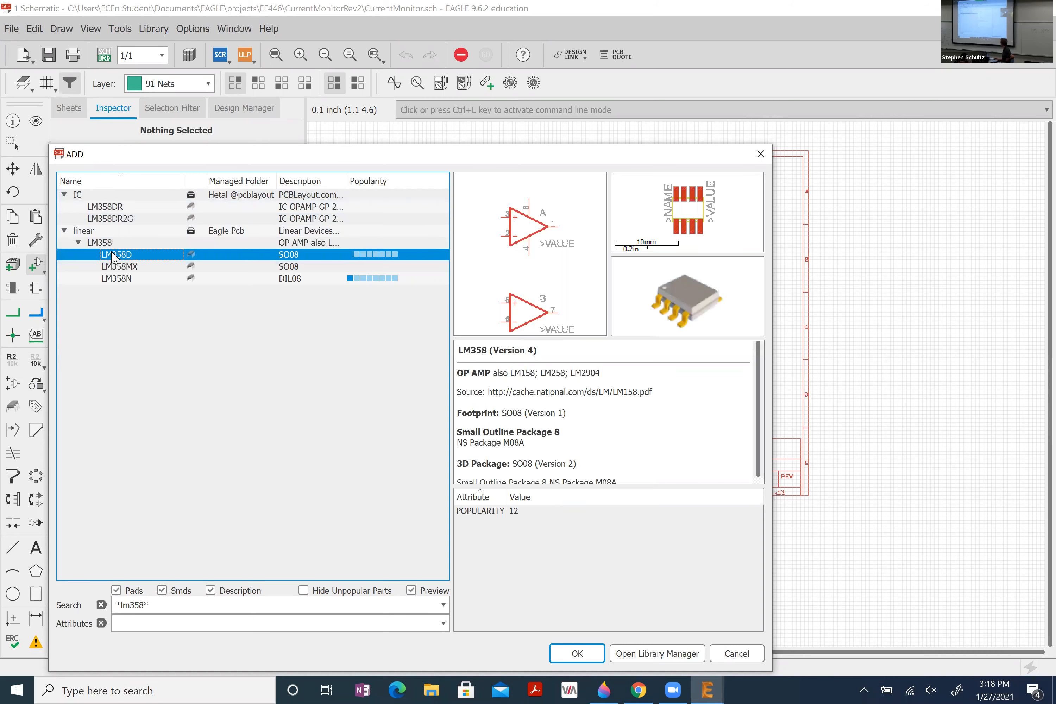
{"action": "key", "text": "Down"}
{"action": "key", "text": "Down"}
{"action": "key", "text": "Up"}
{"action": "key", "text": "Up"}
{"action": "key", "text": "Up"}
{"action": "key", "text": "Up"}
{"action": "key", "text": "Up"}
{"action": "key", "text": "Up"}
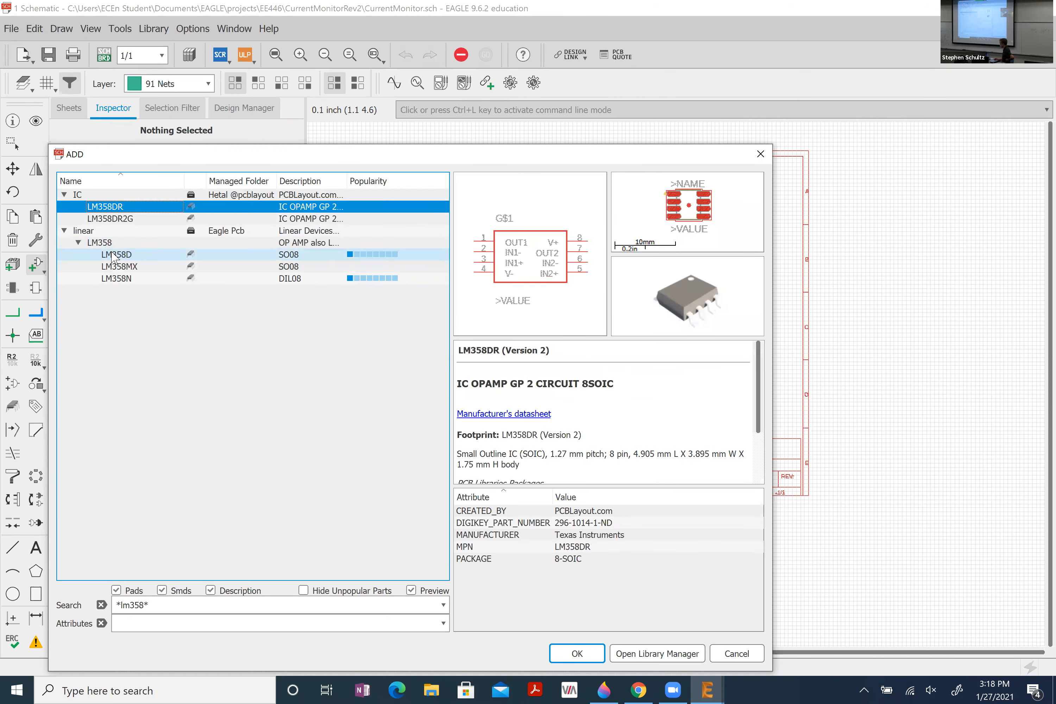
{"action": "key", "text": "Down"}
{"action": "key", "text": "Up"}
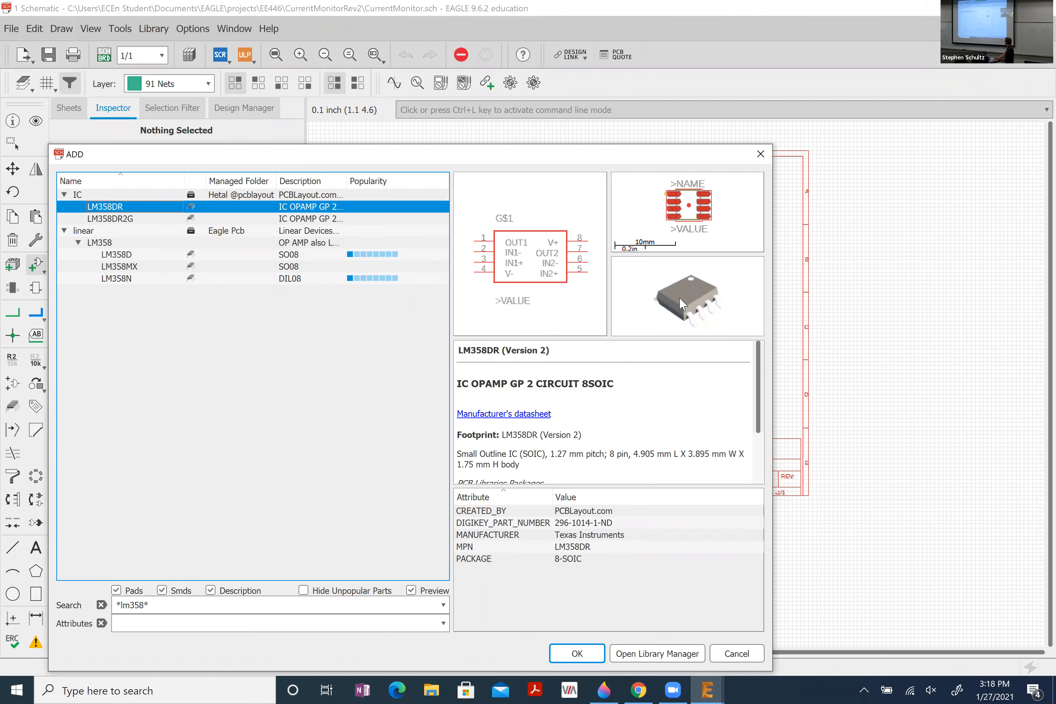
- Check the symbols and packages from LM358DR2G through LM358D and LM358MX, and select the LM358N in the DIL08 package
{"action": "key", "text": "Down"}
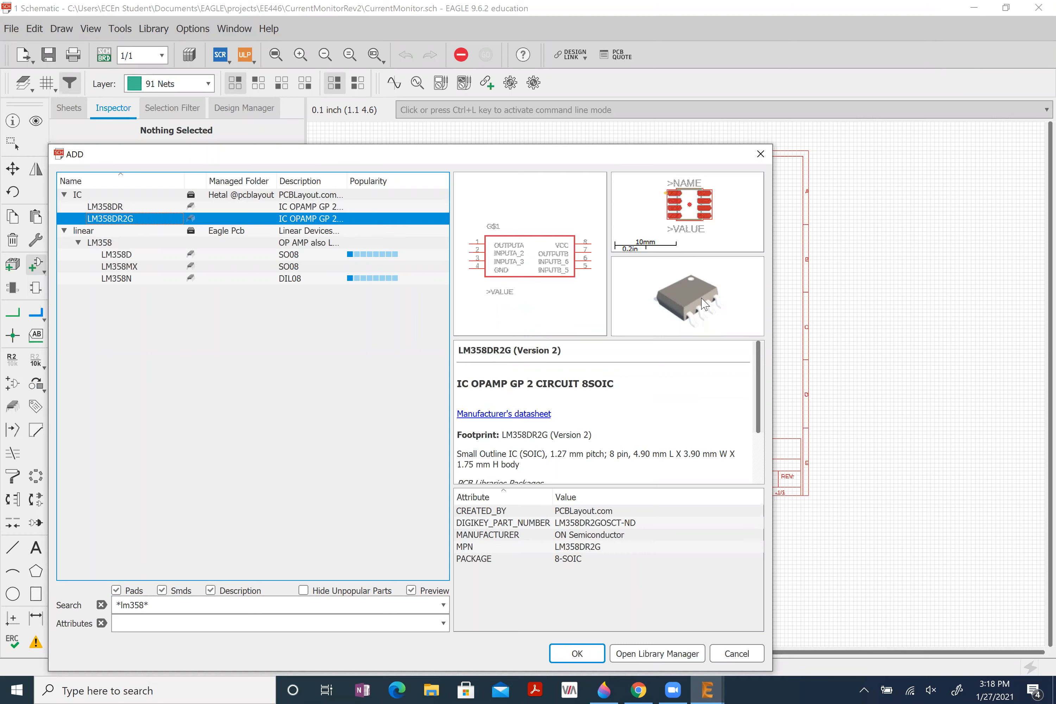
{"action": "key", "text": "Down"}
{"action": "key", "text": "Down"}
{"action": "key", "text": "Down"}
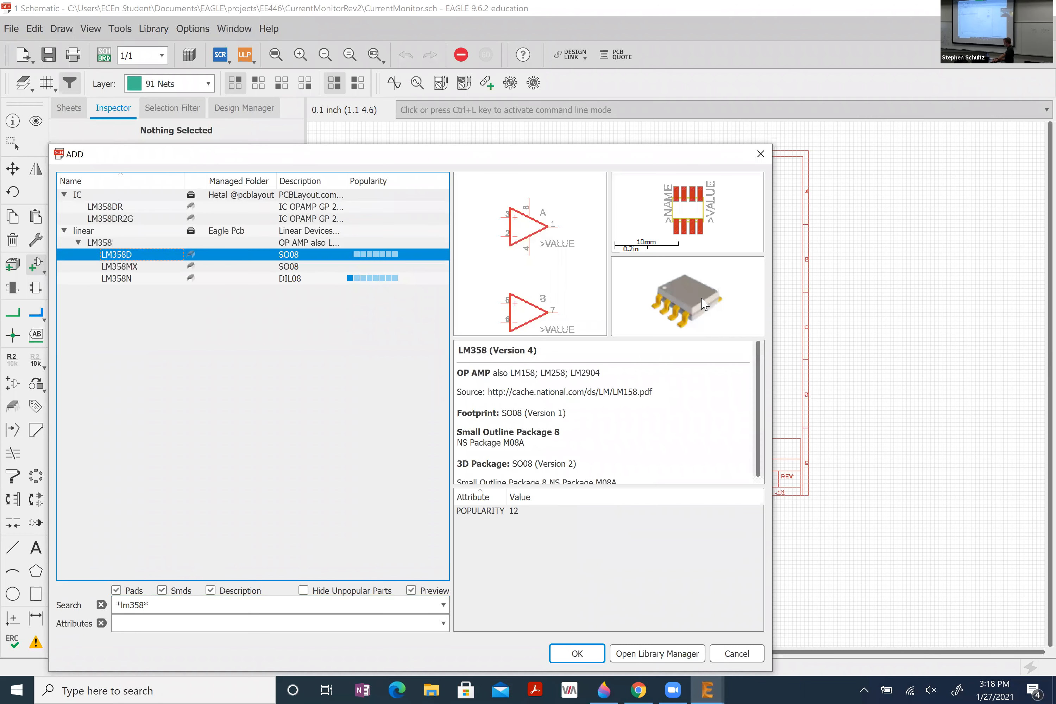
{"action": "key", "text": "Down"}
{"action": "key", "text": "Down"}
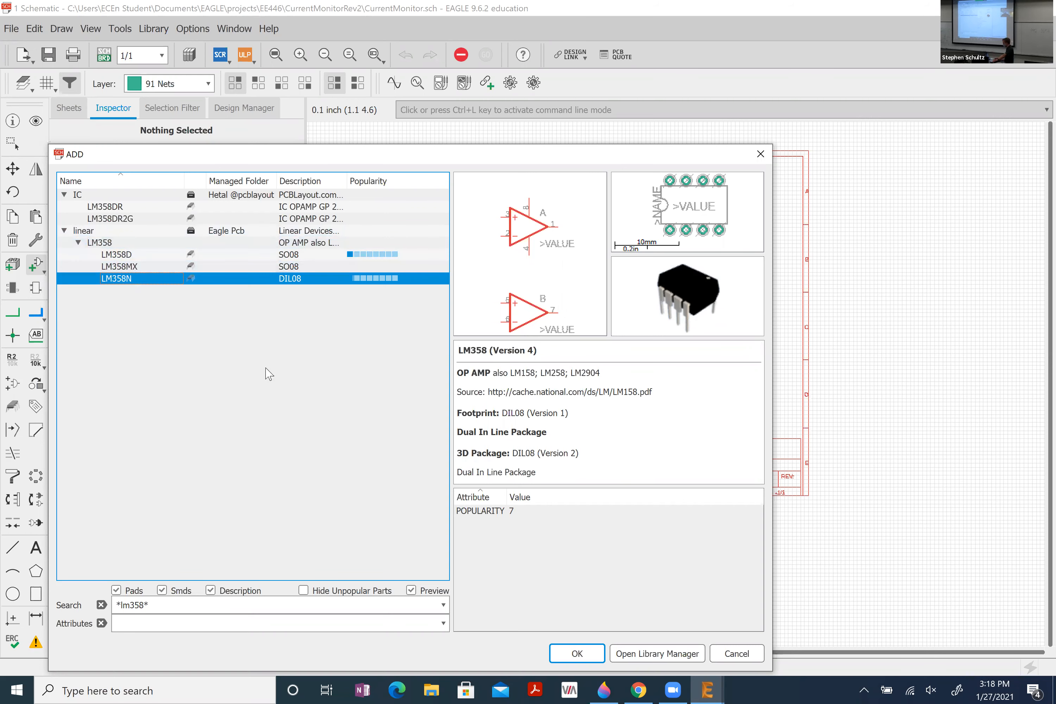
- Place both LM358N op-amp gates one above the other inside the frame, and undo the placement
{"action": "left_click", "coordinate": [573, 656]}
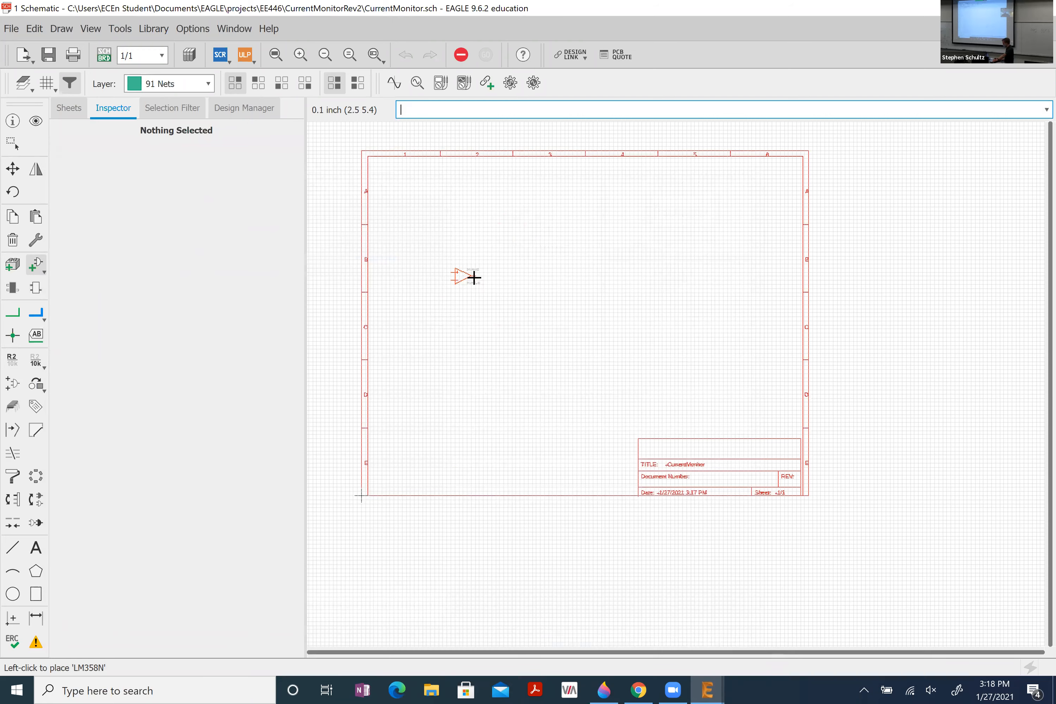
{"action": "scroll", "coordinate": [497, 278], "scroll_direction": "up", "scroll_amount": 5}
{"action": "left_click", "coordinate": [515, 275]}
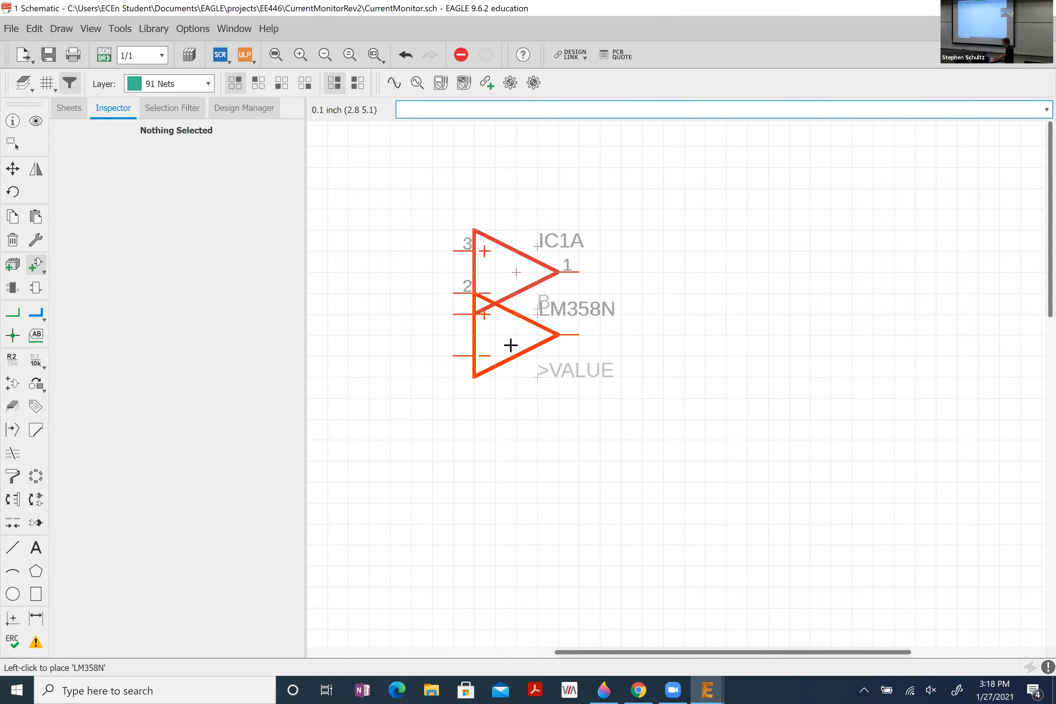
{"action": "left_click", "coordinate": [516, 460]}
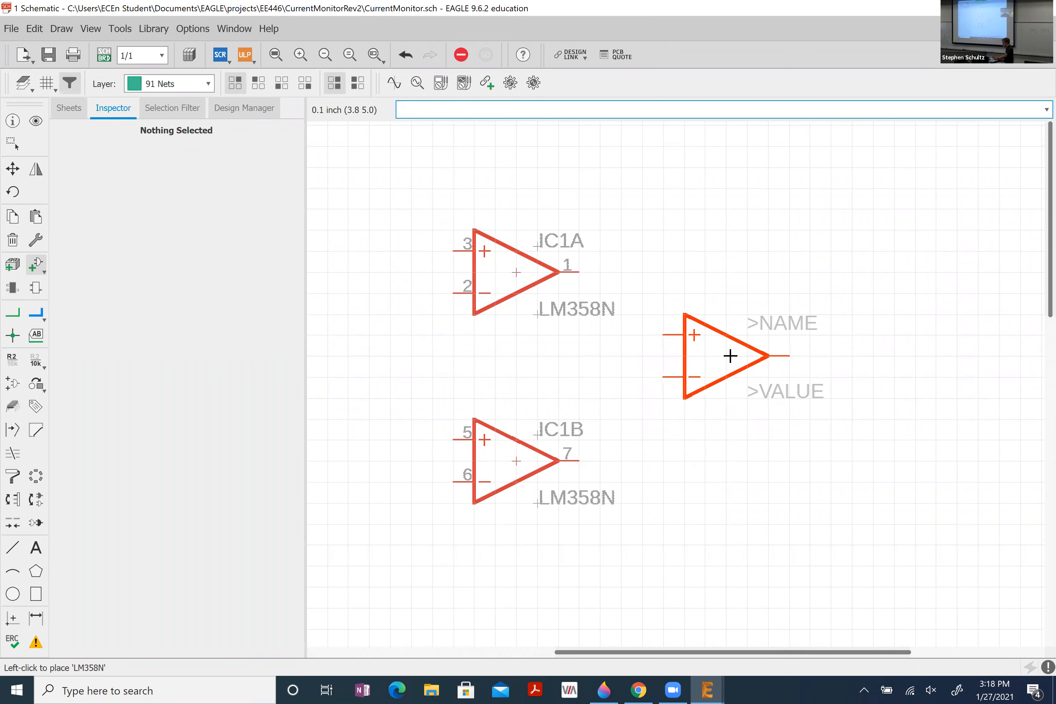
{"action": "key", "text": "Escape"}
{"action": "key", "text": "Escape"}
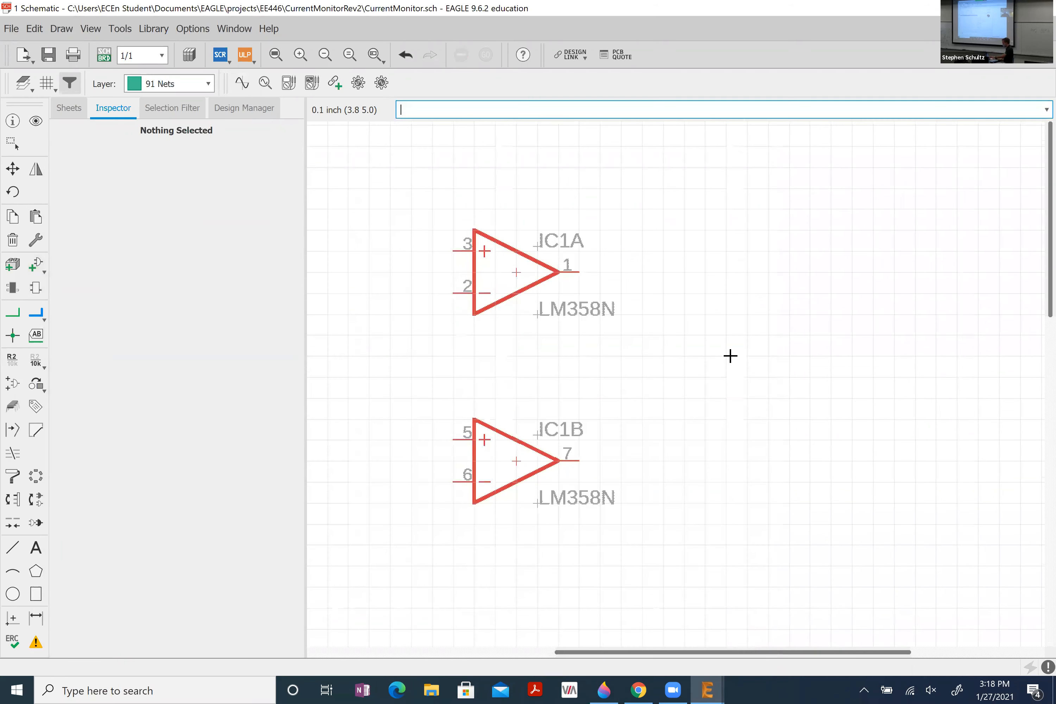
{"action": "key", "text": "Escape"}
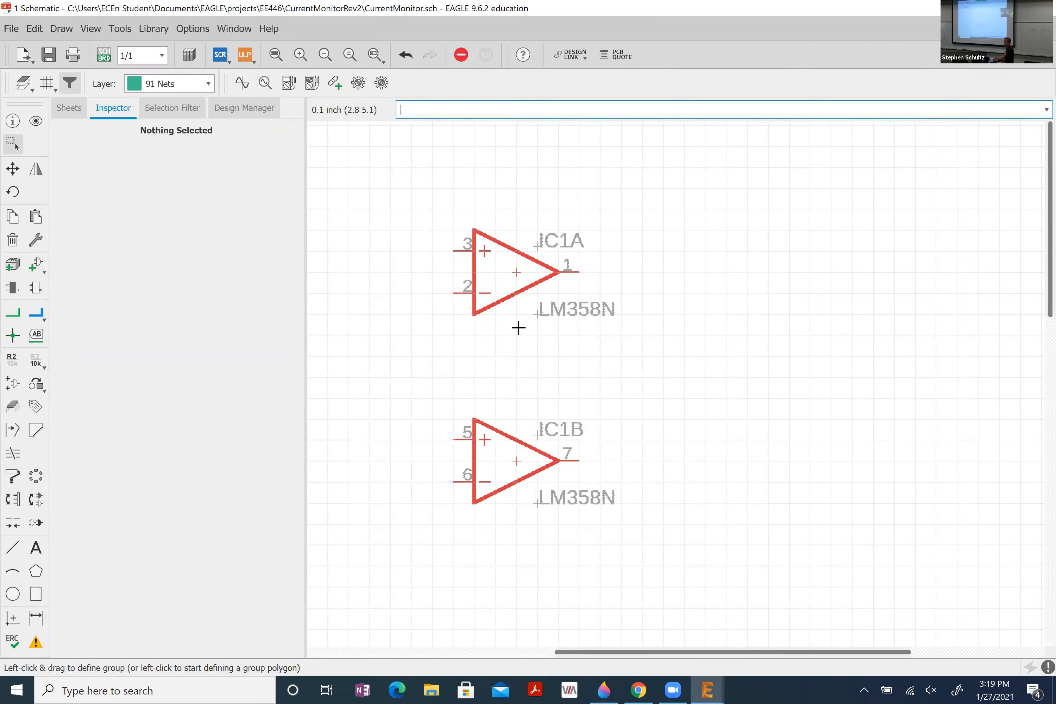
{"action": "key", "text": "ctrl+z"}
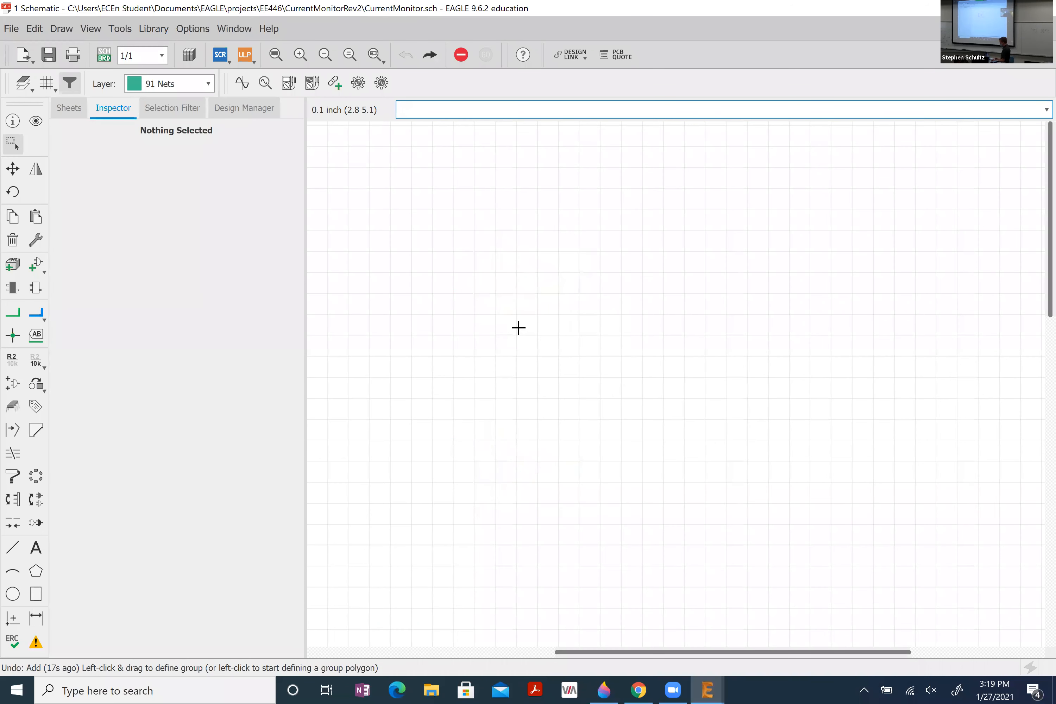
- Run the add command again and repeat the library search for *lm358*
{"action": "type", "text": "add"}
{"action": "key", "text": "Return"}
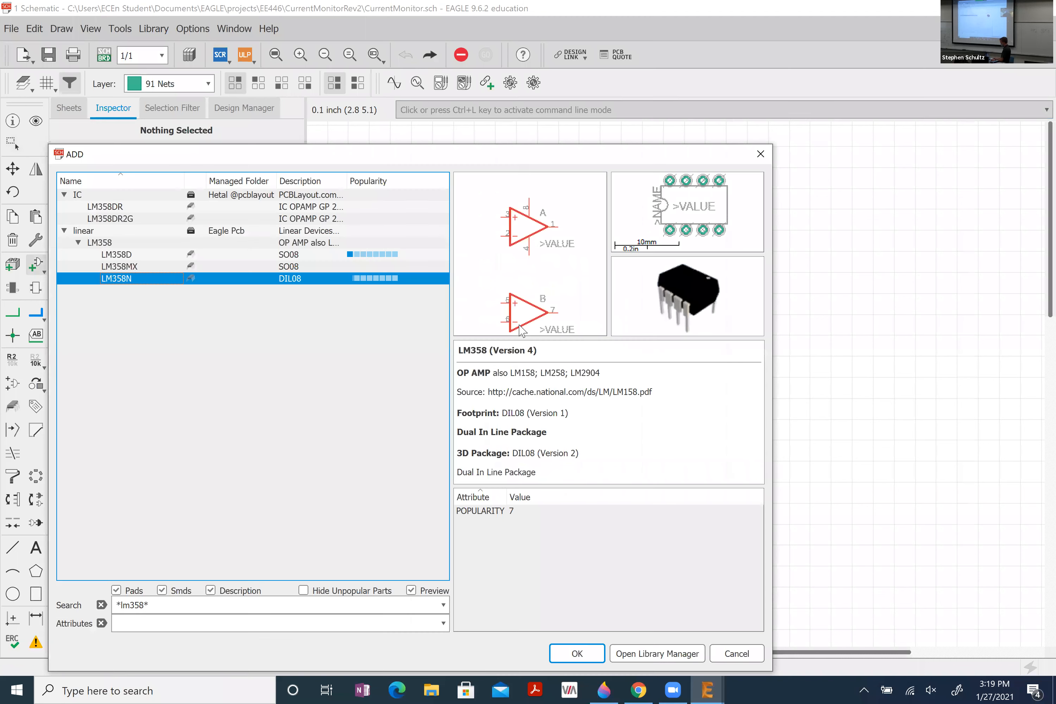
{"action": "key", "text": "Tab"}
{"action": "key", "text": "BackSpace"}
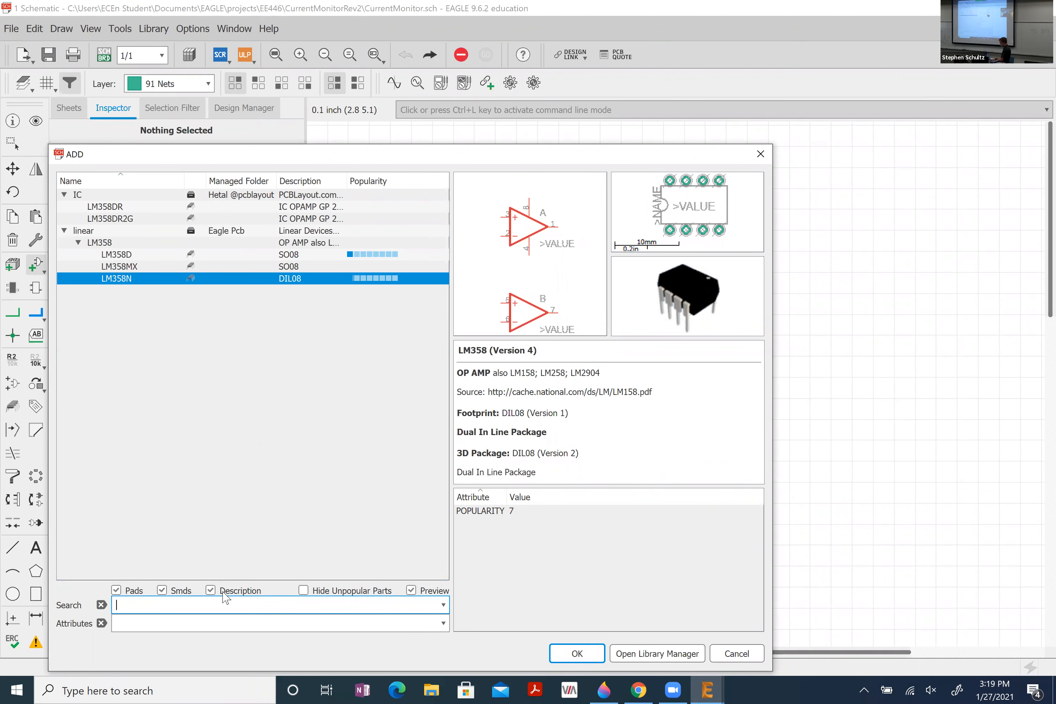
{"action": "type", "text": "*lm358*"}
{"action": "key", "text": "Return"}
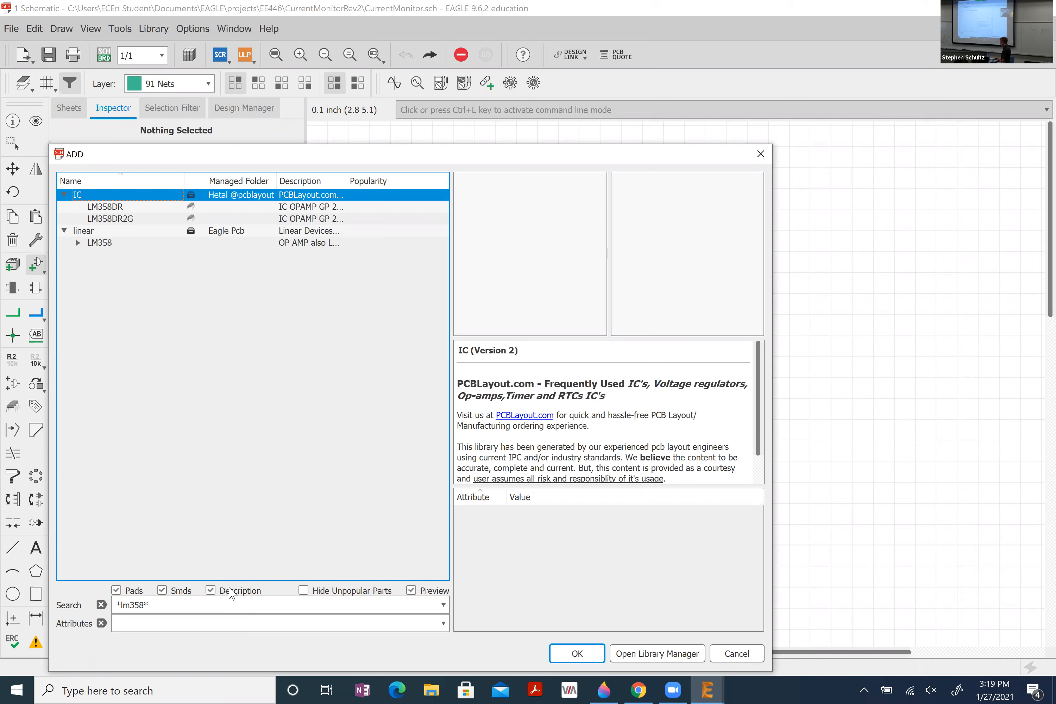
- Browse the available libraries in the Library Manager, search them for linear, check the opto-micro-linear entry, and close the manager
{"action": "left_click", "coordinate": [632, 653]}
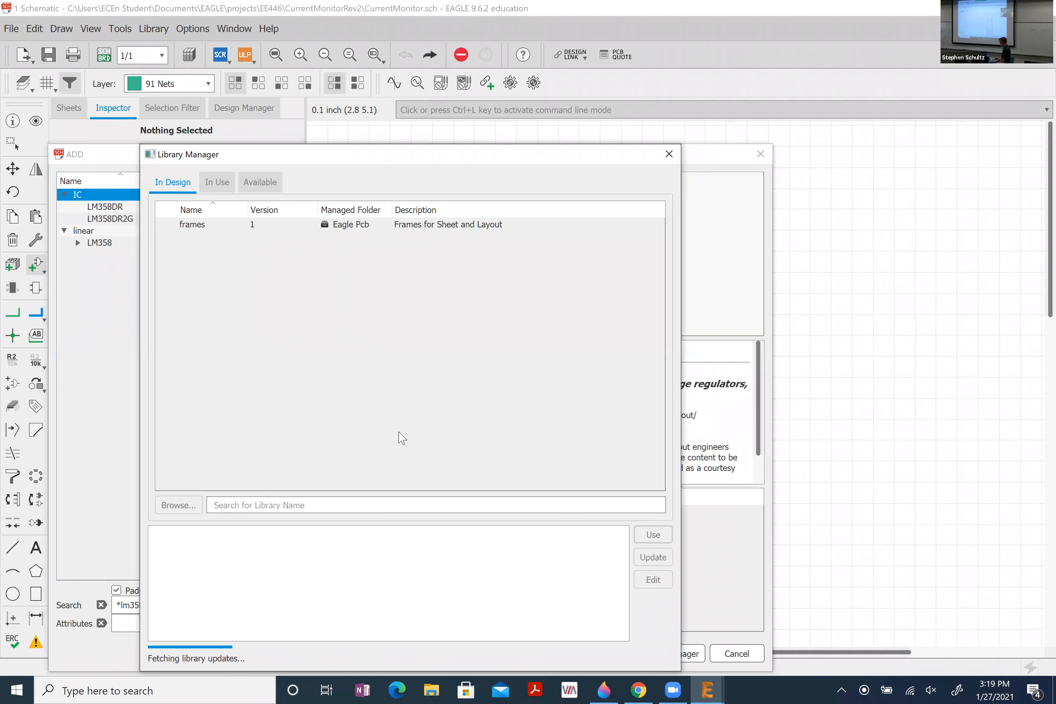
{"action": "left_click", "coordinate": [256, 181]}
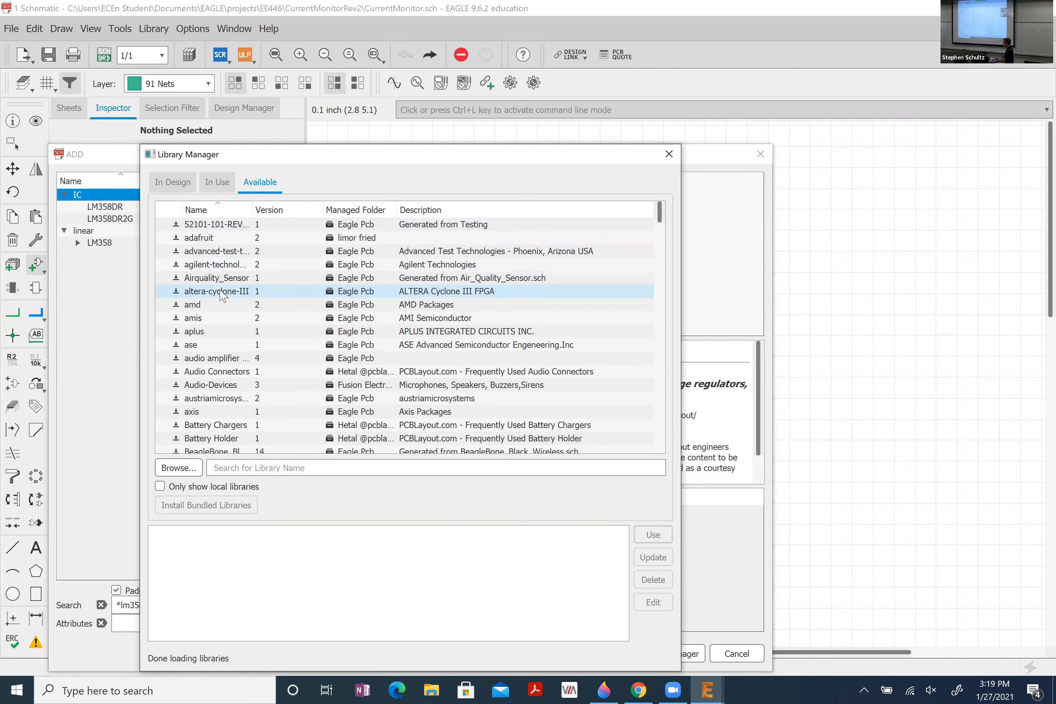
{"action": "scroll", "coordinate": [220, 297], "scroll_direction": "down", "scroll_amount": 2}
{"action": "scroll", "coordinate": [221, 298], "scroll_direction": "down", "scroll_amount": 1}
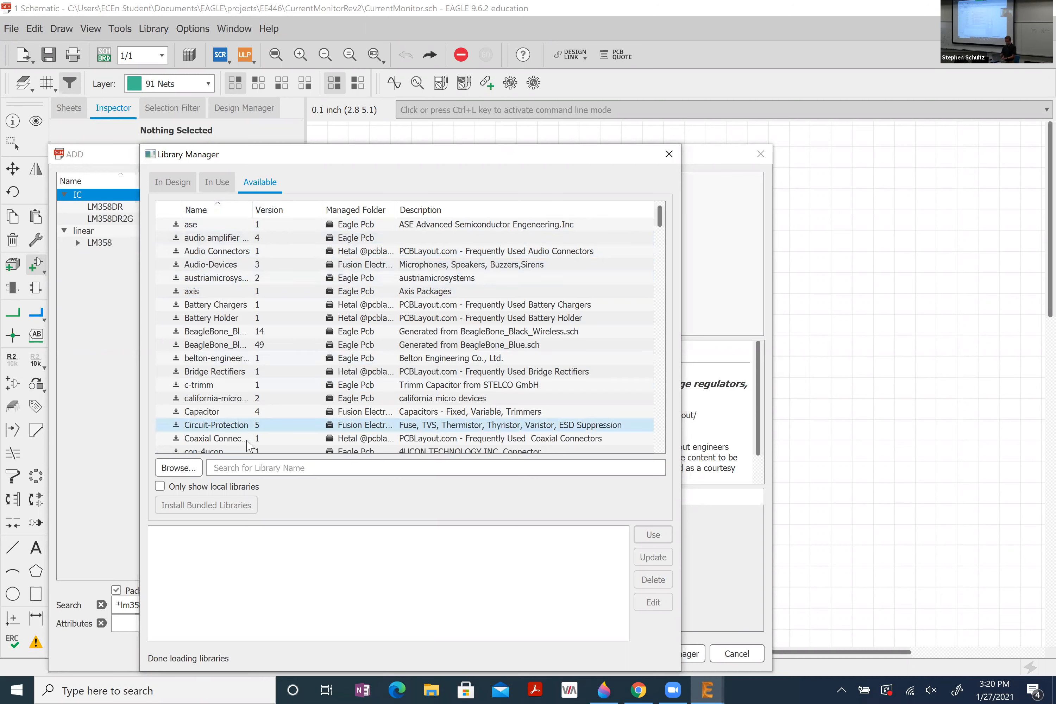
{"action": "left_click", "coordinate": [253, 463]}
{"action": "type", "text": "linear"}
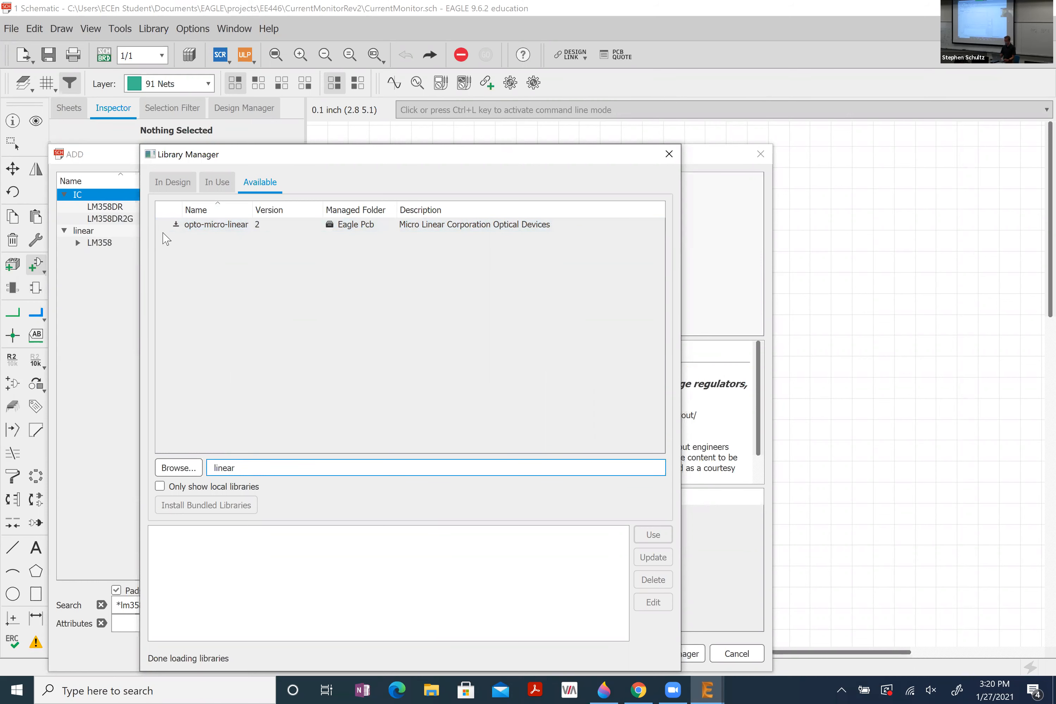
{"action": "left_click", "coordinate": [226, 225]}
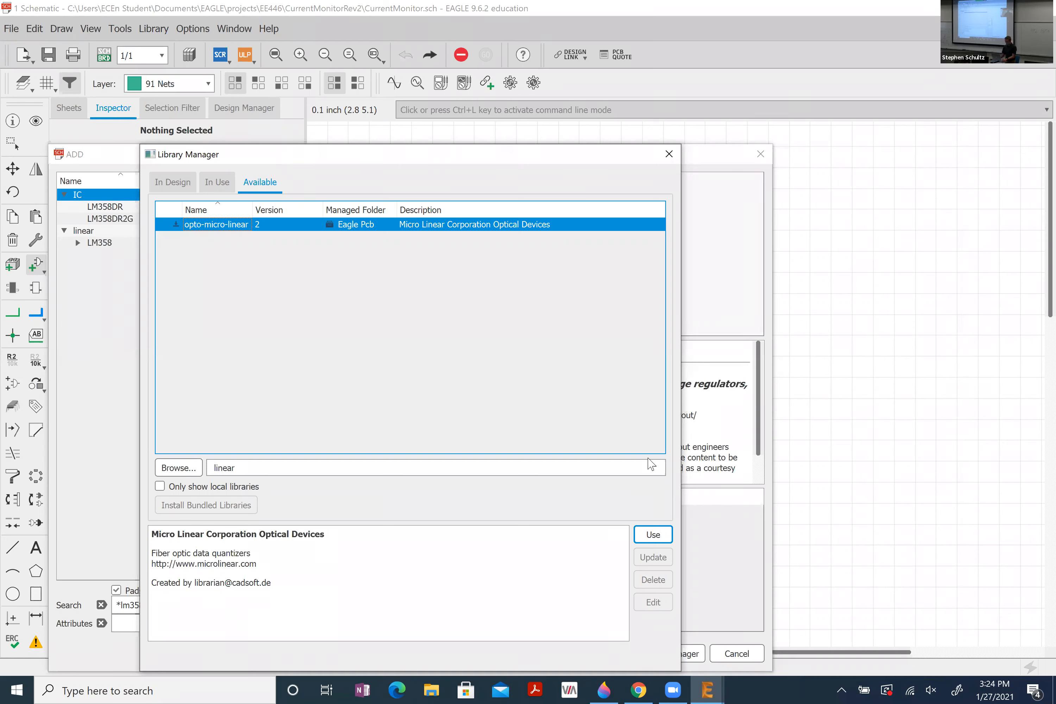
{"action": "left_click", "coordinate": [668, 155]}
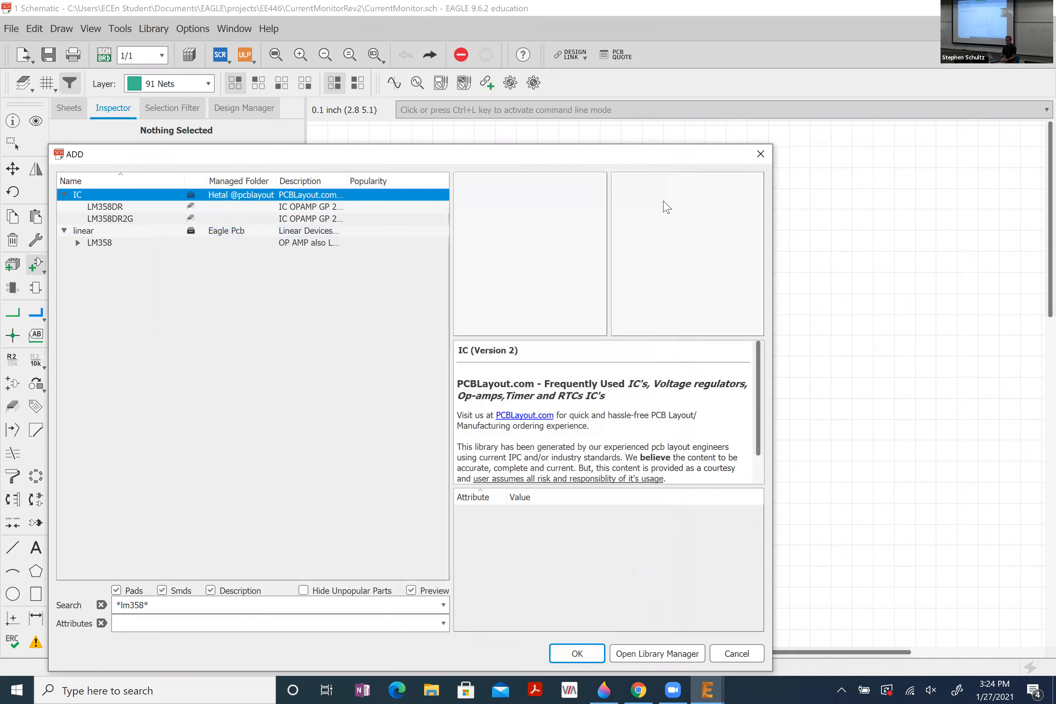
- Repeat the *lm358* search, go through the linear library's LM358 variants down to LM358N, and close the part browser without adding
{"action": "left_click", "coordinate": [318, 601]}
{"action": "key", "text": "Return"}
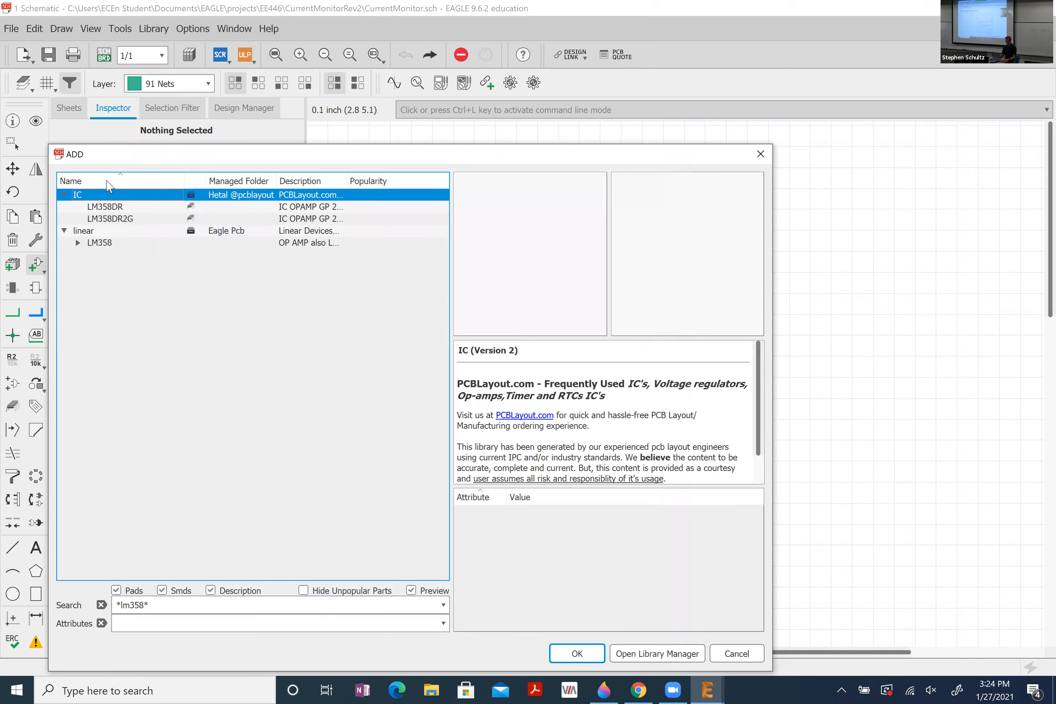
{"action": "left_click", "coordinate": [80, 244]}
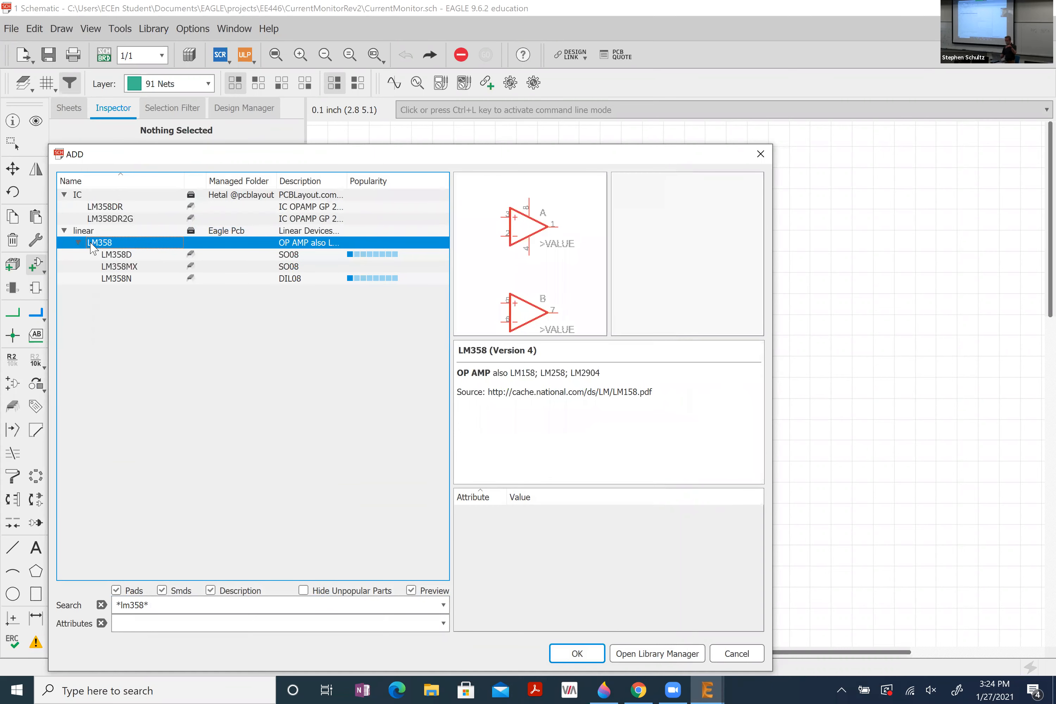
{"action": "left_click", "coordinate": [111, 257]}
{"action": "key", "text": "Down"}
{"action": "key", "text": "Down"}
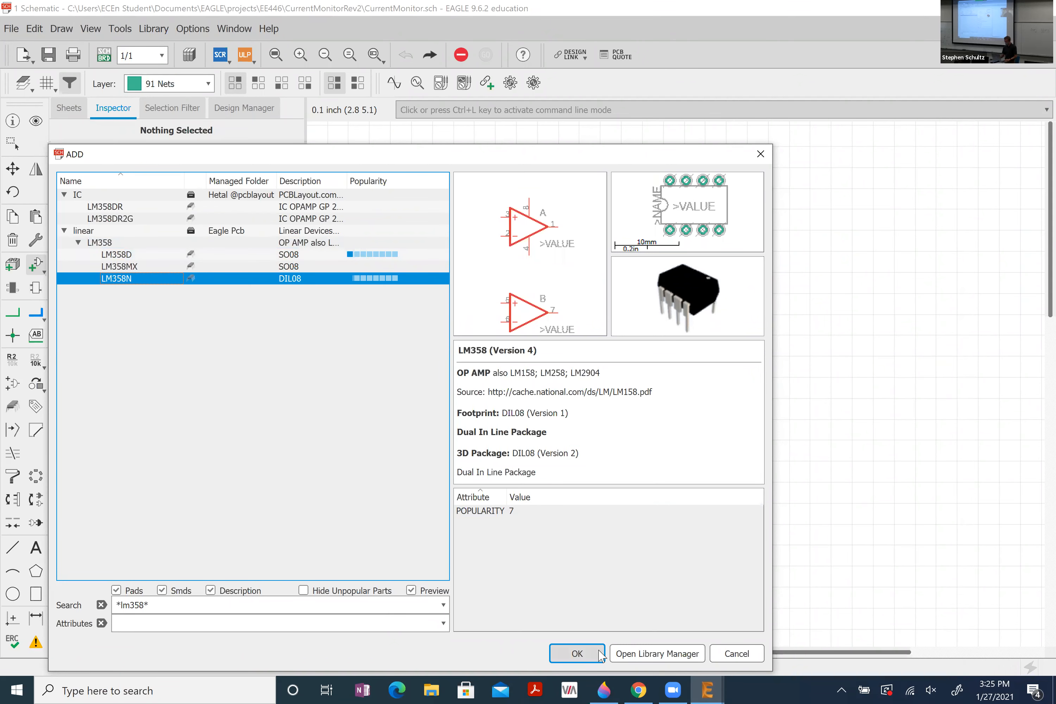
{"action": "left_click", "coordinate": [719, 661]}
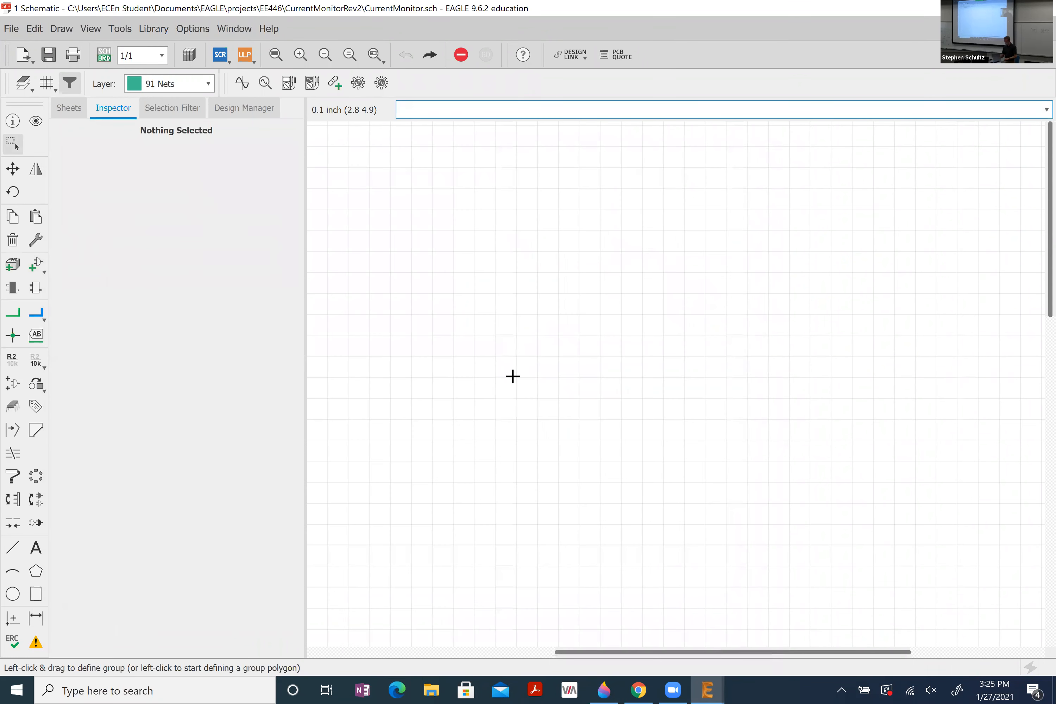
- Add the LM358N from the linear library, placing its gate A on the sheet and gate B directly below it
{"action": "type", "text": "add"}
{"action": "key", "text": "Return"}
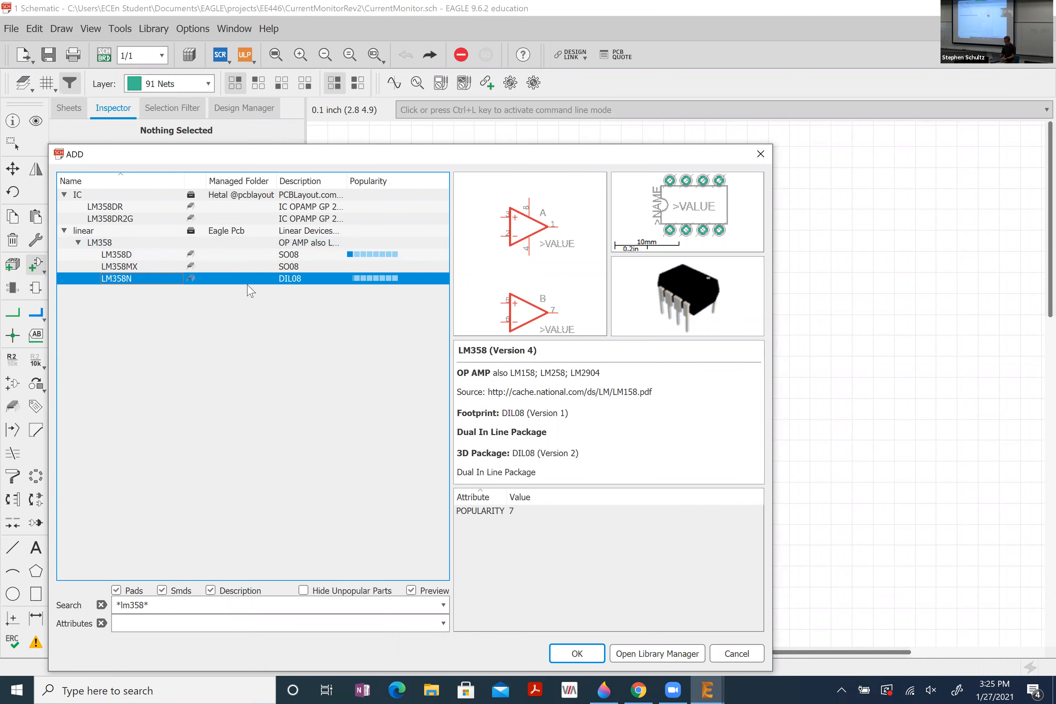
{"action": "left_click", "coordinate": [581, 651]}
{"action": "left_click", "coordinate": [537, 251]}
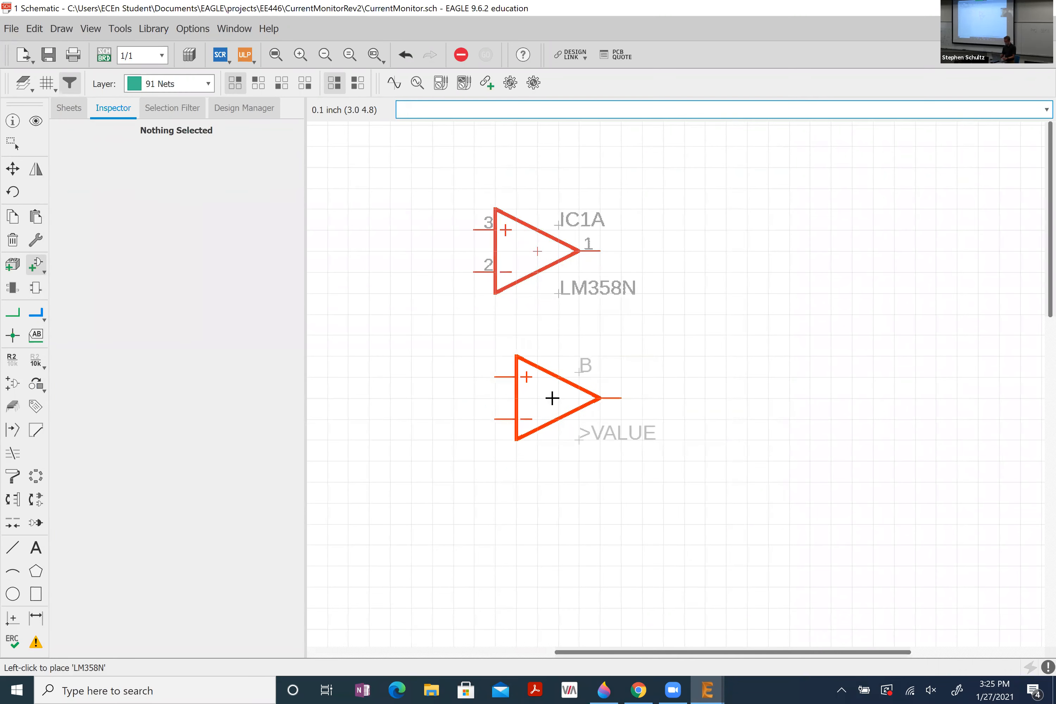
{"action": "left_click", "coordinate": [536, 398]}
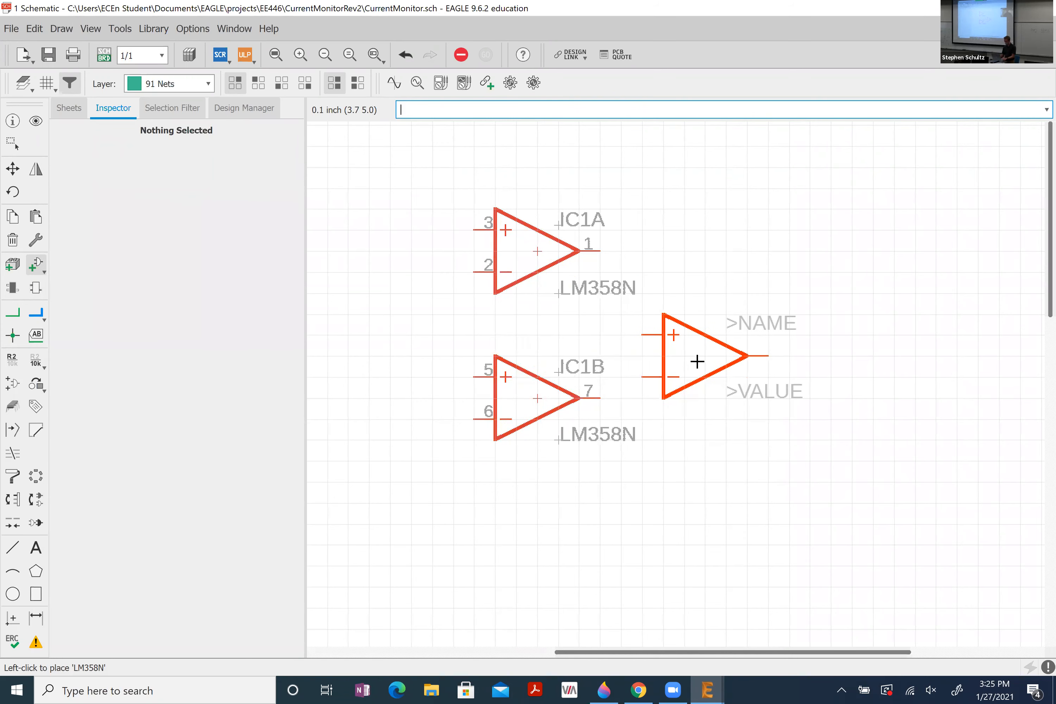
{"action": "key", "text": "Escape"}
{"action": "key", "text": "Escape"}
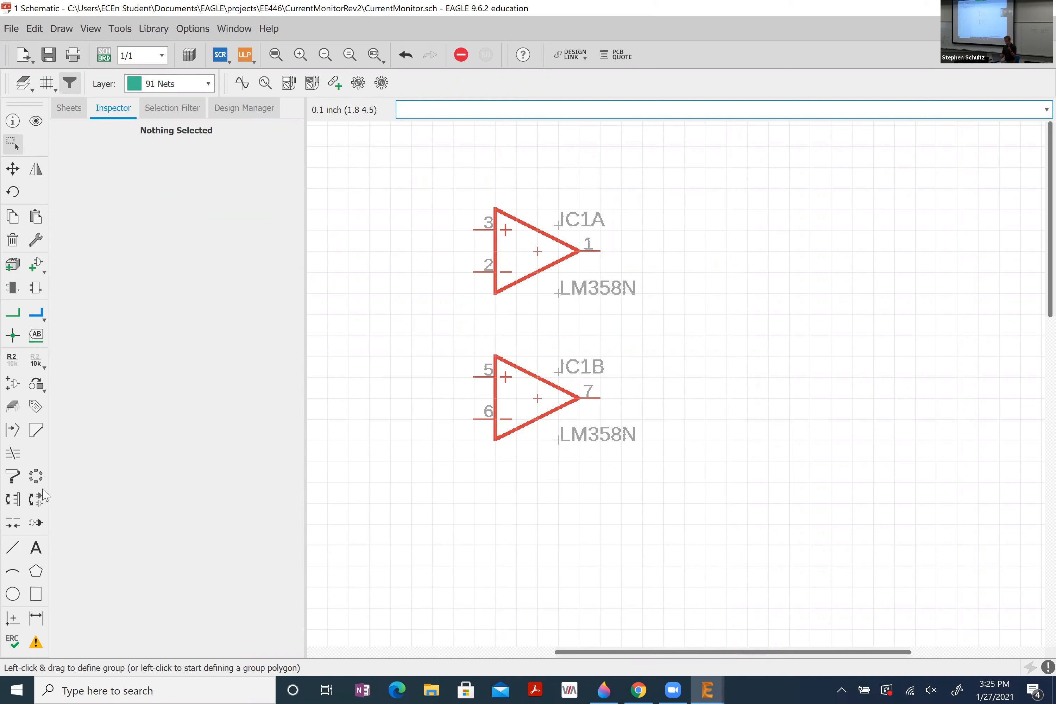
{"action": "left_click", "coordinate": [35, 523]}
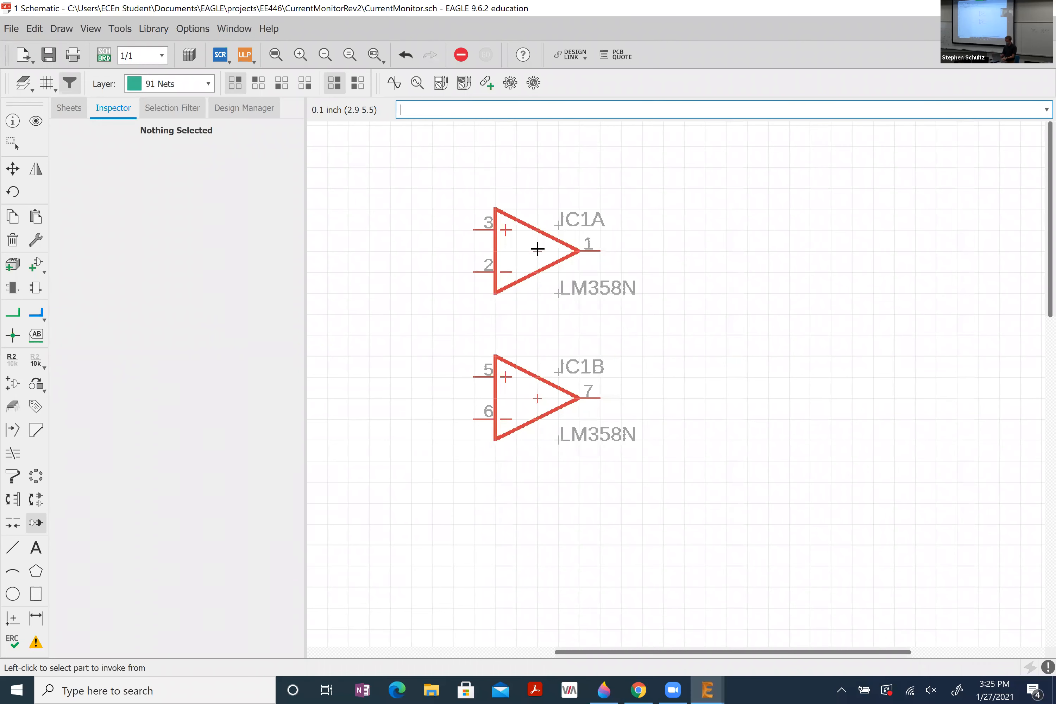
{"action": "scroll", "coordinate": [538, 257], "scroll_direction": "up", "scroll_amount": 3}
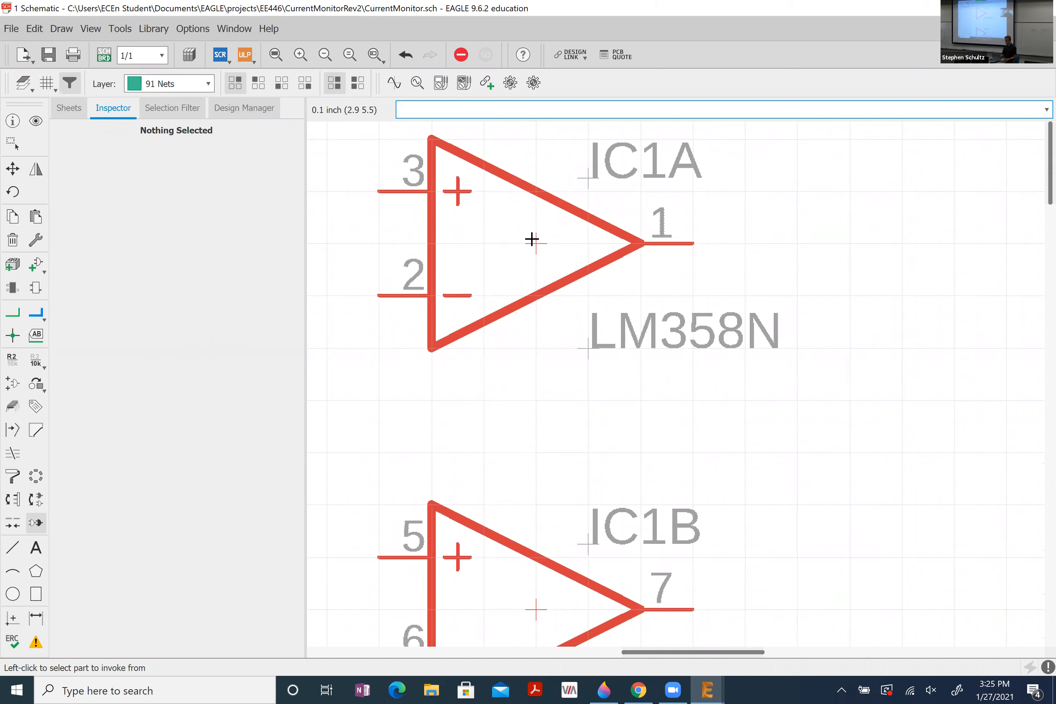
{"action": "key", "text": "Escape"}
{"action": "left_click_drag", "start_coordinate": [536, 242], "coordinate": [590, 241]}
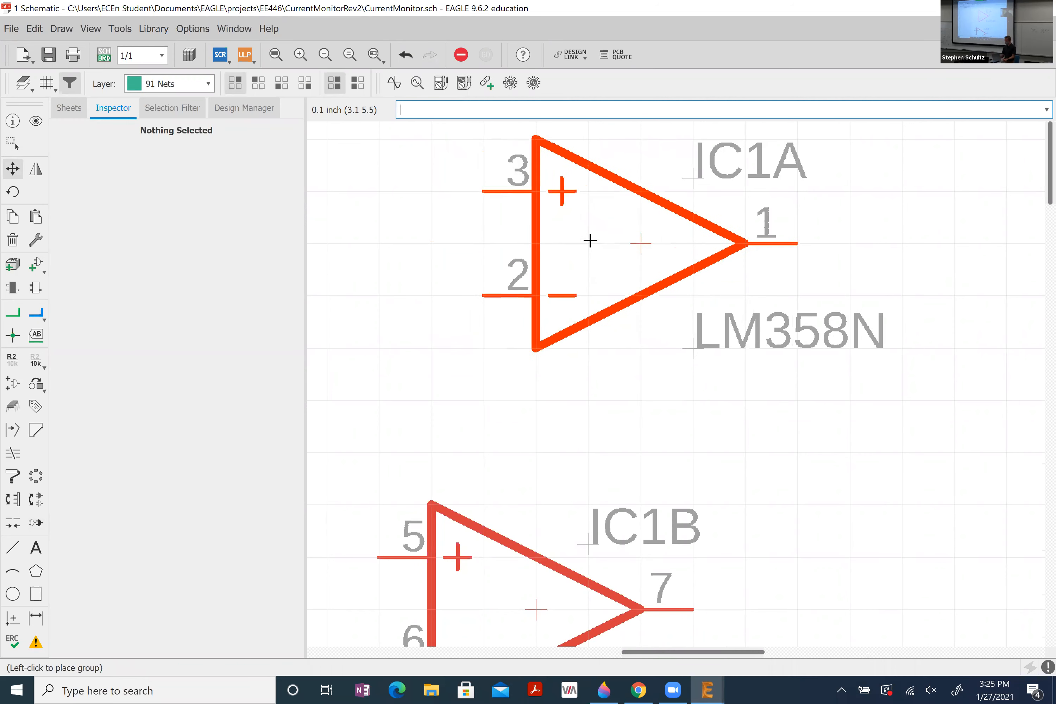
{"action": "left_click", "coordinate": [531, 246]}
{"action": "key", "text": "Escape"}
- Invoke IC1's PWR+- power gate P, place it to the left of the op-amps, and undo the placement
{"action": "type", "text": "inv"}
{"action": "key", "text": "Return"}
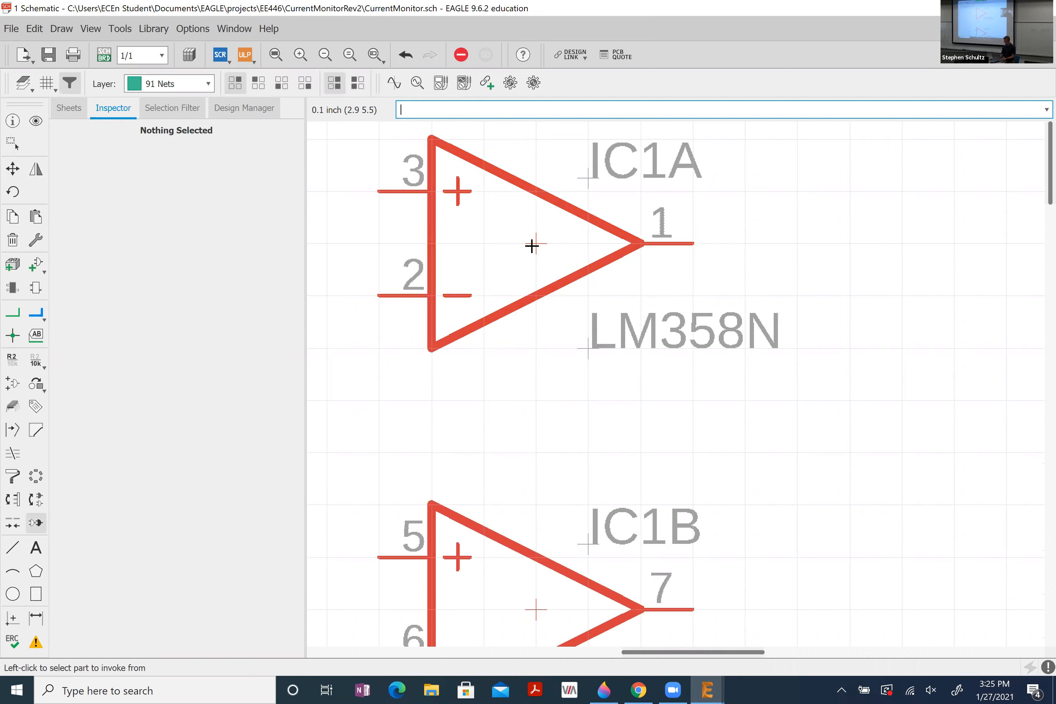
{"action": "left_click", "coordinate": [531, 245]}
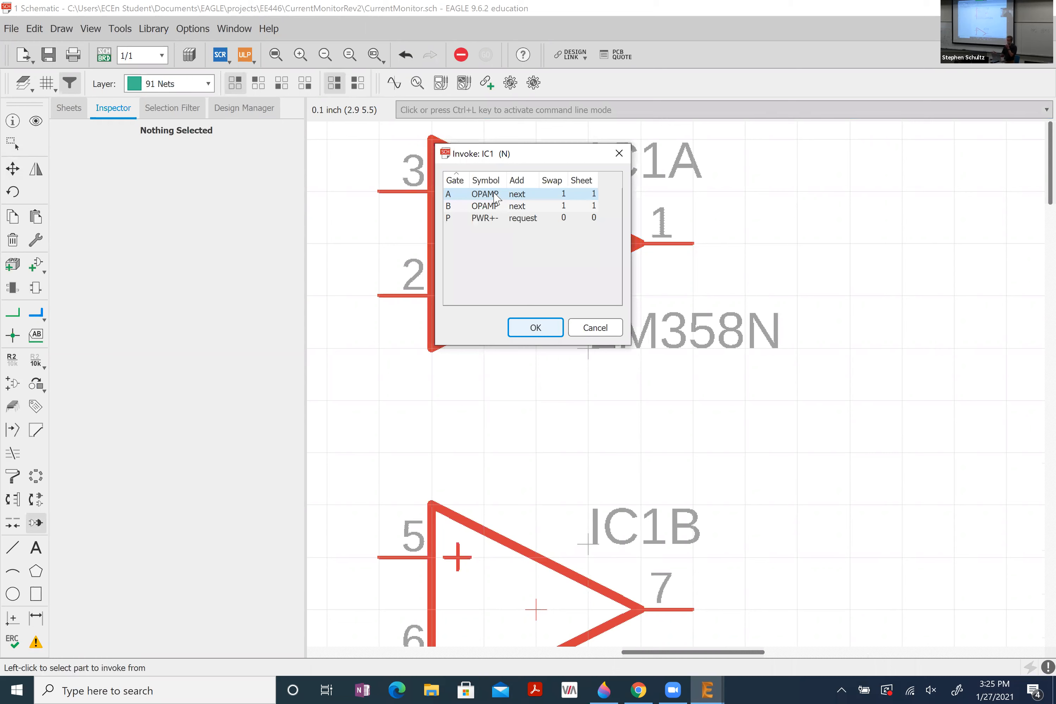
{"action": "left_click", "coordinate": [495, 207]}
{"action": "left_click", "coordinate": [497, 219]}
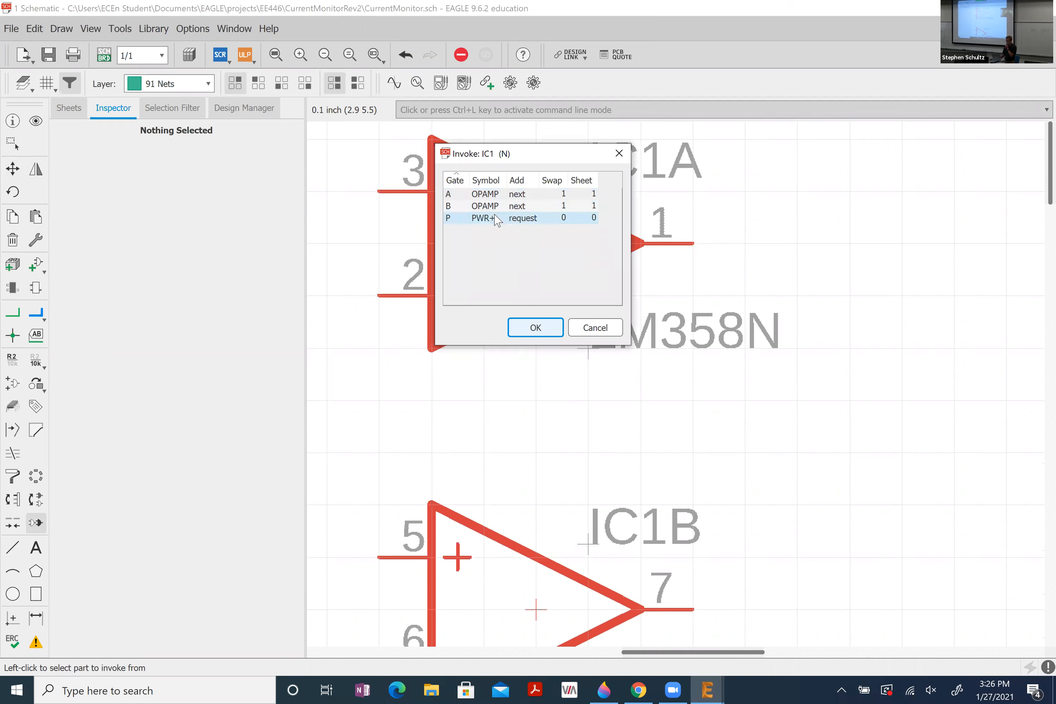
{"action": "left_click", "coordinate": [495, 219]}
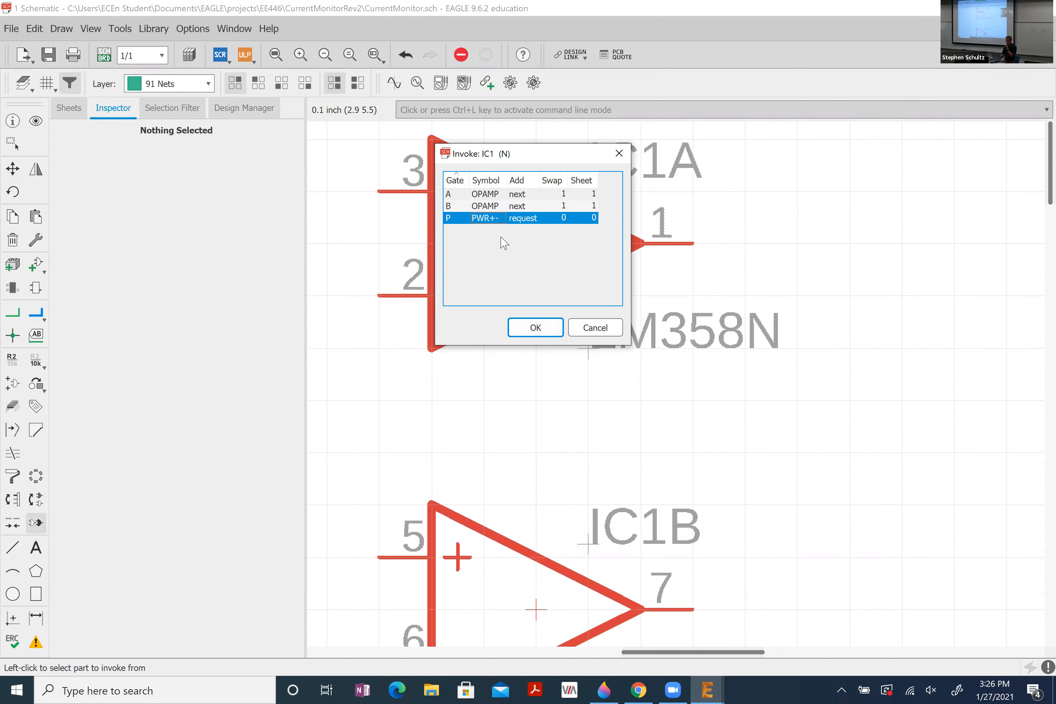
{"action": "left_click", "coordinate": [548, 329]}
{"action": "scroll", "coordinate": [621, 284], "scroll_direction": "down", "scroll_amount": 5}
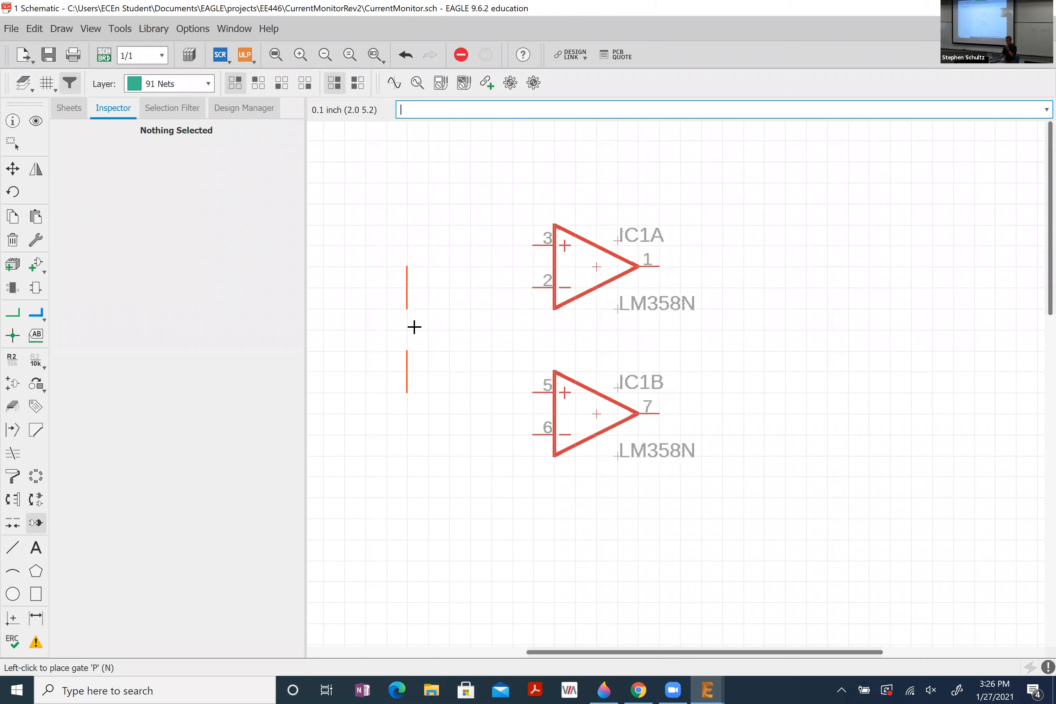
{"action": "left_click", "coordinate": [414, 327]}
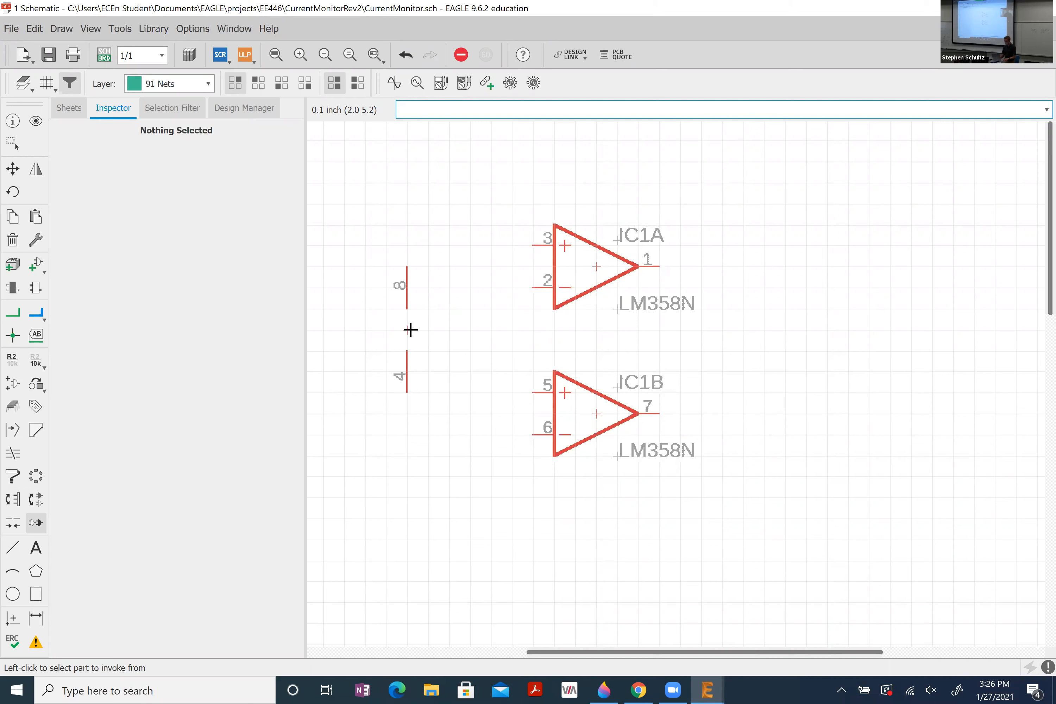
{"action": "key", "text": "Escape"}
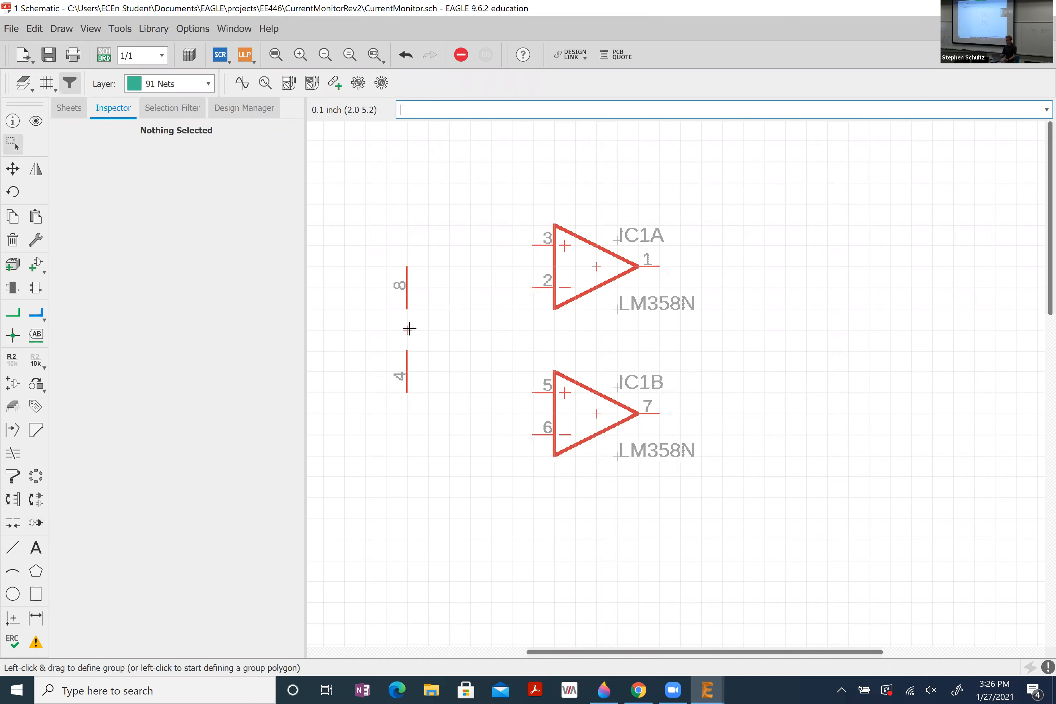
{"action": "key", "text": "ctrl+z"}
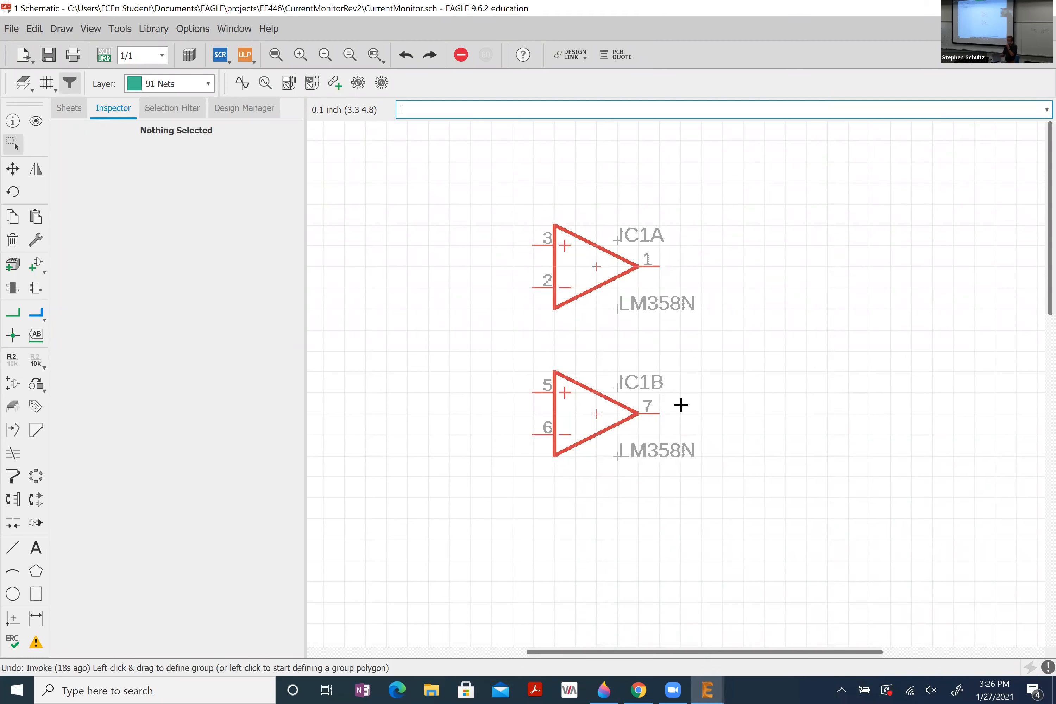
- Invoke the PWR+- power gate P of IC1 and place it on the sheet to the left of IC1B
{"action": "type", "text": "invoke"}
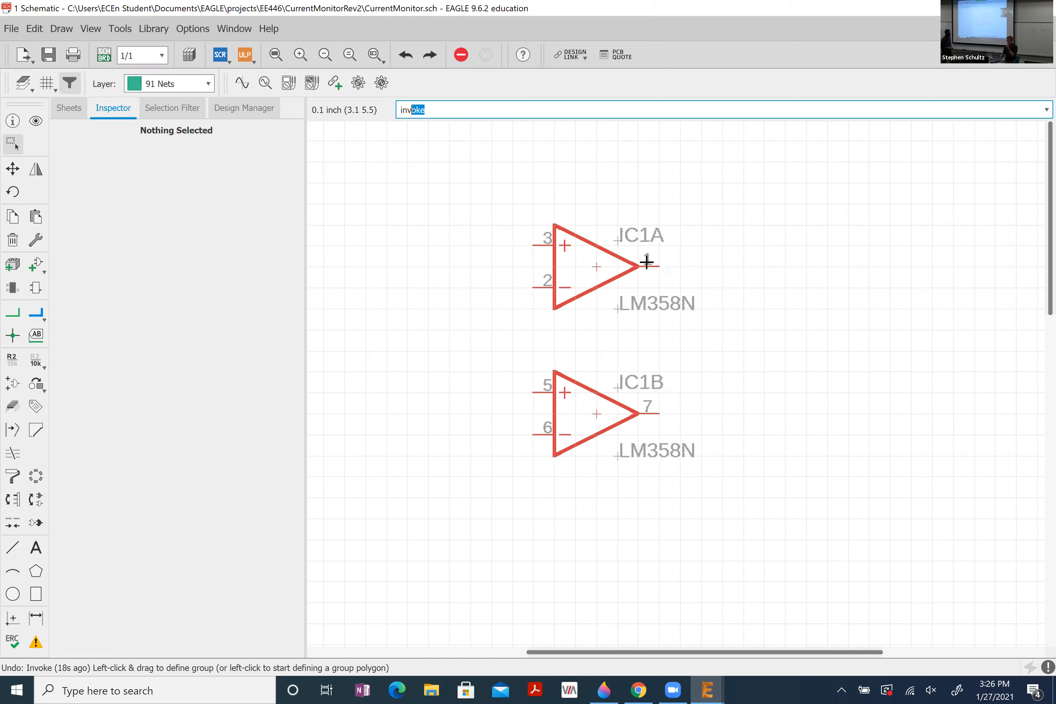
{"action": "key", "text": "Return"}
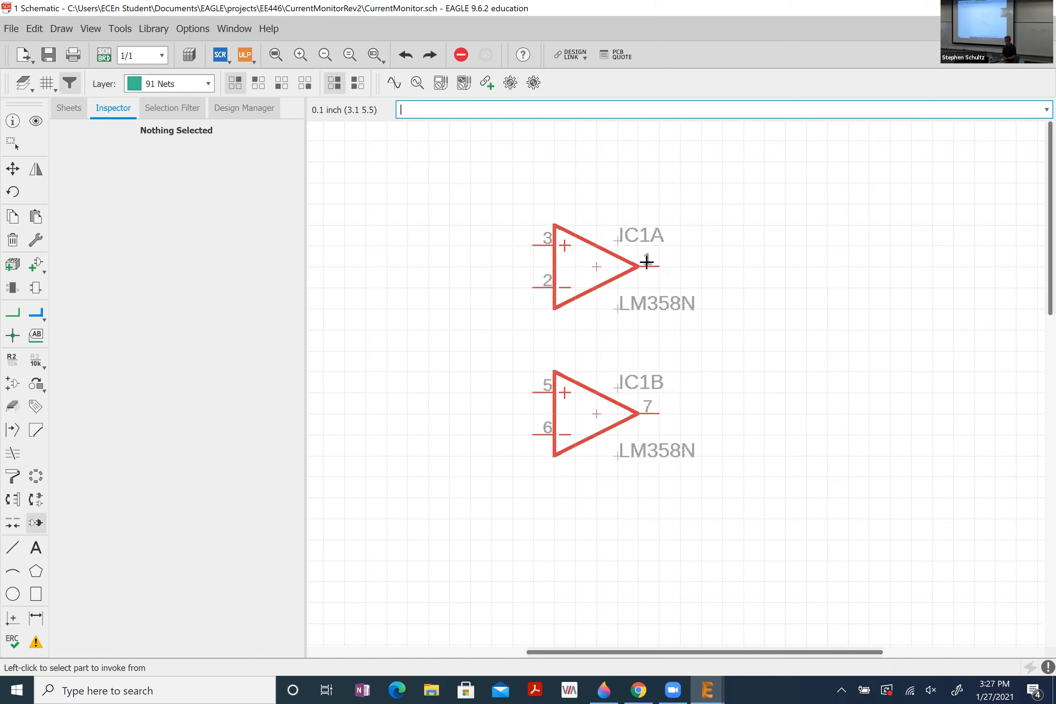
{"action": "type", "text": "invoke"}
{"action": "key", "text": "Return"}
{"action": "left_click", "coordinate": [593, 266]}
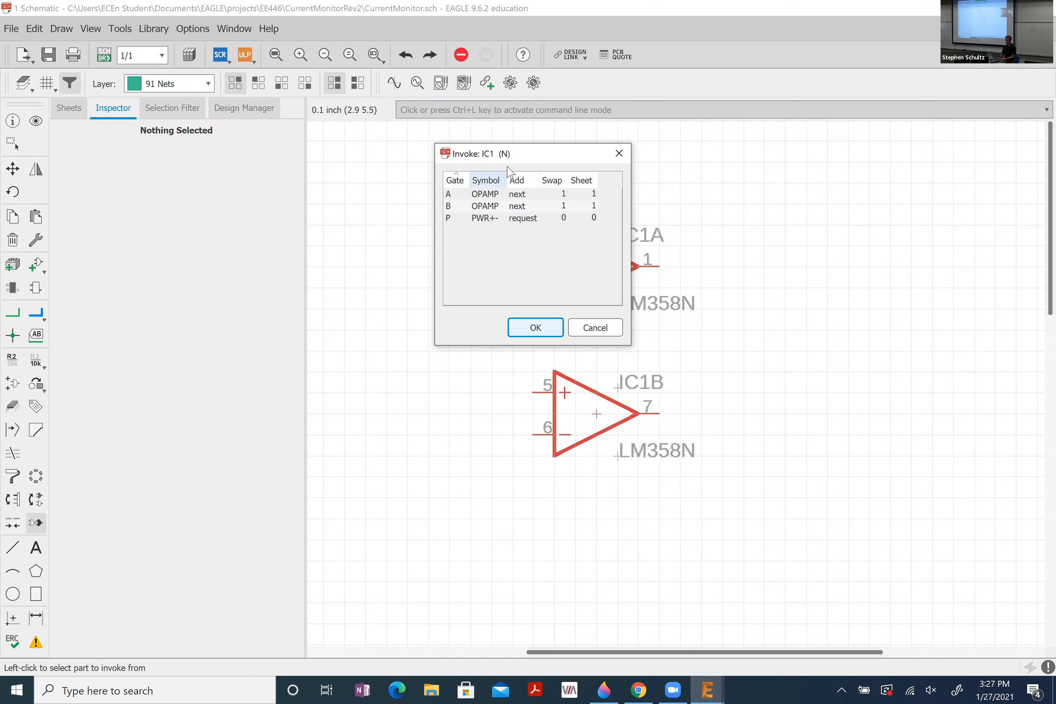
{"action": "left_click_drag", "start_coordinate": [528, 159], "coordinate": [378, 166]}
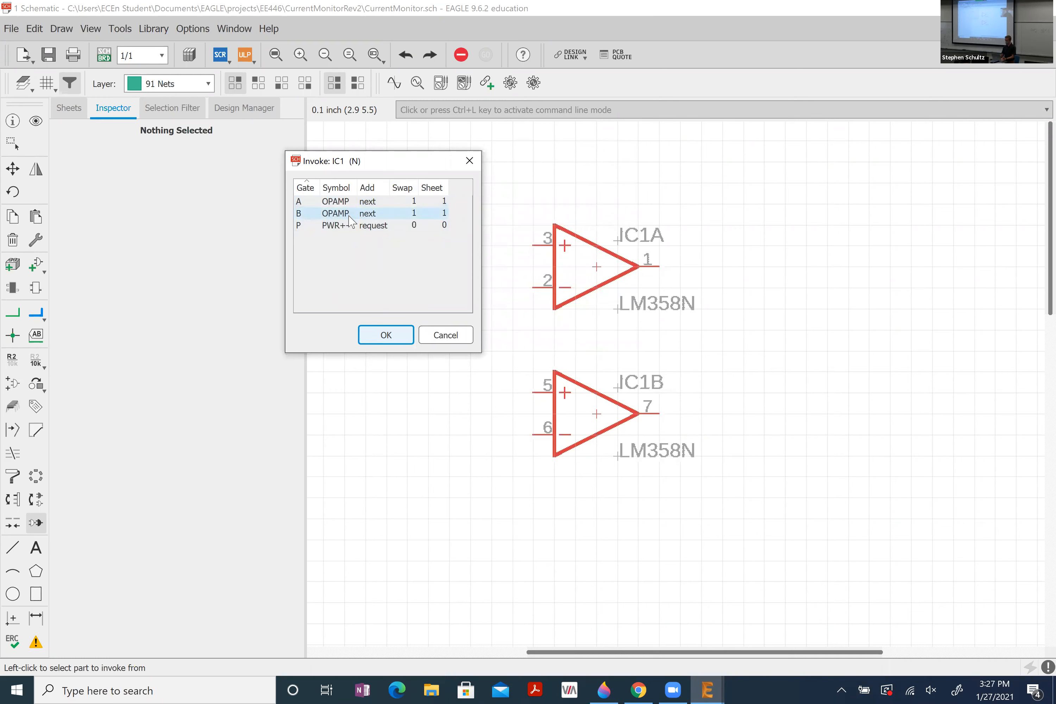
{"action": "left_click", "coordinate": [347, 229]}
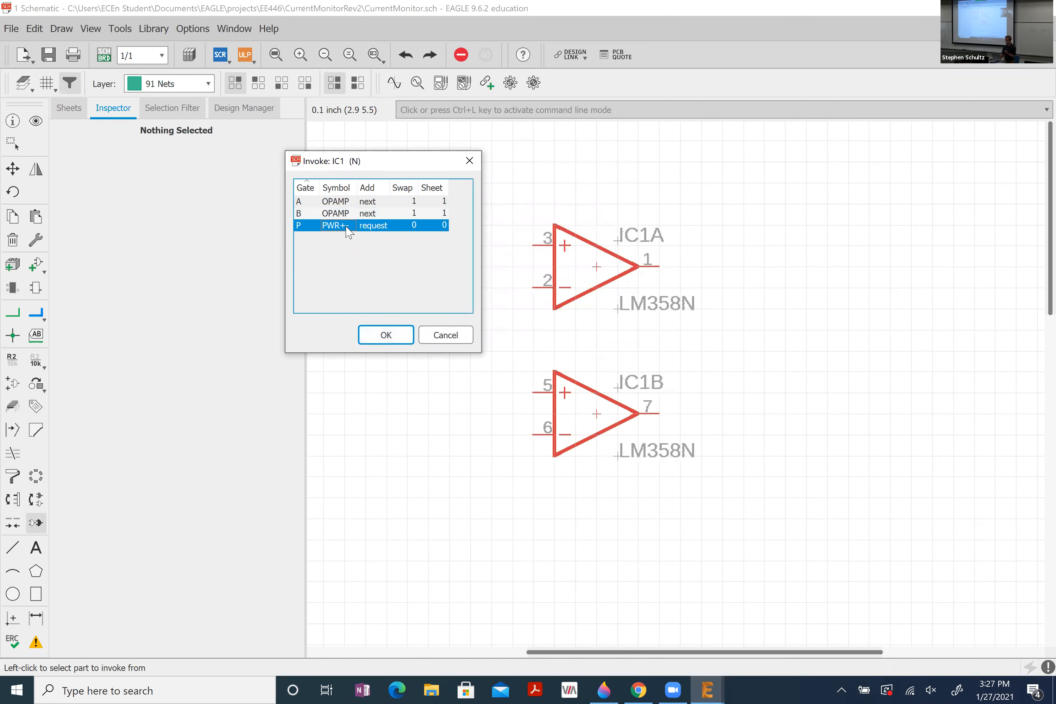
{"action": "left_click", "coordinate": [384, 335]}
{"action": "left_click", "coordinate": [406, 414]}
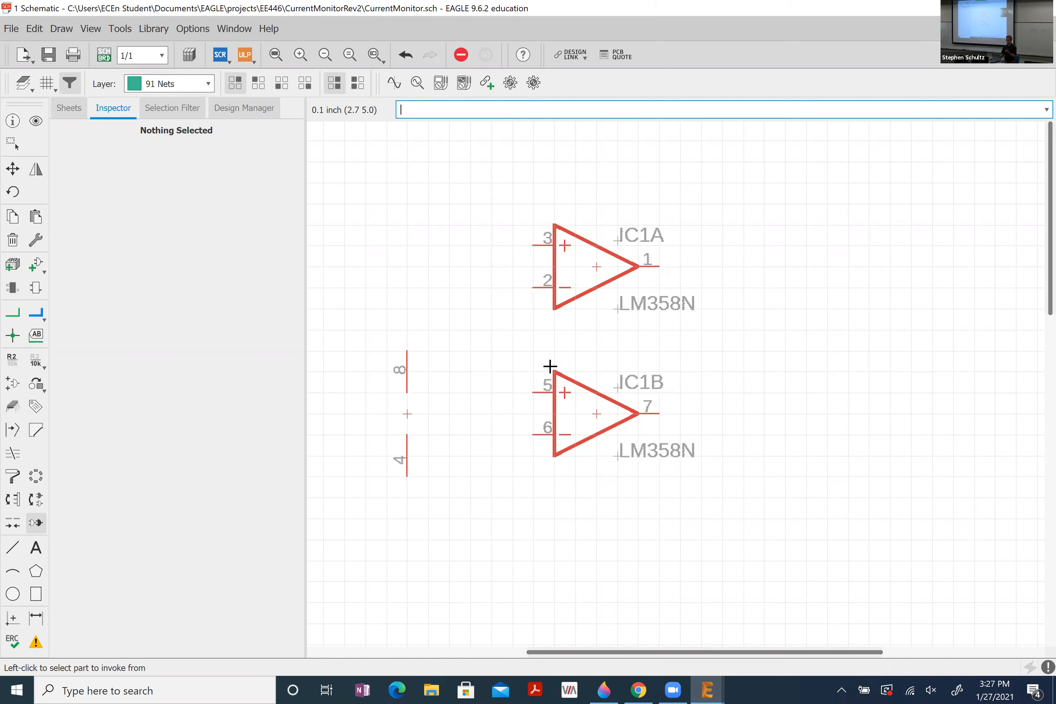
- Invoke IC1 again to check the sheet assignments of gates A, B and P, and close the gate list without placing anything
{"action": "type", "text": "invoke"}
{"action": "key", "text": "Return"}
{"action": "left_click", "coordinate": [598, 266]}
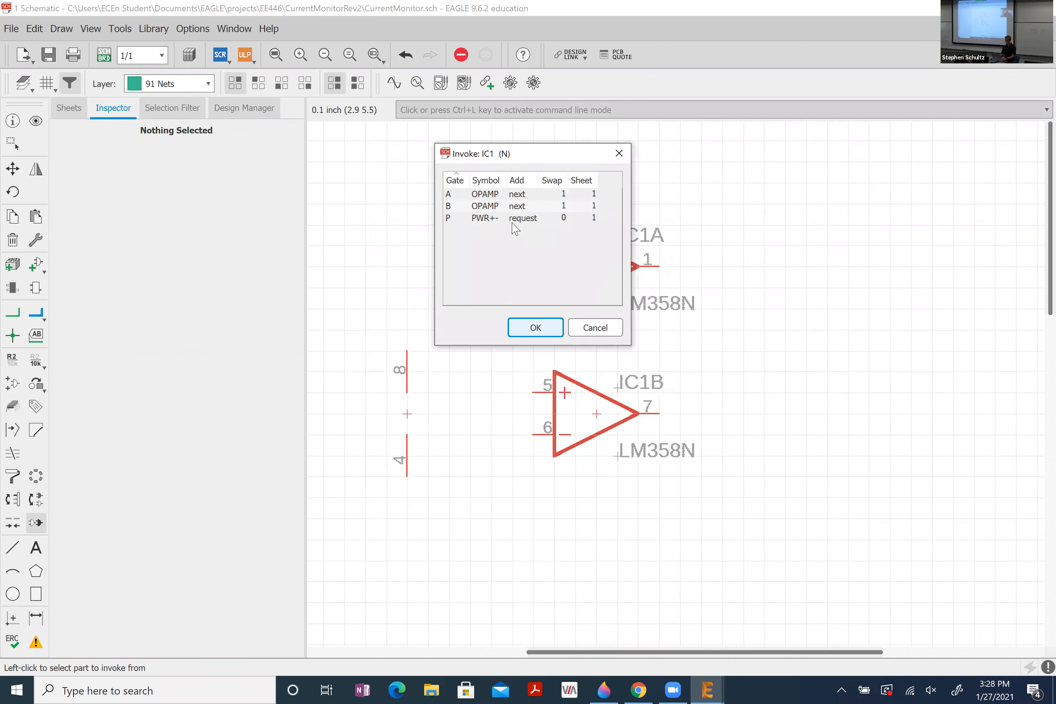
{"action": "left_click", "coordinate": [449, 205]}
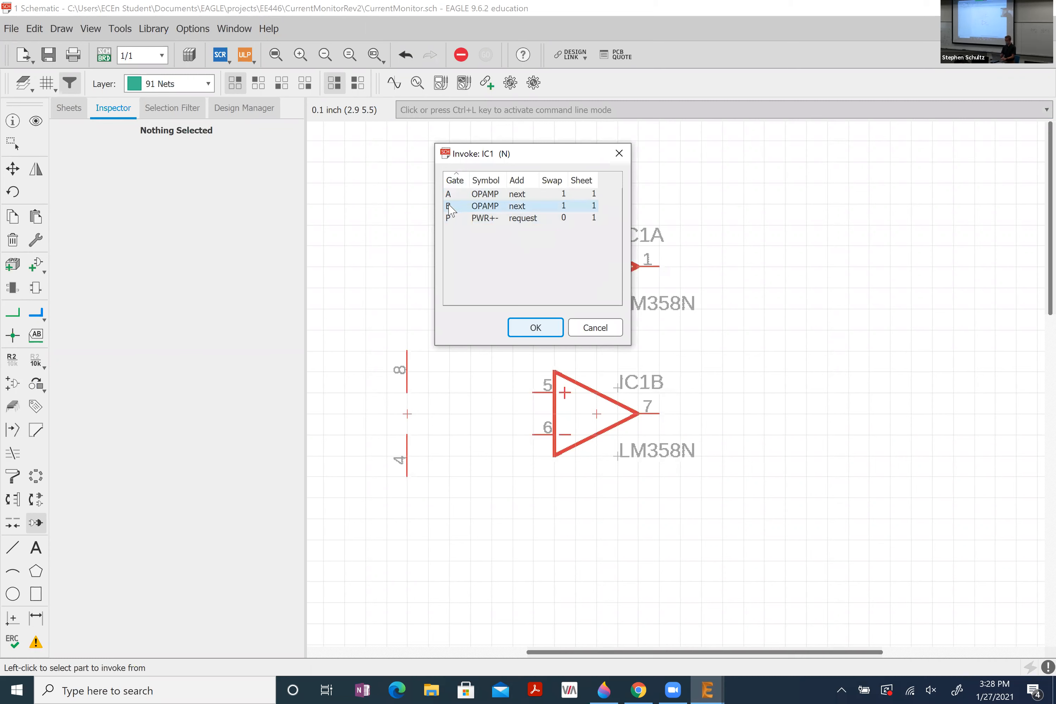
{"action": "left_click", "coordinate": [448, 218]}
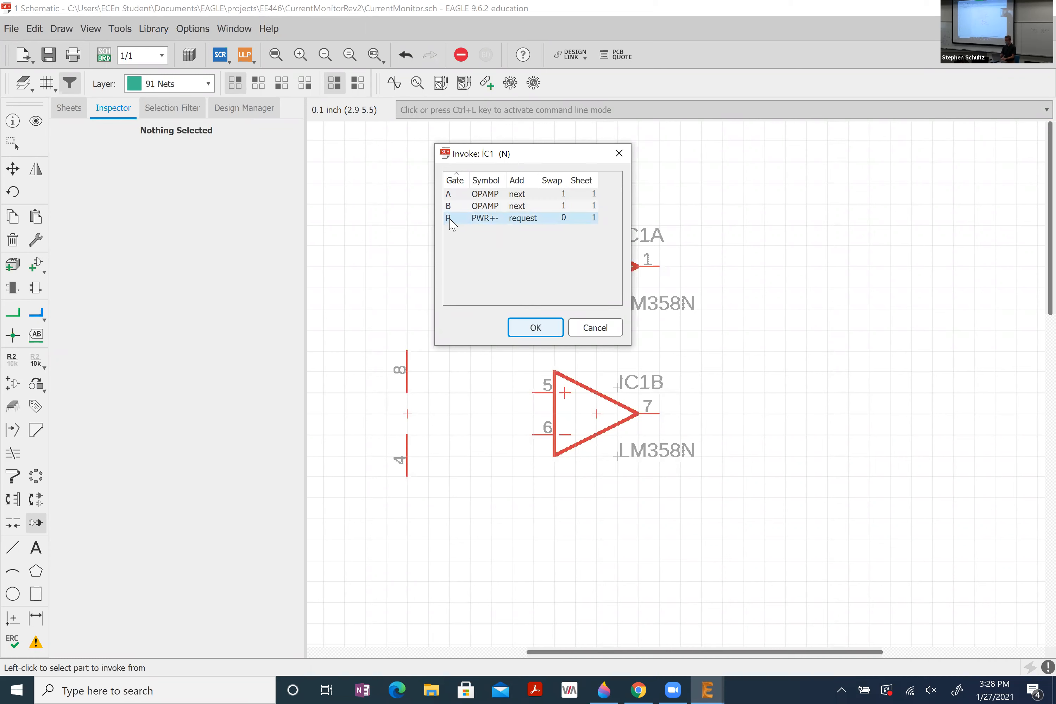
{"action": "left_click", "coordinate": [528, 329]}
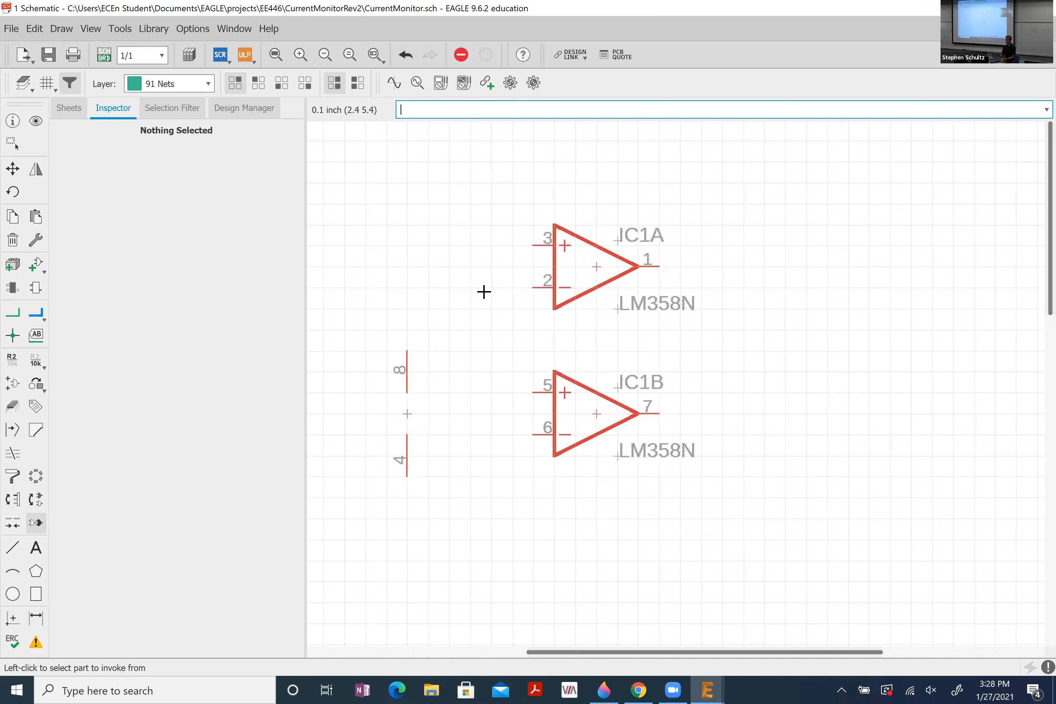
- Check the transistor type in the Paint 3D sketch and add a 2N3904-NPN-TO92-EBC from the transistor-neu-to92 library to the right of IC1A
{"action": "type", "text": "add"}
{"action": "key", "text": "Return"}
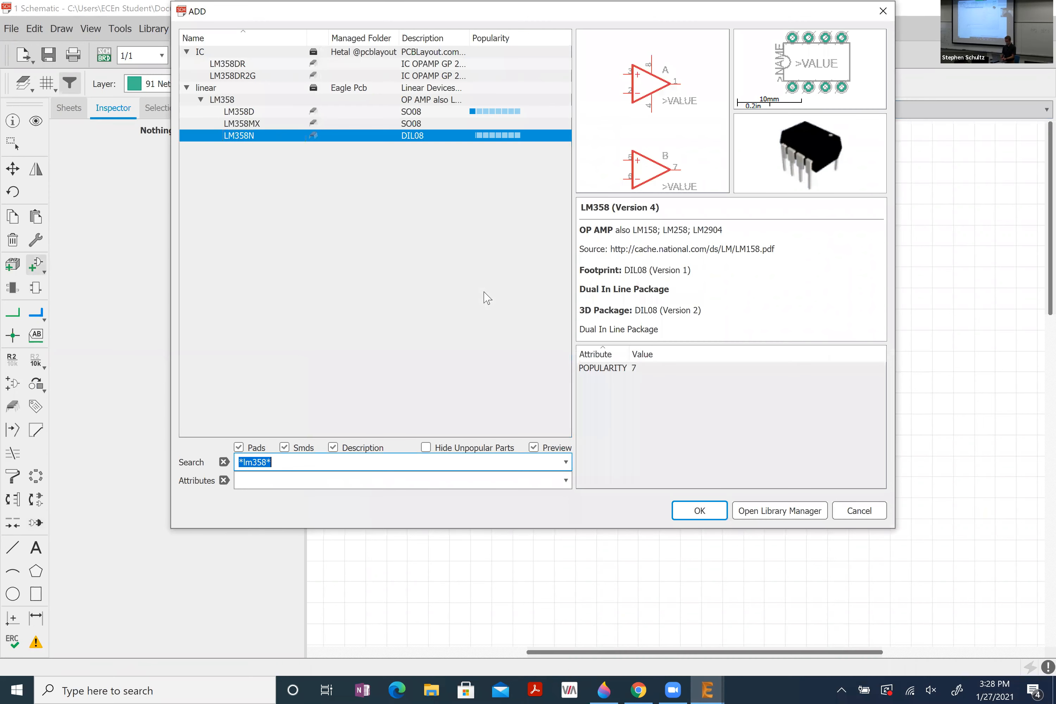
{"action": "key", "text": "End"}
{"action": "key", "text": "Left"}
{"action": "key", "text": "shift+Left"}
{"action": "key", "text": "shift+Left"}
{"action": "key", "text": "shift+Left"}
{"action": "key", "text": "shift+Left"}
{"action": "key", "text": "shift+Left"}
{"action": "key", "text": "alt+Tab"}
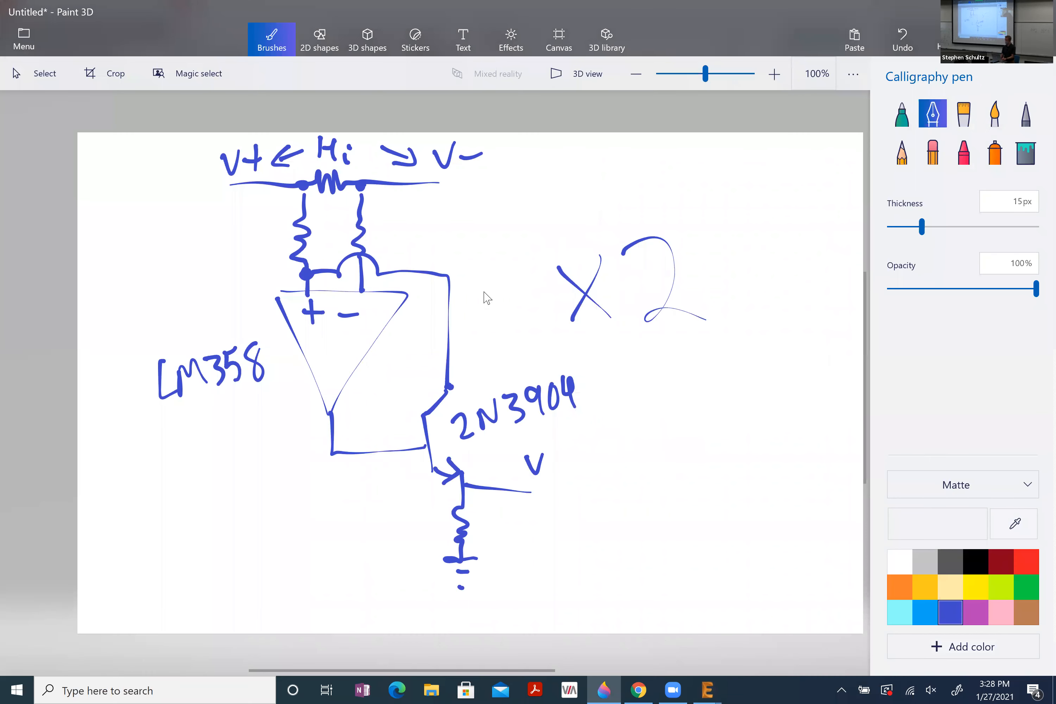
{"action": "key", "text": "alt+Tab"}
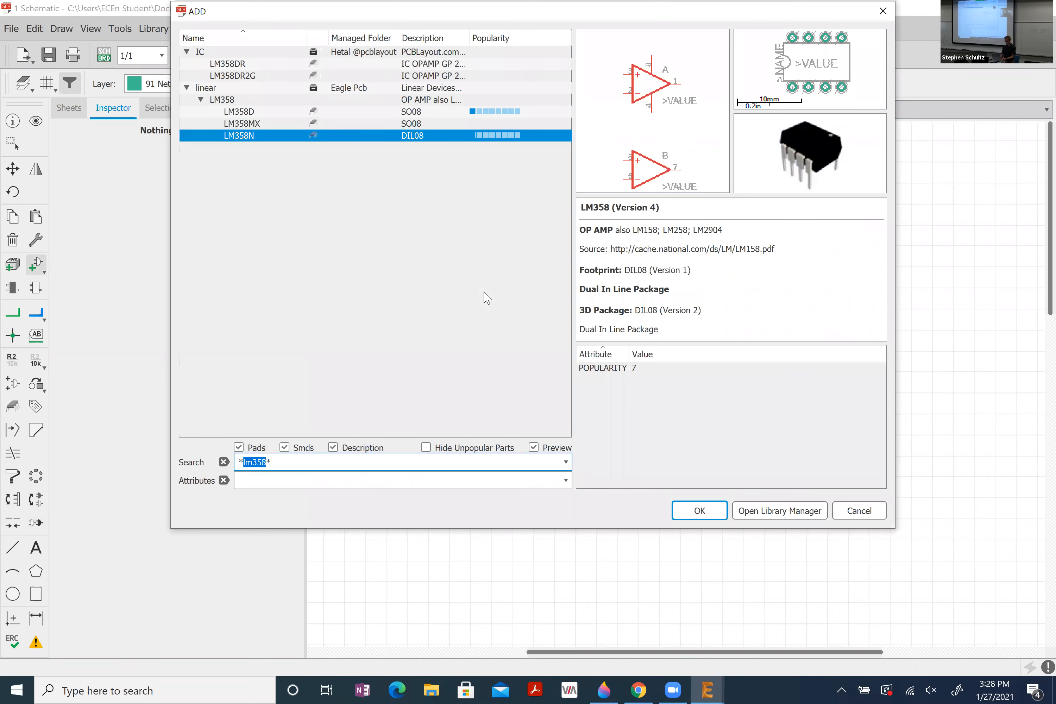
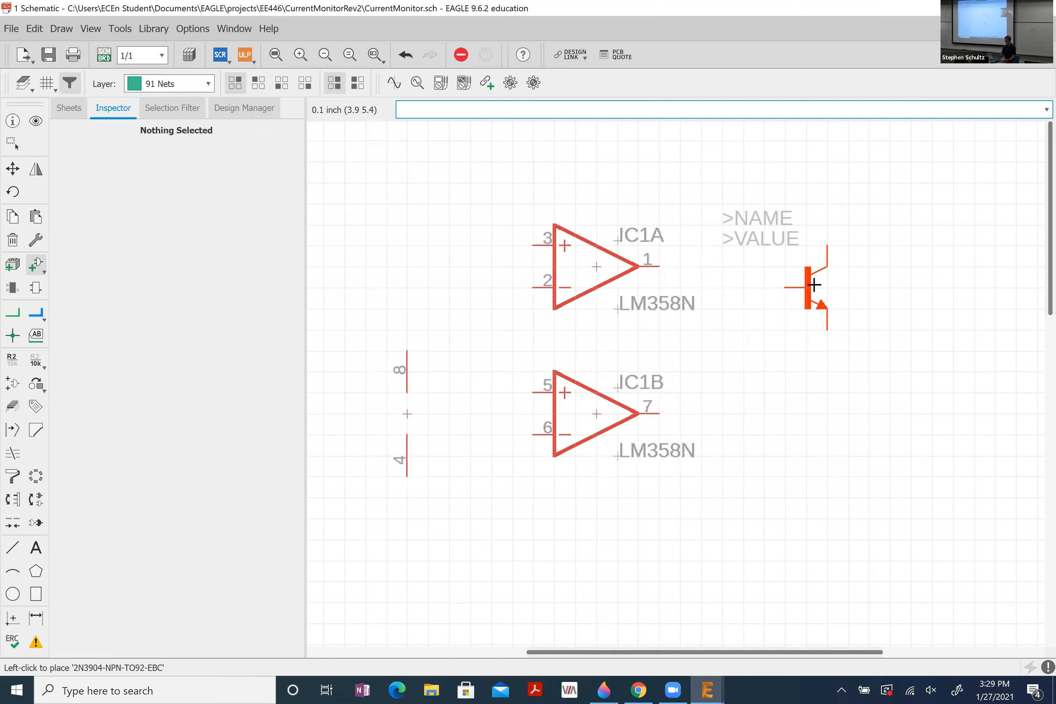
{"action": "left_click", "coordinate": [825, 271]}
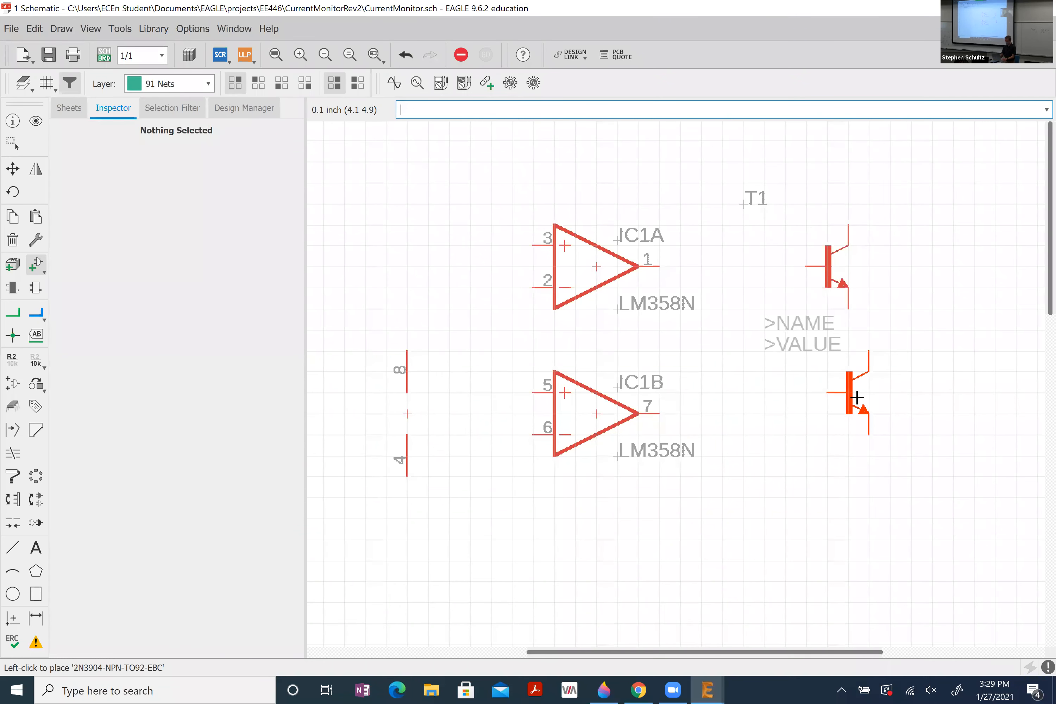
{"action": "key", "text": "Escape"}
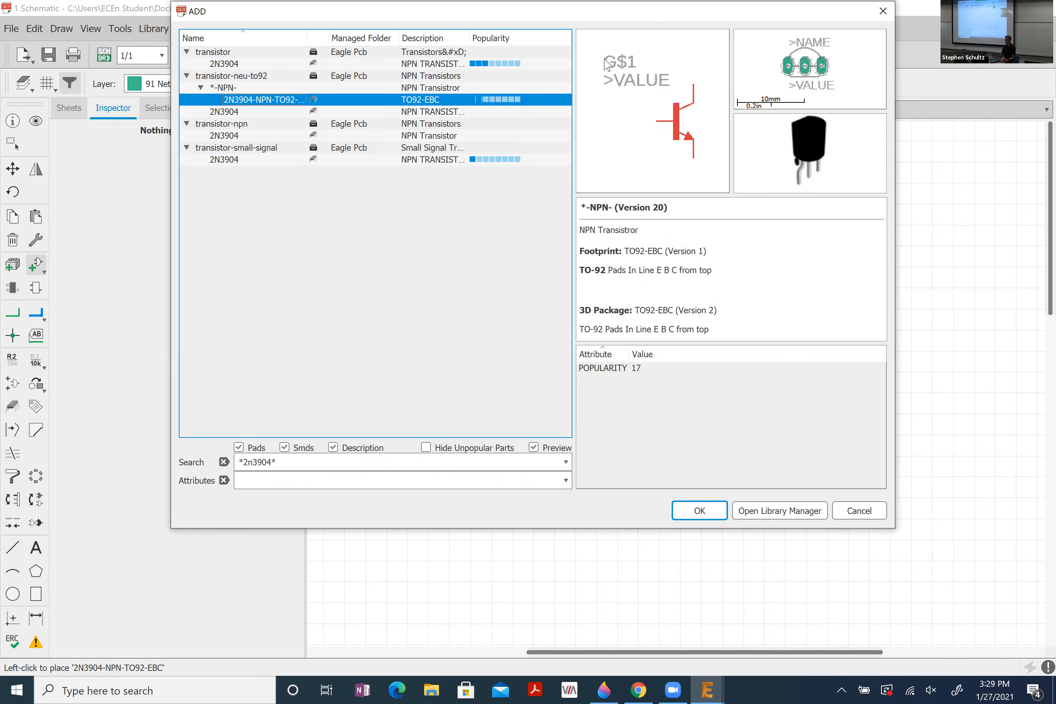
- Preview the plain 2N3904 in the transistor-neu-to92 library and search the part libraries for *resistor*
{"action": "left_click", "coordinate": [431, 112]}
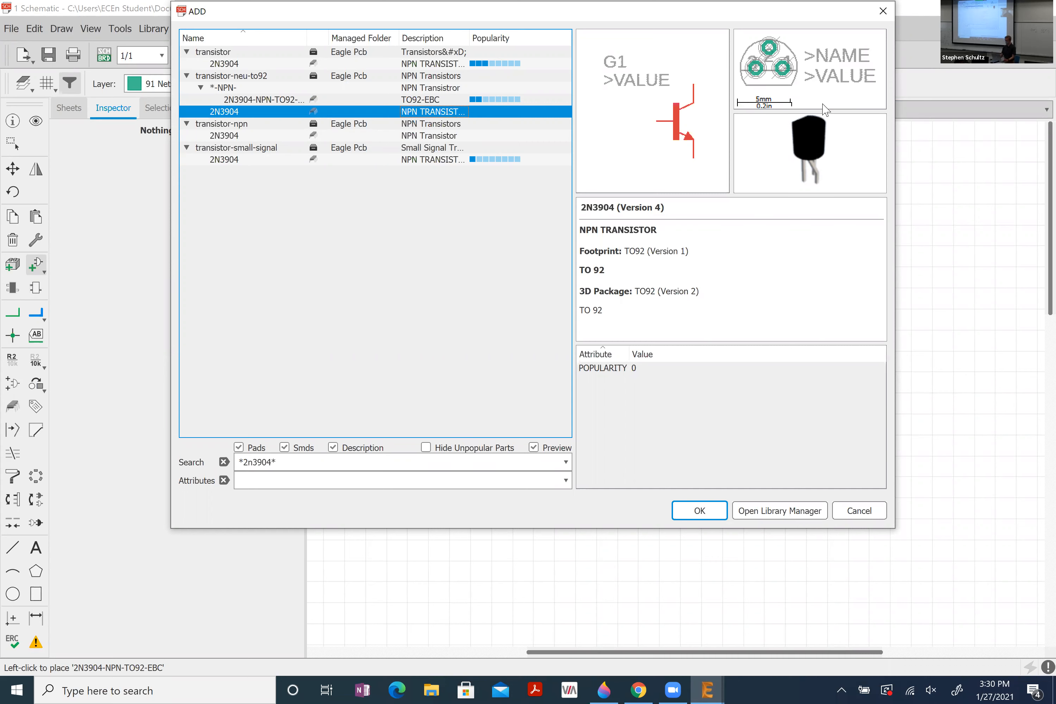
{"action": "left_click", "coordinate": [262, 461]}
{"action": "double_click", "coordinate": [262, 461]}
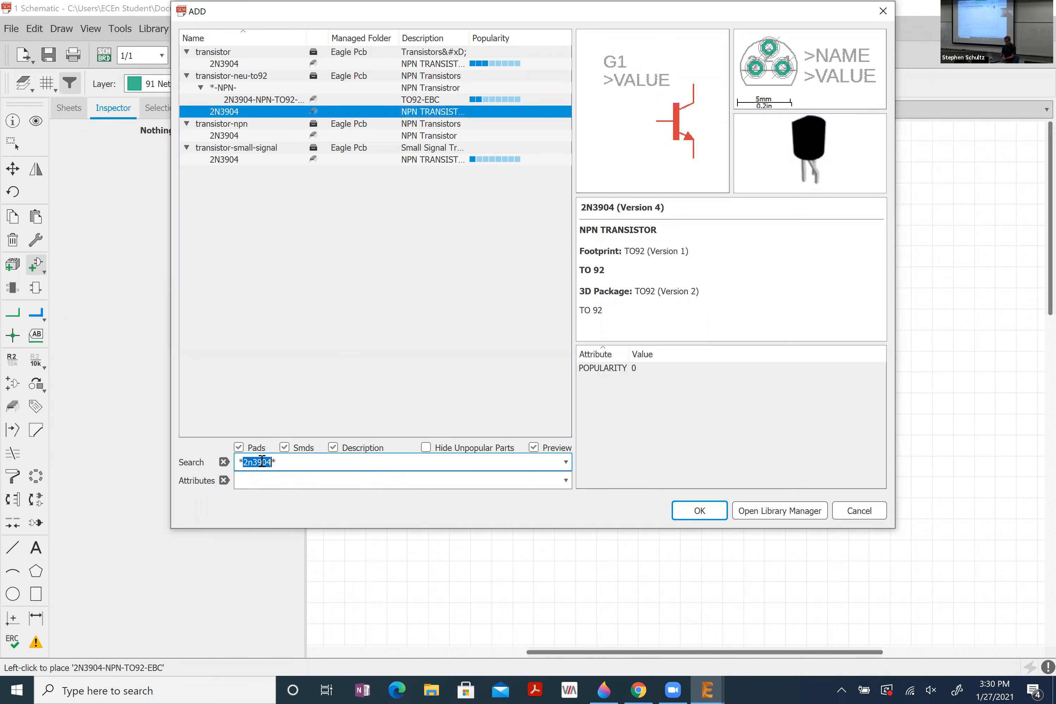
{"action": "type", "text": "resistors*"}
{"action": "key", "text": "Return"}
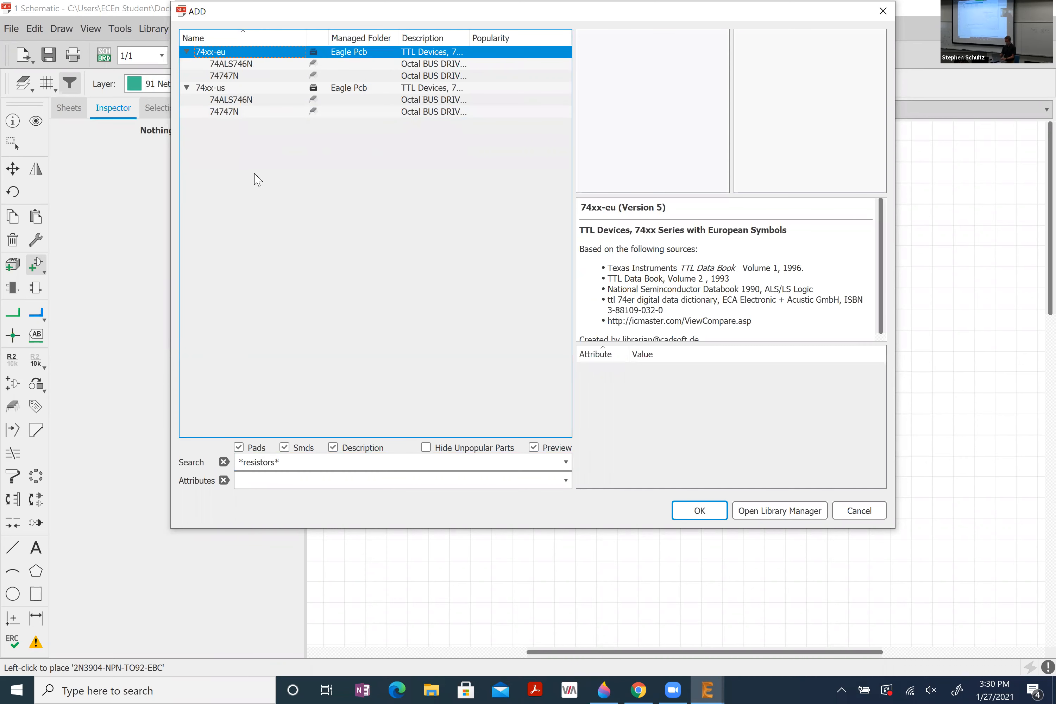
{"action": "left_click", "coordinate": [275, 462]}
{"action": "type", "text": "*"}
{"action": "key", "text": "Return"}
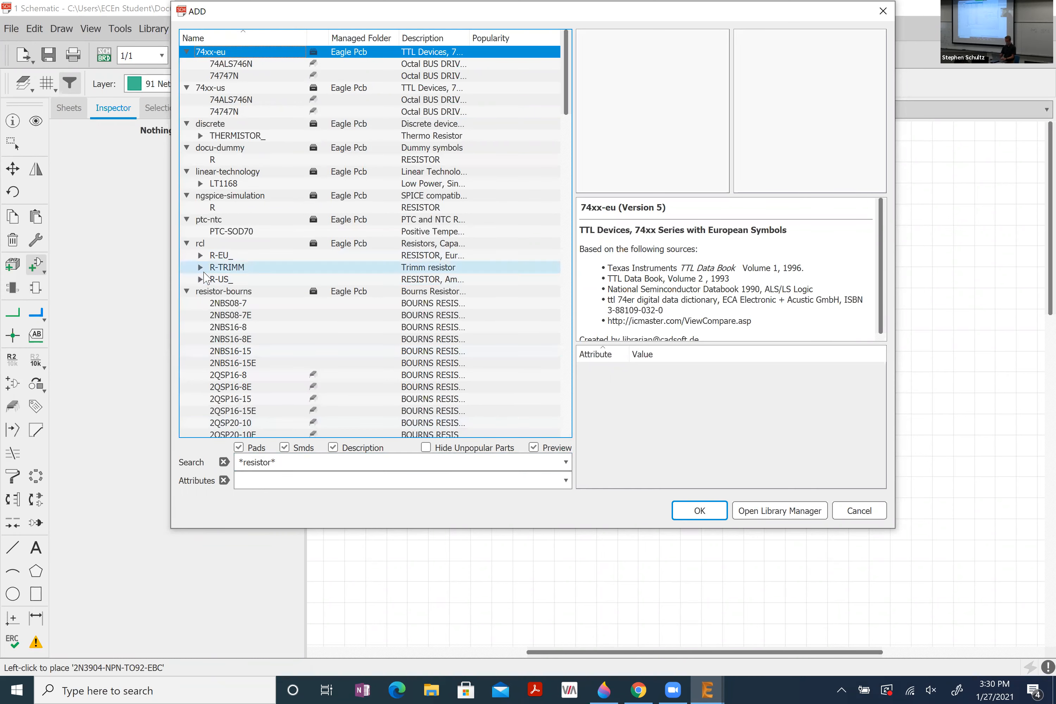
- Preview the 0204/2V and 0207/2V variants of R-US_ in the rcl library and choose R-US_0207/7 for placement
{"action": "double_click", "coordinate": [223, 280]}
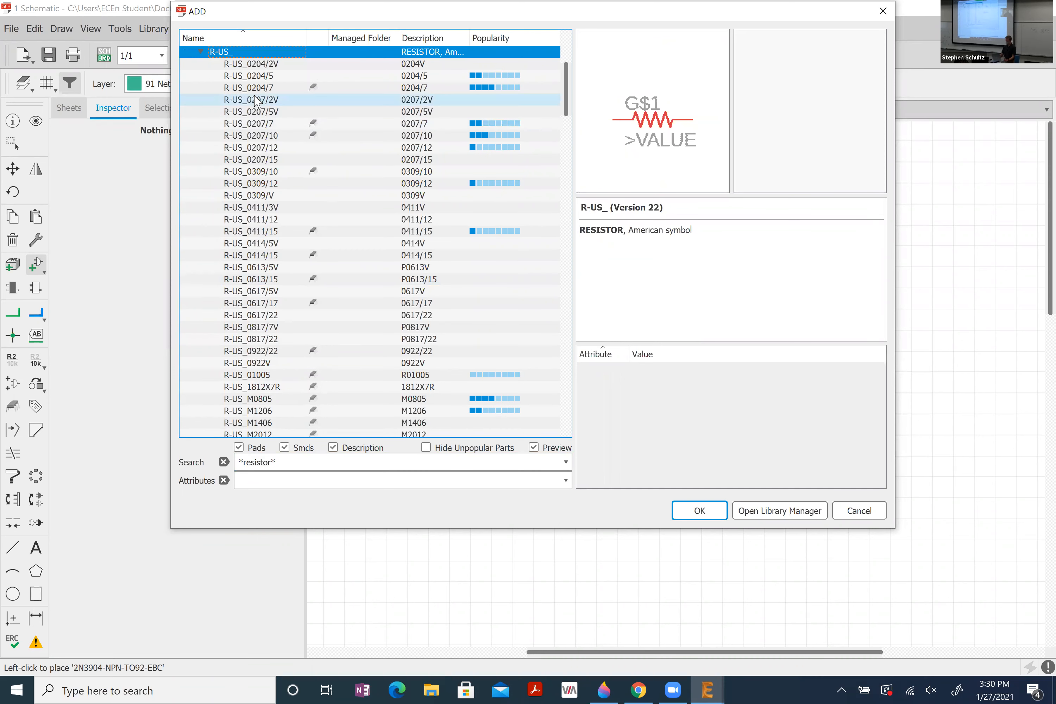
{"action": "key", "text": "Left"}
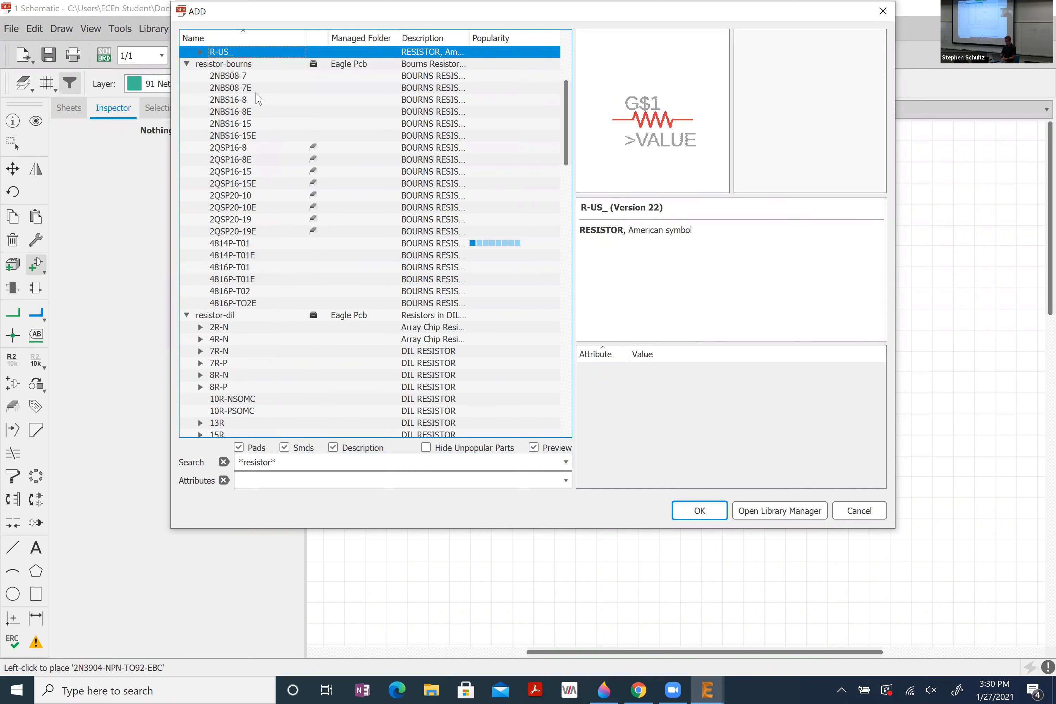
{"action": "scroll", "coordinate": [230, 115], "scroll_direction": "up", "scroll_amount": 6}
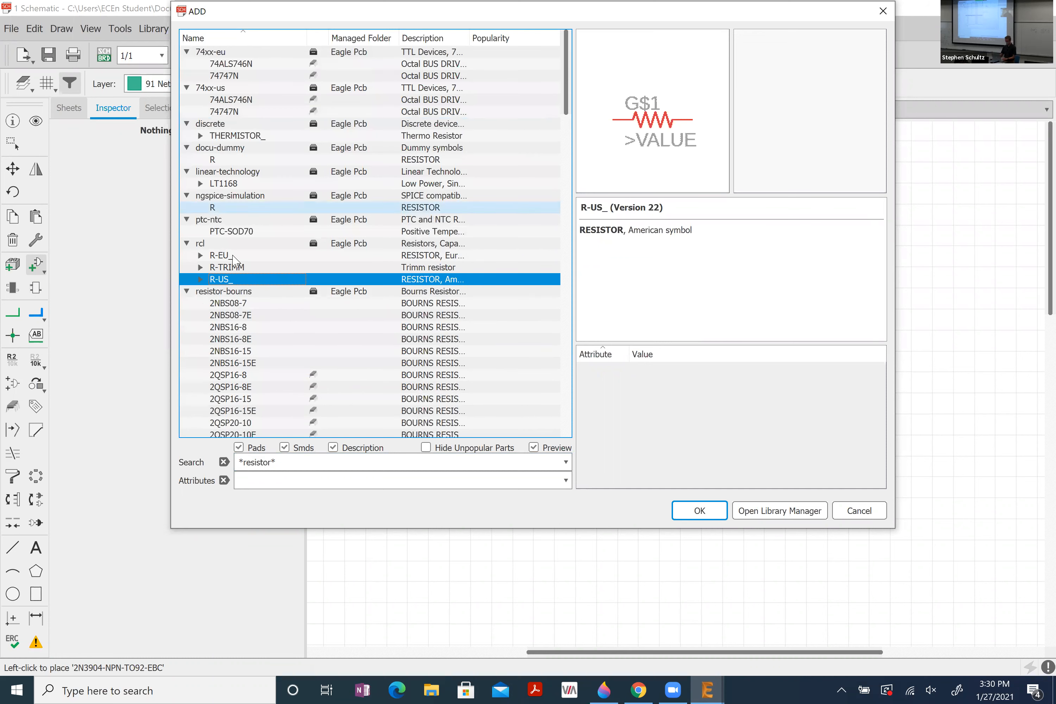
{"action": "double_click", "coordinate": [266, 458]}
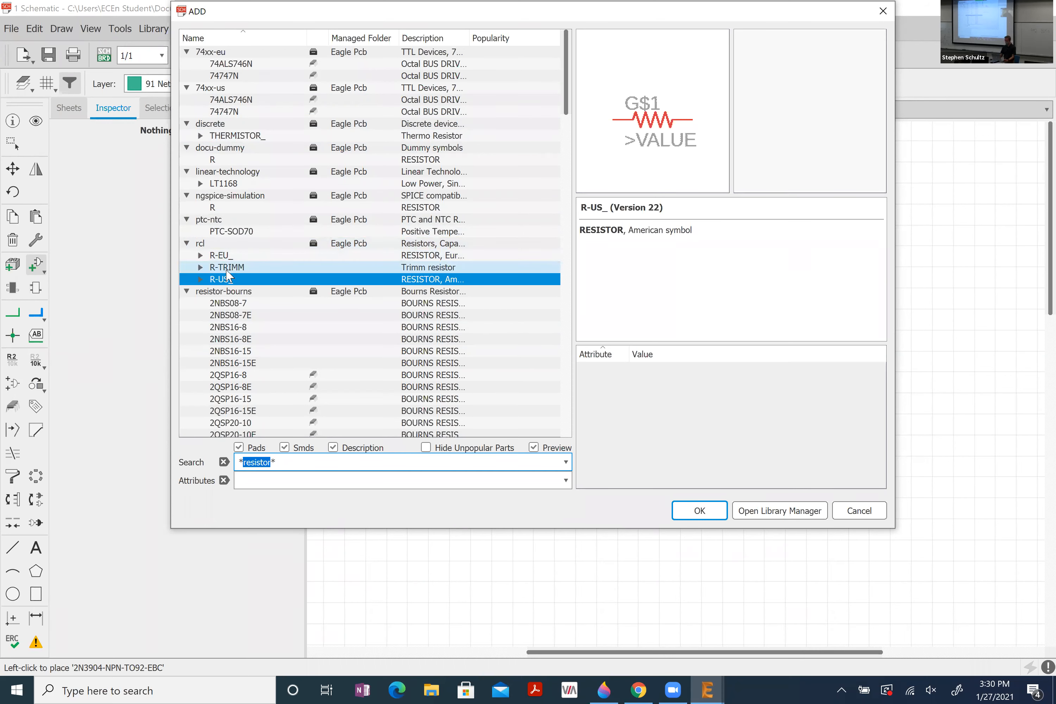
{"action": "left_click", "coordinate": [200, 279]}
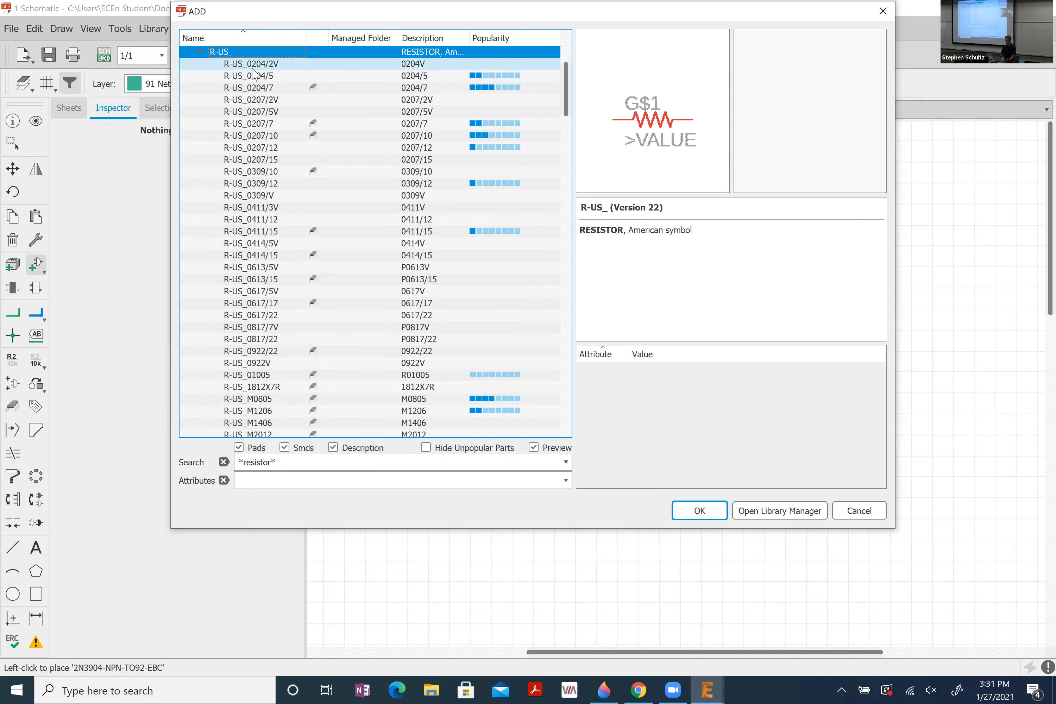
{"action": "left_click", "coordinate": [265, 68]}
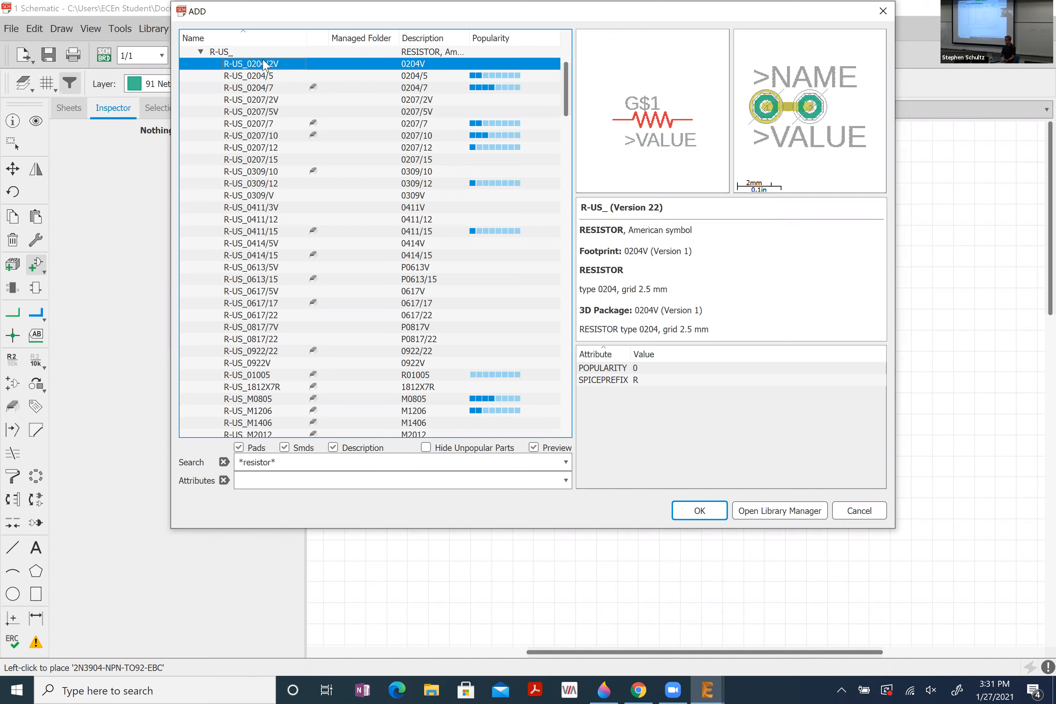
{"action": "left_click", "coordinate": [259, 102]}
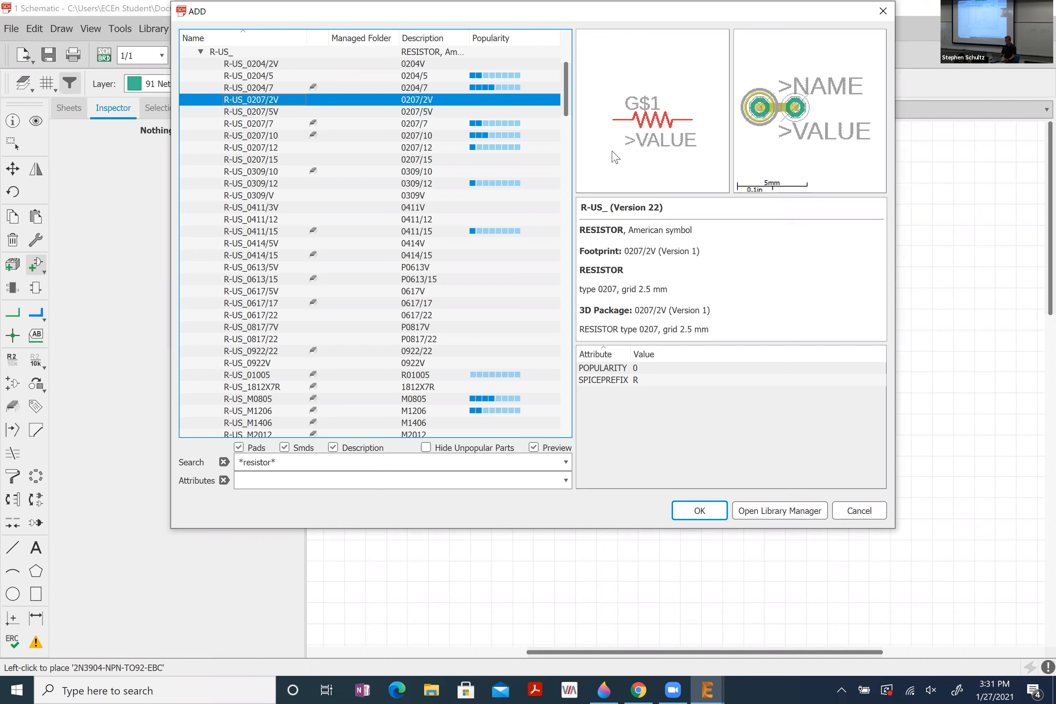
{"action": "left_click", "coordinate": [265, 123]}
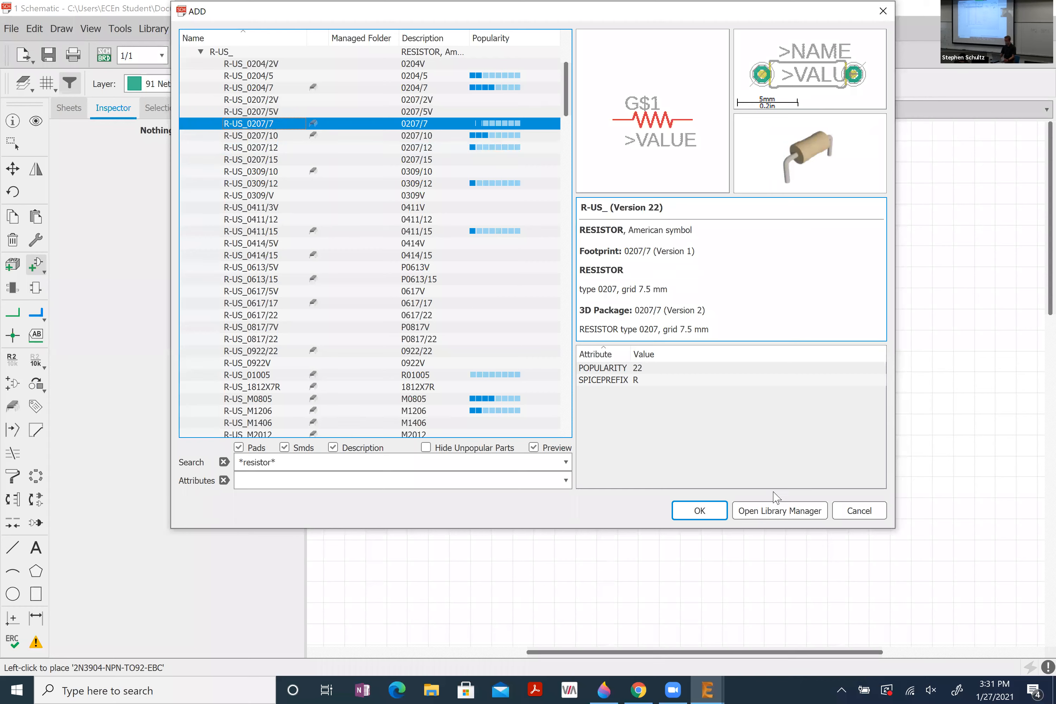
{"action": "left_click", "coordinate": [699, 510]}
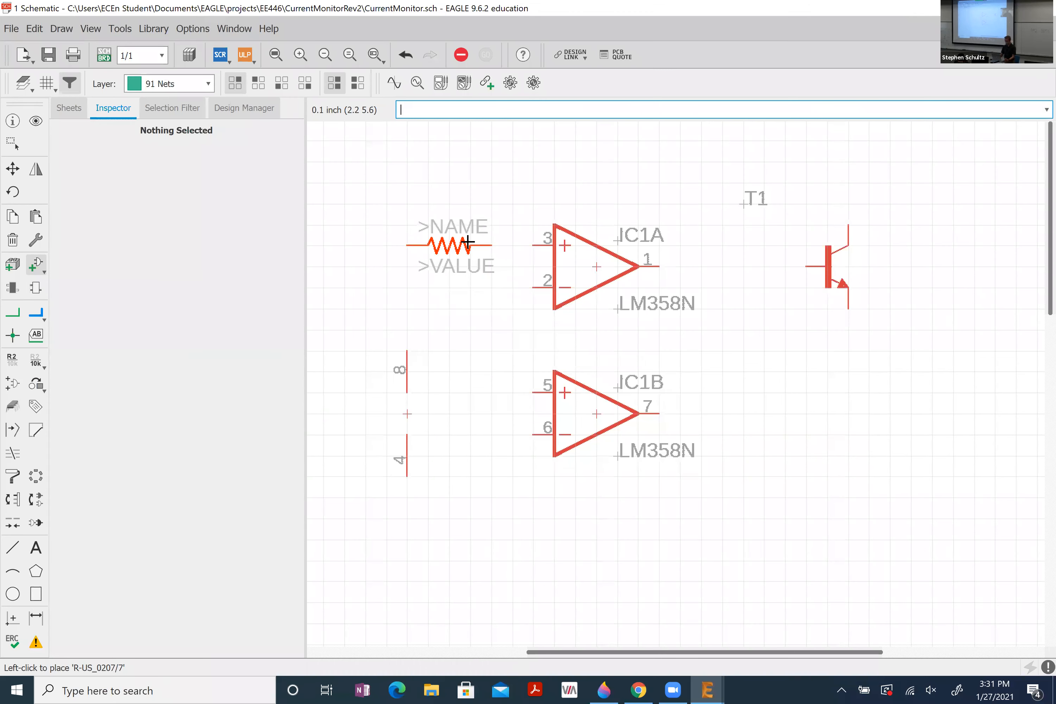
- Check the resistor layout in the Paint 3D sketch and place two horizontal R-US_0207/7 resistors beside IC1A's pins 3 and 2
{"action": "key", "text": "alt+Tab"}
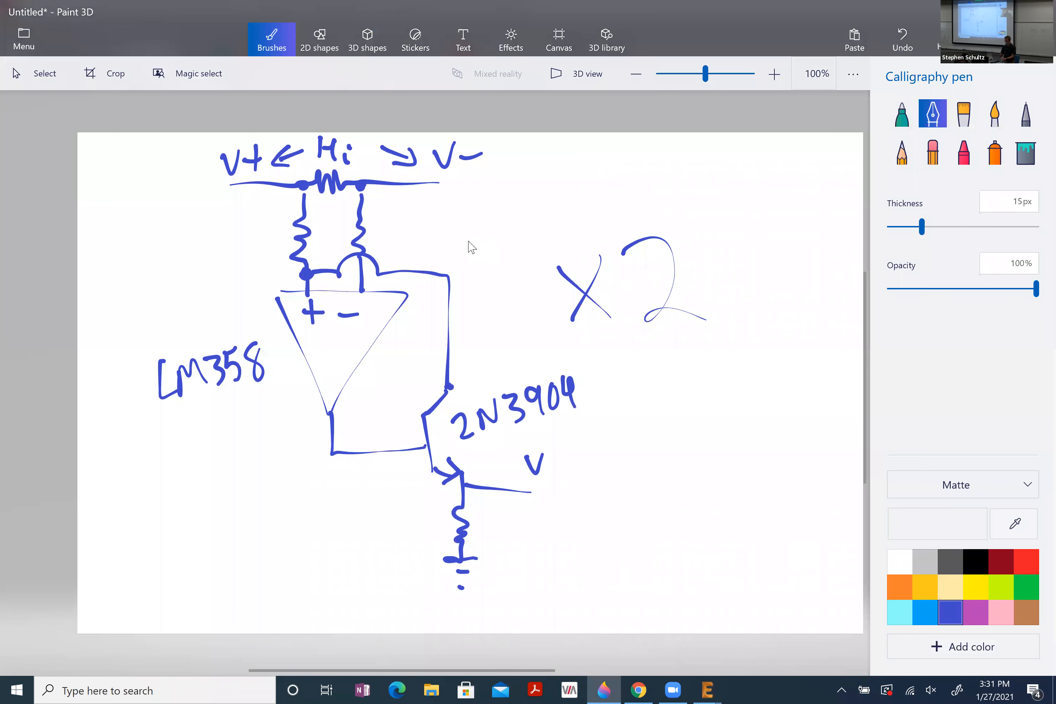
{"action": "key", "text": "alt+Tab"}
{"action": "left_click", "coordinate": [468, 246]}
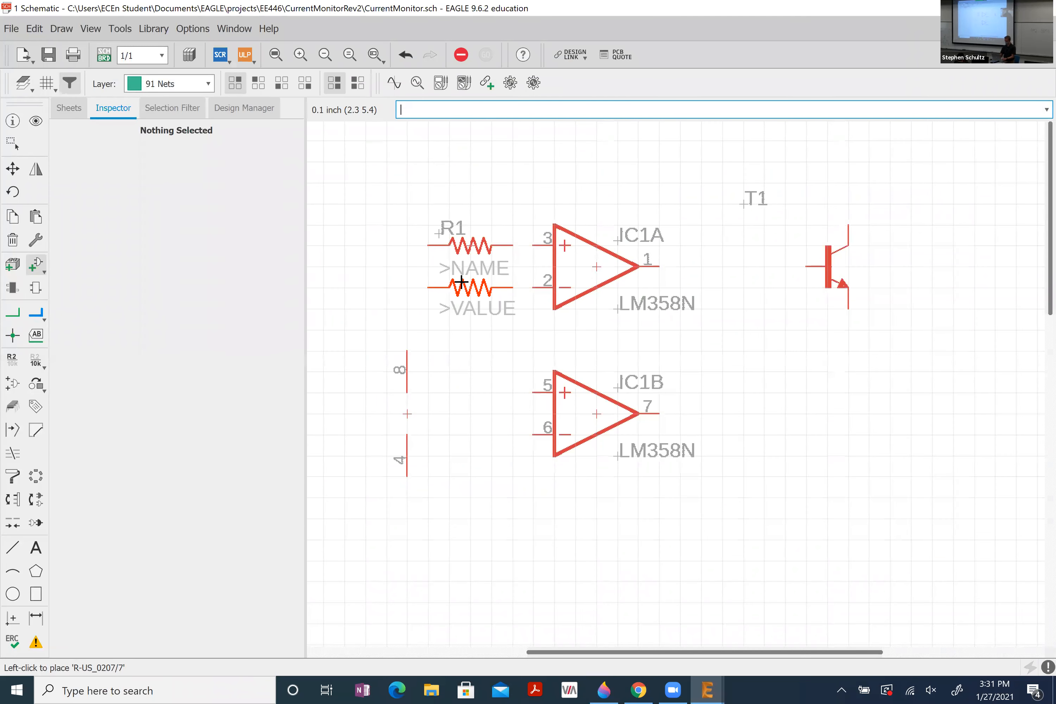
{"action": "left_click", "coordinate": [449, 284]}
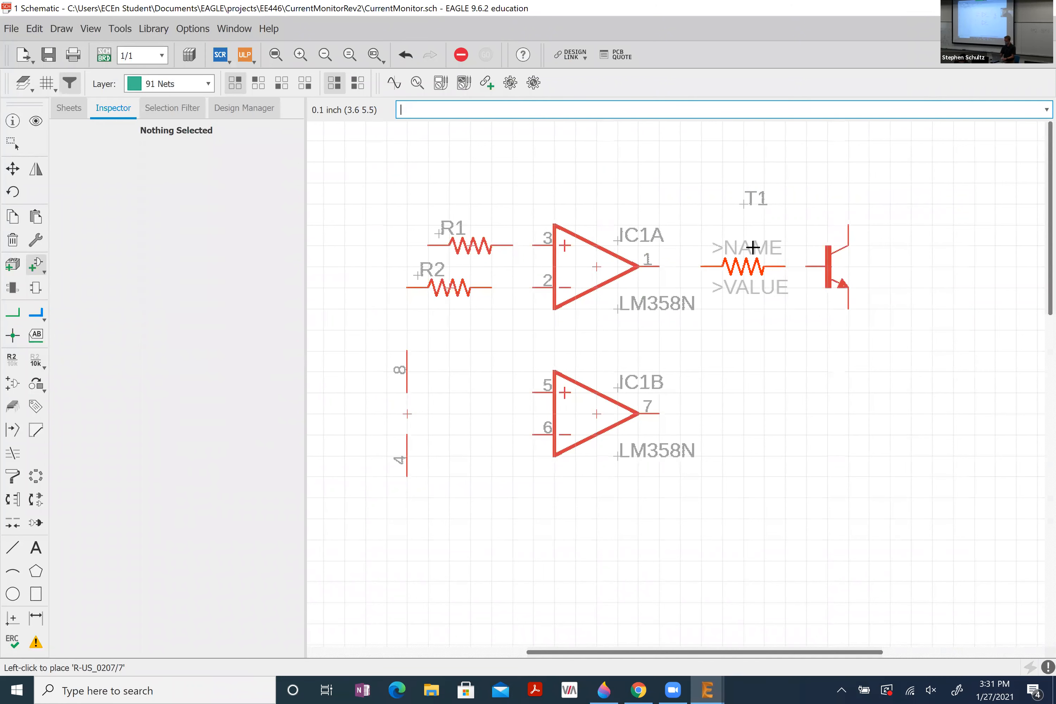
{"action": "right_click", "coordinate": [678, 198]}
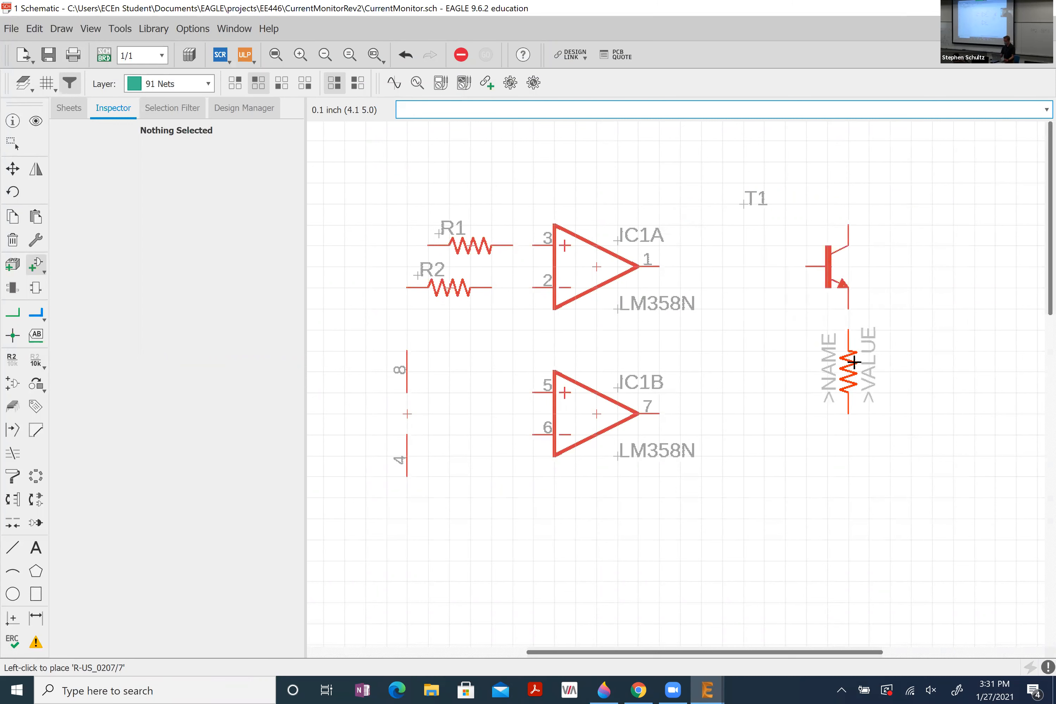
{"action": "left_click", "coordinate": [854, 384]}
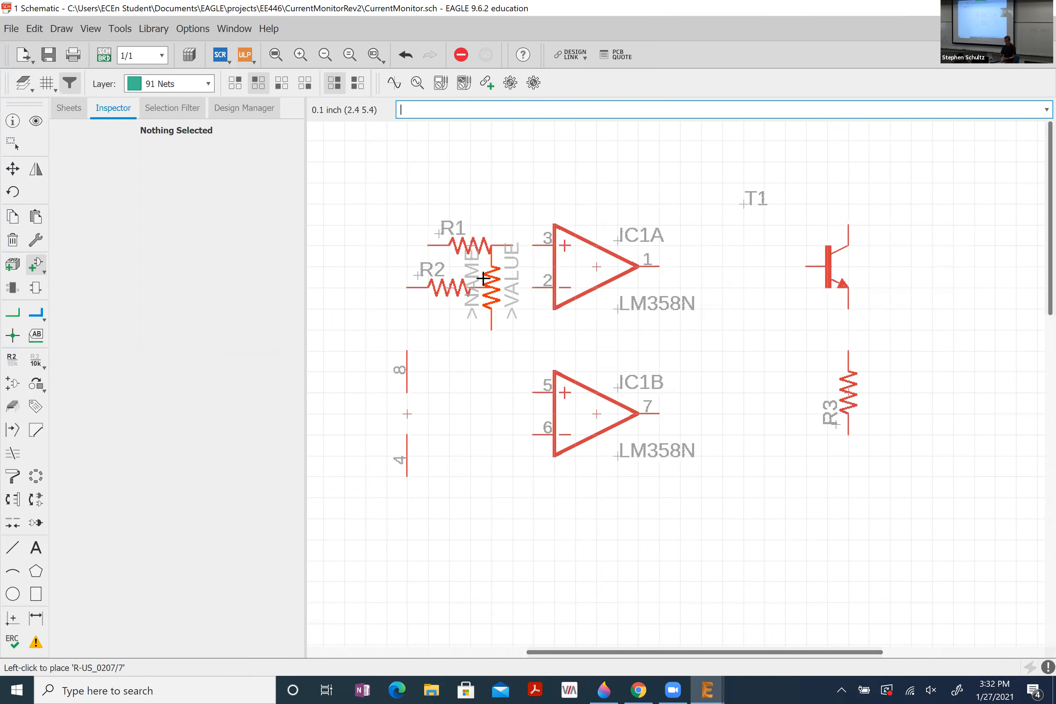
{"action": "key", "text": "ctrl+z"}
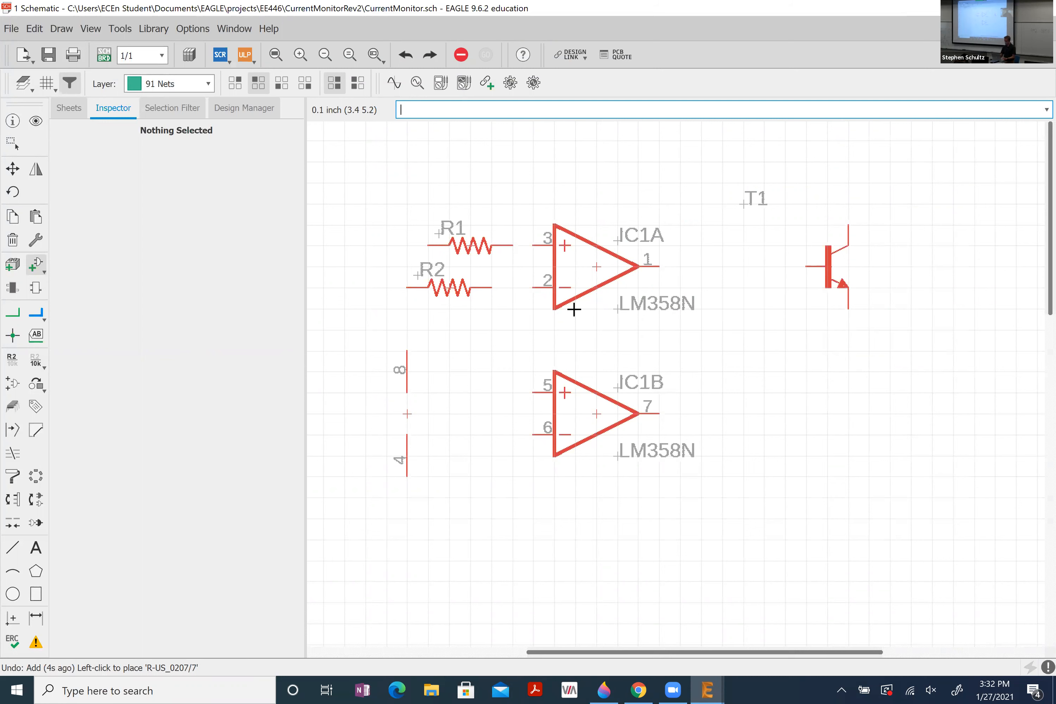
- Add two vertical R-US_0207/7 resistors, one to the left of R1 and R2 and one below T1's emitter
{"action": "type", "text": "add"}
{"action": "key", "text": "Return"}
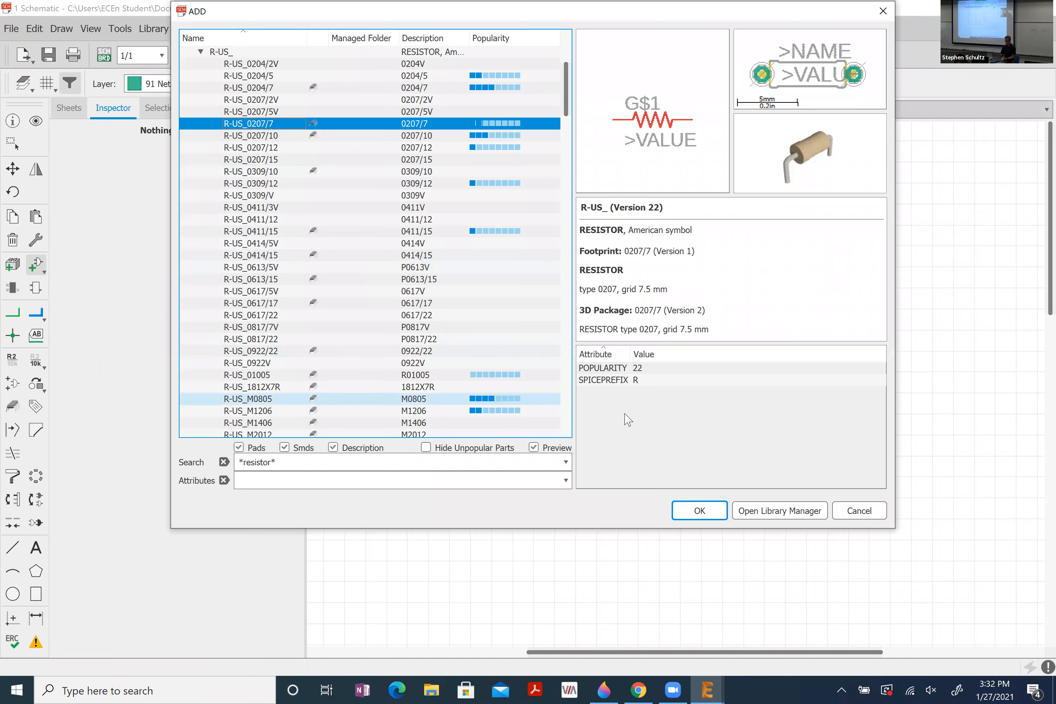
{"action": "left_click", "coordinate": [699, 510]}
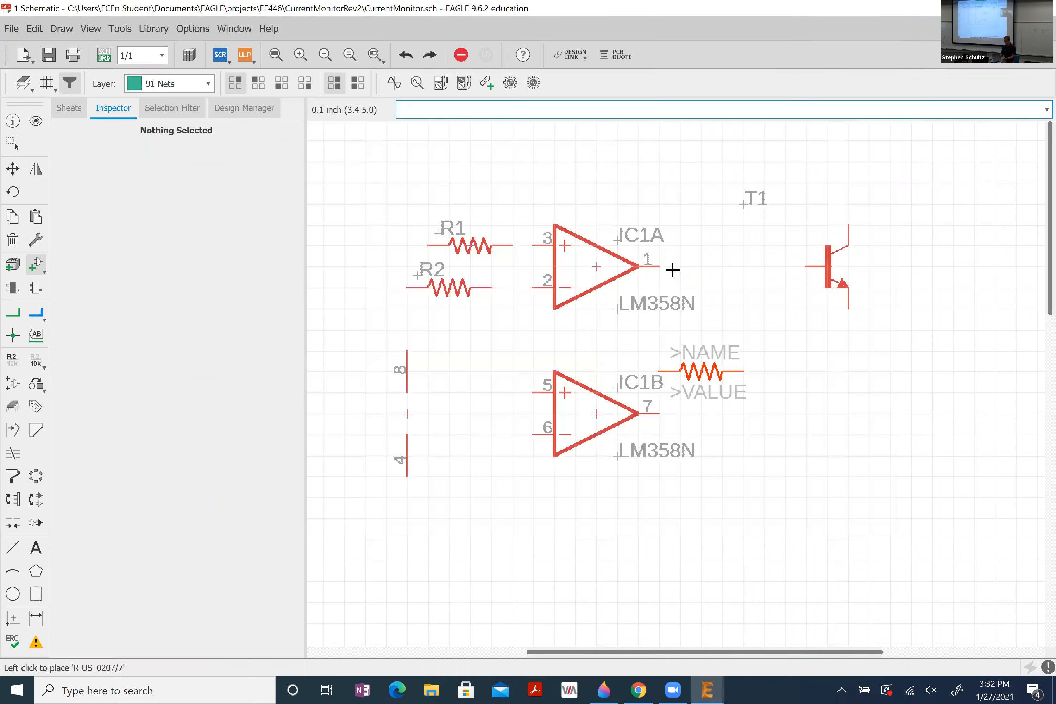
{"action": "right_click", "coordinate": [391, 261]}
{"action": "left_click", "coordinate": [393, 261]}
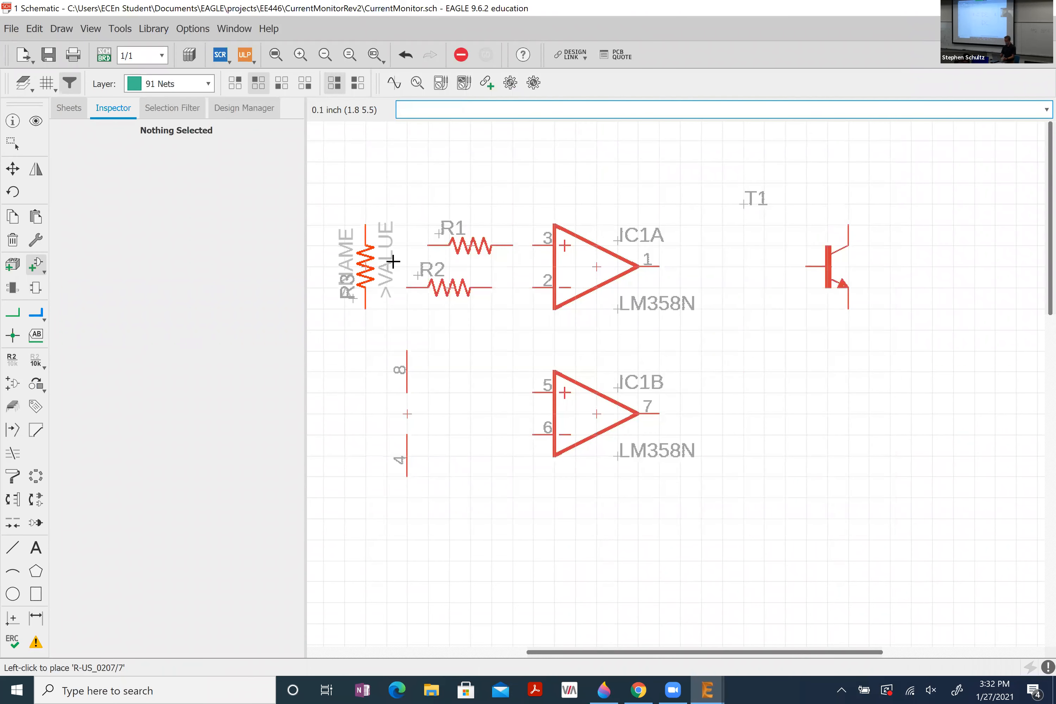
{"action": "left_click", "coordinate": [848, 390]}
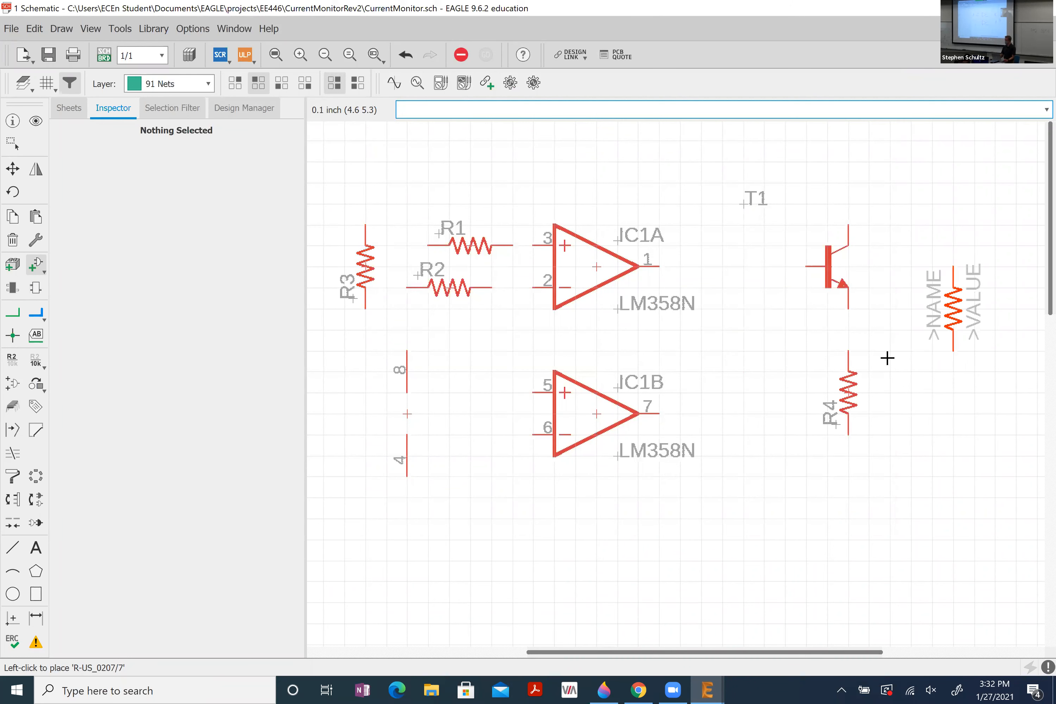
{"action": "right_click", "coordinate": [805, 333]}
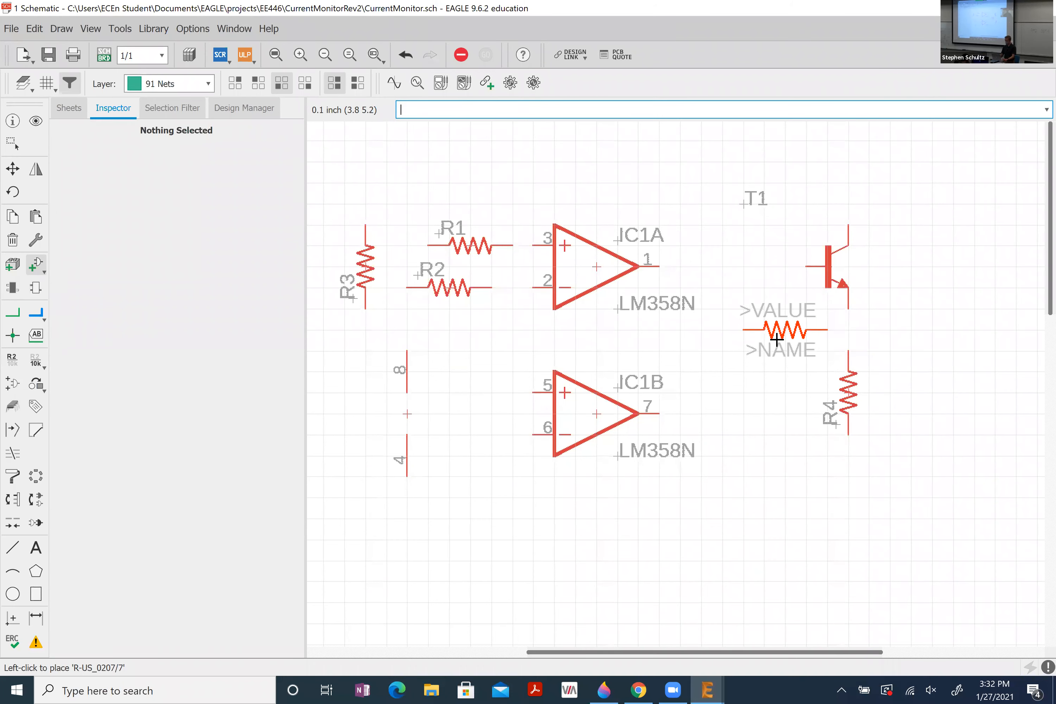
{"action": "key", "text": "Escape"}
{"action": "key", "text": "Escape"}
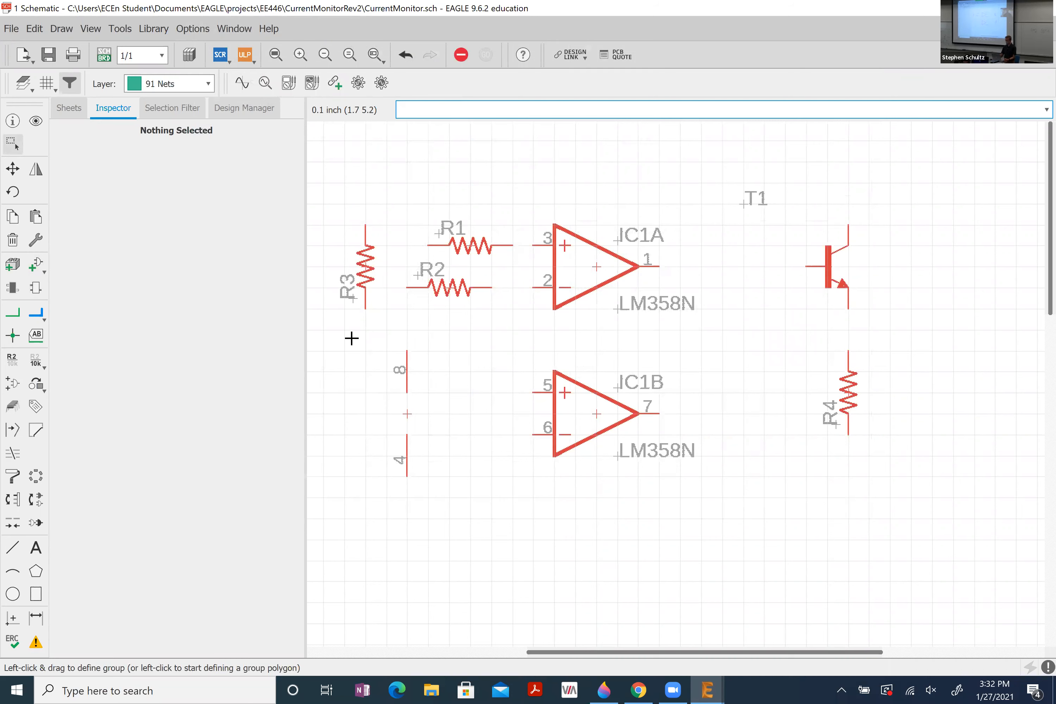
- Move IC1B and the power gate together straight down to Y 4.1, away from the IC1A circuit
{"action": "left_click_drag", "start_coordinate": [343, 335], "coordinate": [759, 516]}
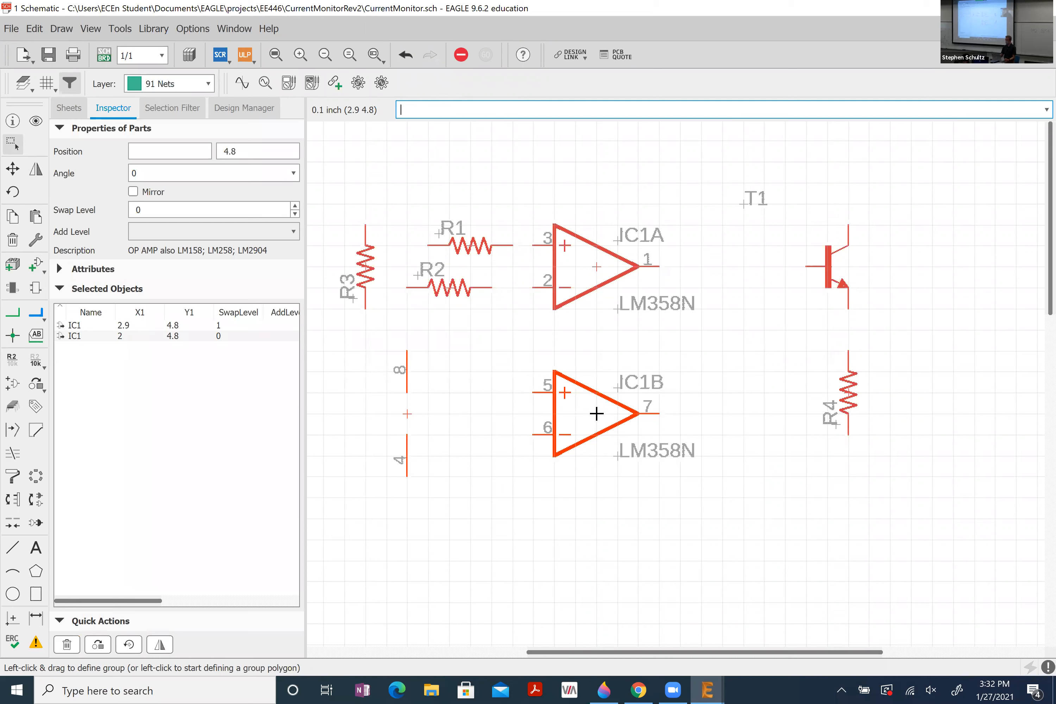
{"action": "left_click_drag", "start_coordinate": [590, 414], "coordinate": [561, 444]}
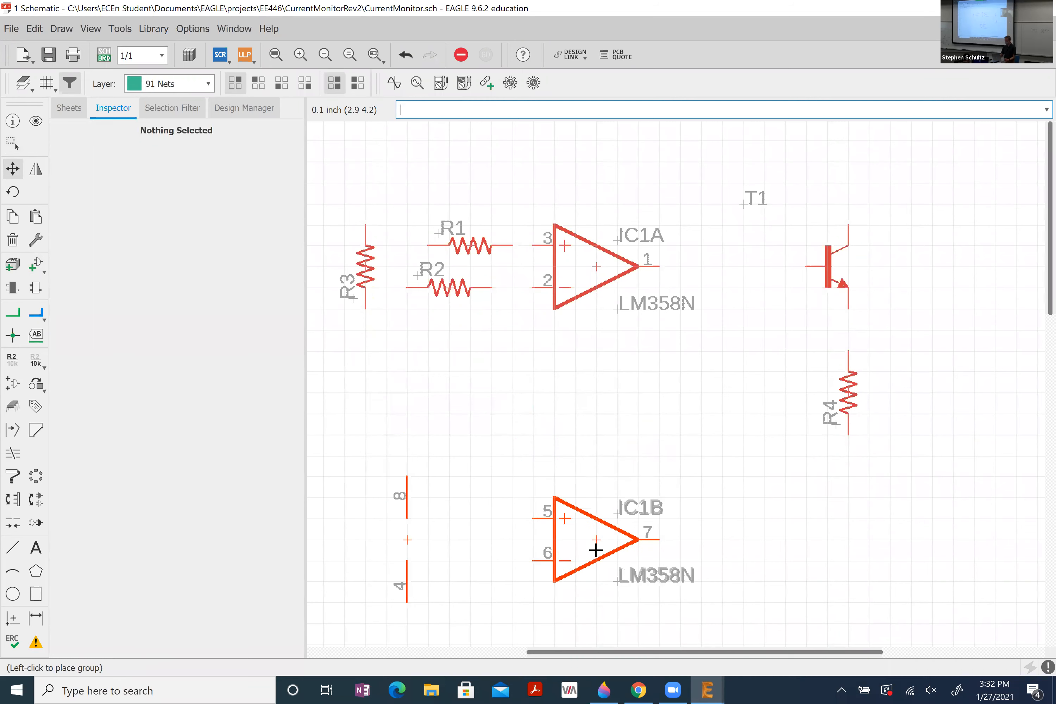
{"action": "left_click", "coordinate": [610, 592]}
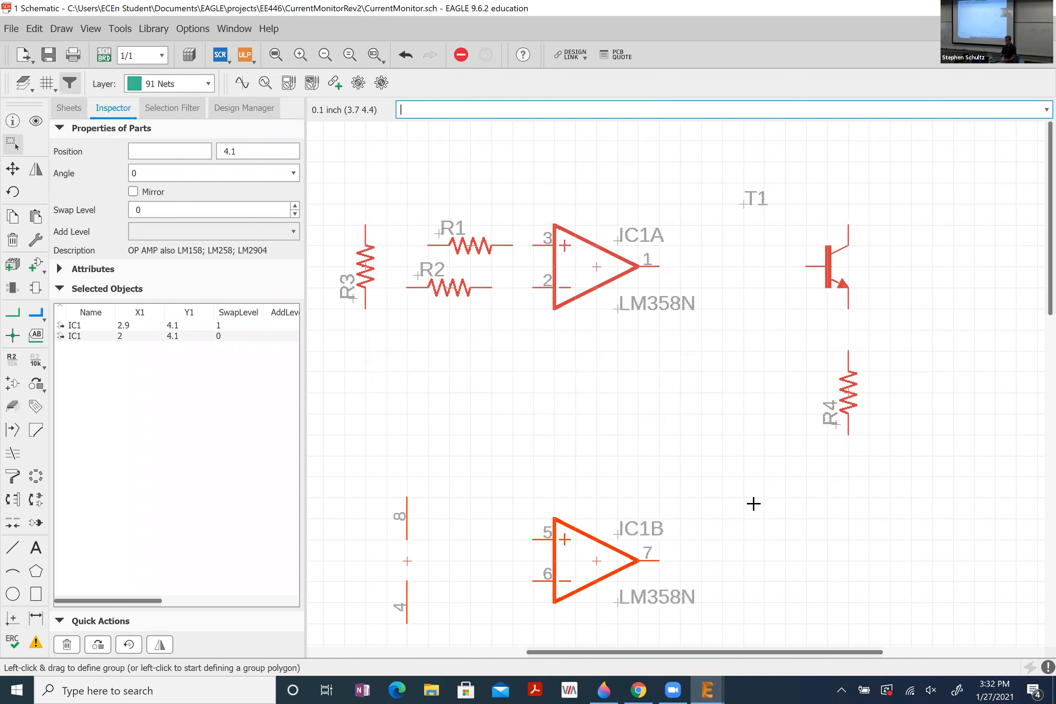
{"action": "left_click", "coordinate": [753, 504]}
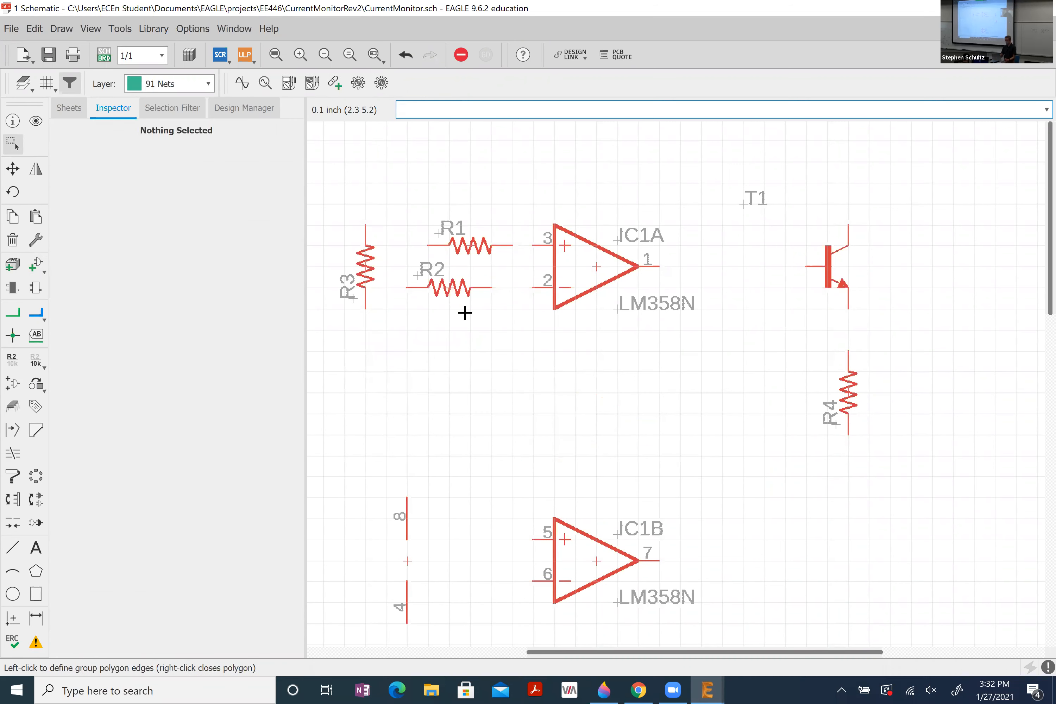
- Move R1 left to line up above R2 and shift R3 left to X 1.7
{"action": "left_click", "coordinate": [470, 246]}
{"action": "left_click", "coordinate": [449, 245]}
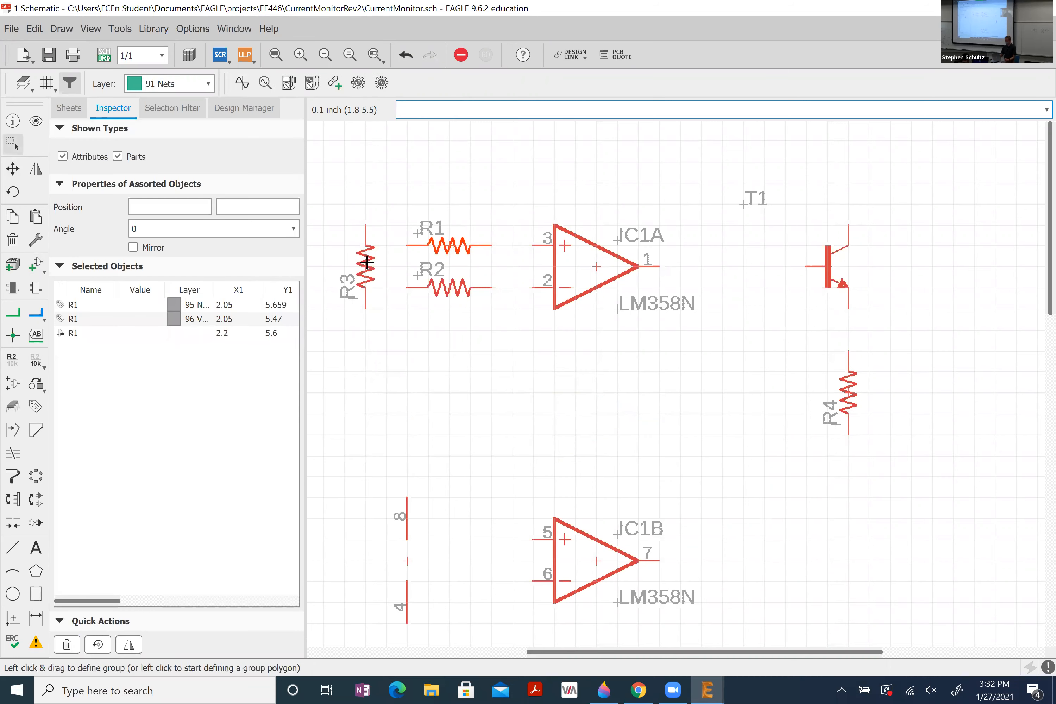
{"action": "left_click", "coordinate": [367, 262]}
{"action": "left_click", "coordinate": [347, 262]}
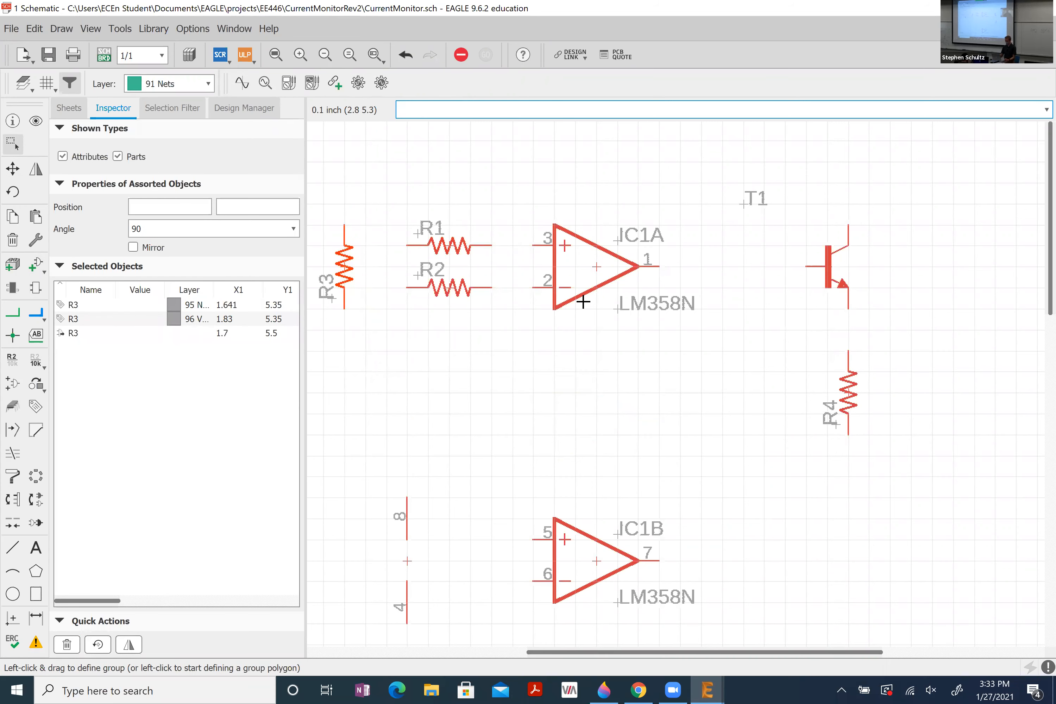
- Move the T1 name label to position 4.1, 5.5, directly beside the transistor symbol
{"action": "scroll", "coordinate": [582, 301], "scroll_direction": "down", "scroll_amount": 2}
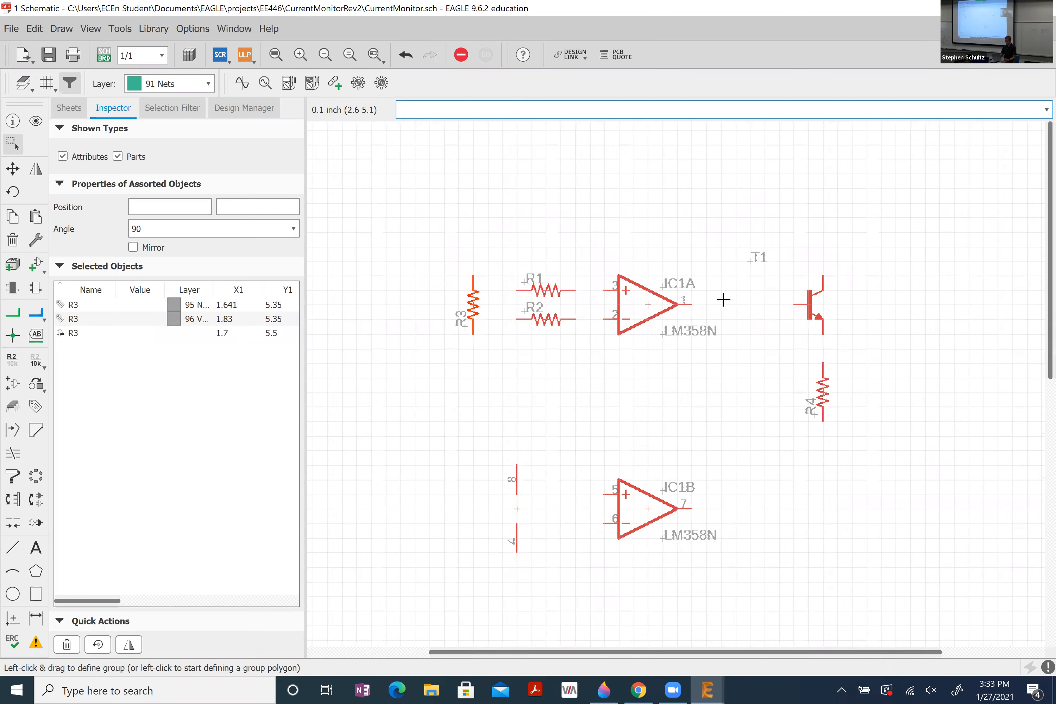
{"action": "scroll", "coordinate": [751, 262], "scroll_direction": "up", "scroll_amount": 2}
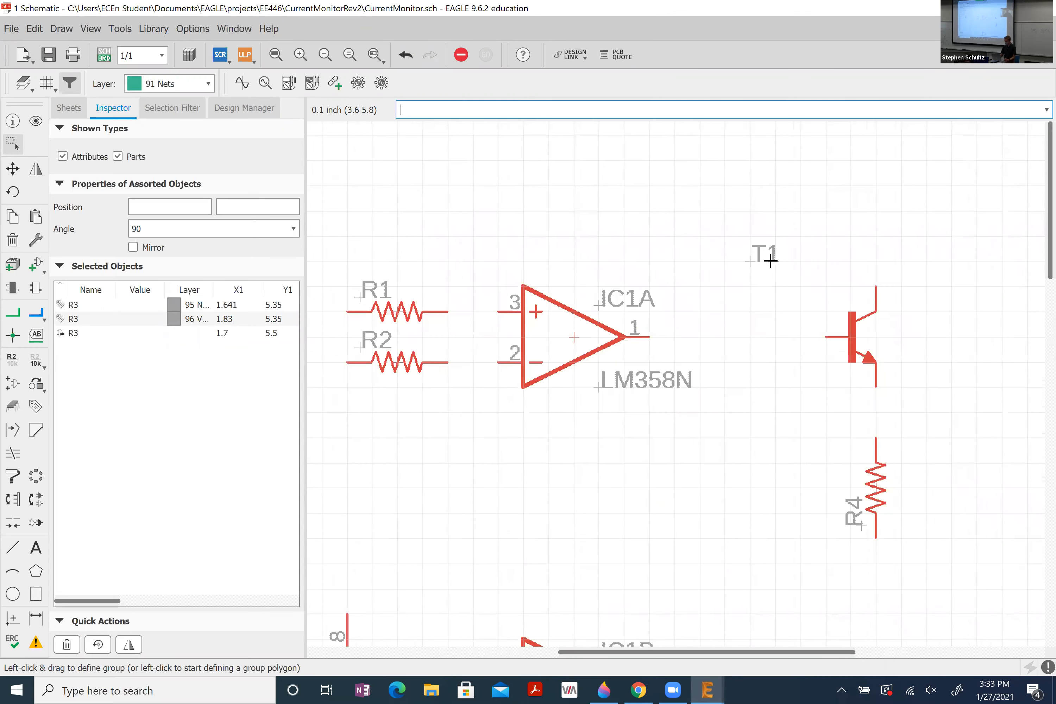
{"action": "left_click", "coordinate": [748, 261]}
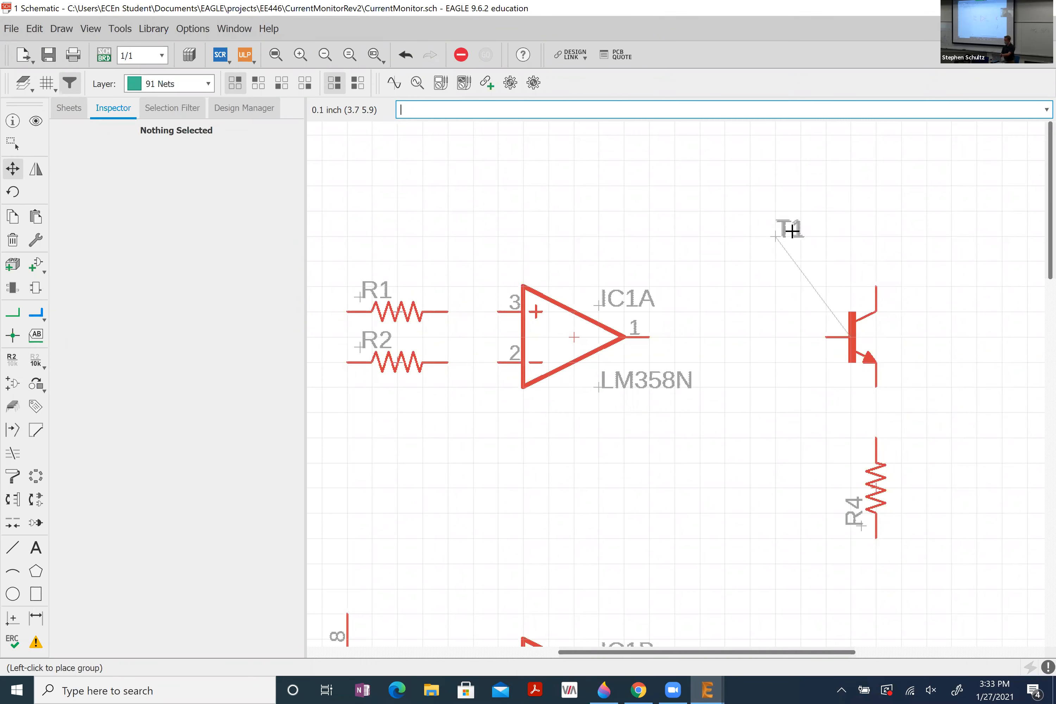
{"action": "left_click", "coordinate": [874, 336]}
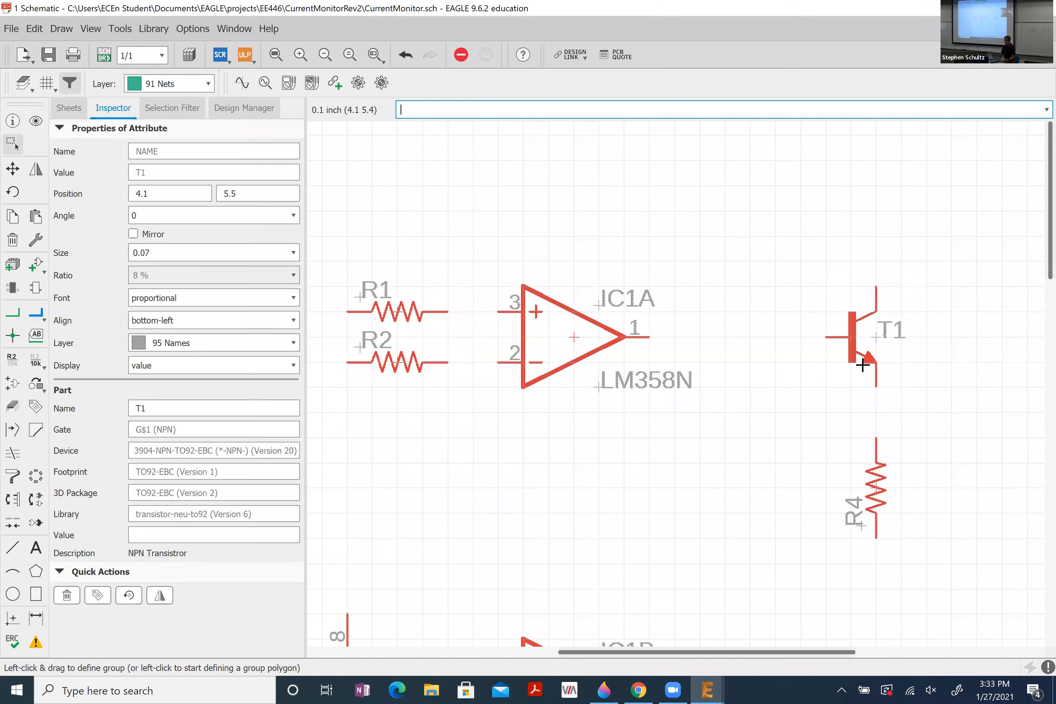
{"action": "scroll", "coordinate": [892, 333], "scroll_direction": "down", "scroll_amount": 3}
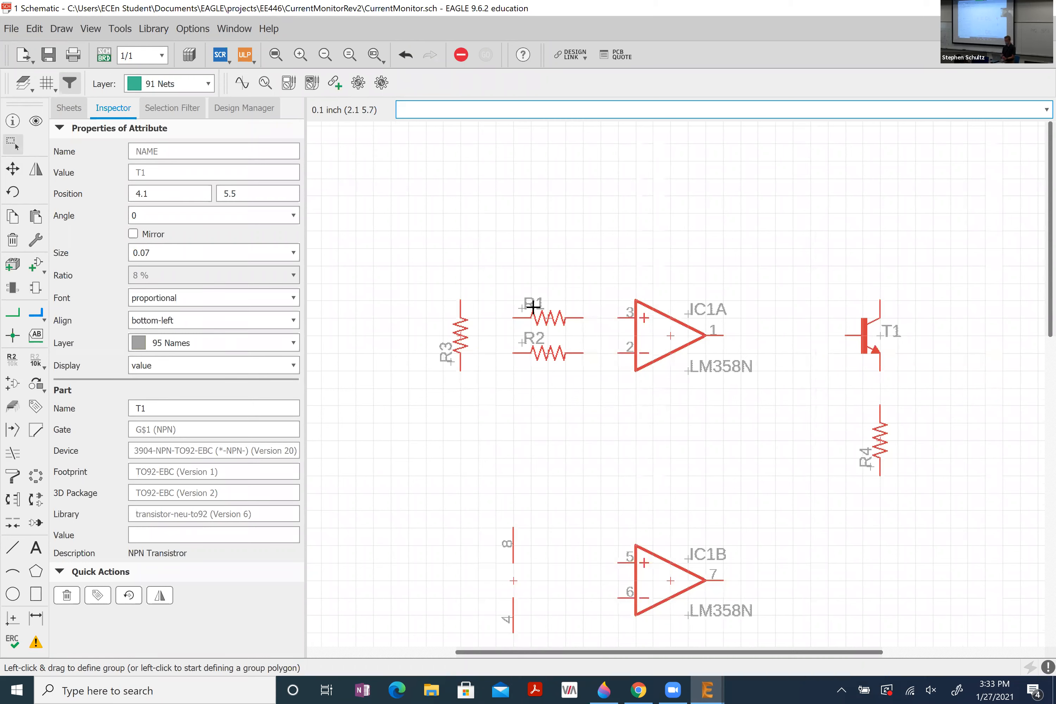
{"action": "left_click", "coordinate": [516, 120]}
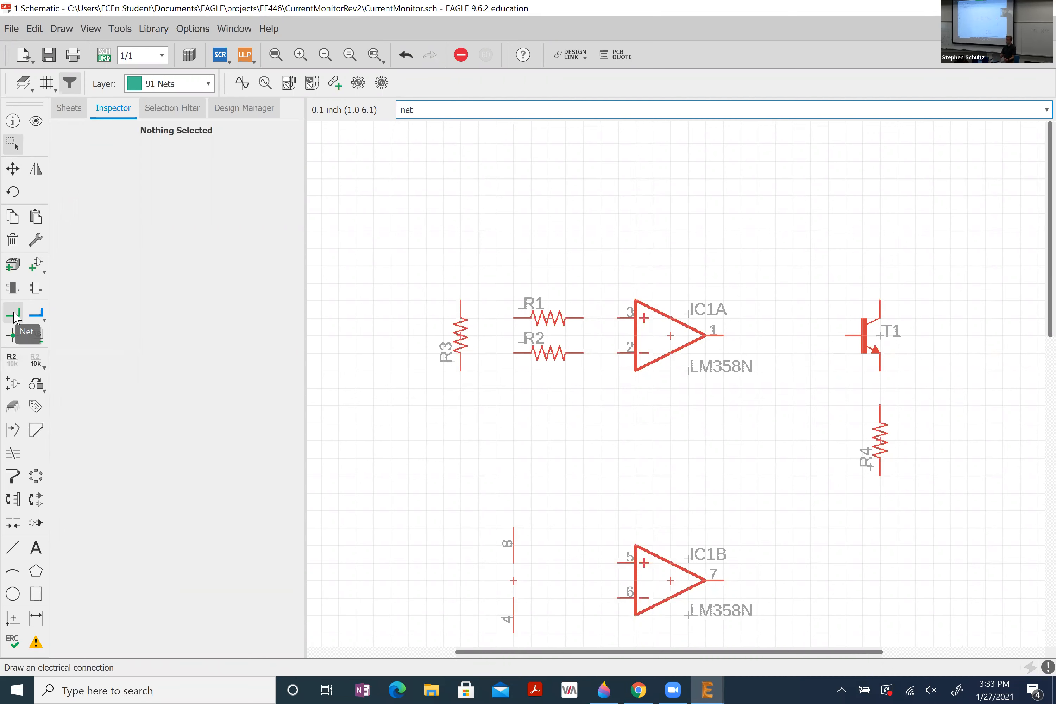
{"action": "key", "text": "Escape"}
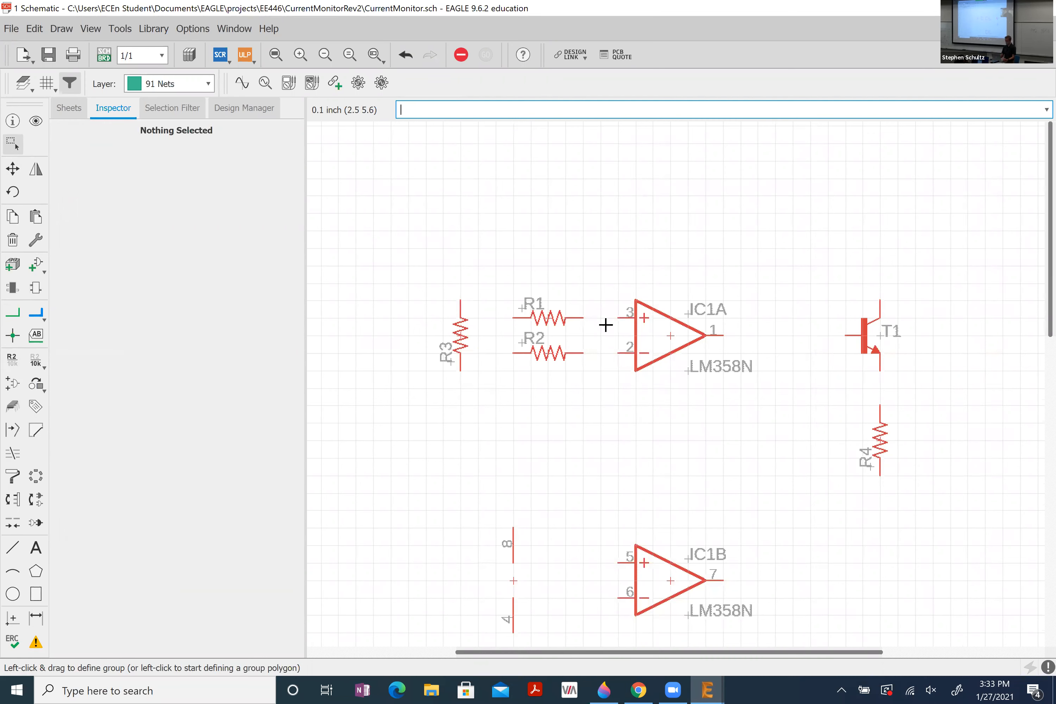
{"action": "scroll", "coordinate": [667, 336], "scroll_direction": "up", "scroll_amount": 2}
{"action": "scroll", "coordinate": [672, 334], "scroll_direction": "up", "scroll_amount": 5}
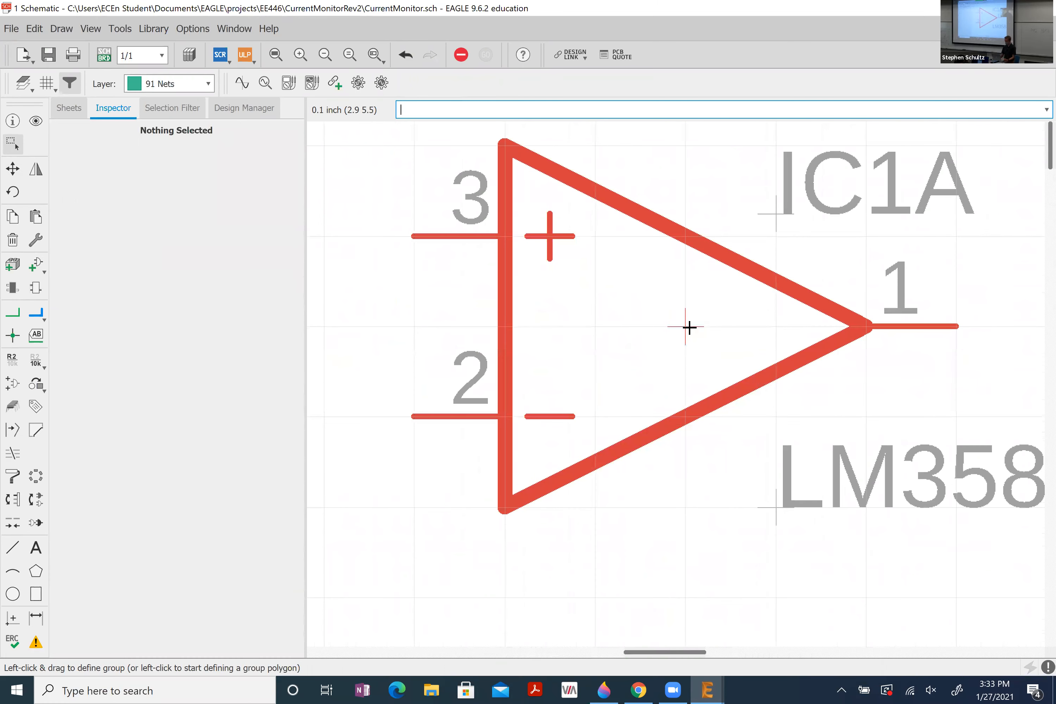
{"action": "scroll", "coordinate": [688, 327], "scroll_direction": "down", "scroll_amount": 5}
{"action": "scroll", "coordinate": [483, 313], "scroll_direction": "up", "scroll_amount": 4}
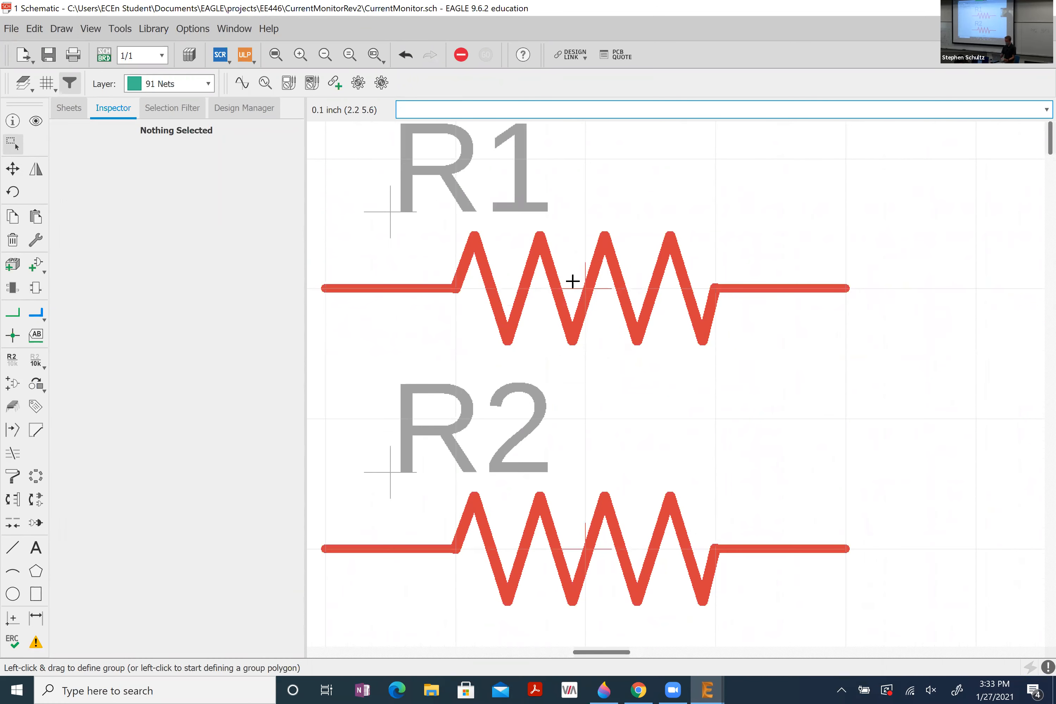
{"action": "mouse_move", "coordinate": [585, 288]}
{"action": "left_mouse_down"}
{"action": "mouse_move", "coordinate": [581, 239]}
{"action": "mouse_move", "coordinate": [601, 150]}
{"action": "mouse_move", "coordinate": [581, 294]}
{"action": "mouse_move", "coordinate": [580, 209]}
{"action": "mouse_move", "coordinate": [582, 294]}
{"action": "left_mouse_up"}
- Draw net wires from R1 to IC1A's non-inverting input pin 3 and from R2 to its inverting input pin 2
{"action": "scroll", "coordinate": [582, 294], "scroll_direction": "down", "scroll_amount": 4}
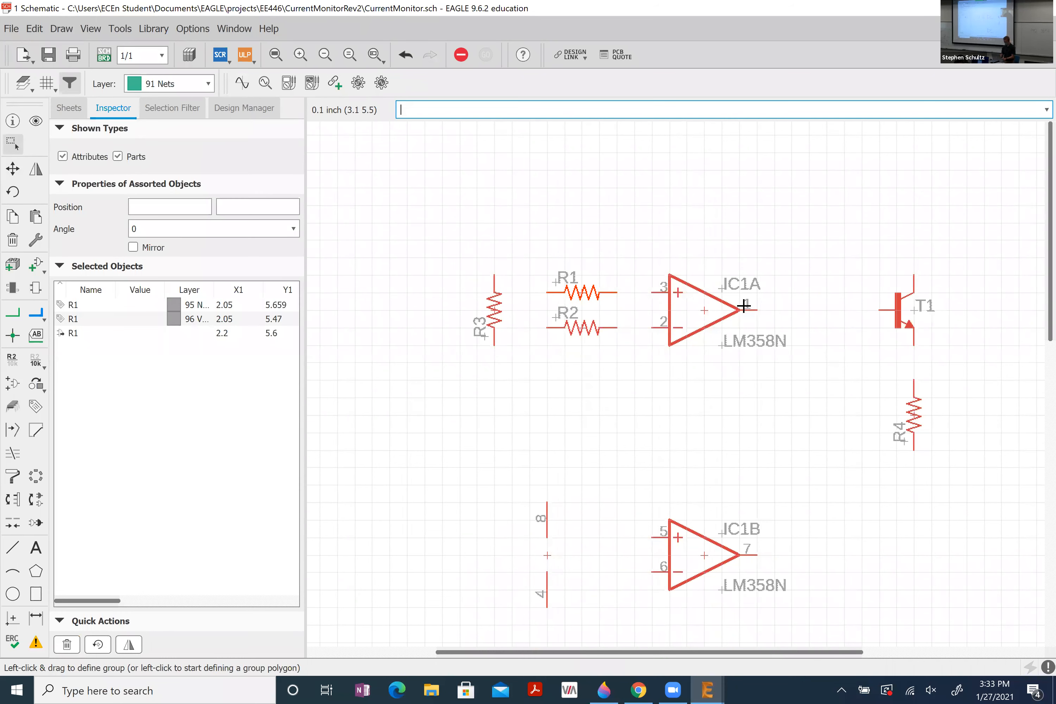
{"action": "key", "text": "Return"}
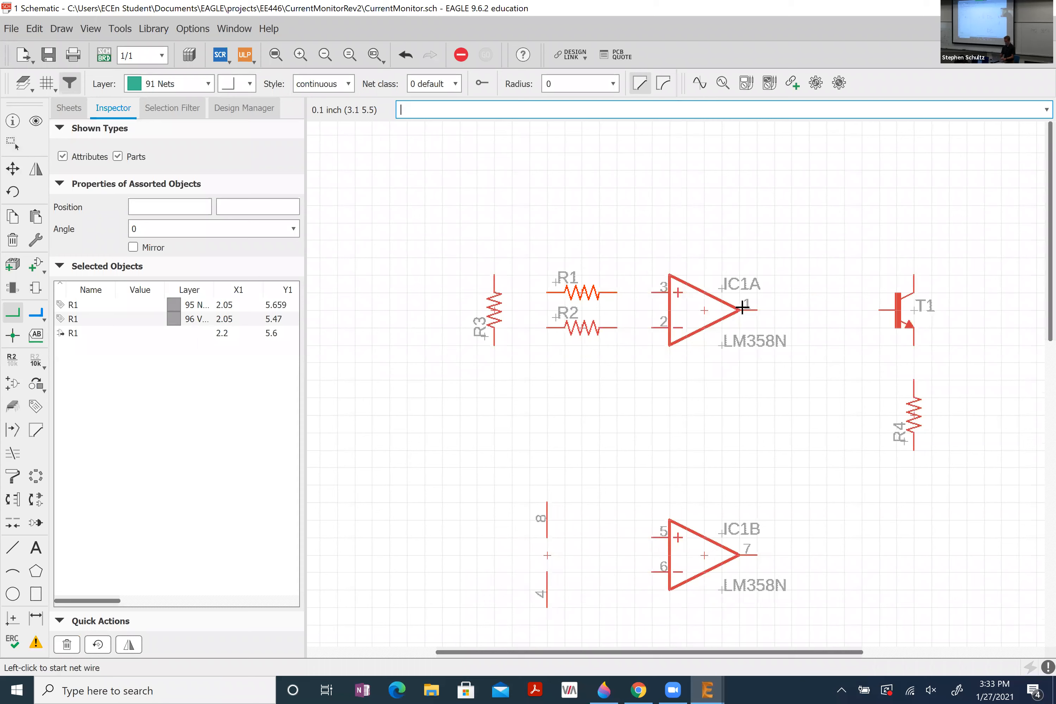
{"action": "left_click", "coordinate": [617, 292]}
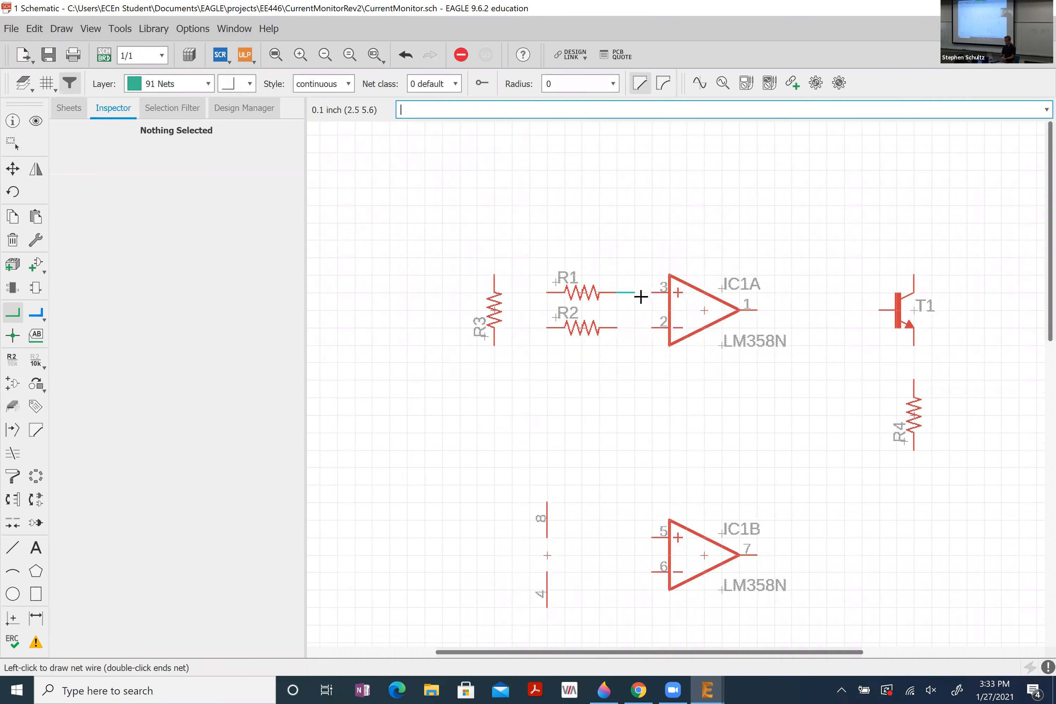
{"action": "left_click", "coordinate": [650, 292]}
{"action": "left_click", "coordinate": [618, 328]}
{"action": "left_click", "coordinate": [650, 328]}
- Connect R2's free end to R3's lower end and R1's free end to R3's upper end with net wires
{"action": "left_click", "coordinate": [546, 328]}
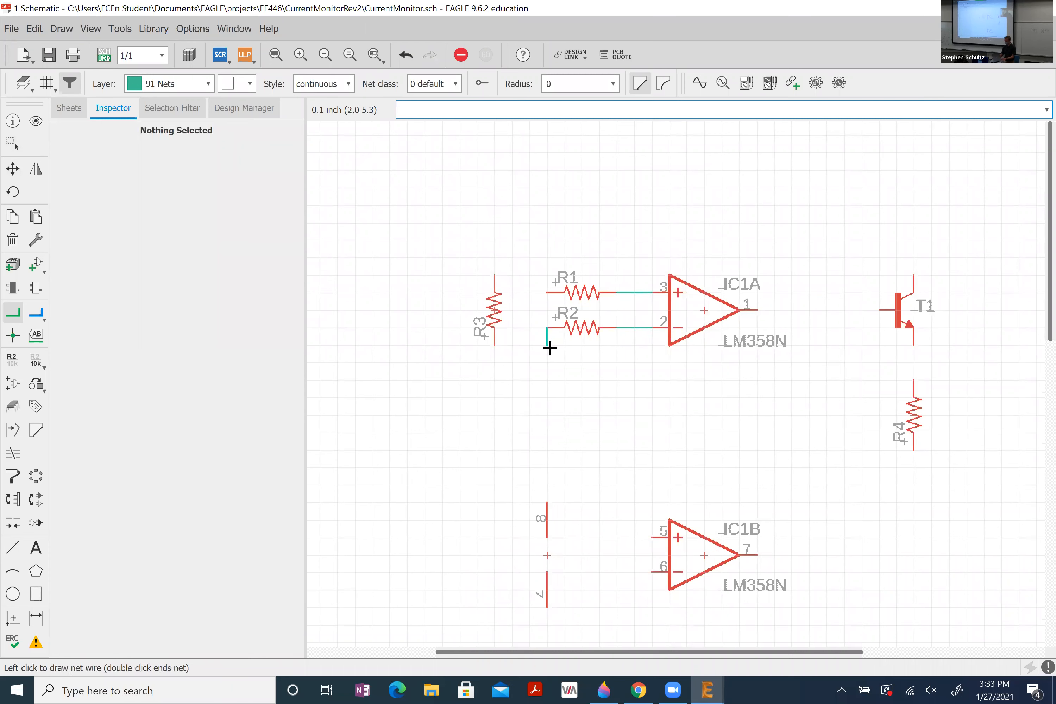
{"action": "left_click", "coordinate": [494, 346]}
{"action": "left_click", "coordinate": [547, 292]}
{"action": "left_click", "coordinate": [496, 274]}
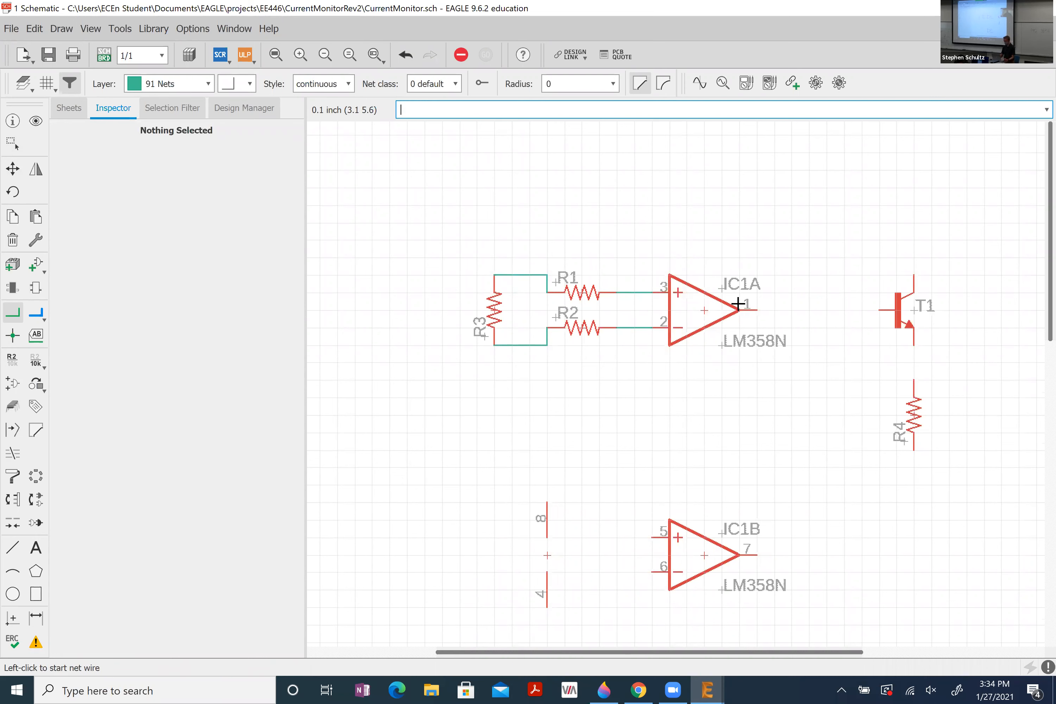
- Wire IC1A's output pin 1 to T1's base and T1's emitter to the upper end of R4
{"action": "left_click", "coordinate": [757, 310]}
{"action": "left_click", "coordinate": [879, 310]}
{"action": "left_click", "coordinate": [914, 346]}
{"action": "left_click", "coordinate": [914, 380]}
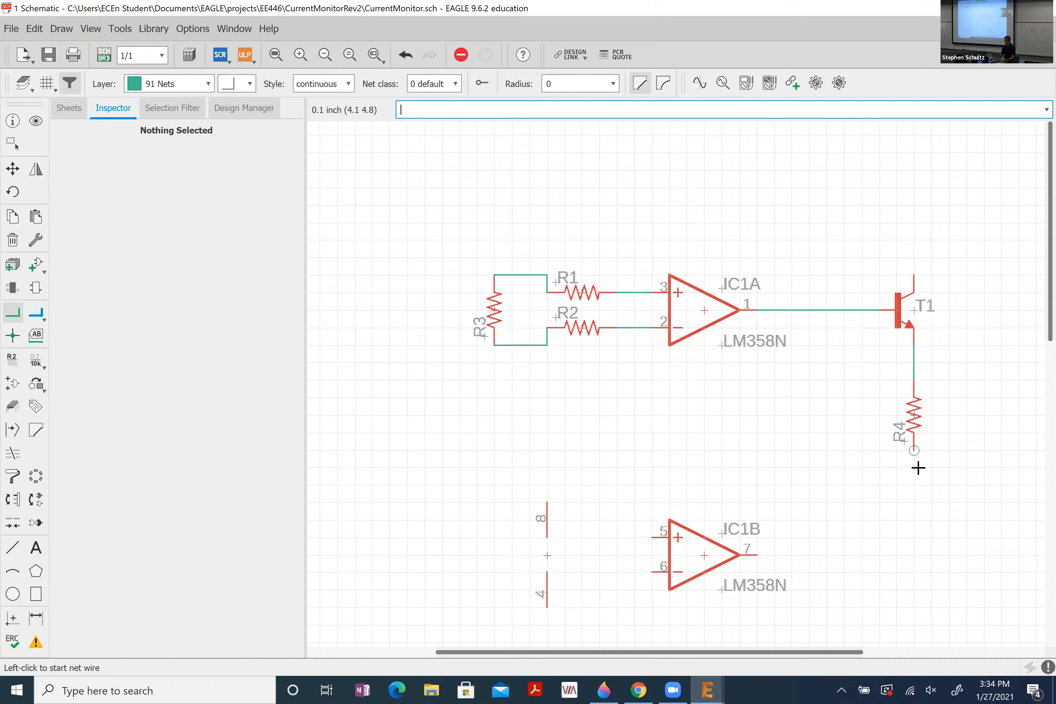
- Draw a short open-ended net from R4's lower end, running down and then right to about 4.3, 4.6
{"action": "left_click", "coordinate": [915, 451]}
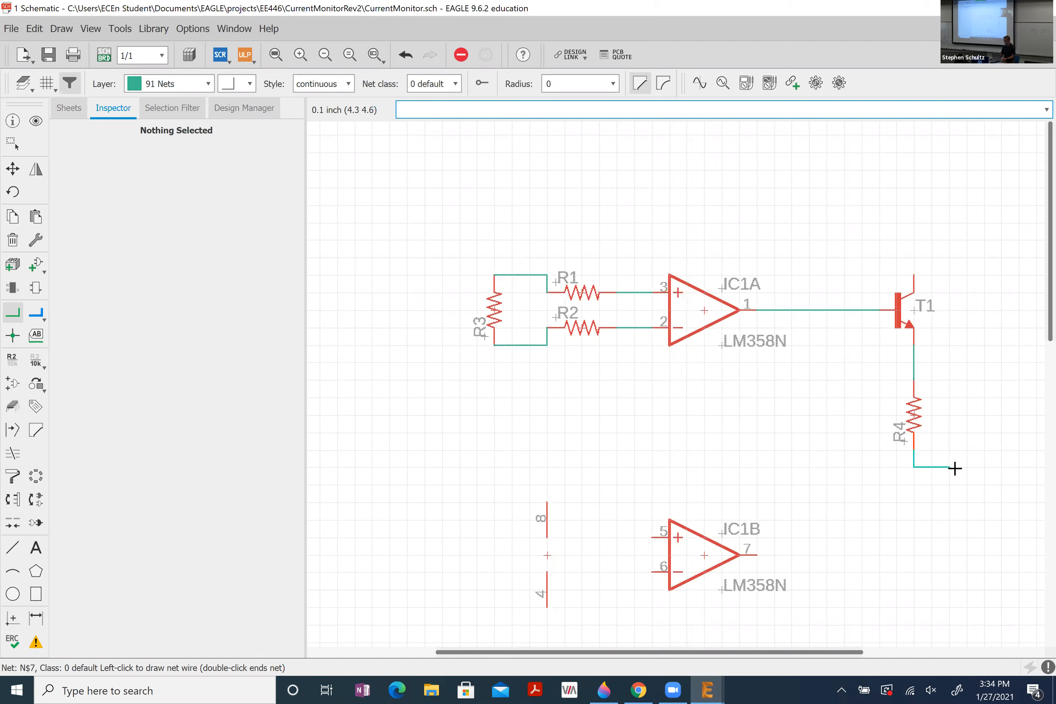
{"action": "left_click", "coordinate": [954, 472]}
{"action": "key", "text": "Escape"}
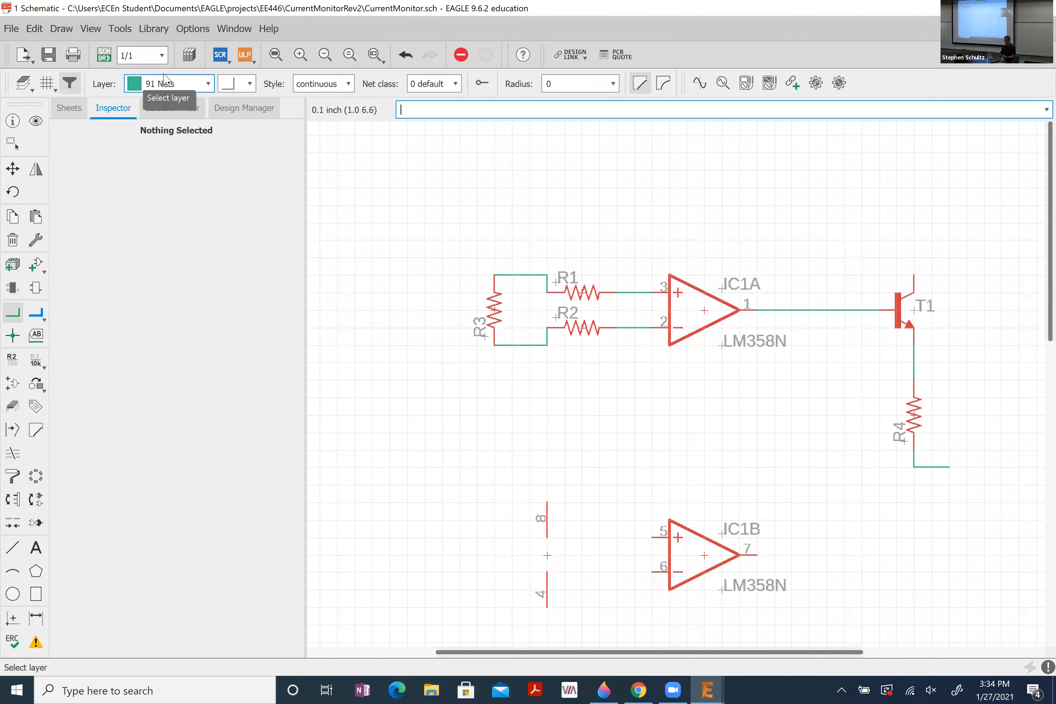
- Route a net from T1's collector over the op-amp and down onto the net between R1 and IC1A pin 3
{"action": "left_click", "coordinate": [913, 275]}
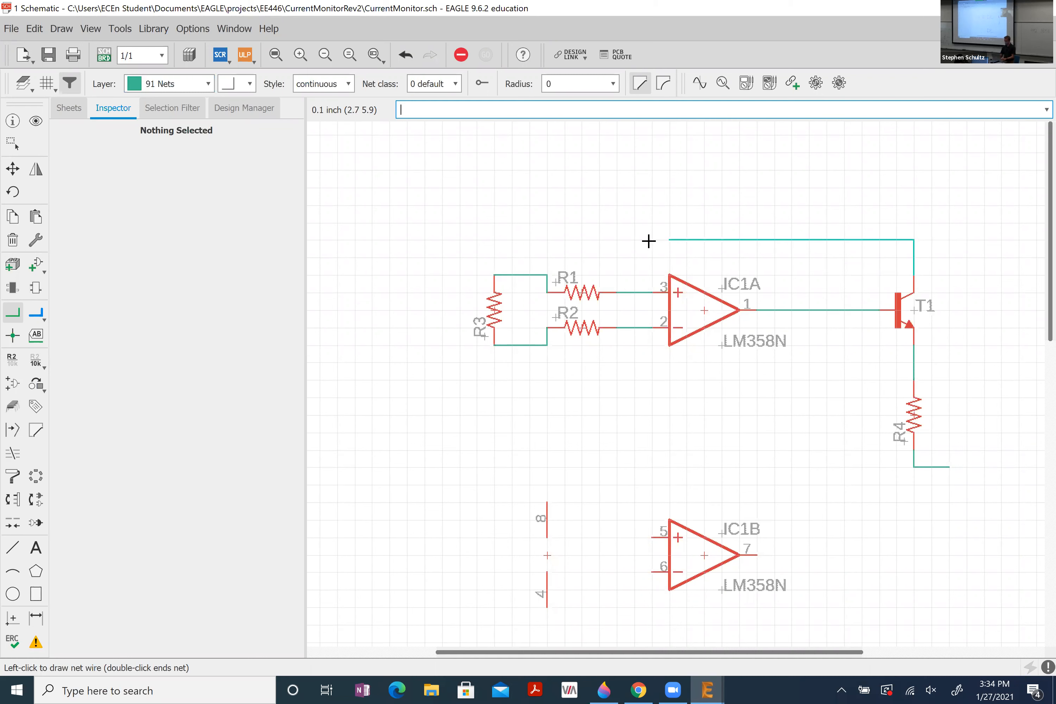
{"action": "left_click", "coordinate": [636, 243]}
{"action": "left_click", "coordinate": [637, 292]}
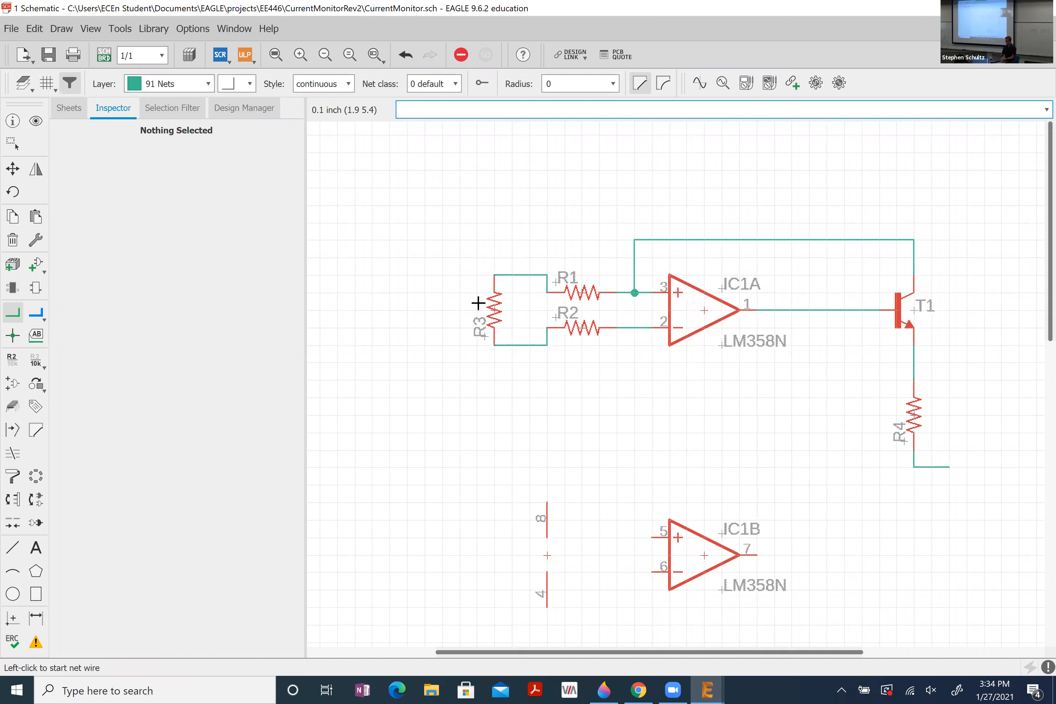
- Add short open-ended nets extending left from R3's upper and lower ends
{"action": "left_click", "coordinate": [462, 275]}
{"action": "left_click", "coordinate": [493, 275]}
{"action": "left_click", "coordinate": [464, 347]}
{"action": "left_click", "coordinate": [494, 346]}
- Add short bent nets to the op-amp power gate, leading left from pin 8 and right from pin 4
{"action": "left_click", "coordinate": [512, 488]}
{"action": "left_click", "coordinate": [547, 502]}
{"action": "left_click", "coordinate": [581, 625]}
{"action": "left_click", "coordinate": [547, 608]}
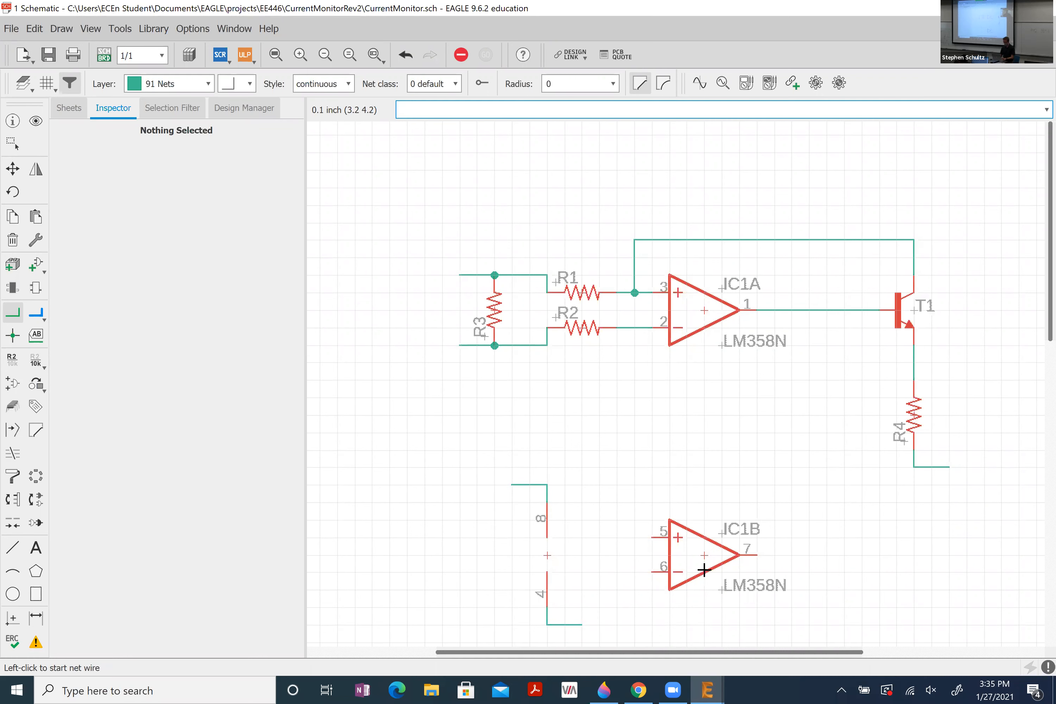
{"action": "key", "text": "Escape"}
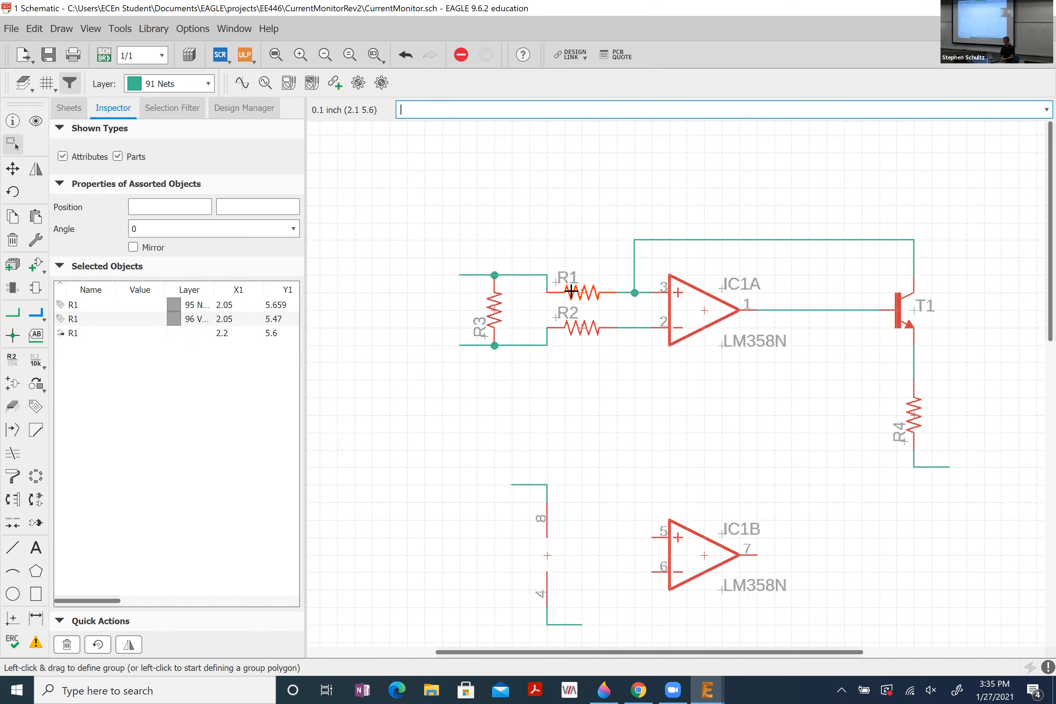
{"action": "scroll", "coordinate": [572, 291], "scroll_direction": "up", "scroll_amount": 5}
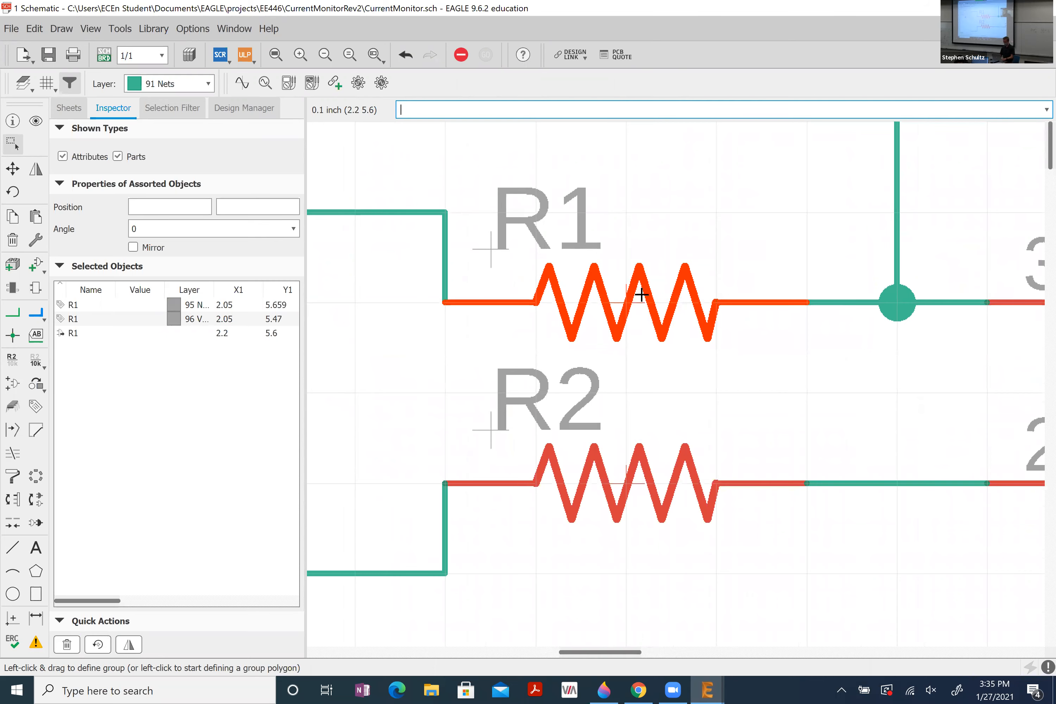
{"action": "scroll", "coordinate": [590, 301], "scroll_direction": "down", "scroll_amount": 5}
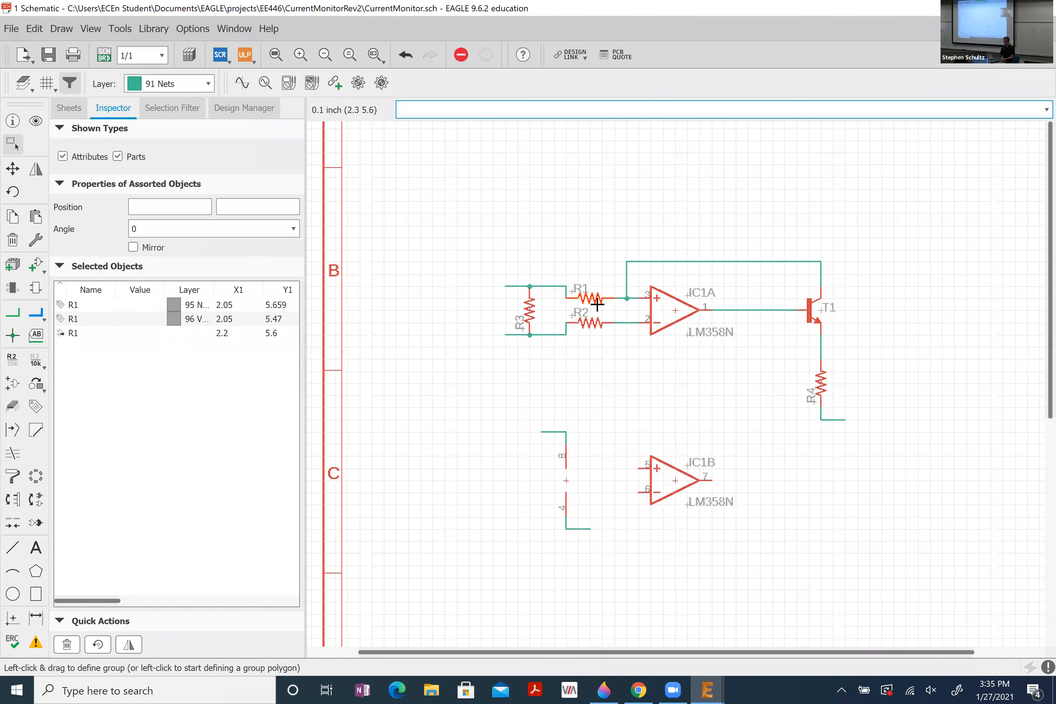
{"action": "scroll", "coordinate": [596, 305], "scroll_direction": "up", "scroll_amount": 3}
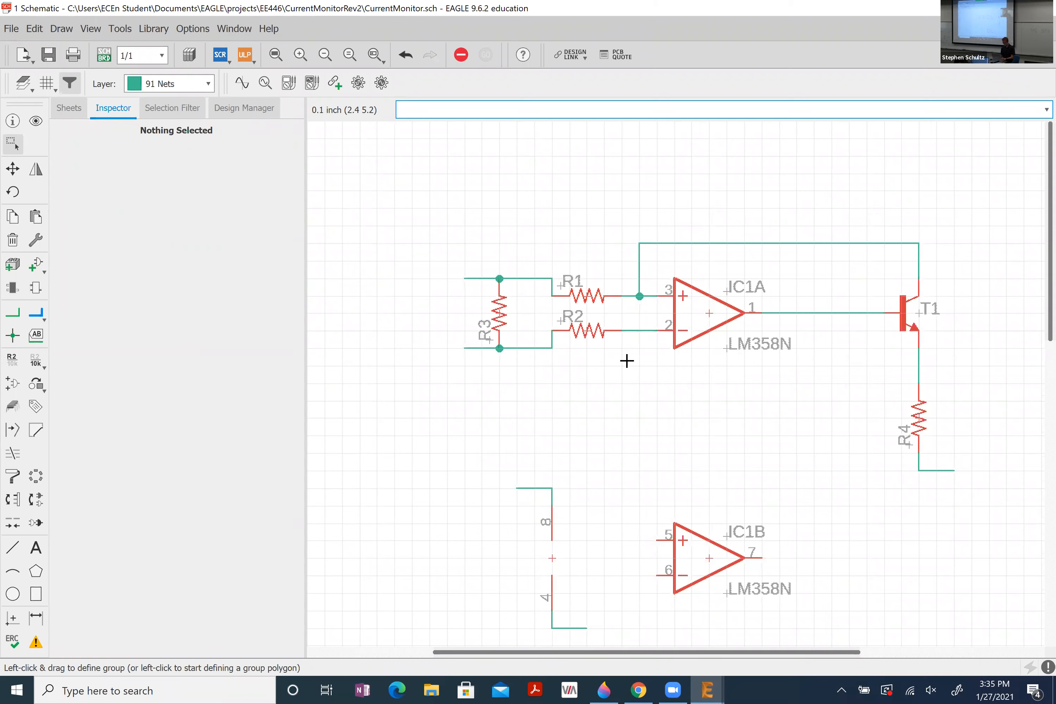
- Name the net stub below R4 GND and place its label on the wire
{"action": "type", "text": "name"}
{"action": "key", "text": "Return"}
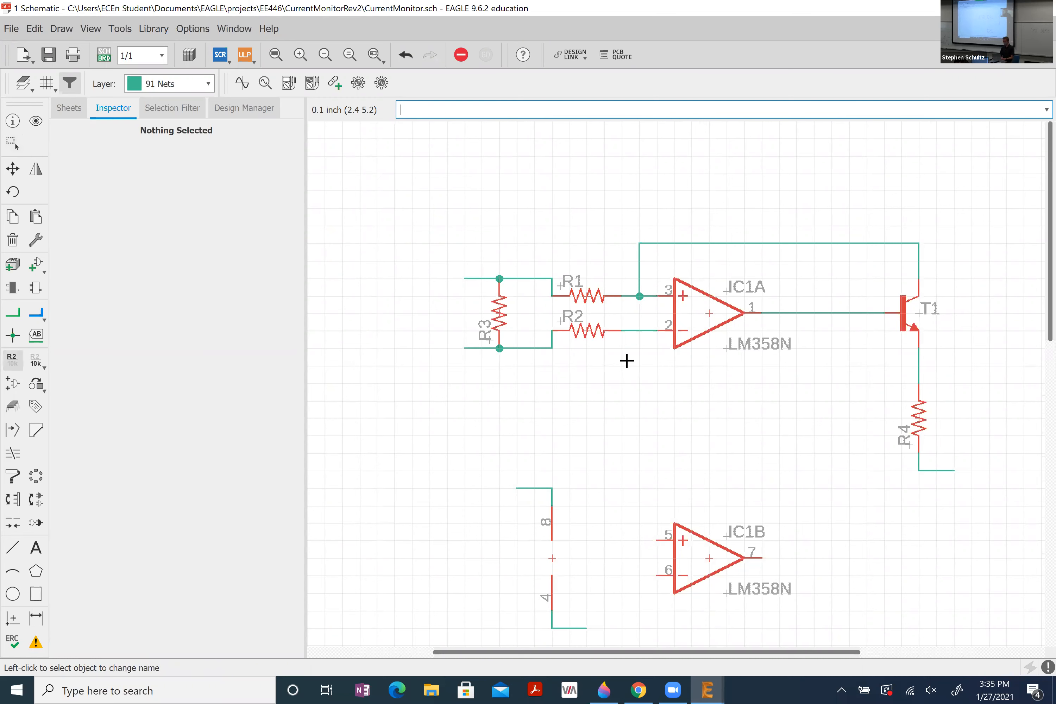
{"action": "scroll", "coordinate": [503, 363], "scroll_direction": "down", "scroll_amount": 2}
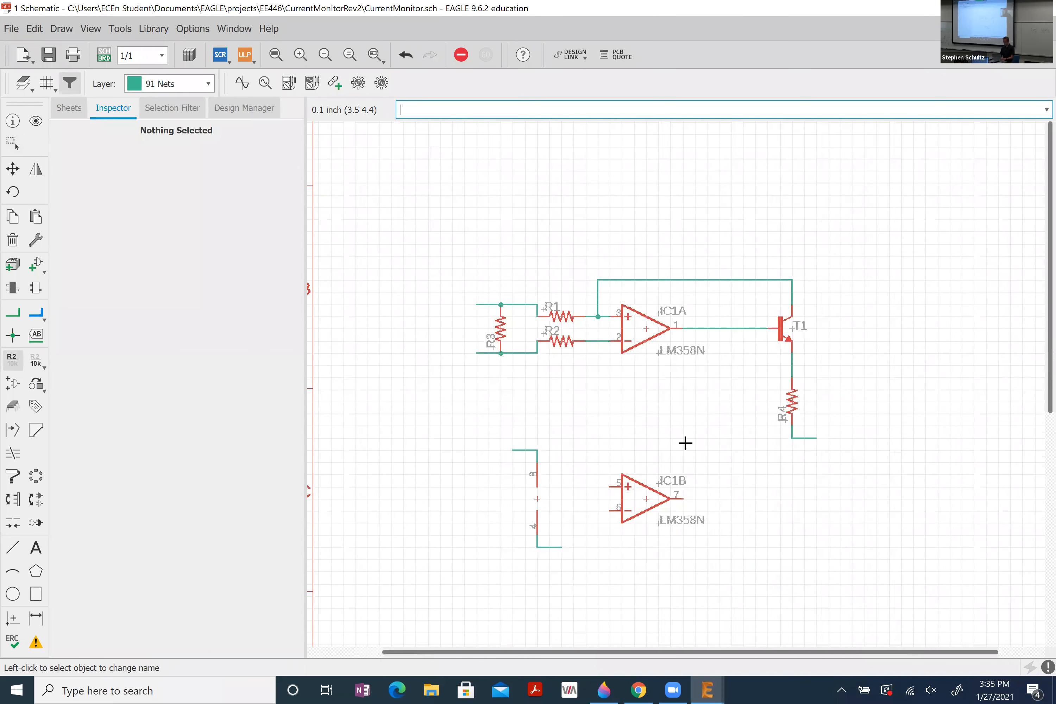
{"action": "left_click", "coordinate": [803, 438]}
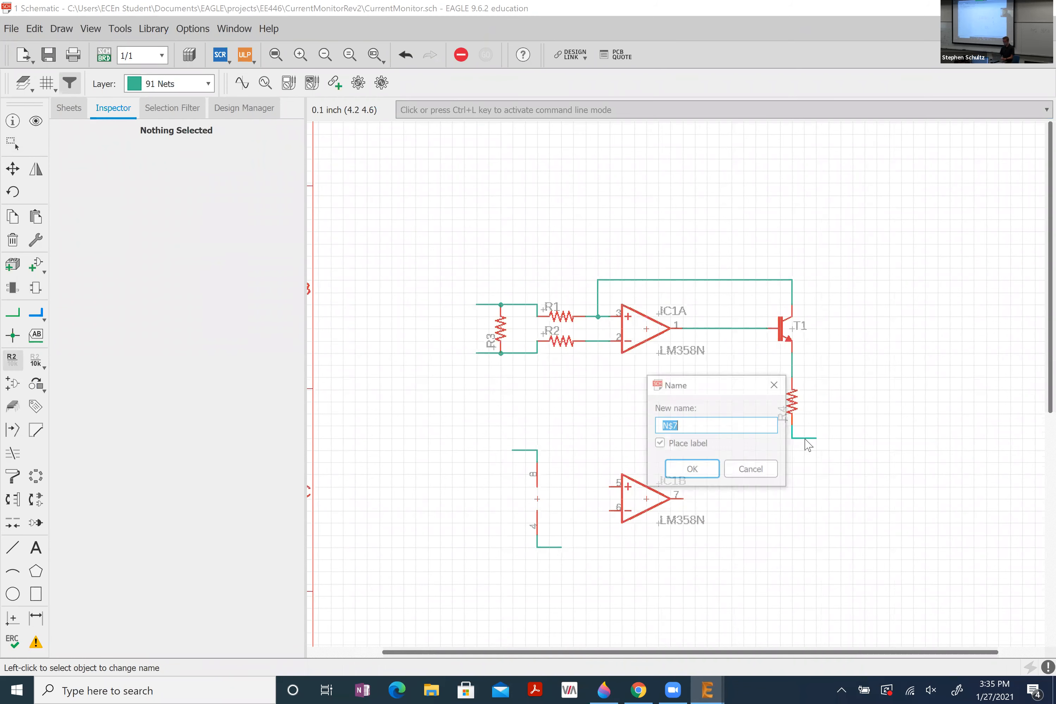
{"action": "type", "text": "GND"}
{"action": "key", "text": "Return"}
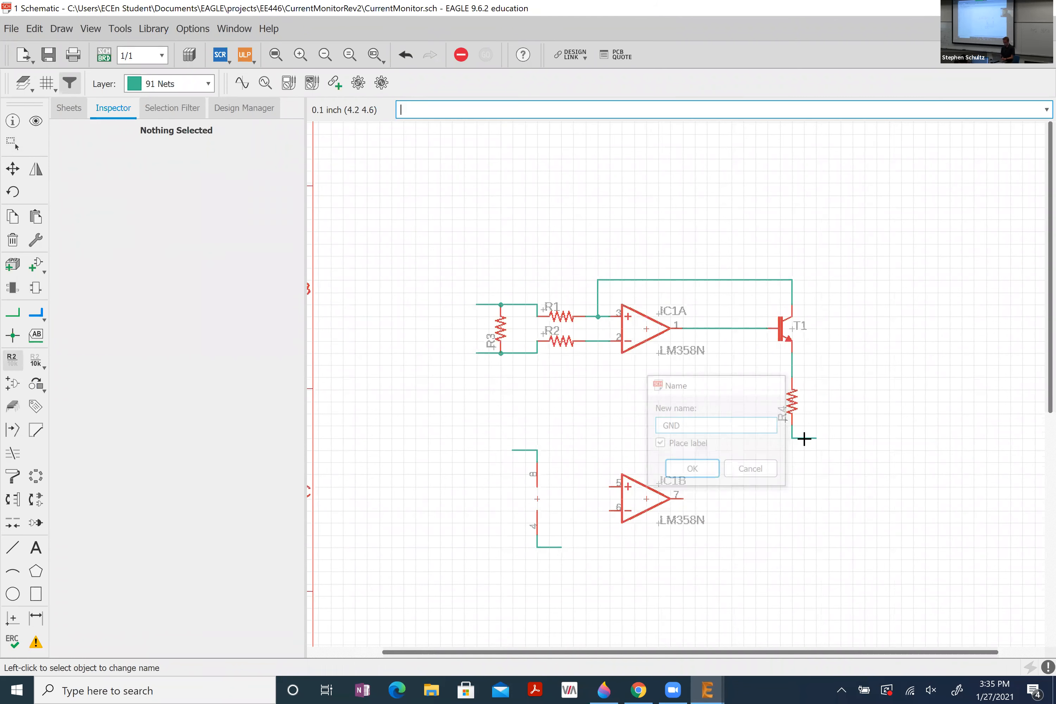
{"action": "left_click", "coordinate": [793, 437]}
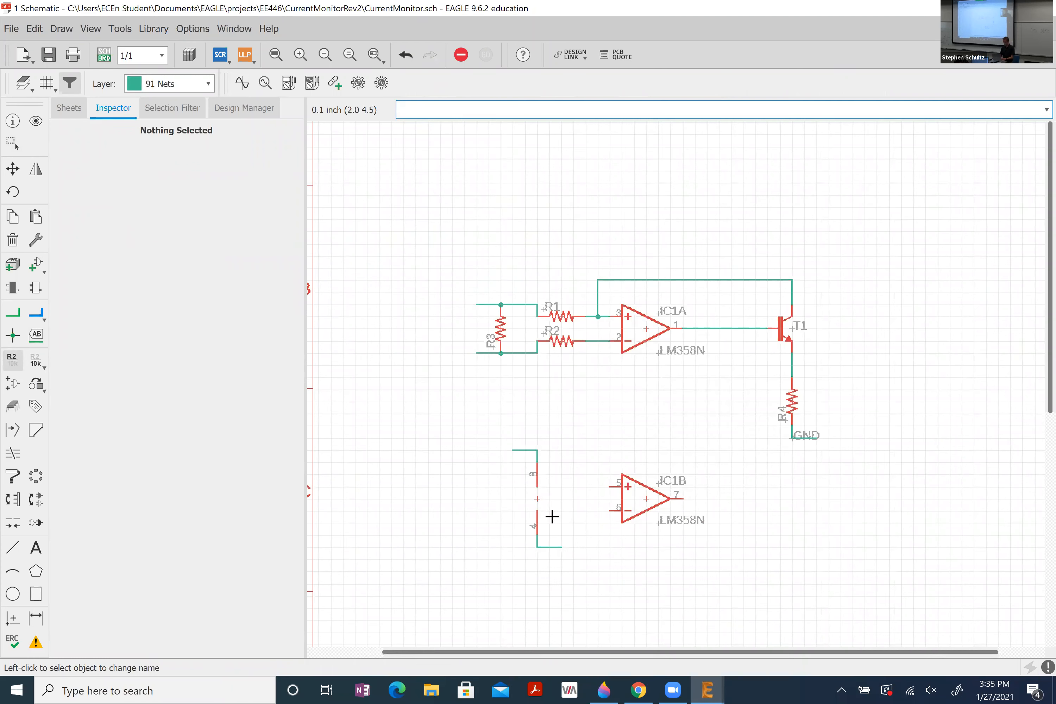
- Name the power gate's pin 4 net GND, connect it to the existing GND net and place its label
{"action": "left_click", "coordinate": [551, 547]}
{"action": "type", "text": "GND"}
{"action": "key", "text": "Return"}
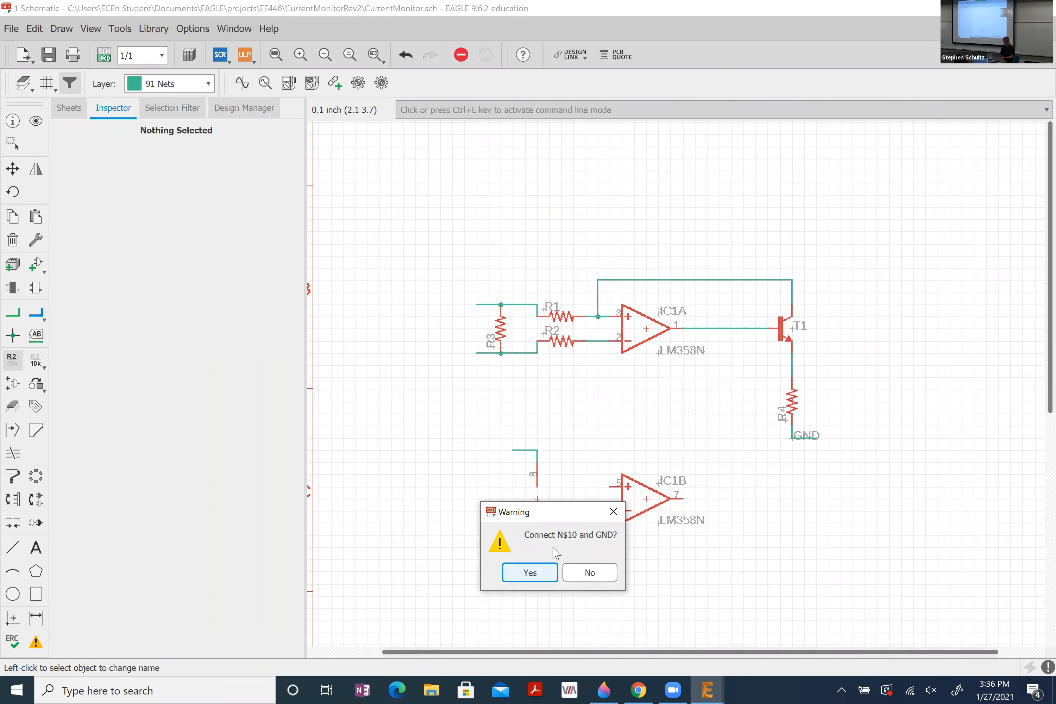
{"action": "key", "text": "Return"}
{"action": "left_click", "coordinate": [538, 545]}
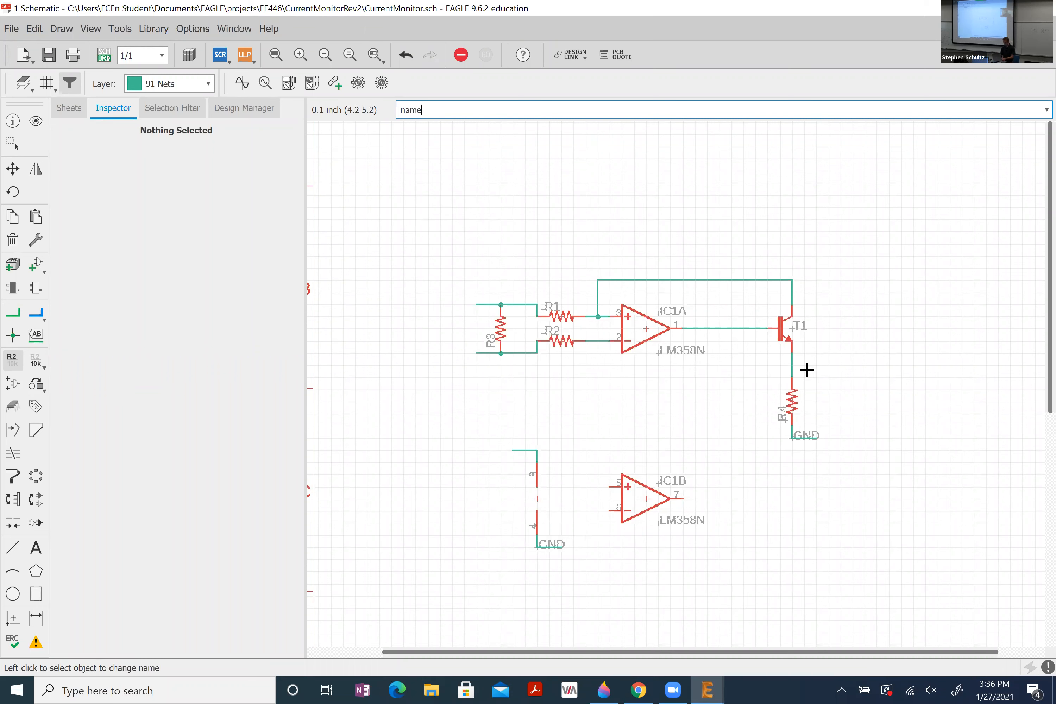
- Draw a short output net to the right from the wire between T1's emitter and R4
{"action": "key", "text": "Escape"}
{"action": "type", "text": "net"}
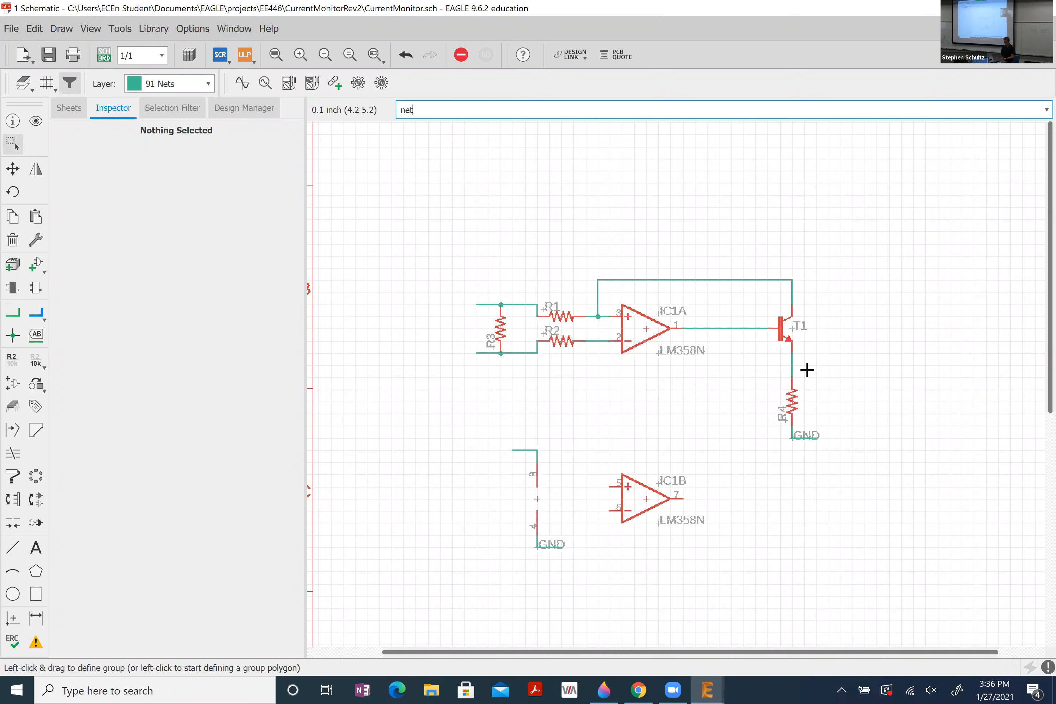
{"action": "key", "text": "Return"}
{"action": "left_click", "coordinate": [794, 365]}
{"action": "double_click", "coordinate": [814, 366]}
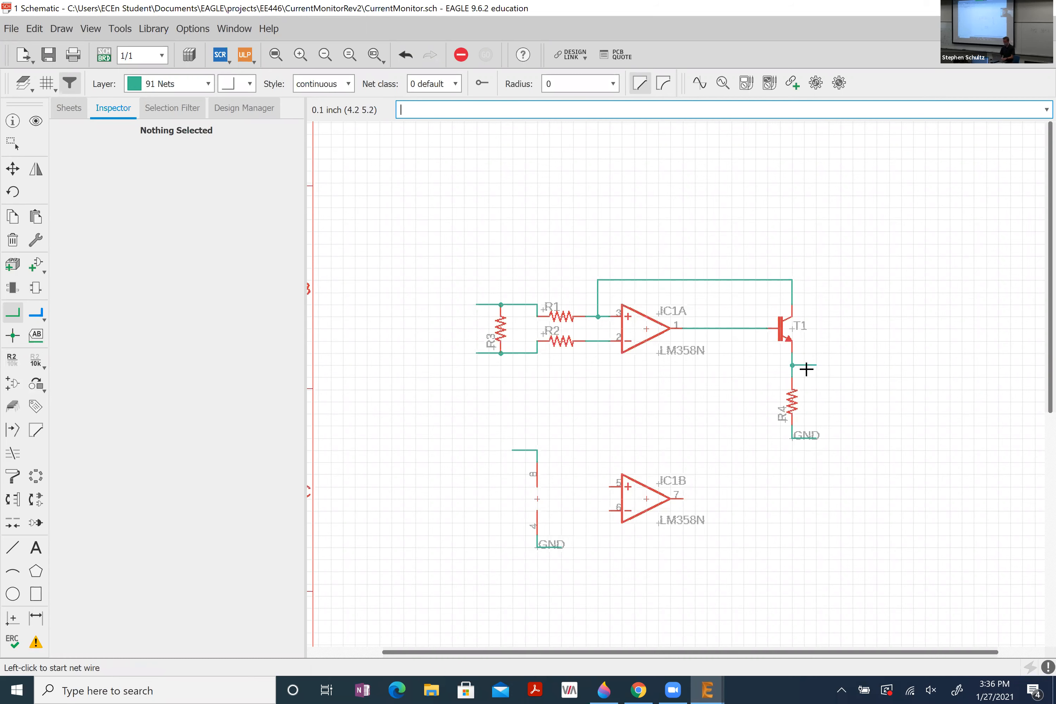
{"action": "key", "text": "Escape"}
- Check the hand-drawn LM358 and 2N3904 circuit in Paint 3D, and return to the EAGLE schematic
{"action": "key", "text": "alt+Tab"}
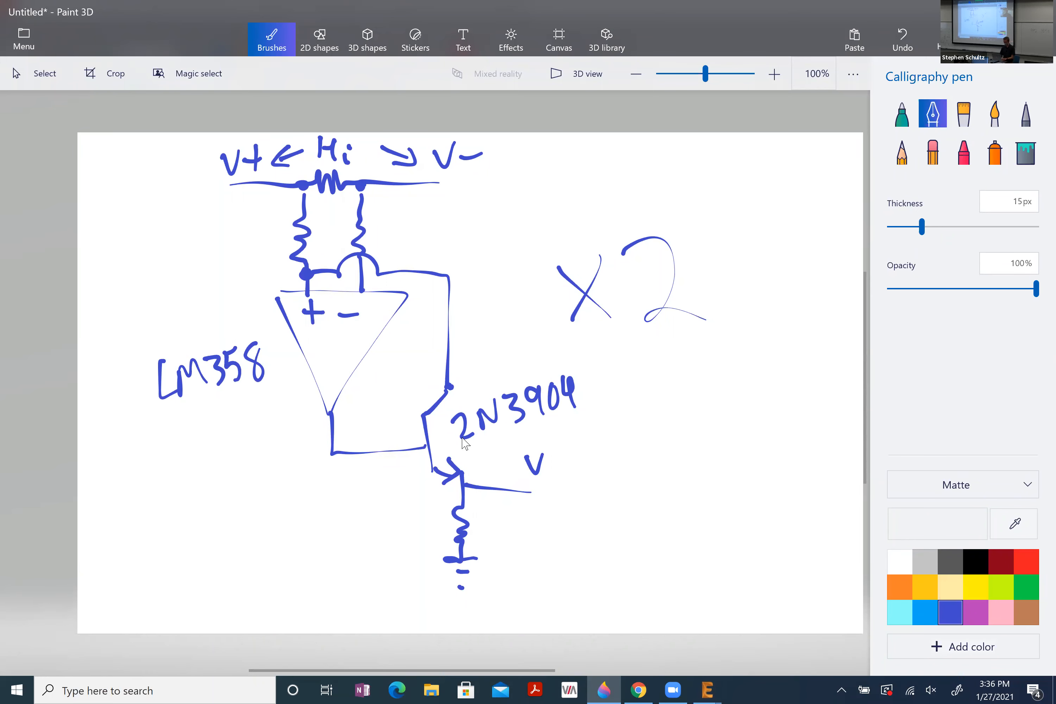
{"action": "key", "text": "alt"}
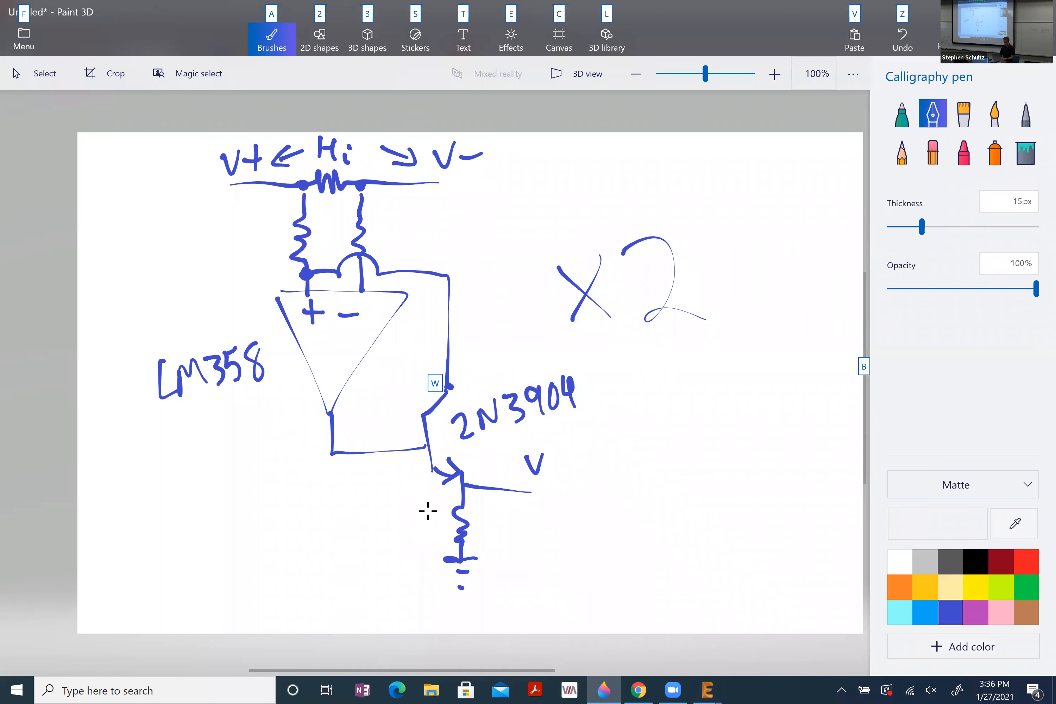
{"action": "key", "text": "alt+Tab"}
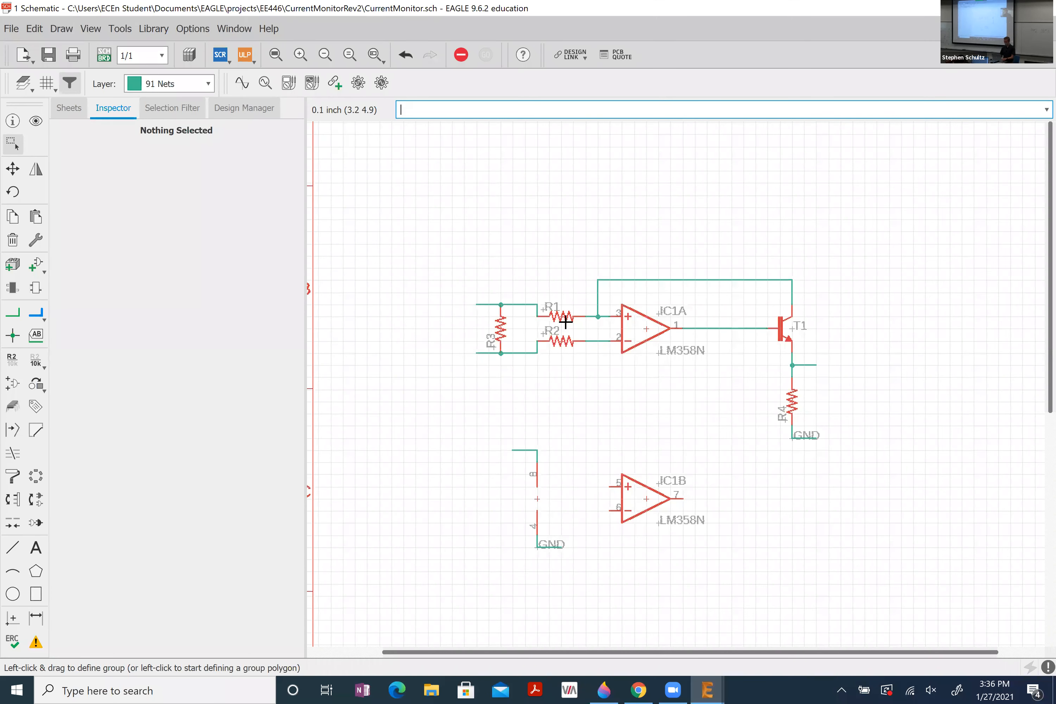
- Copy the whole wired IC1A circuit, from R3 to T1 and R4, and paste the duplicate to its right at the same height
{"action": "left_click_drag", "start_coordinate": [440, 263], "coordinate": [843, 443]}
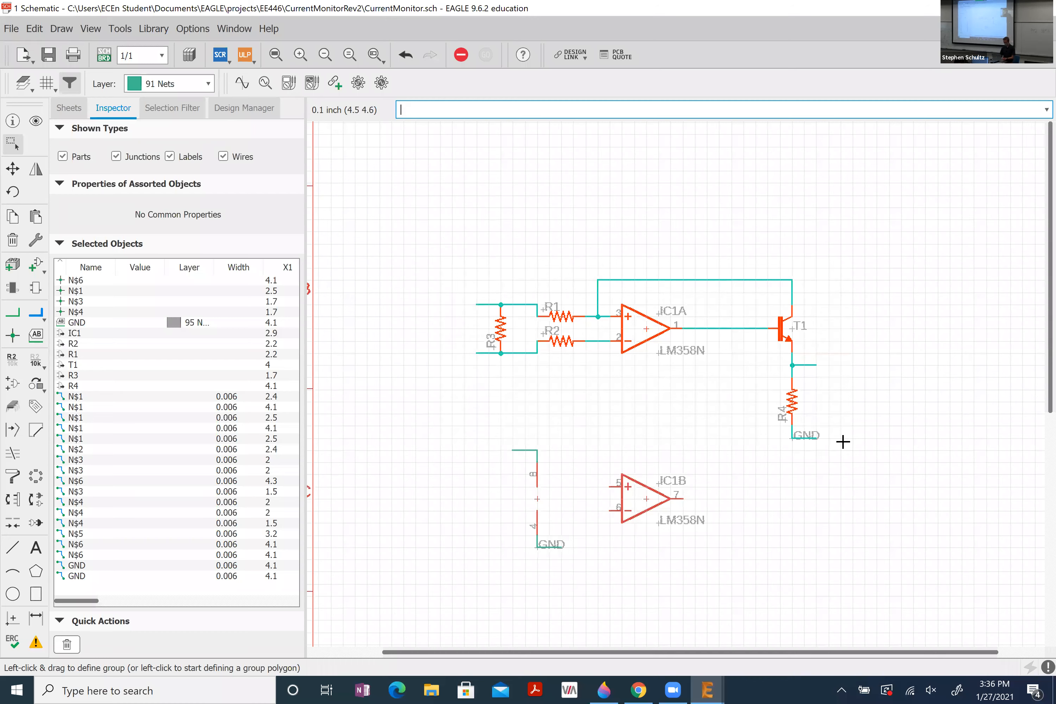
{"action": "key", "text": "ctrl+c"}
{"action": "key", "text": "ctrl+v"}
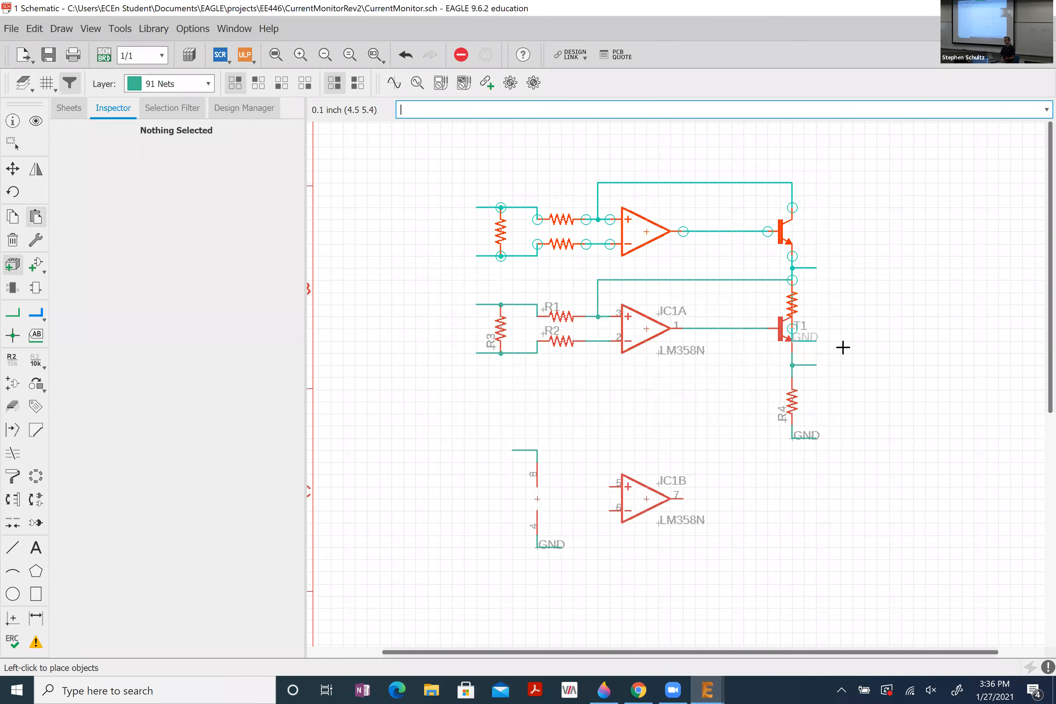
{"action": "scroll", "coordinate": [691, 370], "scroll_direction": "down", "scroll_amount": 4}
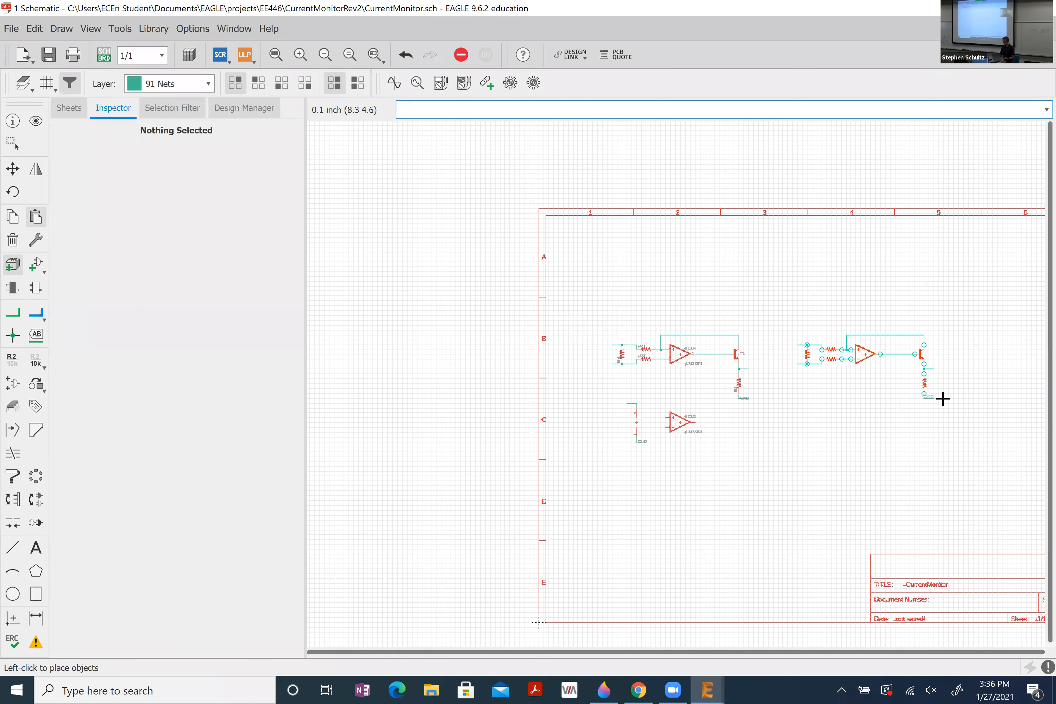
{"action": "left_click", "coordinate": [943, 399]}
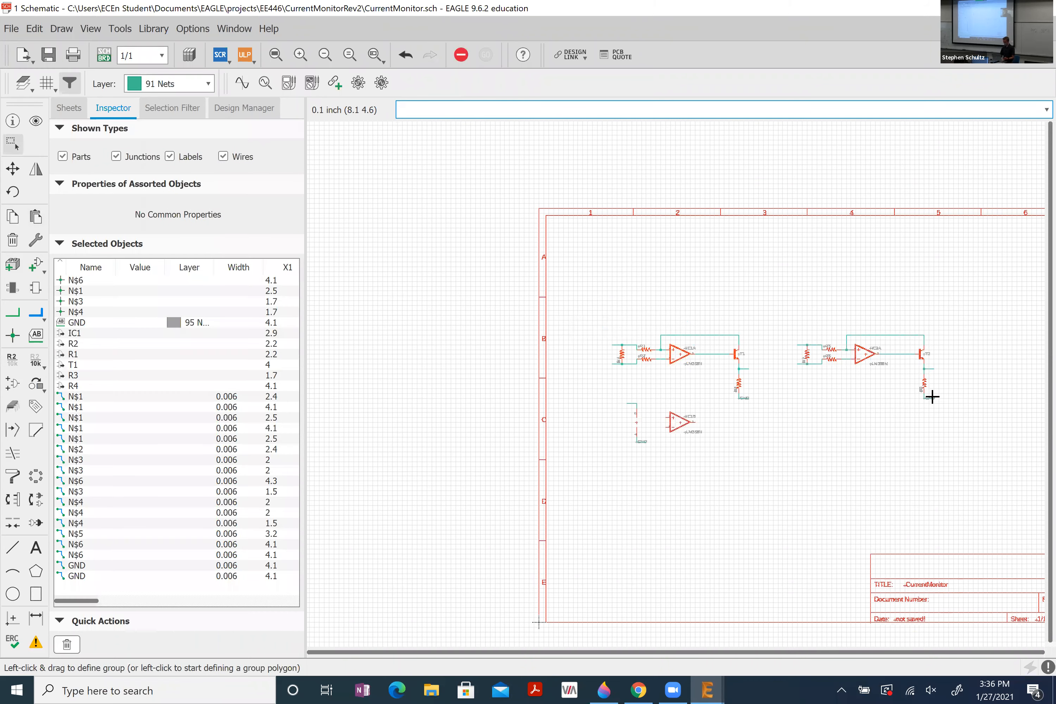
{"action": "scroll", "coordinate": [847, 399], "scroll_direction": "up", "scroll_amount": 3}
{"action": "scroll", "coordinate": [844, 399], "scroll_direction": "down", "scroll_amount": 2}
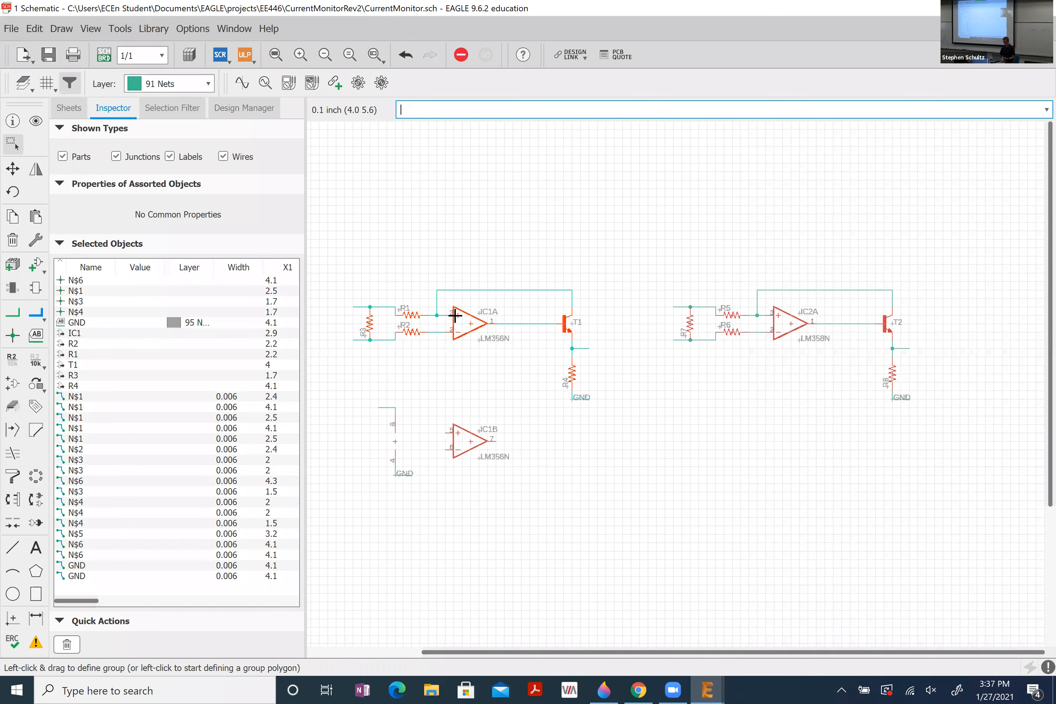
{"action": "scroll", "coordinate": [342, 311], "scroll_direction": "up", "scroll_amount": 3}
{"action": "type", "text": "name"}
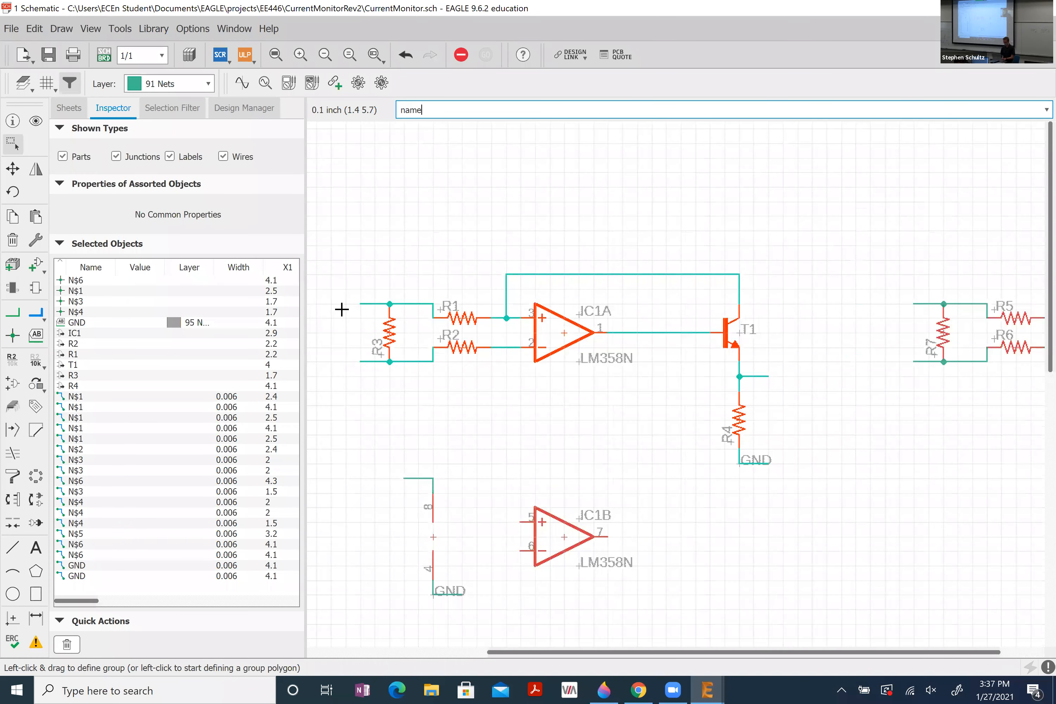
{"action": "key", "text": "Return"}
{"action": "left_click", "coordinate": [366, 304]}
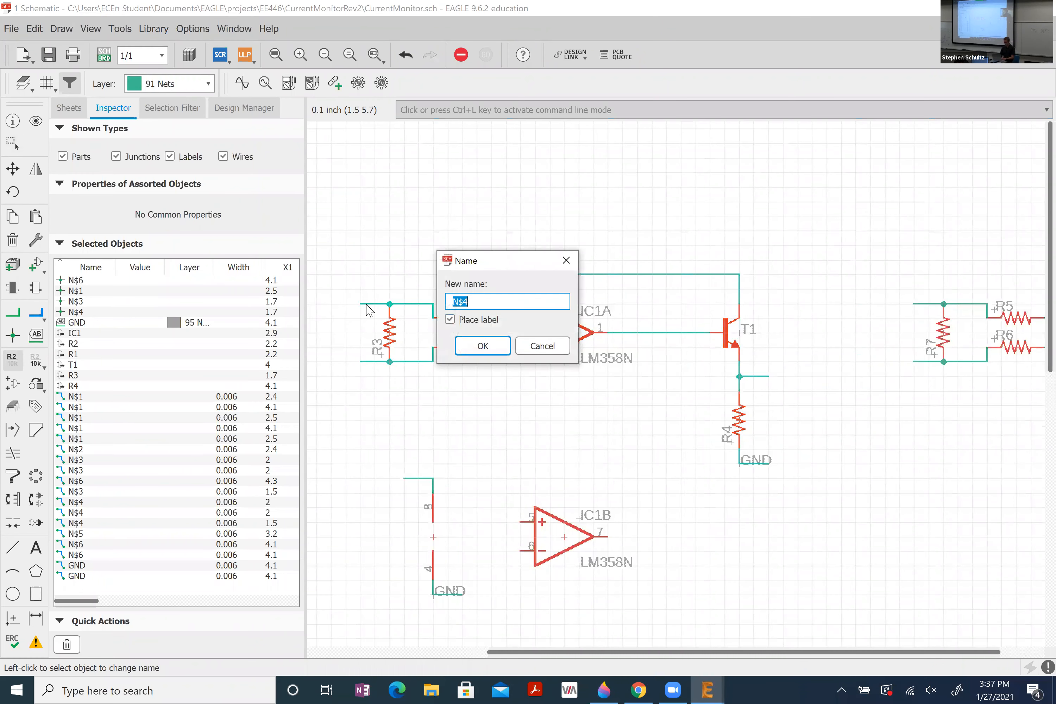
{"action": "key", "text": "Escape"}
{"action": "key", "text": "Escape"}
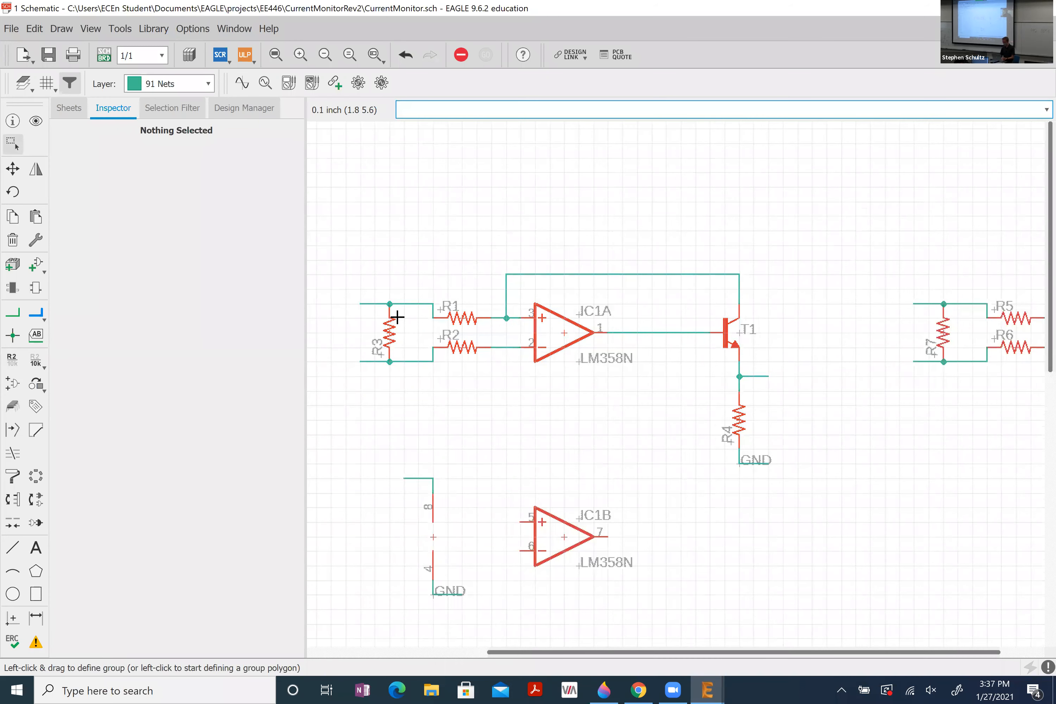
- Delete the duplicated op-amp gate IC2A from the copied circuit, leaving R5, R6 and T2 in place
{"action": "scroll", "coordinate": [397, 313], "scroll_direction": "down", "scroll_amount": 2}
{"action": "scroll", "coordinate": [473, 321], "scroll_direction": "down", "scroll_amount": 2}
{"action": "scroll", "coordinate": [495, 384], "scroll_direction": "up", "scroll_amount": 6}
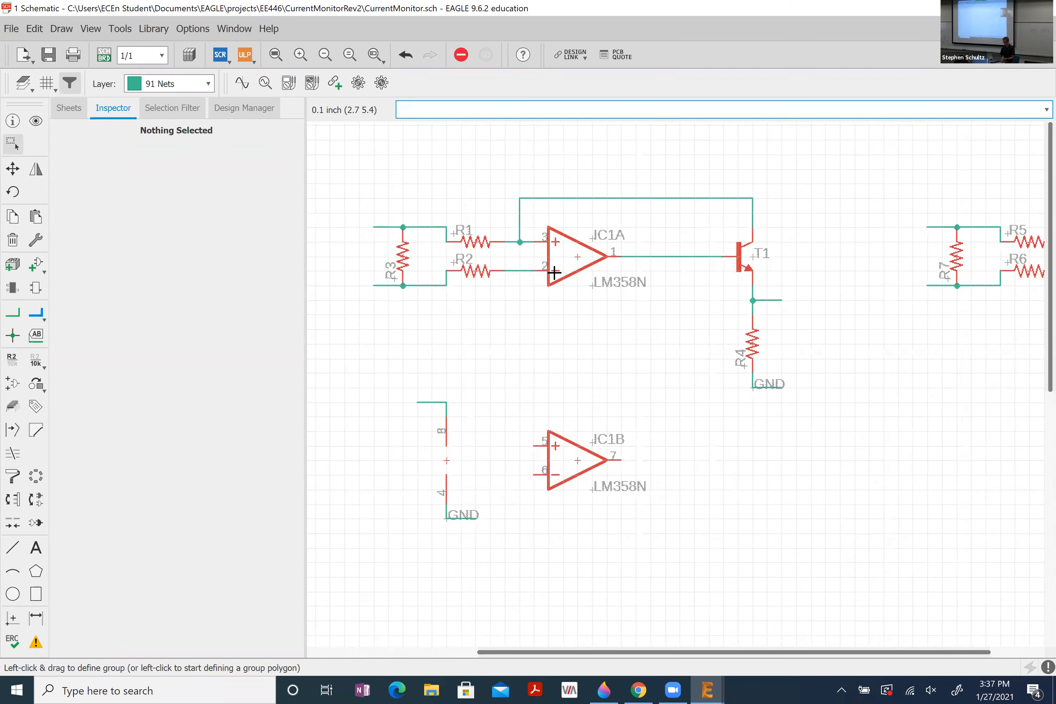
{"action": "scroll", "coordinate": [619, 234], "scroll_direction": "down", "scroll_amount": 4}
{"action": "scroll", "coordinate": [924, 275], "scroll_direction": "up", "scroll_amount": 7}
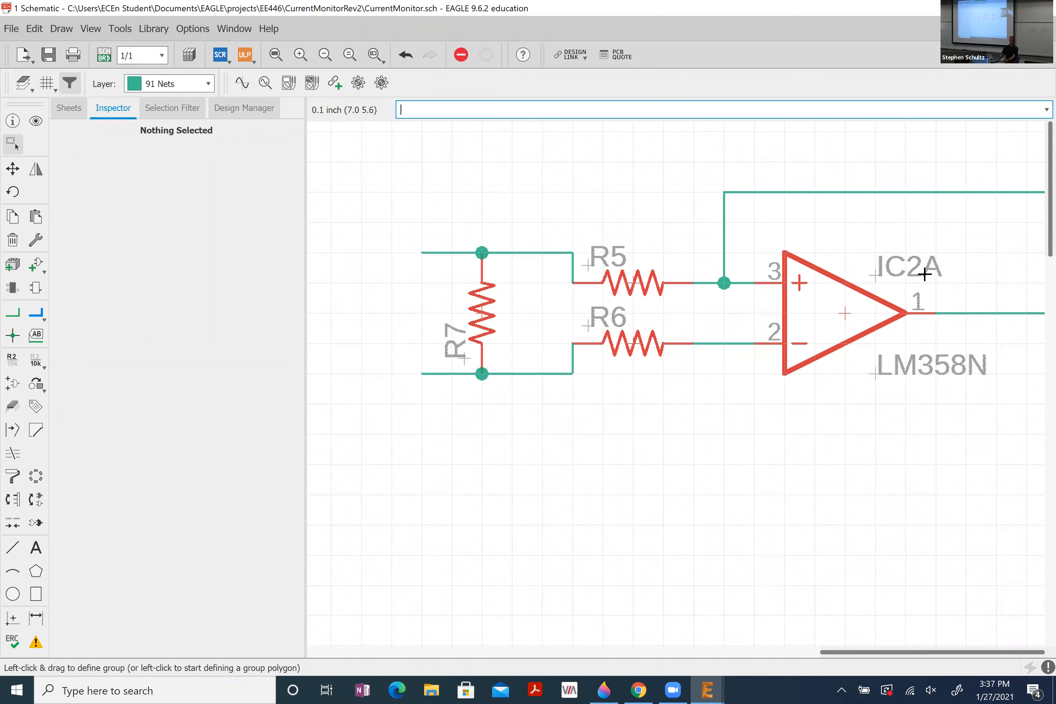
{"action": "scroll", "coordinate": [922, 275], "scroll_direction": "down", "scroll_amount": 2}
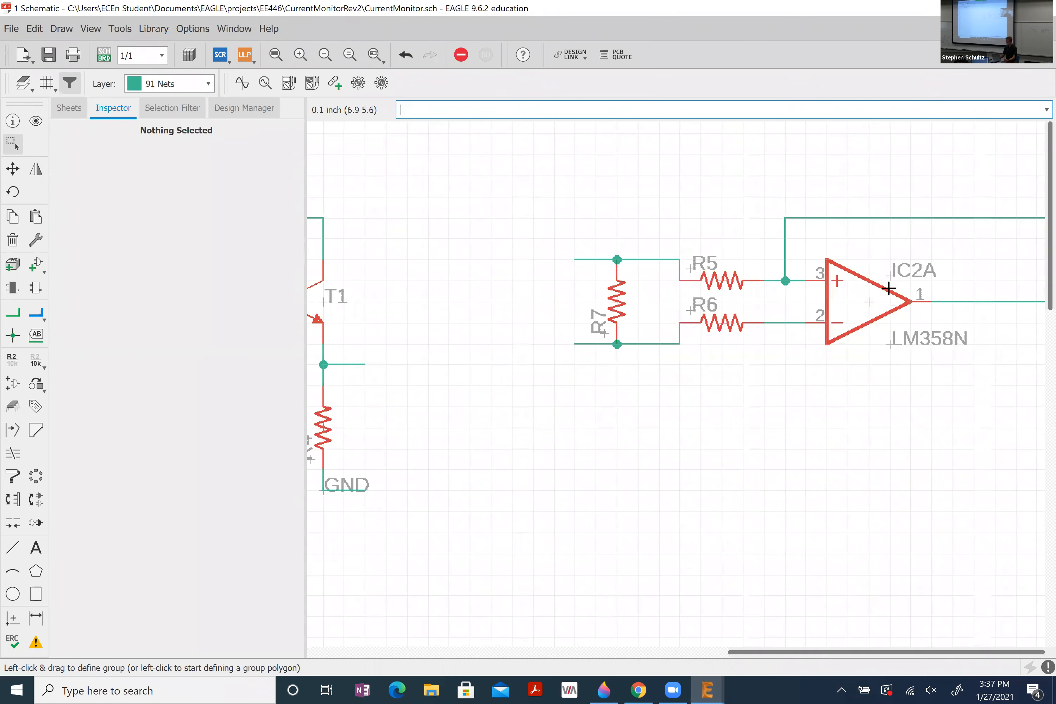
{"action": "right_click", "coordinate": [867, 302]}
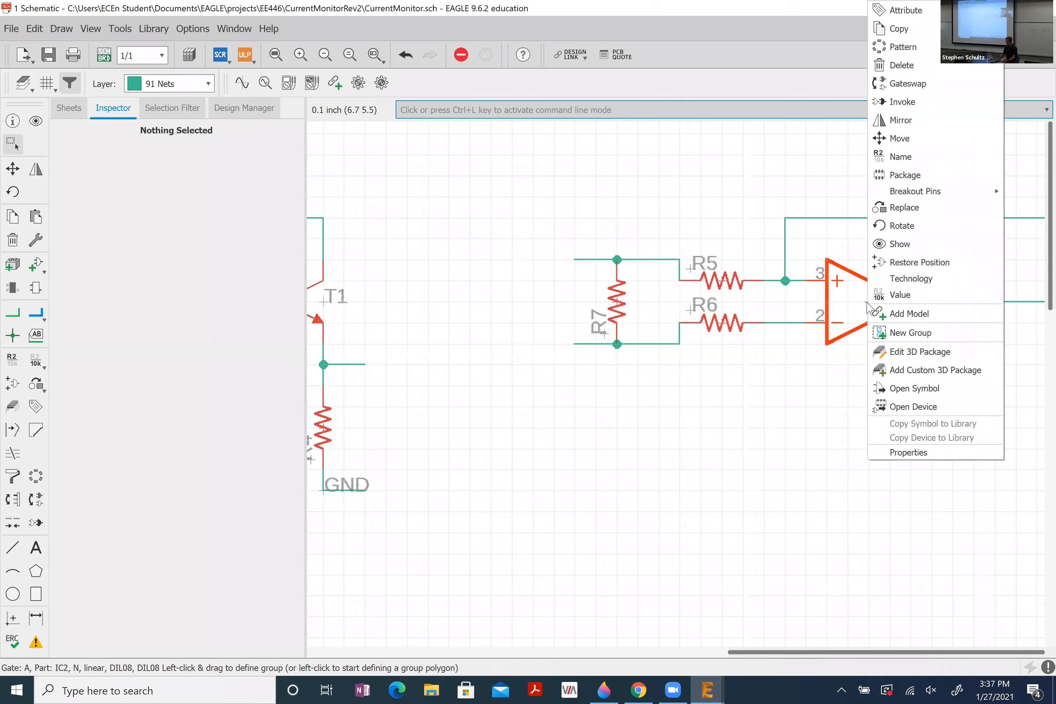
{"action": "left_click", "coordinate": [904, 65]}
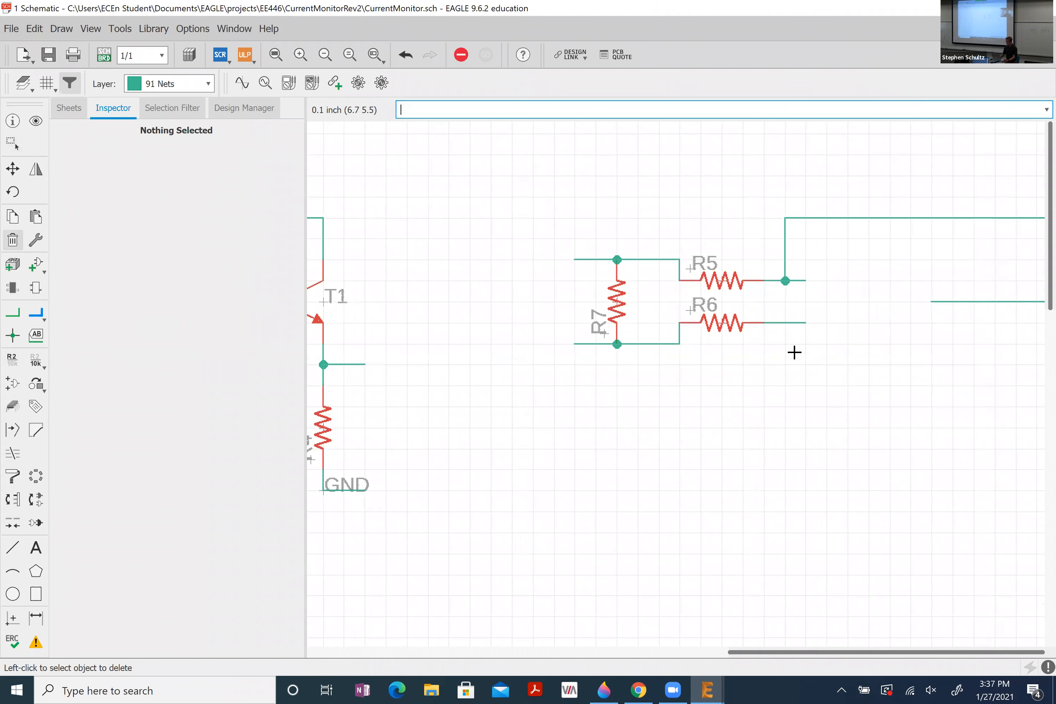
- Undo the deletion of IC1B and move that gate into the gap between R5/R6 and T2 in the copied circuit
{"action": "scroll", "coordinate": [573, 394], "scroll_direction": "down", "scroll_amount": 2}
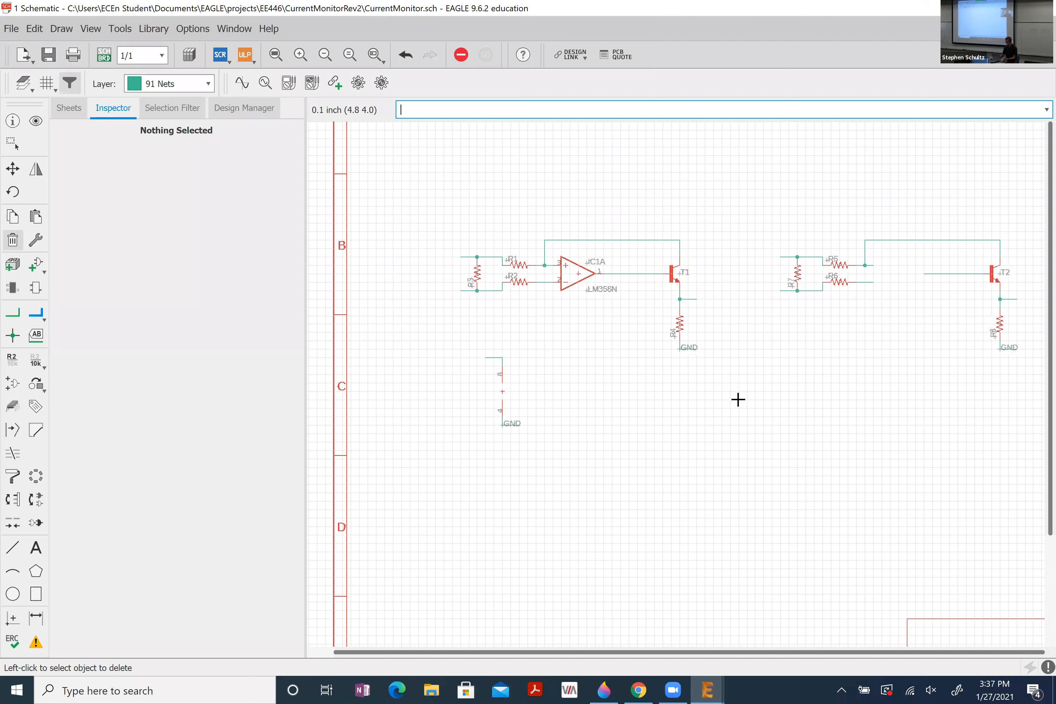
{"action": "key", "text": "ctrl+z"}
{"action": "key", "text": "Escape"}
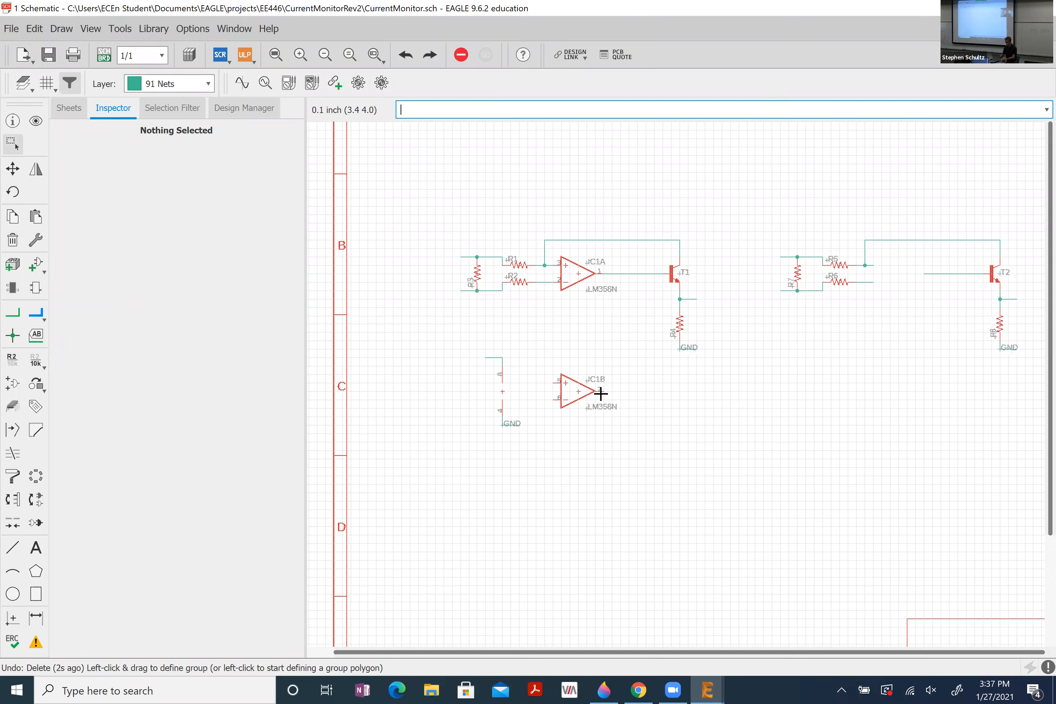
{"action": "left_click_drag", "start_coordinate": [578, 392], "coordinate": [894, 276]}
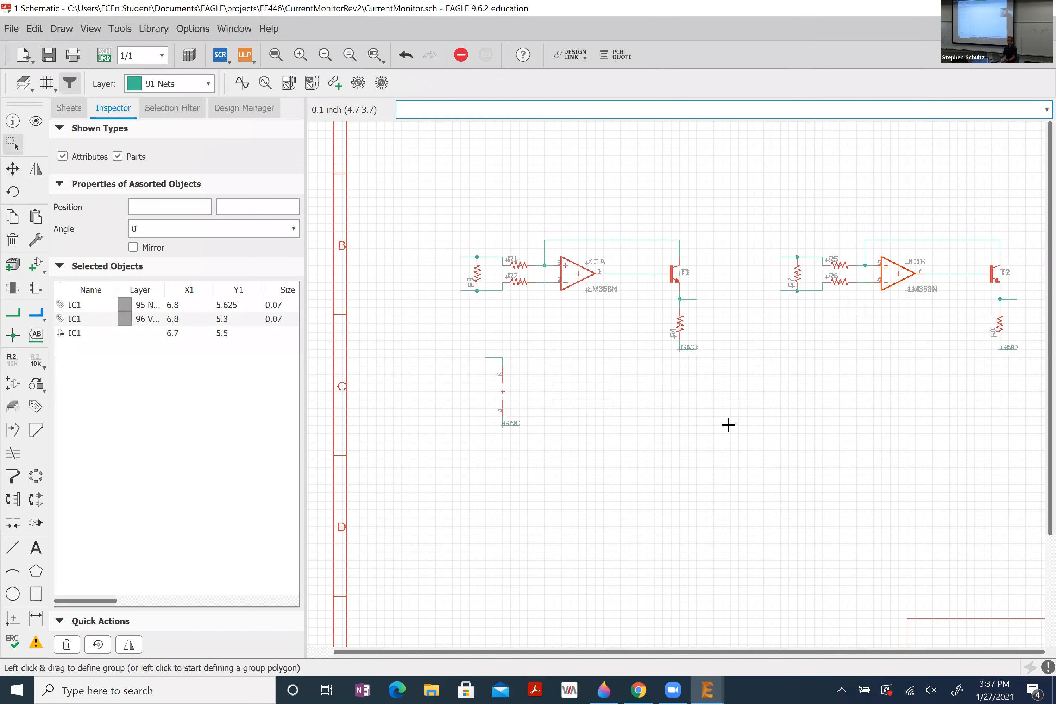
{"action": "middle_click_drag", "start_coordinate": [641, 443], "coordinate": [570, 487]}
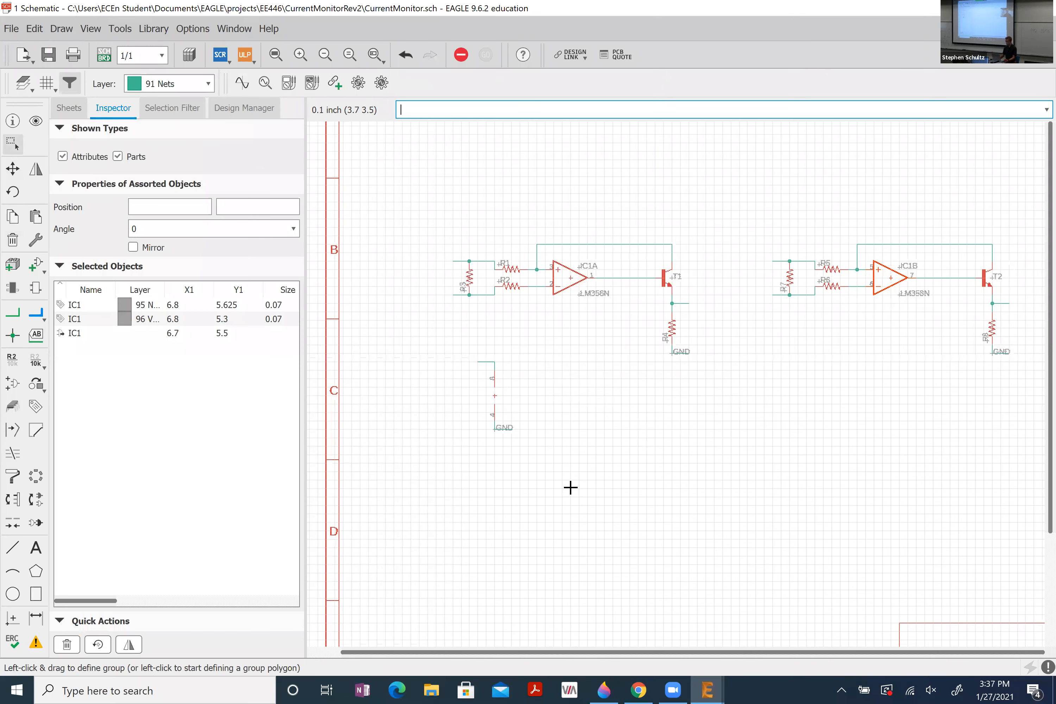
{"action": "left_click", "coordinate": [711, 433]}
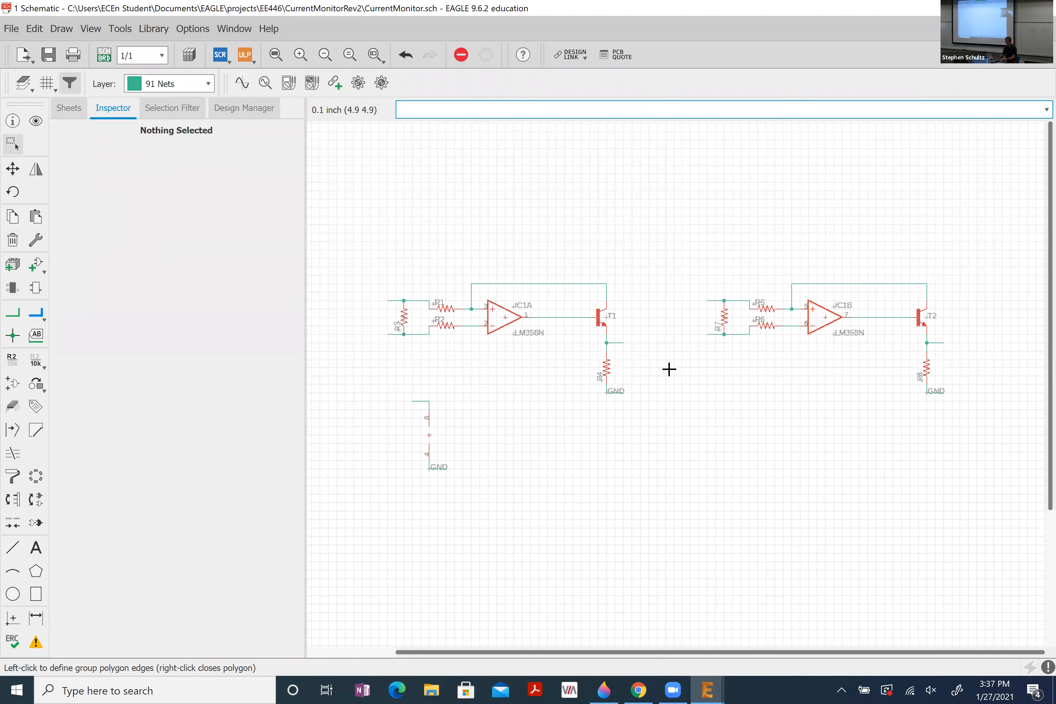
- Name the input net at R3's upper end V1+ and place its label at the wire's open end
{"action": "type", "text": "name"}
{"action": "key", "text": "Return"}
{"action": "scroll", "coordinate": [363, 294], "scroll_direction": "up", "scroll_amount": 4}
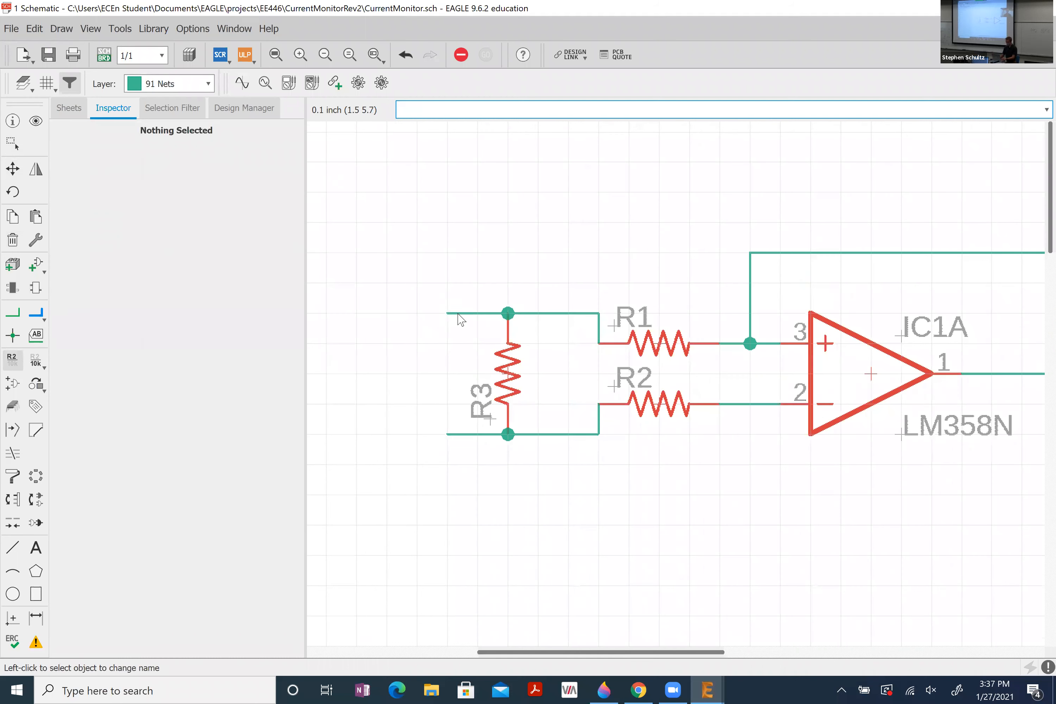
{"action": "left_click", "coordinate": [459, 313]}
{"action": "type", "text": "V1+"}
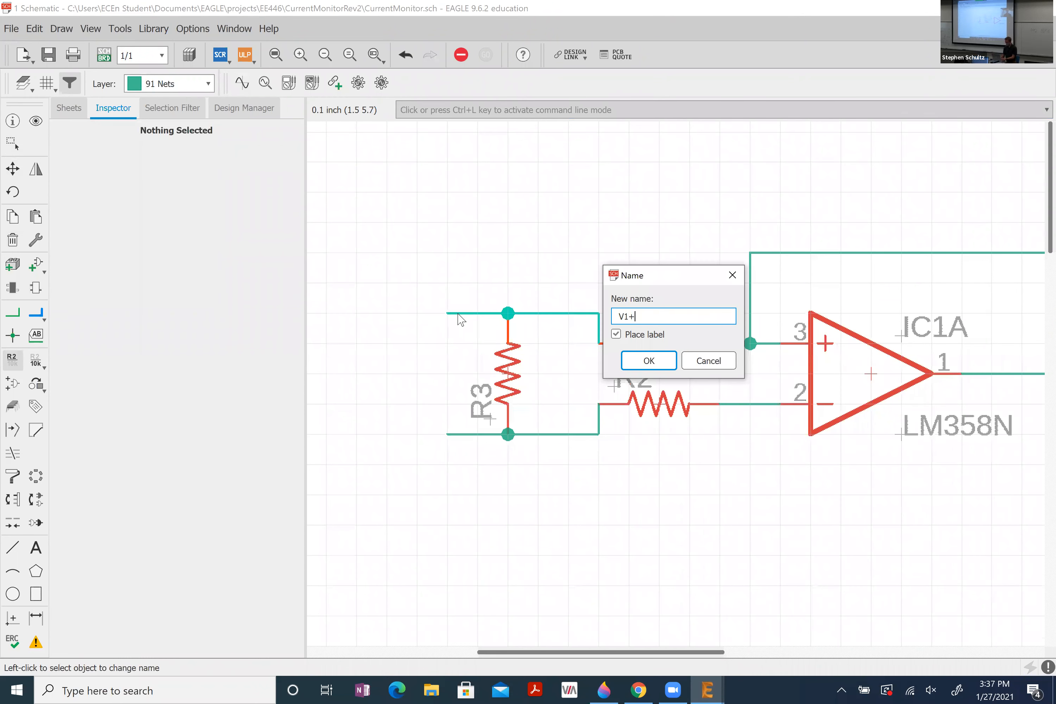
{"action": "key", "text": "Return"}
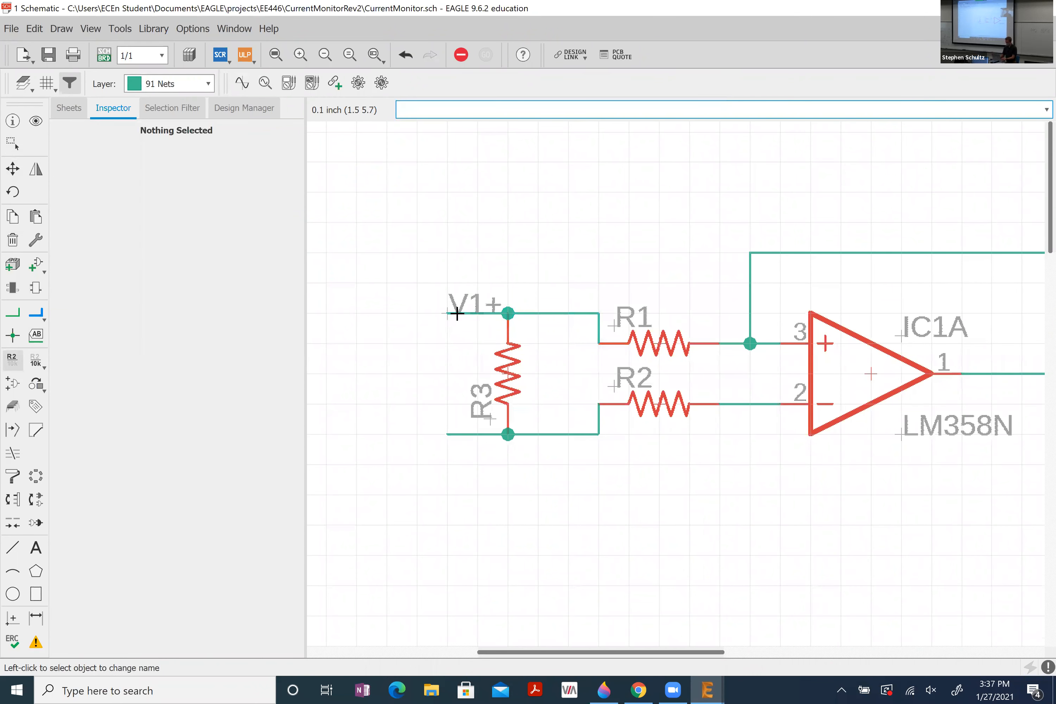
- Name the input net at R3's lower end V1- and place its label just below the wire
{"action": "left_click", "coordinate": [454, 433]}
{"action": "type", "text": "V"}
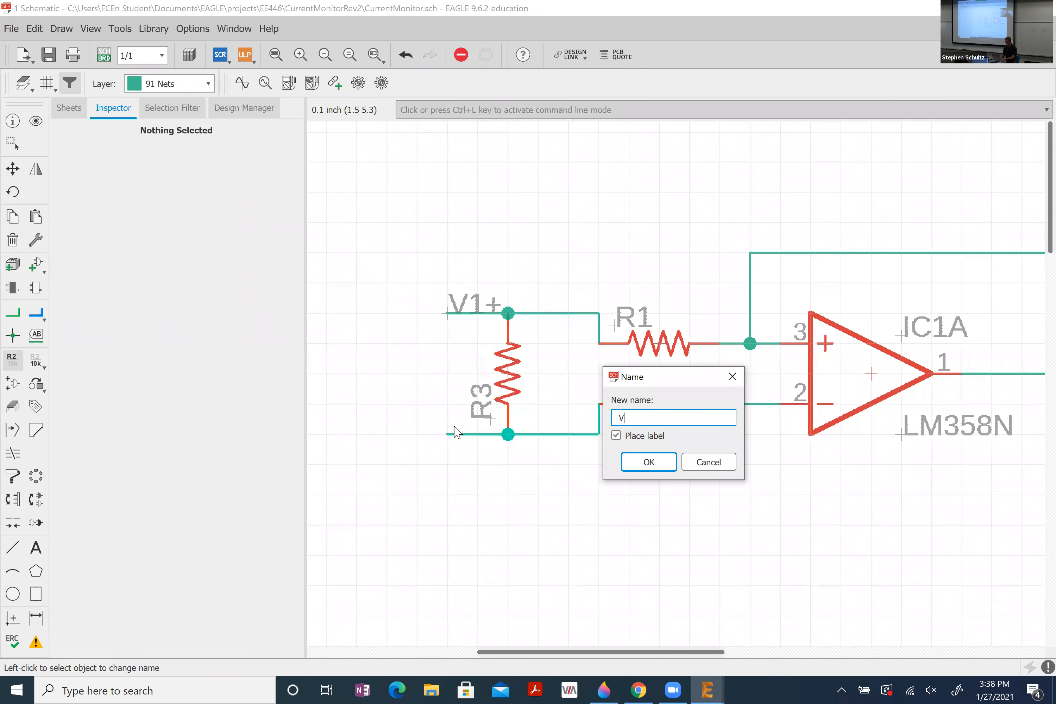
{"action": "type", "text": "1-"}
{"action": "key", "text": "Return"}
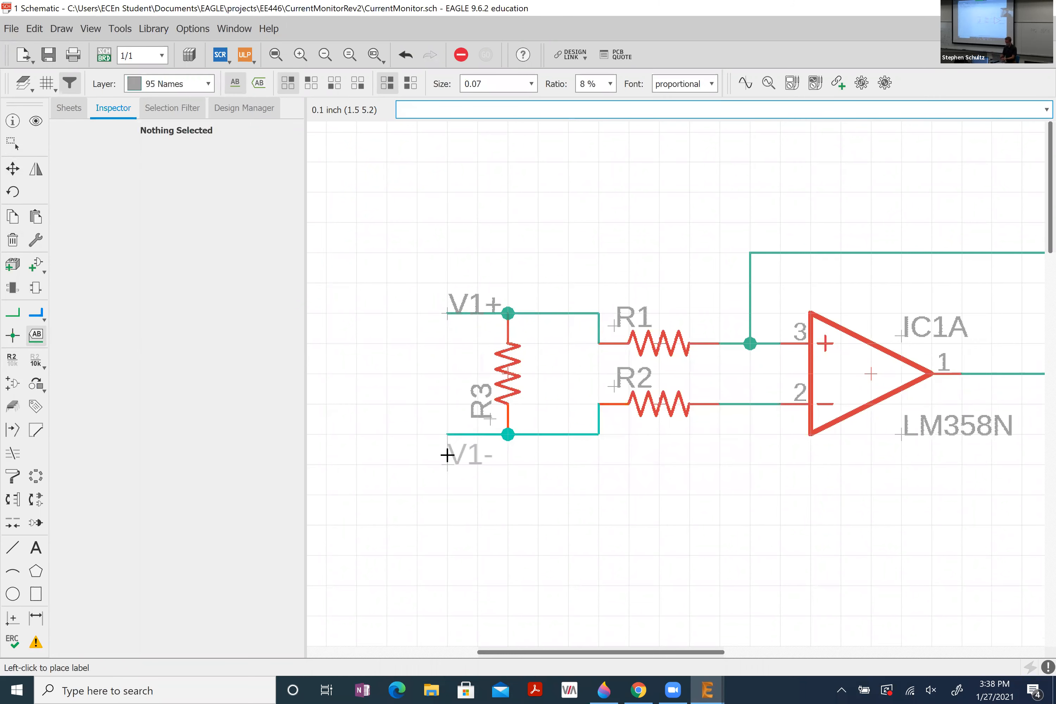
{"action": "left_click", "coordinate": [447, 462]}
- Name the output net between T1's emitter and R4 V1_OUT and place its label on the short wire
{"action": "scroll", "coordinate": [538, 424], "scroll_direction": "down", "scroll_amount": 5}
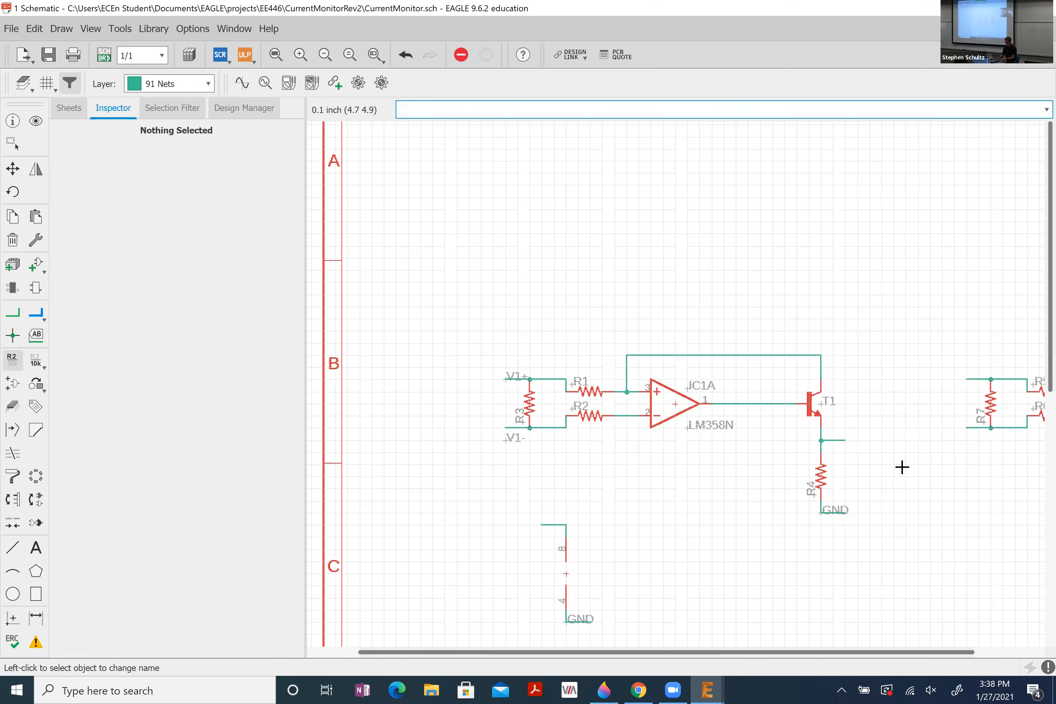
{"action": "scroll", "coordinate": [900, 466], "scroll_direction": "up", "scroll_amount": 6}
{"action": "left_click", "coordinate": [811, 413]}
{"action": "type", "text": "V"}
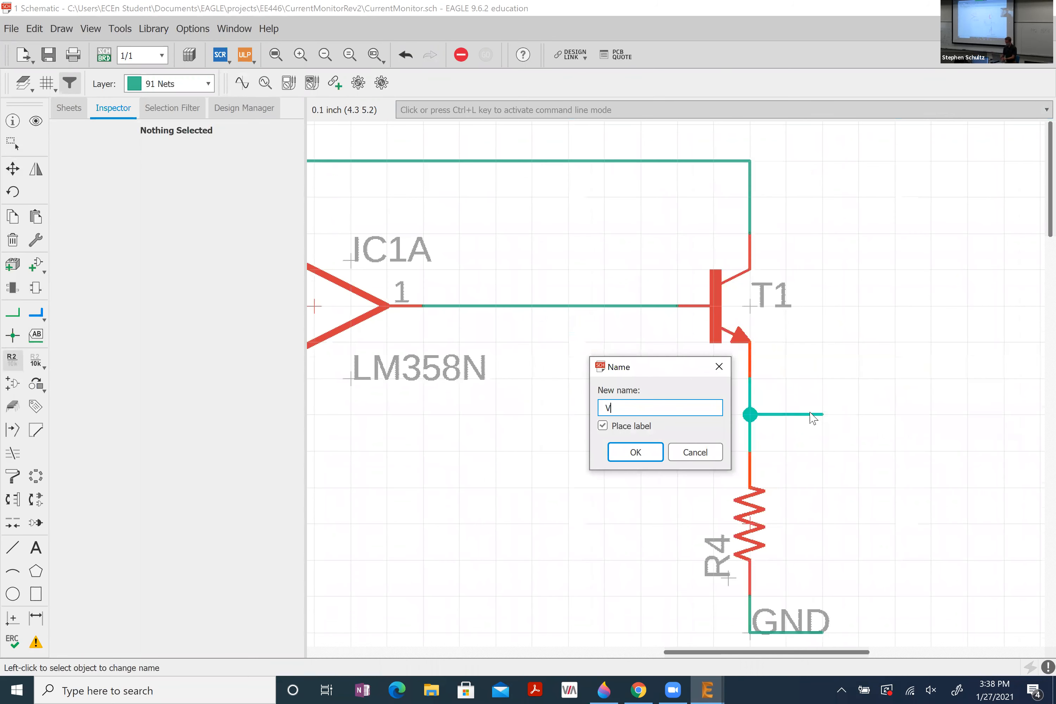
{"action": "type", "text": "1_OUT"}
{"action": "key", "text": "Return"}
{"action": "left_click", "coordinate": [784, 413]}
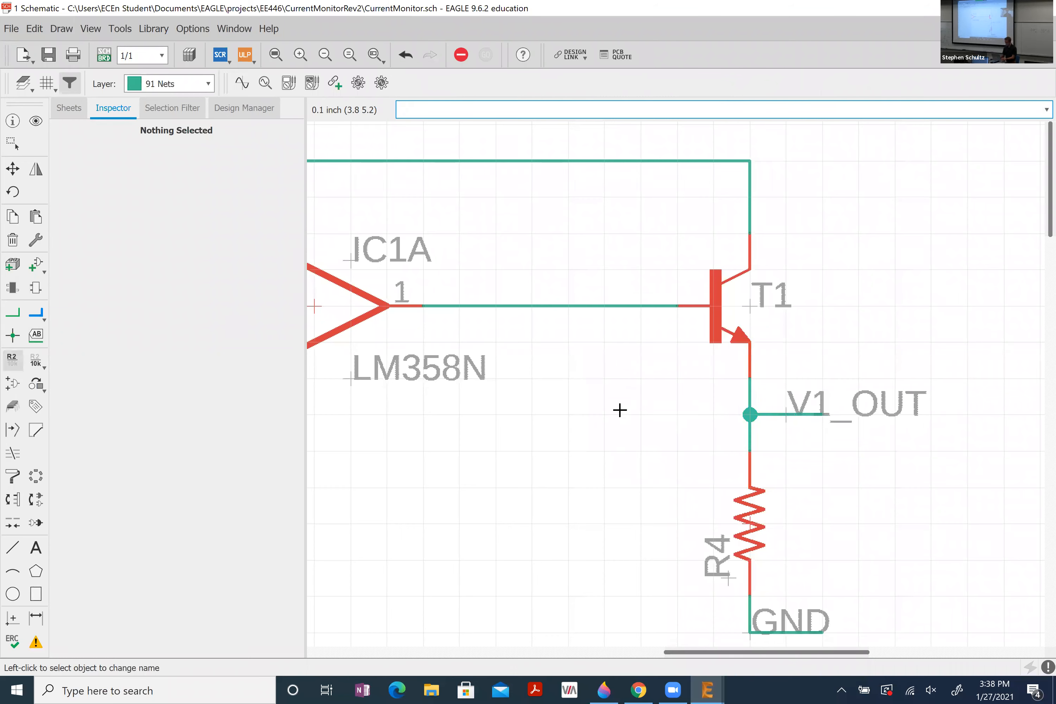
- Name the second circuit's input net at R7's upper end V2+ and place its label on the wire
{"action": "scroll", "coordinate": [619, 410], "scroll_direction": "down", "scroll_amount": 2}
{"action": "scroll", "coordinate": [560, 416], "scroll_direction": "down", "scroll_amount": 3}
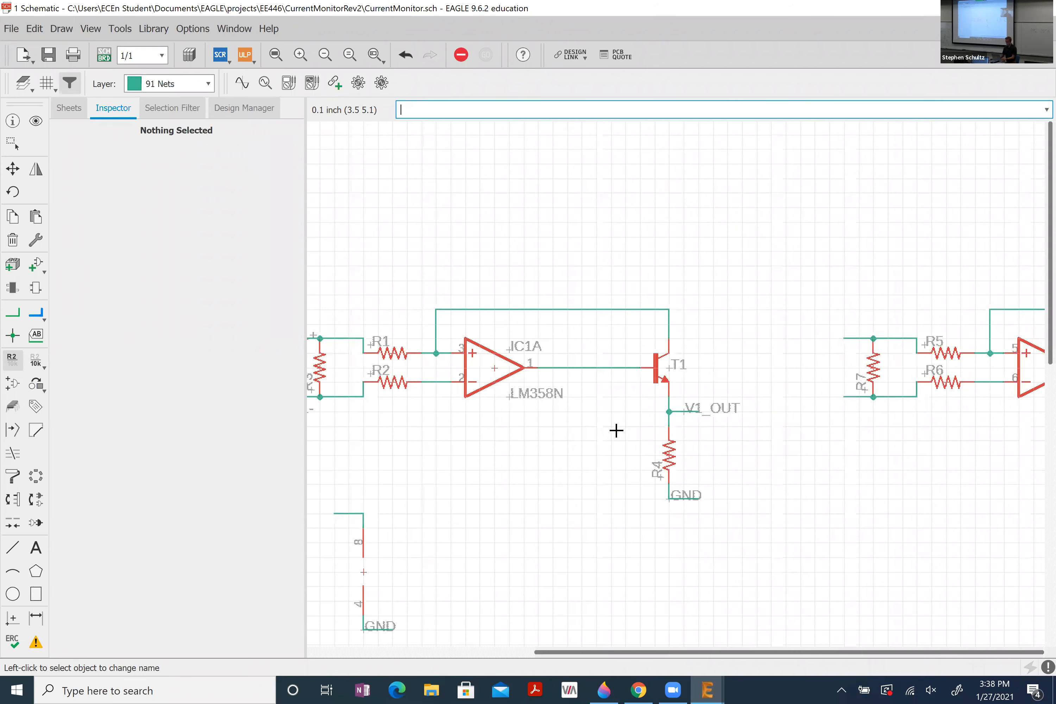
{"action": "scroll", "coordinate": [400, 432], "scroll_direction": "up", "scroll_amount": 2}
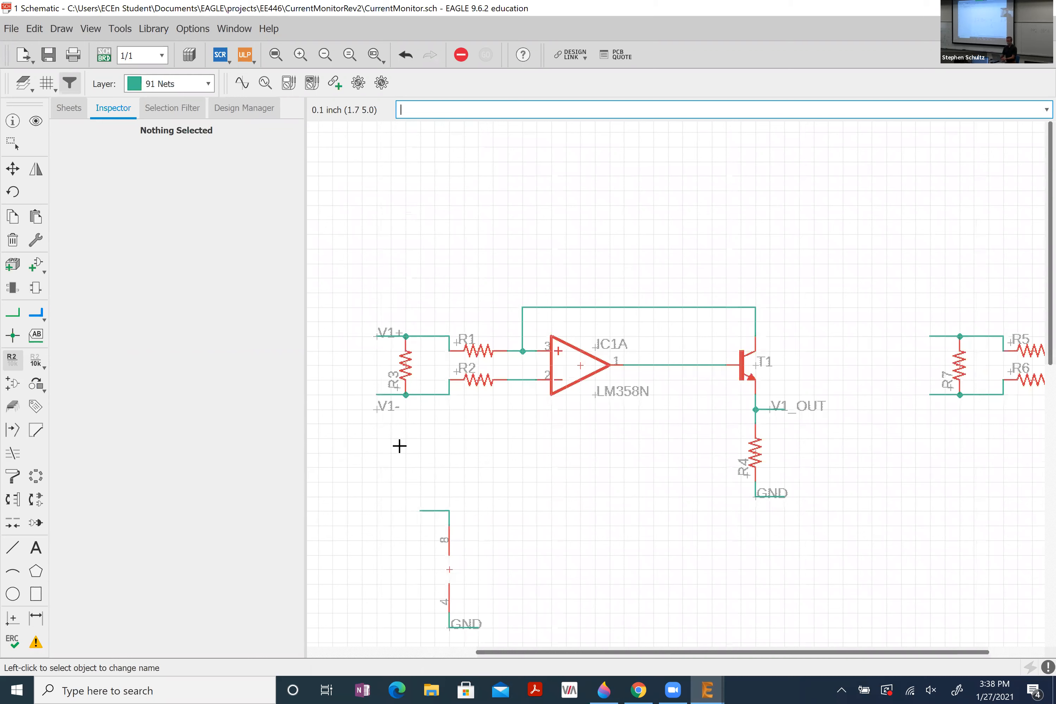
{"action": "type", "text": "name"}
{"action": "left_click", "coordinate": [14, 360]}
{"action": "key", "text": "Return"}
{"action": "left_click", "coordinate": [943, 338]}
{"action": "type", "text": "V2+"}
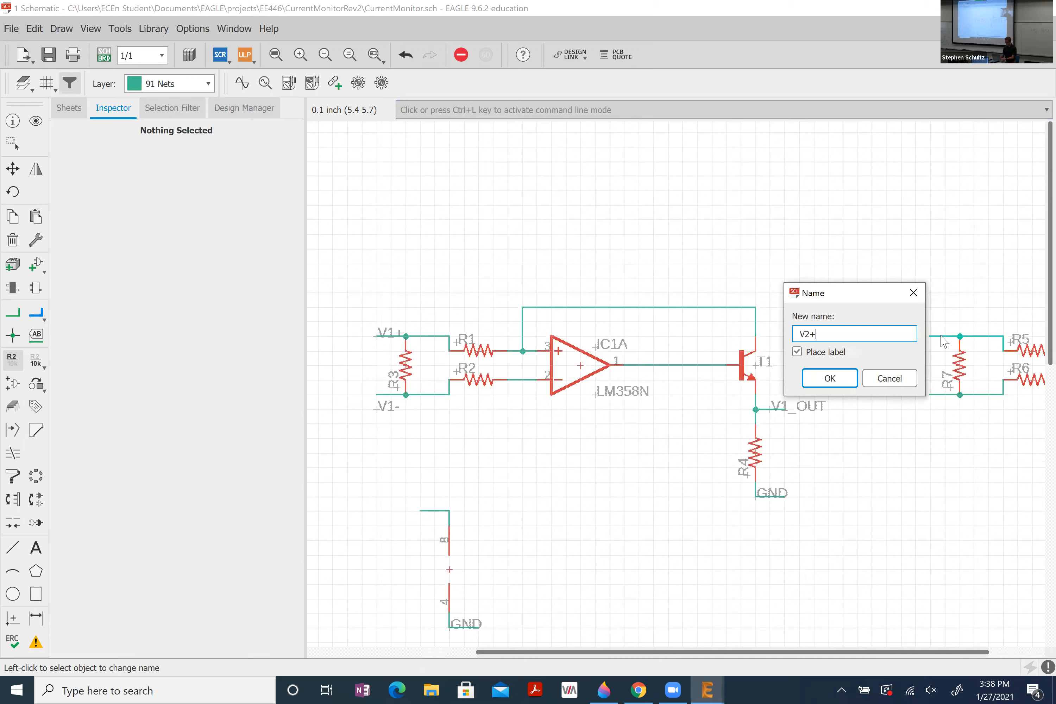
{"action": "key", "text": "Return"}
{"action": "left_click", "coordinate": [940, 336]}
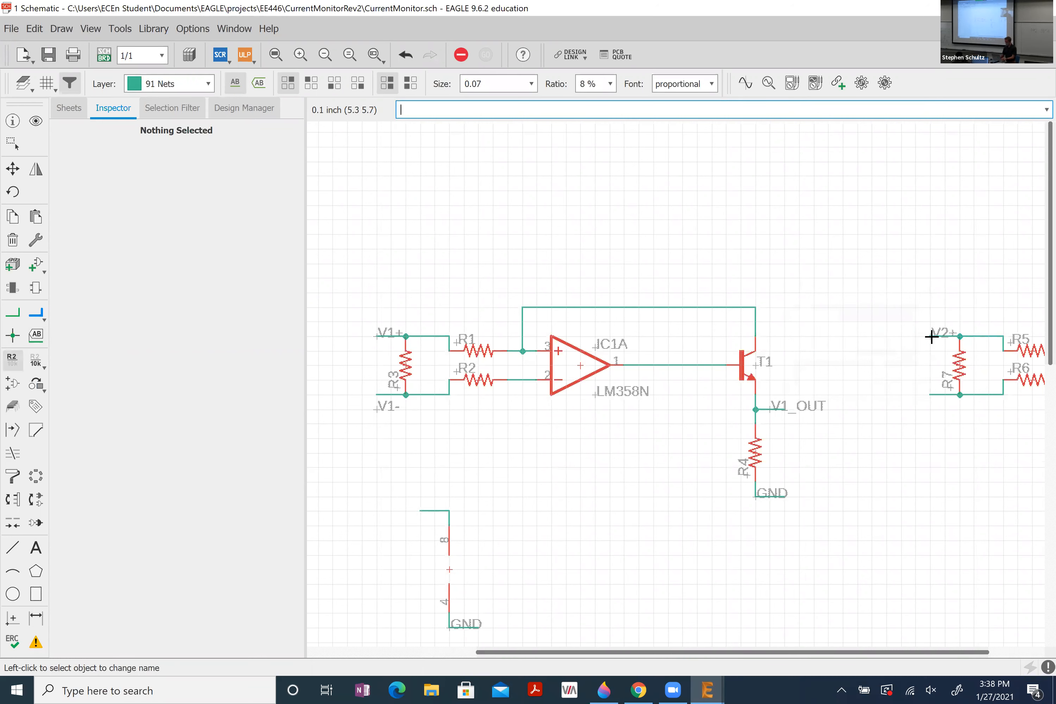
- Name the input net at R7's lower end V2- and place its label just below the wire
{"action": "left_click", "coordinate": [940, 395]}
{"action": "type", "text": "V"}
{"action": "key", "text": "Return"}
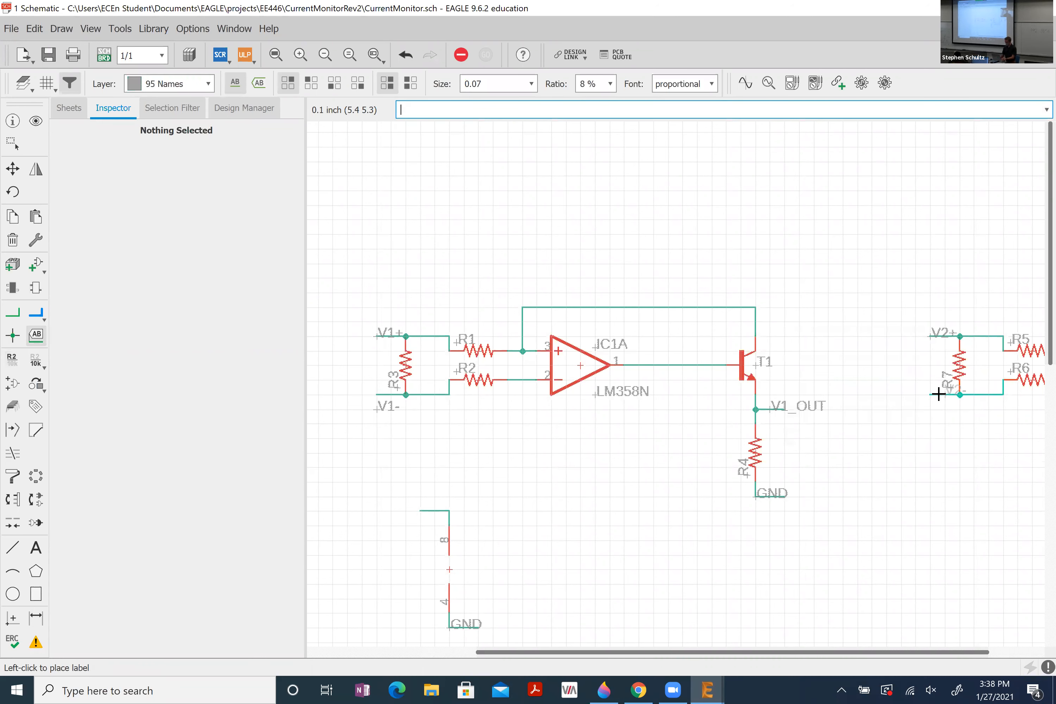
{"action": "left_click", "coordinate": [932, 406]}
- Name the output net between T2's emitter and R8 V2_OUT and place its label on the short wire
{"action": "scroll", "coordinate": [784, 439], "scroll_direction": "down", "scroll_amount": 3}
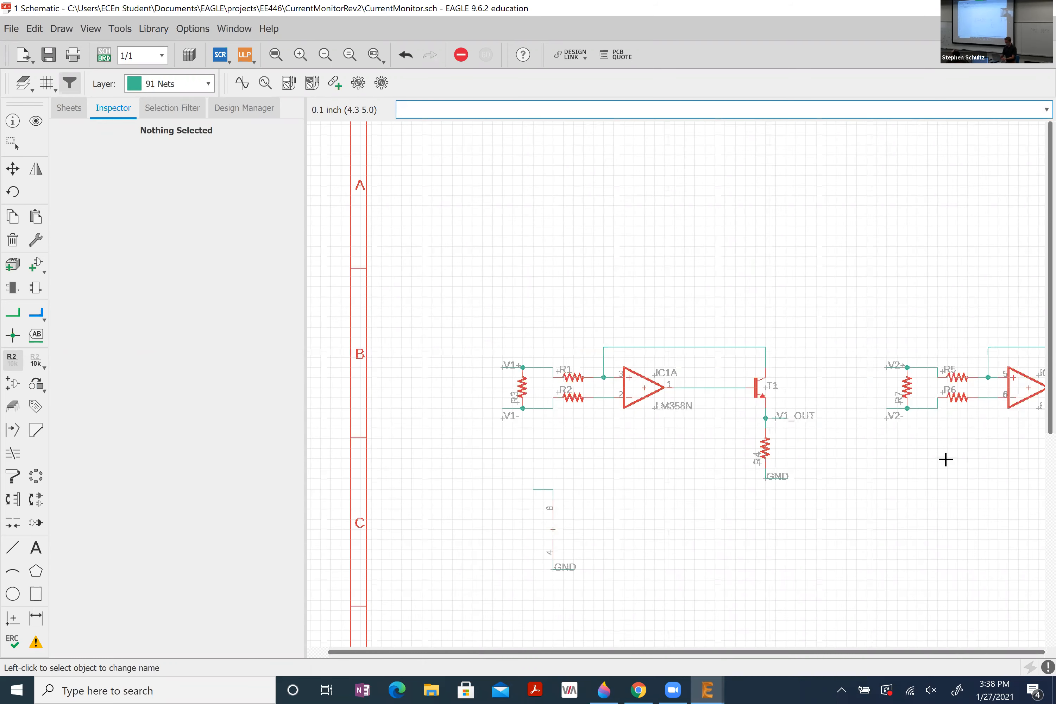
{"action": "scroll", "coordinate": [956, 405], "scroll_direction": "up", "scroll_amount": 4}
{"action": "left_click", "coordinate": [945, 402]}
{"action": "type", "text": "V2_OUT"}
{"action": "key", "text": "Return"}
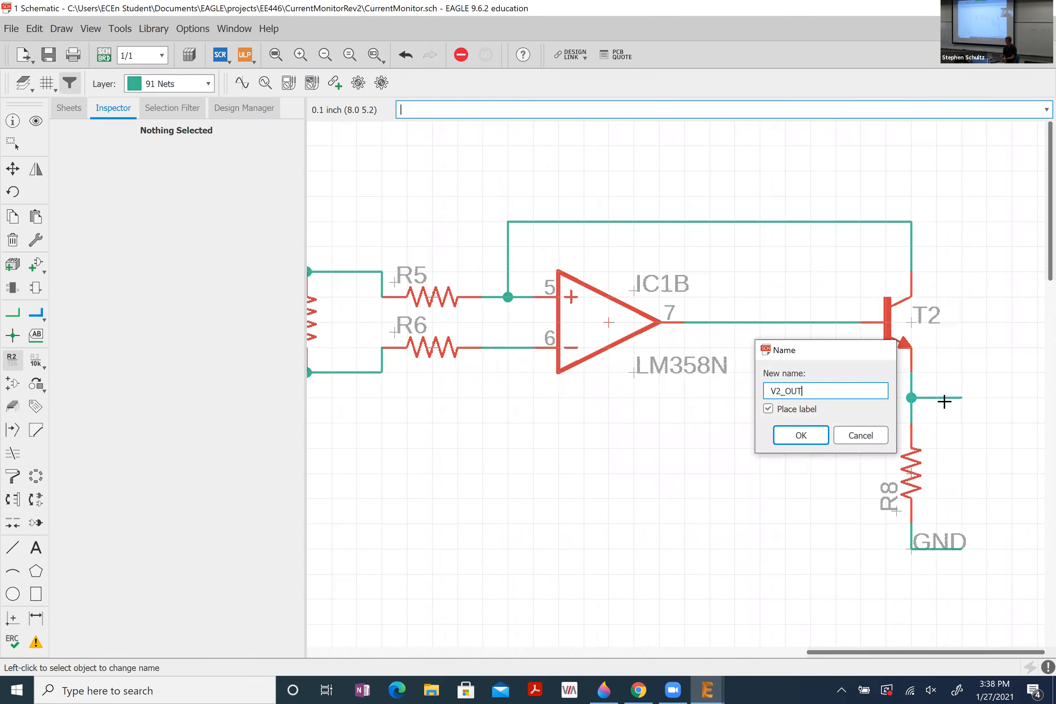
{"action": "left_click", "coordinate": [934, 400]}
- Name the net on the power gate's pin 8 VCC and place its label at the wire's open end
{"action": "scroll", "coordinate": [932, 402], "scroll_direction": "down", "scroll_amount": 3}
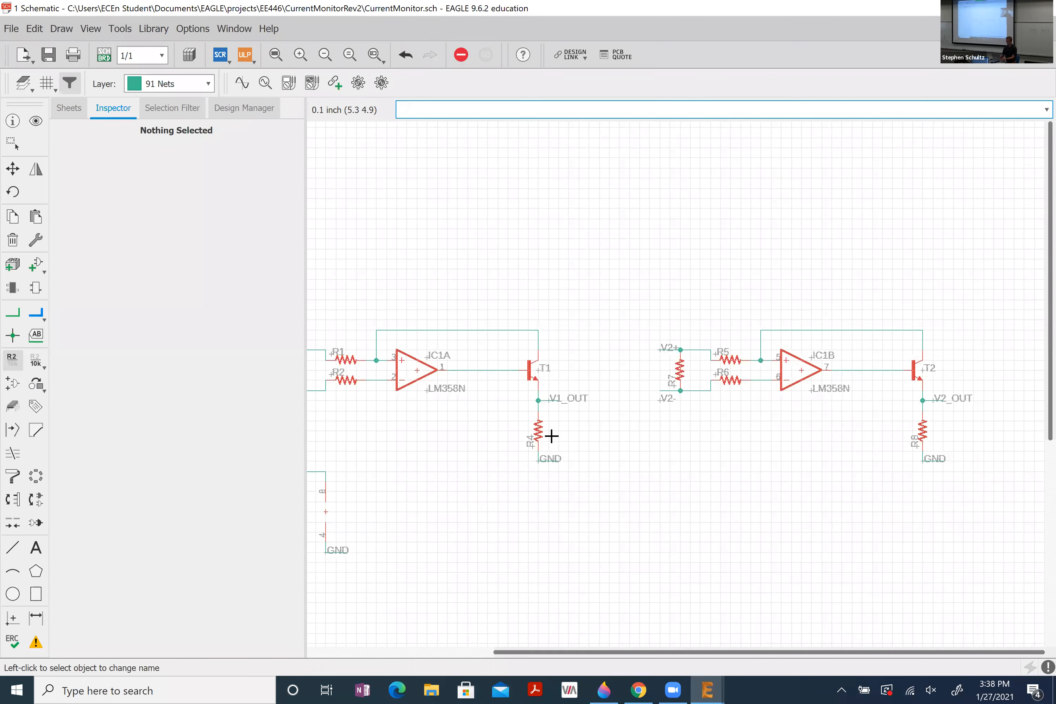
{"action": "scroll", "coordinate": [445, 499], "scroll_direction": "down", "scroll_amount": 2}
{"action": "scroll", "coordinate": [436, 484], "scroll_direction": "up", "scroll_amount": 3}
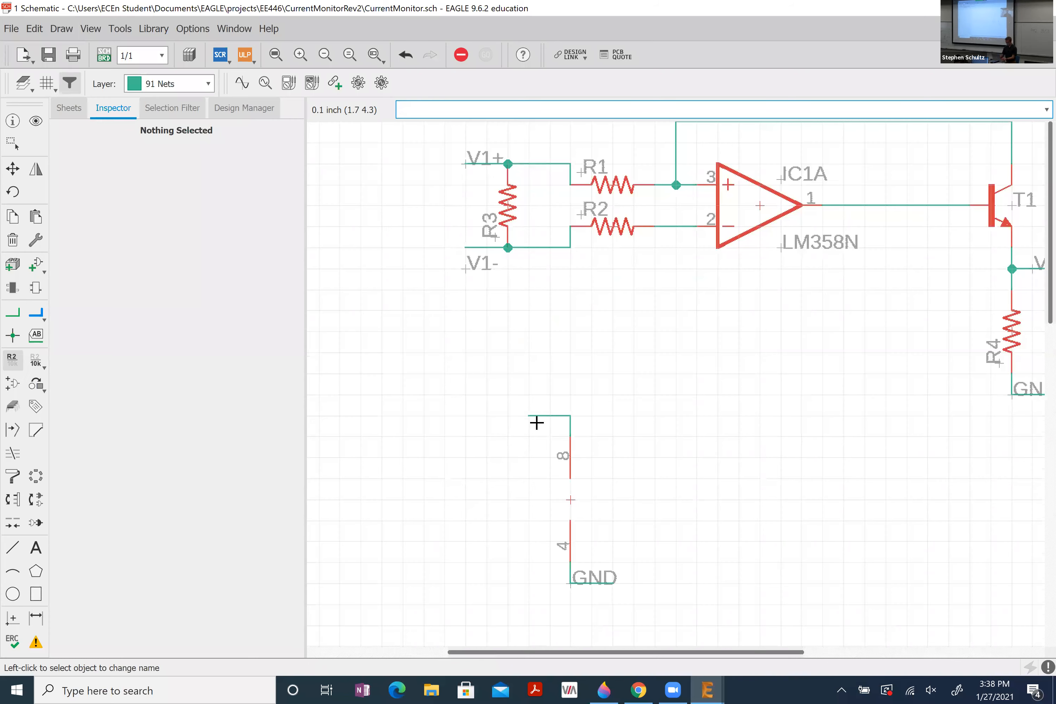
{"action": "left_click", "coordinate": [547, 421]}
{"action": "type", "text": "VCC"}
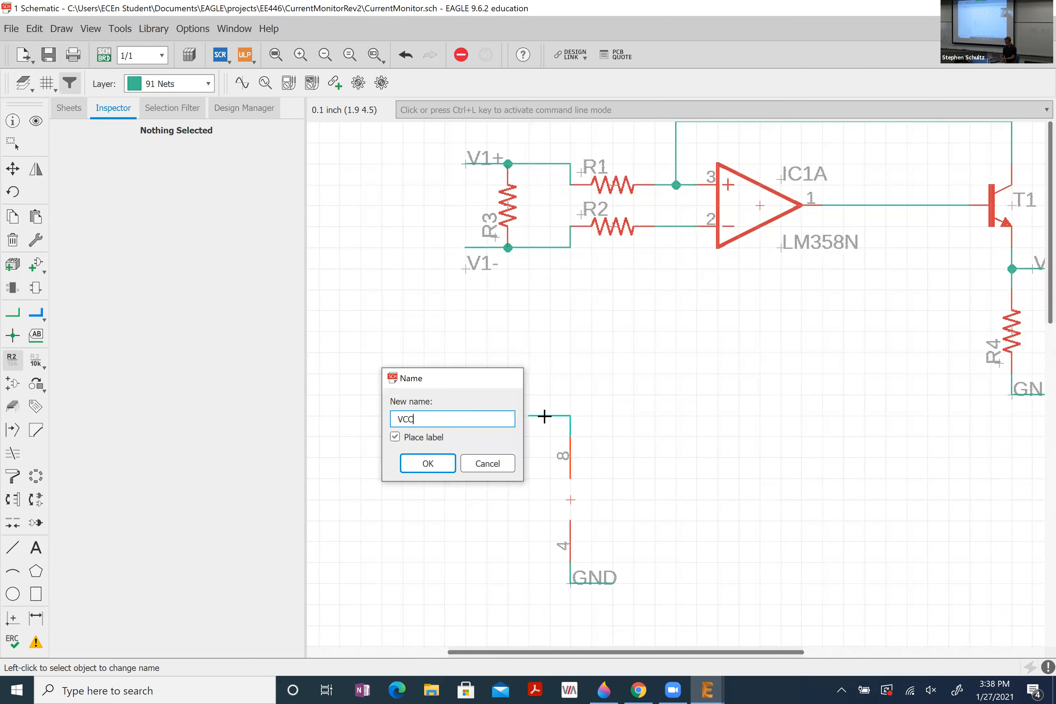
{"action": "key", "text": "Return"}
{"action": "left_click", "coordinate": [522, 416]}
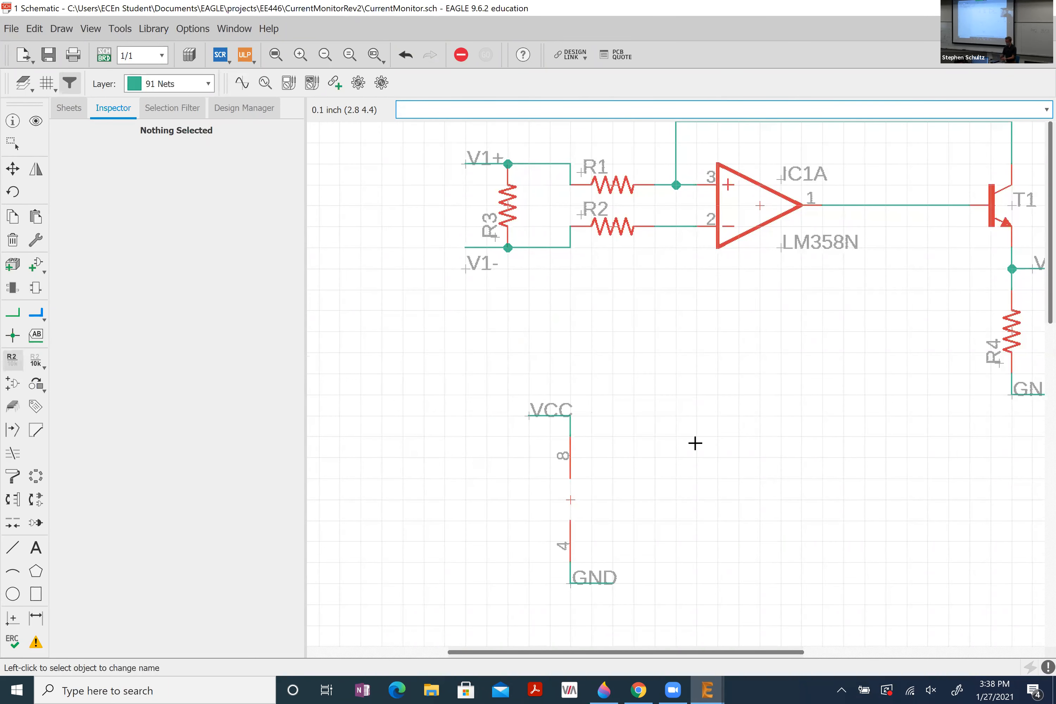
{"action": "scroll", "coordinate": [492, 379], "scroll_direction": "down", "scroll_amount": 3}
{"action": "scroll", "coordinate": [629, 410], "scroll_direction": "down", "scroll_amount": 3}
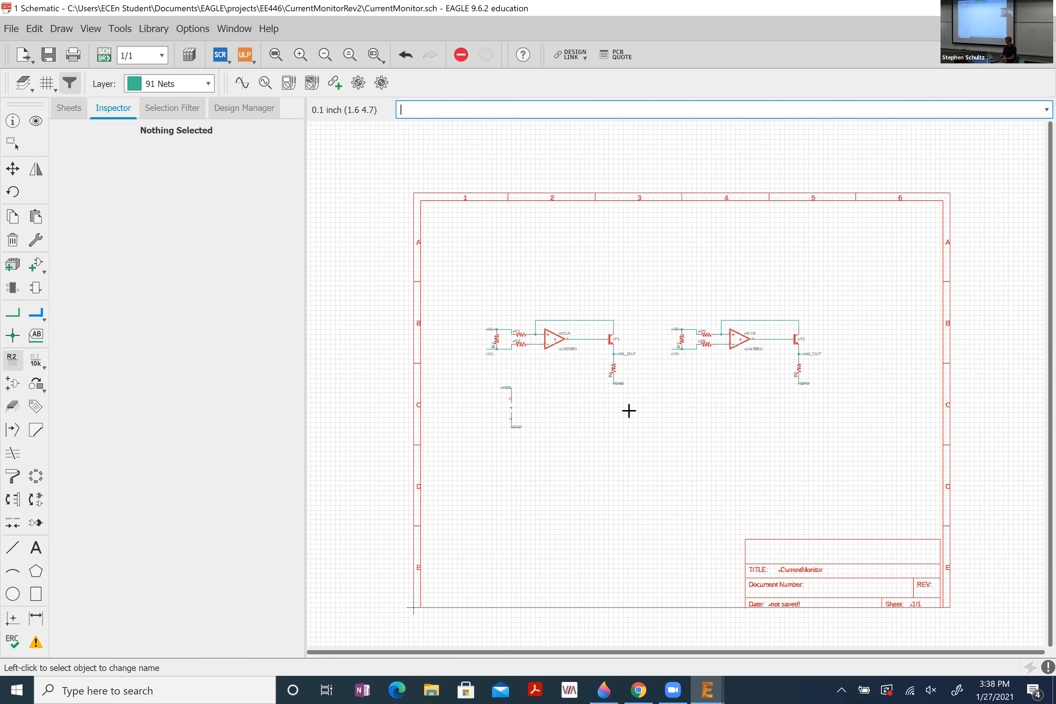
{"action": "scroll", "coordinate": [629, 410], "scroll_direction": "up", "scroll_amount": 1}
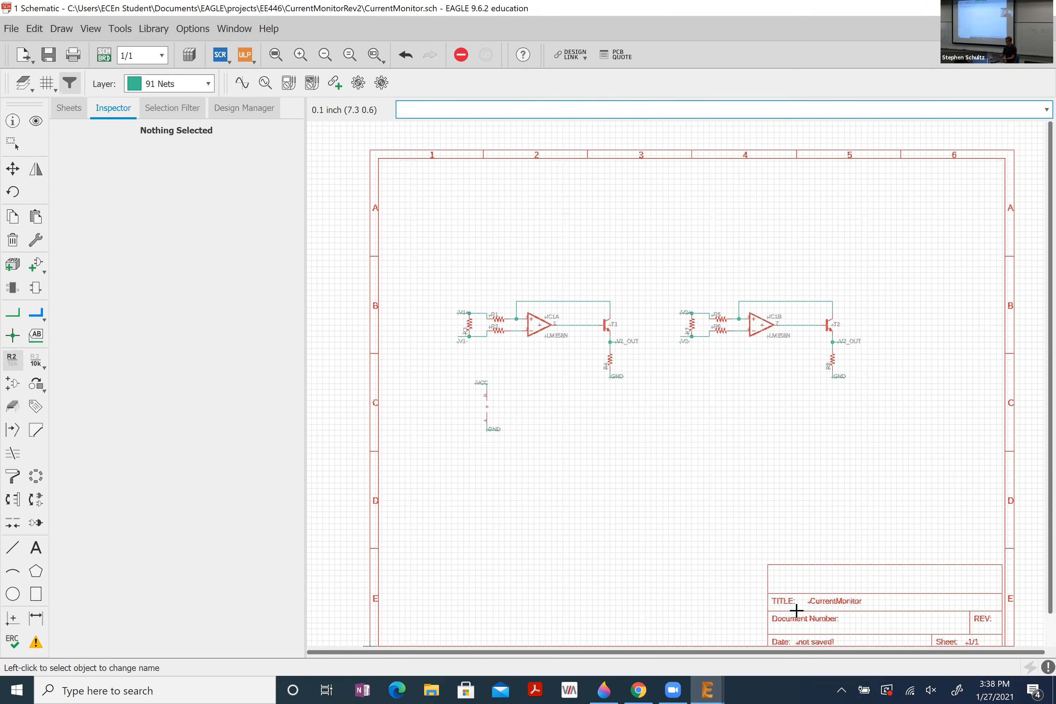
- Save the CurrentMonitor schematic so the title block shows its save date, checking the block before and after saving
{"action": "scroll", "coordinate": [831, 642], "scroll_direction": "up", "scroll_amount": 1}
{"action": "scroll", "coordinate": [831, 641], "scroll_direction": "up", "scroll_amount": 6}
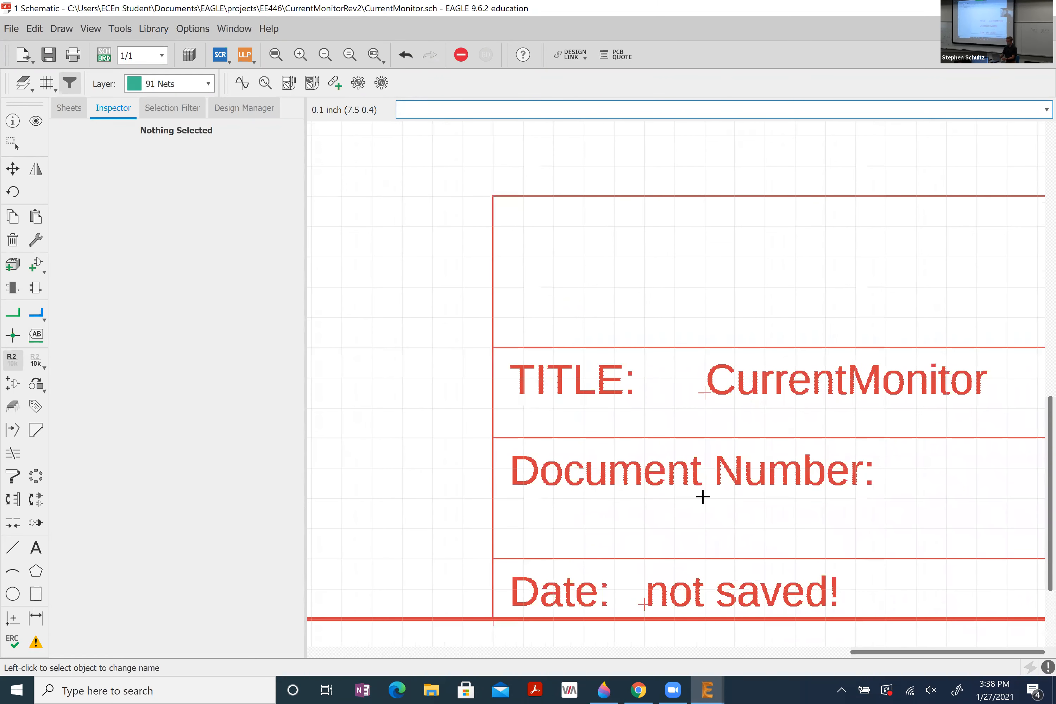
{"action": "scroll", "coordinate": [702, 497], "scroll_direction": "down", "scroll_amount": 2}
{"action": "scroll", "coordinate": [754, 506], "scroll_direction": "down", "scroll_amount": 2}
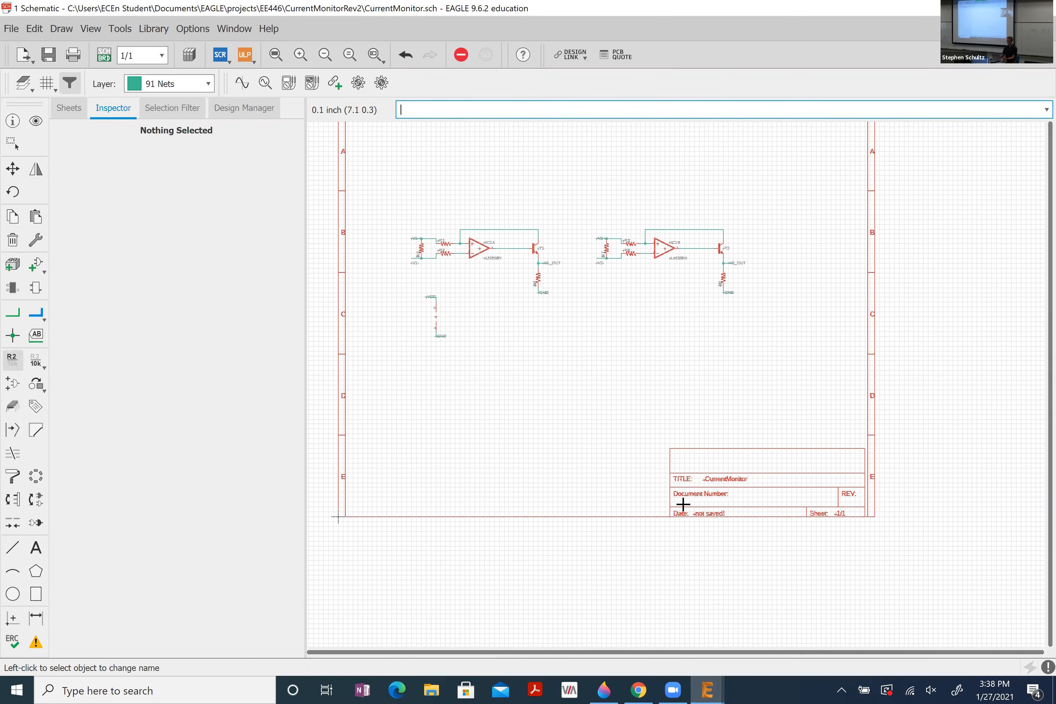
{"action": "scroll", "coordinate": [545, 341], "scroll_direction": "down", "scroll_amount": 1}
{"action": "scroll", "coordinate": [582, 338], "scroll_direction": "up", "scroll_amount": 1}
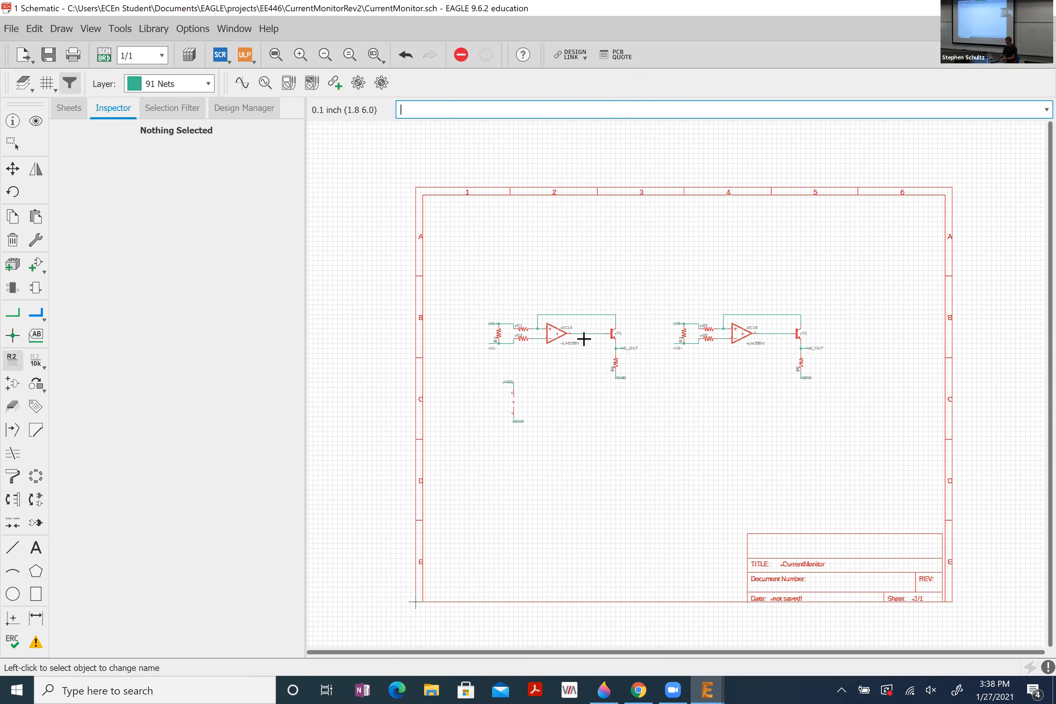
{"action": "key", "text": "ctrl+s"}
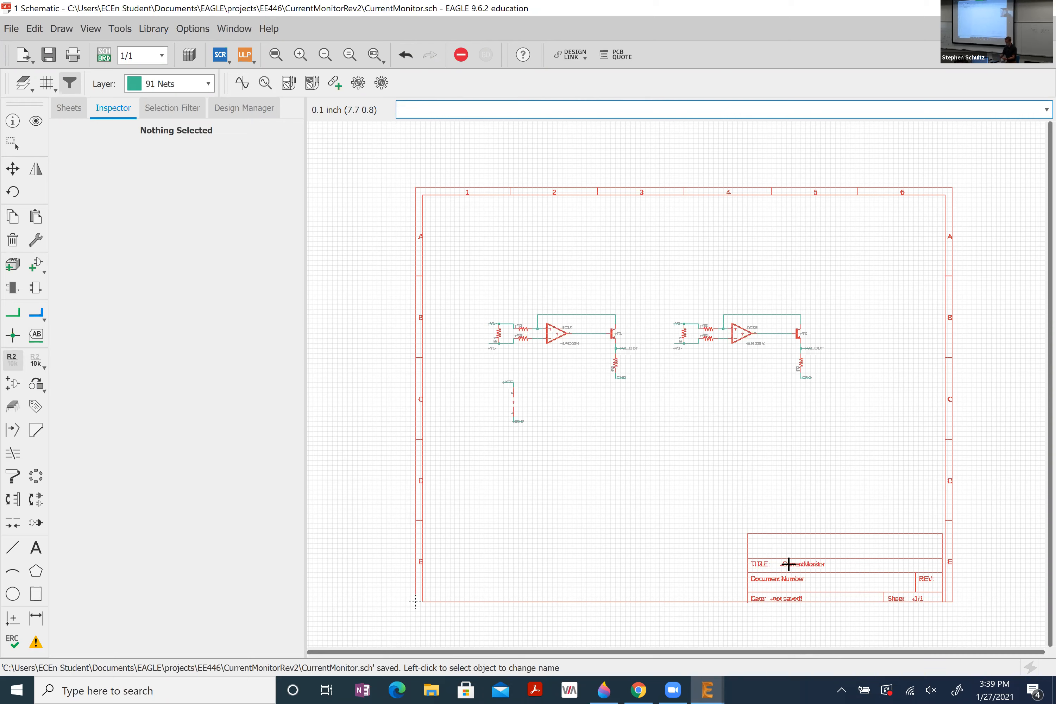
{"action": "scroll", "coordinate": [789, 563], "scroll_direction": "up", "scroll_amount": 2}
{"action": "scroll", "coordinate": [545, 347], "scroll_direction": "down", "scroll_amount": 1}
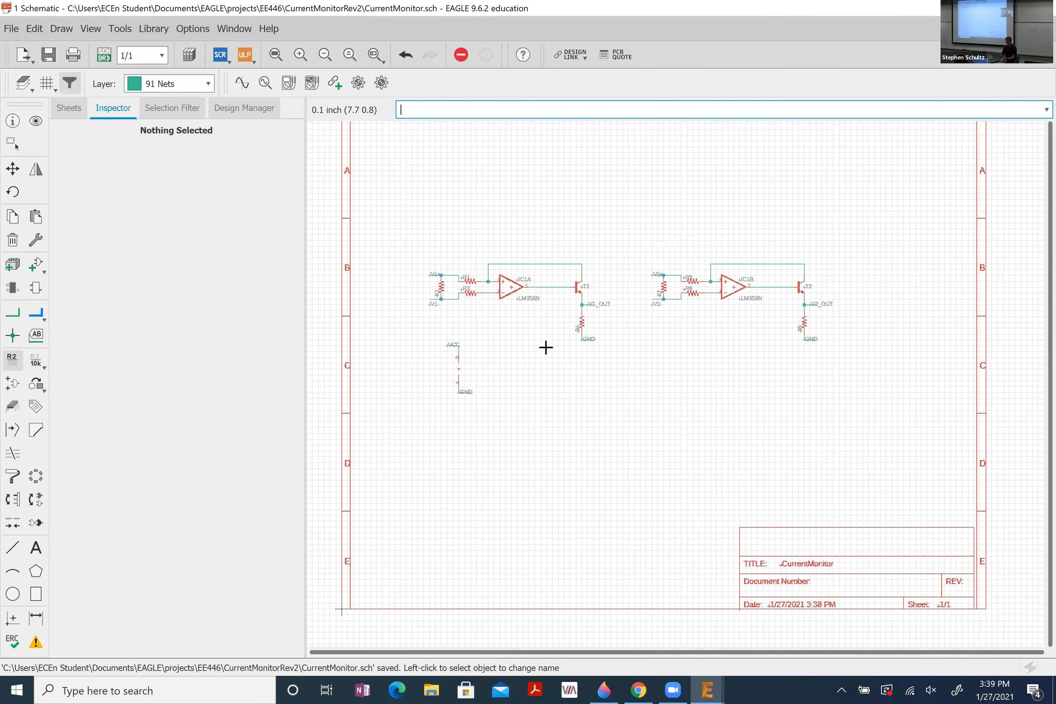
{"action": "scroll", "coordinate": [532, 327], "scroll_direction": "up", "scroll_amount": 1}
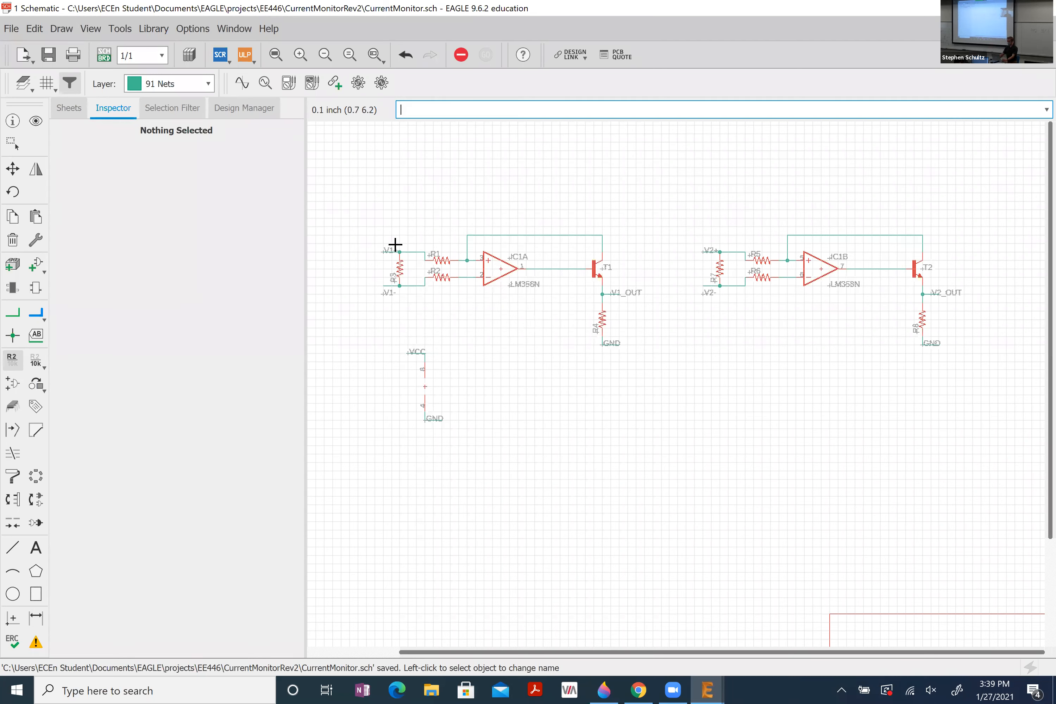
{"action": "left_click", "coordinate": [18, 367]}
{"action": "key", "text": "Escape"}
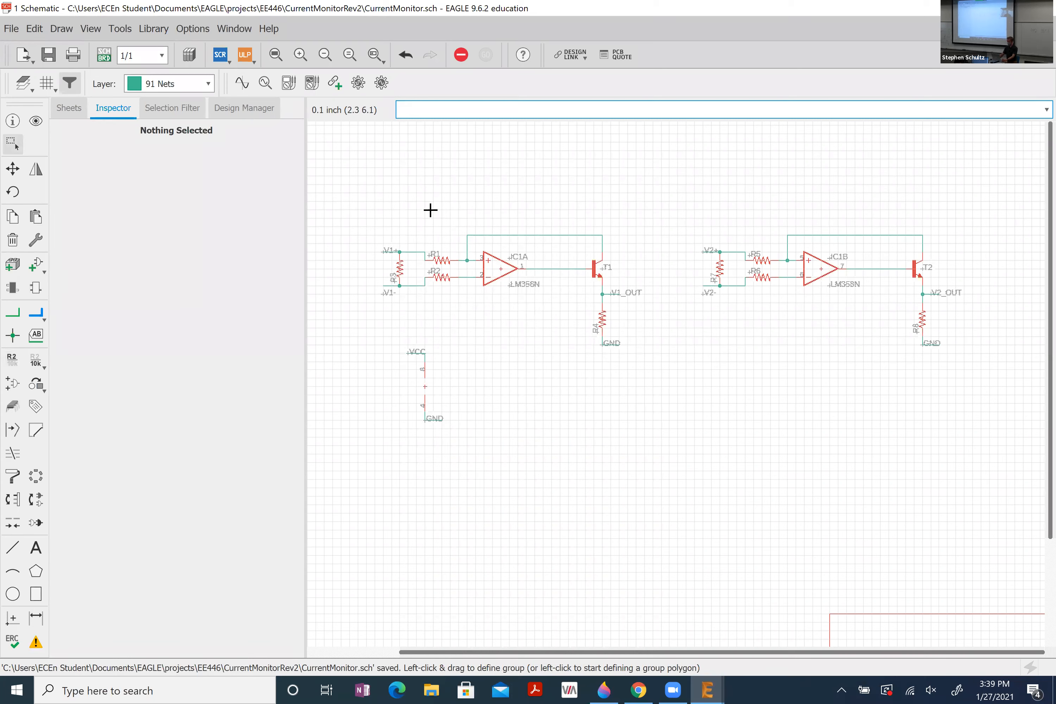
{"action": "left_click_drag", "start_coordinate": [364, 207], "coordinate": [388, 188]}
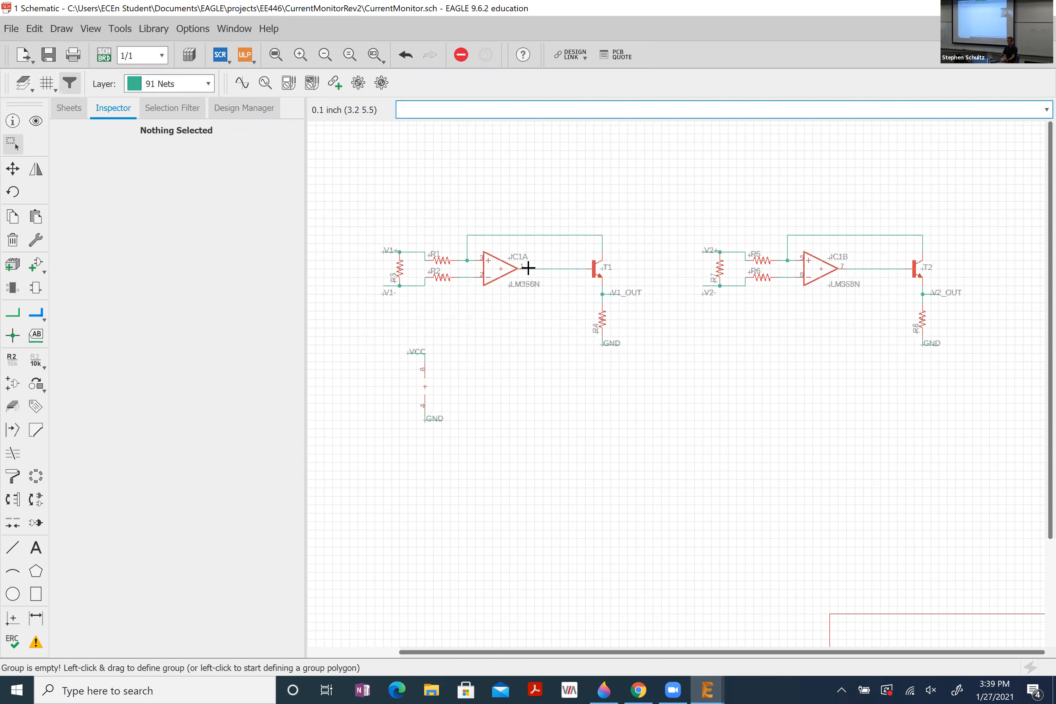
{"action": "right_click", "coordinate": [500, 269]}
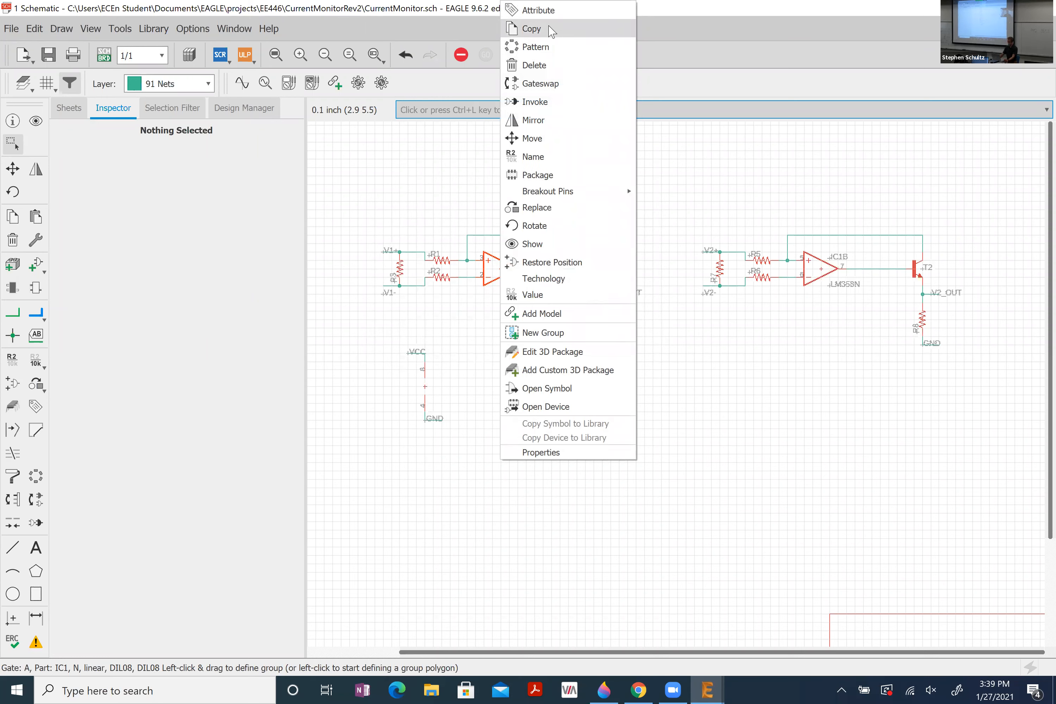
{"action": "left_click", "coordinate": [441, 198]}
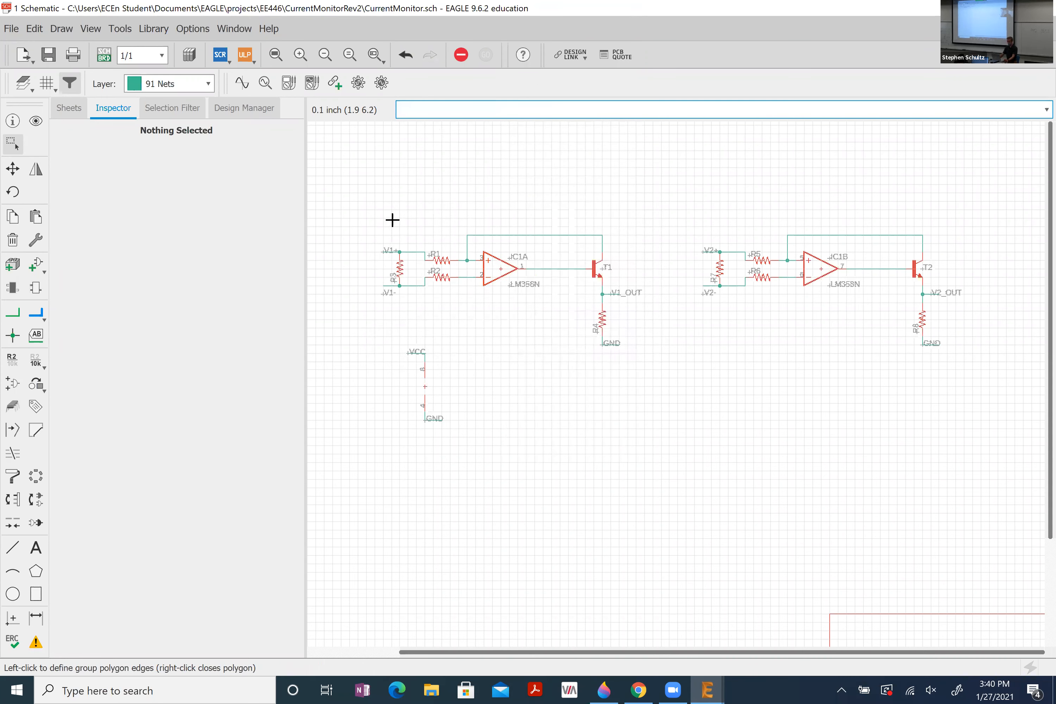
- Try to group the whole second circuit with R5 to R8, IC1B and T2 and move it as one
{"action": "left_click_drag", "start_coordinate": [673, 218], "coordinate": [987, 363]}
{"action": "left_click", "coordinate": [942, 408]}
{"action": "key", "text": "Escape"}
{"action": "left_click_drag", "start_coordinate": [677, 216], "coordinate": [981, 382]}
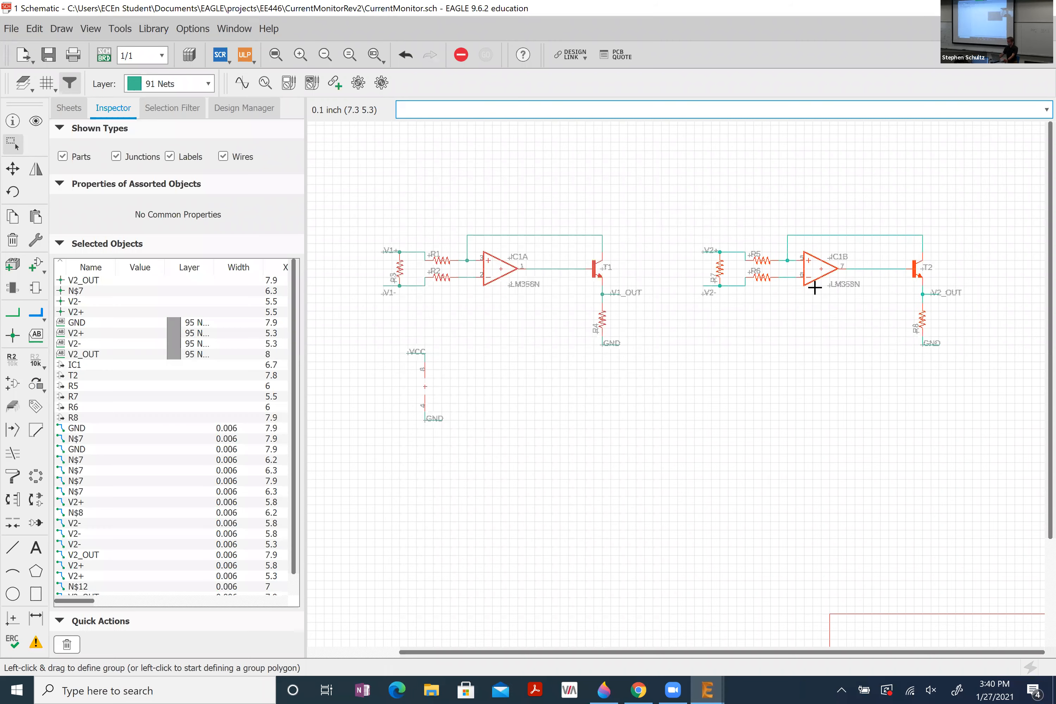
{"action": "scroll", "coordinate": [821, 271], "scroll_direction": "up", "scroll_amount": 4}
{"action": "scroll", "coordinate": [823, 271], "scroll_direction": "down", "scroll_amount": 3}
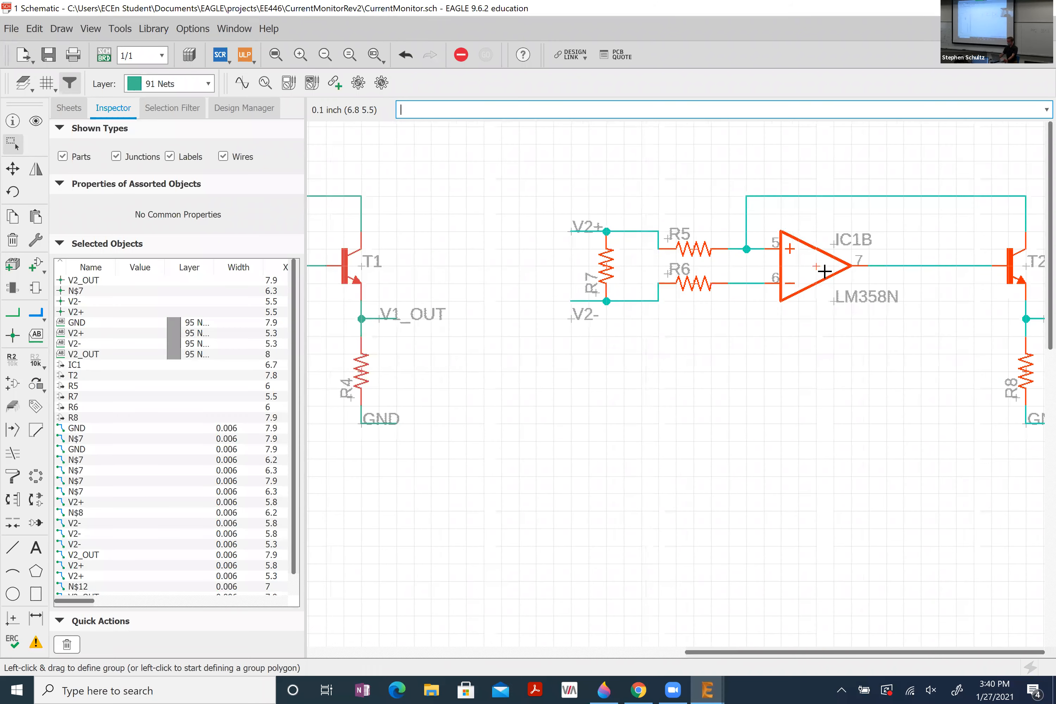
{"action": "scroll", "coordinate": [823, 270], "scroll_direction": "up", "scroll_amount": 2}
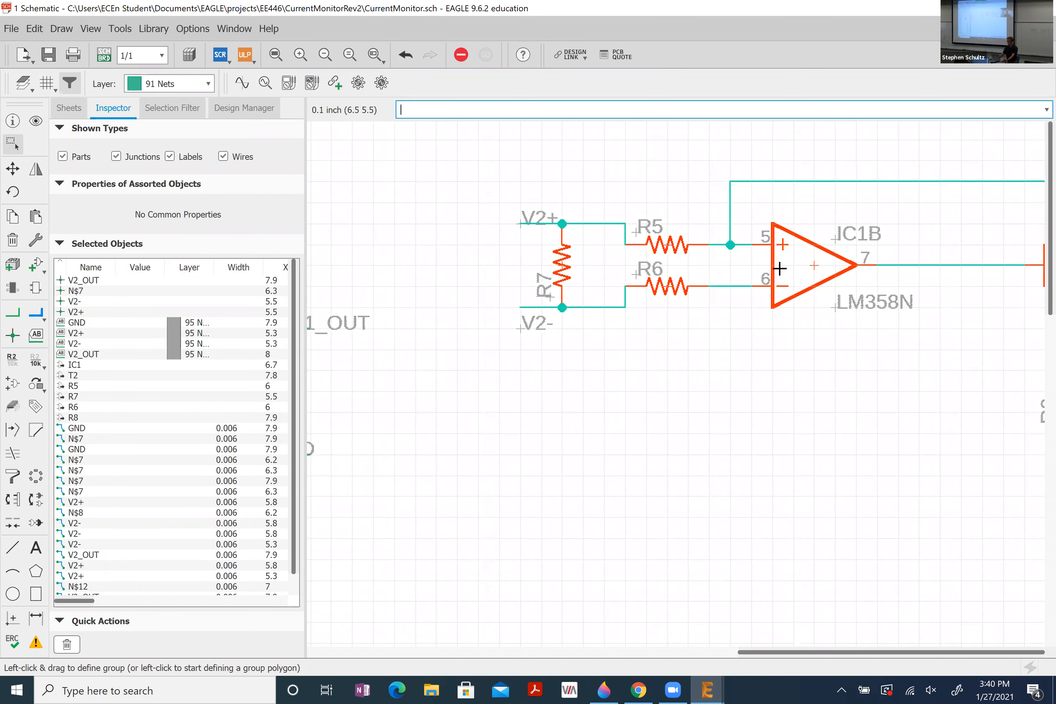
{"action": "left_click_drag", "start_coordinate": [778, 268], "coordinate": [722, 337]}
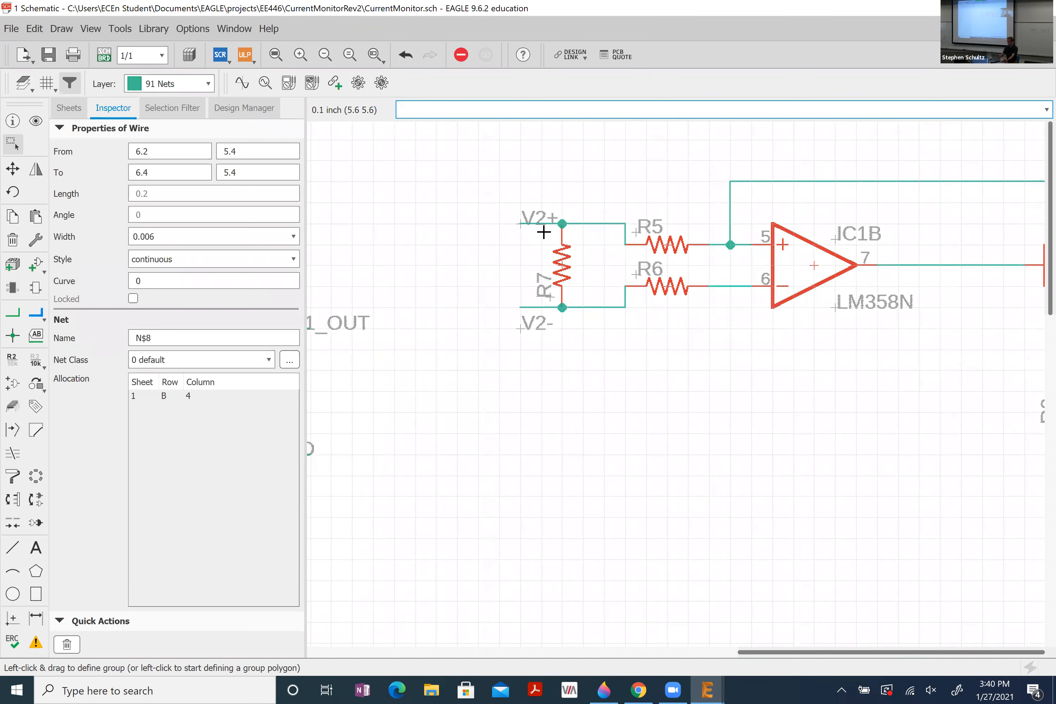
- Group the whole second circuit, move it 0.1 inch to the right by IC1B's origin, and save the schematic
{"action": "scroll", "coordinate": [568, 249], "scroll_direction": "down", "scroll_amount": 3}
{"action": "left_click_drag", "start_coordinate": [789, 351], "coordinate": [528, 213]}
{"action": "scroll", "coordinate": [660, 254], "scroll_direction": "up", "scroll_amount": 4}
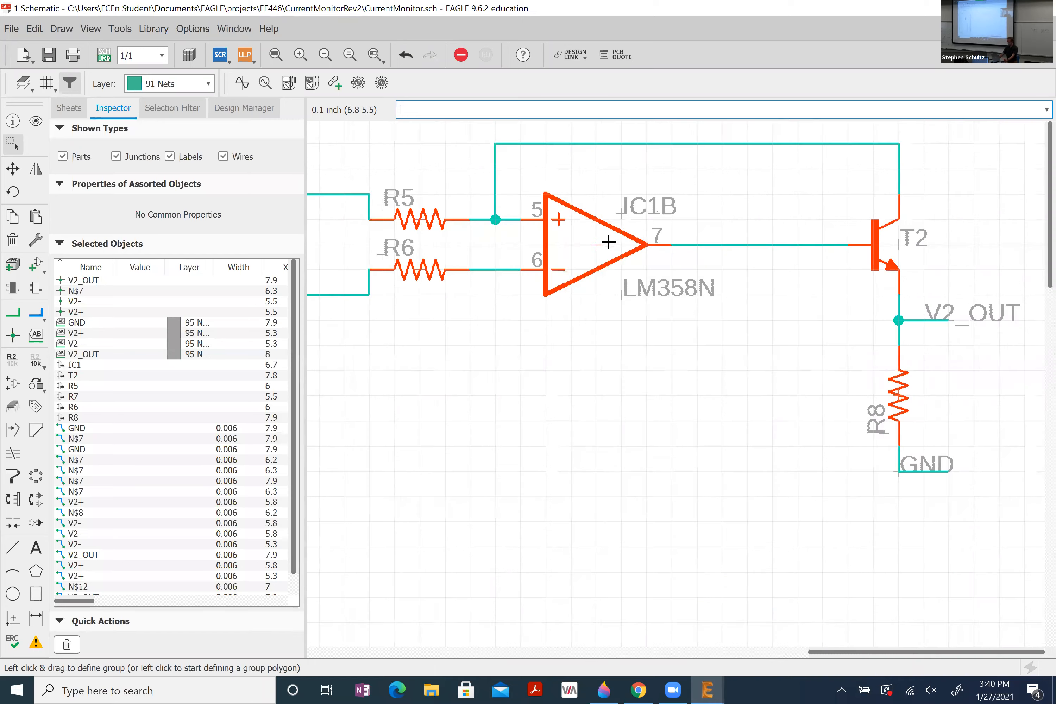
{"action": "left_click_drag", "start_coordinate": [589, 245], "coordinate": [610, 246]}
{"action": "scroll", "coordinate": [738, 290], "scroll_direction": "down", "scroll_amount": 4}
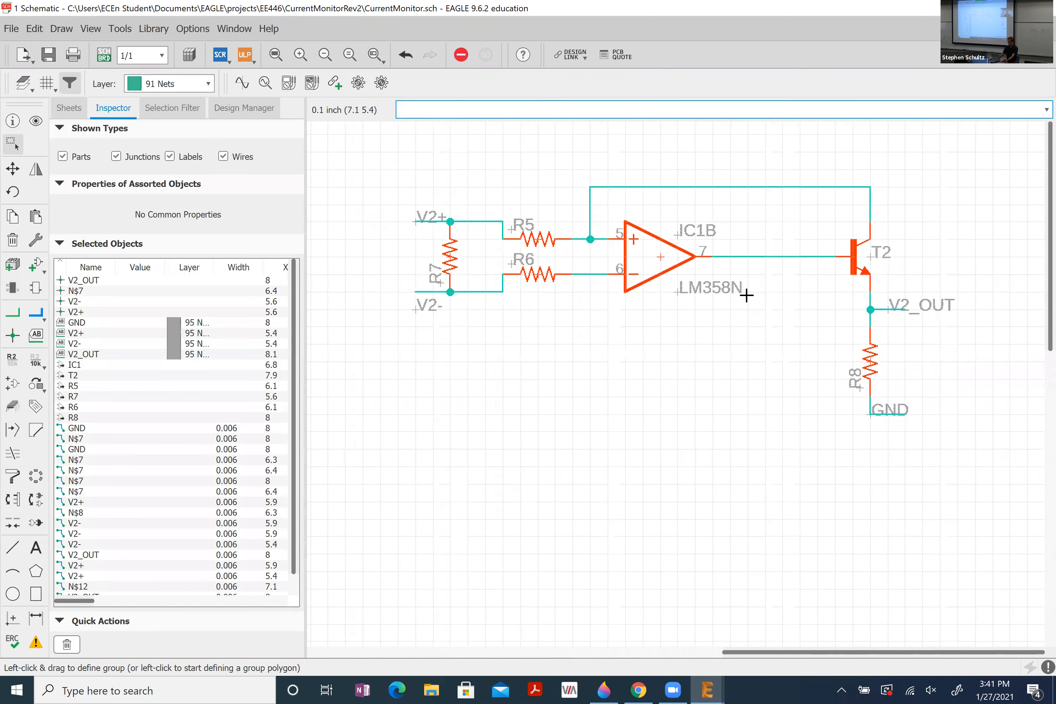
{"action": "scroll", "coordinate": [722, 296], "scroll_direction": "down", "scroll_amount": 3}
{"action": "scroll", "coordinate": [548, 291], "scroll_direction": "up", "scroll_amount": 1}
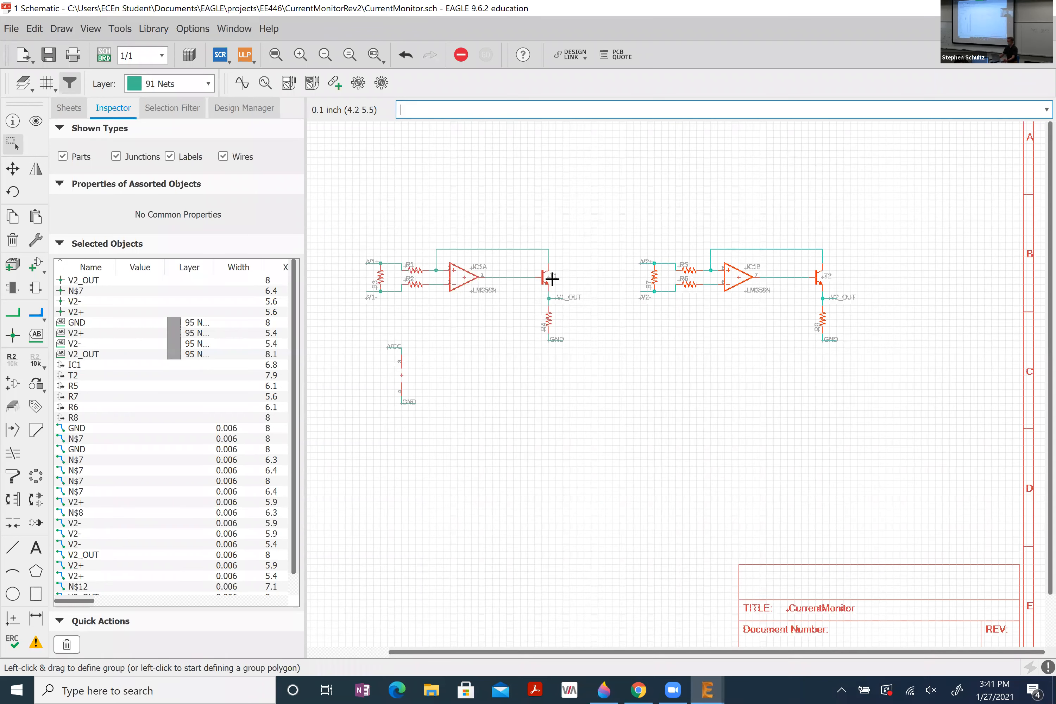
{"action": "left_click", "coordinate": [55, 57]}
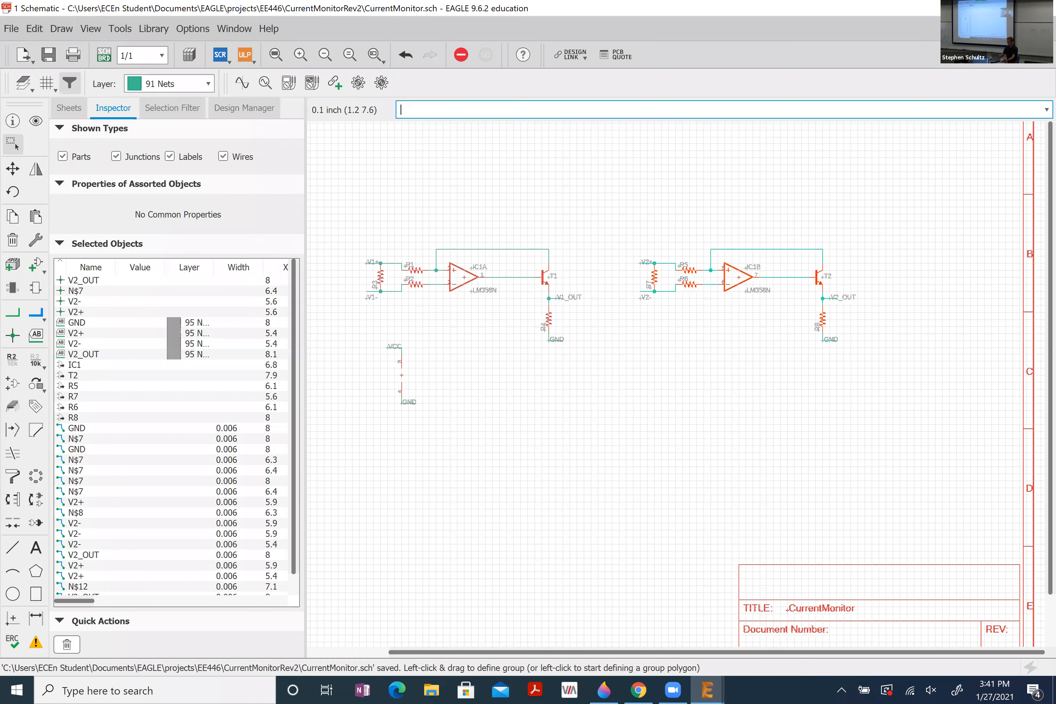
- Switch to the Control Panel, create a new library in the CurrentMonitorRev2 project and close it again
{"action": "key", "text": "alt+Tab"}
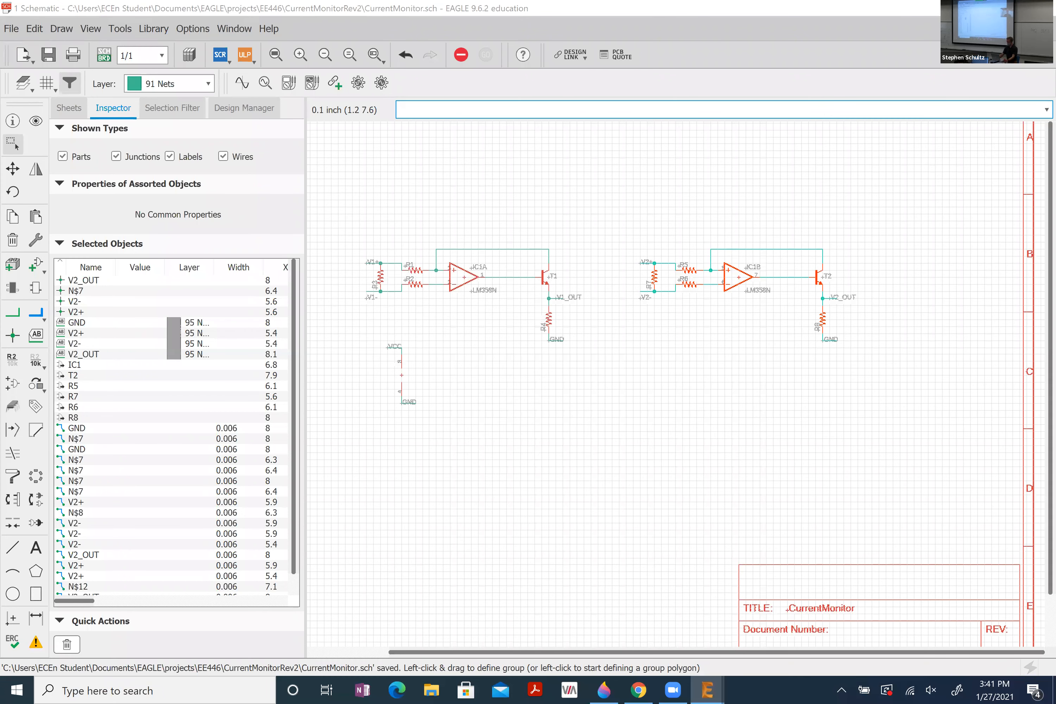
{"action": "key", "text": "alt+Tab"}
{"action": "key", "text": "alt+Tab"}
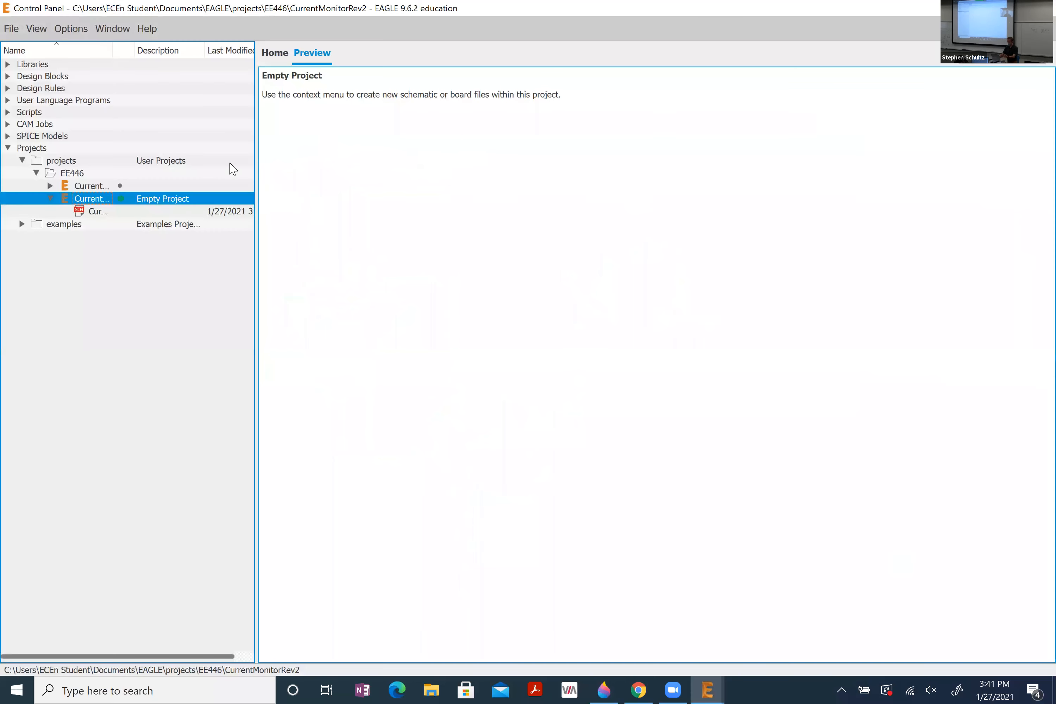
{"action": "right_click", "coordinate": [99, 201]}
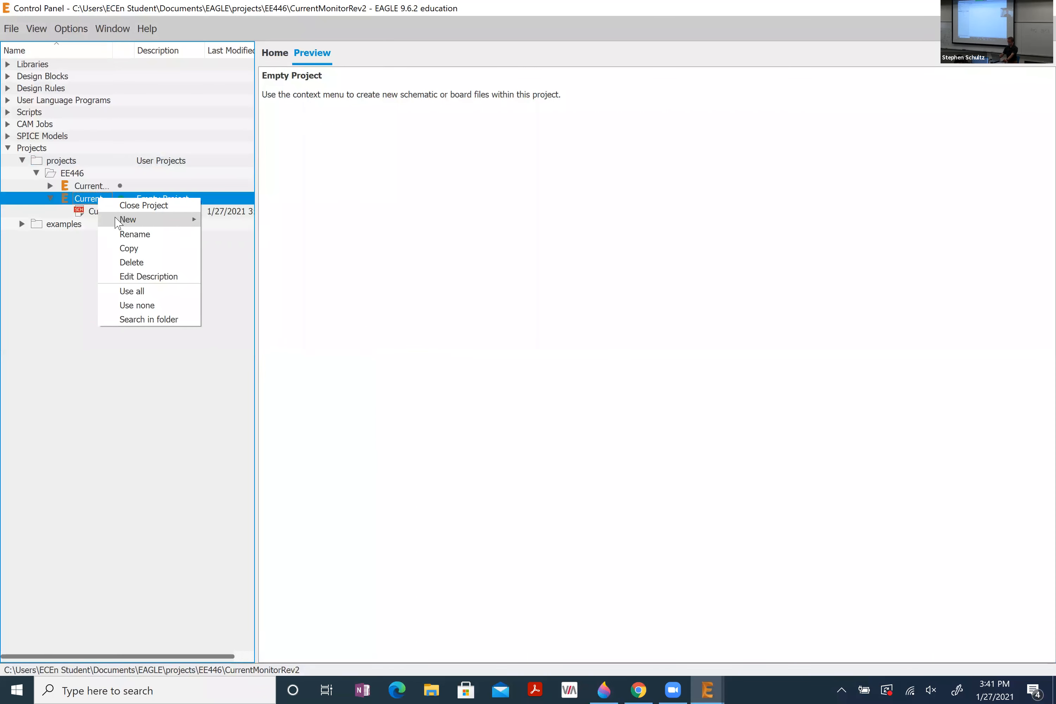
{"action": "mouse_move", "coordinate": [112, 222]}
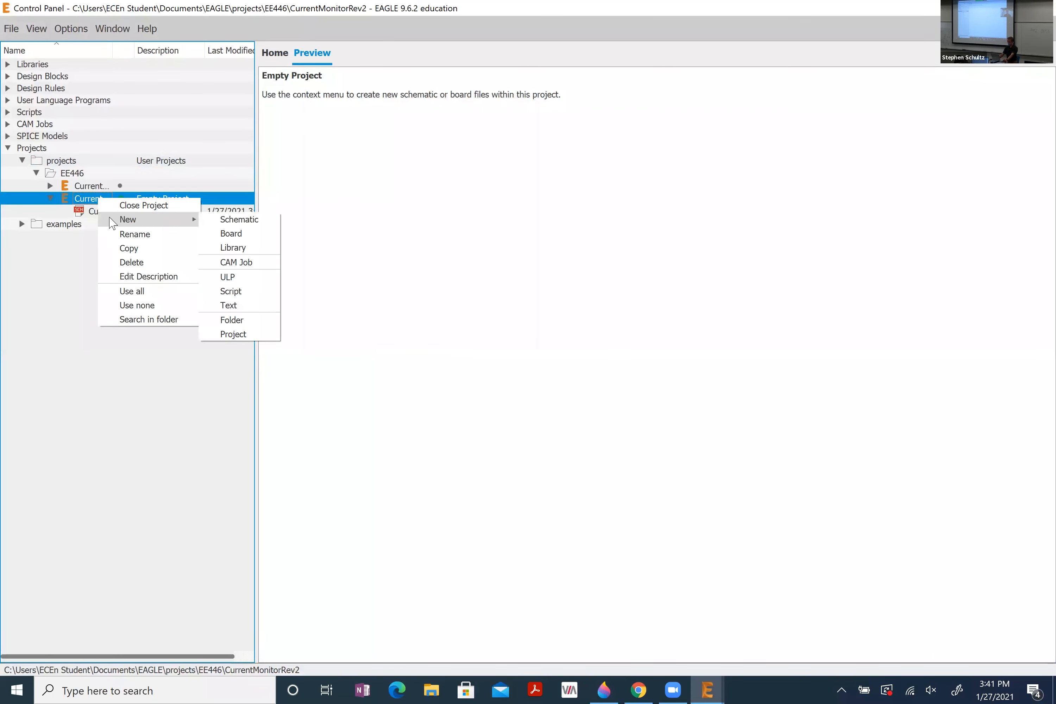
{"action": "left_click", "coordinate": [231, 255]}
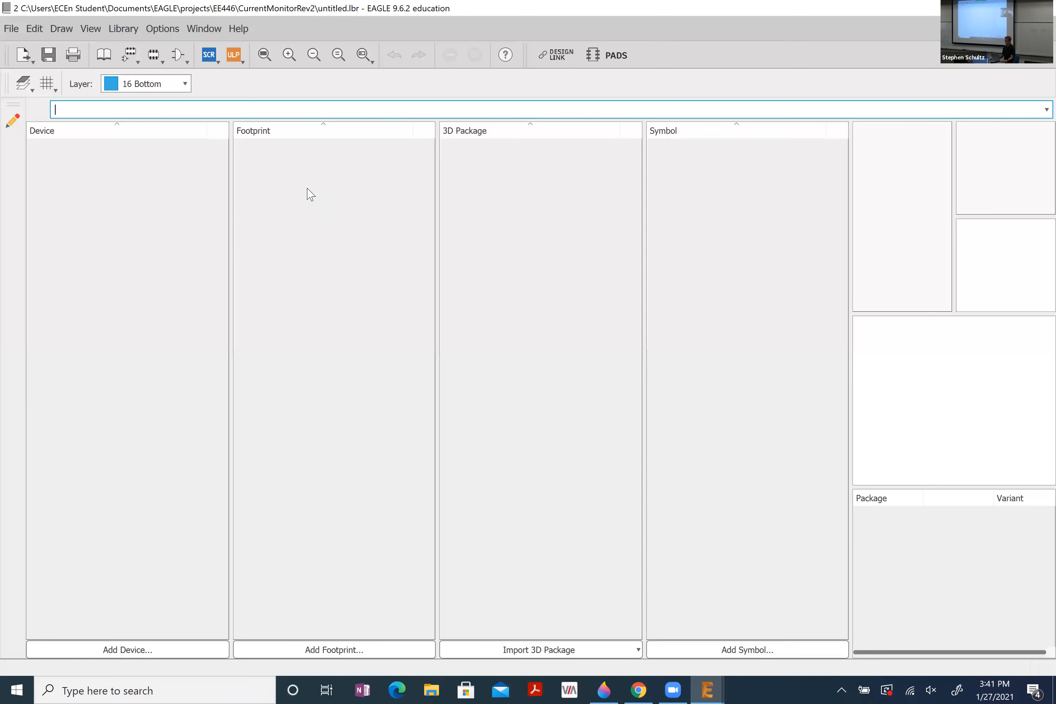
{"action": "left_click", "coordinate": [1044, 7]}
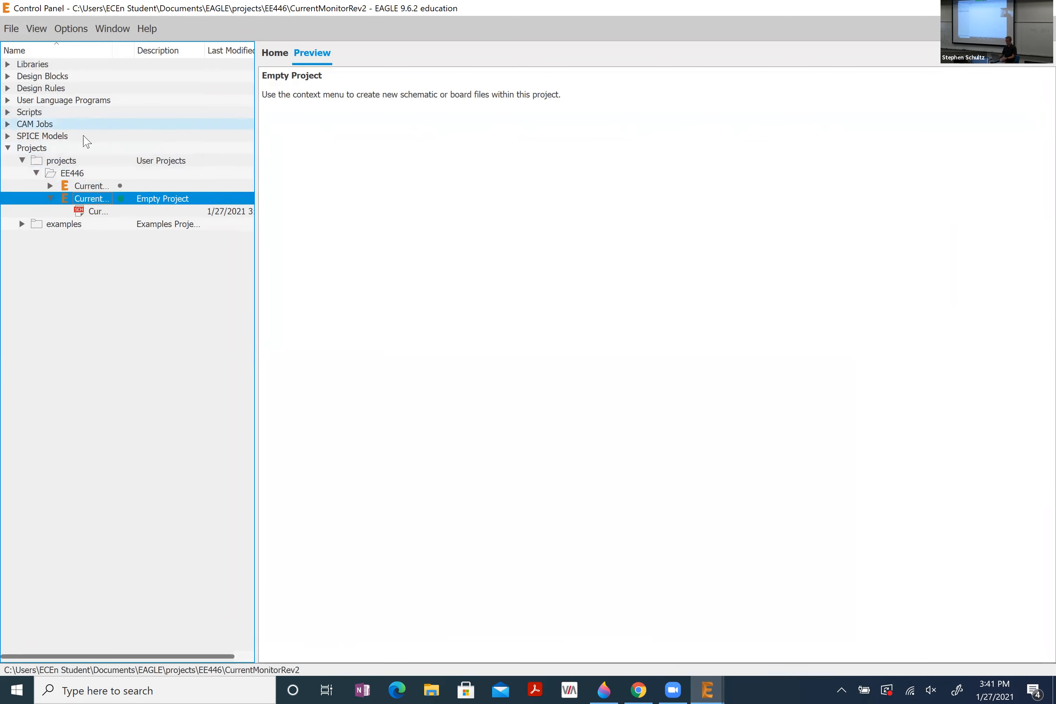
{"action": "right_click", "coordinate": [93, 202]}
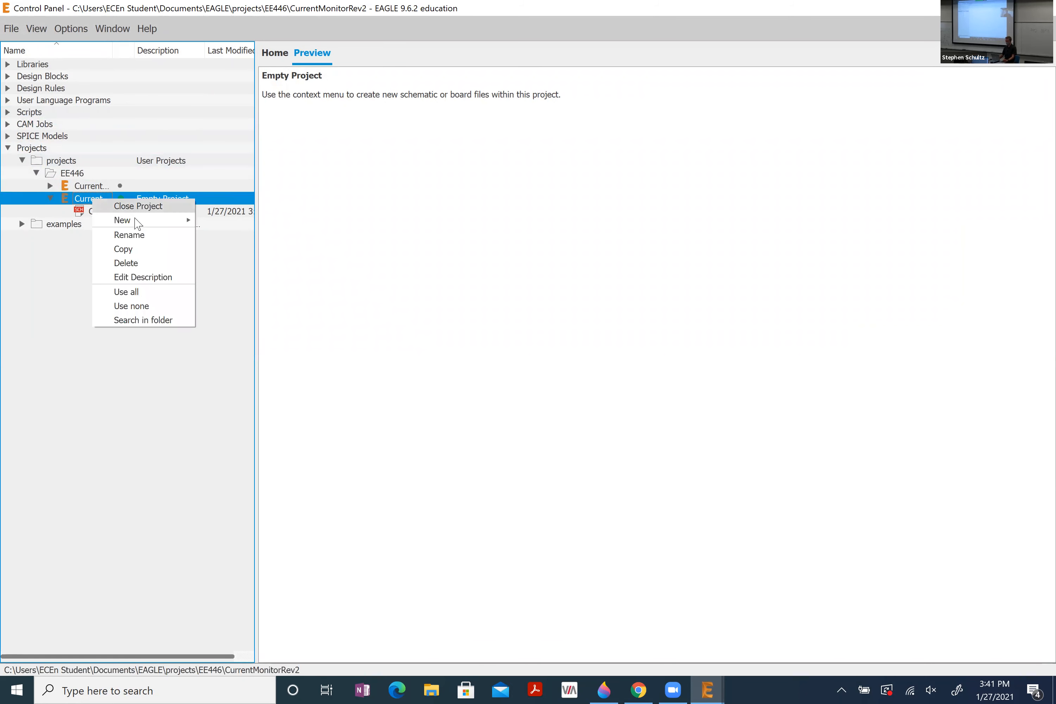
{"action": "mouse_move", "coordinate": [138, 220]}
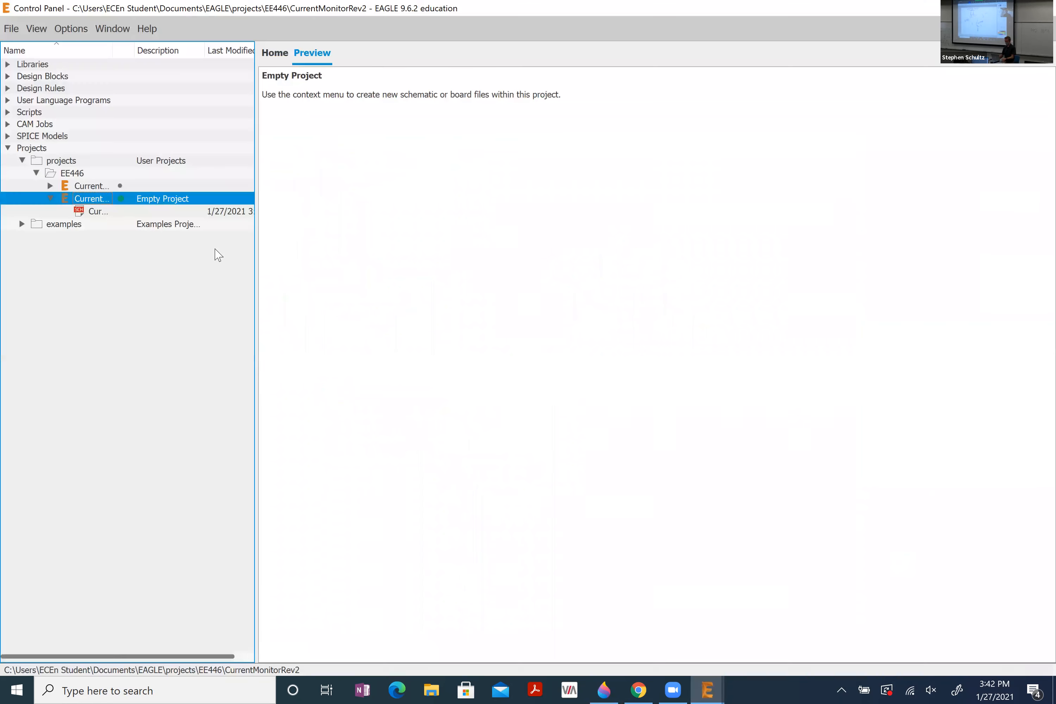
{"action": "key", "text": "alt+Tab"}
{"action": "key", "text": "Tab"}
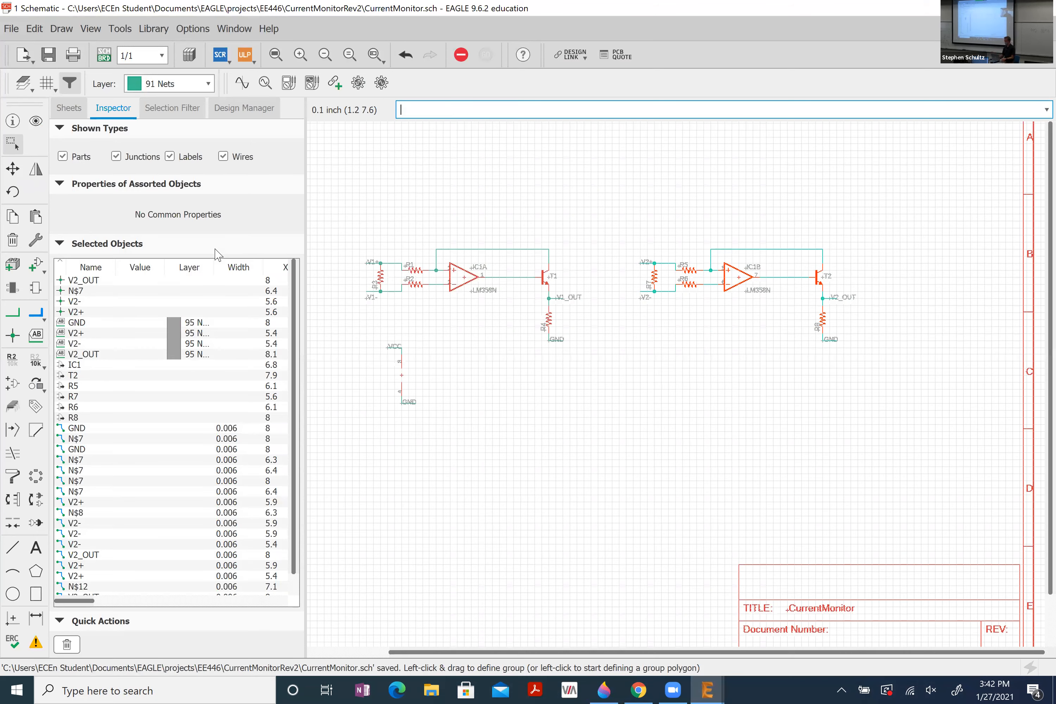
{"action": "key", "text": "alt+Tab"}
{"action": "key", "text": "Tab"}
{"action": "key", "text": "shift+Tab"}
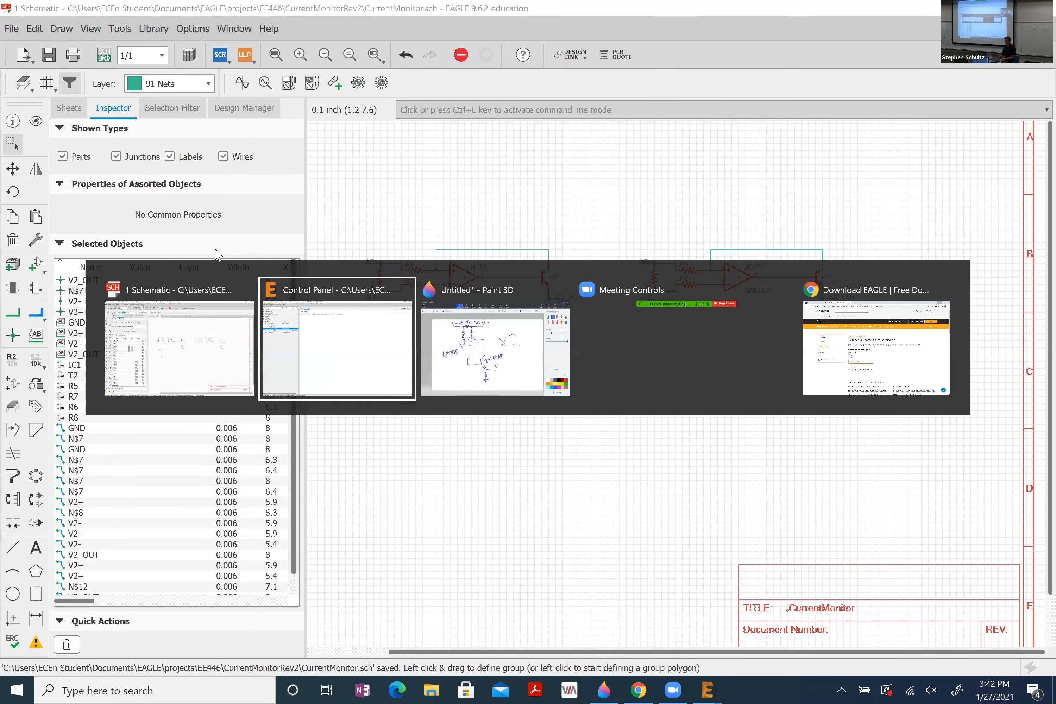
{"action": "key", "text": "alt+Tab"}
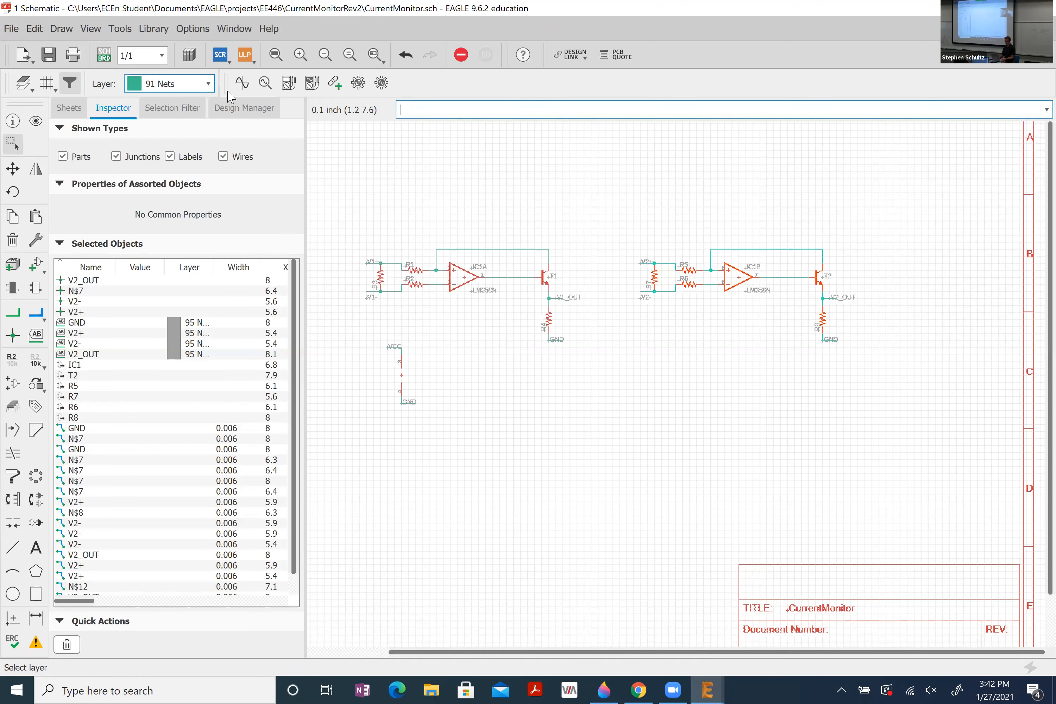
{"action": "key", "text": "alt+Tab"}
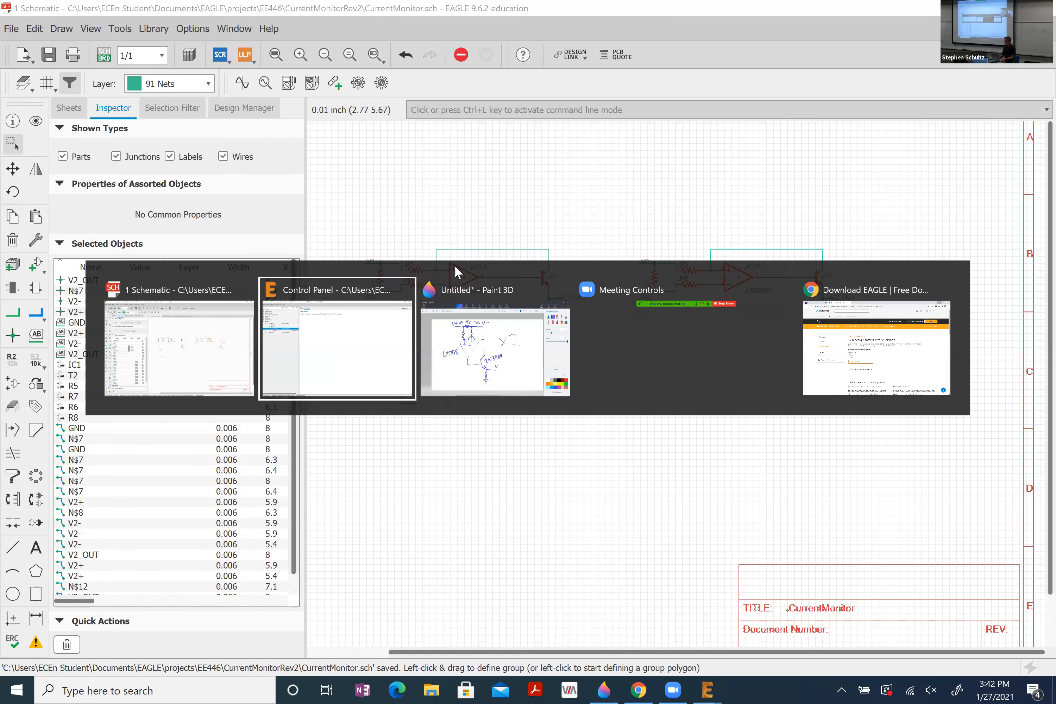
{"action": "key", "text": "alt+Tab"}
{"action": "key", "text": "alt+Tab"}
{"action": "key", "text": "alt+Tab"}
{"action": "key", "text": "alt+Tab"}
{"action": "key", "text": "alt+Tab"}
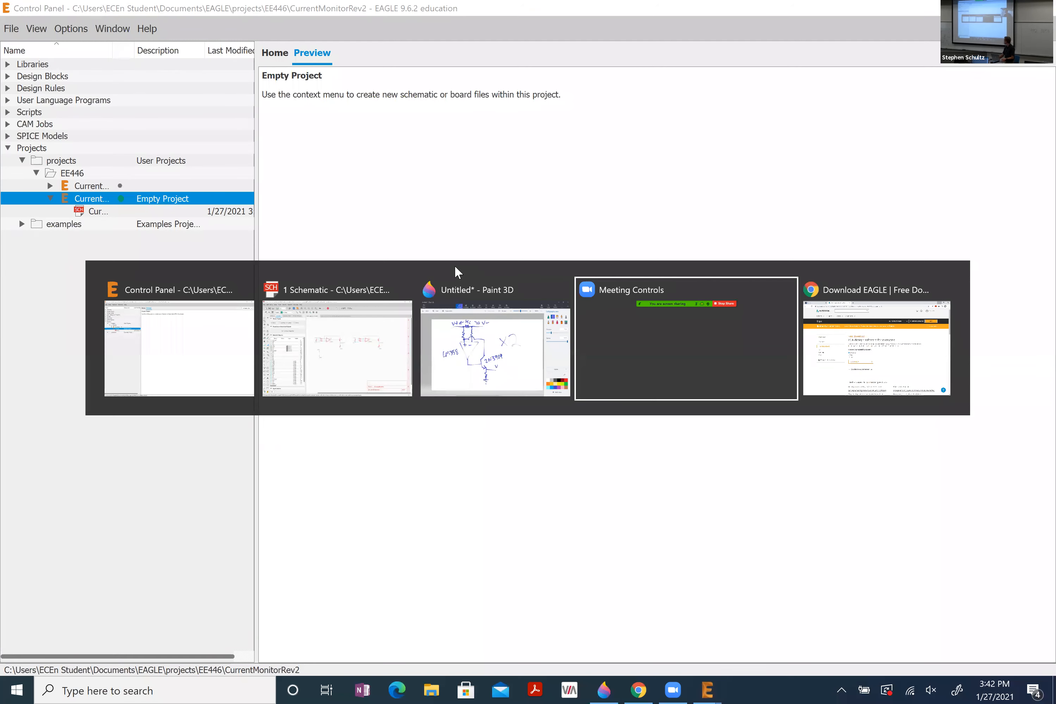
{"action": "key", "text": "alt+Tab"}
{"action": "key", "text": "alt+shift+Tab"}
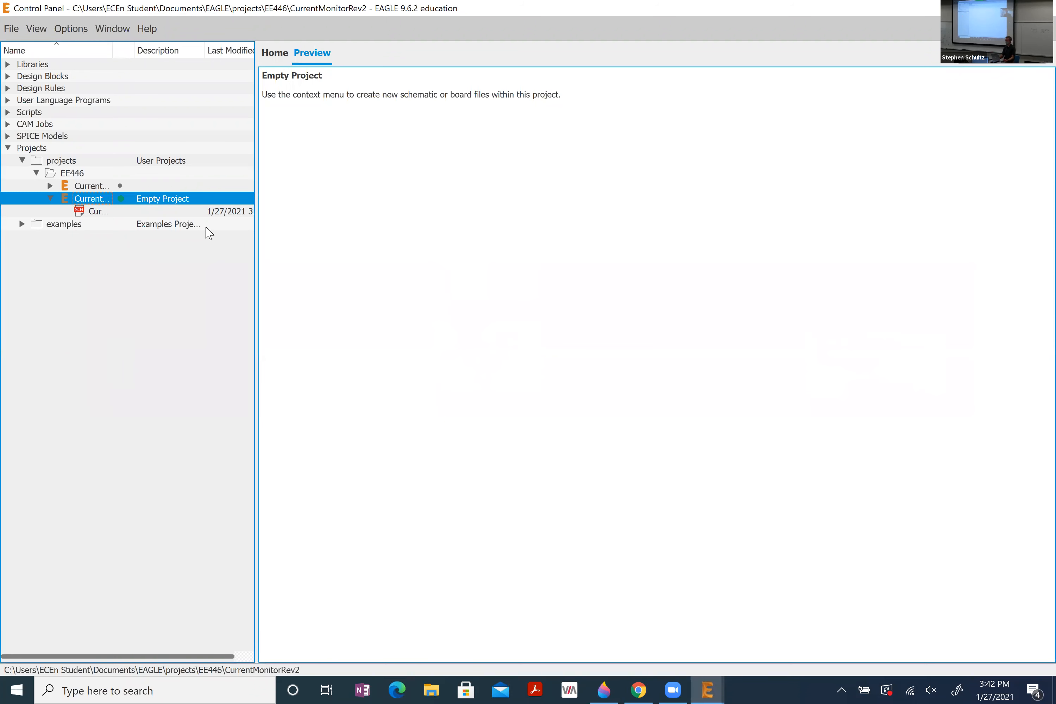
- Create a new empty library inside the CurrentMonitorRev2 project
{"action": "right_click", "coordinate": [86, 198]}
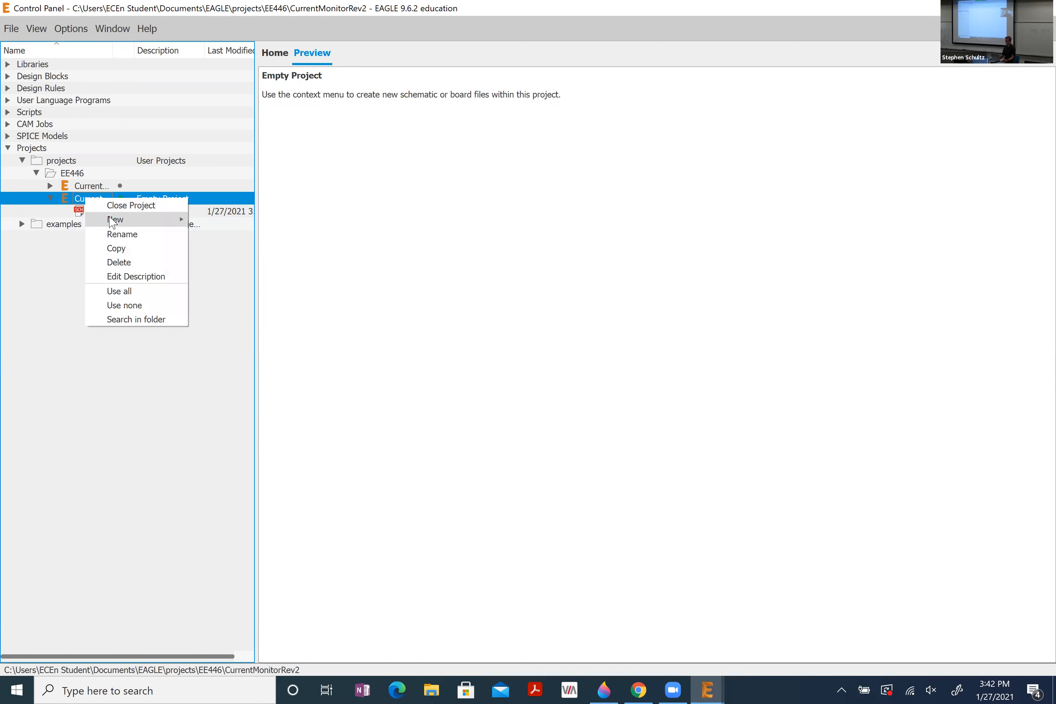
{"action": "mouse_move", "coordinate": [112, 221]}
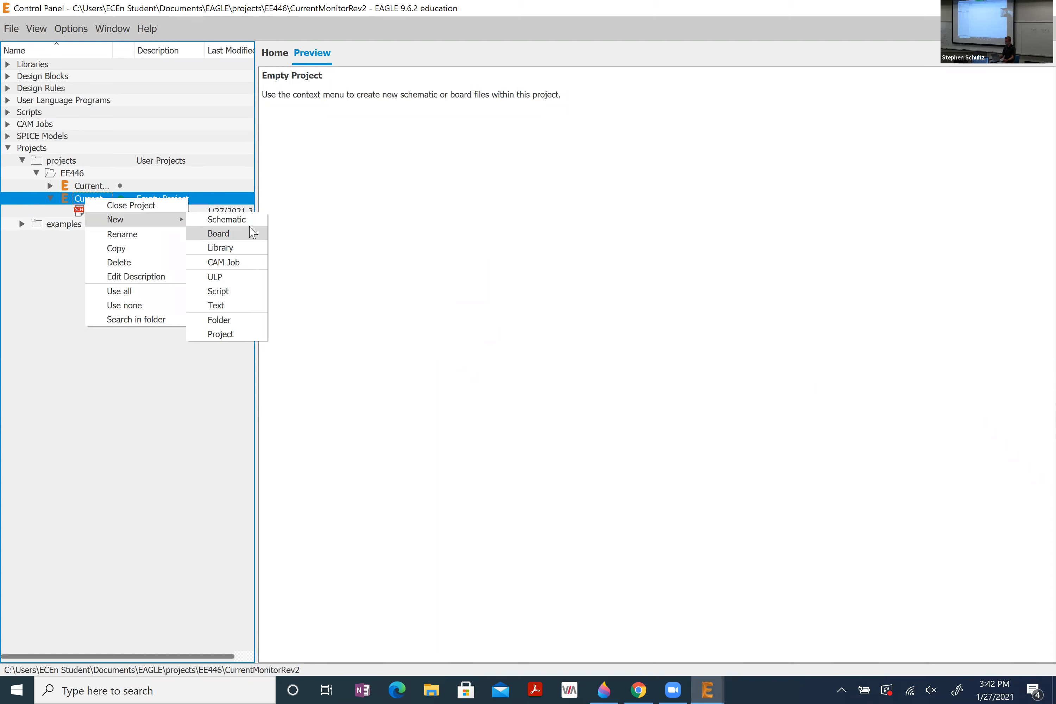
{"action": "left_click", "coordinate": [227, 253]}
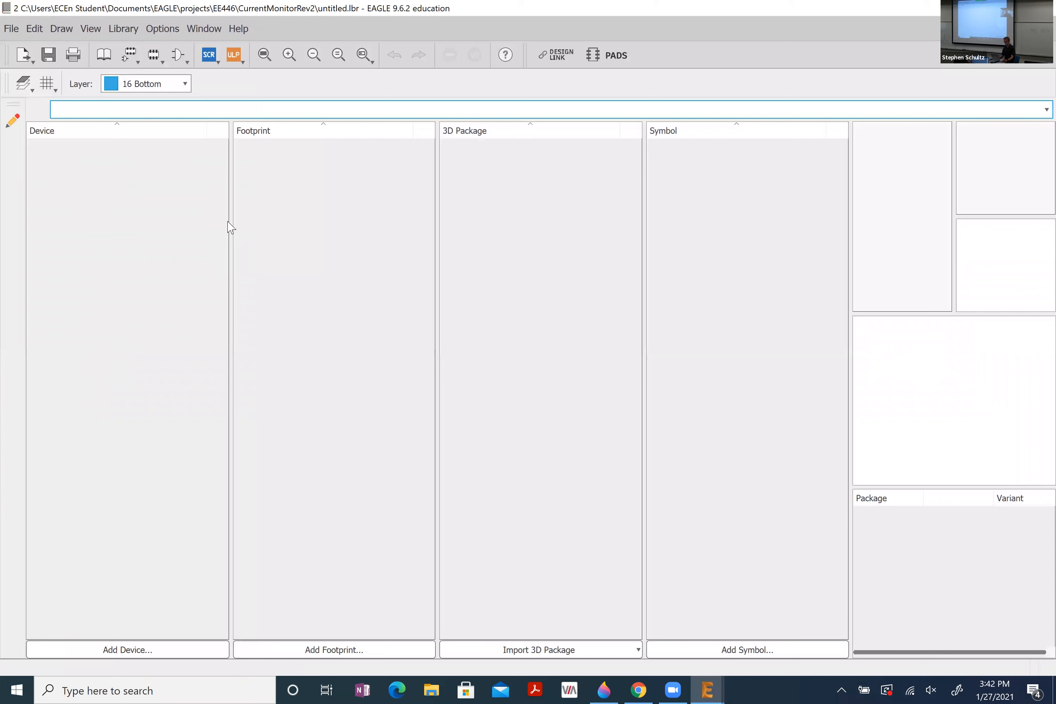
- Create a new symbol named ALLIGATOR in the library
{"action": "left_click", "coordinate": [716, 652]}
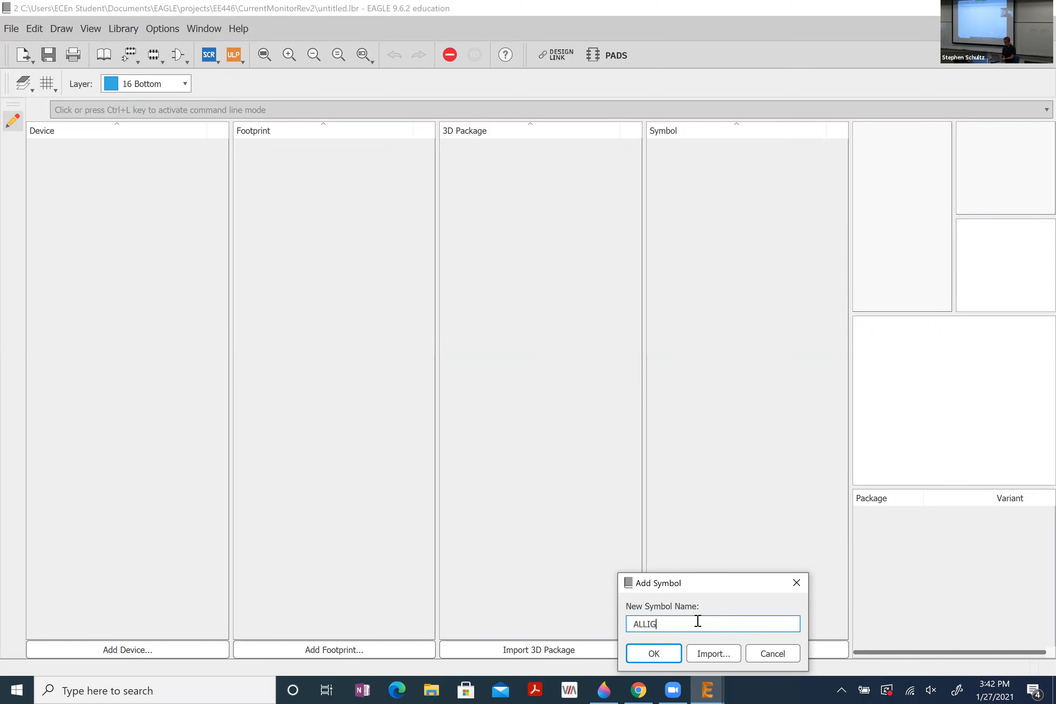
{"action": "type", "text": "TOR"}
{"action": "key", "text": "Return"}
{"action": "left_click", "coordinate": [705, 653]}
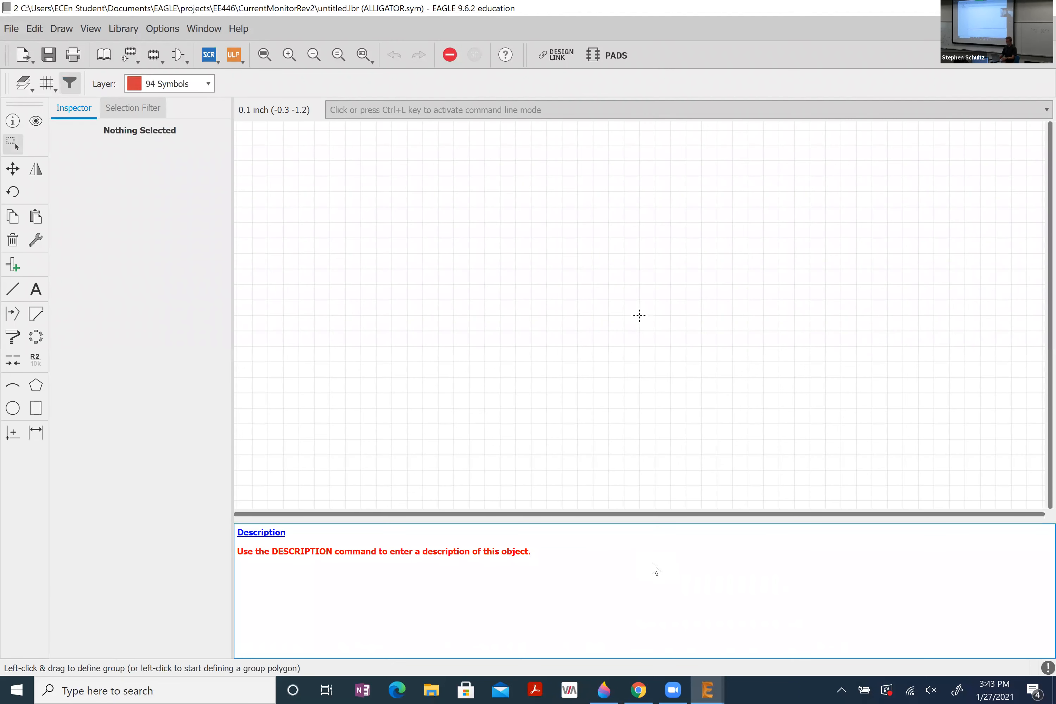
{"action": "key", "text": "alt+Tab"}
{"action": "key", "text": "alt+Tab"}
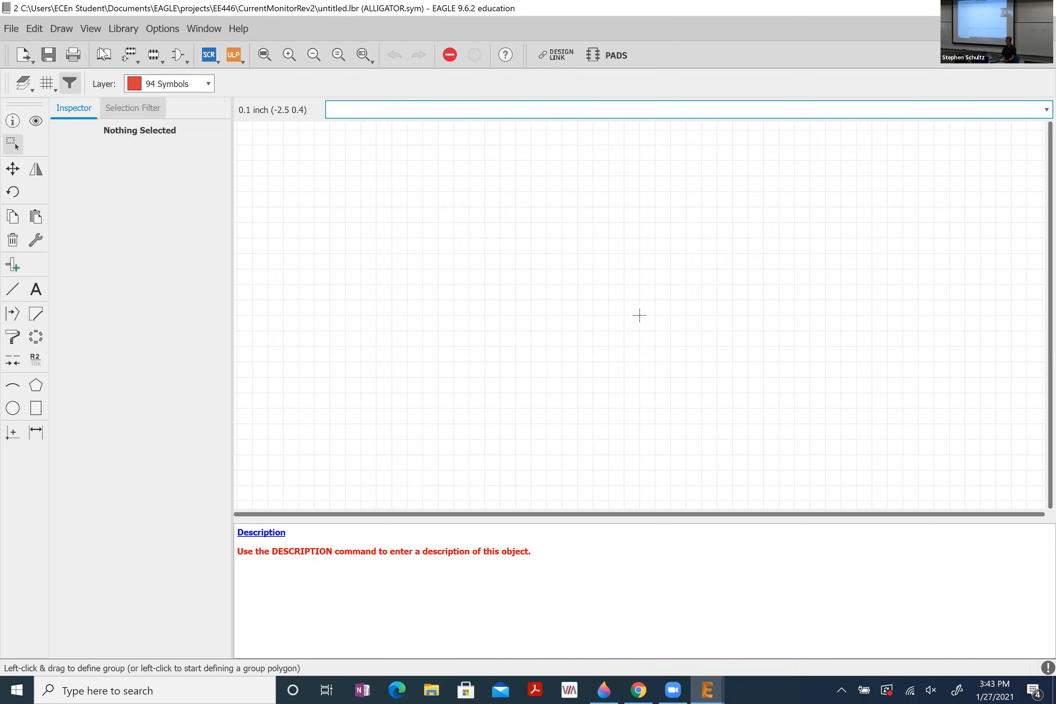
{"action": "left_click", "coordinate": [107, 59]}
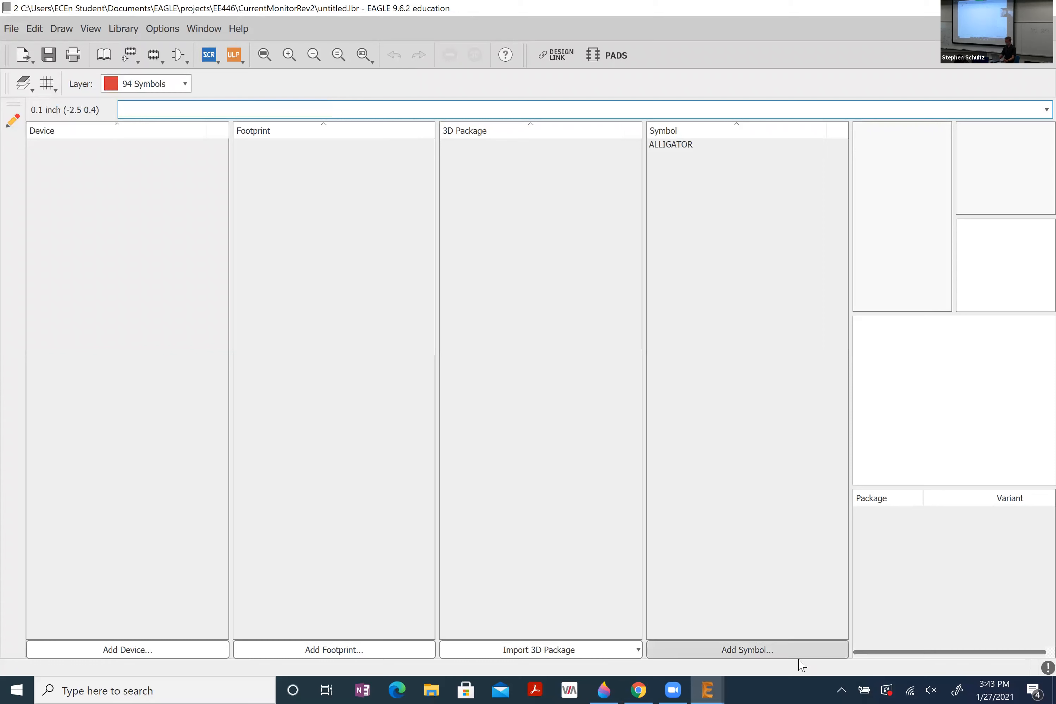
{"action": "left_click", "coordinate": [800, 653]}
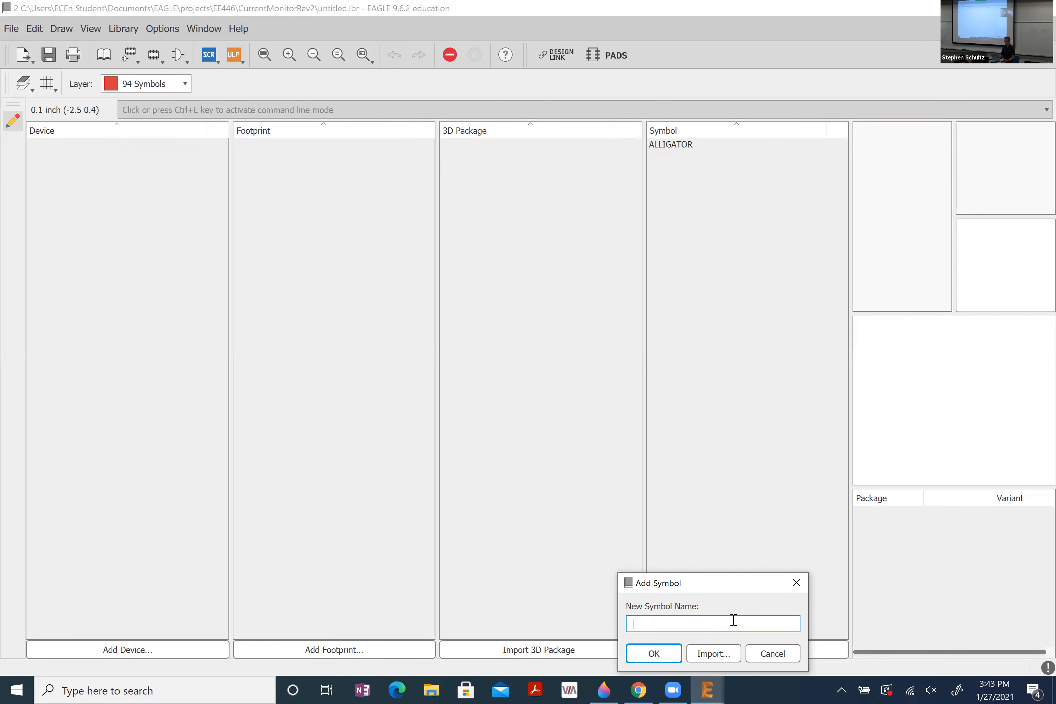
{"action": "left_click", "coordinate": [800, 580]}
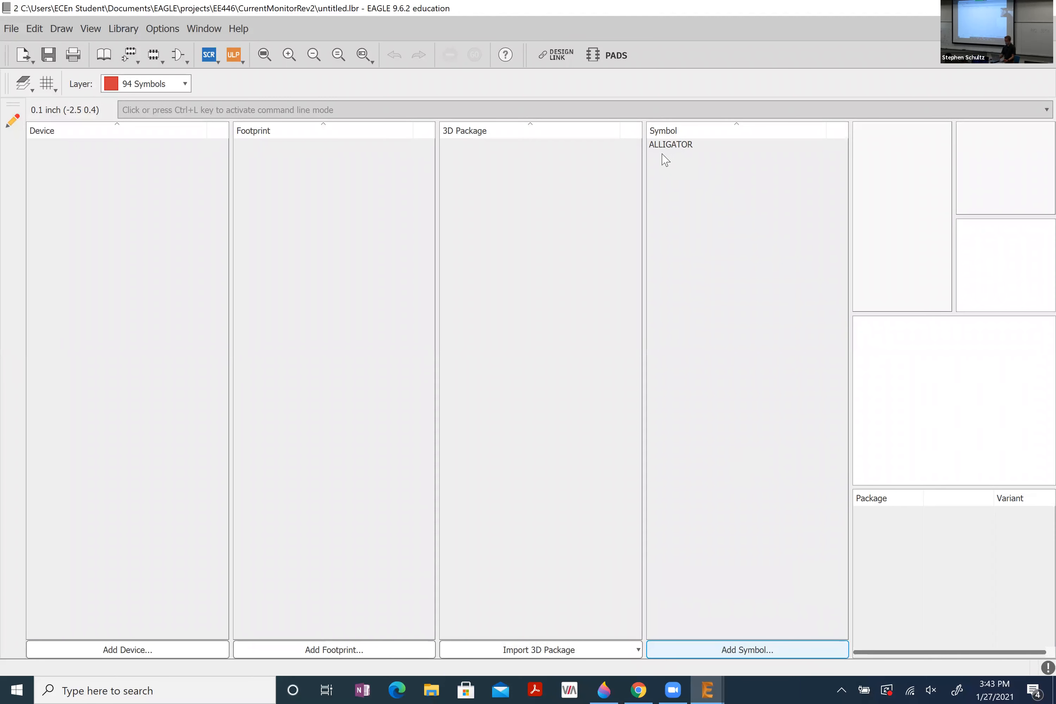
- Open the ALLIGATOR symbol for editing and place one pin at its origin
{"action": "left_click", "coordinate": [666, 145]}
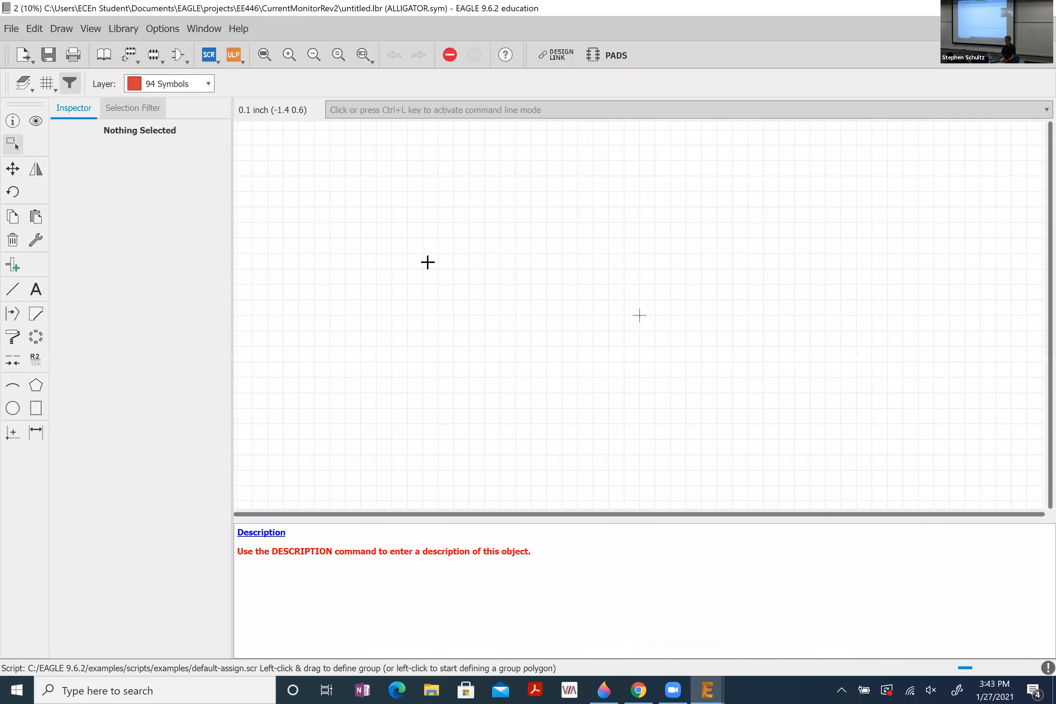
{"action": "left_click", "coordinate": [12, 265]}
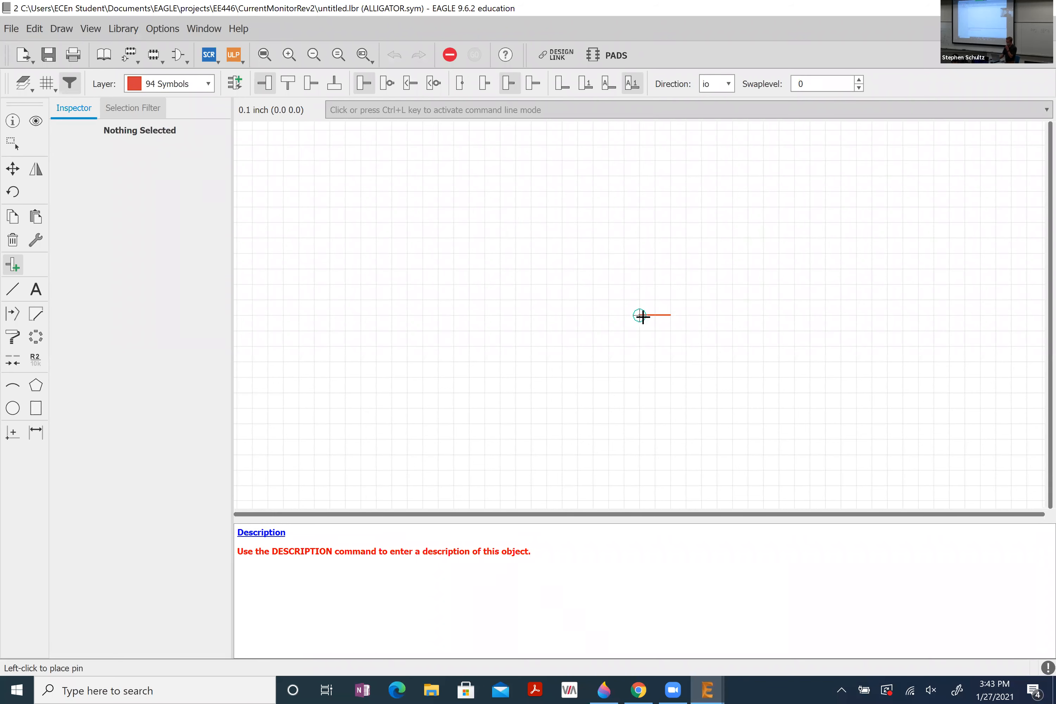
{"action": "left_click", "coordinate": [640, 315]}
- Save the library as ee446 in the CurrentMonitorRev2 project folder
{"action": "key", "text": "ctrl+s"}
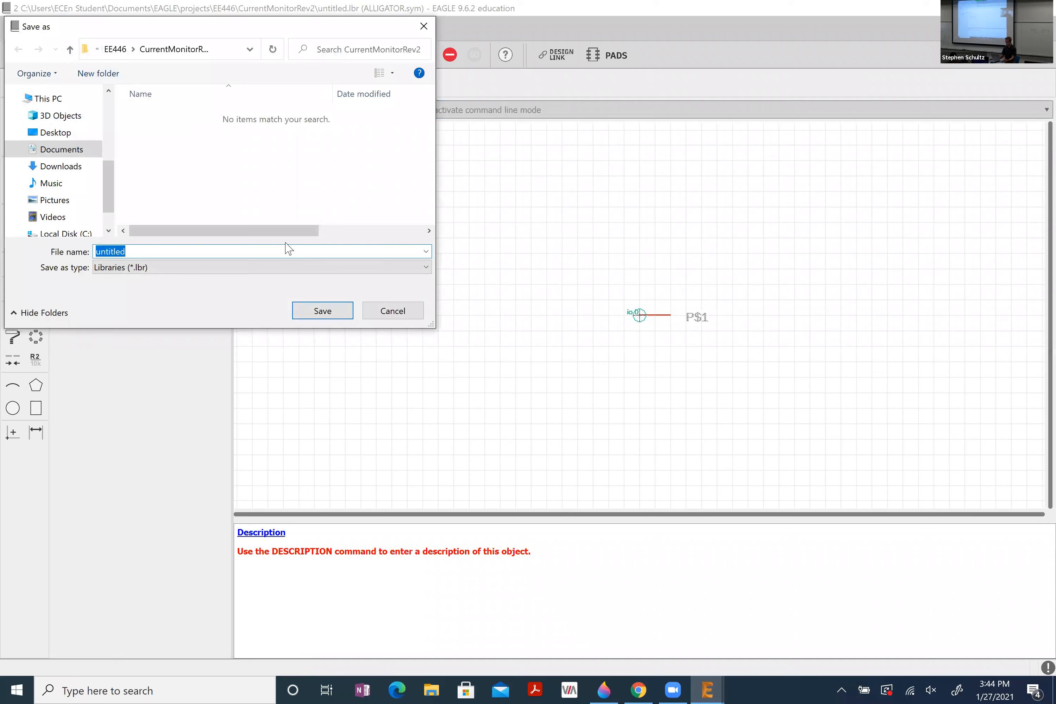
{"action": "type", "text": "all"}
{"action": "type", "text": "eee"}
{"action": "type", "text": "46"}
{"action": "key", "text": "Return"}
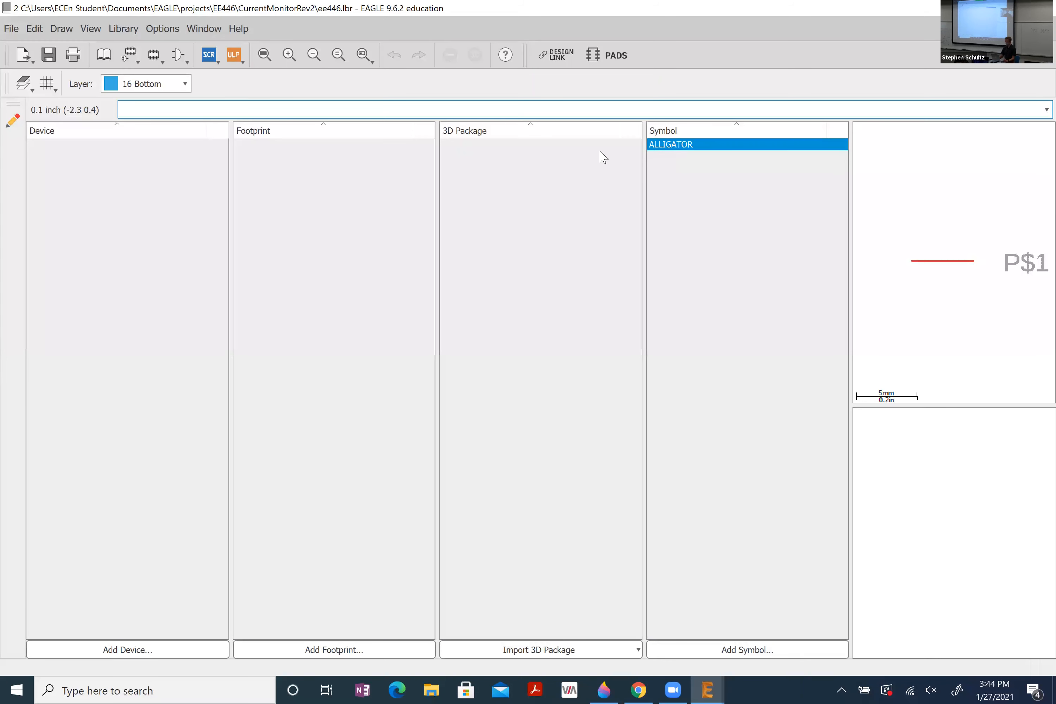
{"action": "left_click", "coordinate": [380, 654]}
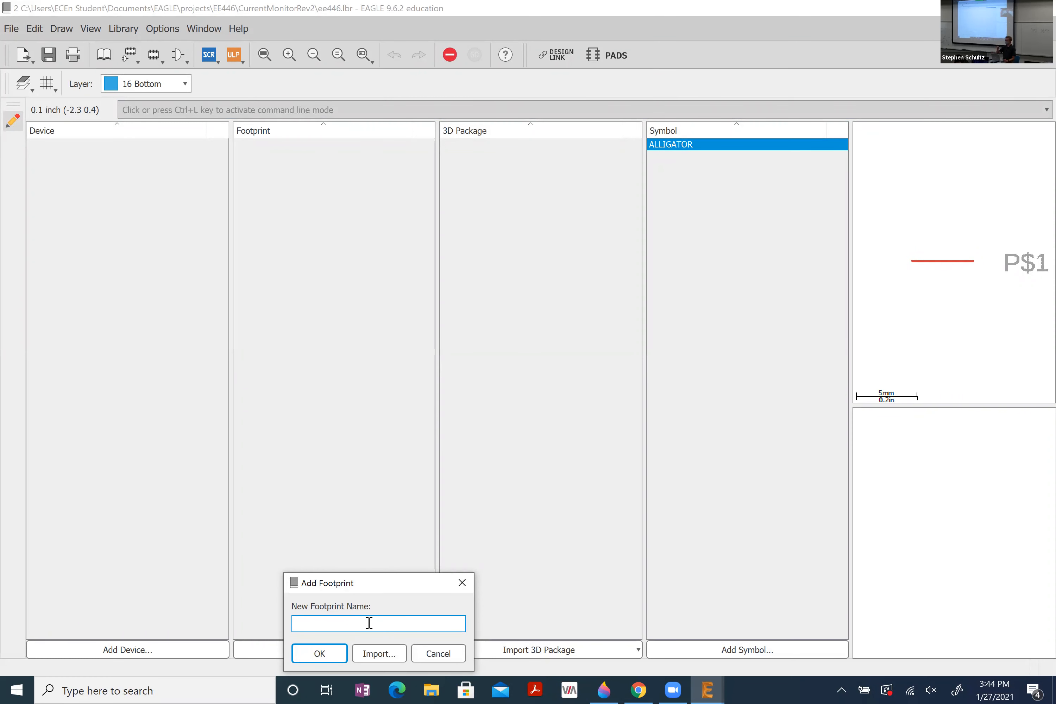
{"action": "left_click", "coordinate": [386, 478]}
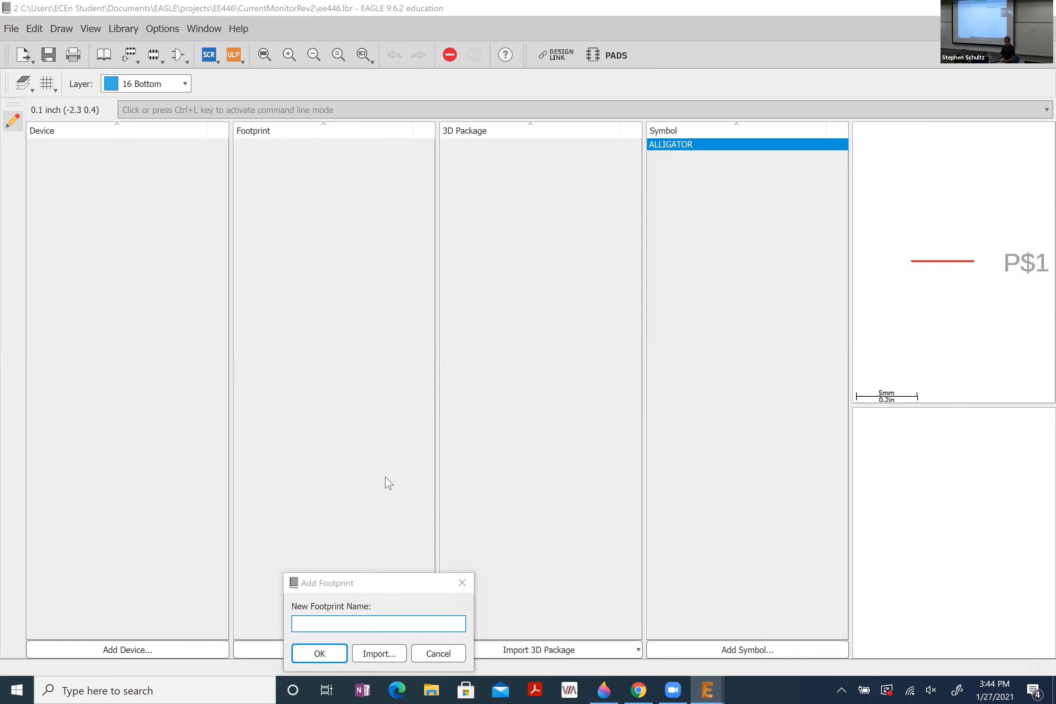
{"action": "left_click", "coordinate": [431, 654]}
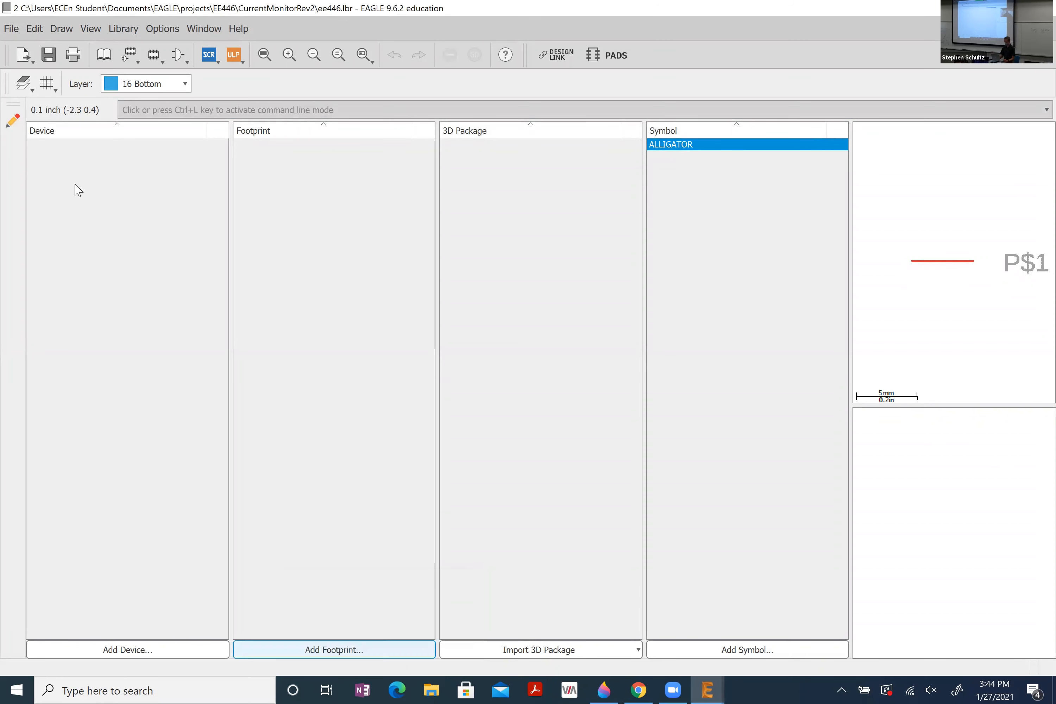
- Save the library, inspect the pin in the ALLIGATOR symbol, and return to the library's table of contents
{"action": "left_click", "coordinate": [51, 48]}
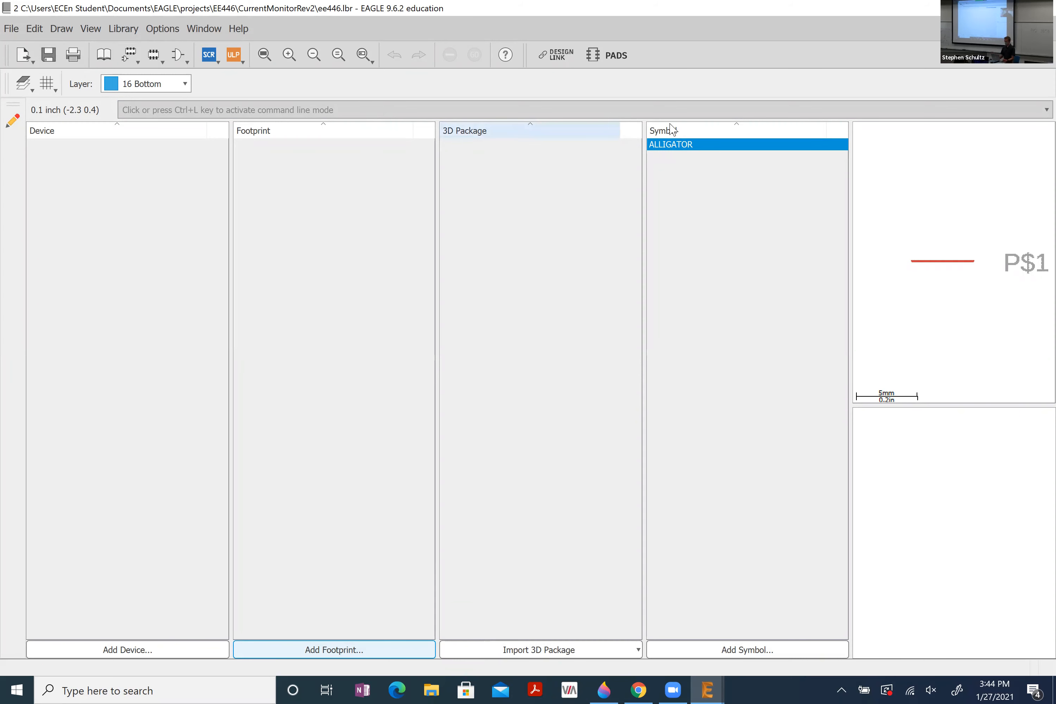
{"action": "double_click", "coordinate": [672, 142]}
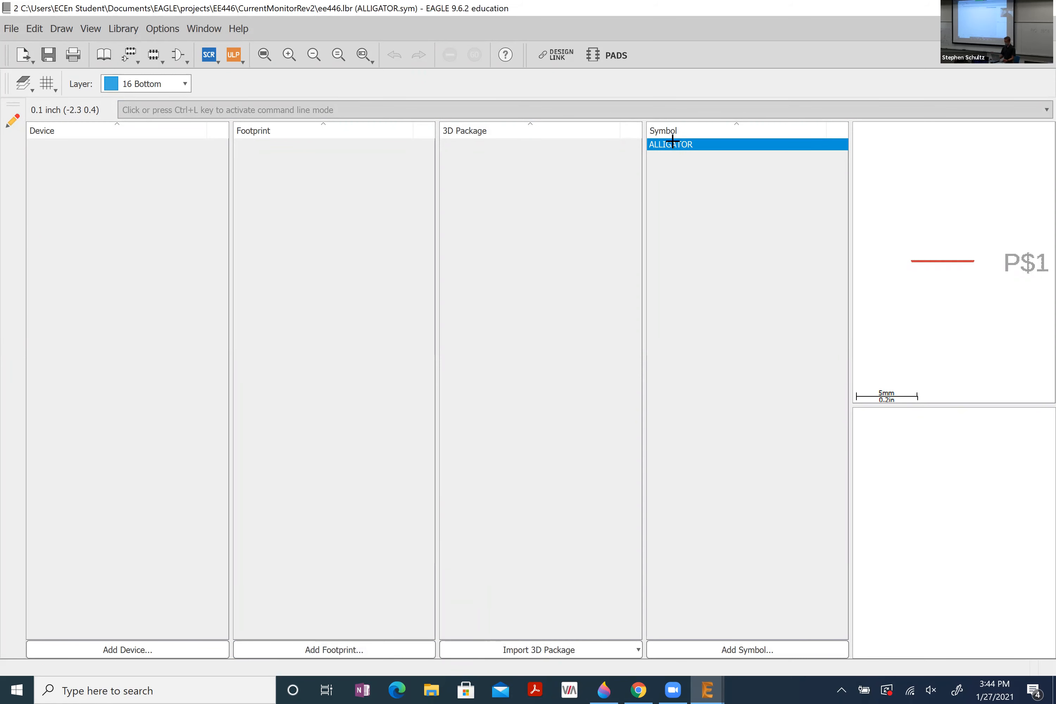
{"action": "scroll", "coordinate": [497, 331], "scroll_direction": "down", "scroll_amount": 5}
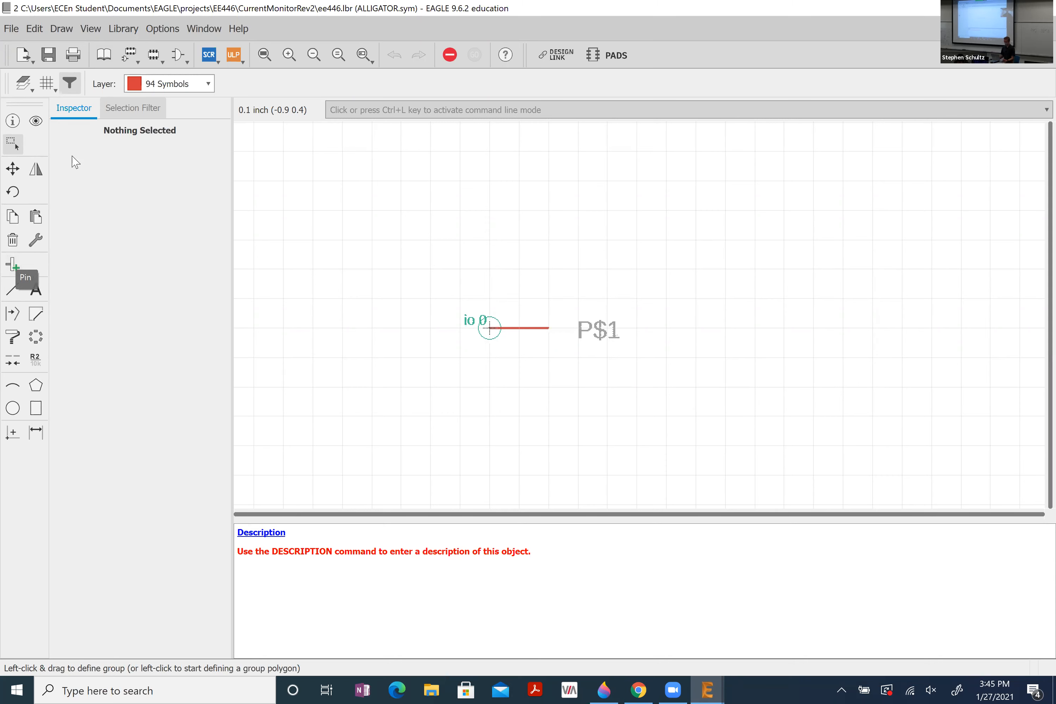
{"action": "left_click", "coordinate": [103, 55]}
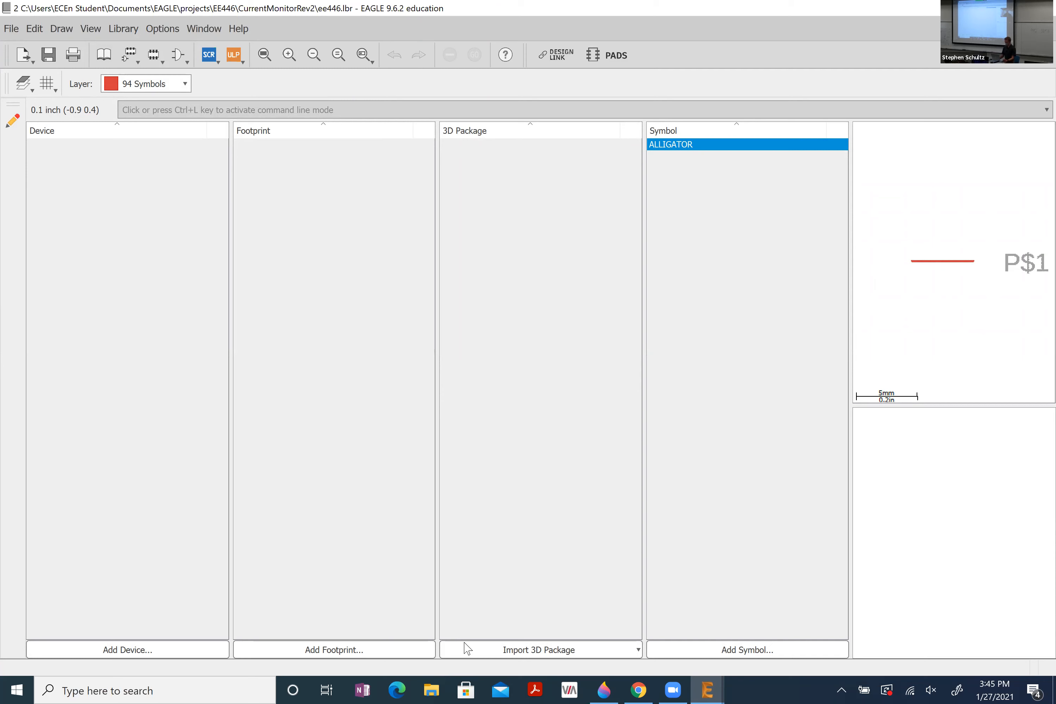
- Create a new footprint named ALLIGATOR in the library
{"action": "left_click", "coordinate": [399, 650]}
{"action": "left_click", "coordinate": [401, 621]}
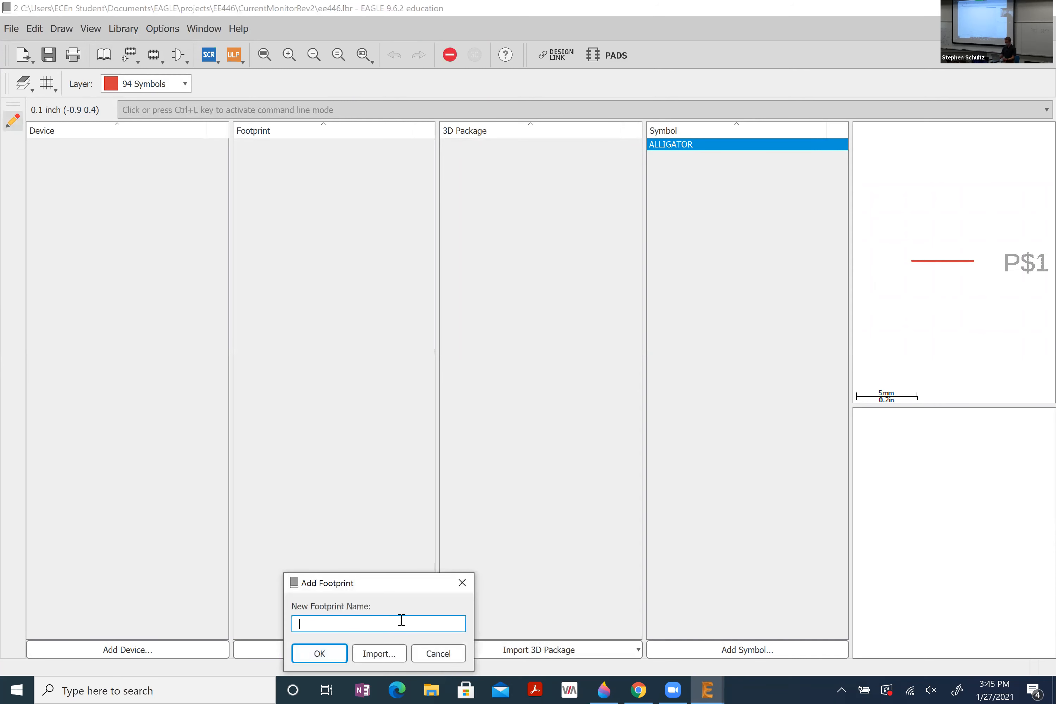
{"action": "type", "text": "ALLIGATOR"}
{"action": "key", "text": "Return"}
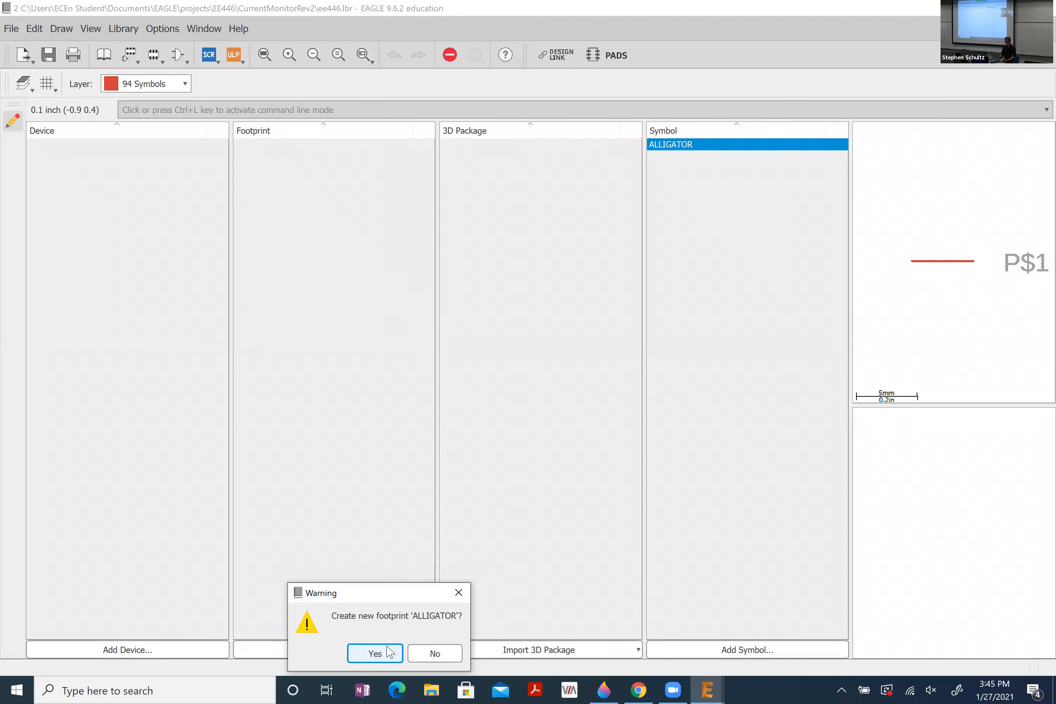
{"action": "left_click", "coordinate": [384, 657]}
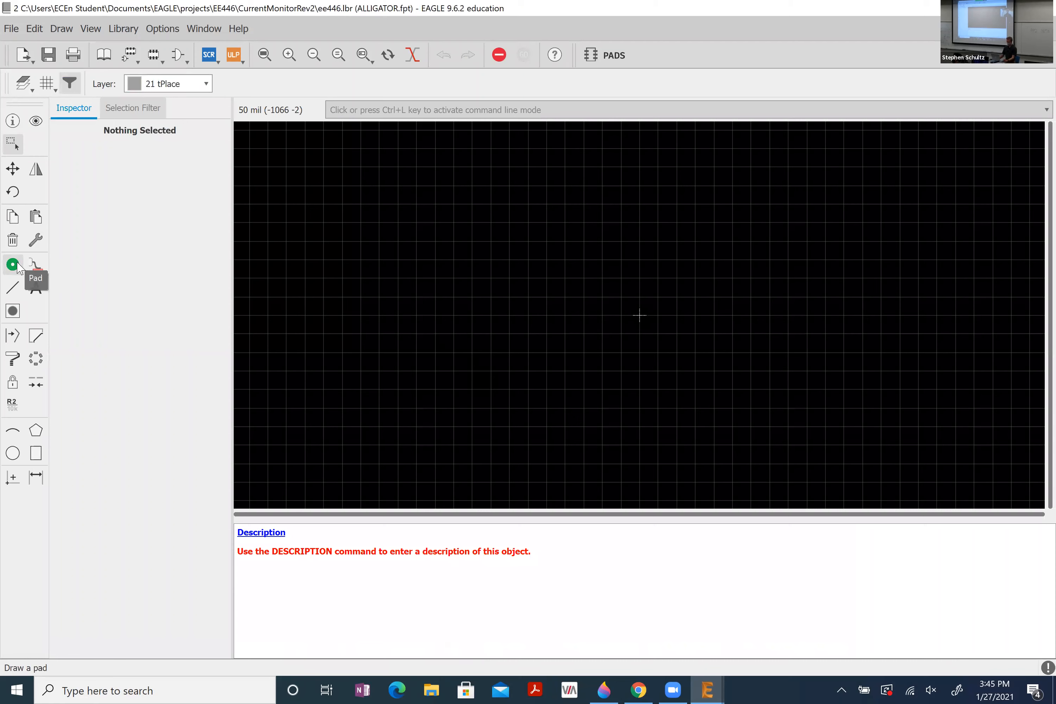
- Place one offset-shaped pad at the origin of the ALLIGATOR footprint
{"action": "left_click", "coordinate": [15, 267]}
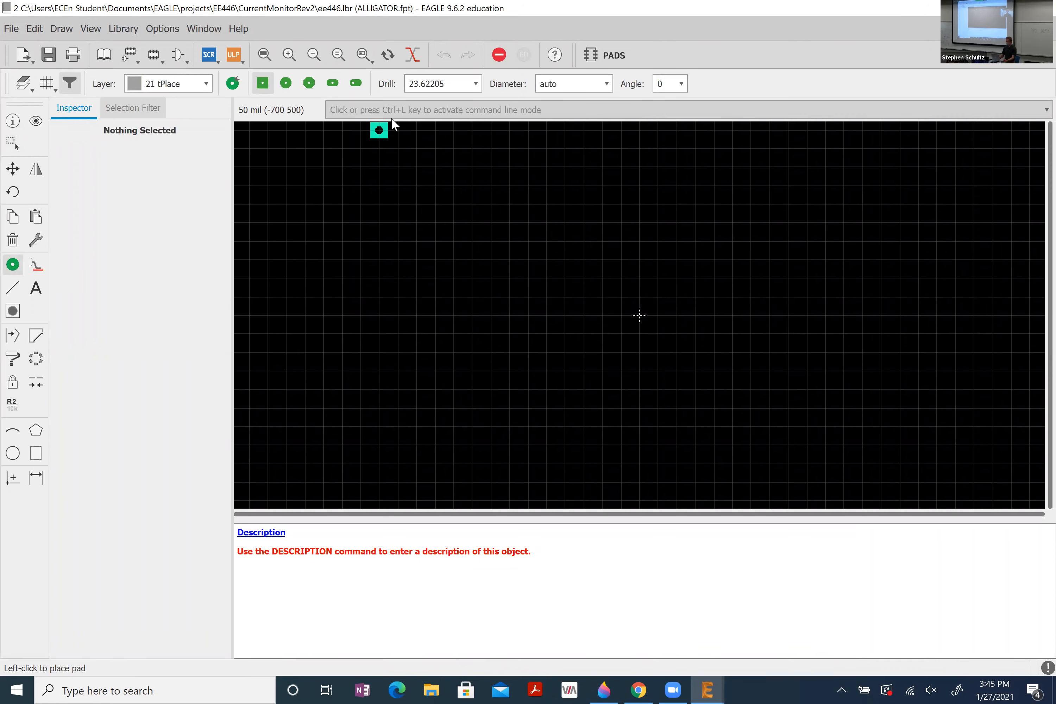
{"action": "left_click", "coordinate": [364, 89]}
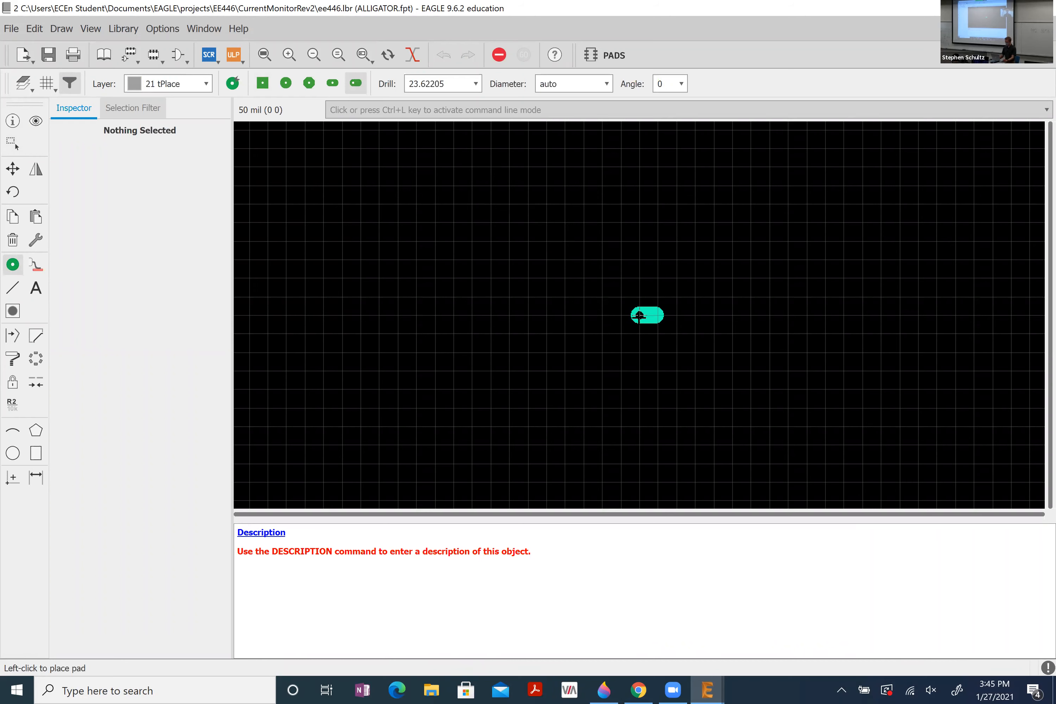
{"action": "left_click", "coordinate": [639, 315]}
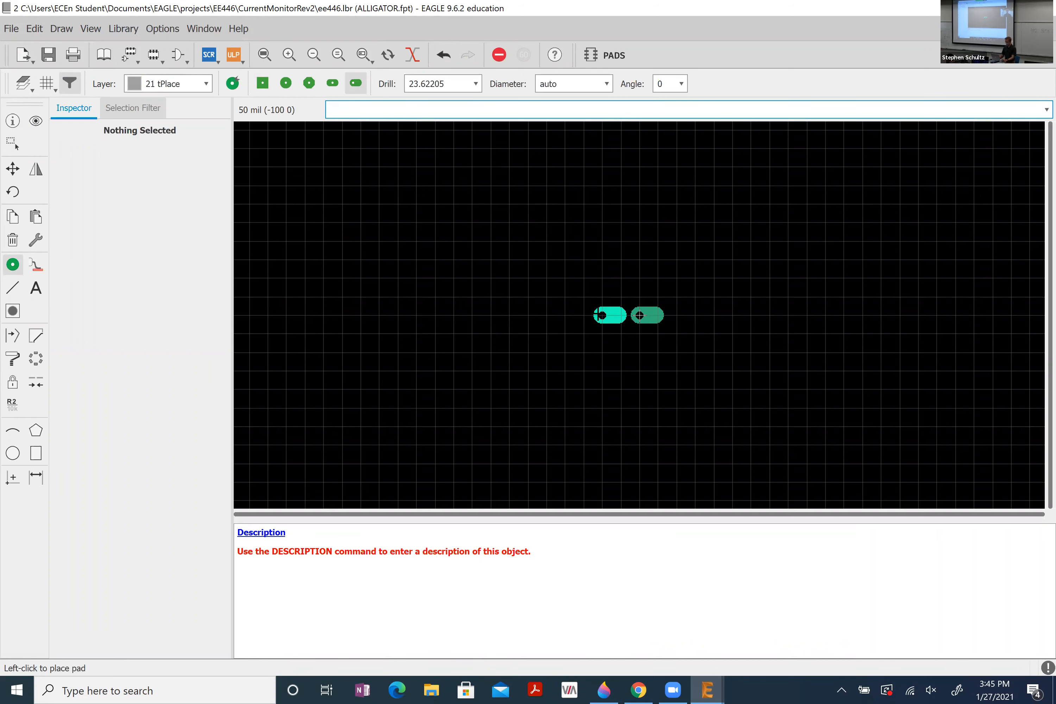
{"action": "key", "text": "Escape"}
- Set the pad's drill size to 39.37008 mil in its properties
{"action": "scroll", "coordinate": [642, 316], "scroll_direction": "up", "scroll_amount": 5}
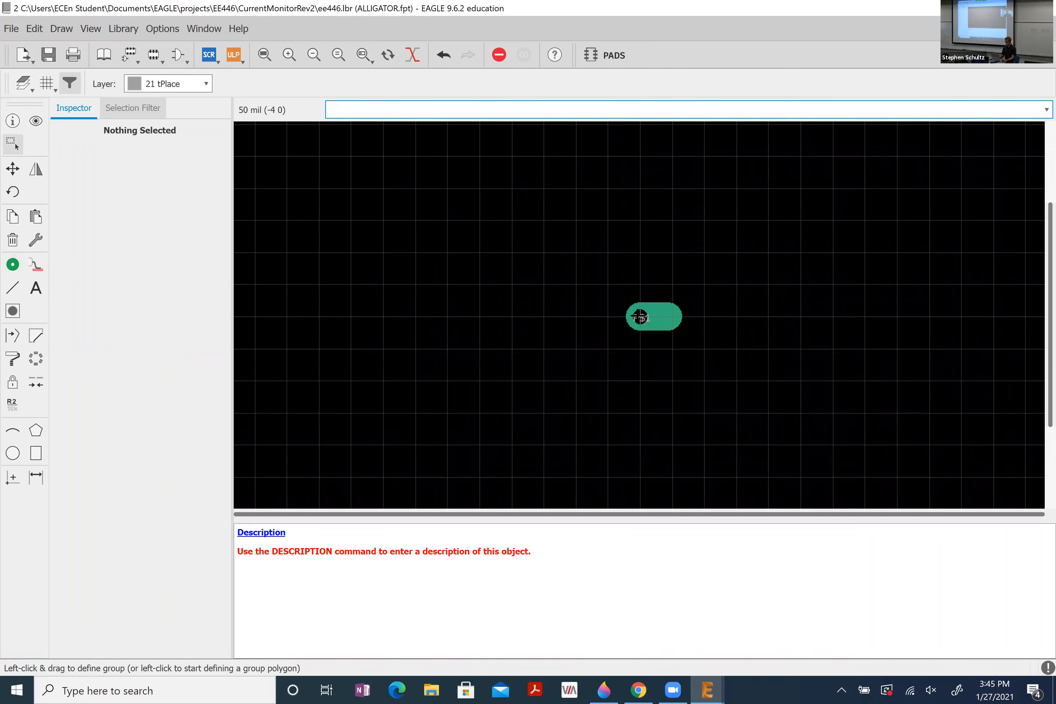
{"action": "scroll", "coordinate": [644, 319], "scroll_direction": "up", "scroll_amount": 2}
{"action": "right_click", "coordinate": [648, 322]}
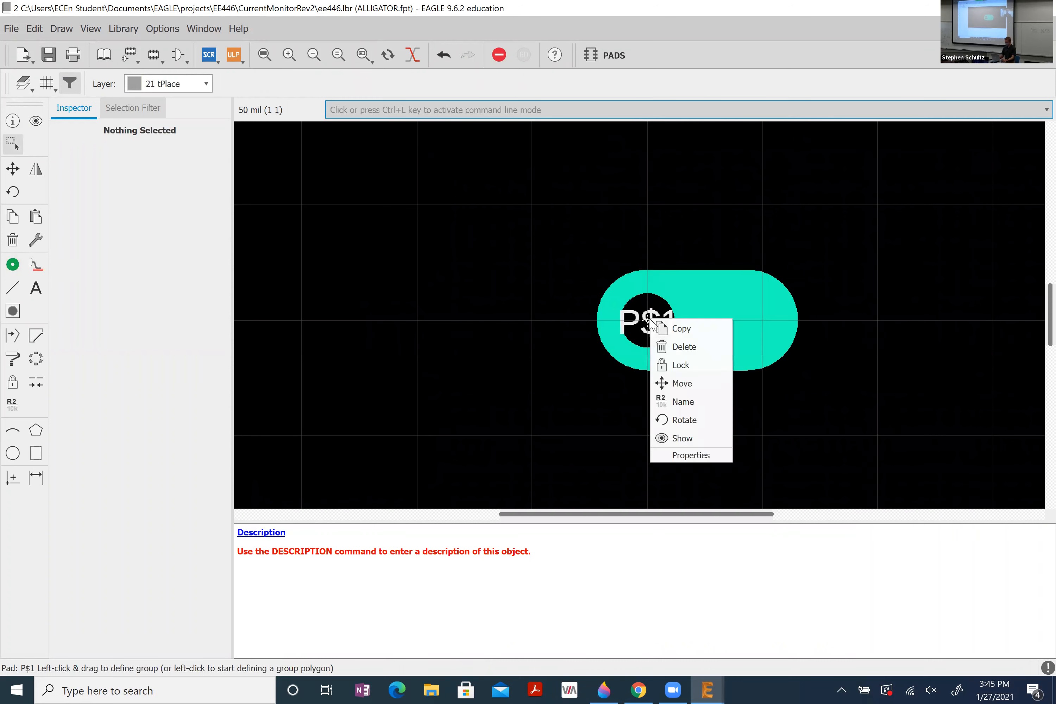
{"action": "left_click", "coordinate": [695, 455]}
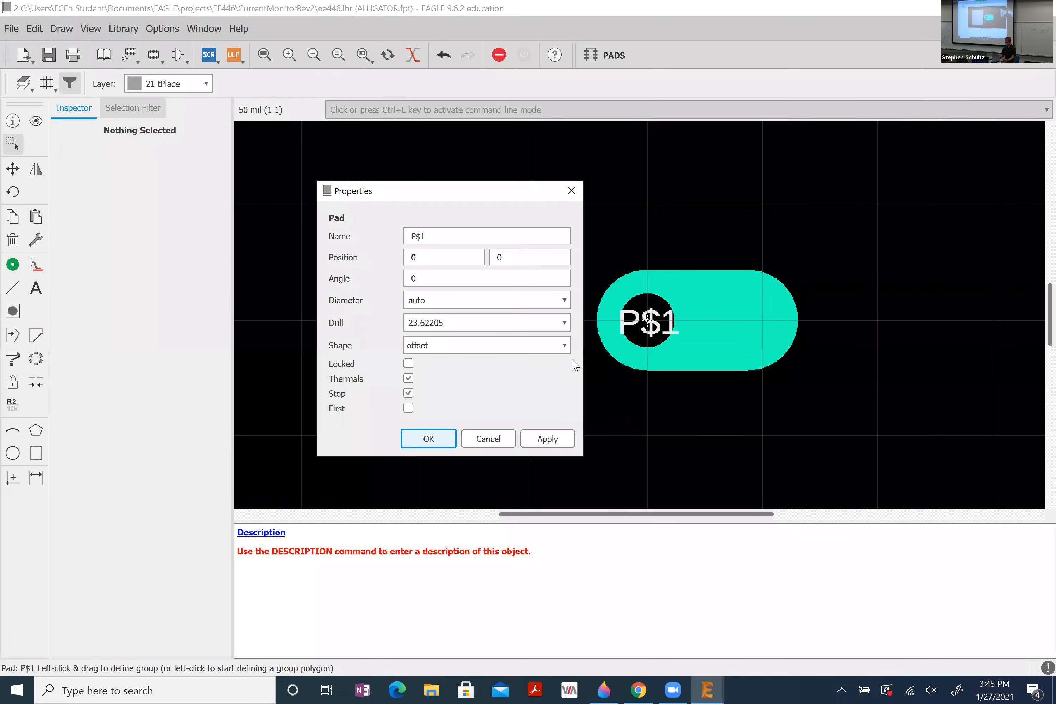
{"action": "triple_click", "coordinate": [455, 322]}
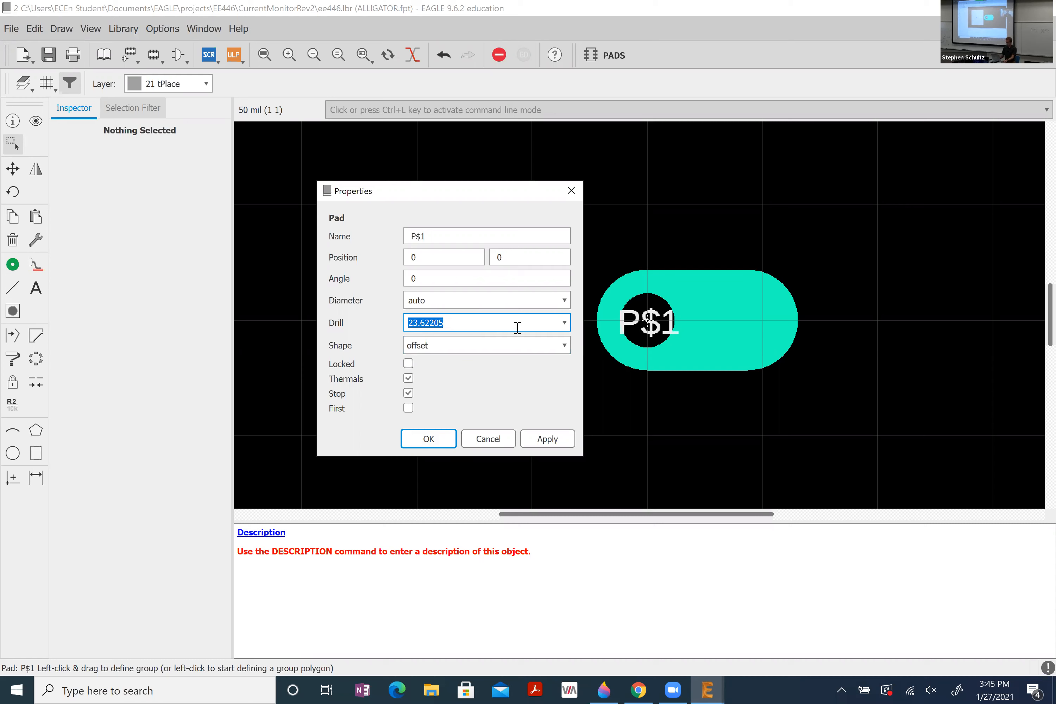
{"action": "left_click", "coordinate": [563, 323]}
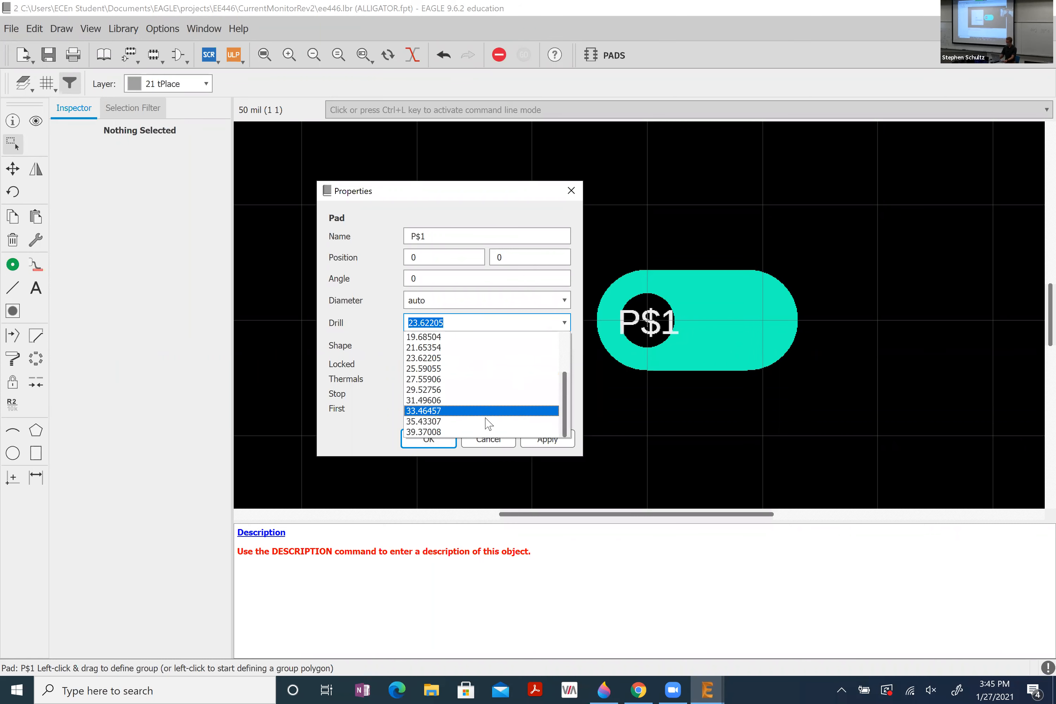
{"action": "left_click", "coordinate": [488, 431]}
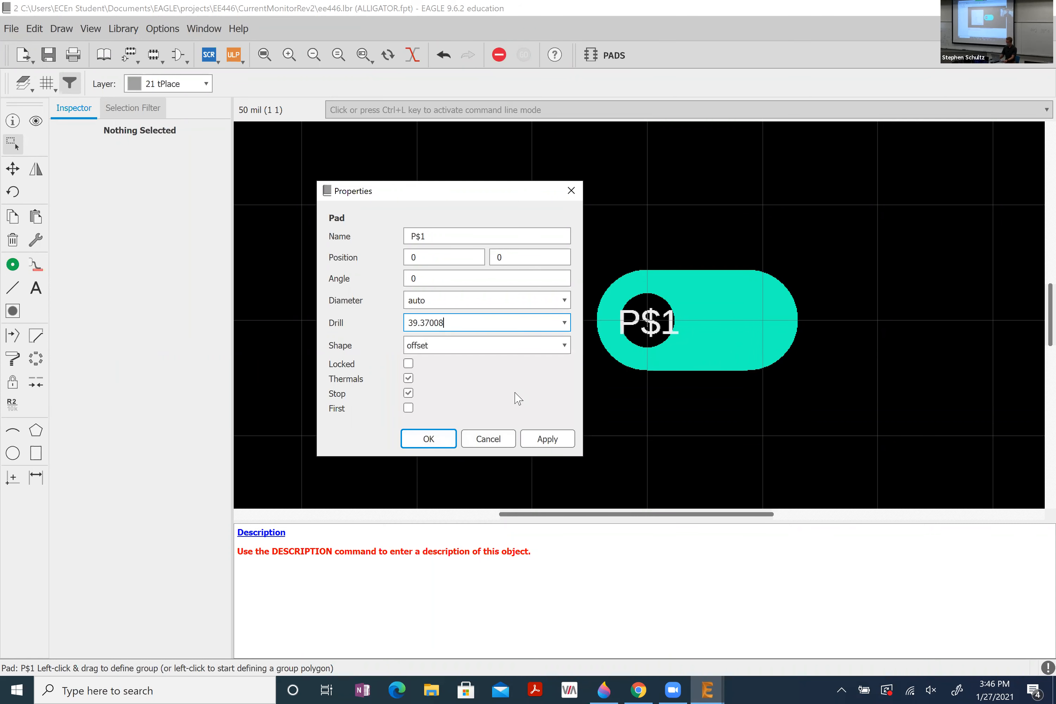
{"action": "left_click", "coordinate": [428, 438]}
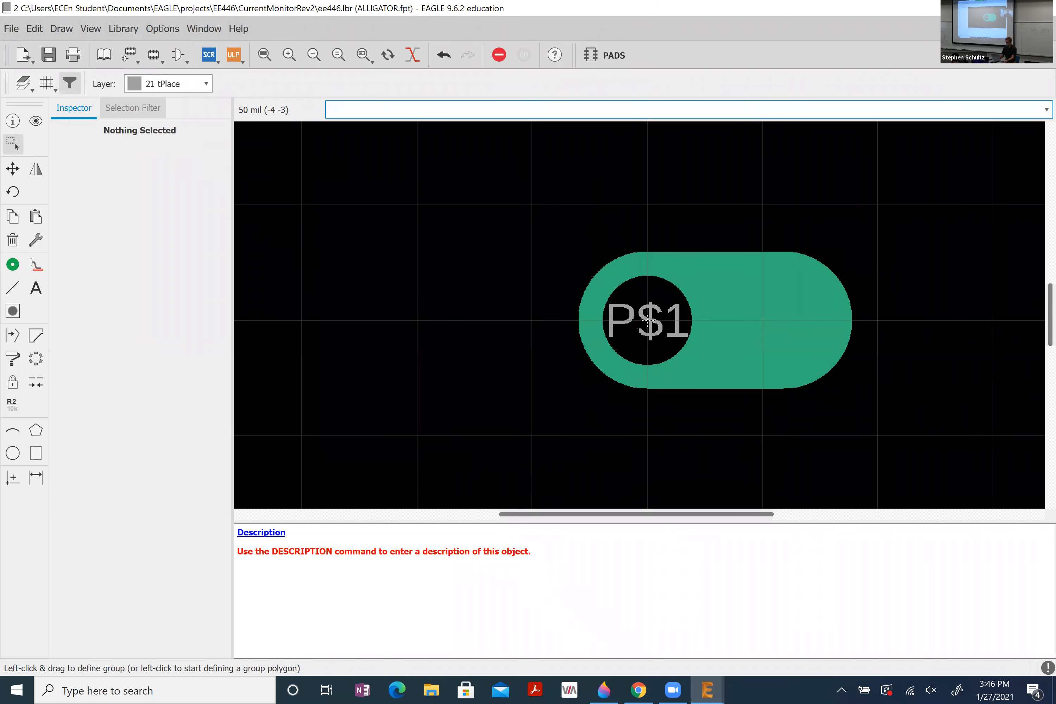
- Save the library with the finished footprint and return to its table of contents
{"action": "scroll", "coordinate": [648, 320], "scroll_direction": "down", "scroll_amount": 5}
{"action": "left_click", "coordinate": [47, 57]}
{"action": "left_click", "coordinate": [104, 55]}
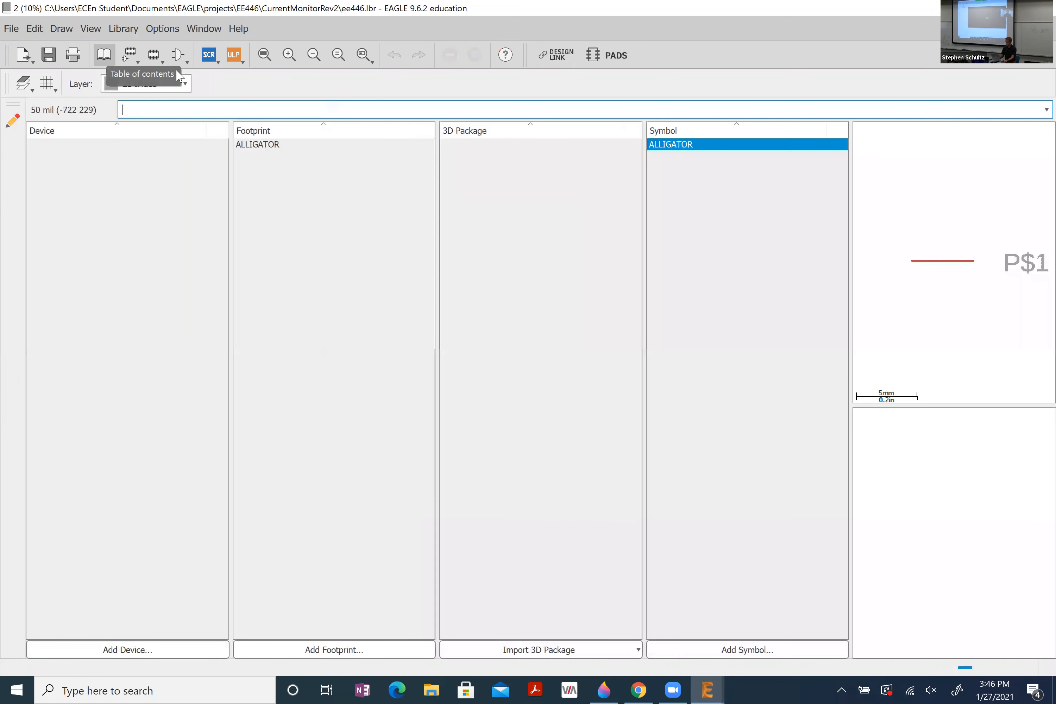
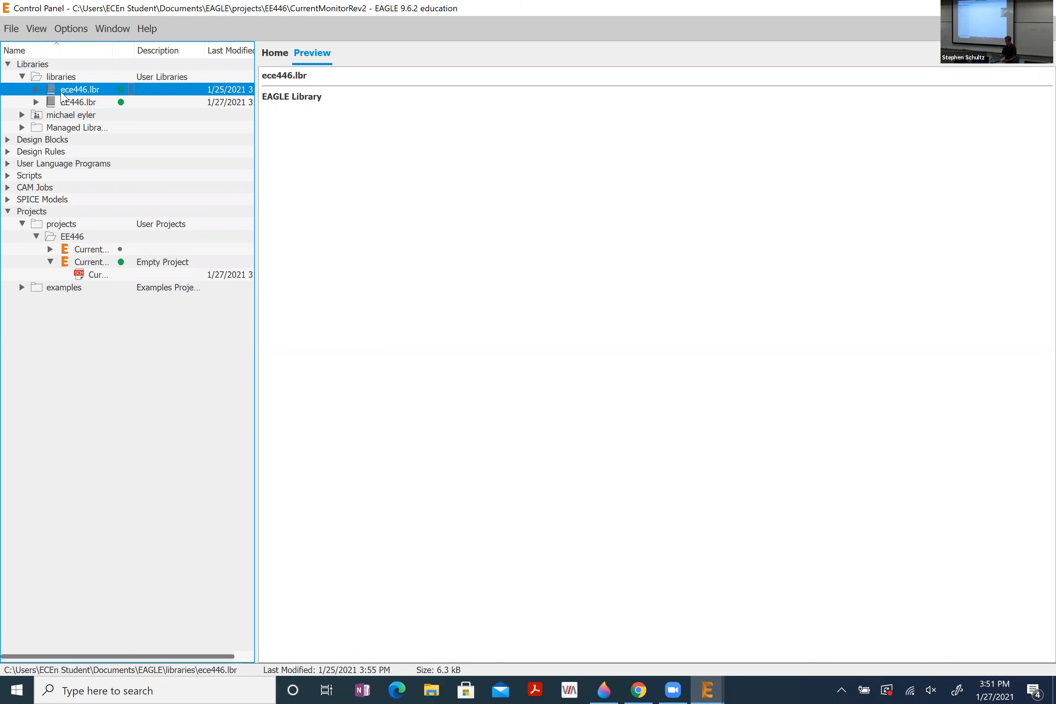
- Open the EE446 library and its ALLIGATOR footprint for editing
{"action": "double_click", "coordinate": [75, 104]}
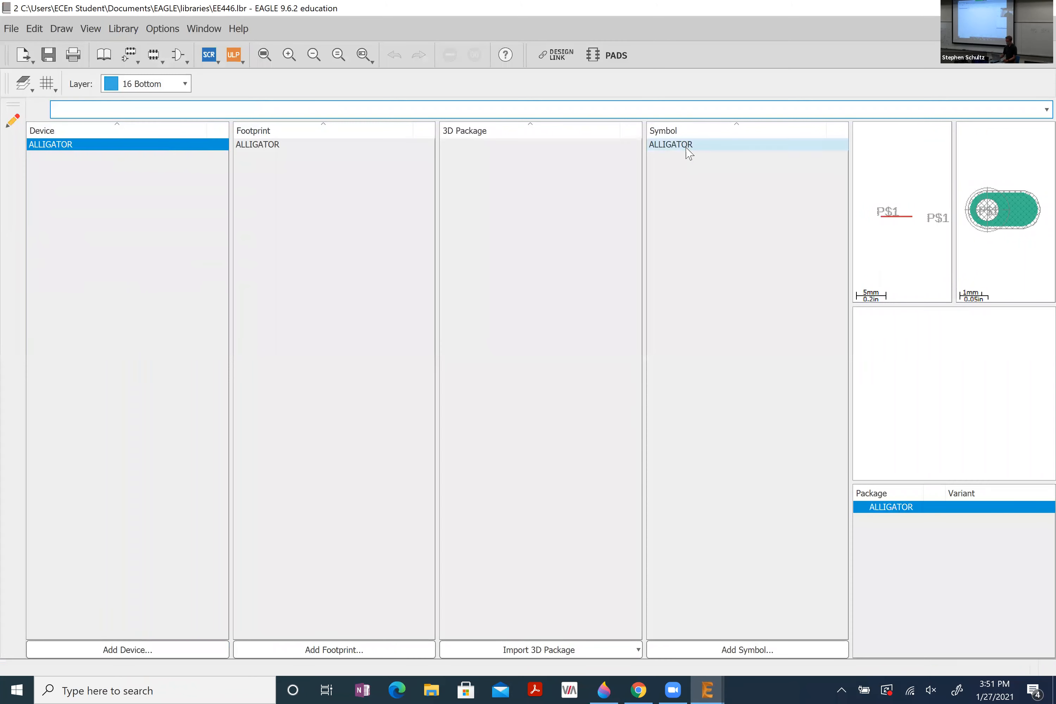
{"action": "double_click", "coordinate": [351, 145]}
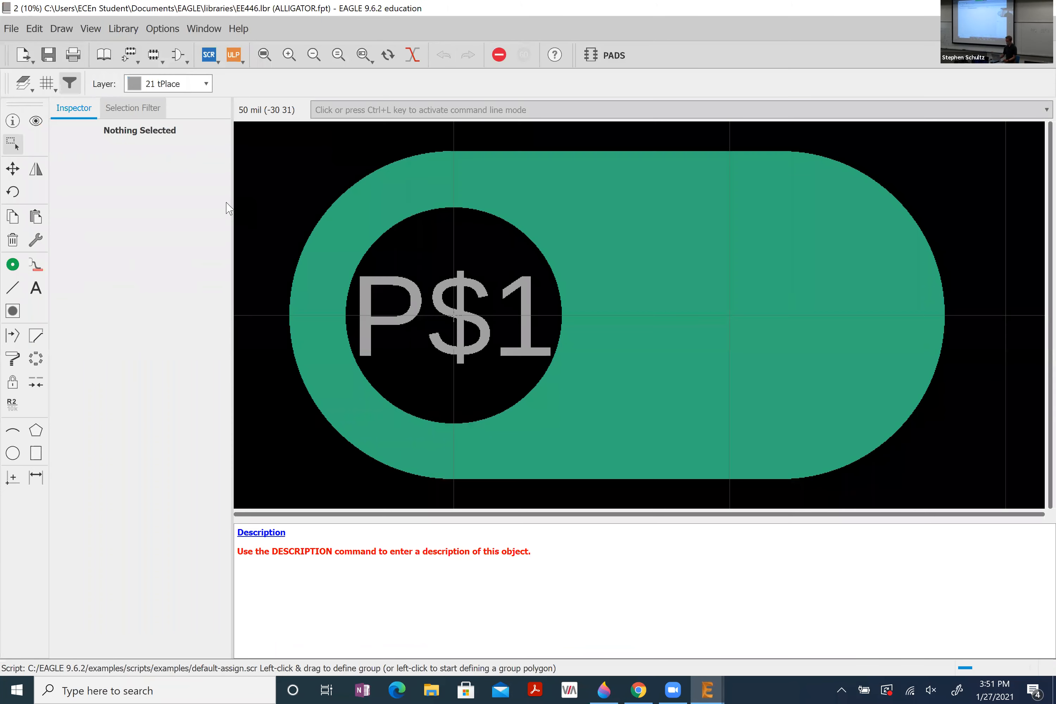
{"action": "left_click", "coordinate": [12, 264]}
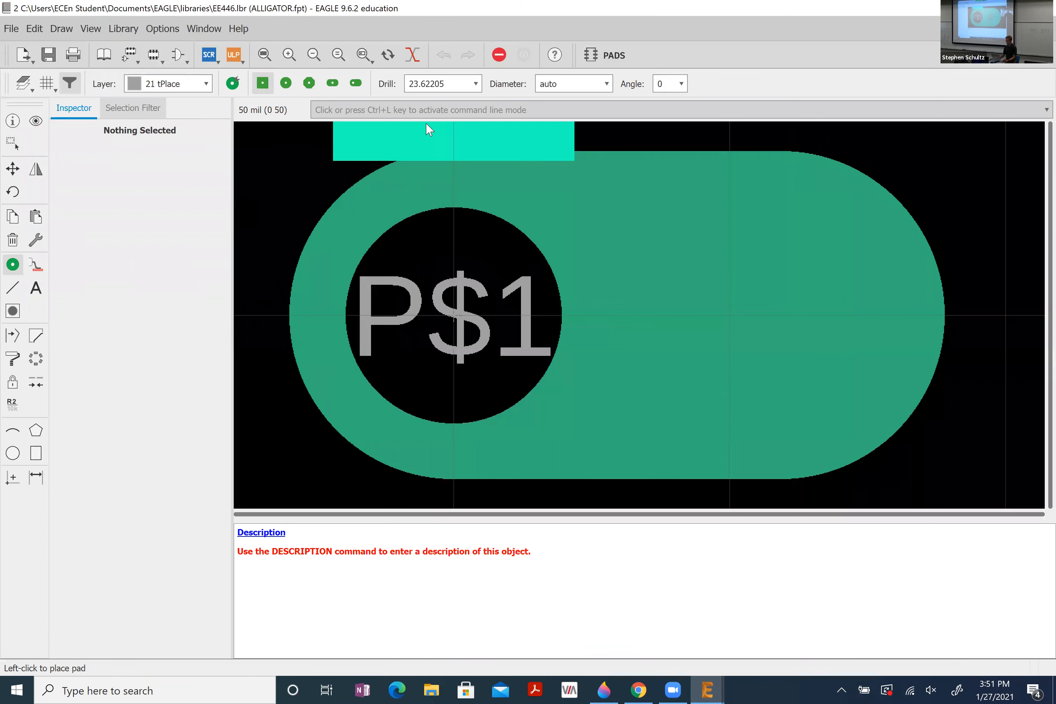
{"action": "left_click", "coordinate": [356, 83]}
{"action": "scroll", "coordinate": [488, 254], "scroll_direction": "down", "scroll_amount": 4}
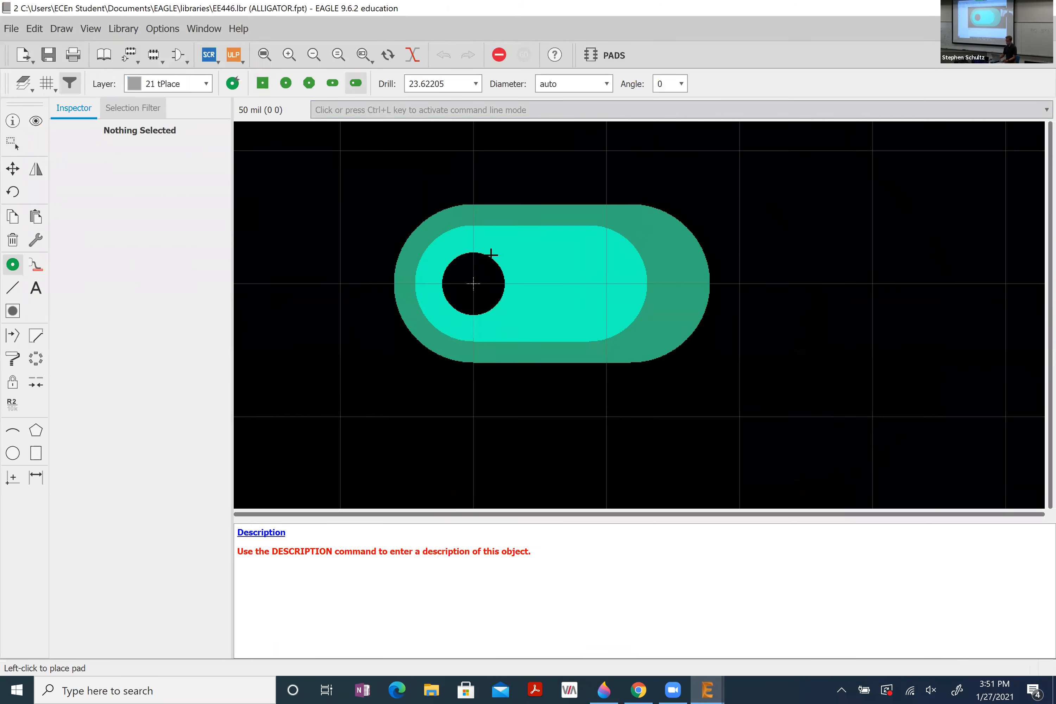
{"action": "left_click", "coordinate": [476, 280]}
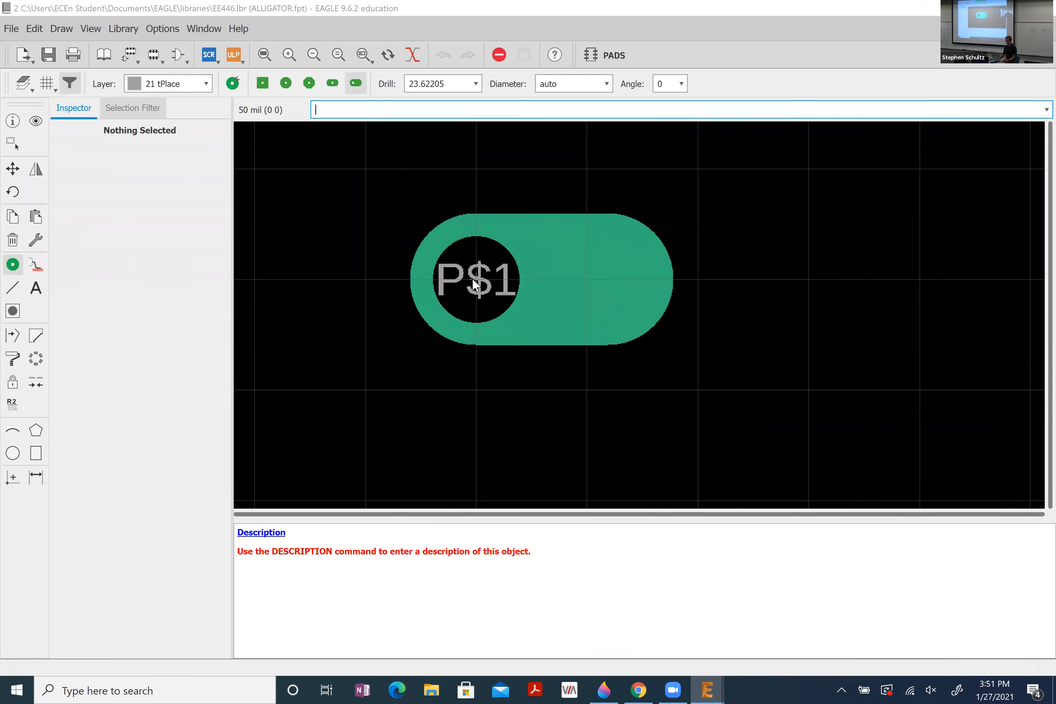
{"action": "left_click", "coordinate": [508, 302]}
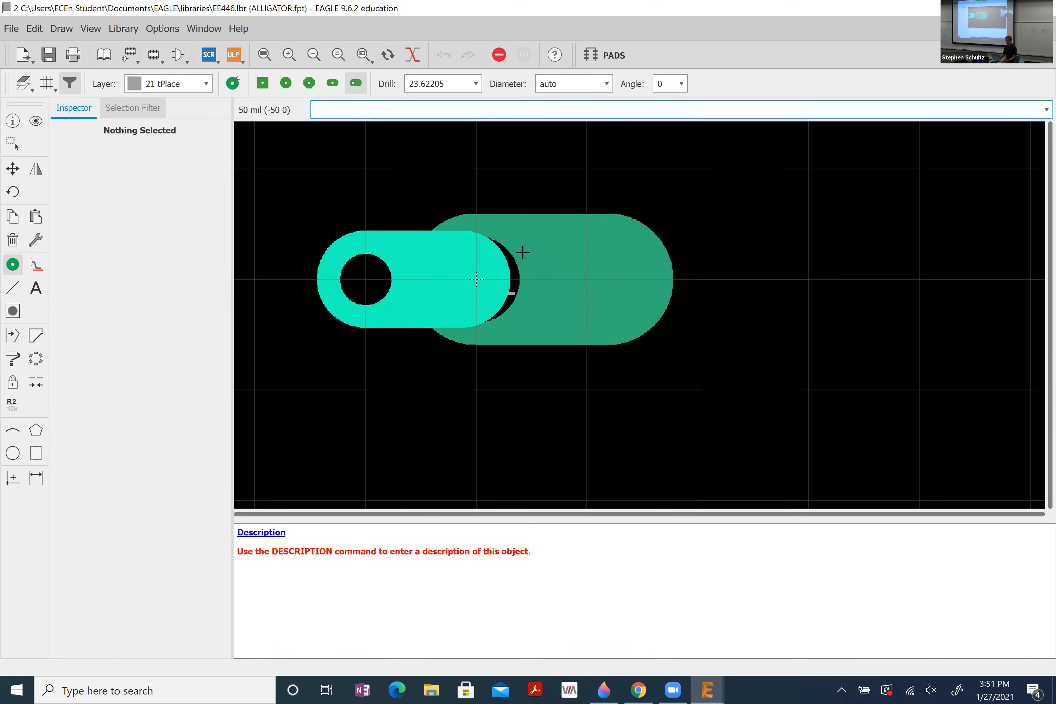
{"action": "left_click", "coordinate": [476, 84]}
{"action": "left_click", "coordinate": [439, 181]}
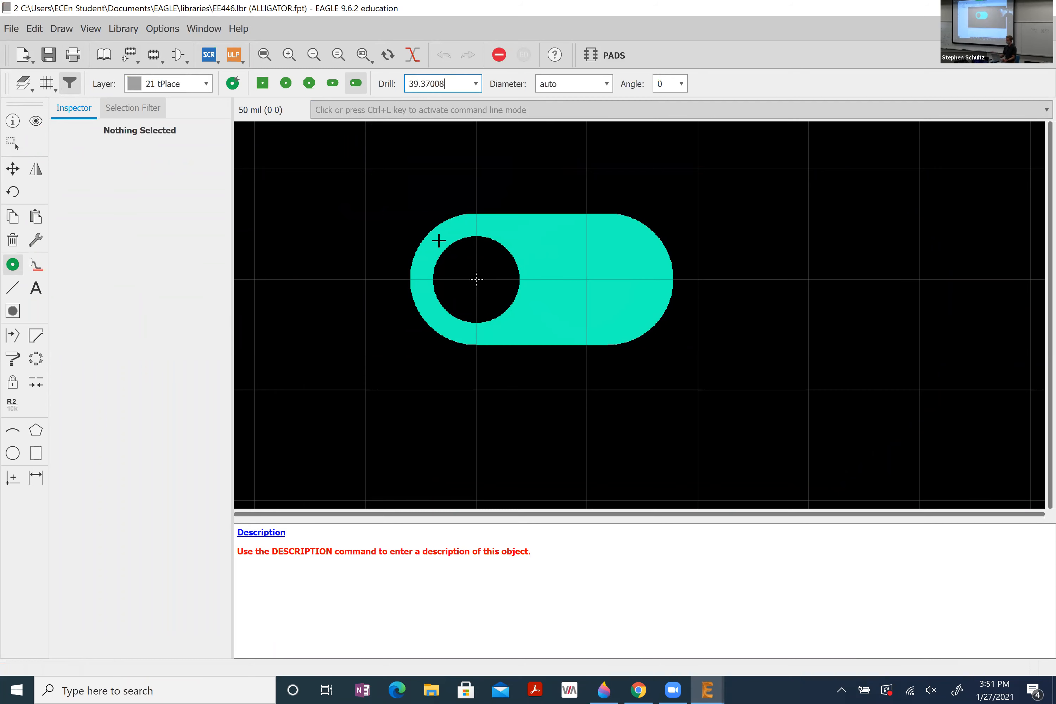
{"action": "key", "text": "Escape"}
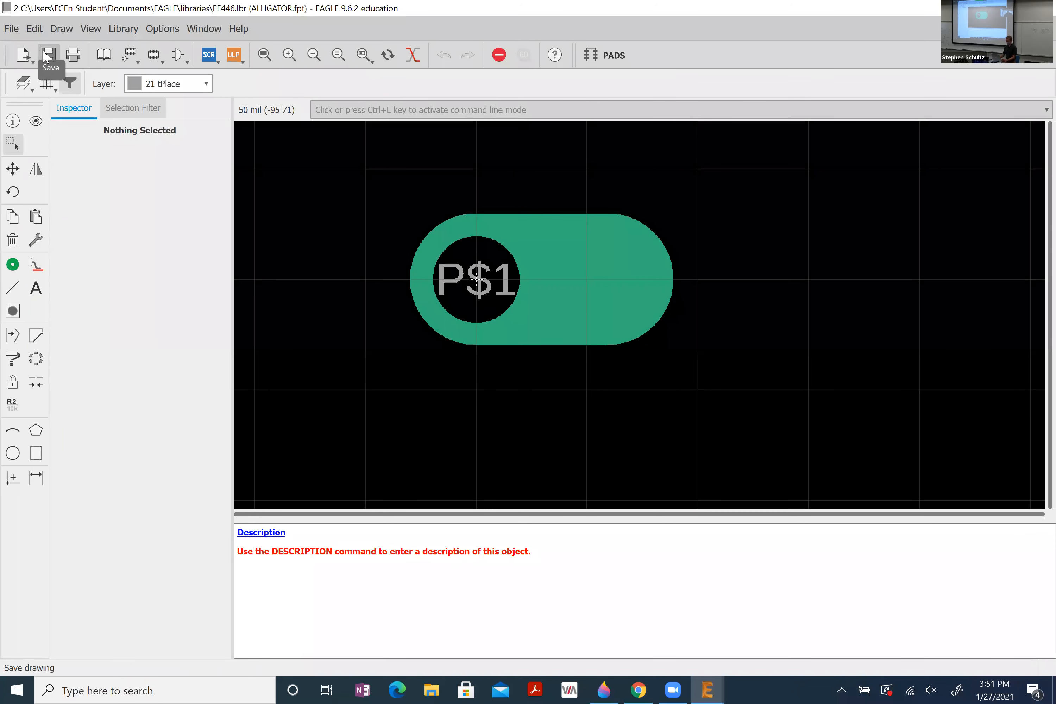
- Return to the library's table of contents and review the ALLIGATOR symbol and device
{"action": "left_click", "coordinate": [104, 53]}
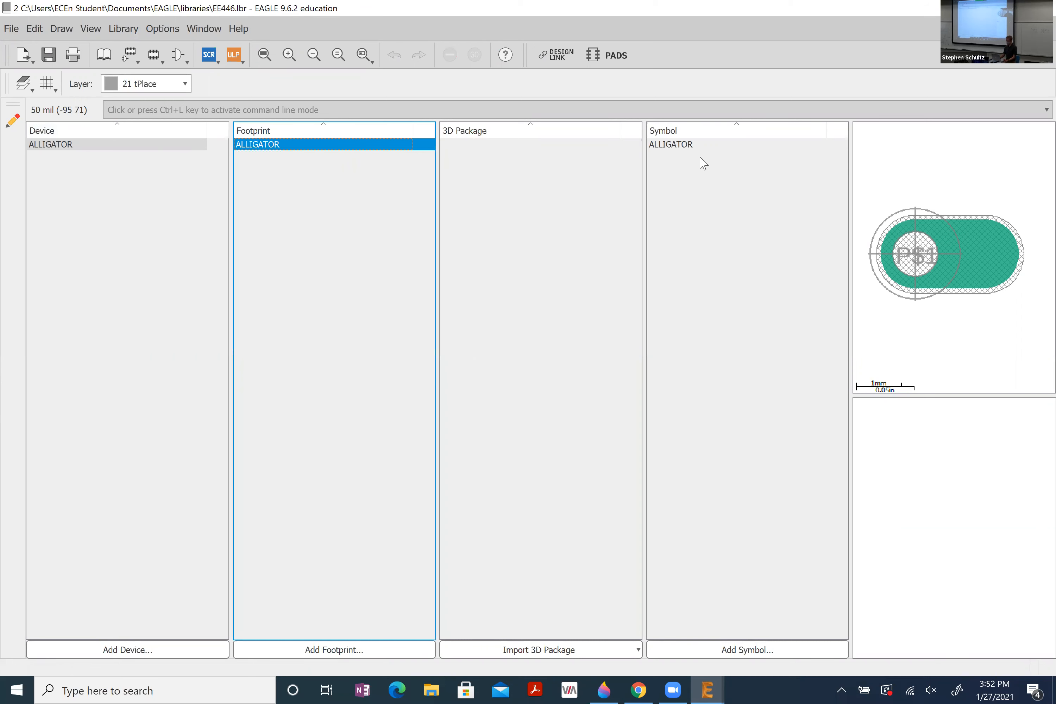
{"action": "left_click", "coordinate": [695, 145]}
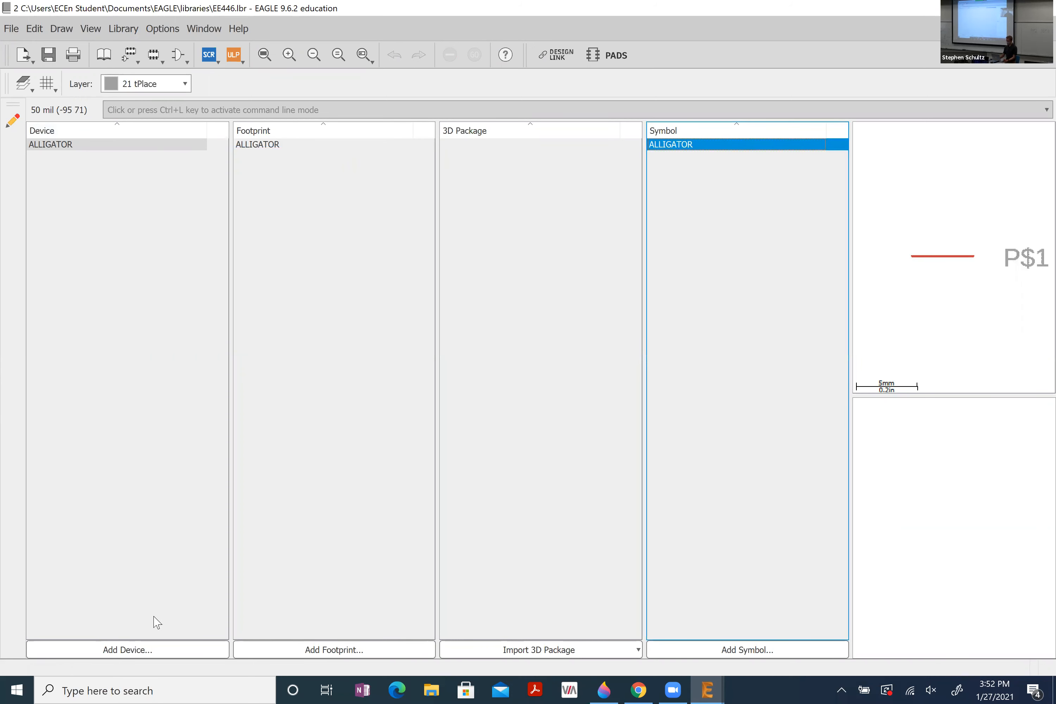
{"action": "double_click", "coordinate": [68, 145]}
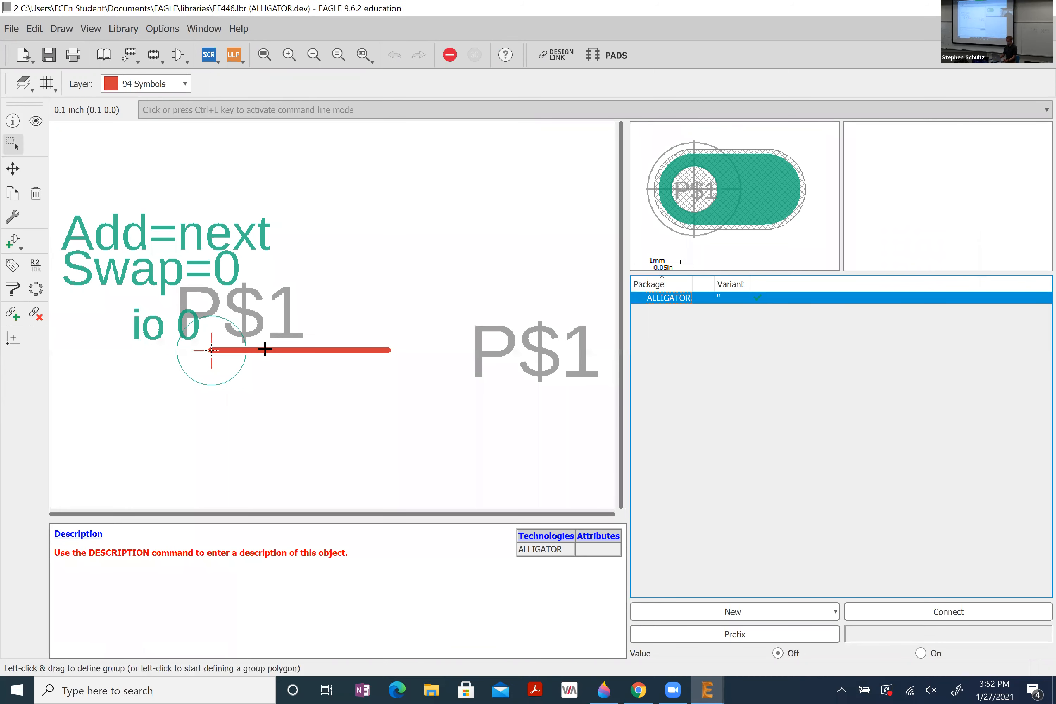
- Create a new device named GATOR from the library's table of contents
{"action": "left_click", "coordinate": [103, 54]}
{"action": "left_click", "coordinate": [177, 655]}
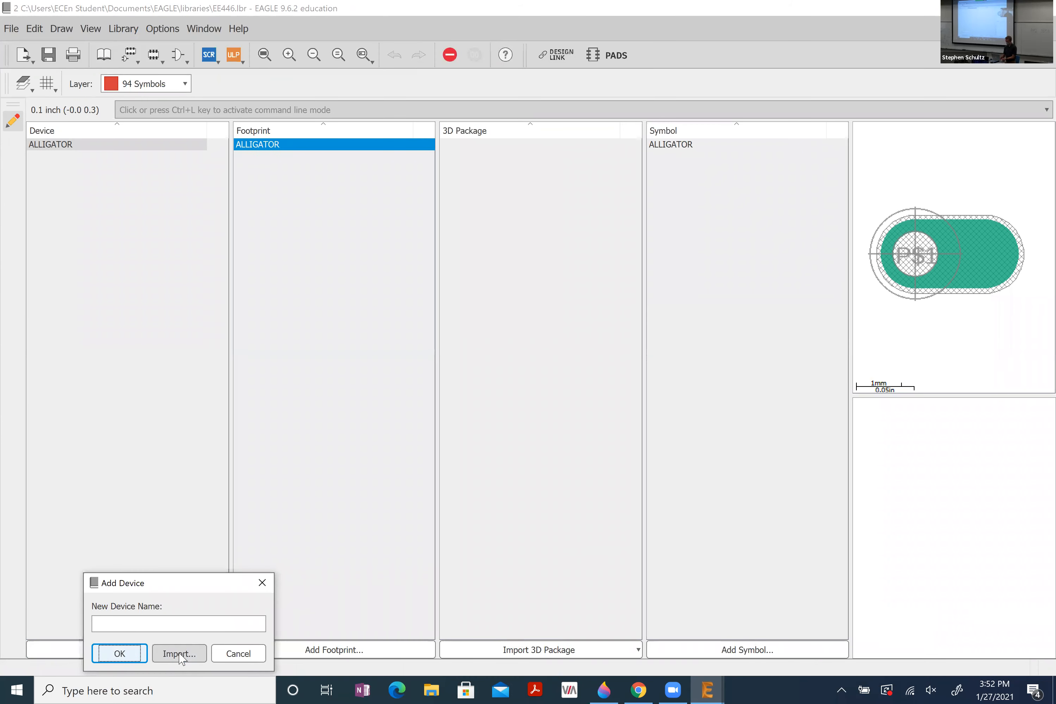
{"action": "type", "text": "GATOR"}
{"action": "key", "text": "Return"}
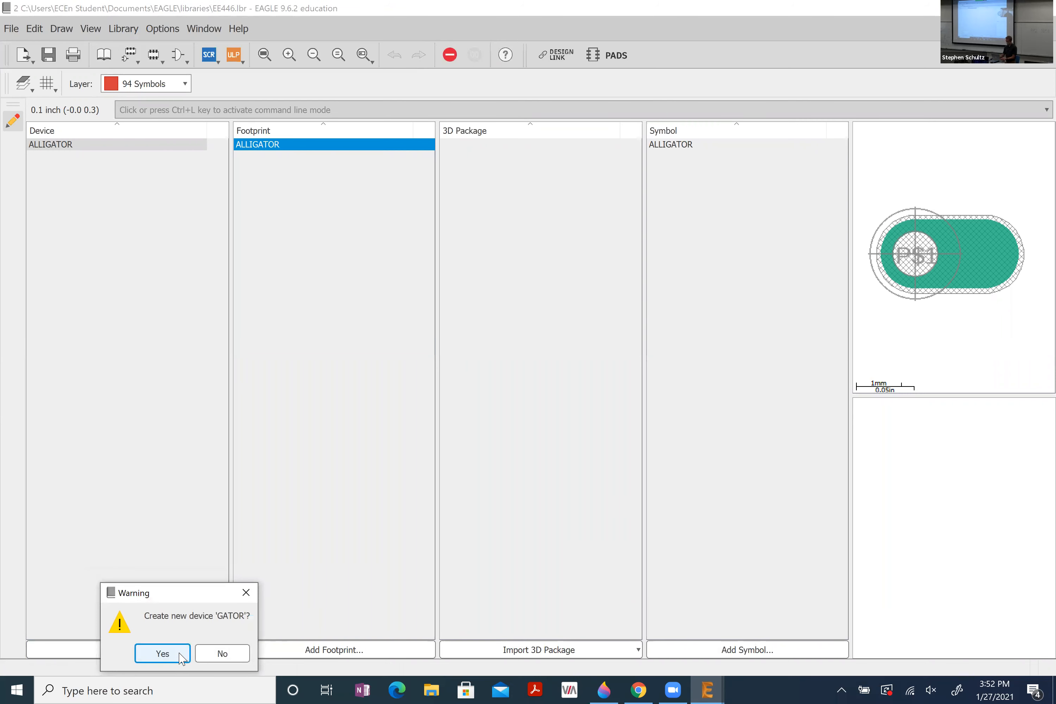
{"action": "left_click", "coordinate": [181, 657]}
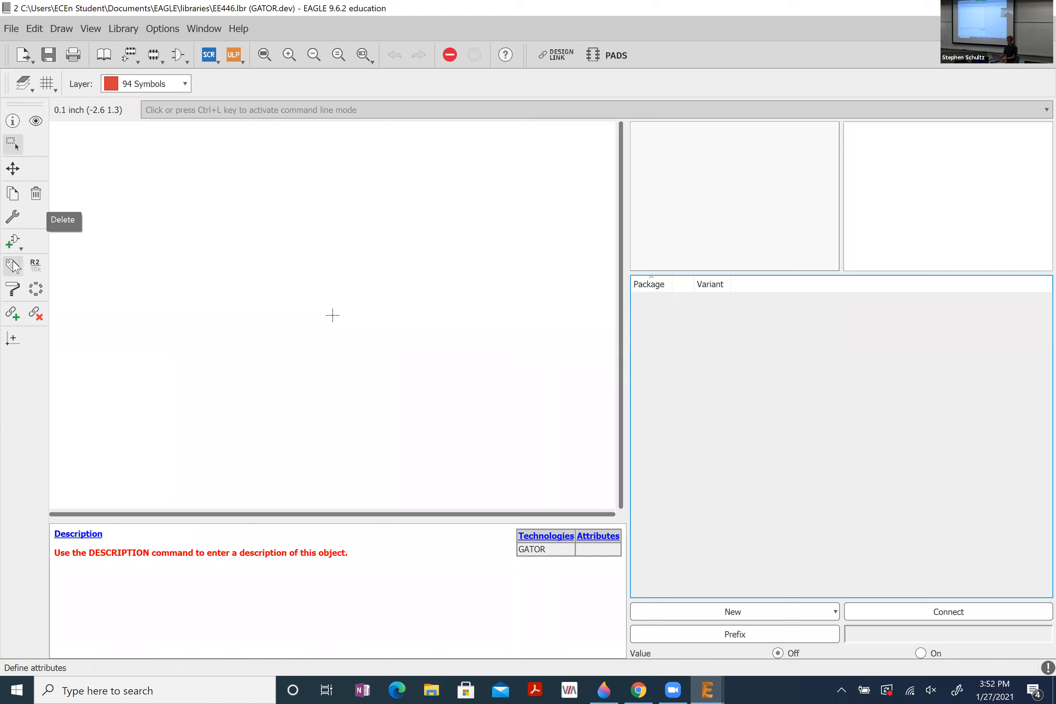
- Place the ALLIGATOR symbol at the origin of the GATOR device
{"action": "left_click", "coordinate": [8, 245]}
{"action": "left_click", "coordinate": [46, 80]}
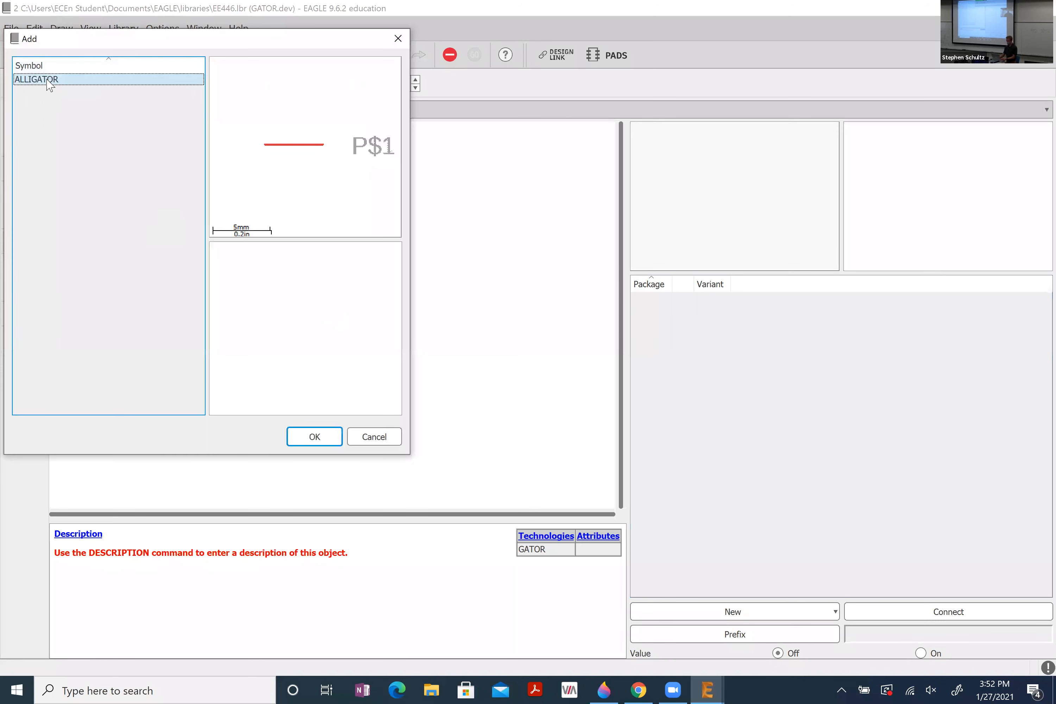
{"action": "left_click", "coordinate": [333, 427]}
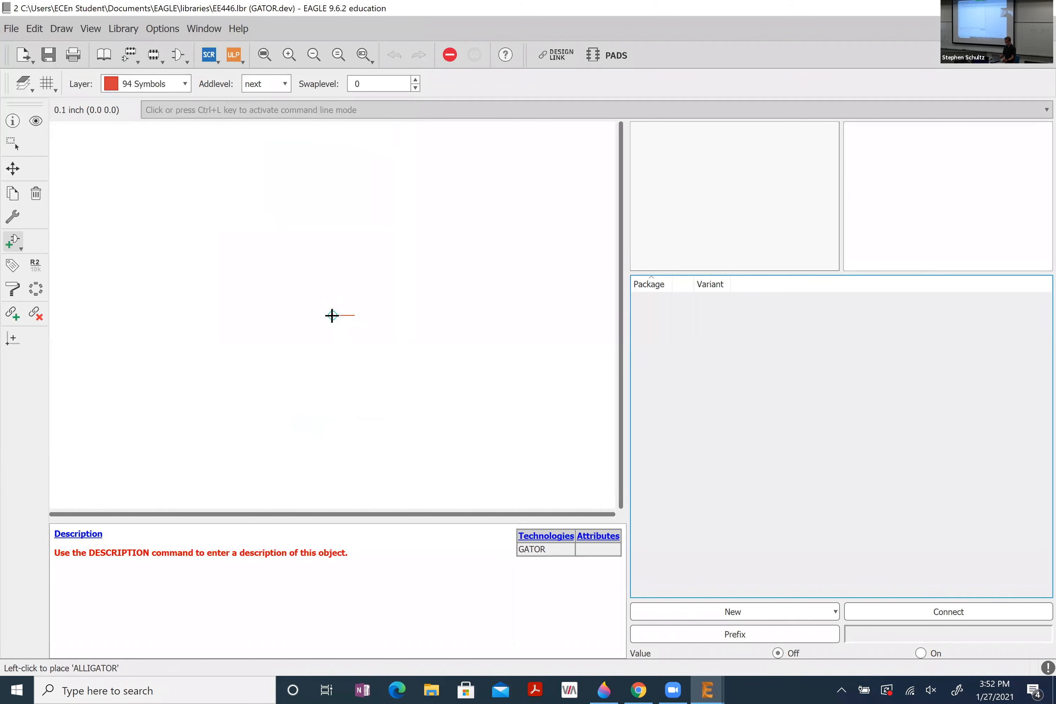
{"action": "left_click", "coordinate": [333, 315]}
{"action": "scroll", "coordinate": [336, 333], "scroll_direction": "up", "scroll_amount": 5}
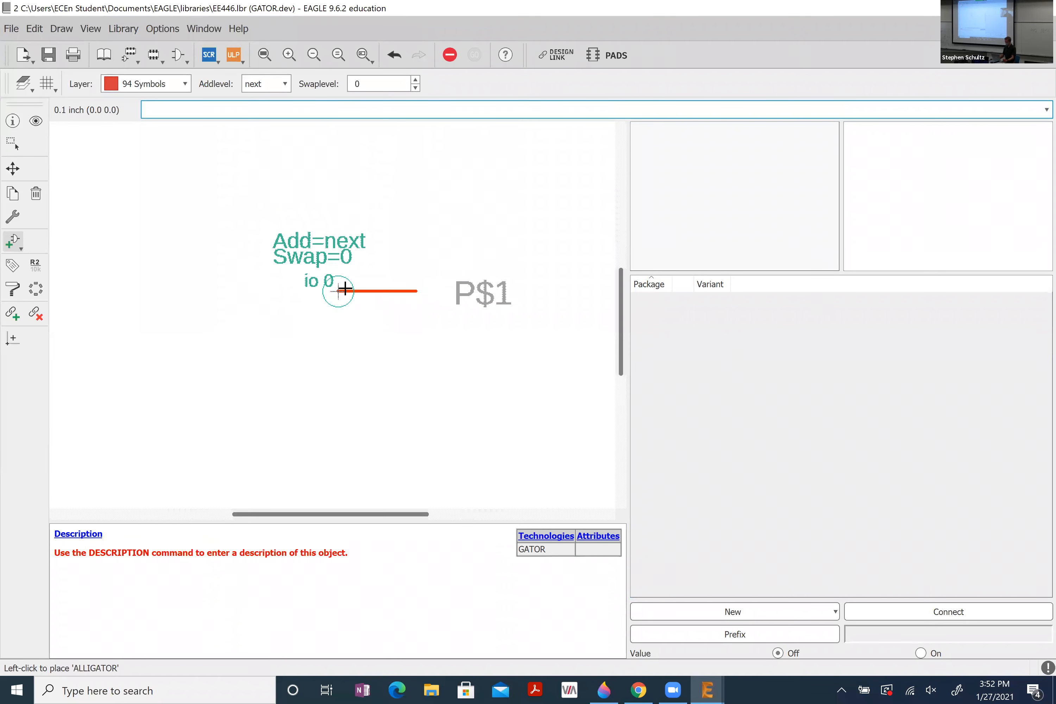
{"action": "key", "text": "Escape"}
{"action": "key", "text": "Escape"}
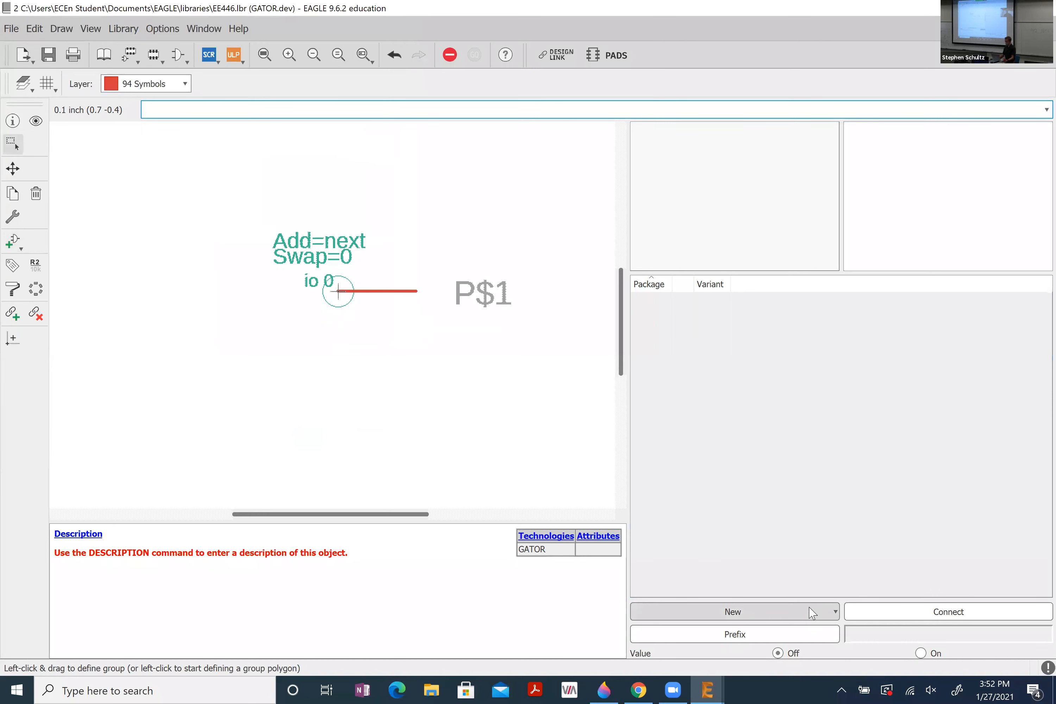
- Add the local ALLIGATOR package to the GATOR device and connect pin G$1.P$1 to pad P$1
{"action": "left_click", "coordinate": [741, 611]}
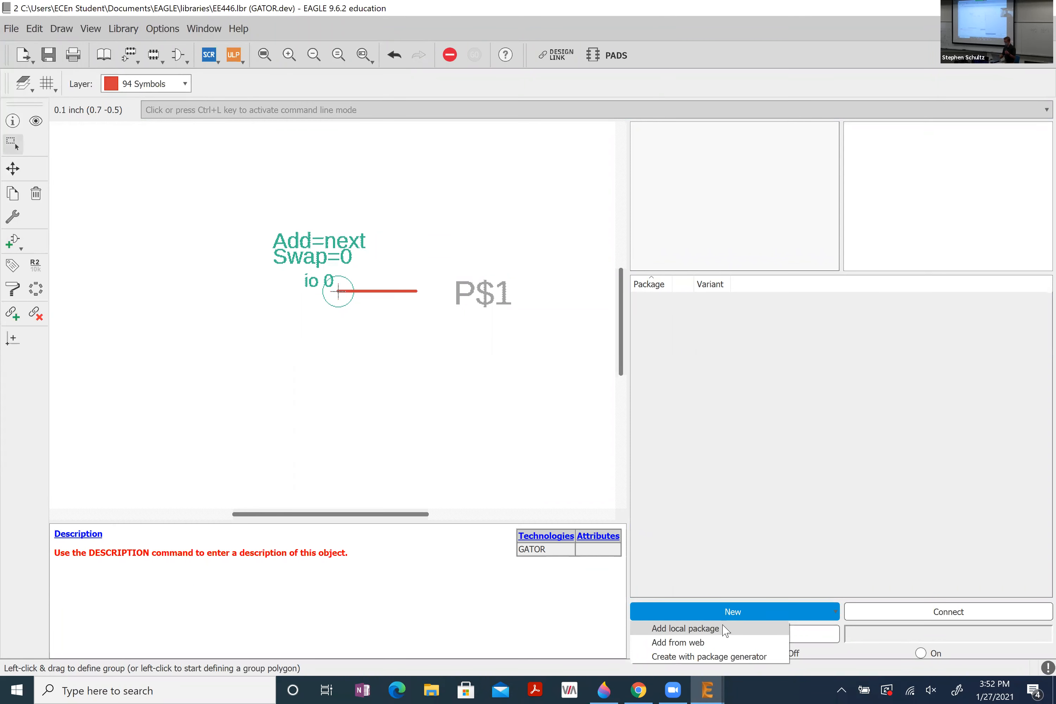
{"action": "left_click", "coordinate": [723, 628]}
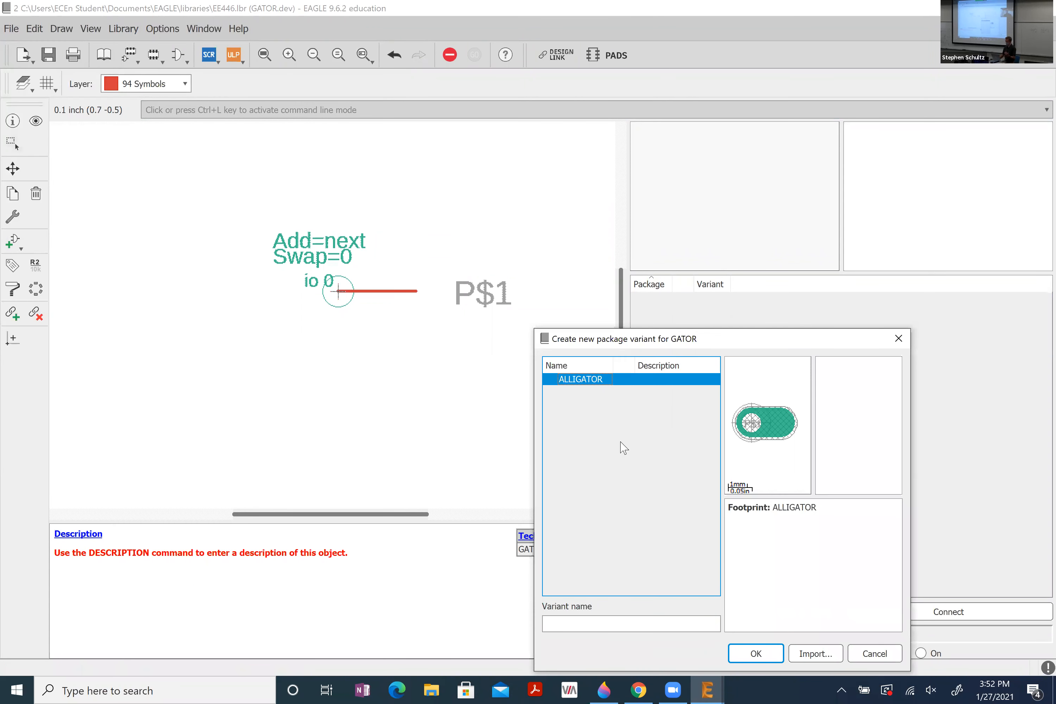
{"action": "left_click", "coordinate": [769, 657]}
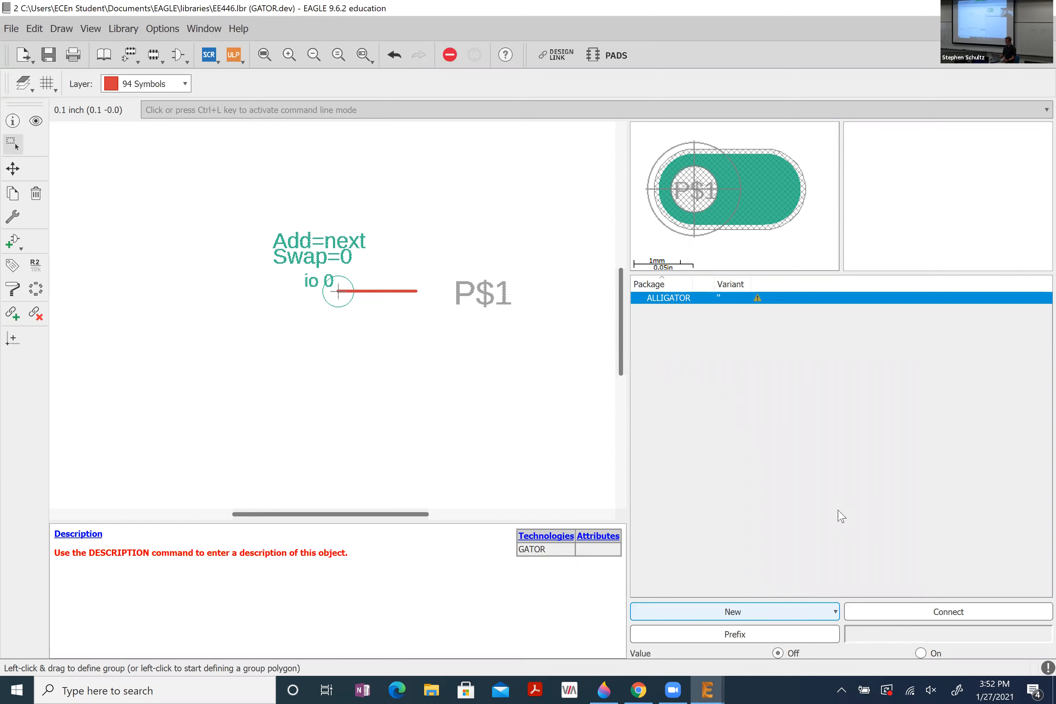
{"action": "left_click", "coordinate": [959, 614]}
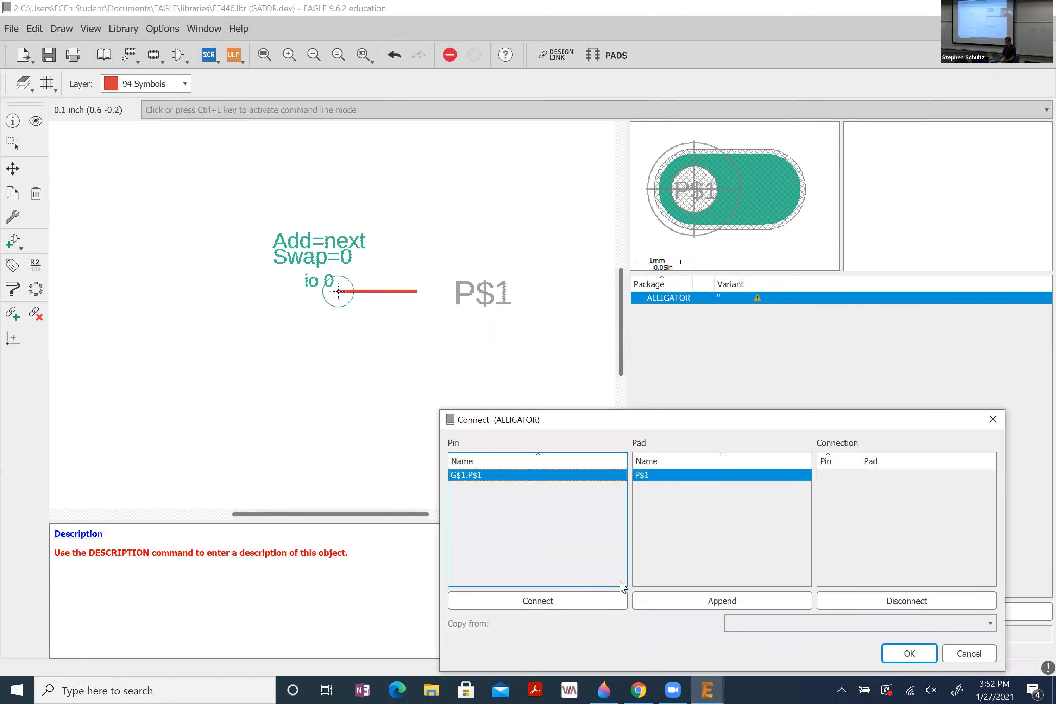
{"action": "left_click", "coordinate": [601, 606]}
{"action": "left_click", "coordinate": [909, 653]}
- Save the library with the GATOR device, return to its table of contents and close the library window
{"action": "left_click", "coordinate": [51, 55]}
{"action": "left_click", "coordinate": [109, 53]}
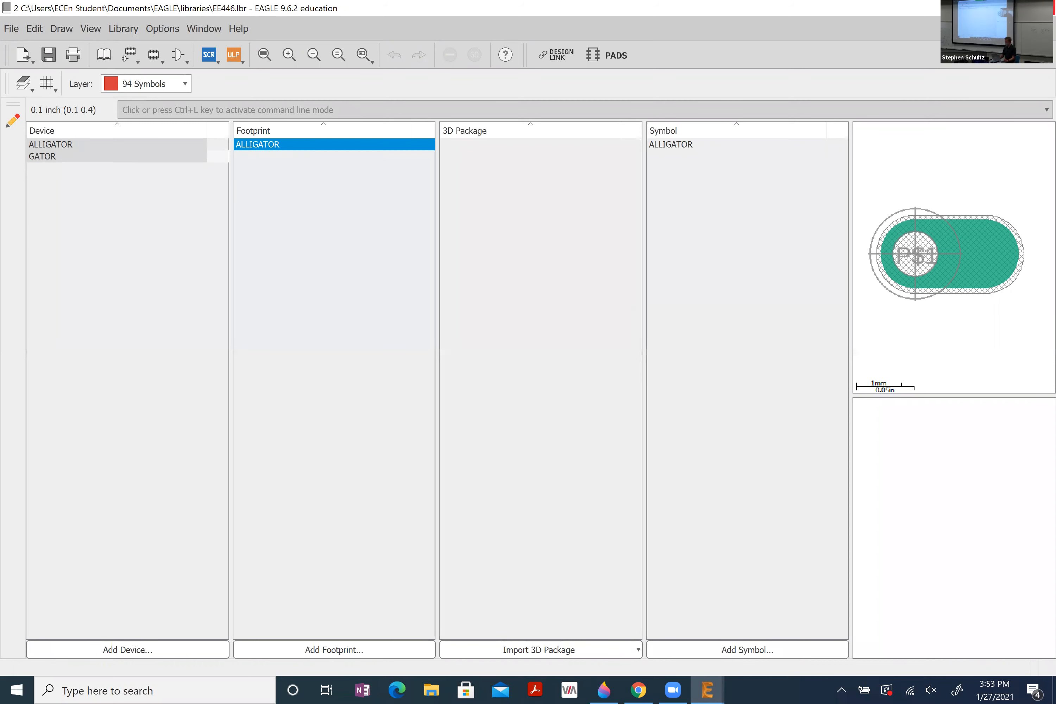
{"action": "left_click", "coordinate": [53, 57]}
{"action": "left_click", "coordinate": [1045, 7]}
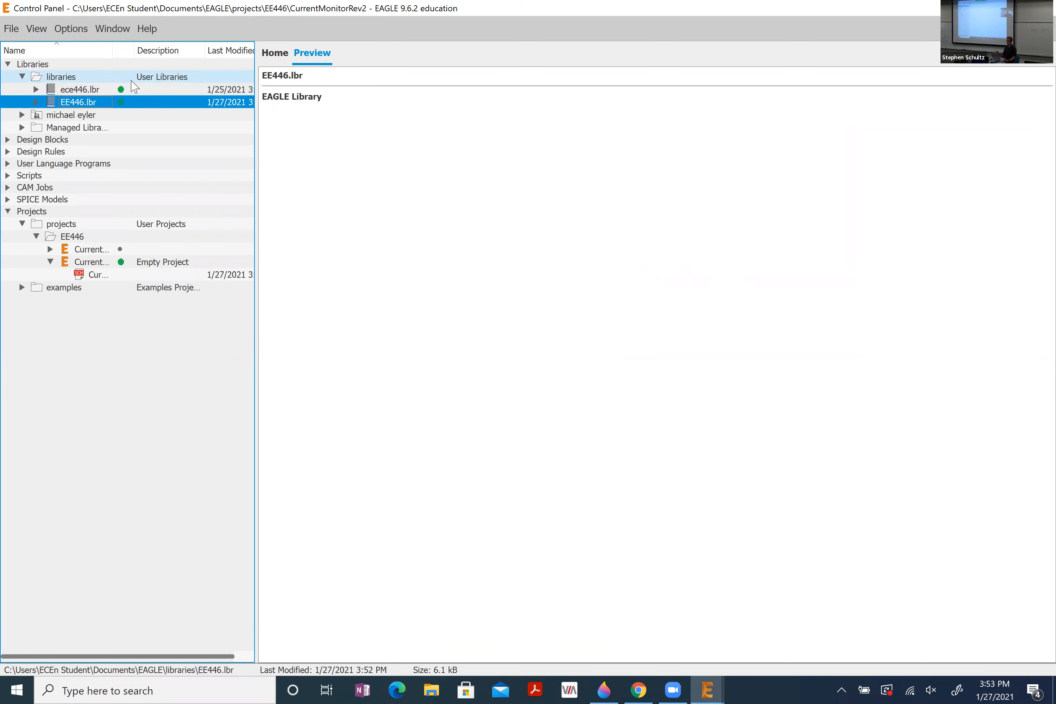
- Switch to the CurrentMonitor schematic and choose the ALLIGATOR device from the EE446 library for placement
{"action": "key", "text": "alt+Tab"}
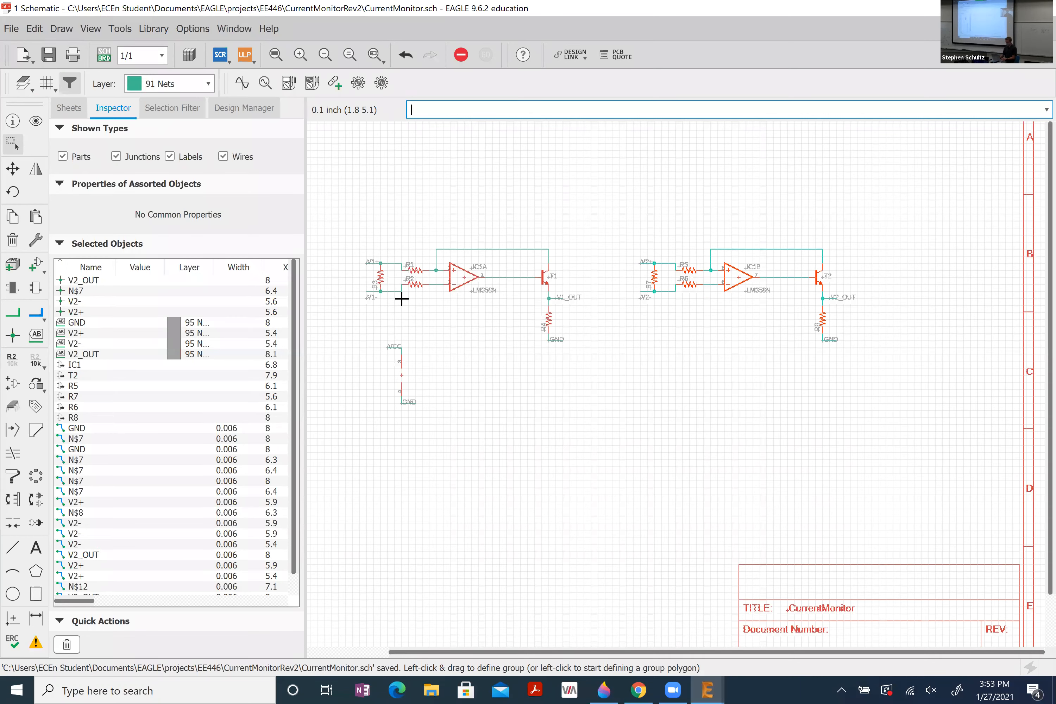
{"action": "key", "text": "Return"}
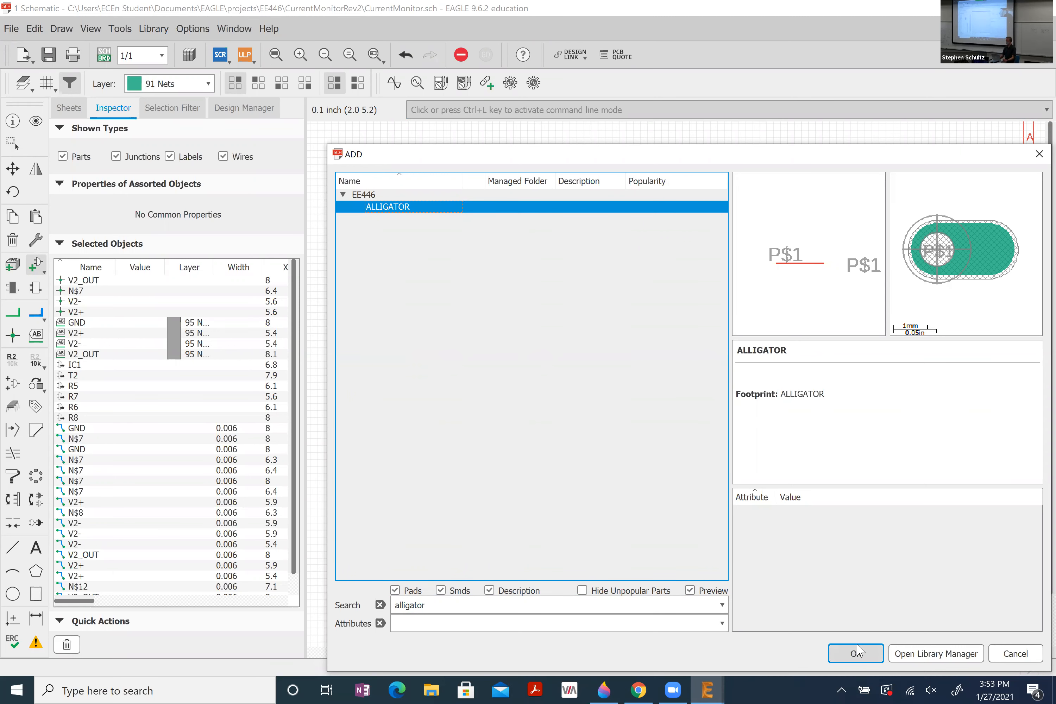
{"action": "left_click", "coordinate": [856, 653]}
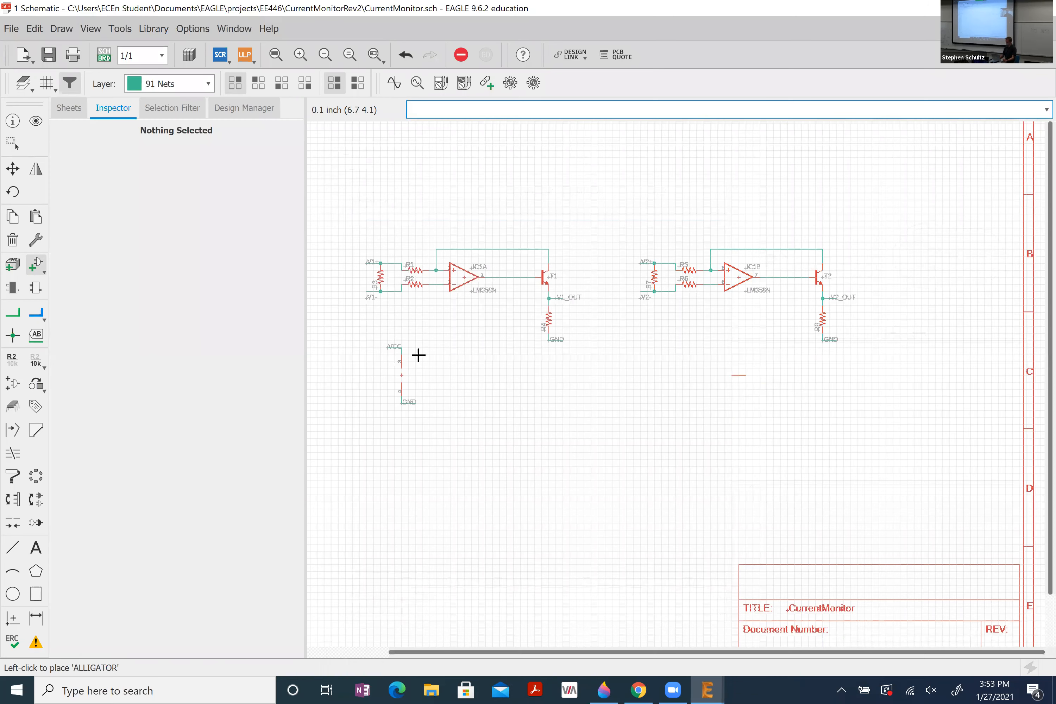
- Rotate the ALLIGATOR part 180 degrees and place one on the open end of each V1- and V1+ net
{"action": "scroll", "coordinate": [395, 331], "scroll_direction": "up", "scroll_amount": 3}
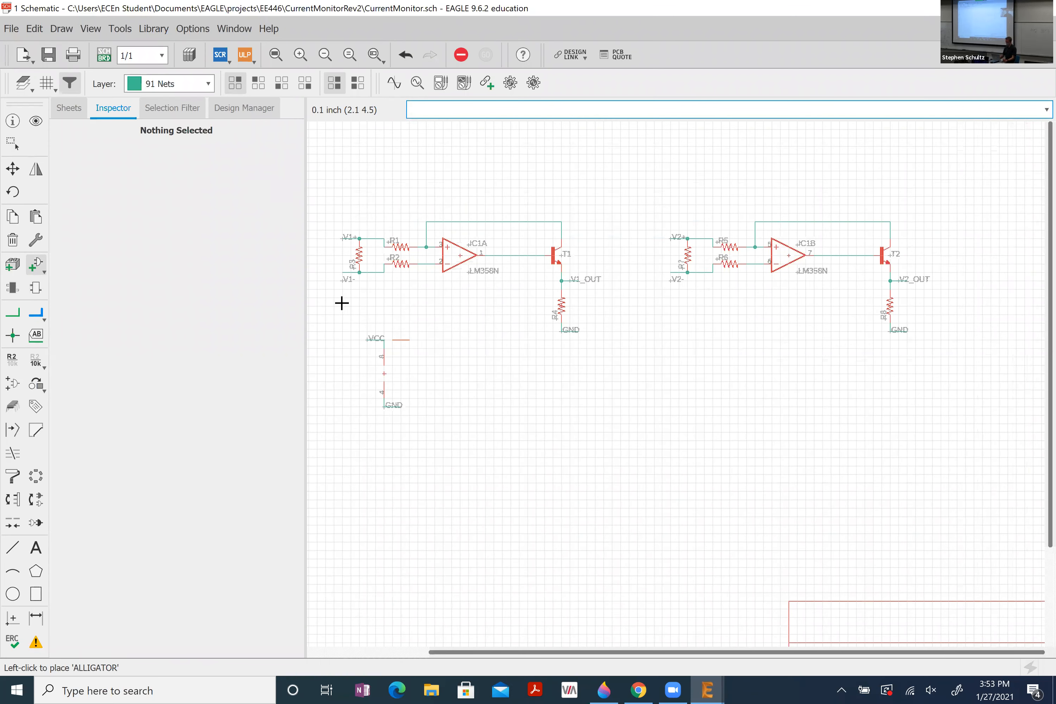
{"action": "scroll", "coordinate": [327, 233], "scroll_direction": "up", "scroll_amount": 5}
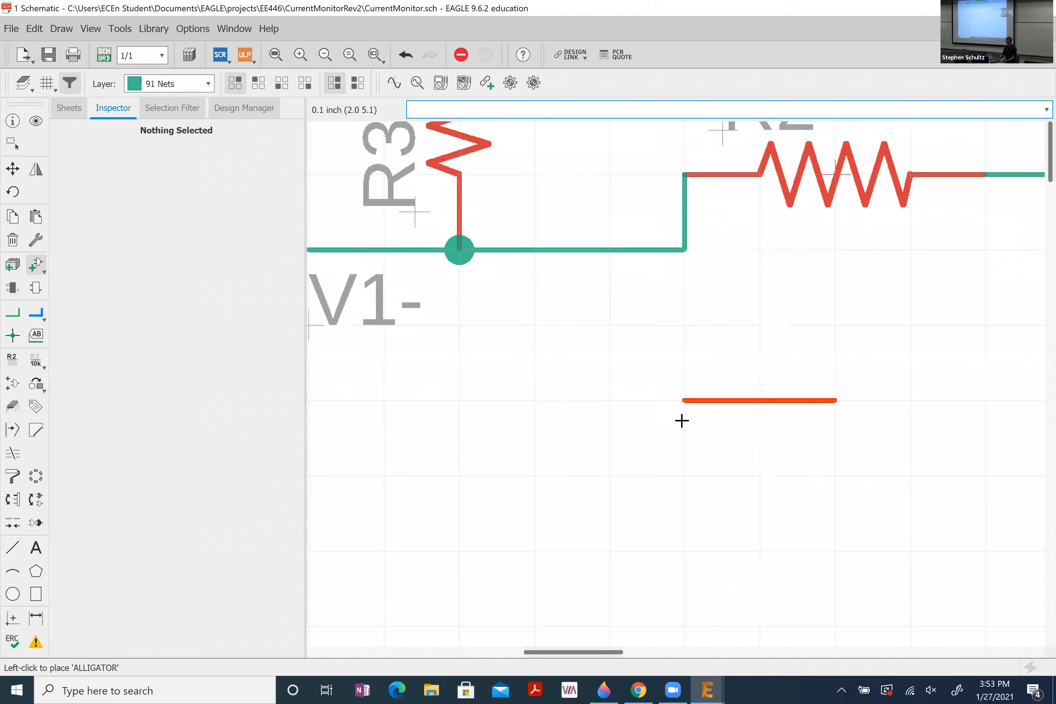
{"action": "scroll", "coordinate": [603, 392], "scroll_direction": "down", "scroll_amount": 2}
{"action": "scroll", "coordinate": [603, 392], "scroll_direction": "down", "scroll_amount": 1}
{"action": "scroll", "coordinate": [462, 341], "scroll_direction": "up", "scroll_amount": 2}
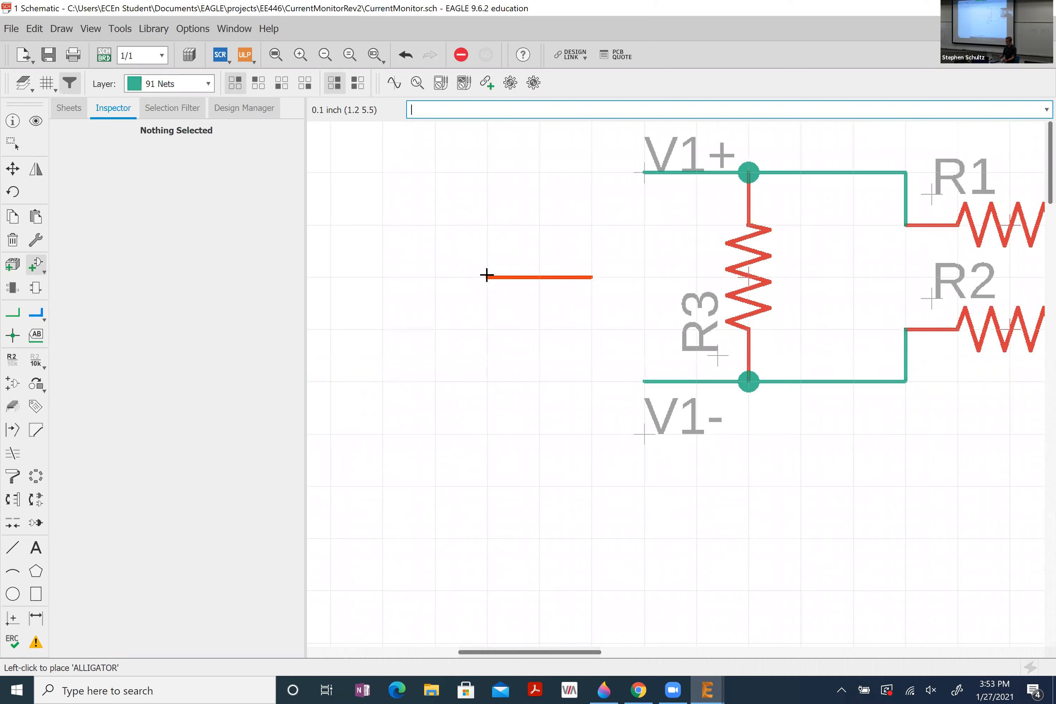
{"action": "right_click", "coordinate": [483, 275]}
{"action": "right_click", "coordinate": [485, 276]}
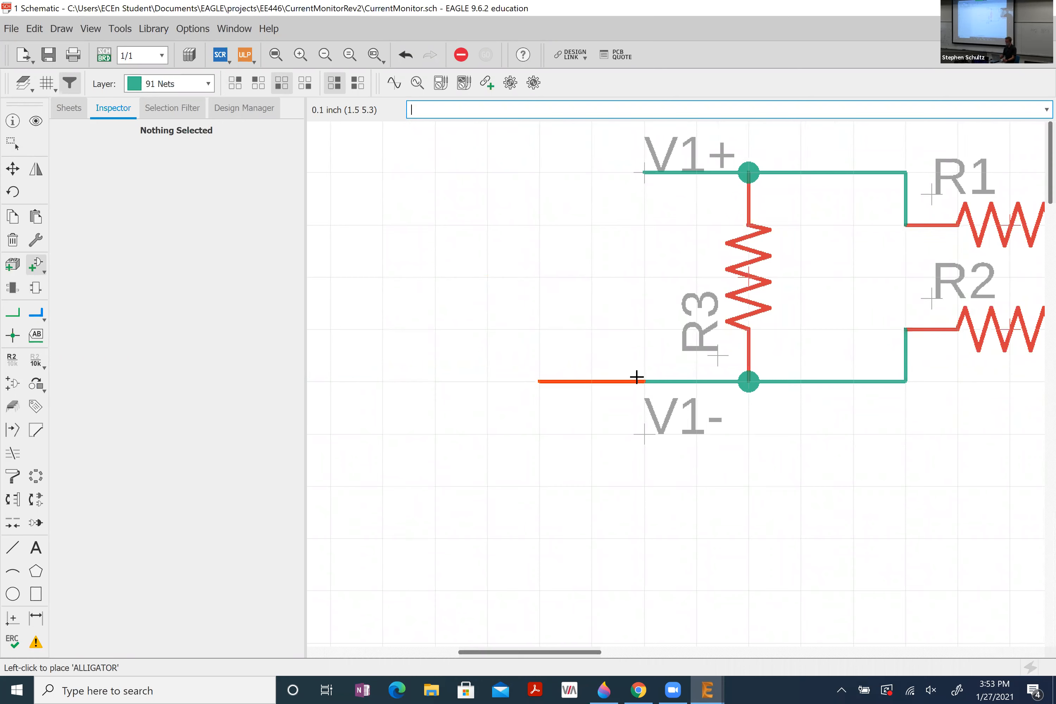
{"action": "left_click", "coordinate": [635, 376]}
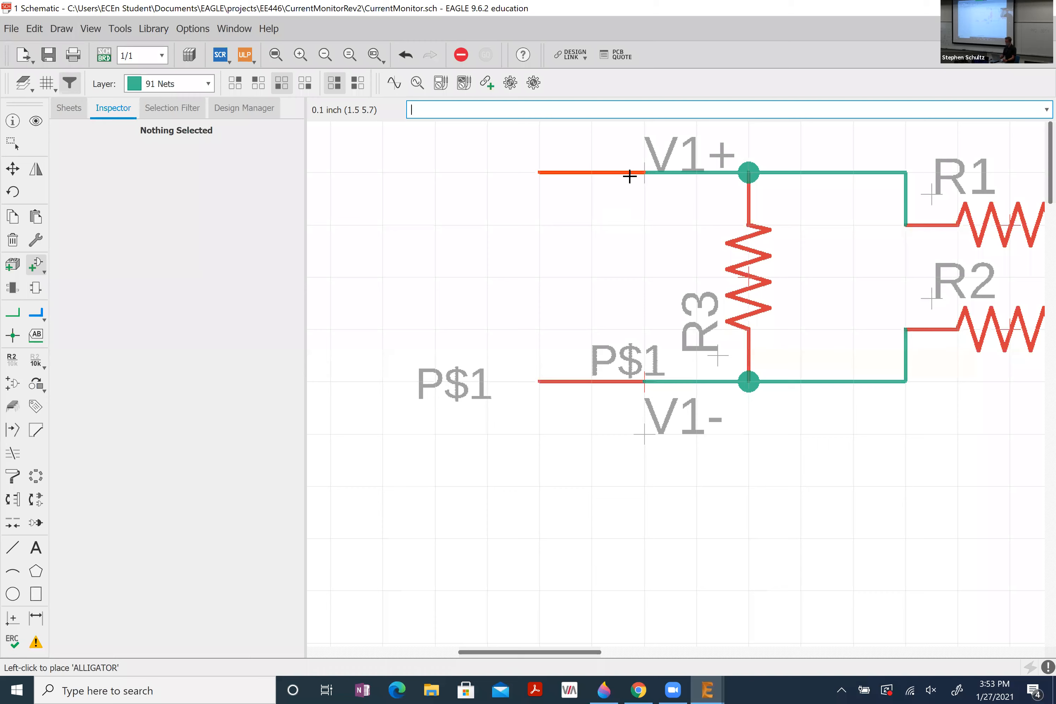
{"action": "left_click", "coordinate": [635, 172]}
- Place an unrotated ALLIGATOR part on the open end of the V1_OUT net
{"action": "scroll", "coordinate": [591, 237], "scroll_direction": "down", "scroll_amount": 2}
{"action": "scroll", "coordinate": [592, 238], "scroll_direction": "down", "scroll_amount": 3}
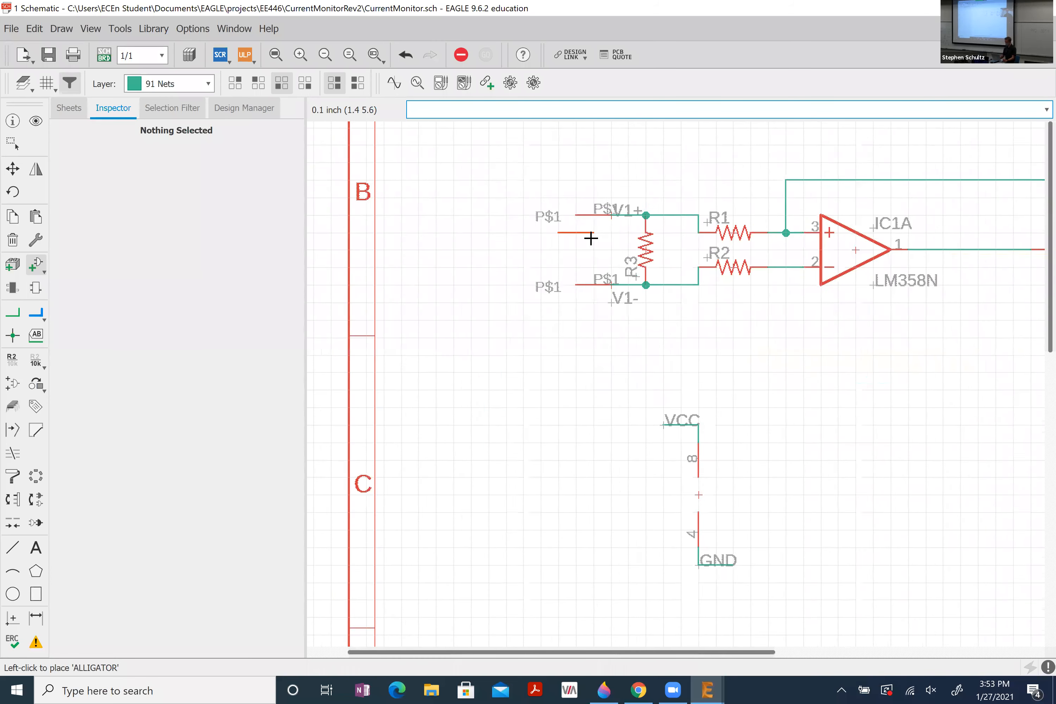
{"action": "scroll", "coordinate": [863, 276], "scroll_direction": "up", "scroll_amount": 5}
{"action": "scroll", "coordinate": [883, 329], "scroll_direction": "up", "scroll_amount": 1}
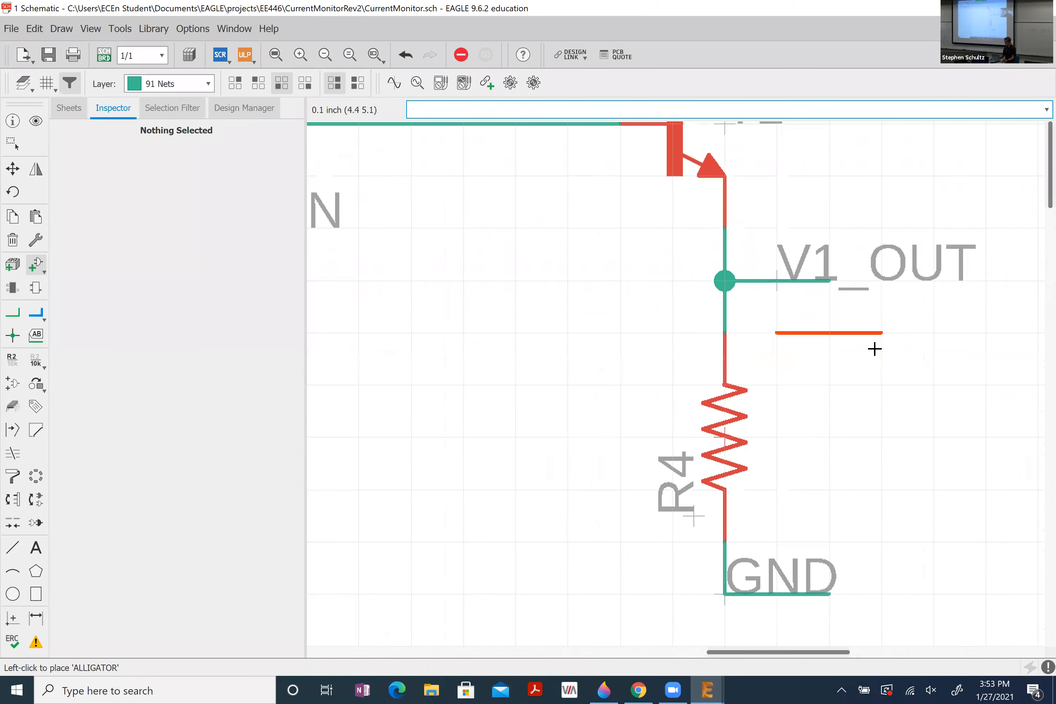
{"action": "left_click", "coordinate": [842, 295]}
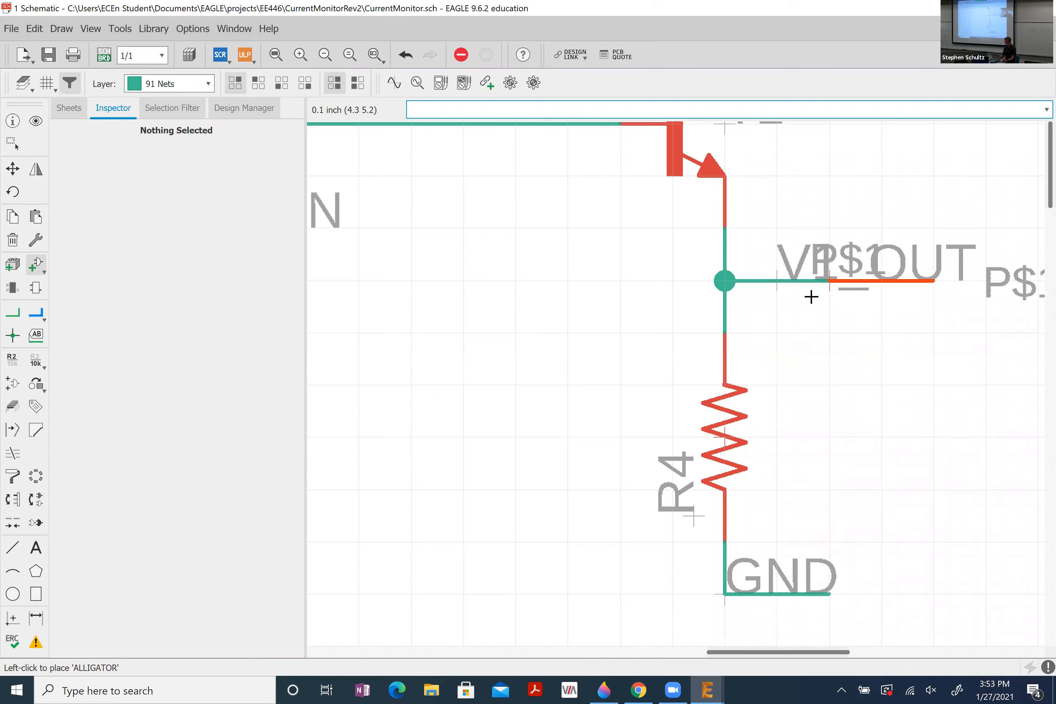
- Rotate the ALLIGATOR part 180 degrees and place one on the open end of each V2+ and V2- net
{"action": "scroll", "coordinate": [811, 296], "scroll_direction": "down", "scroll_amount": 5}
{"action": "scroll", "coordinate": [913, 272], "scroll_direction": "up", "scroll_amount": 5}
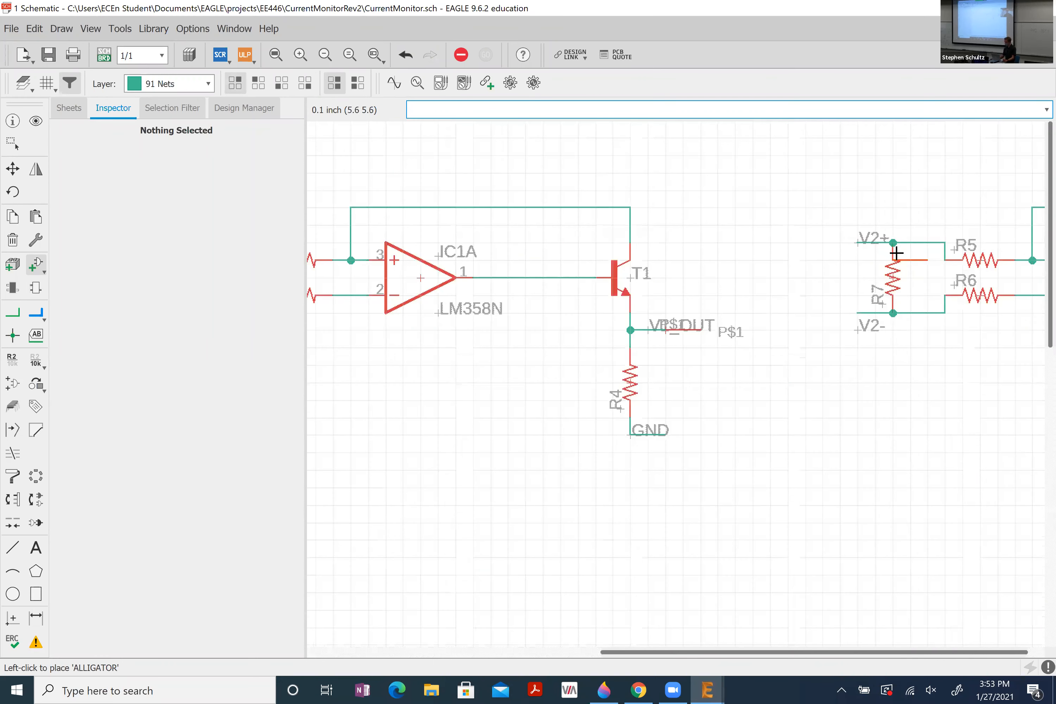
{"action": "right_click", "coordinate": [688, 228]}
{"action": "right_click", "coordinate": [689, 228]}
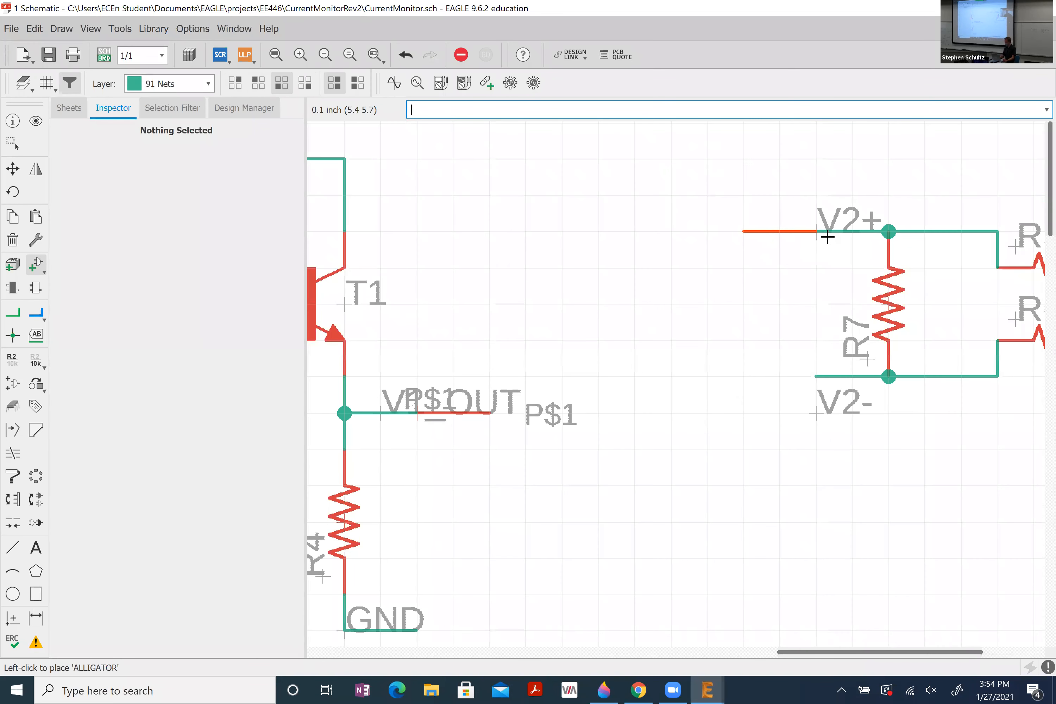
{"action": "left_click", "coordinate": [818, 243]}
{"action": "left_click", "coordinate": [817, 390]}
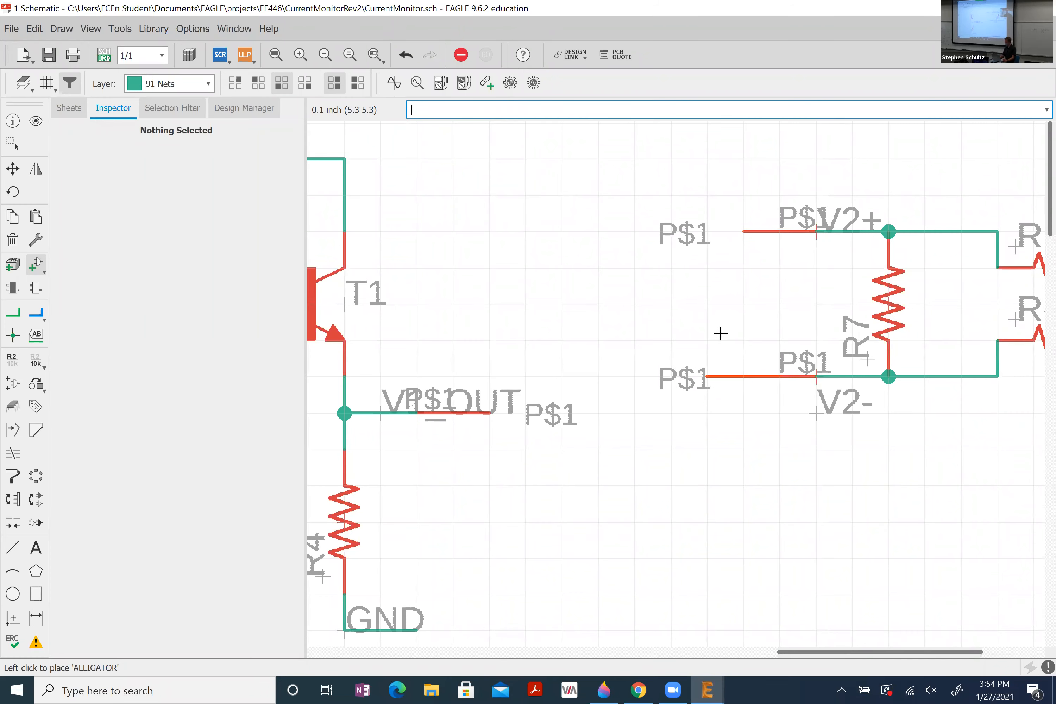
- Place an ALLIGATOR part in its unrotated orientation on the open end of the V2_OUT net
{"action": "scroll", "coordinate": [699, 332], "scroll_direction": "down", "scroll_amount": 5}
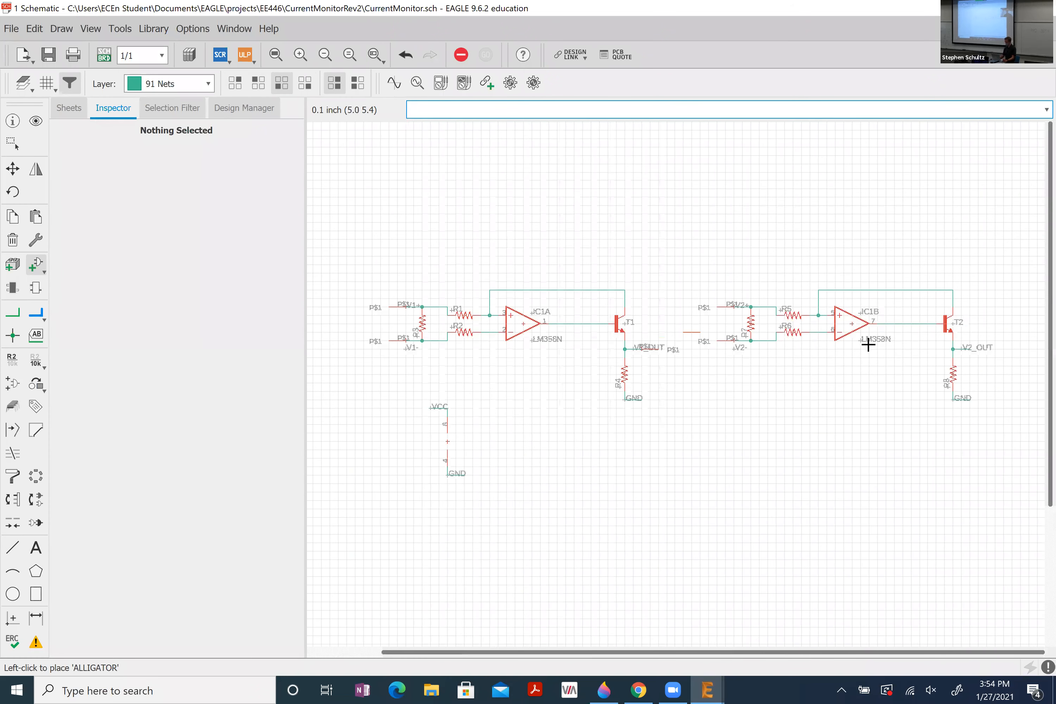
{"action": "scroll", "coordinate": [865, 344], "scroll_direction": "up", "scroll_amount": 5}
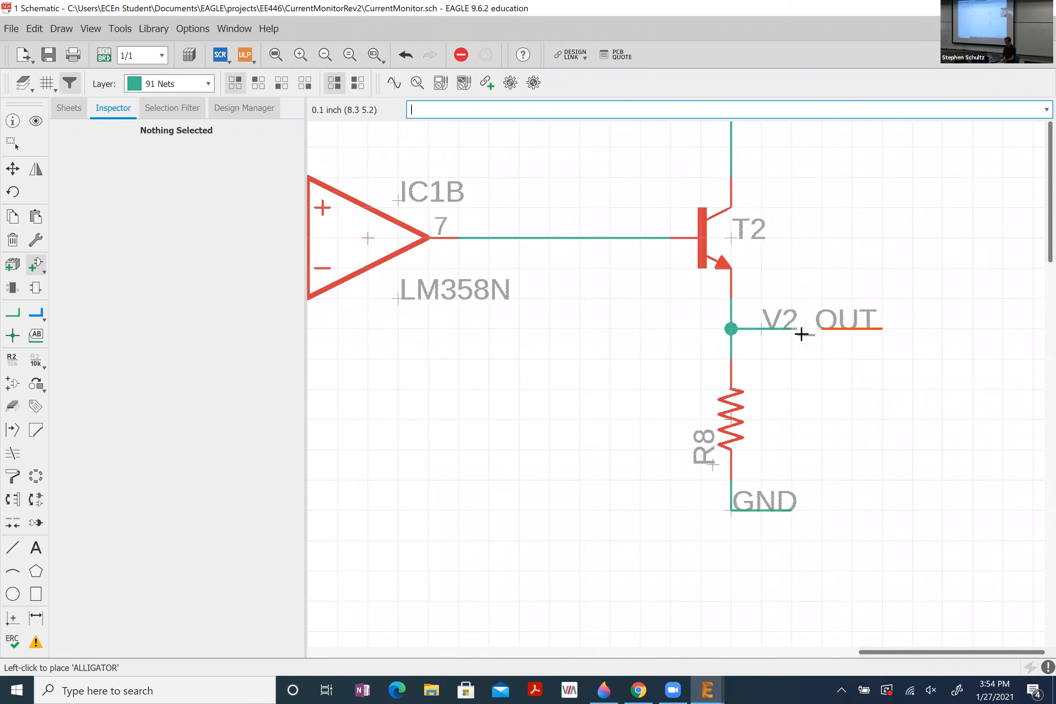
{"action": "left_click", "coordinate": [792, 338]}
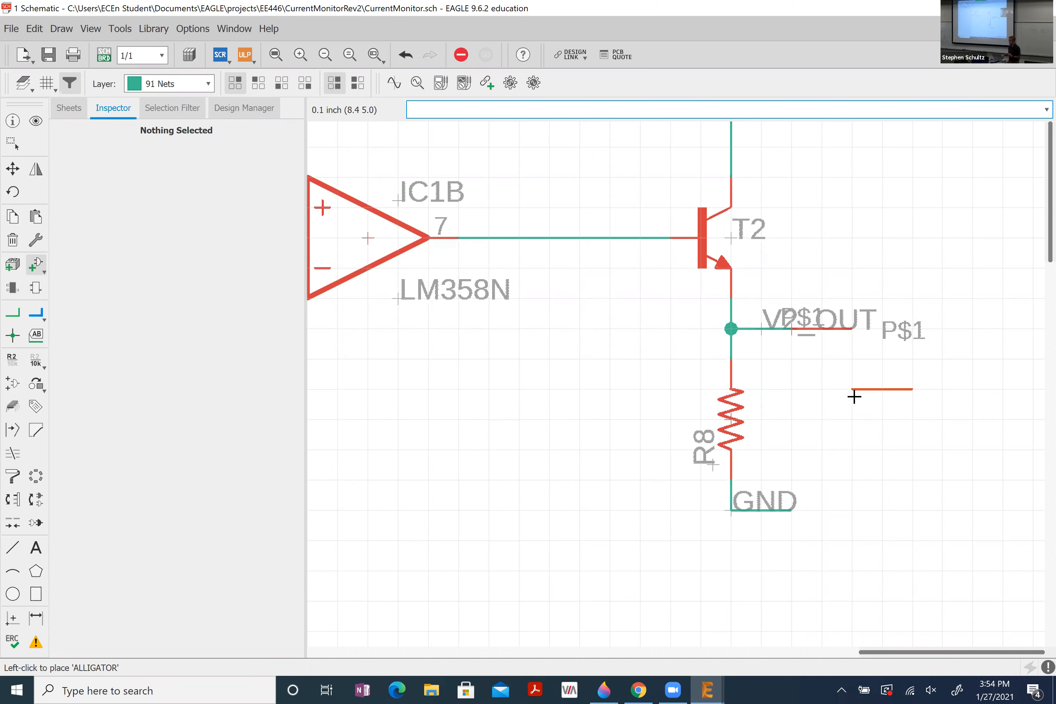
- Place an unrotated ALLIGATOR part on the op-amp supply's GND net and one rotated 180 degrees on its VCC net, then end placement
{"action": "scroll", "coordinate": [840, 402], "scroll_direction": "down", "scroll_amount": 5}
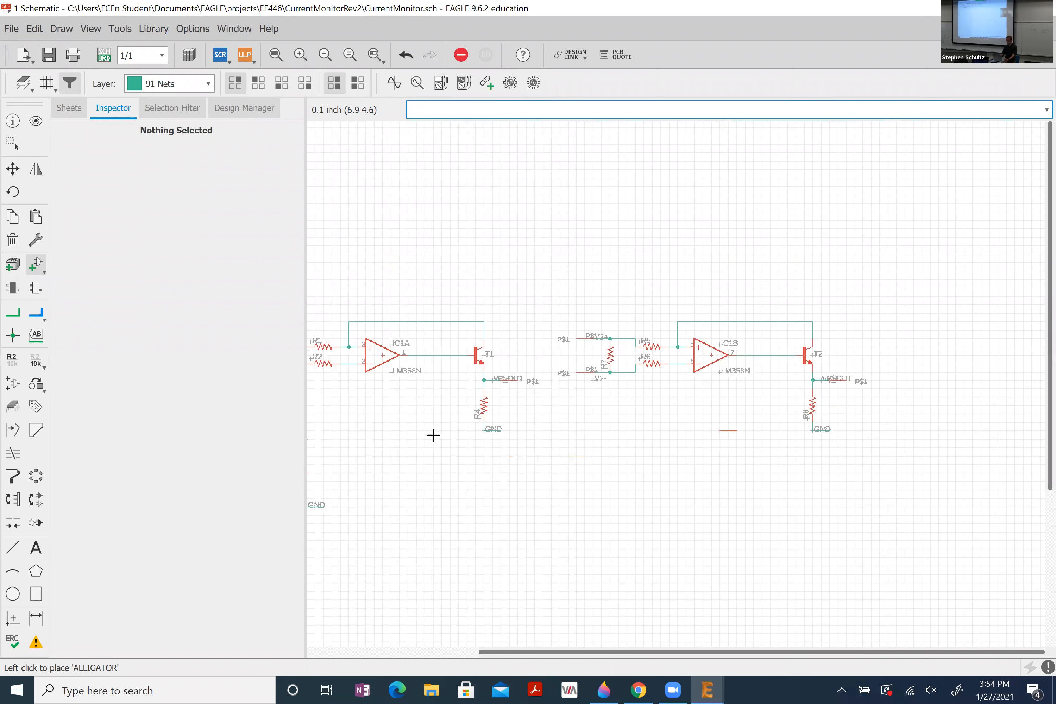
{"action": "scroll", "coordinate": [499, 482], "scroll_direction": "up", "scroll_amount": 6}
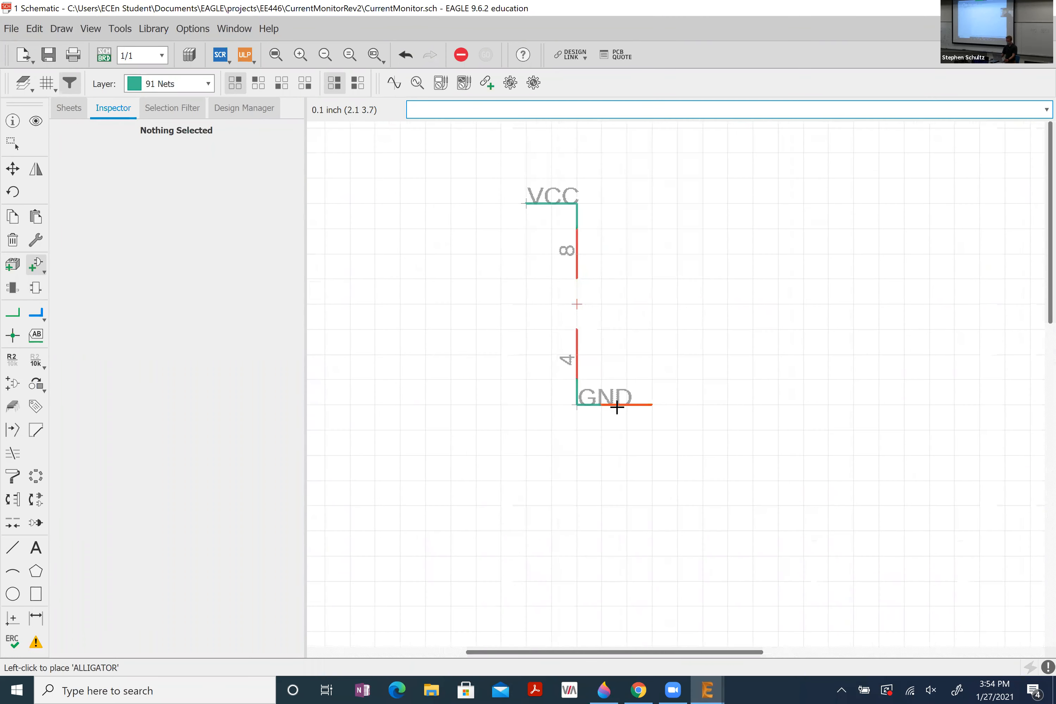
{"action": "left_click", "coordinate": [629, 404]}
{"action": "right_click", "coordinate": [403, 245]}
{"action": "right_click", "coordinate": [402, 243]}
{"action": "left_click", "coordinate": [523, 203]}
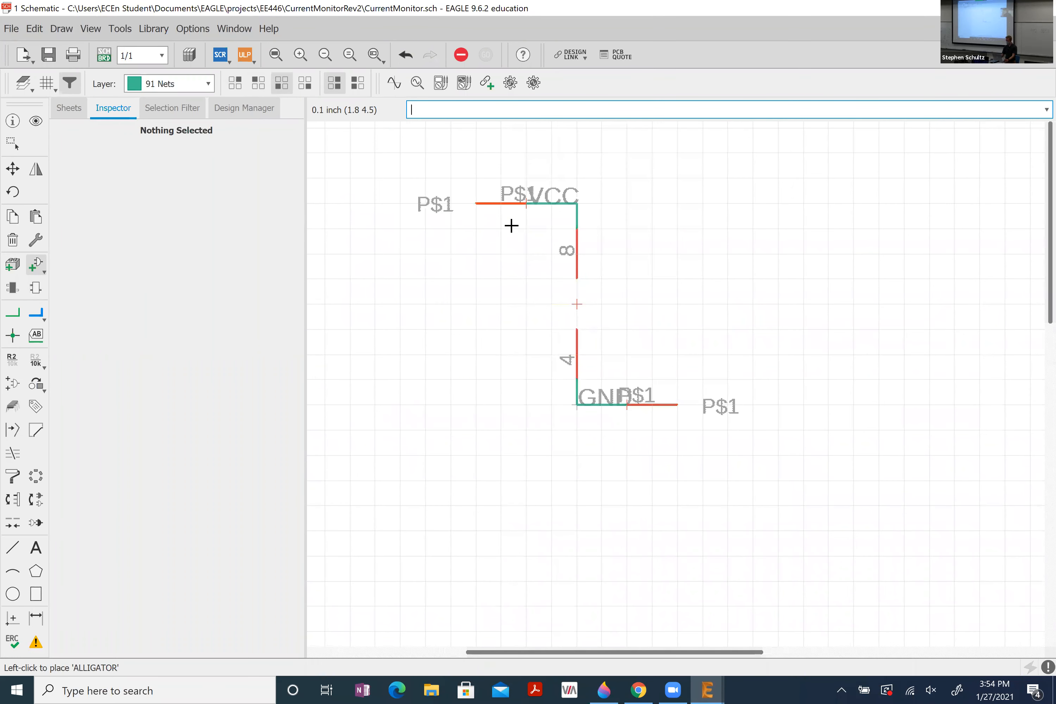
{"action": "key", "text": "Escape"}
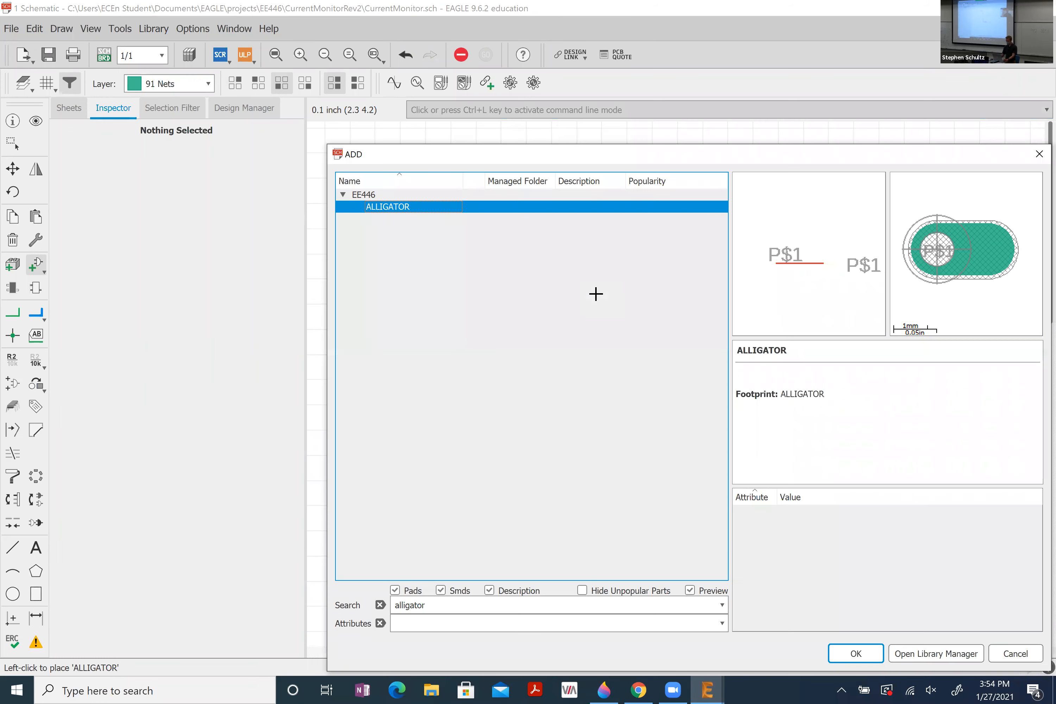
{"action": "key", "text": "Escape"}
- Show the schematic's groups in the Design Manager
{"action": "scroll", "coordinate": [533, 307], "scroll_direction": "down", "scroll_amount": 8}
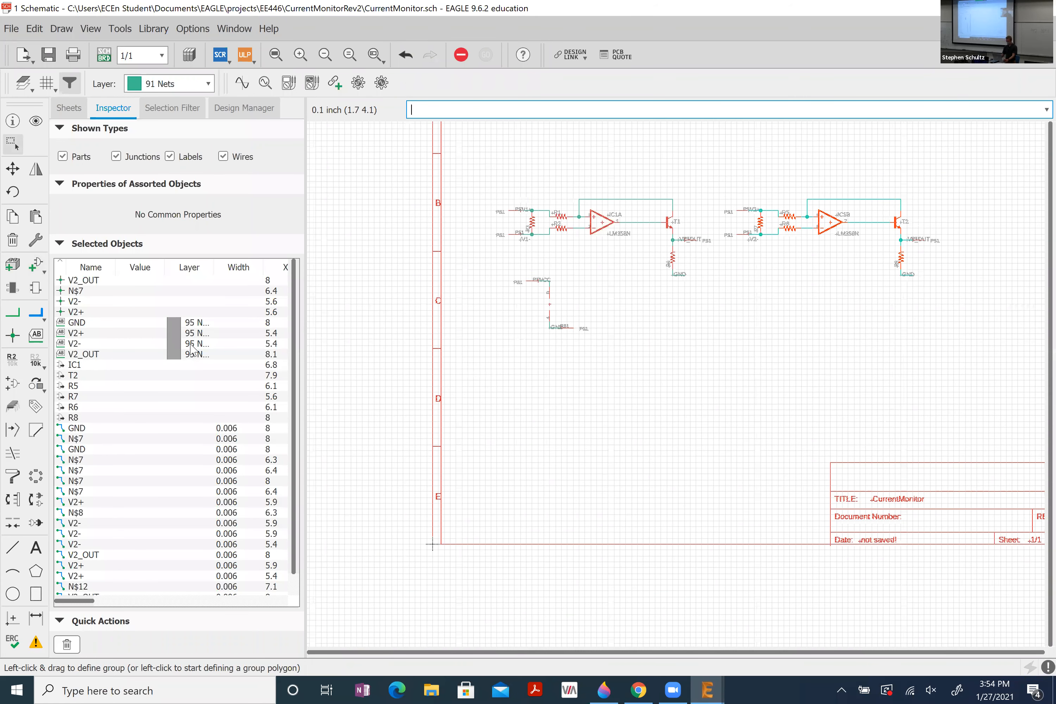
{"action": "left_click", "coordinate": [230, 111]}
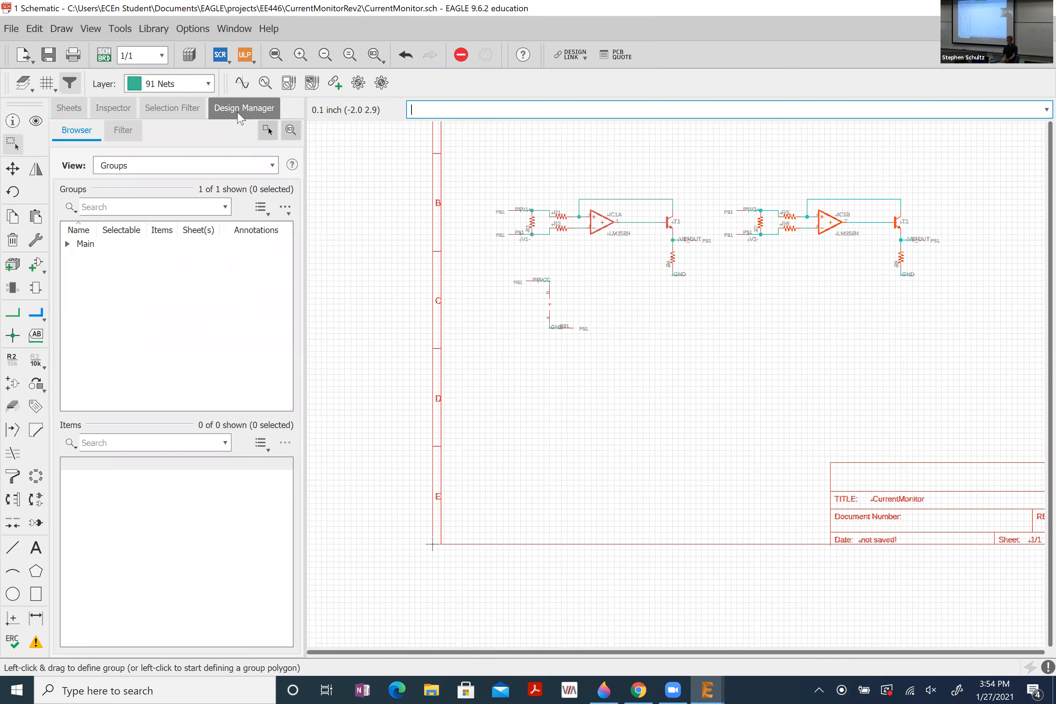
- Expand the Main group in the design's group list and review the objects listed in the inspector
{"action": "left_click", "coordinate": [68, 244]}
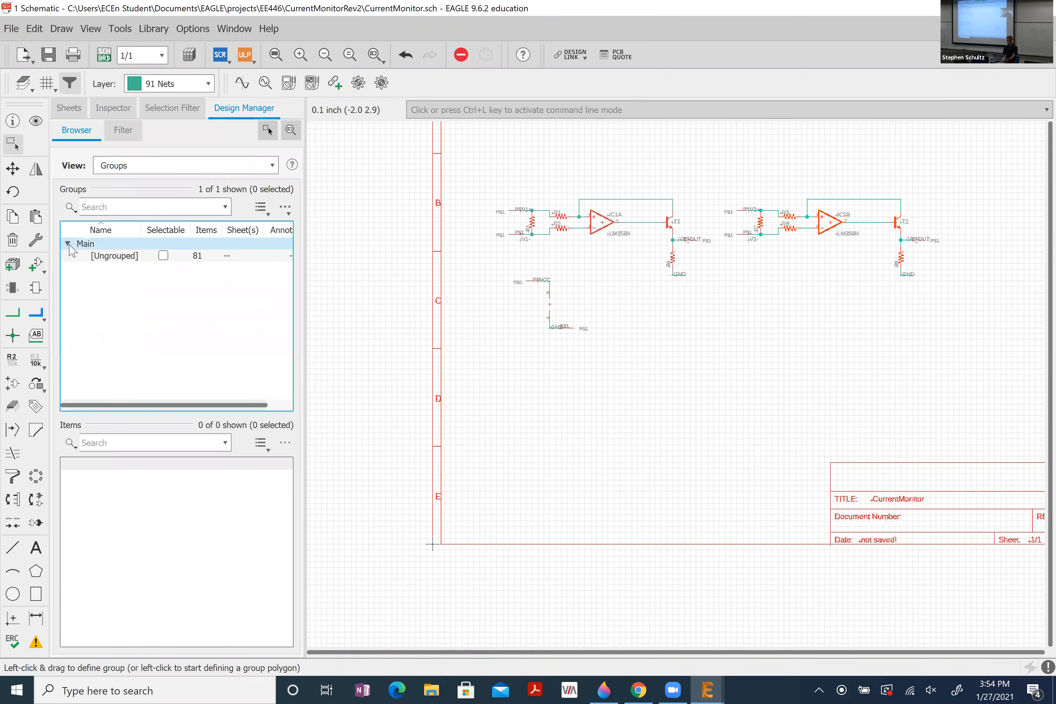
{"action": "left_click", "coordinate": [109, 110]}
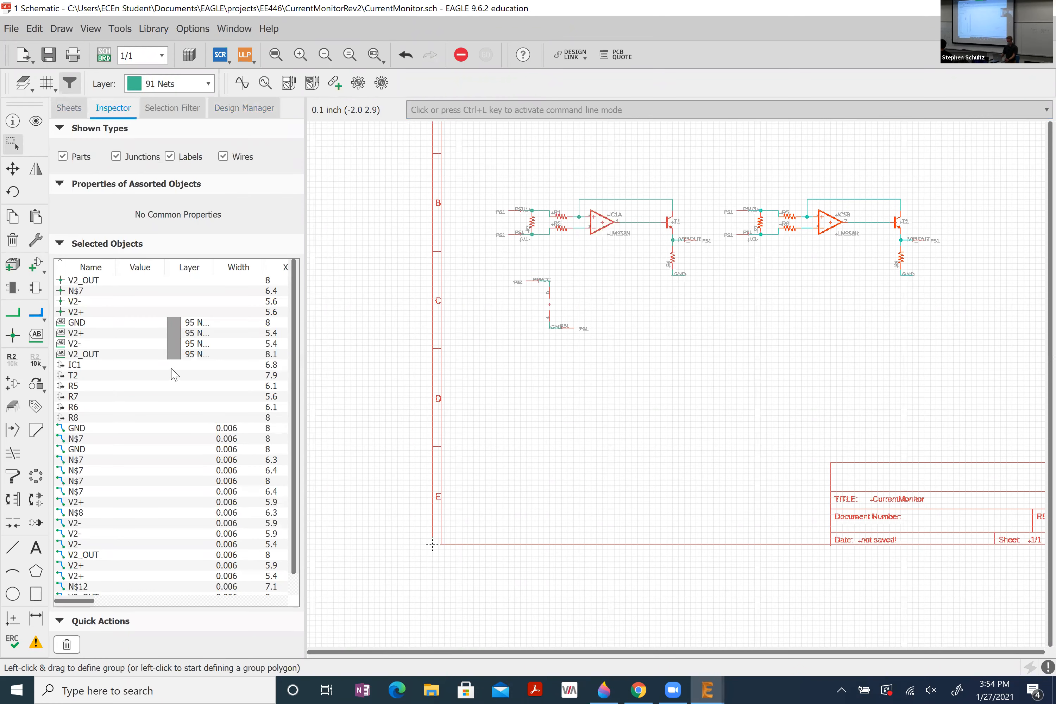
{"action": "scroll", "coordinate": [132, 352], "scroll_direction": "down", "scroll_amount": 1}
{"action": "scroll", "coordinate": [133, 380], "scroll_direction": "up", "scroll_amount": 1}
{"action": "scroll", "coordinate": [93, 394], "scroll_direction": "down", "scroll_amount": 1}
{"action": "scroll", "coordinate": [95, 395], "scroll_direction": "up", "scroll_amount": 1}
{"action": "scroll", "coordinate": [506, 230], "scroll_direction": "up", "scroll_amount": 1}
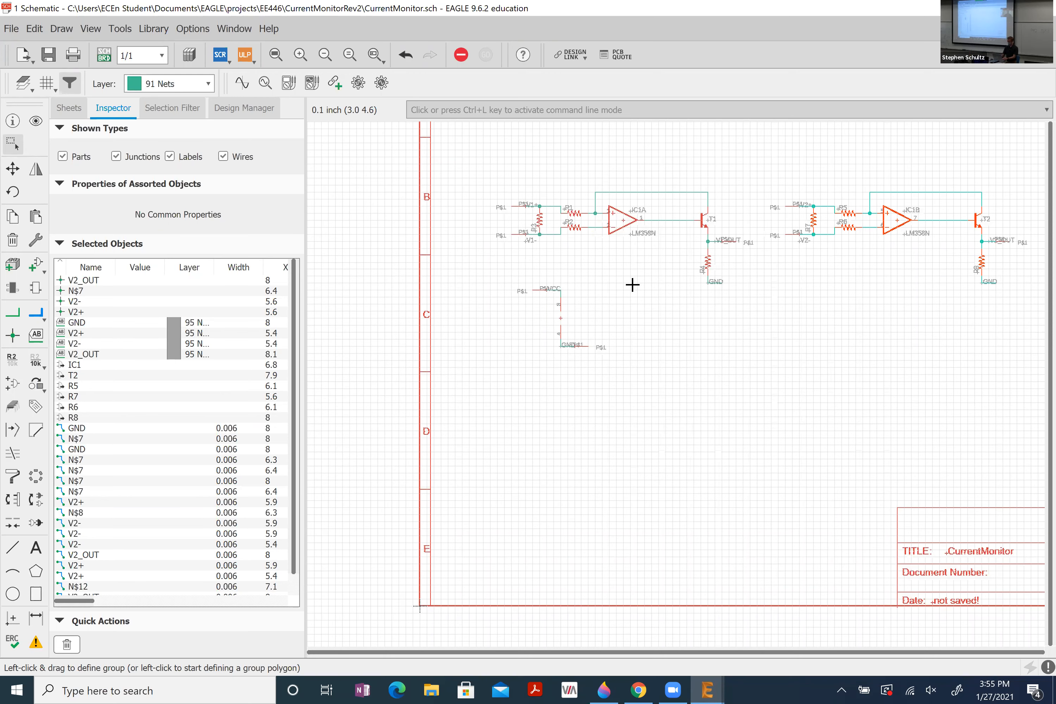
- Add an ALLIGATOR part from the EE446 library and place it in the empty area below the circuits
{"action": "key", "text": "ctrl+l"}
{"action": "type", "text": "add"}
{"action": "key", "text": "Return"}
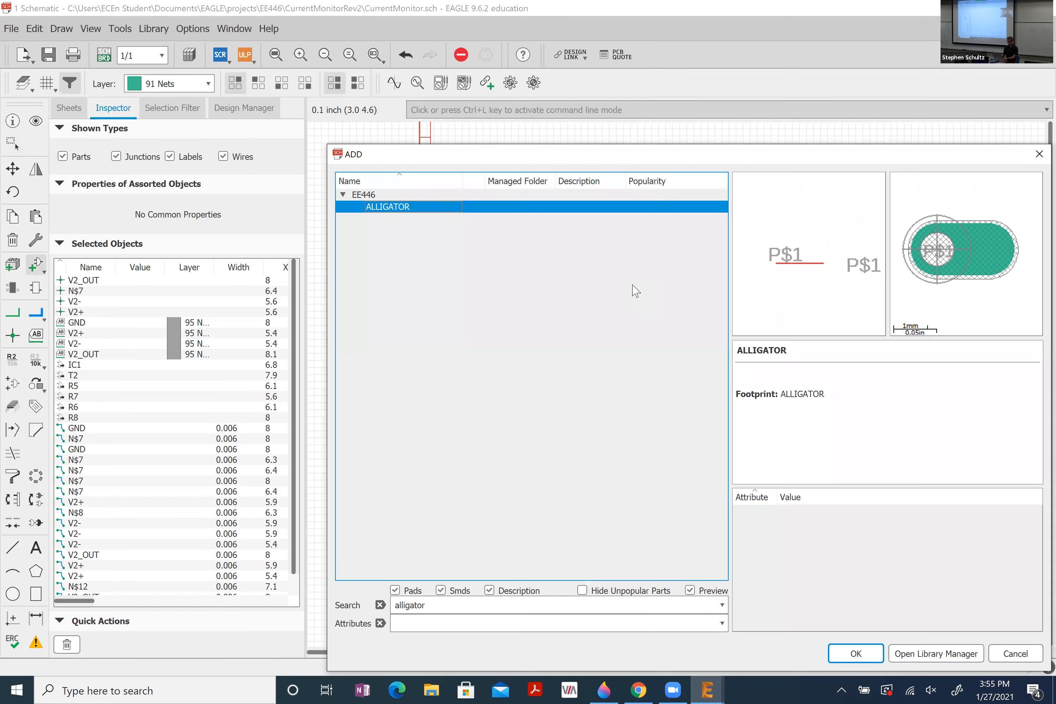
{"action": "key", "text": "Return"}
{"action": "scroll", "coordinate": [631, 318], "scroll_direction": "up", "scroll_amount": 5}
{"action": "scroll", "coordinate": [631, 318], "scroll_direction": "up", "scroll_amount": 3}
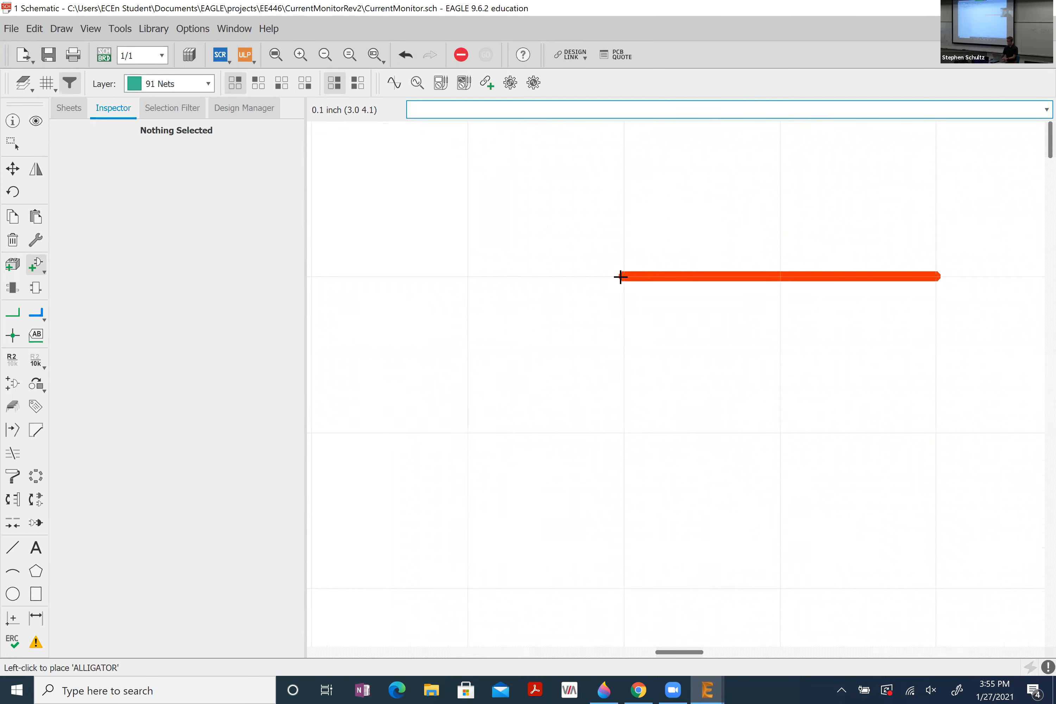
{"action": "left_click", "coordinate": [621, 281]}
{"action": "key", "text": "Escape"}
{"action": "key", "text": "Escape"}
- Start a net wire at the new ALLIGATOR part, cancel it, and delete the part
{"action": "type", "text": "n"}
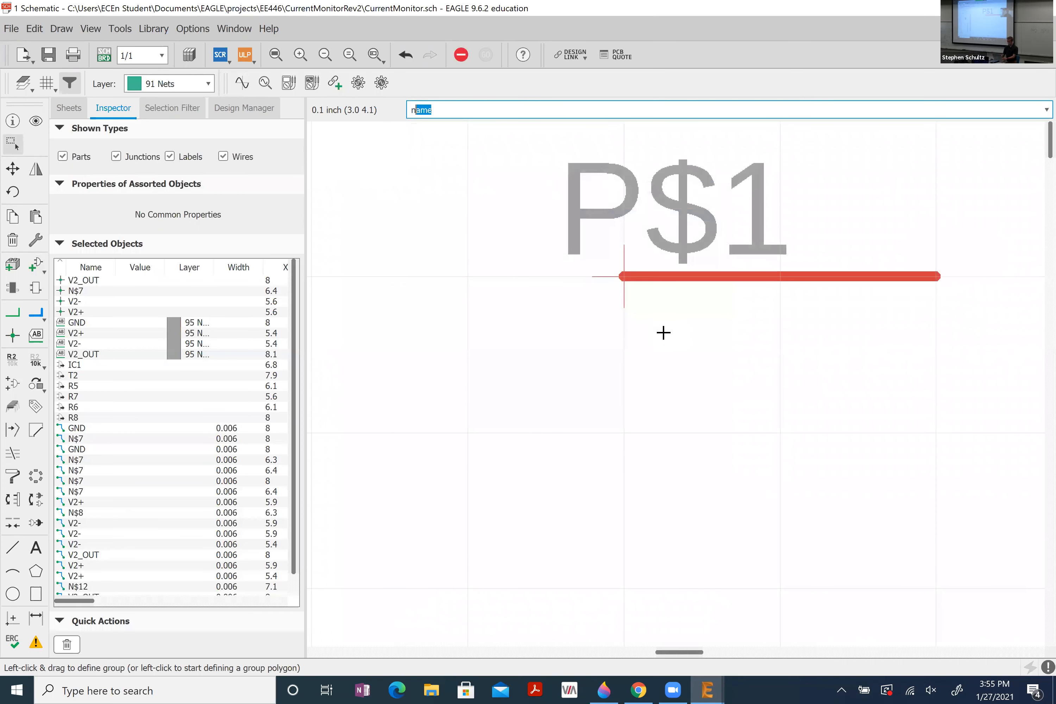
{"action": "type", "text": "et"}
{"action": "key", "text": "Return"}
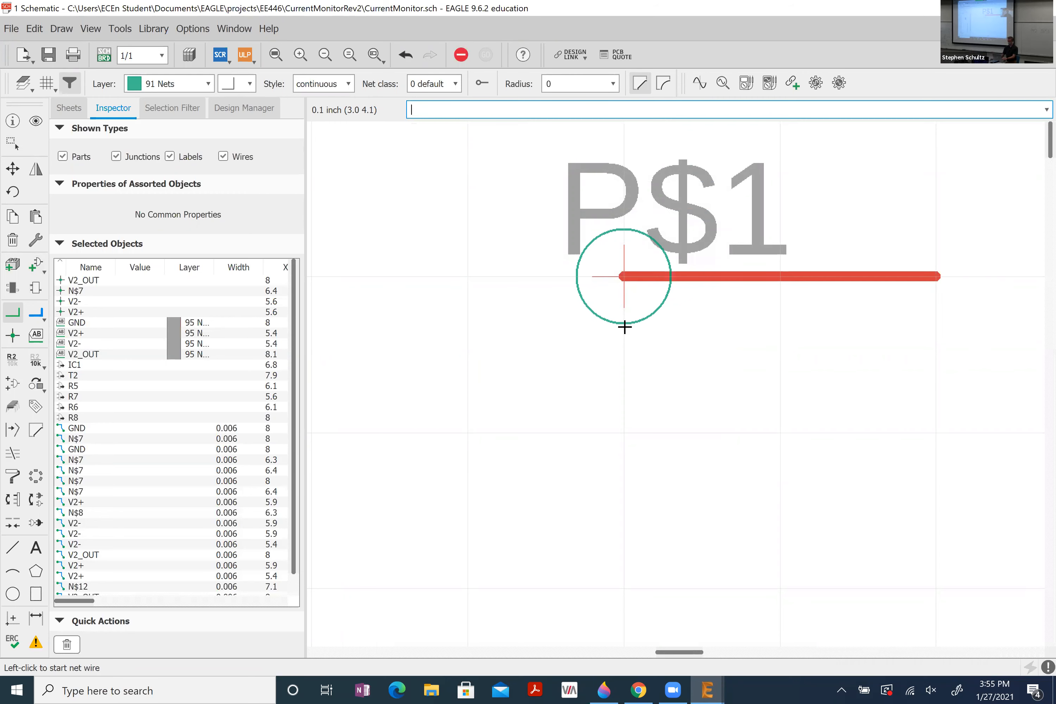
{"action": "key", "text": "Escape"}
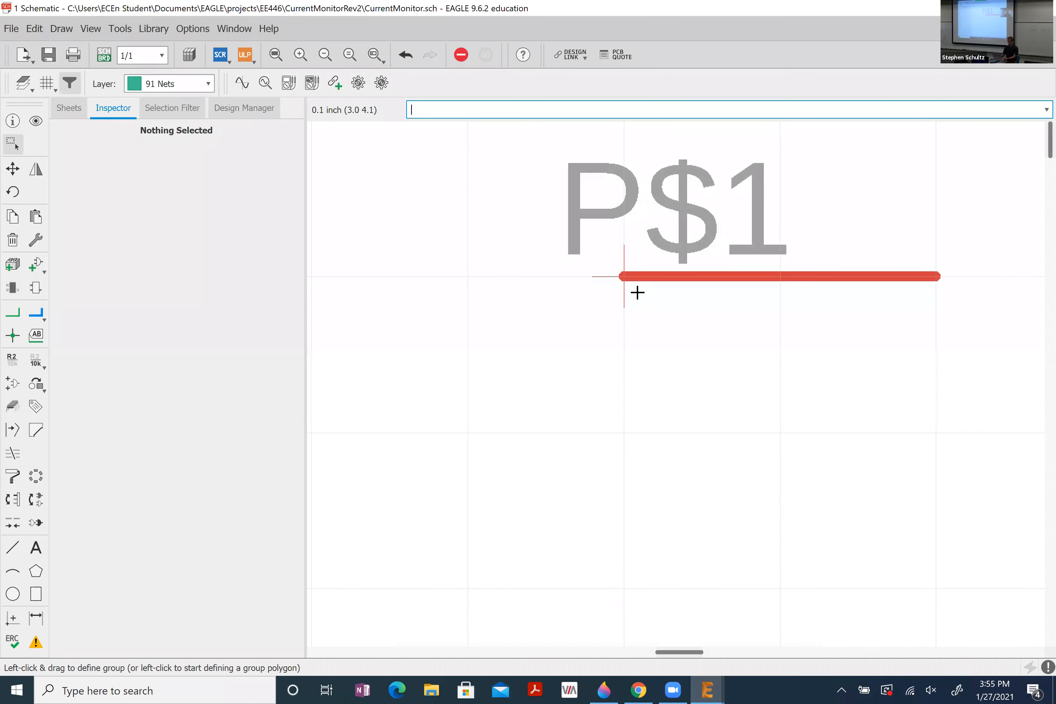
{"action": "left_click", "coordinate": [624, 272]}
{"action": "key", "text": "Delete"}
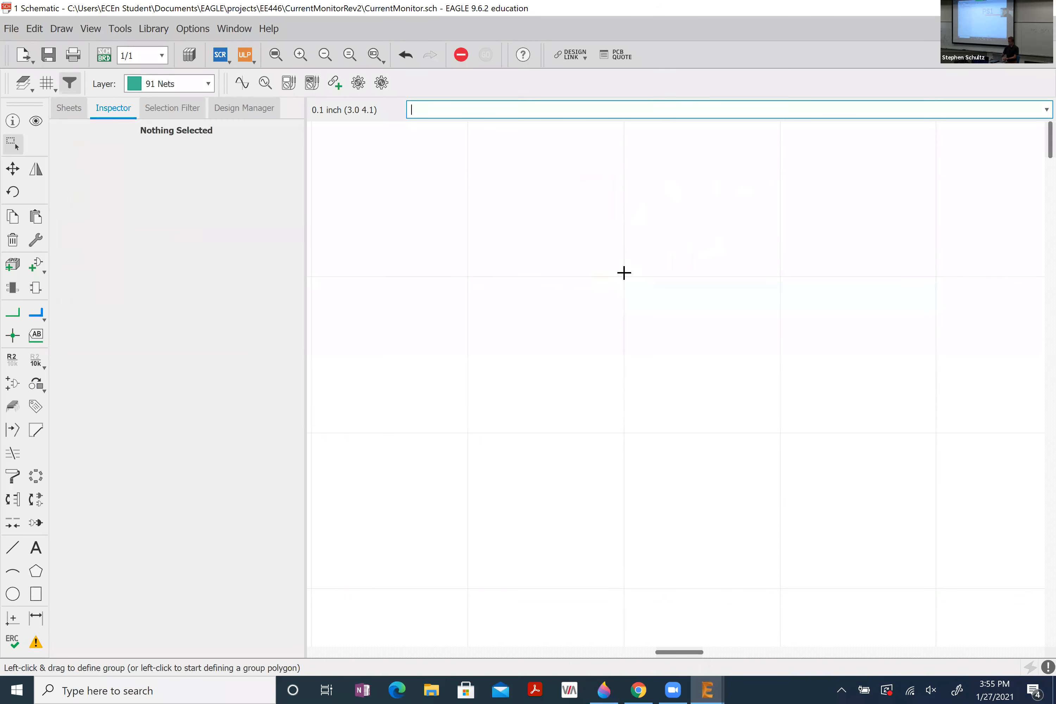
- Move the V1+ net label away from the connector's pin name to position (1.6, 5.7)
{"action": "scroll", "coordinate": [623, 272], "scroll_direction": "down", "scroll_amount": 5}
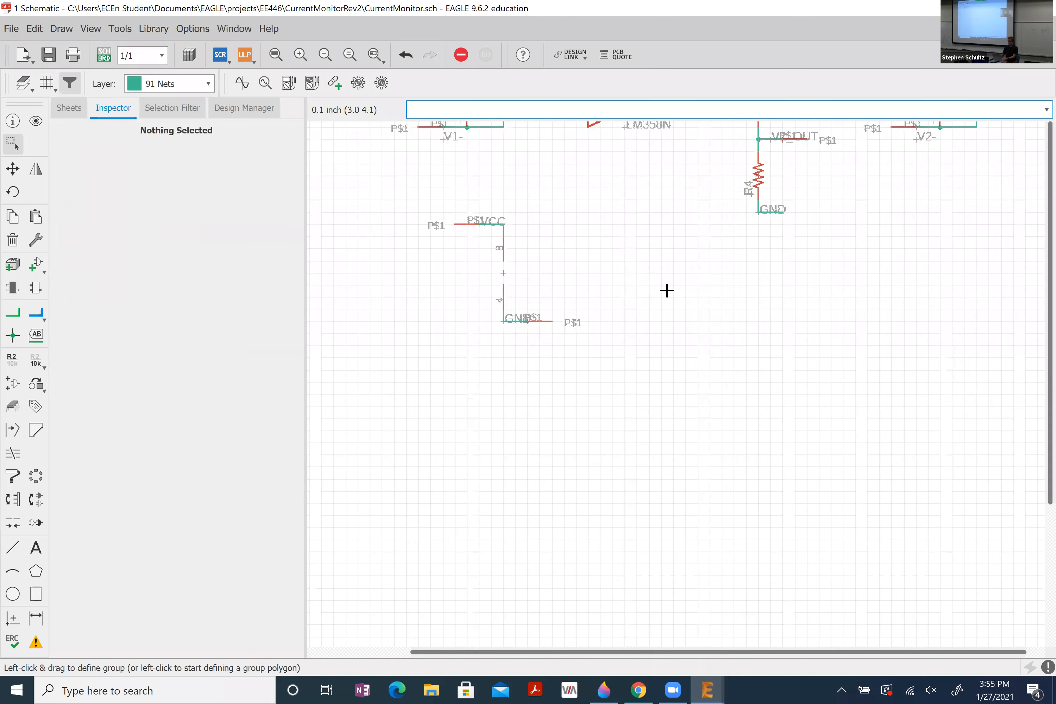
{"action": "scroll", "coordinate": [670, 294], "scroll_direction": "down", "scroll_amount": 3}
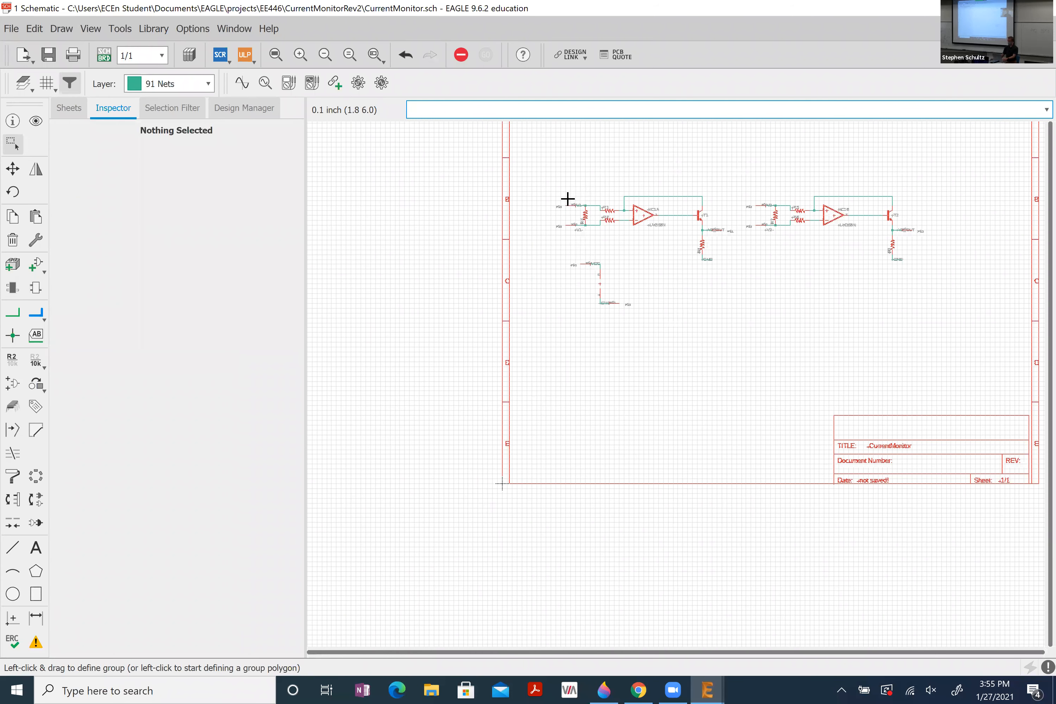
{"action": "scroll", "coordinate": [515, 234], "scroll_direction": "up", "scroll_amount": 4}
{"action": "scroll", "coordinate": [515, 234], "scroll_direction": "up", "scroll_amount": 5}
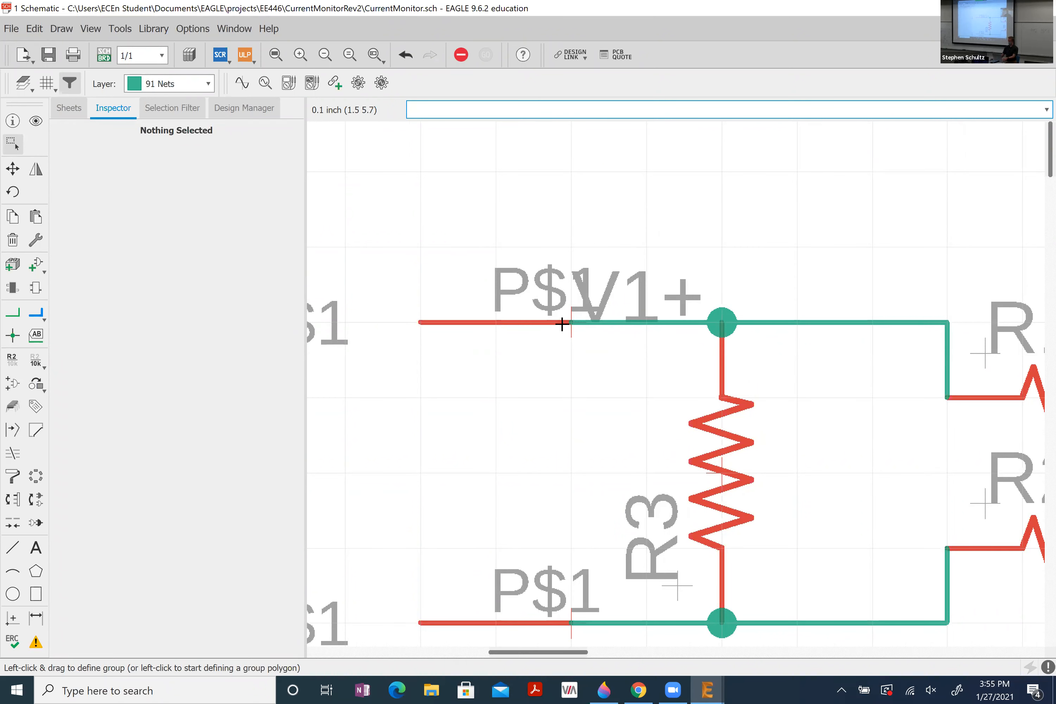
{"action": "scroll", "coordinate": [563, 322], "scroll_direction": "up", "scroll_amount": 5}
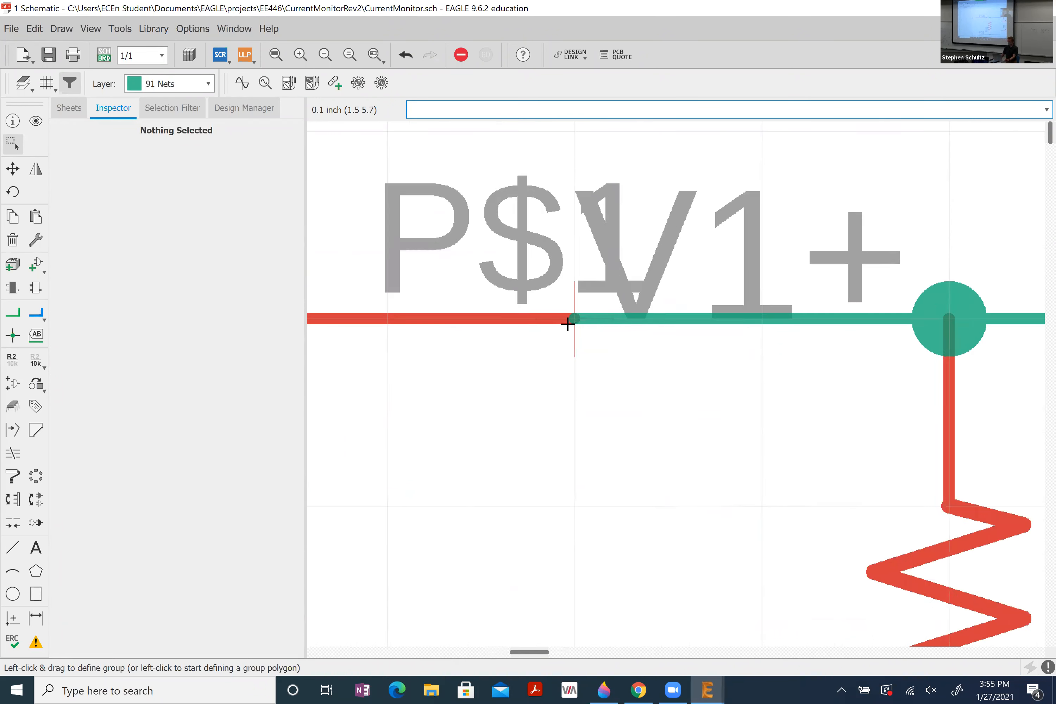
{"action": "left_click", "coordinate": [566, 319]}
{"action": "left_click", "coordinate": [567, 319]}
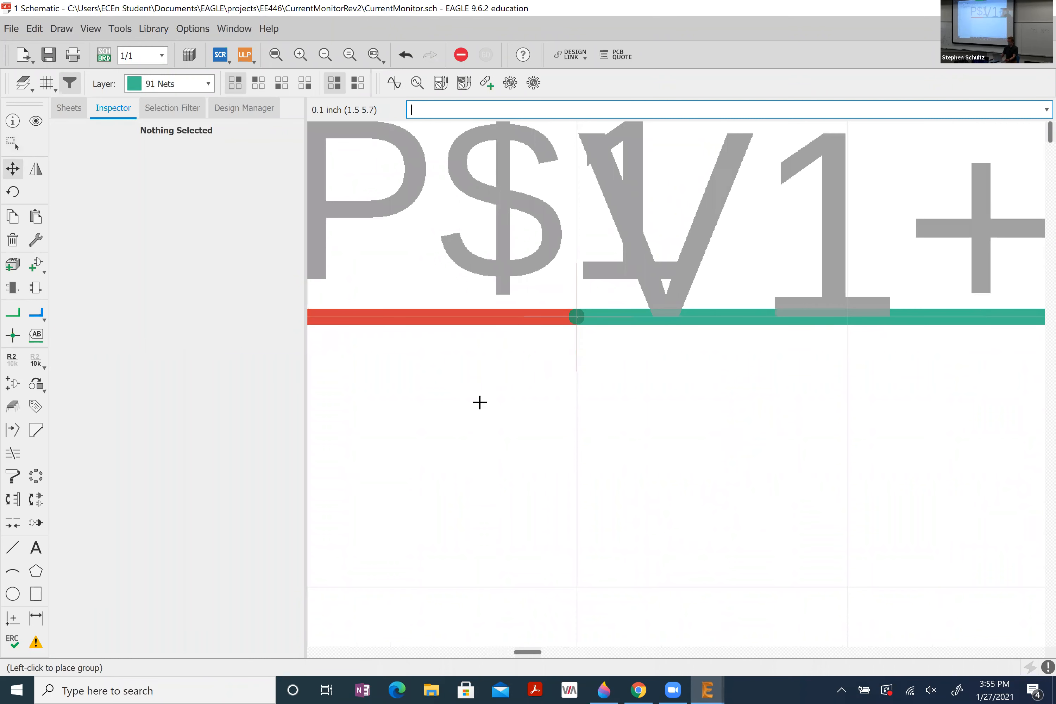
{"action": "left_click", "coordinate": [577, 477]}
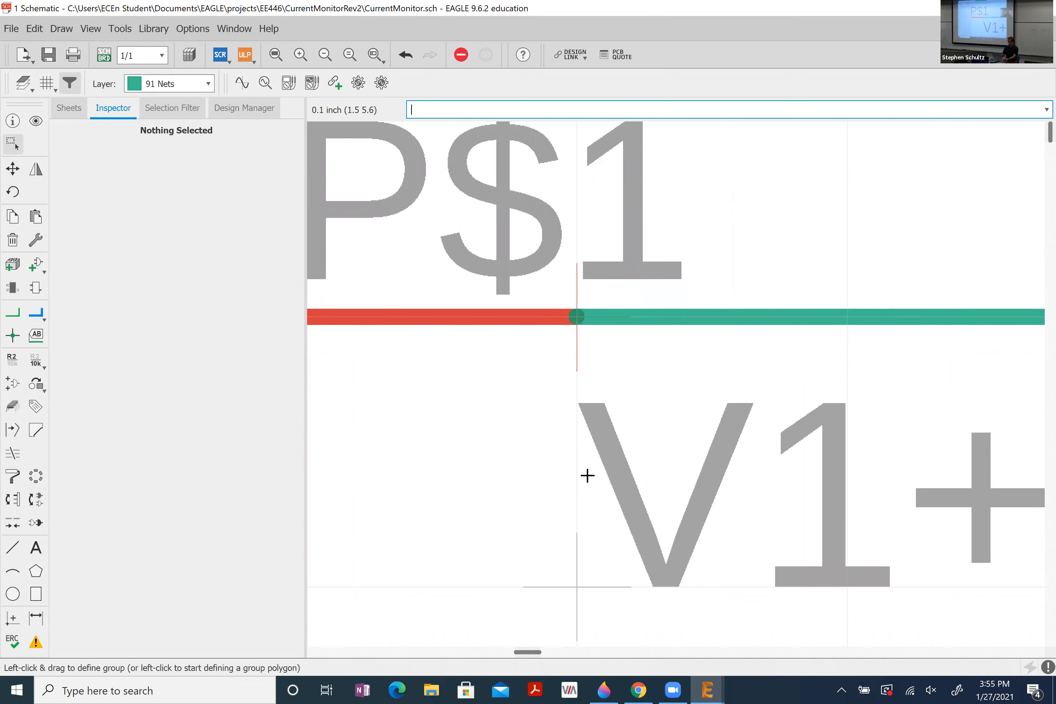
{"action": "scroll", "coordinate": [591, 468], "scroll_direction": "down", "scroll_amount": 5}
{"action": "left_click", "coordinate": [591, 490]}
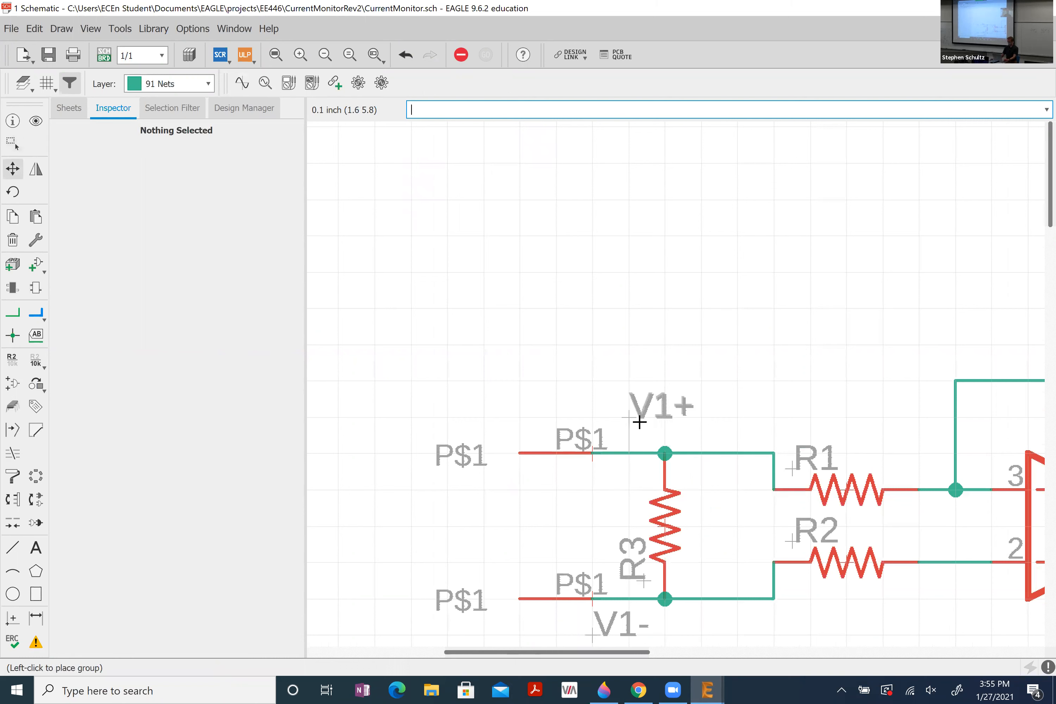
{"action": "left_click", "coordinate": [611, 441]}
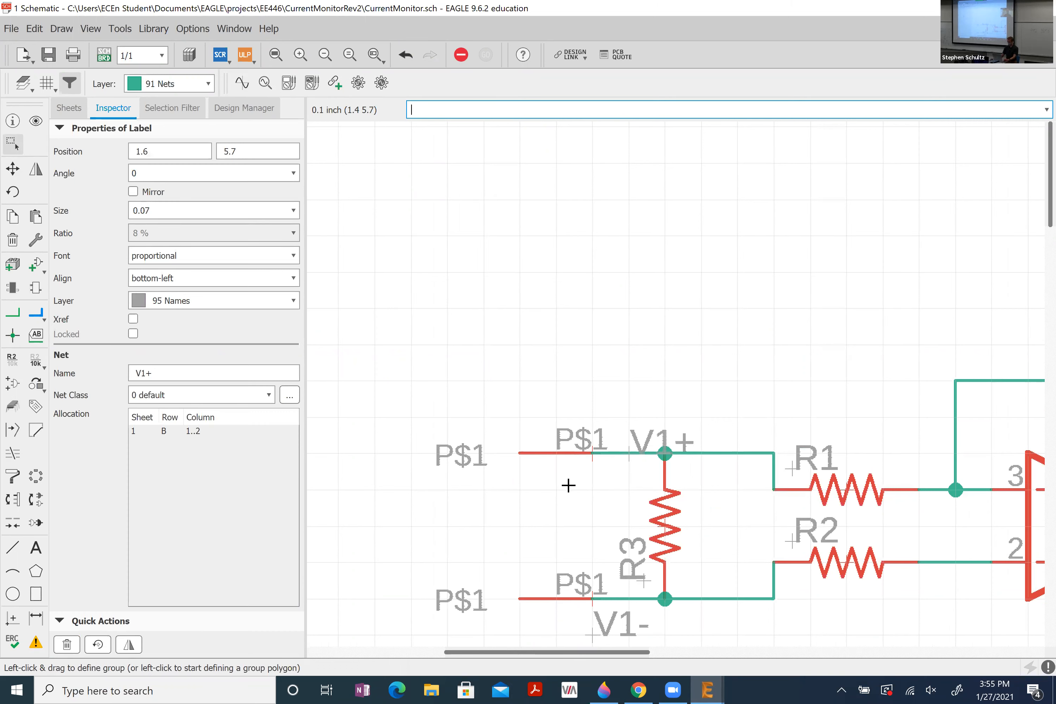
- Examine the ALLIGATOR connector on the V1+ input and the one on the op-amp's GND supply pin
{"action": "mouse_move", "coordinate": [590, 453]}
{"action": "left_mouse_down"}
{"action": "mouse_move", "coordinate": [566, 476]}
{"action": "mouse_move", "coordinate": [524, 423]}
{"action": "mouse_move", "coordinate": [655, 365]}
{"action": "mouse_move", "coordinate": [581, 363]}
{"action": "mouse_move", "coordinate": [551, 441]}
{"action": "mouse_move", "coordinate": [591, 447]}
{"action": "mouse_move", "coordinate": [623, 368]}
{"action": "mouse_move", "coordinate": [549, 386]}
{"action": "mouse_move", "coordinate": [584, 413]}
{"action": "mouse_move", "coordinate": [591, 399]}
{"action": "mouse_move", "coordinate": [610, 434]}
{"action": "mouse_move", "coordinate": [579, 459]}
{"action": "left_mouse_up"}
{"action": "left_click", "coordinate": [579, 459]}
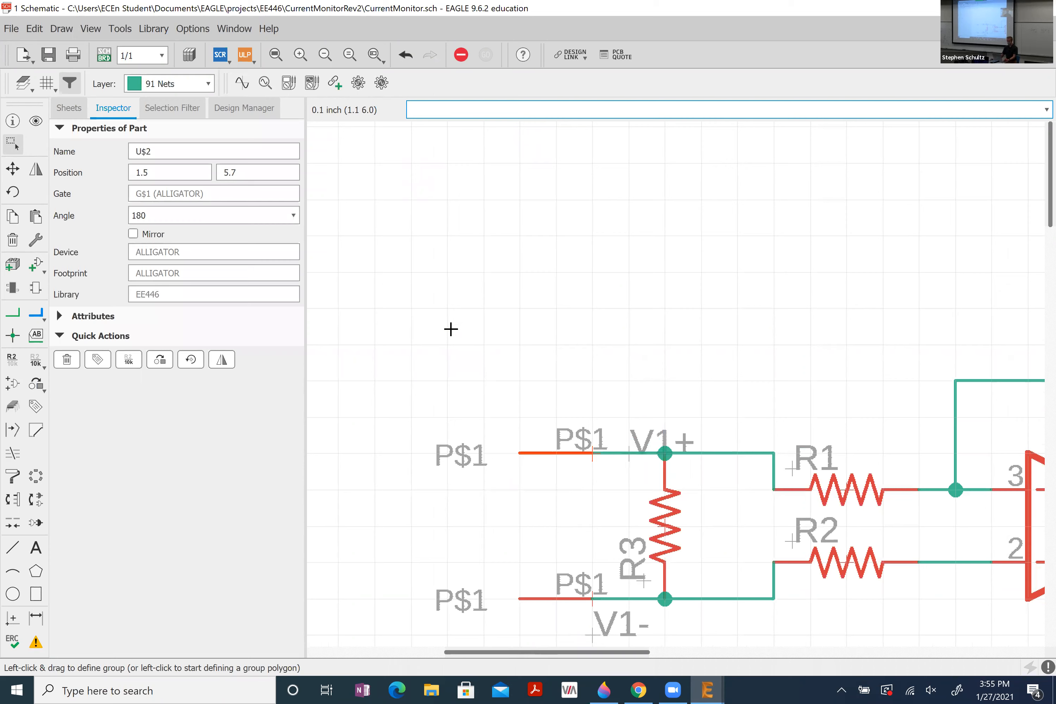
{"action": "scroll", "coordinate": [408, 349], "scroll_direction": "down", "scroll_amount": 2}
{"action": "scroll", "coordinate": [408, 349], "scroll_direction": "down", "scroll_amount": 4}
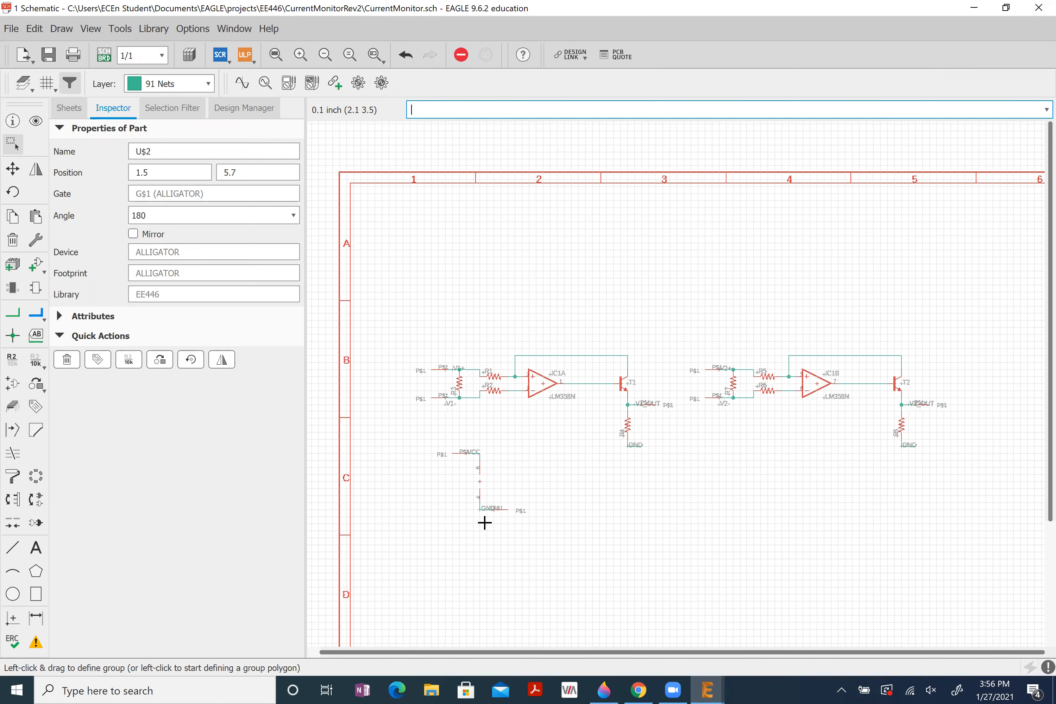
{"action": "scroll", "coordinate": [490, 510], "scroll_direction": "up", "scroll_amount": 10}
{"action": "scroll", "coordinate": [508, 480], "scroll_direction": "up", "scroll_amount": 2}
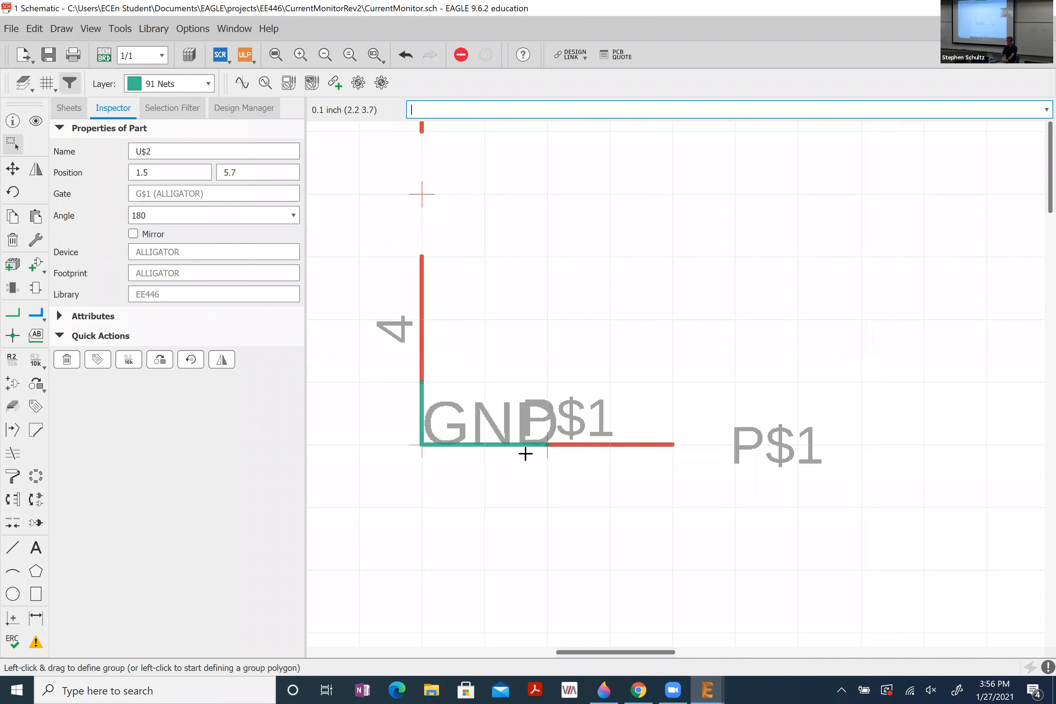
{"action": "scroll", "coordinate": [526, 453], "scroll_direction": "down", "scroll_amount": 2}
{"action": "scroll", "coordinate": [550, 464], "scroll_direction": "down", "scroll_amount": 3}
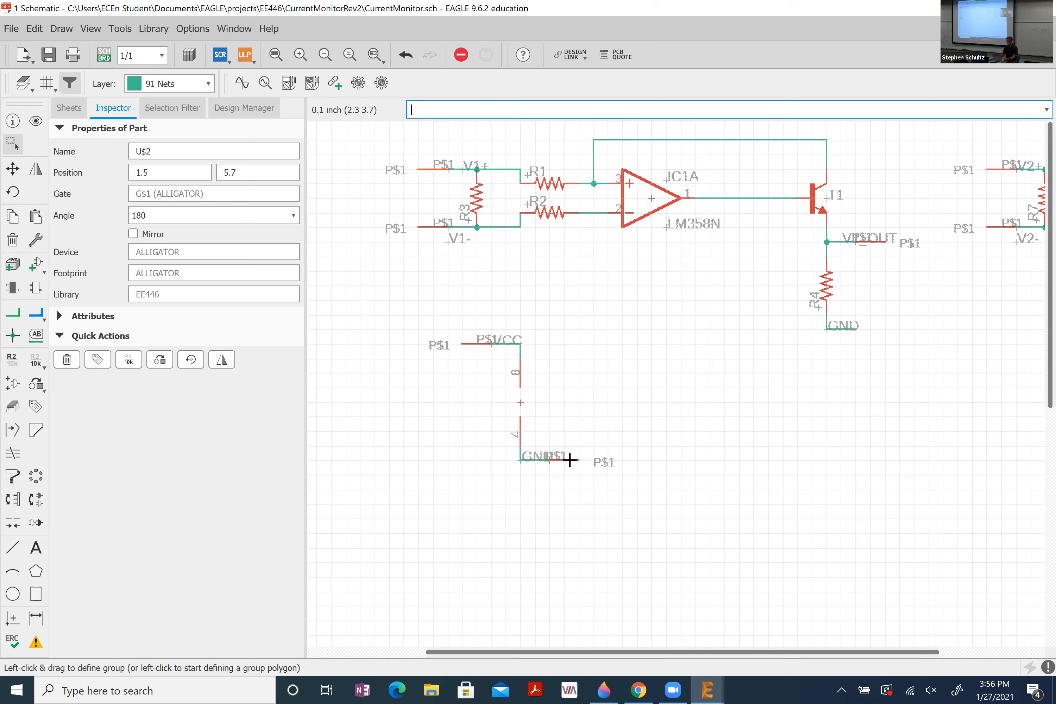
- Delete the ALLIGATOR connector on the op-amp's GND net and undo the deletion
{"action": "right_click", "coordinate": [552, 457]}
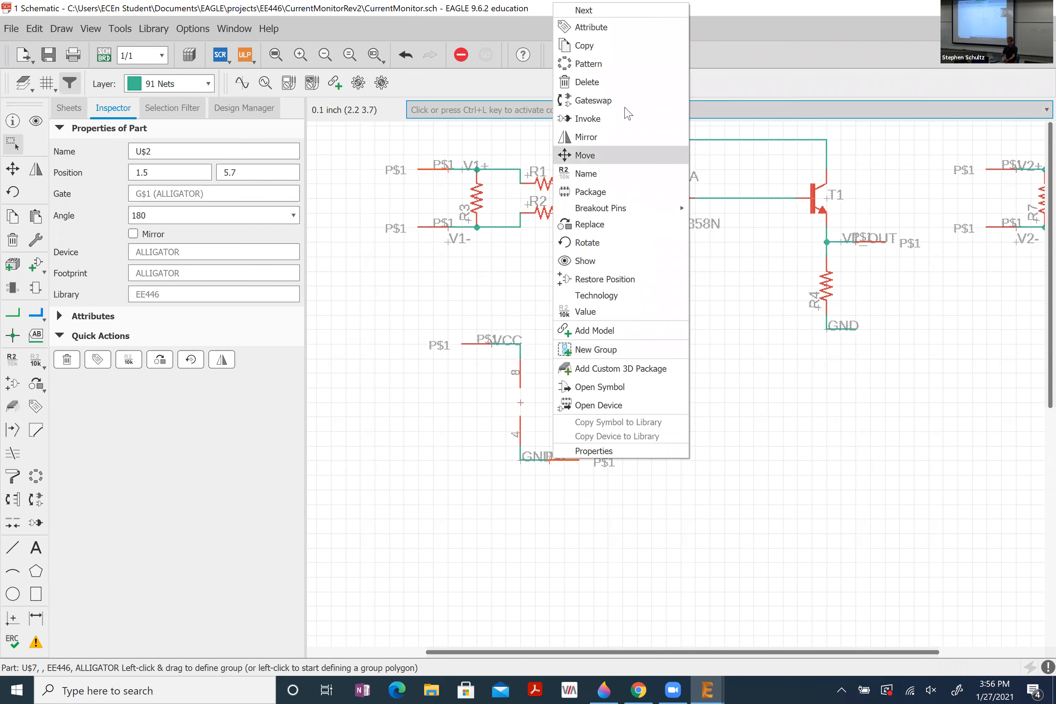
{"action": "left_click", "coordinate": [620, 83]}
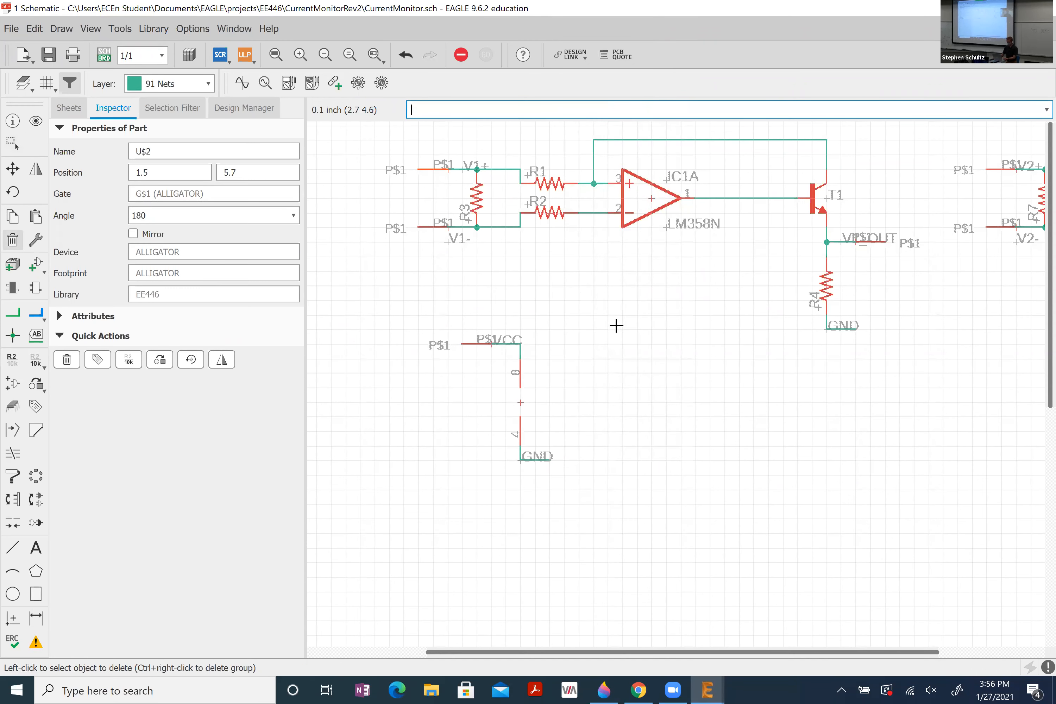
{"action": "key", "text": "ctrl+z"}
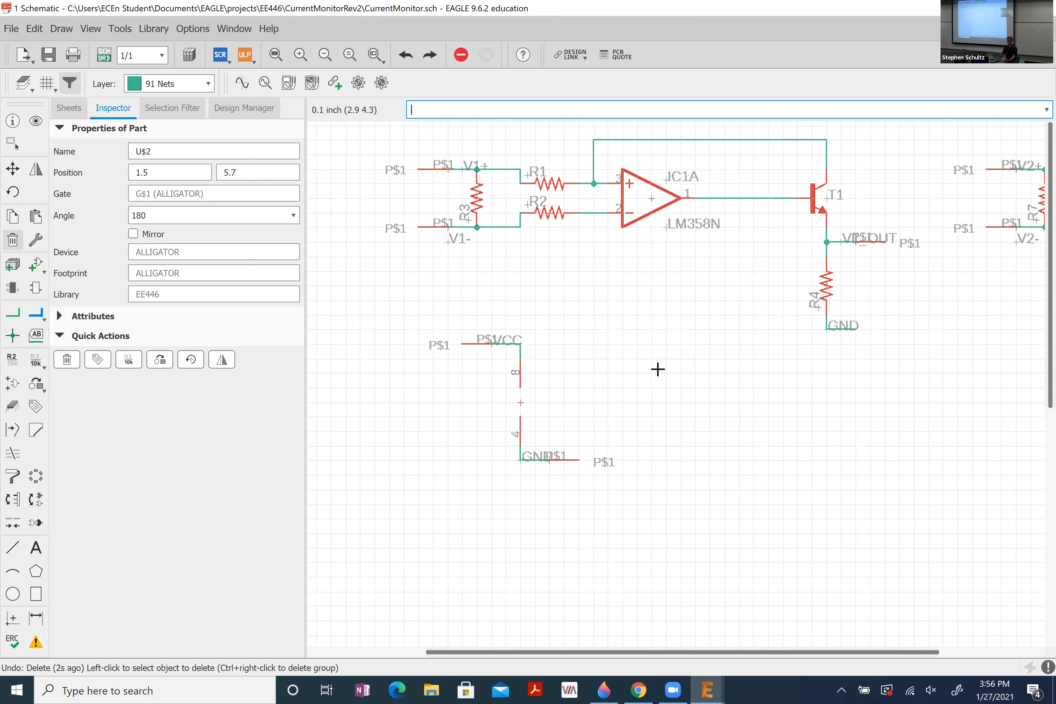
{"action": "key", "text": "Escape"}
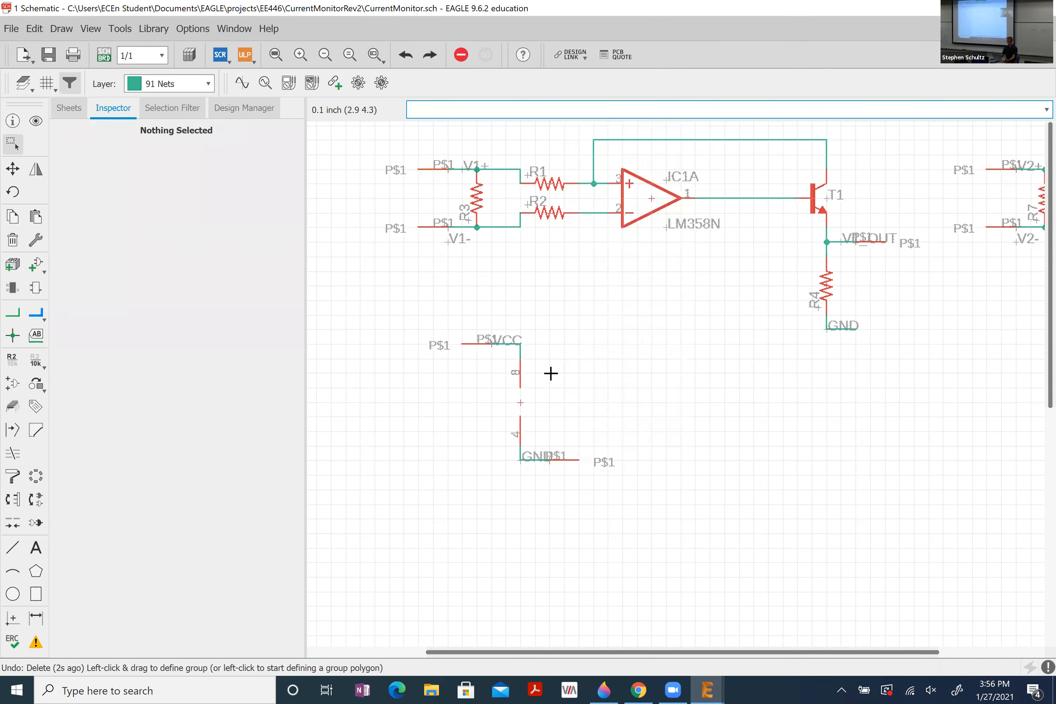
- Save the schematic with the repositioned V1+ label
{"action": "scroll", "coordinate": [487, 319], "scroll_direction": "down", "scroll_amount": 5}
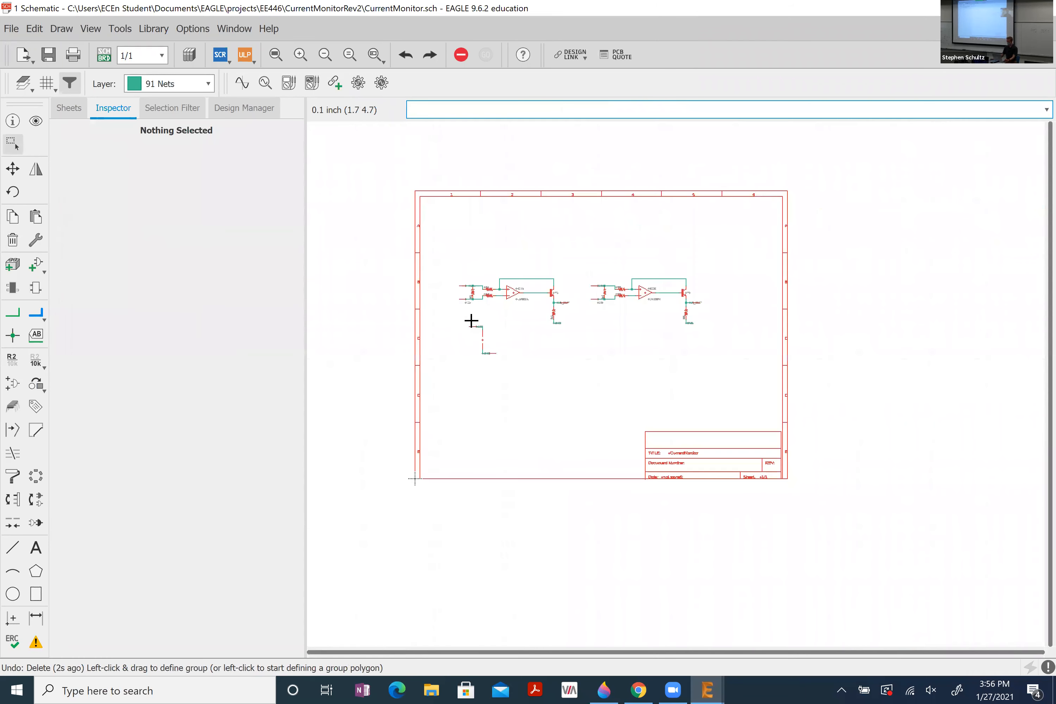
{"action": "scroll", "coordinate": [487, 321], "scroll_direction": "up", "scroll_amount": 2}
{"action": "key", "text": "ctrl+s"}
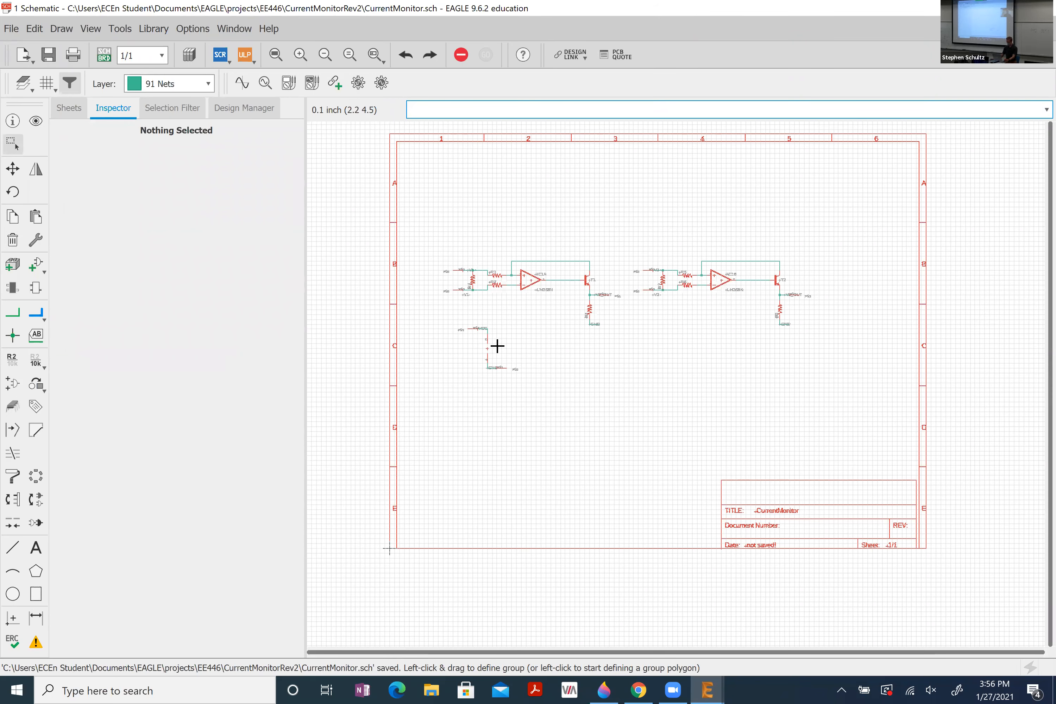
- Examine the V1_OUT connection beside transistor T1 and show the properties of its ALLIGATOR connector
{"action": "scroll", "coordinate": [603, 294], "scroll_direction": "up", "scroll_amount": 6}
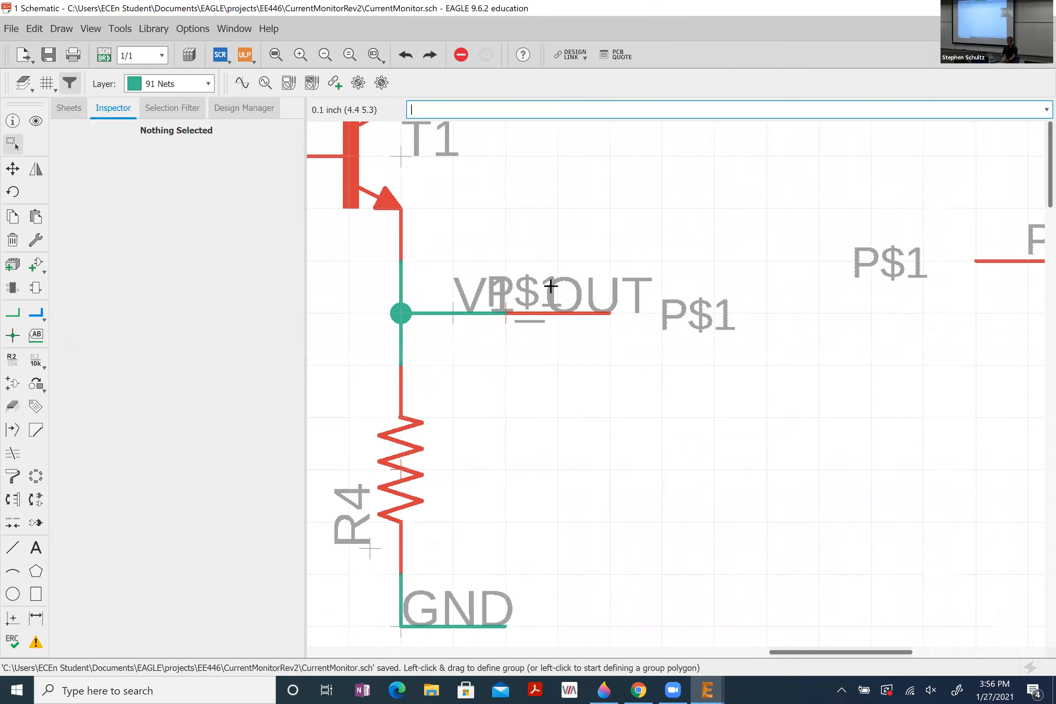
{"action": "scroll", "coordinate": [549, 290], "scroll_direction": "down", "scroll_amount": 4}
{"action": "middle_click_drag", "start_coordinate": [643, 343], "coordinate": [817, 411]}
{"action": "scroll", "coordinate": [792, 405], "scroll_direction": "down", "scroll_amount": 4}
{"action": "scroll", "coordinate": [721, 350], "scroll_direction": "up", "scroll_amount": 9}
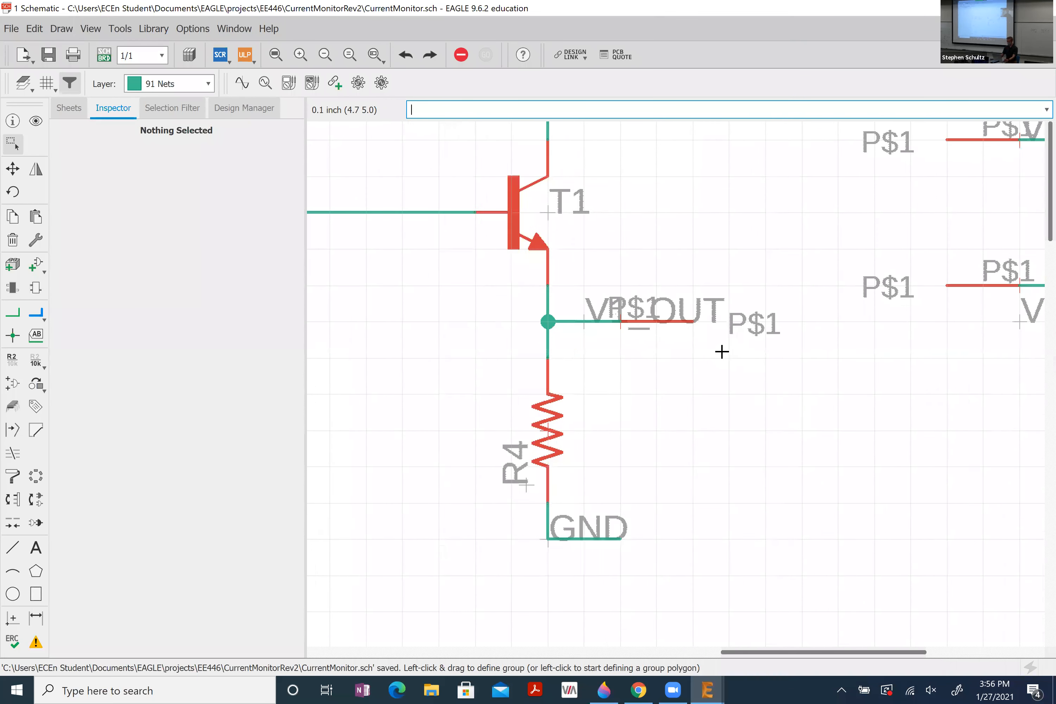
{"action": "mouse_move", "coordinate": [616, 326]}
{"action": "left_mouse_down"}
{"action": "mouse_move", "coordinate": [679, 337]}
{"action": "mouse_move", "coordinate": [665, 269]}
{"action": "mouse_move", "coordinate": [703, 327]}
{"action": "mouse_move", "coordinate": [626, 328]}
{"action": "left_mouse_up"}
{"action": "scroll", "coordinate": [607, 320], "scroll_direction": "up", "scroll_amount": 5}
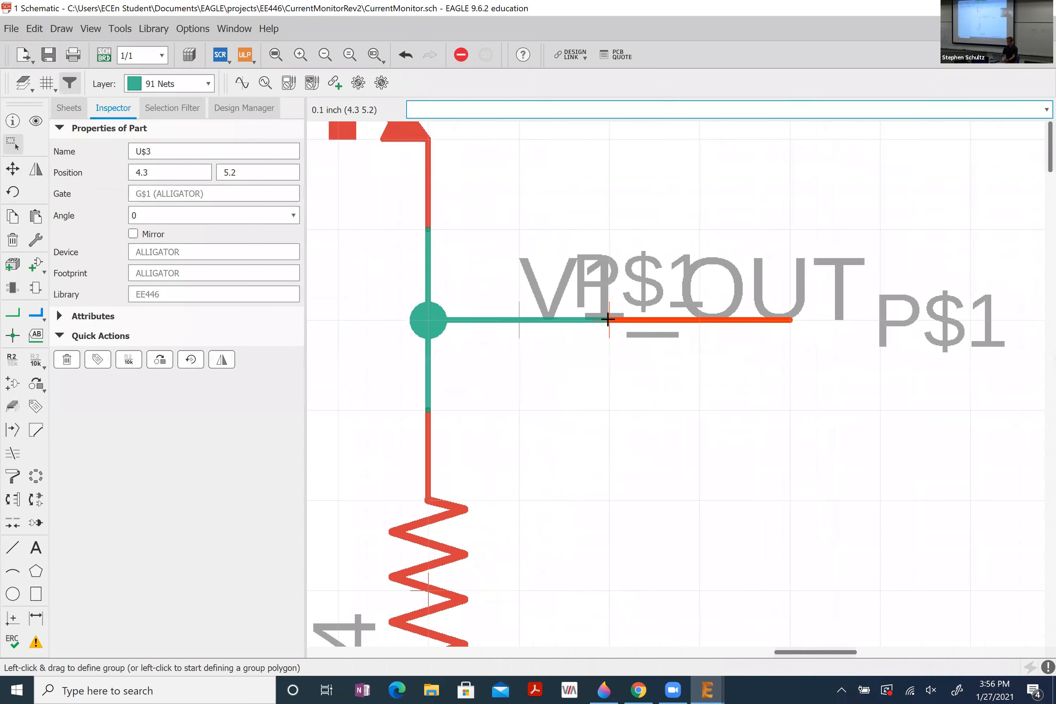
- Try moving the ALLIGATOR connector on V1_OUT and put it back on its wire end at (4.3, 5.2)
{"action": "scroll", "coordinate": [608, 321], "scroll_direction": "up", "scroll_amount": 5}
{"action": "left_click_drag", "start_coordinate": [612, 327], "coordinate": [617, 400]}
{"action": "scroll", "coordinate": [617, 400], "scroll_direction": "down", "scroll_amount": 5}
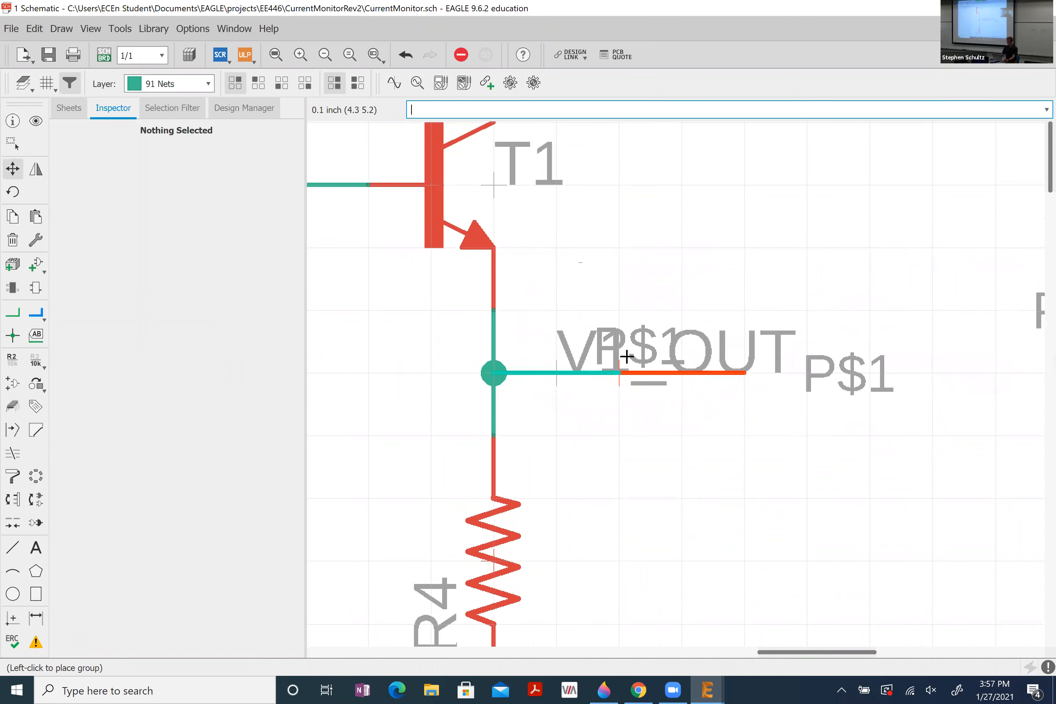
{"action": "left_click", "coordinate": [618, 369]}
- Save the CurrentMonitor schematic again
{"action": "scroll", "coordinate": [618, 368], "scroll_direction": "down", "scroll_amount": 3}
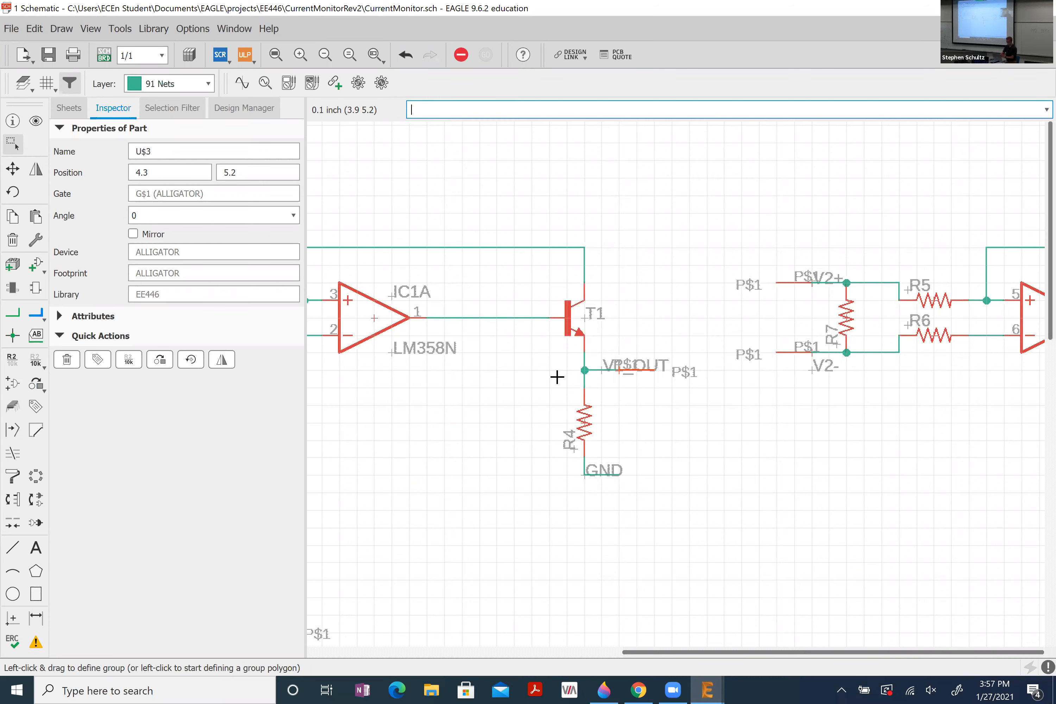
{"action": "scroll", "coordinate": [618, 404], "scroll_direction": "down", "scroll_amount": 3}
{"action": "scroll", "coordinate": [660, 410], "scroll_direction": "down", "scroll_amount": 2}
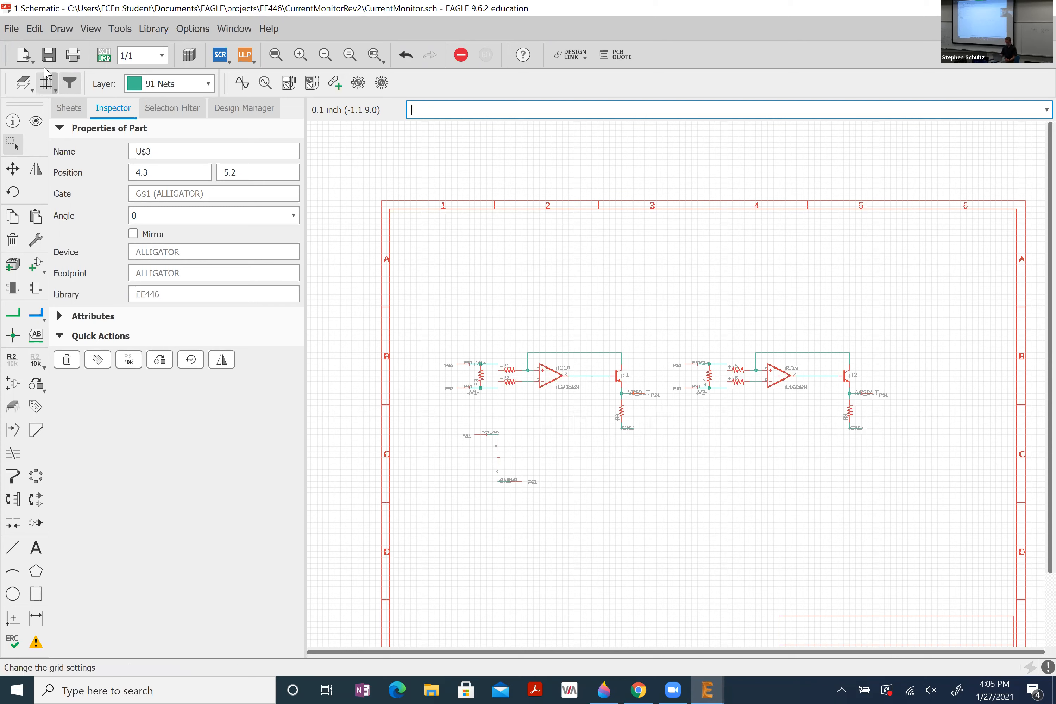
{"action": "left_click", "coordinate": [48, 55]}
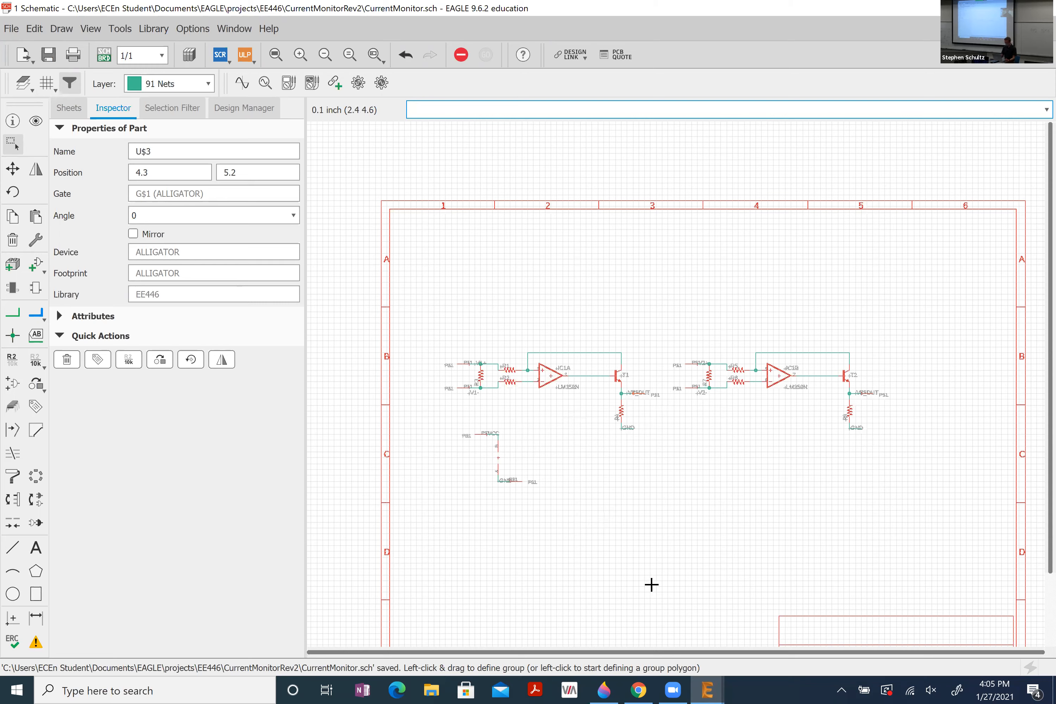
{"action": "scroll", "coordinate": [651, 584], "scroll_direction": "down", "scroll_amount": 2}
{"action": "scroll", "coordinate": [592, 537], "scroll_direction": "up", "scroll_amount": 2}
{"action": "scroll", "coordinate": [365, 236], "scroll_direction": "down", "scroll_amount": 2}
{"action": "scroll", "coordinate": [367, 171], "scroll_direction": "up", "scroll_amount": 1}
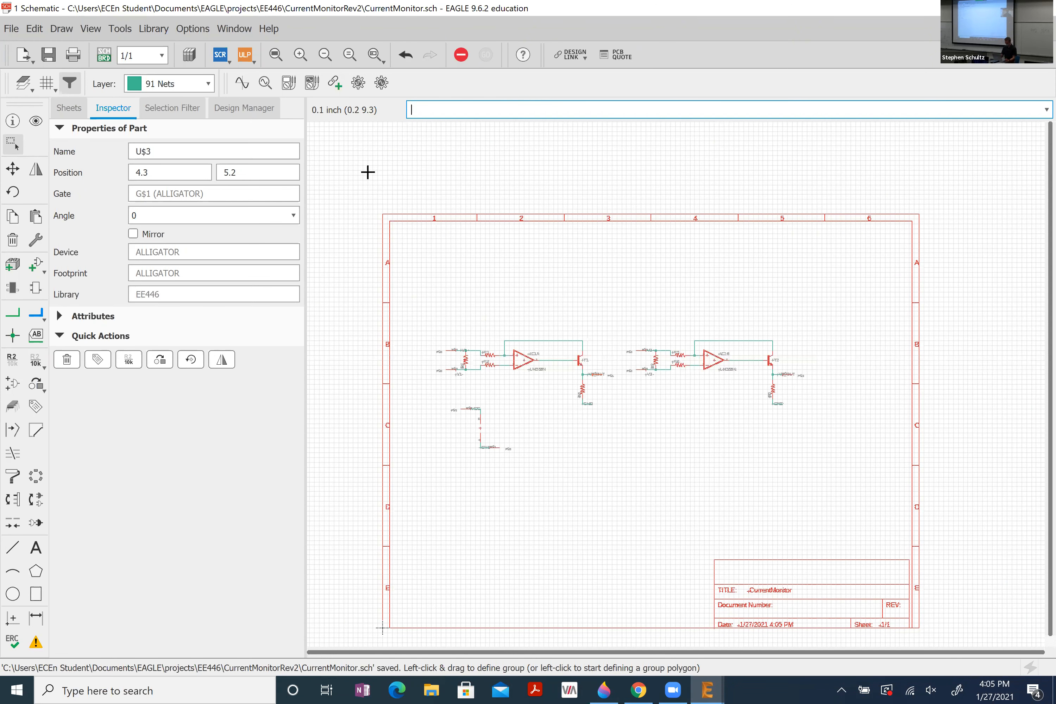
- Generate the CurrentMonitor board from the schematic
{"action": "left_click", "coordinate": [110, 55]}
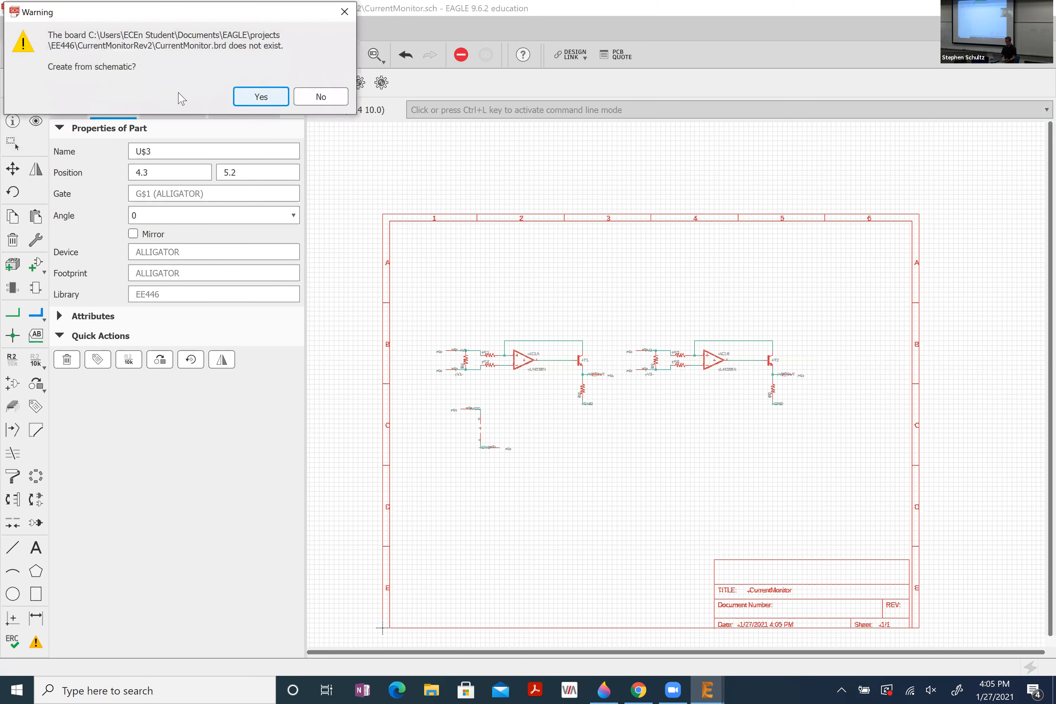
{"action": "left_click", "coordinate": [261, 97]}
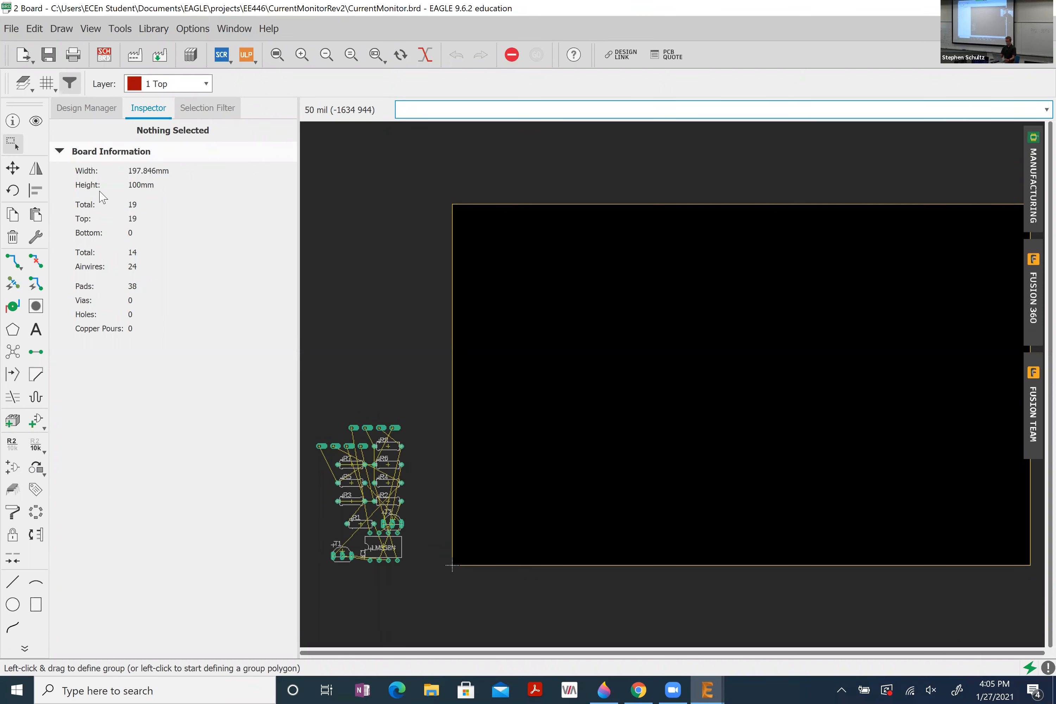
- Switch back and forth between the schematic and the new board, and examine the unplaced parts beside the board outline
{"action": "left_click", "coordinate": [103, 55]}
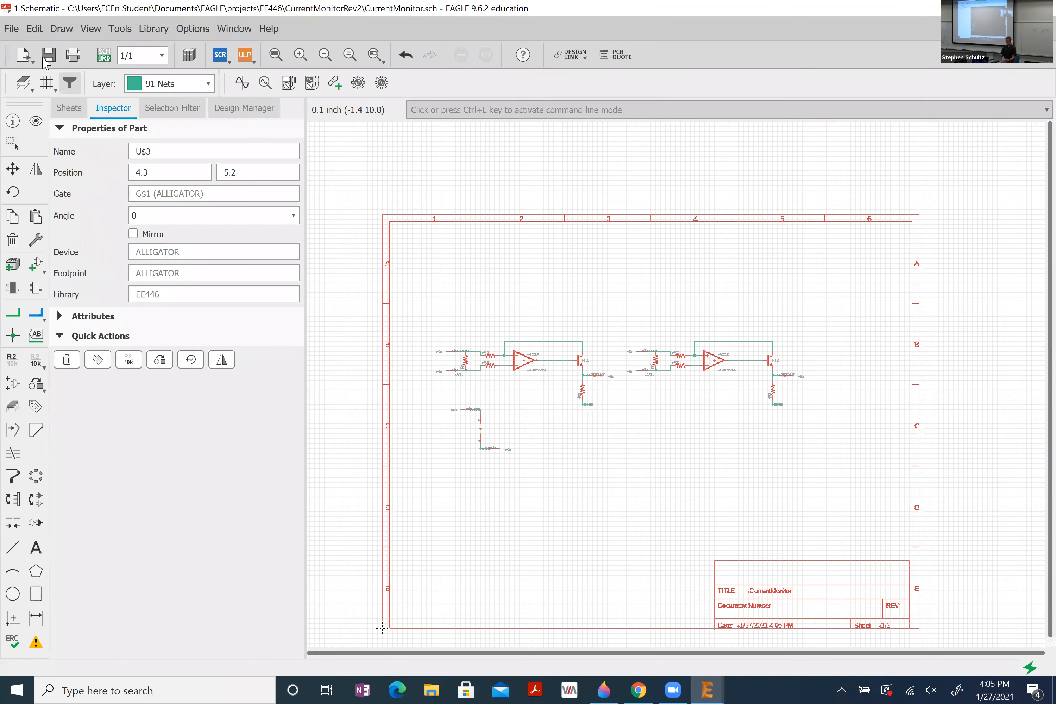
{"action": "left_click", "coordinate": [102, 61]}
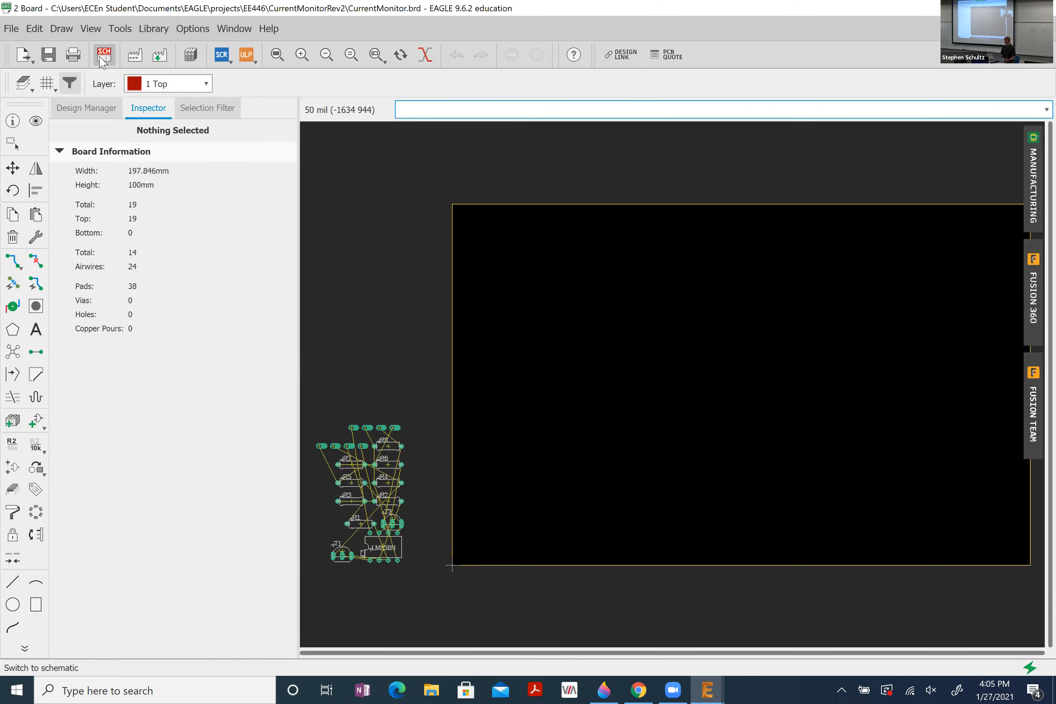
{"action": "scroll", "coordinate": [467, 481], "scroll_direction": "down", "scroll_amount": 3}
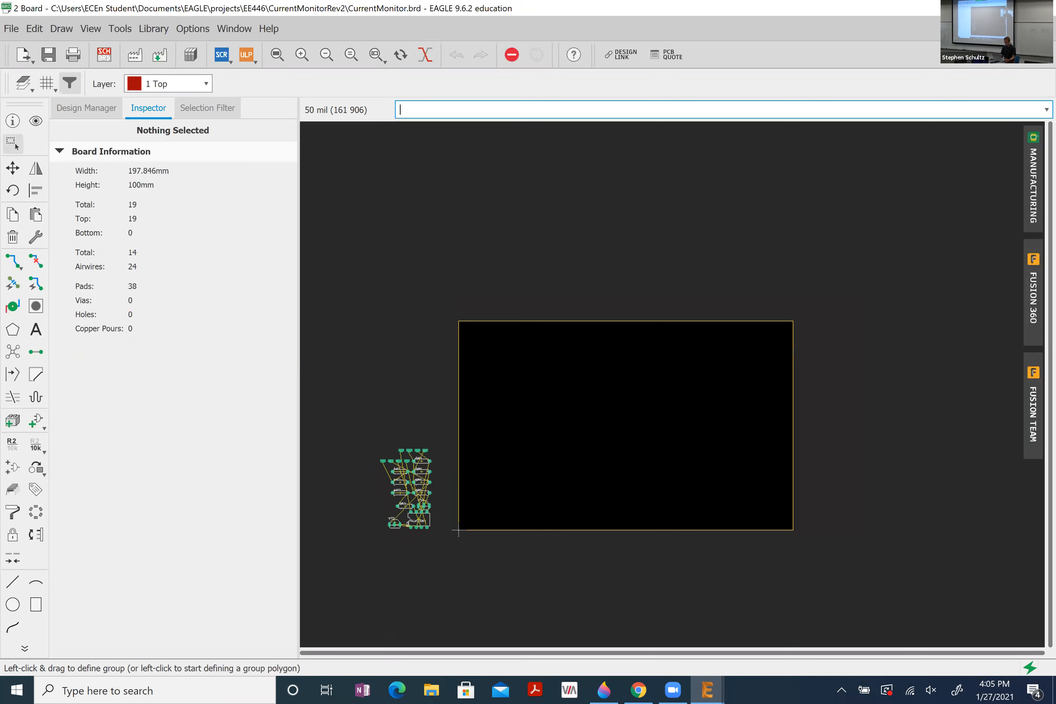
{"action": "scroll", "coordinate": [381, 554], "scroll_direction": "up", "scroll_amount": 1}
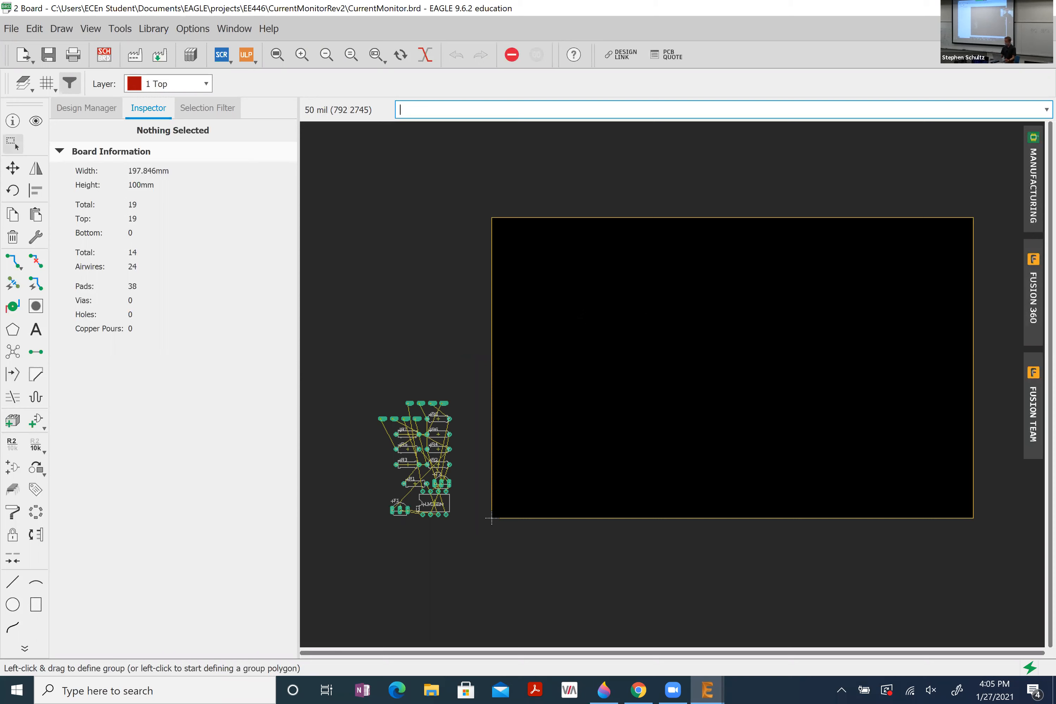
{"action": "left_click", "coordinate": [104, 56]}
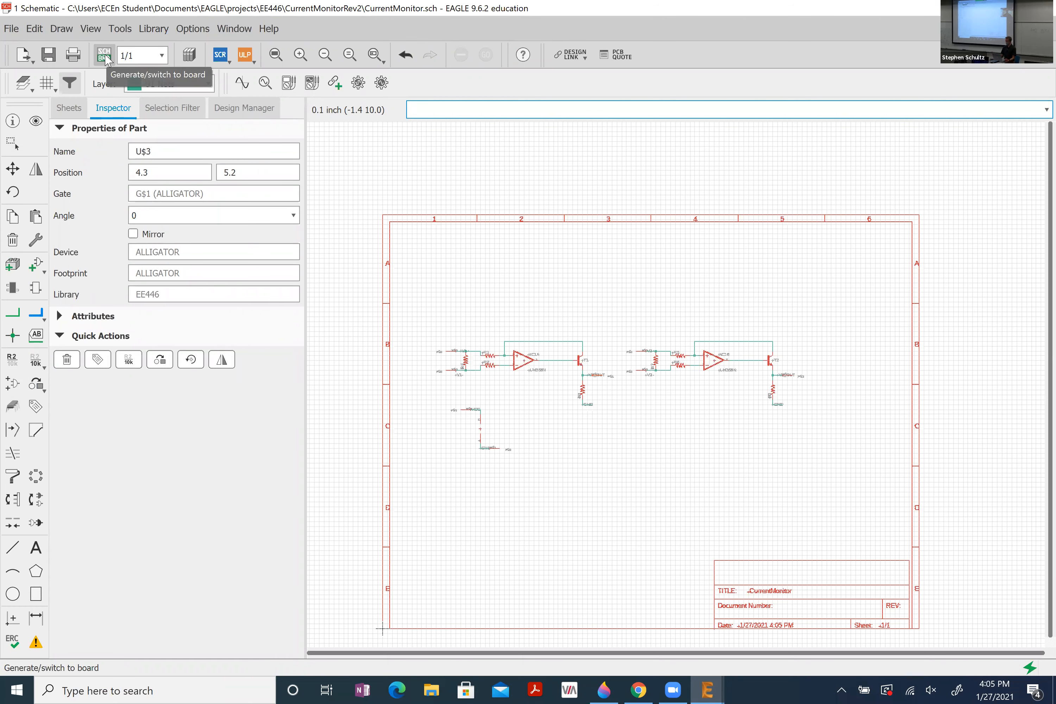
{"action": "left_click", "coordinate": [104, 57]}
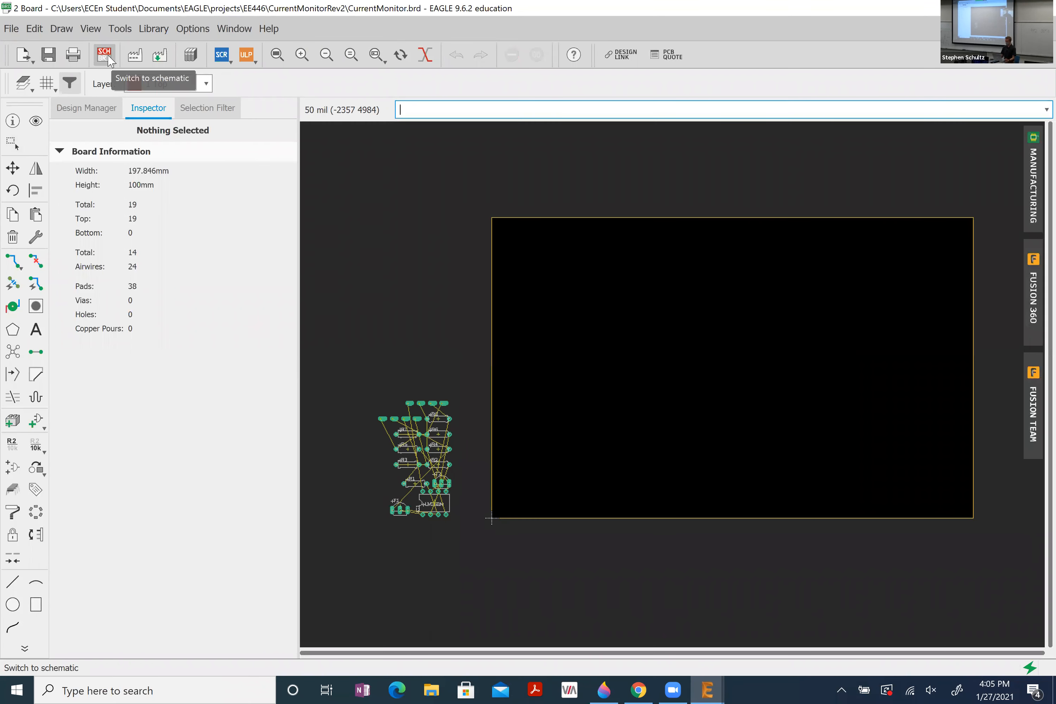
{"action": "left_click", "coordinate": [105, 55]}
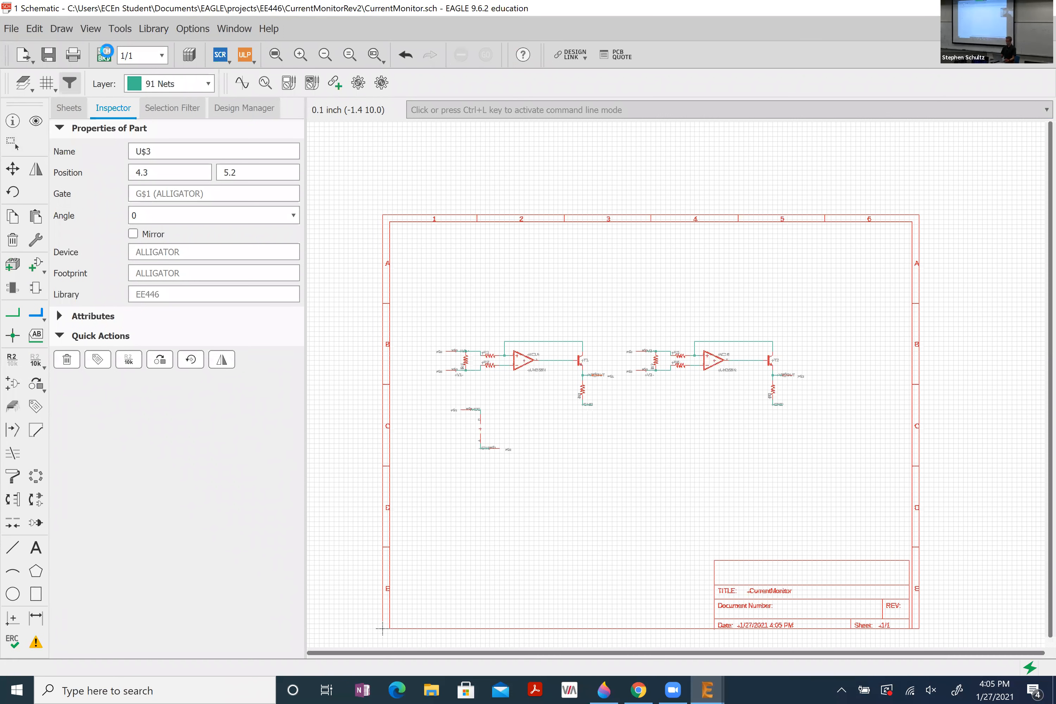
{"action": "left_click", "coordinate": [104, 55]}
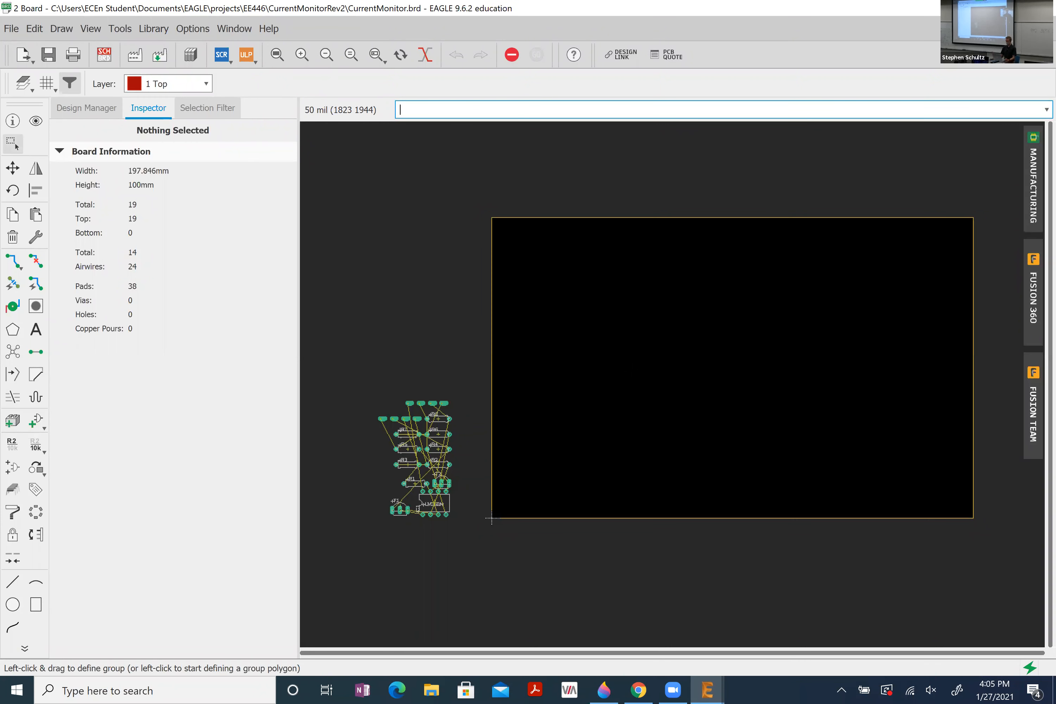
- Turn on the board's grid display with line style and set the grid size to 0.1 inch
{"action": "type", "text": "grid"}
{"action": "key", "text": "Return"}
{"action": "left_click", "coordinate": [547, 333]}
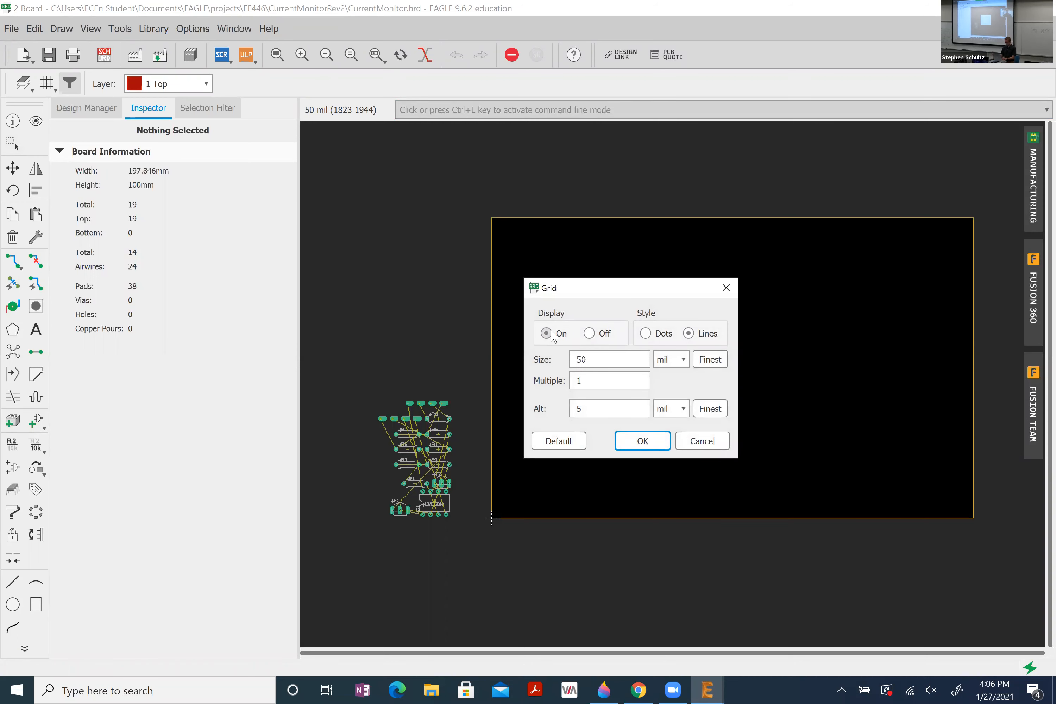
{"action": "double_click", "coordinate": [620, 358]}
{"action": "type", "text": "100"}
{"action": "key", "text": "Tab"}
{"action": "left_click", "coordinate": [666, 361]}
{"action": "left_click", "coordinate": [671, 406]}
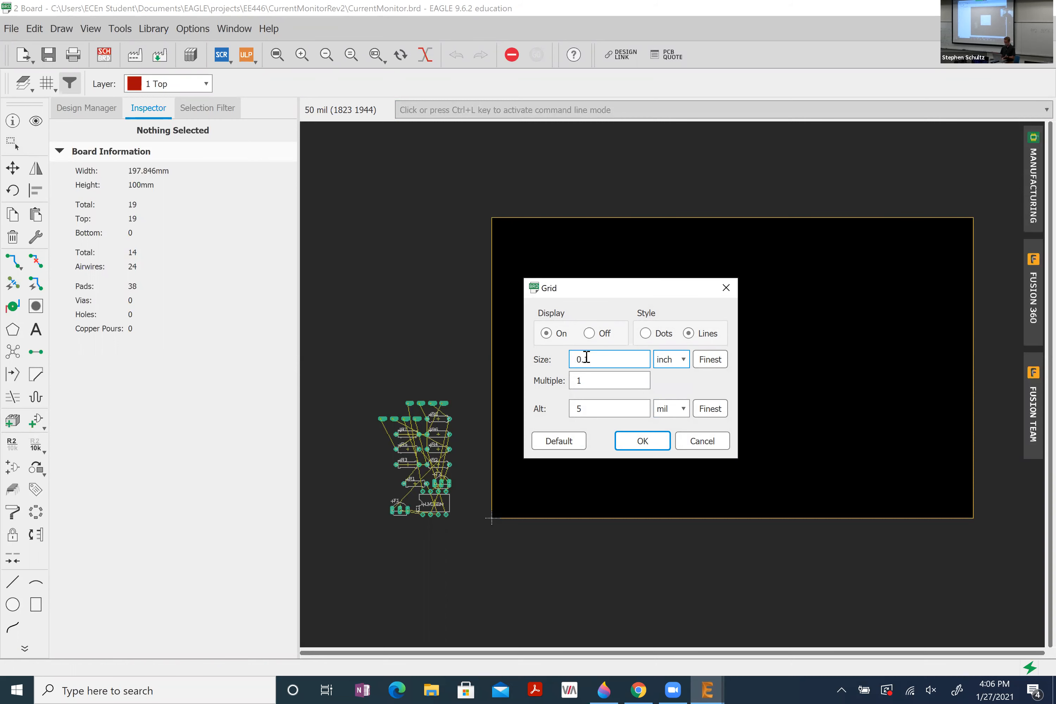
- Set the alternate grid to 0.01 inch and apply the grid settings
{"action": "left_click", "coordinate": [675, 411]}
{"action": "left_click", "coordinate": [671, 454]}
{"action": "double_click", "coordinate": [607, 411]}
{"action": "type", "text": "05"}
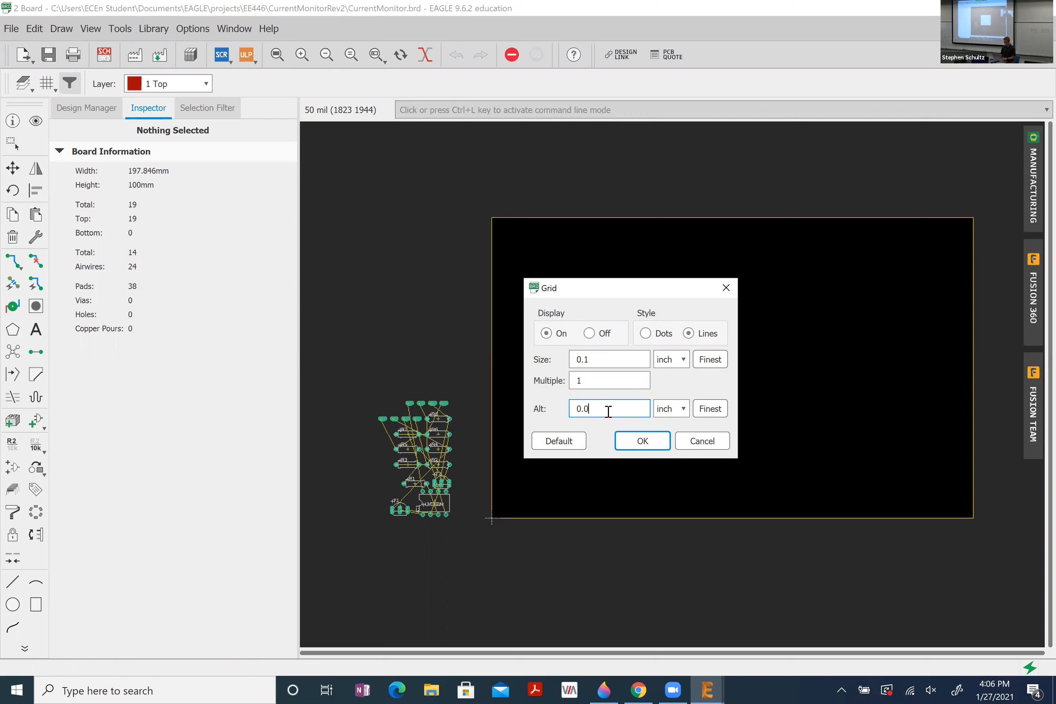
{"action": "key", "text": "Return"}
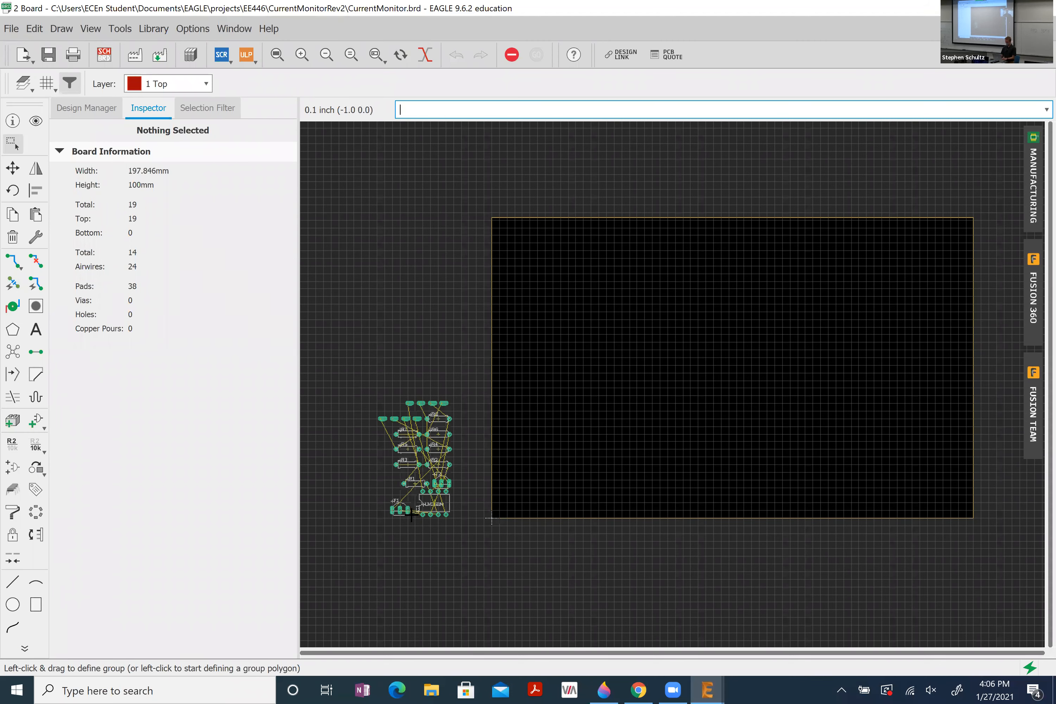
- Check the grid against the unplaced parts and review the size and alternate values in the grid settings
{"action": "scroll", "coordinate": [411, 514], "scroll_direction": "up", "scroll_amount": 3}
{"action": "scroll", "coordinate": [411, 514], "scroll_direction": "up", "scroll_amount": 1}
{"action": "scroll", "coordinate": [411, 514], "scroll_direction": "down", "scroll_amount": 5}
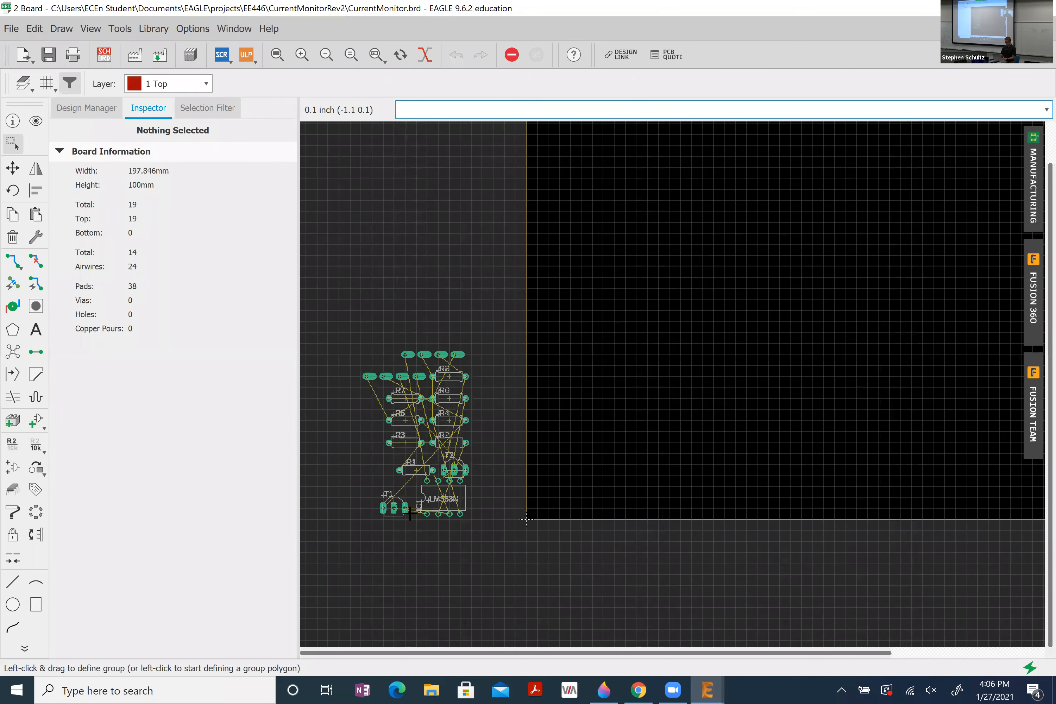
{"action": "scroll", "coordinate": [411, 514], "scroll_direction": "up", "scroll_amount": 1}
{"action": "scroll", "coordinate": [411, 515], "scroll_direction": "down", "scroll_amount": 1}
{"action": "type", "text": "grid"}
{"action": "key", "text": "Return"}
{"action": "left_click_drag", "start_coordinate": [392, 545], "coordinate": [352, 525]}
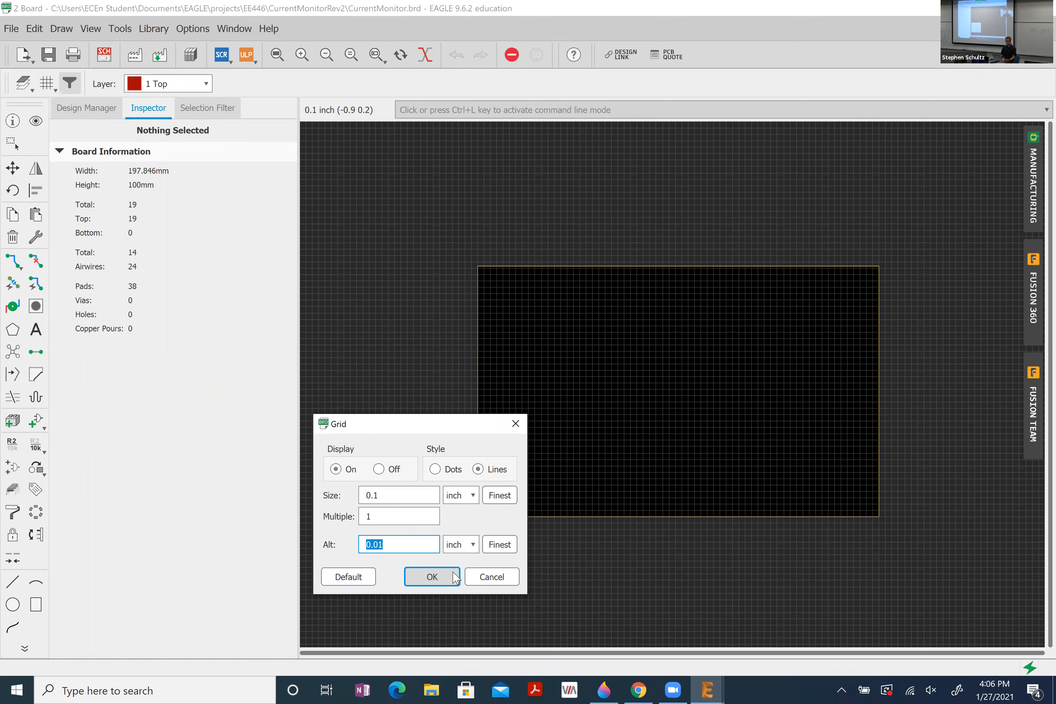
{"action": "left_click", "coordinate": [432, 577]}
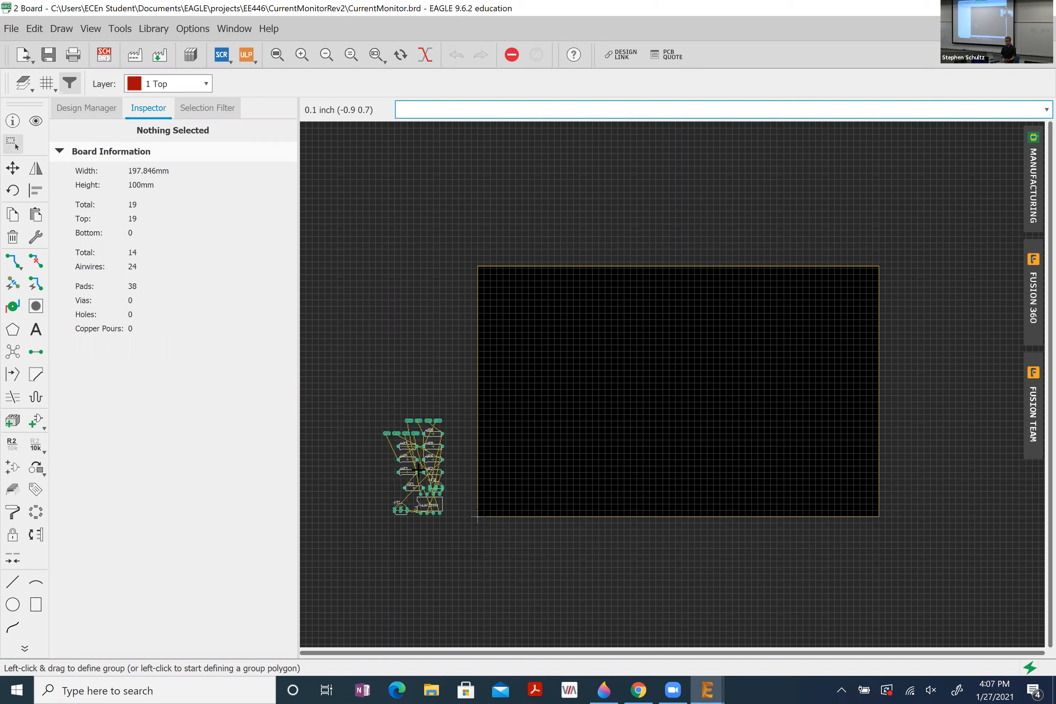
{"action": "type", "text": "grid"}
{"action": "key", "text": "Return"}
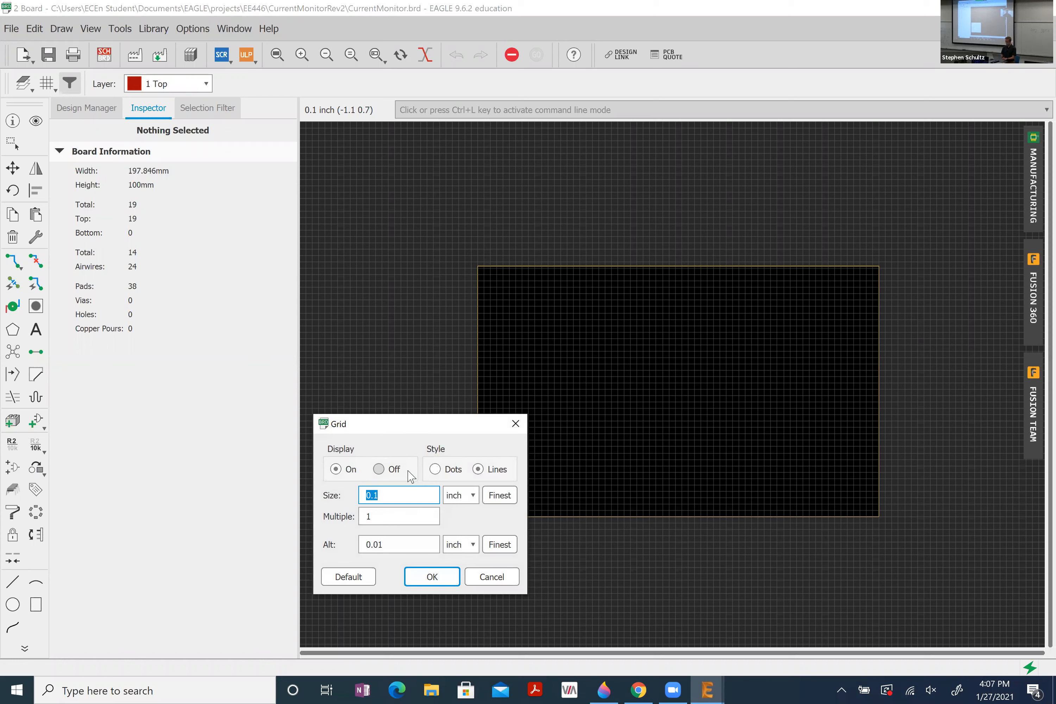
{"action": "left_click_drag", "start_coordinate": [387, 545], "coordinate": [350, 543]}
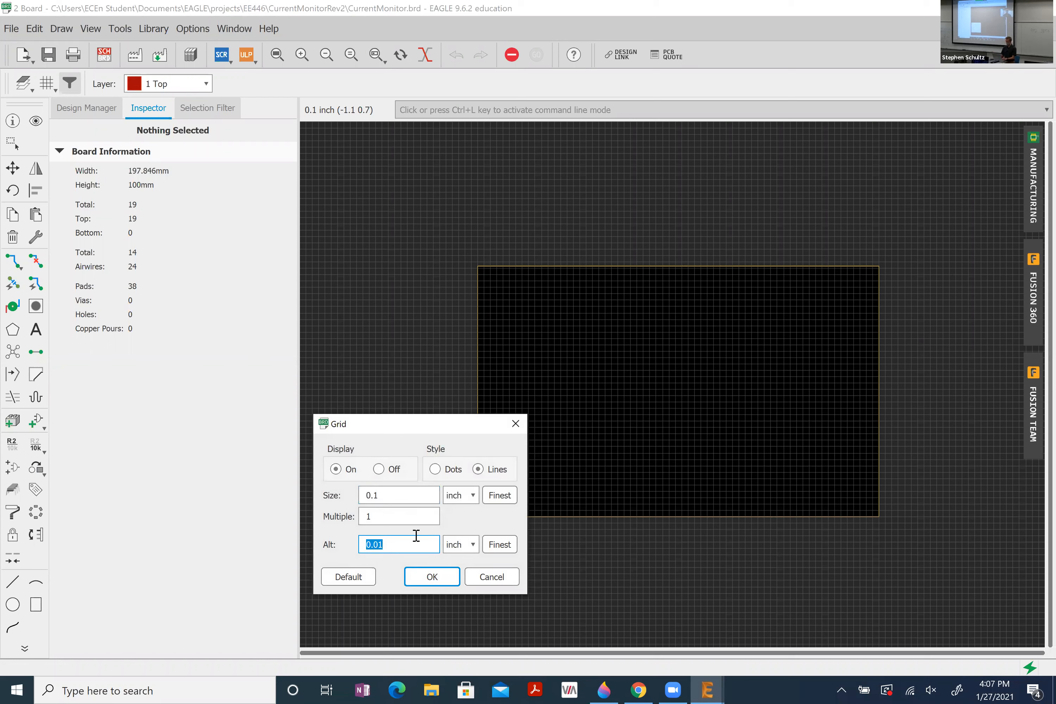
{"action": "left_click", "coordinate": [481, 577]}
- Move the LM358N (IC1) onto the board at (1.2, 1.45), rotated upright with its notch facing up
{"action": "scroll", "coordinate": [475, 516], "scroll_direction": "up", "scroll_amount": 1}
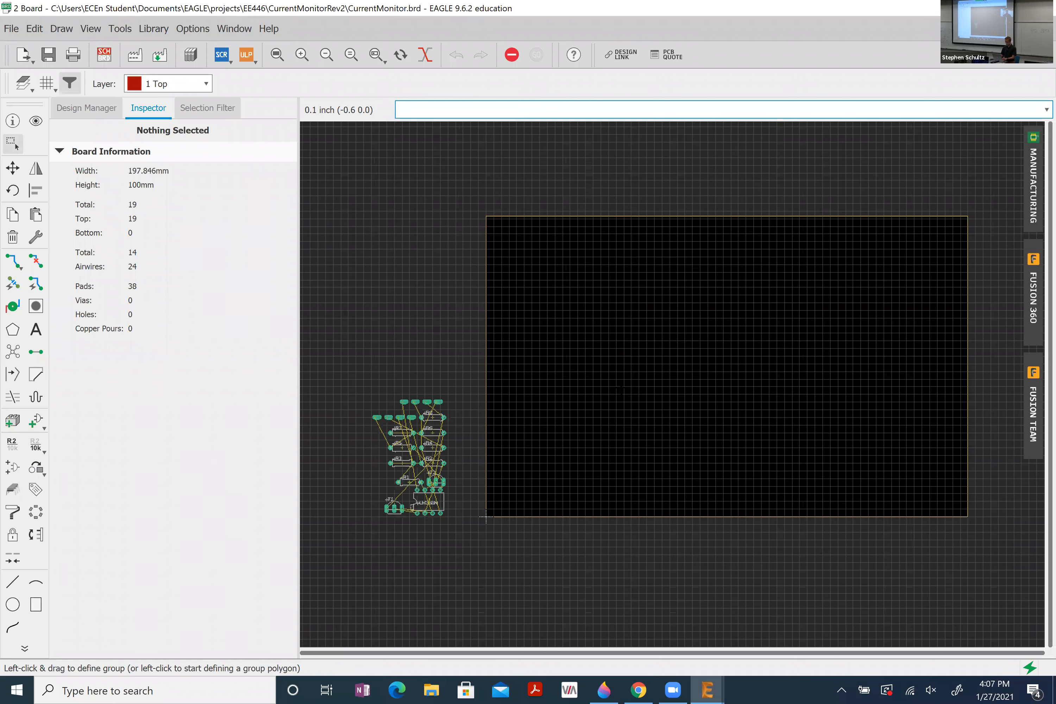
{"action": "scroll", "coordinate": [471, 516], "scroll_direction": "down", "scroll_amount": 2}
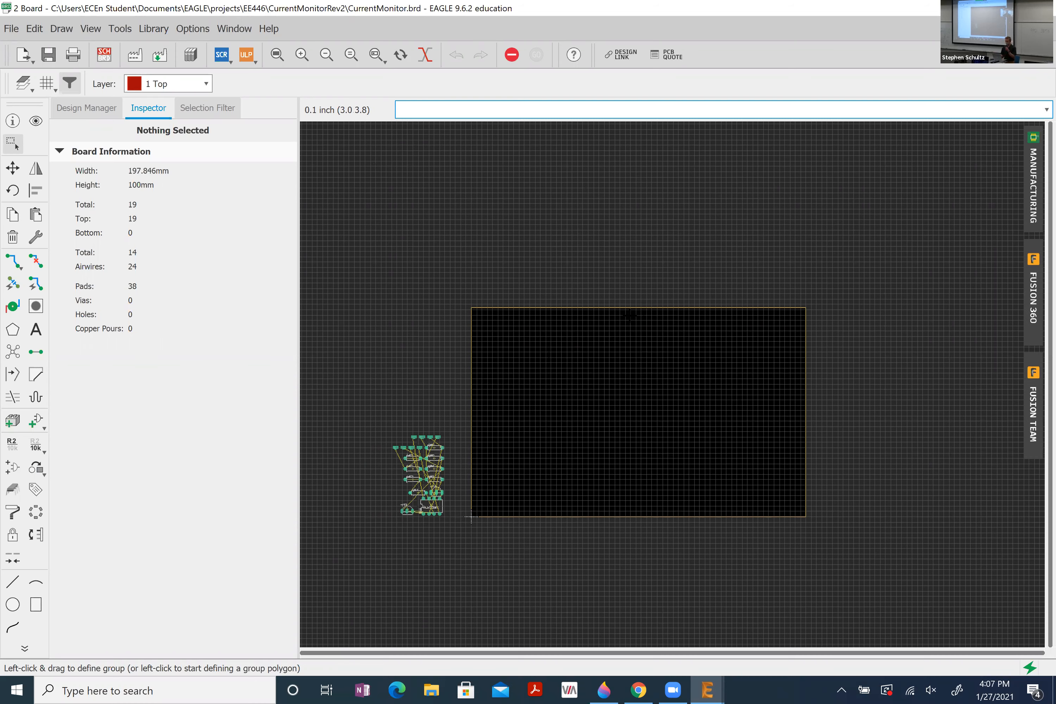
{"action": "scroll", "coordinate": [431, 513], "scroll_direction": "up", "scroll_amount": 4}
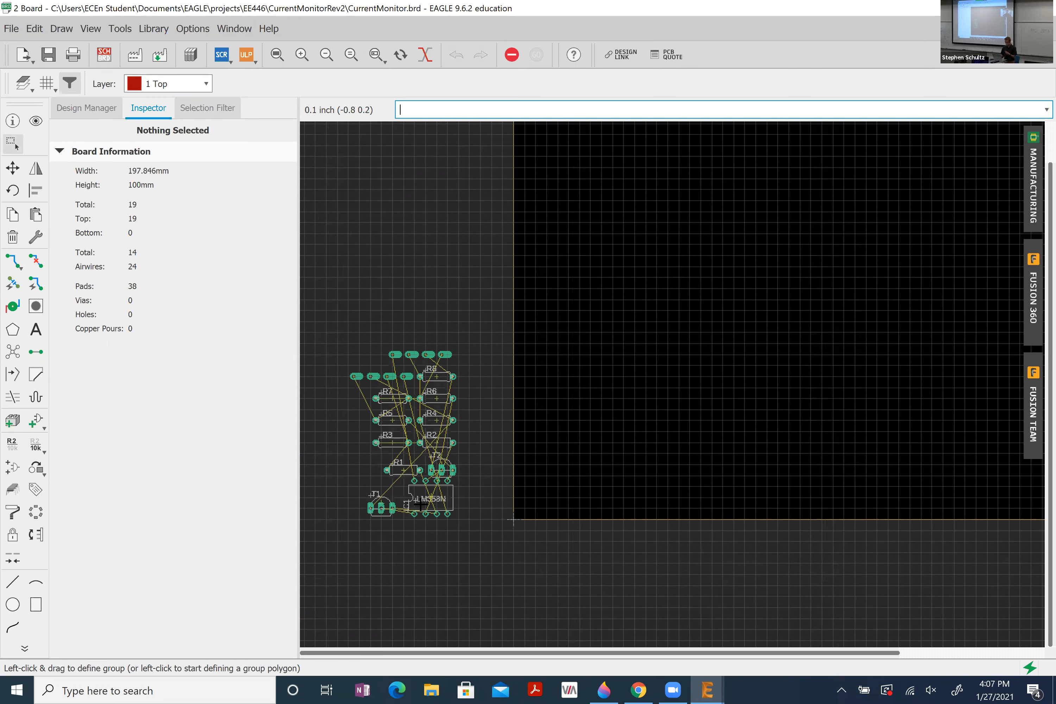
{"action": "scroll", "coordinate": [415, 502], "scroll_direction": "up", "scroll_amount": 2}
{"action": "scroll", "coordinate": [415, 499], "scroll_direction": "up", "scroll_amount": 2}
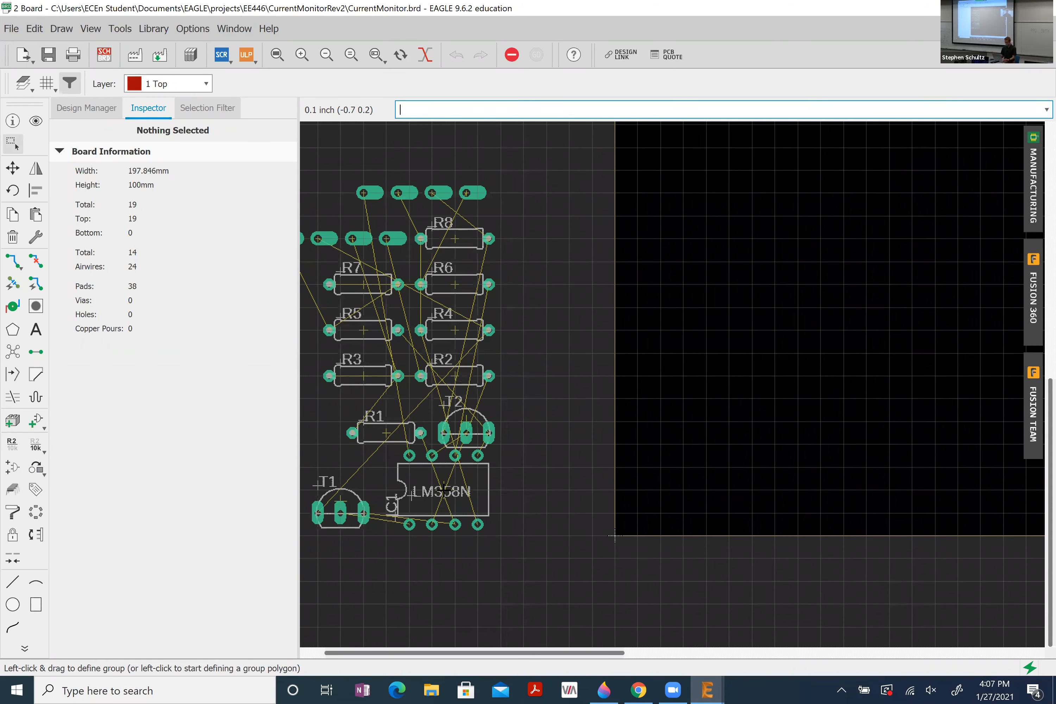
{"action": "left_click", "coordinate": [445, 490]}
{"action": "left_click", "coordinate": [445, 491]}
{"action": "scroll", "coordinate": [443, 490], "scroll_direction": "up", "scroll_amount": 2}
{"action": "left_click_drag", "start_coordinate": [443, 489], "coordinate": [756, 352]}
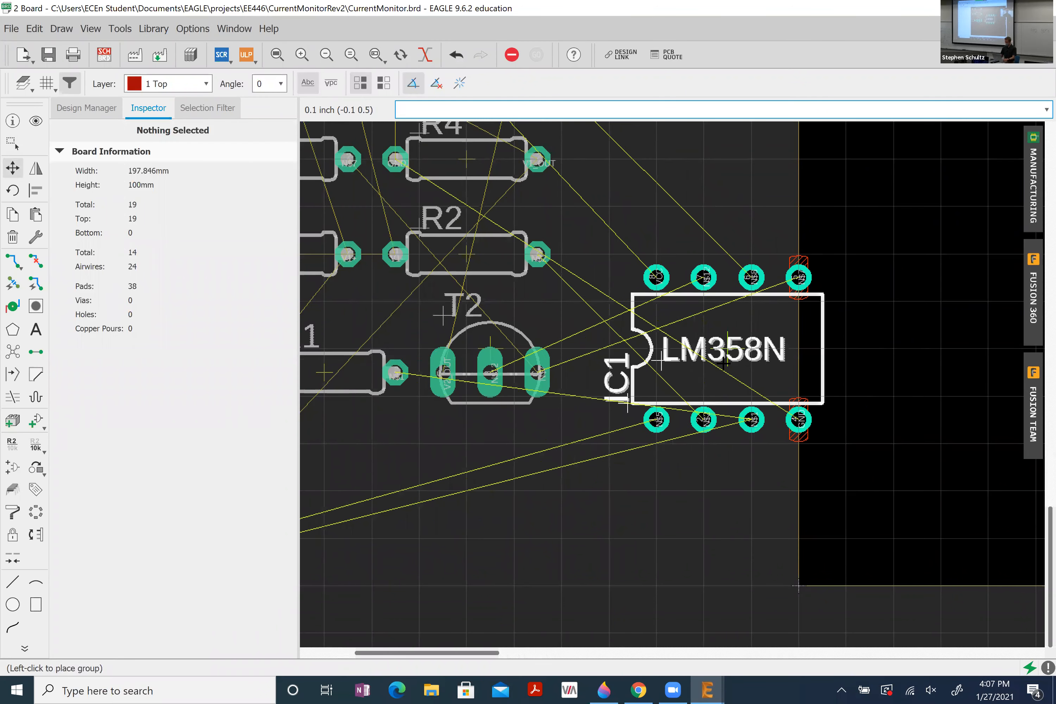
{"action": "scroll", "coordinate": [731, 367], "scroll_direction": "down", "scroll_amount": 2}
{"action": "scroll", "coordinate": [702, 369], "scroll_direction": "down", "scroll_amount": 2}
{"action": "right_click", "coordinate": [856, 268]}
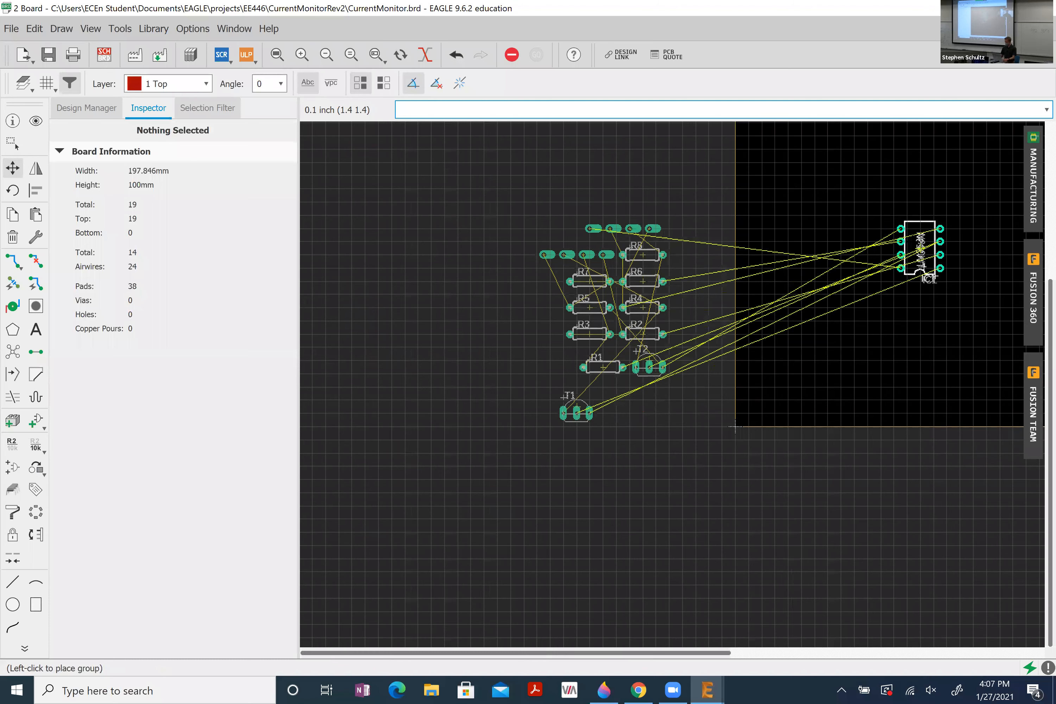
{"action": "left_click", "coordinate": [893, 235]}
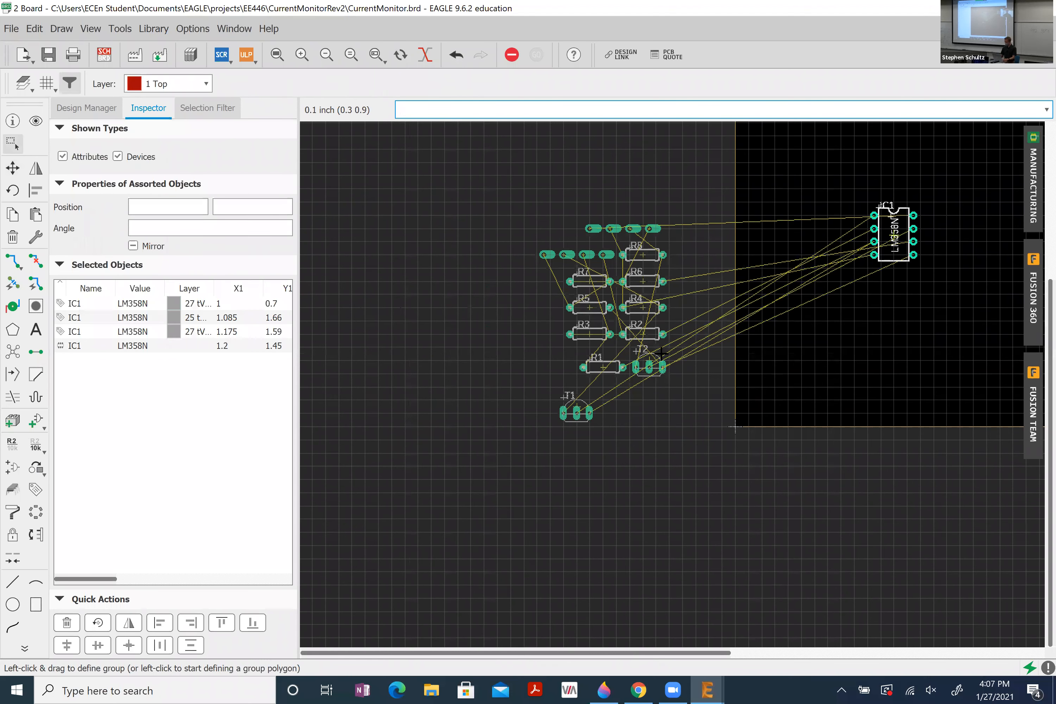
- Examine the pad numbers, net names and airwires on the LM358N
{"action": "scroll", "coordinate": [734, 426], "scroll_direction": "down", "scroll_amount": 3}
{"action": "scroll", "coordinate": [635, 424], "scroll_direction": "up", "scroll_amount": 4}
{"action": "scroll", "coordinate": [635, 423], "scroll_direction": "down", "scroll_amount": 2}
{"action": "scroll", "coordinate": [658, 399], "scroll_direction": "down", "scroll_amount": 1}
{"action": "scroll", "coordinate": [658, 399], "scroll_direction": "up", "scroll_amount": 3}
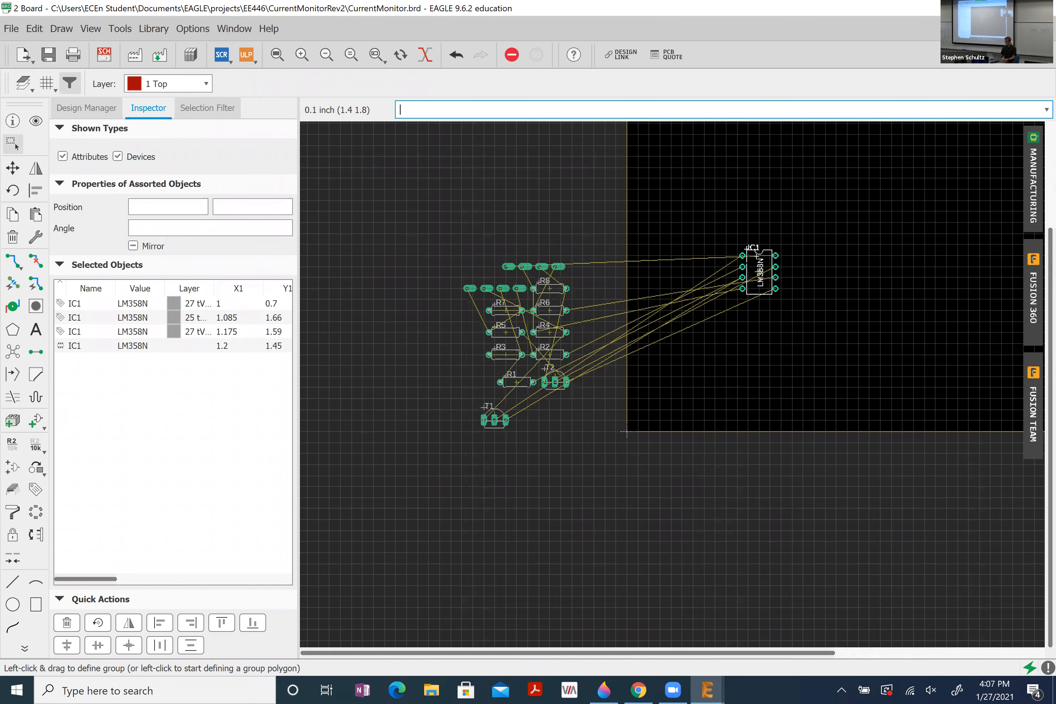
{"action": "scroll", "coordinate": [748, 285], "scroll_direction": "up", "scroll_amount": 7}
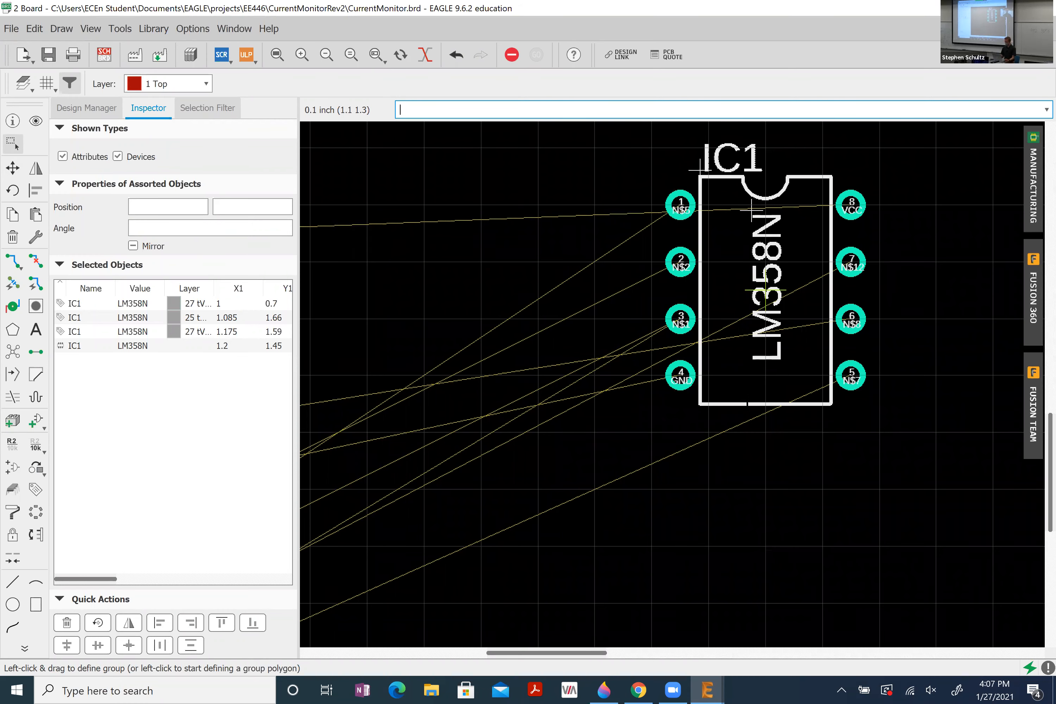
{"action": "scroll", "coordinate": [667, 217], "scroll_direction": "up", "scroll_amount": 5}
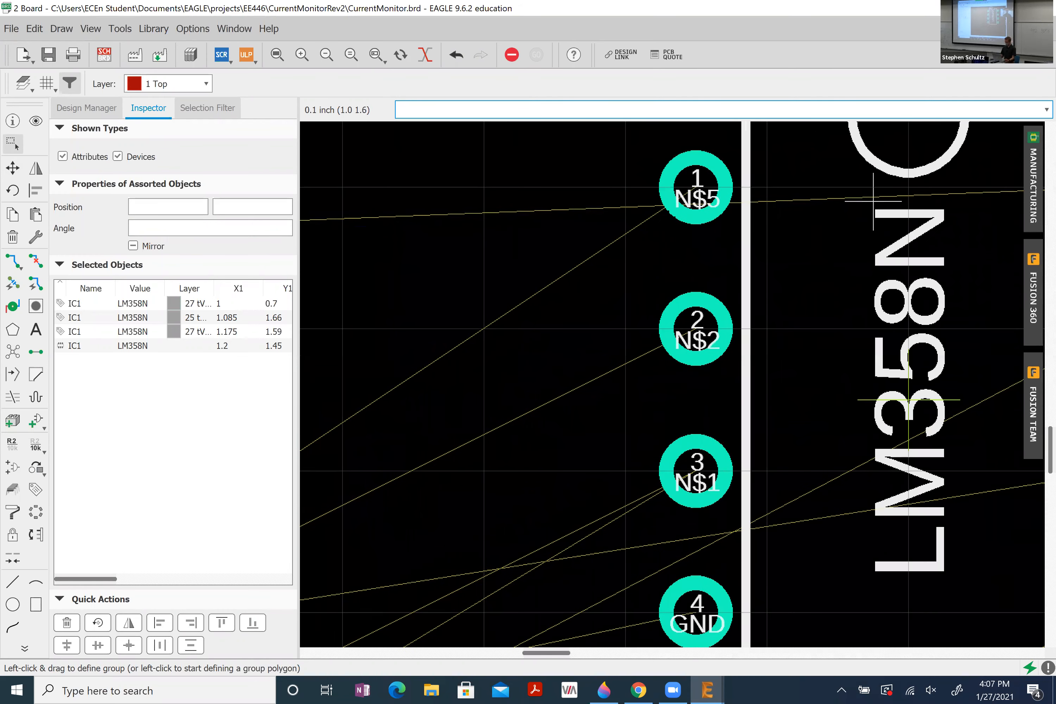
{"action": "scroll", "coordinate": [669, 220], "scroll_direction": "down", "scroll_amount": 5}
{"action": "scroll", "coordinate": [659, 366], "scroll_direction": "up", "scroll_amount": 1}
{"action": "scroll", "coordinate": [661, 384], "scroll_direction": "up", "scroll_amount": 6}
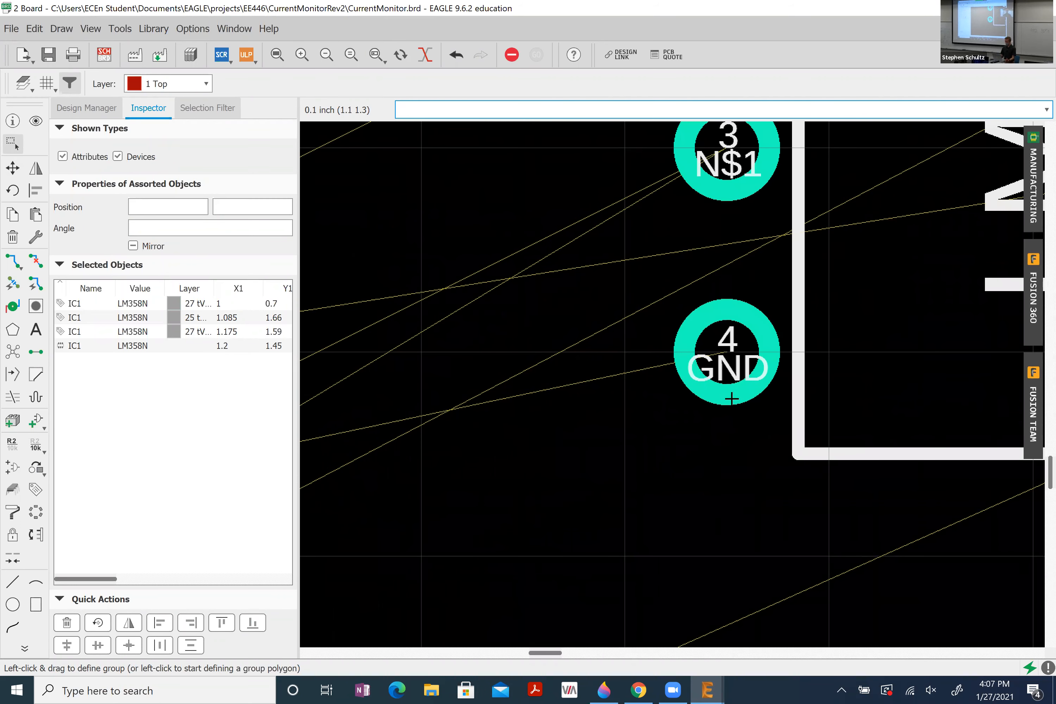
{"action": "scroll", "coordinate": [746, 370], "scroll_direction": "down", "scroll_amount": 8}
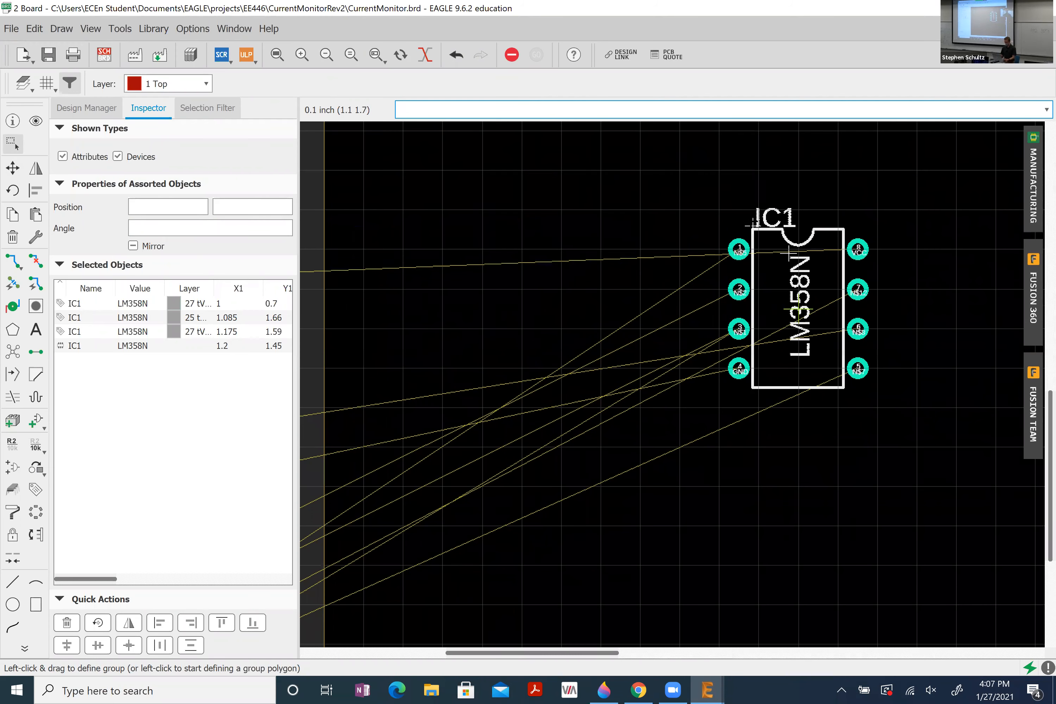
- Delete the IC1 name text above the LM358N on the board
{"action": "key", "text": "Escape"}
{"action": "left_click", "coordinate": [752, 225]}
{"action": "key", "text": "Delete"}
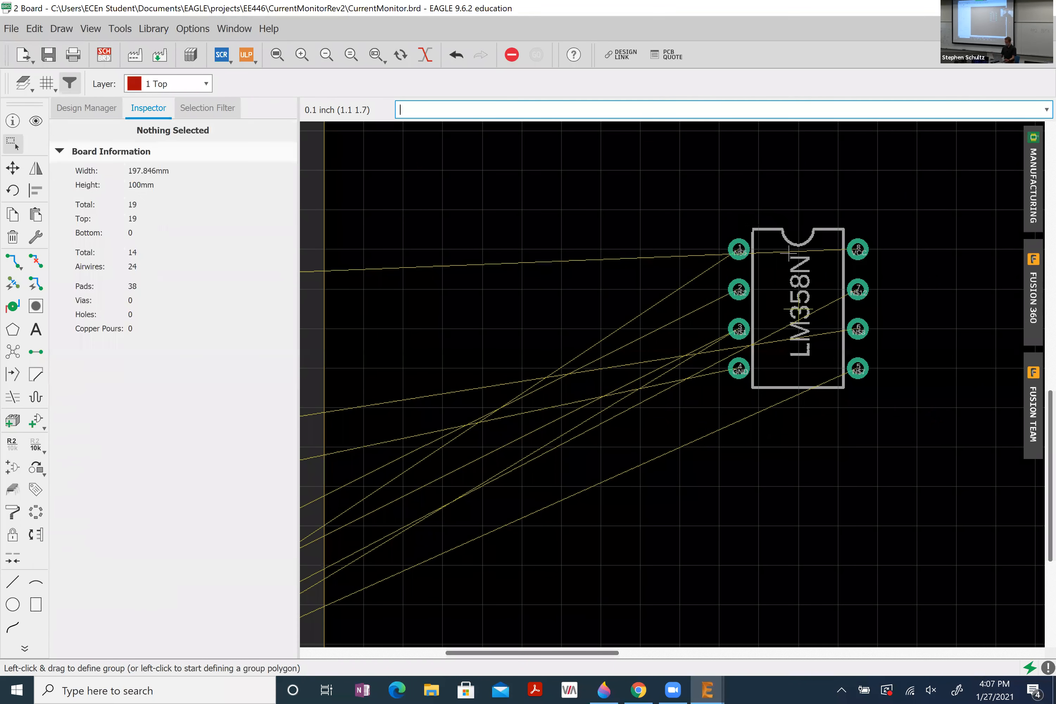
{"action": "scroll", "coordinate": [800, 282], "scroll_direction": "down", "scroll_amount": 2}
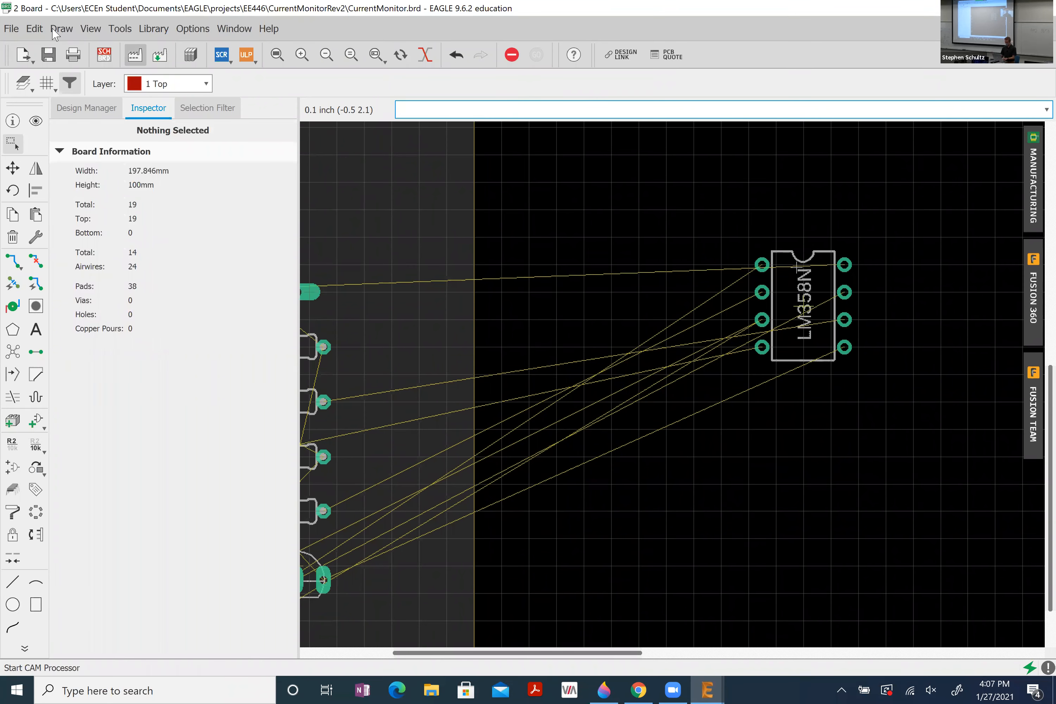
- Check R1 in the schematic and place it on the board beside the LM358N at about (0.85, 1.5), in line with pad 3
{"action": "left_click", "coordinate": [102, 56]}
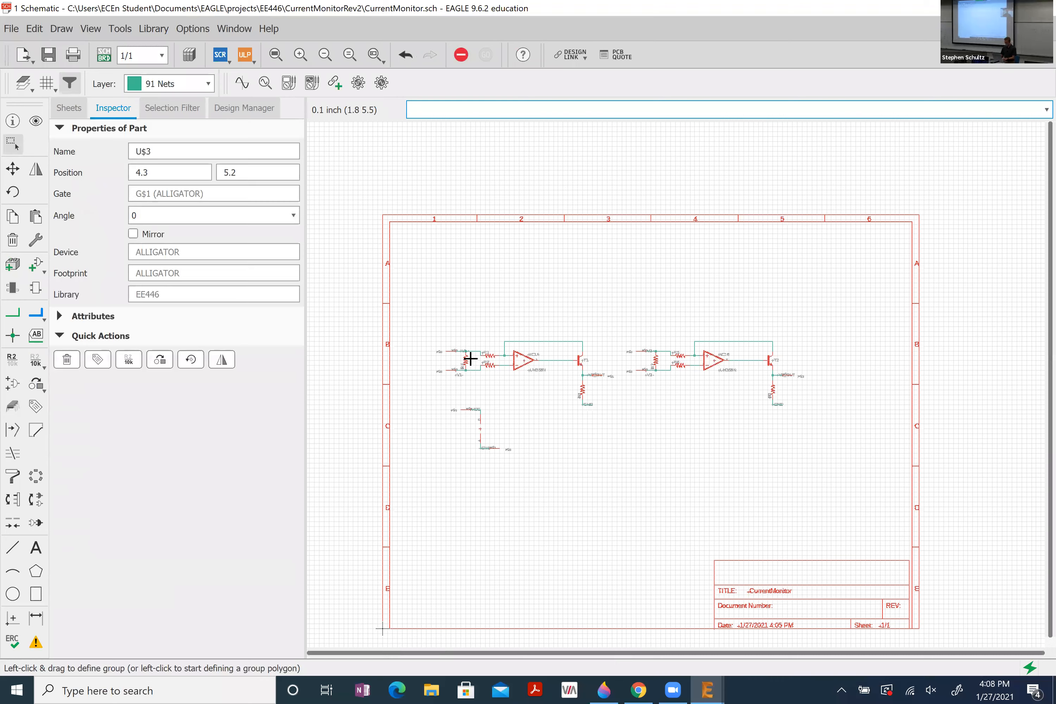
{"action": "scroll", "coordinate": [470, 358], "scroll_direction": "up", "scroll_amount": 5}
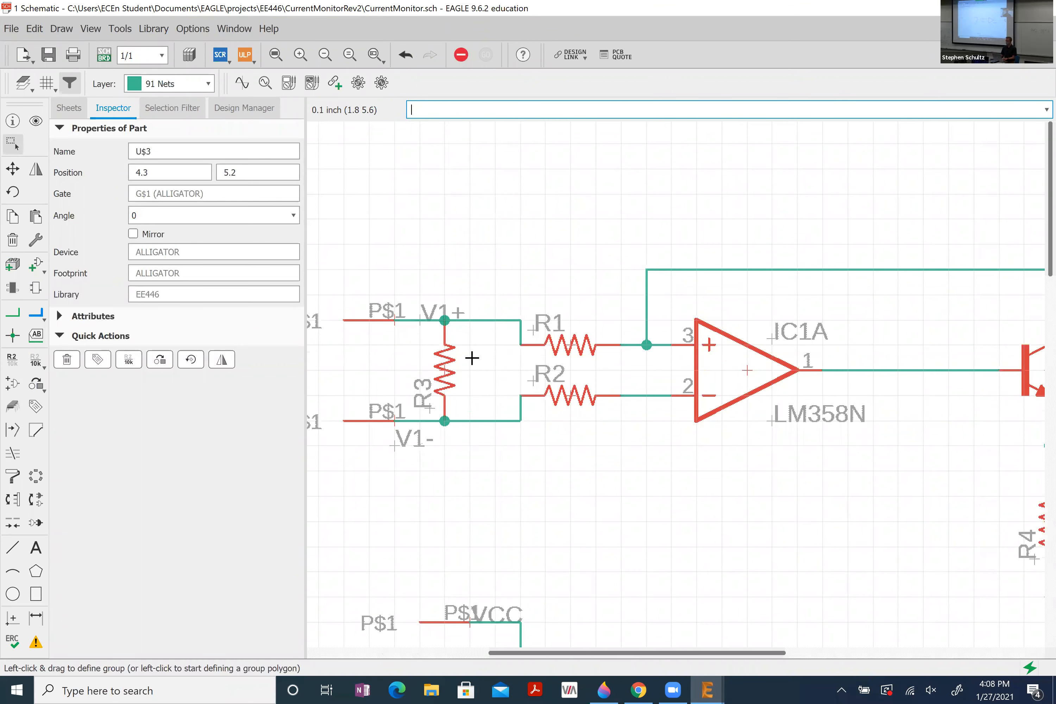
{"action": "key", "text": "alt+Tab"}
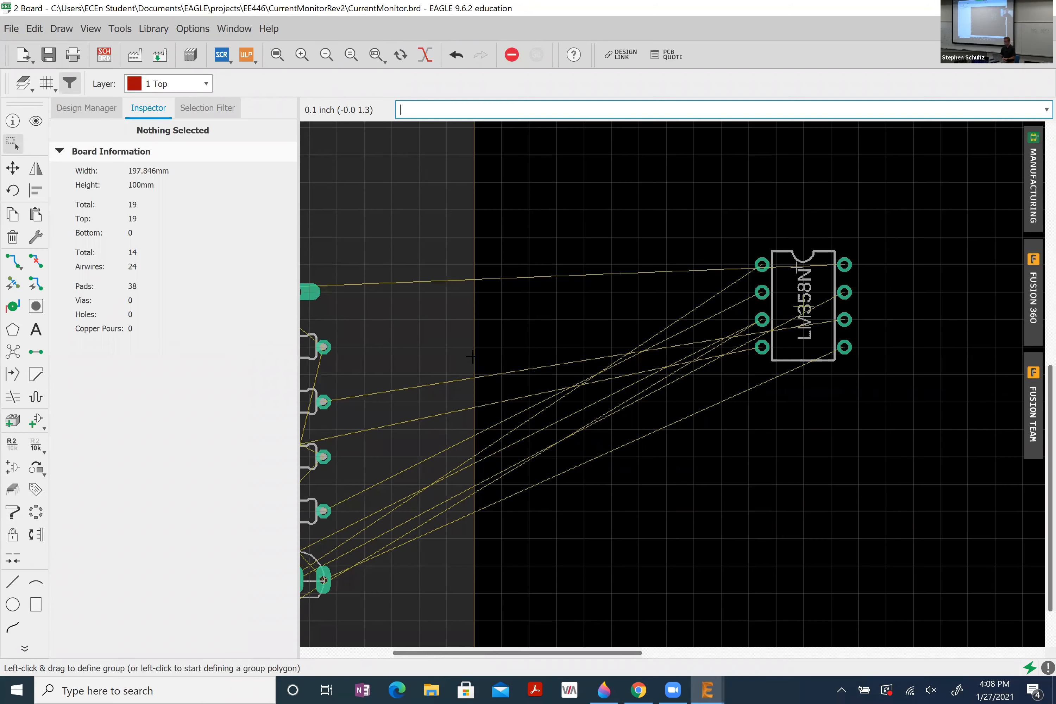
{"action": "scroll", "coordinate": [470, 357], "scroll_direction": "down", "scroll_amount": 6}
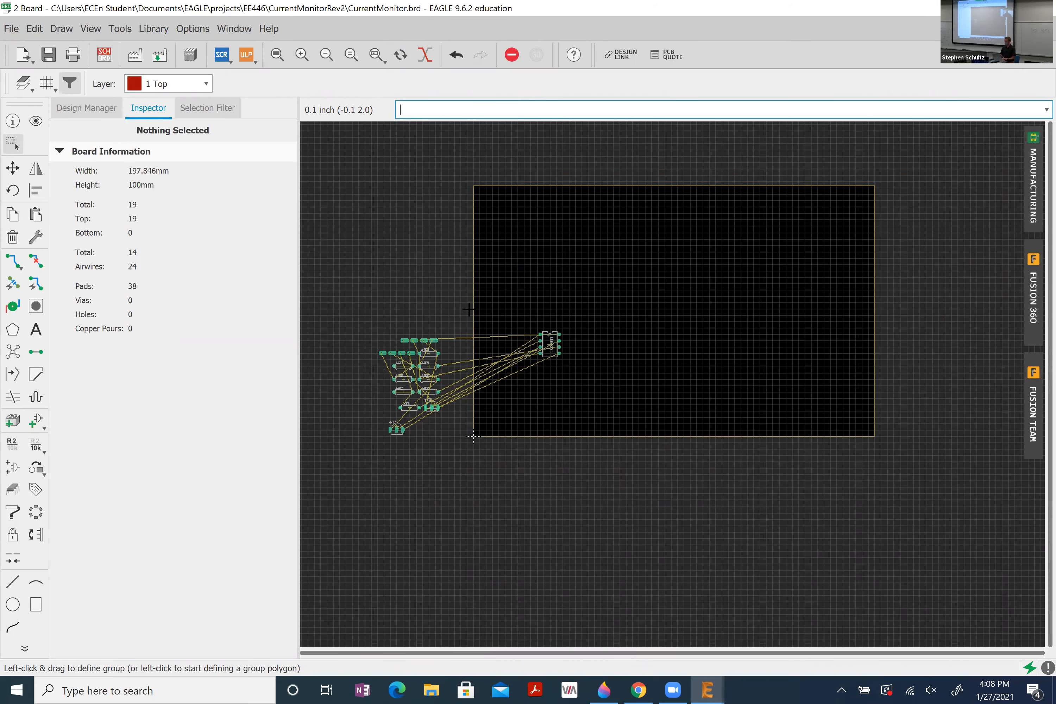
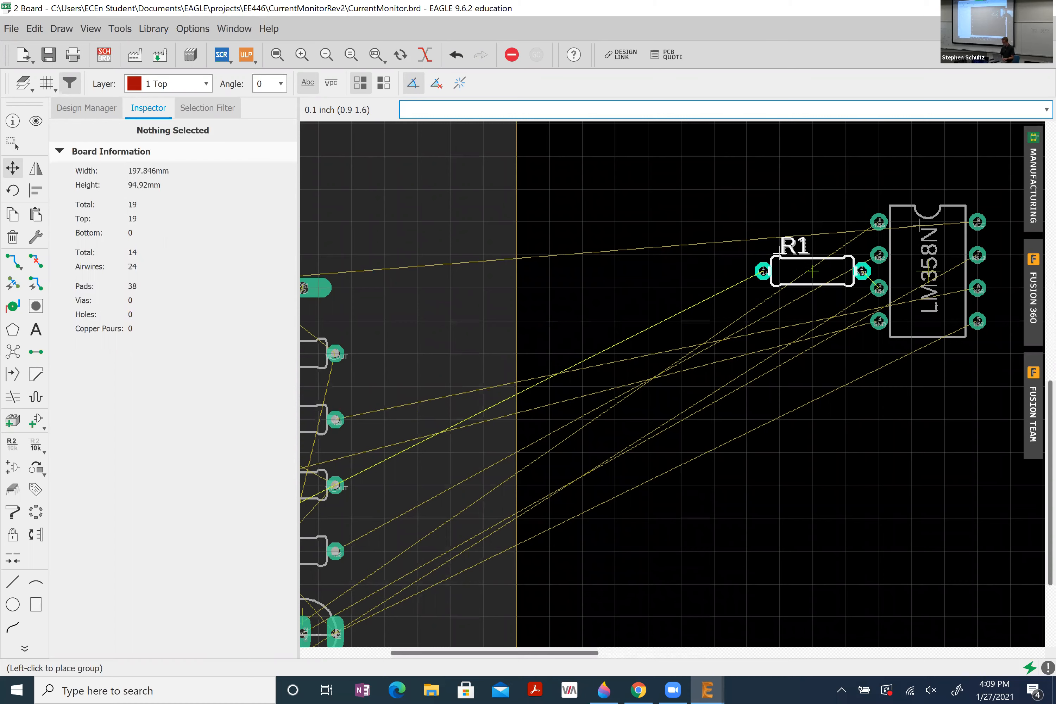
{"action": "key", "text": "alt"}
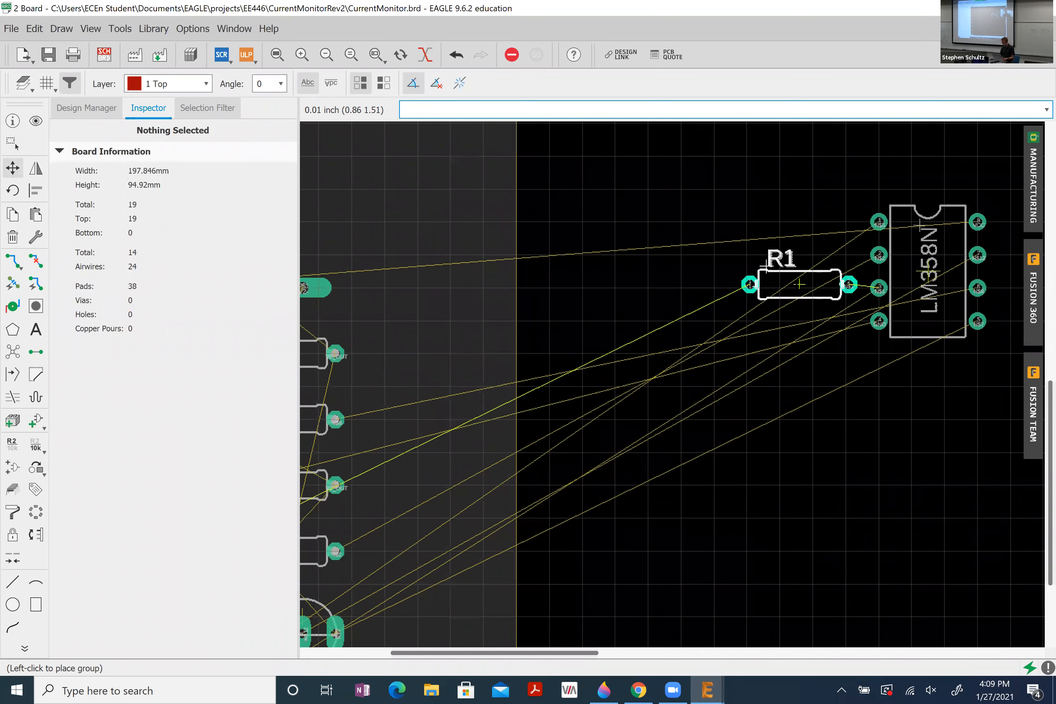
{"action": "left_click", "coordinate": [797, 288], "text": "alt"}
{"action": "key", "text": "Escape"}
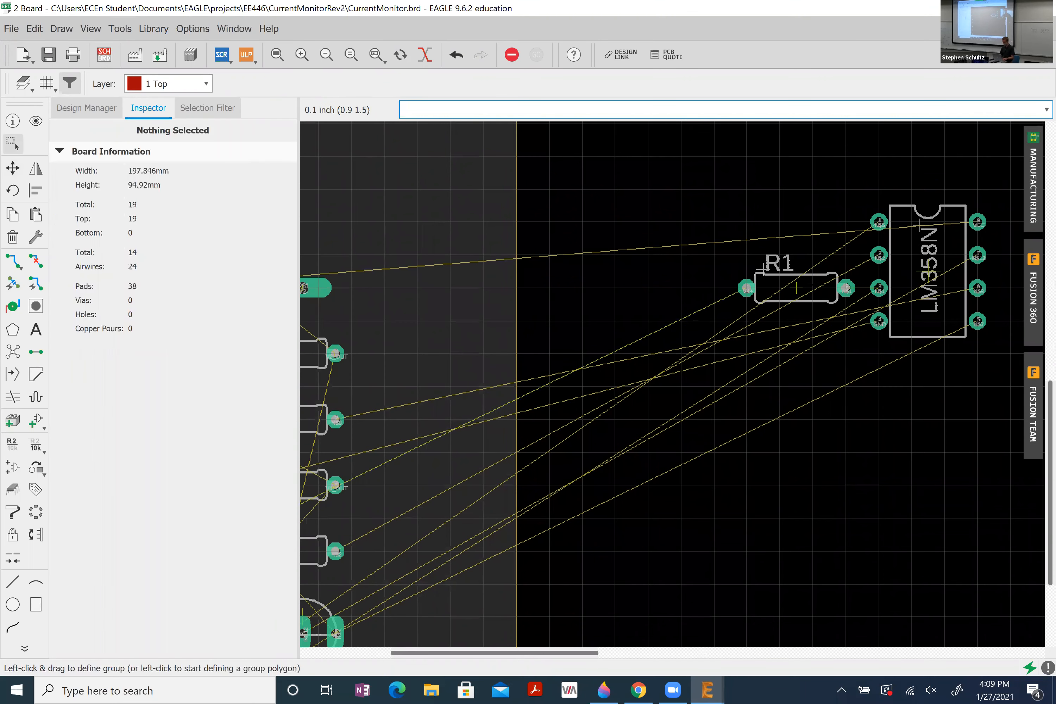
- Move the R1 name text inside the resistor's outline
{"action": "scroll", "coordinate": [812, 286], "scroll_direction": "up", "scroll_amount": 4}
{"action": "scroll", "coordinate": [813, 283], "scroll_direction": "up", "scroll_amount": 2}
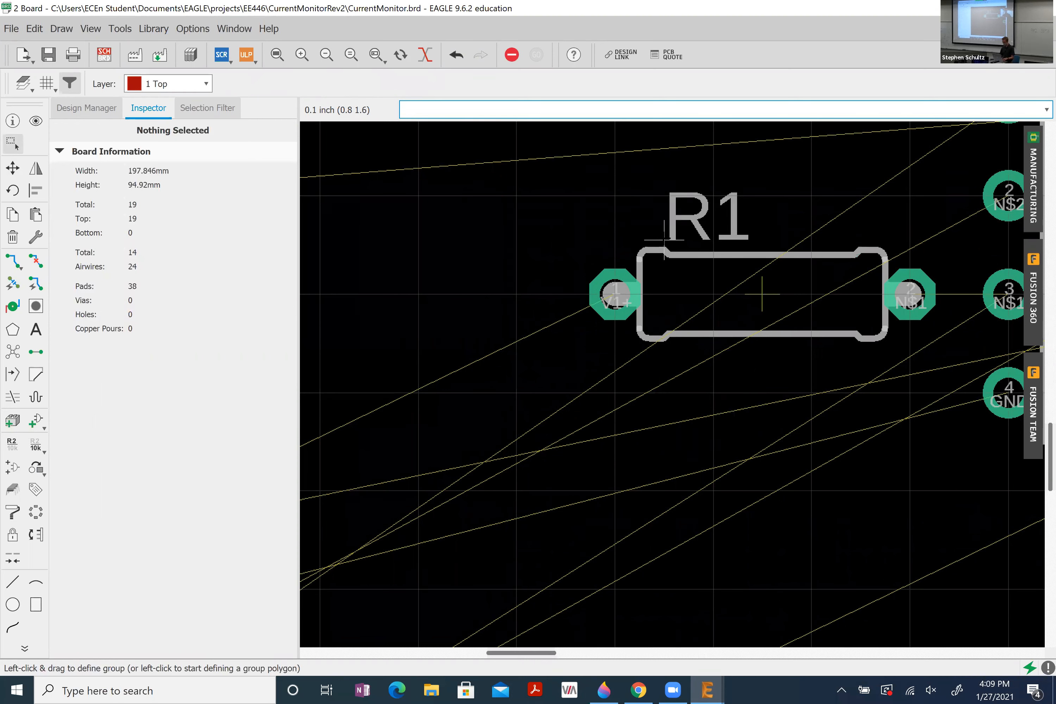
{"action": "left_click", "coordinate": [664, 239]}
{"action": "key", "text": "Escape"}
{"action": "left_click", "coordinate": [664, 240]}
{"action": "left_click_drag", "start_coordinate": [664, 240], "coordinate": [722, 317]}
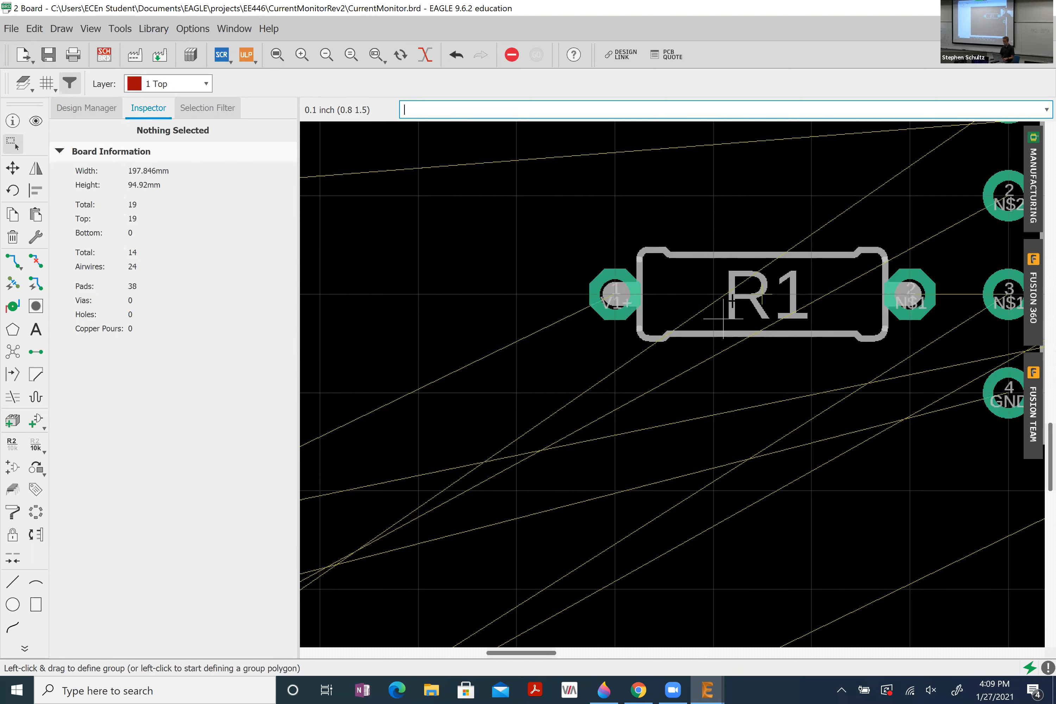
- Move R2 onto the board directly above R1 at (0.85, 1.6), in line with pad 2 of the LM358N
{"action": "scroll", "coordinate": [722, 317], "scroll_direction": "down", "scroll_amount": 12}
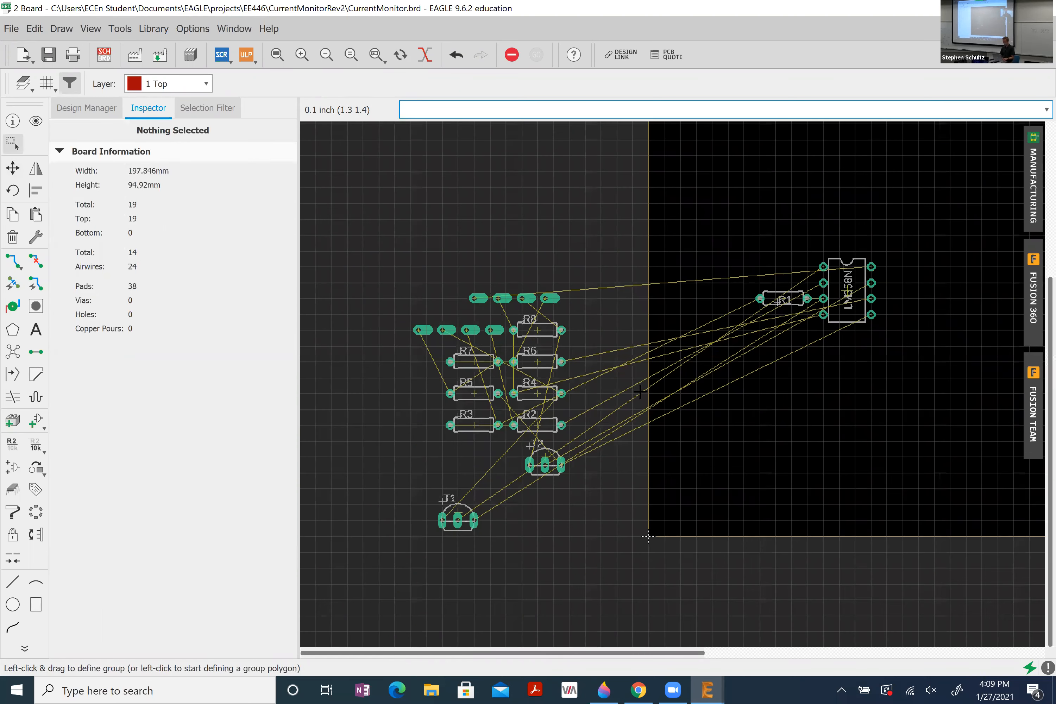
{"action": "scroll", "coordinate": [822, 318], "scroll_direction": "up", "scroll_amount": 3}
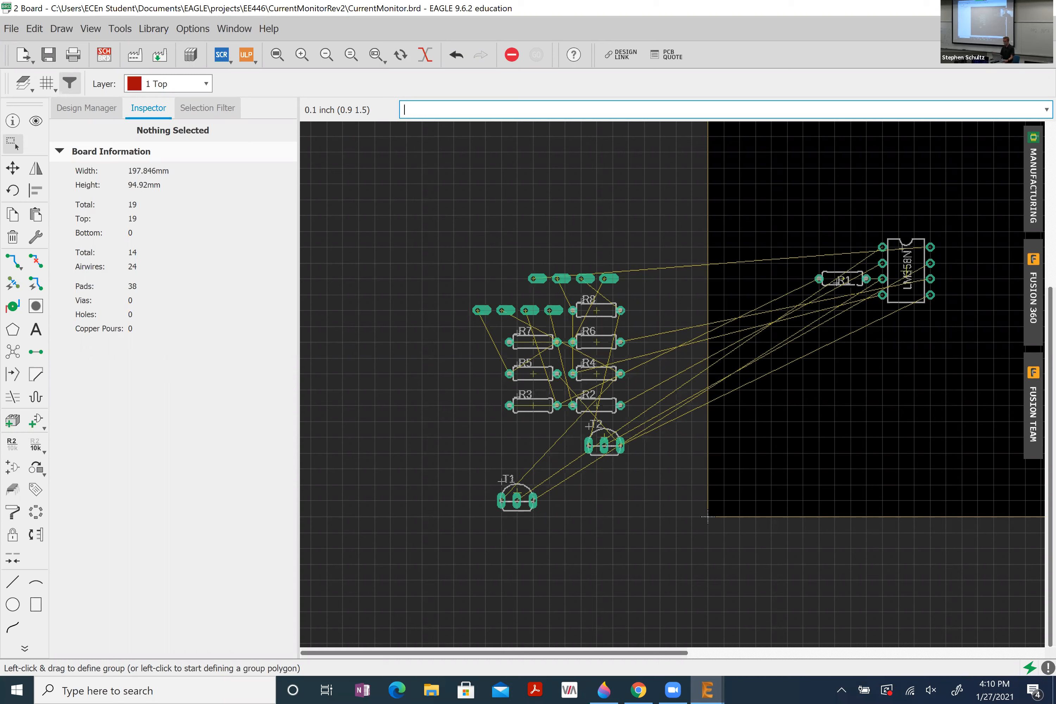
{"action": "left_click", "coordinate": [596, 405]}
{"action": "left_click_drag", "start_coordinate": [595, 405], "coordinate": [850, 262]}
{"action": "key", "text": "alt"}
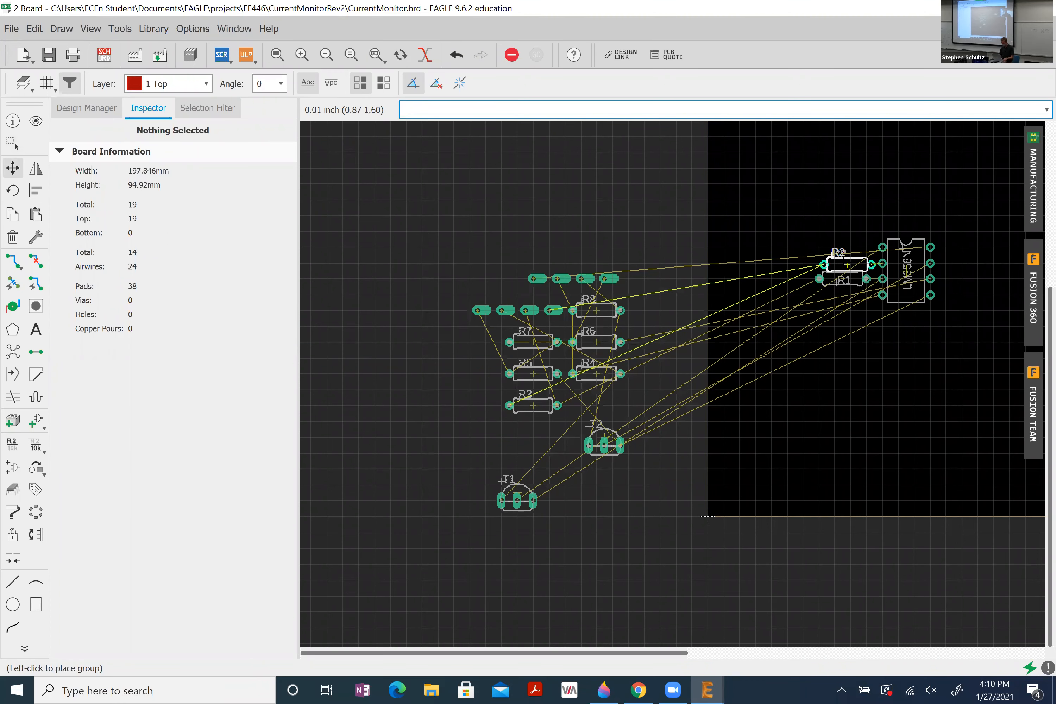
{"action": "left_click", "coordinate": [843, 263]}
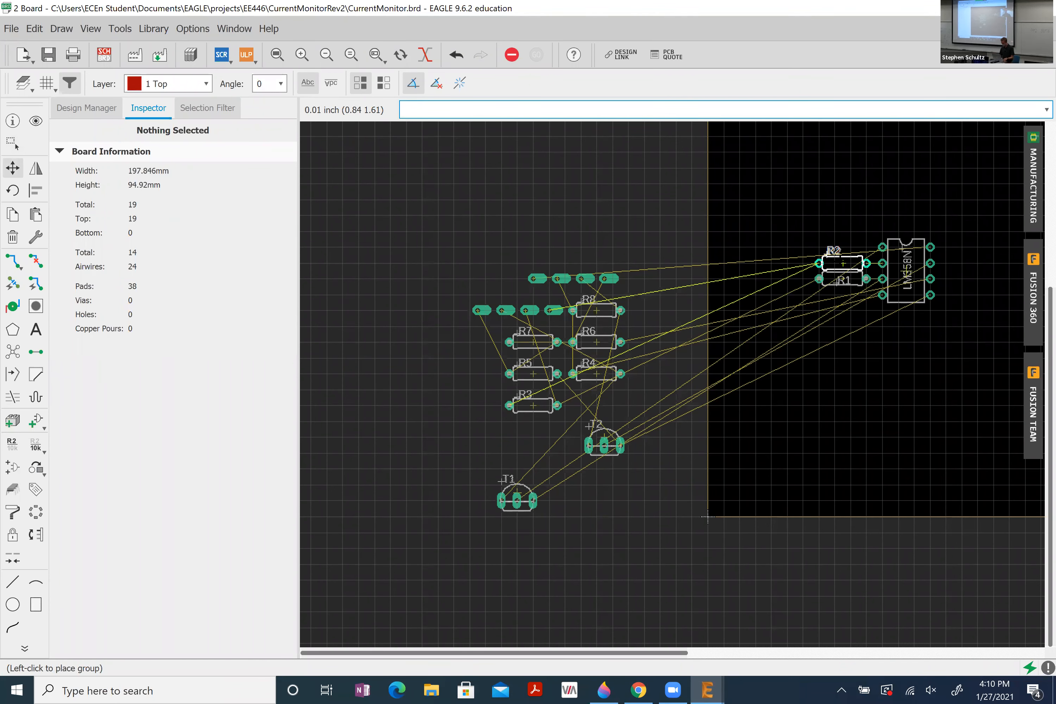
- Move the R2 name text inside the resistor's outline
{"action": "scroll", "coordinate": [861, 262], "scroll_direction": "up", "scroll_amount": 5}
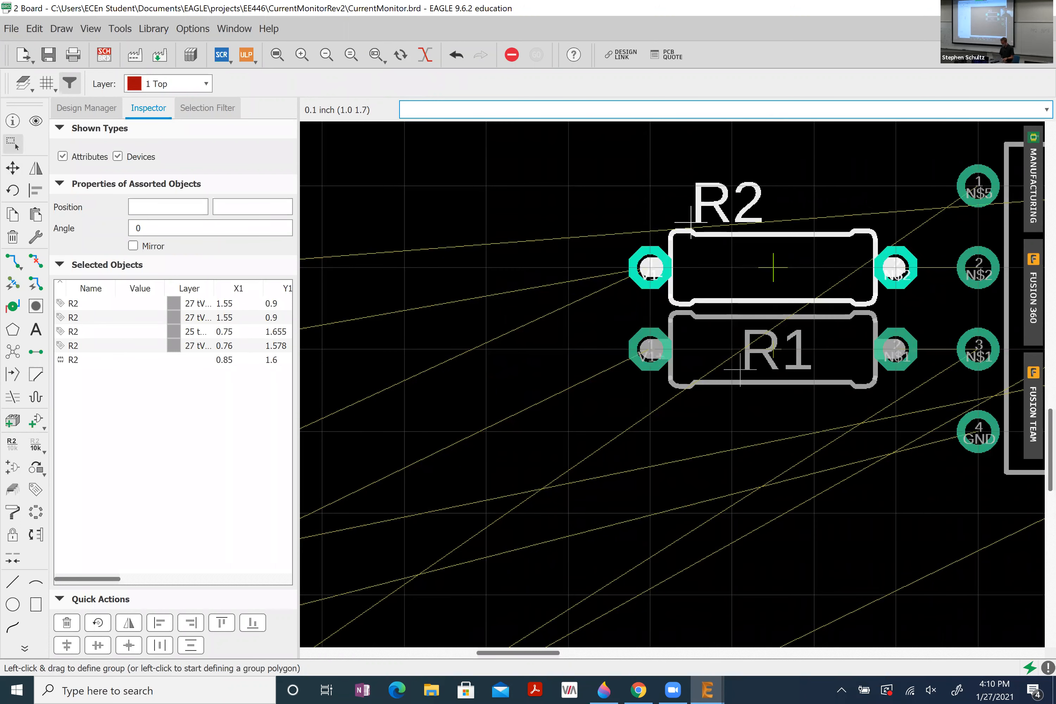
{"action": "left_click", "coordinate": [885, 195]}
{"action": "left_click_drag", "start_coordinate": [692, 218], "coordinate": [773, 252], "text": "alt"}
{"action": "left_click", "coordinate": [773, 269]}
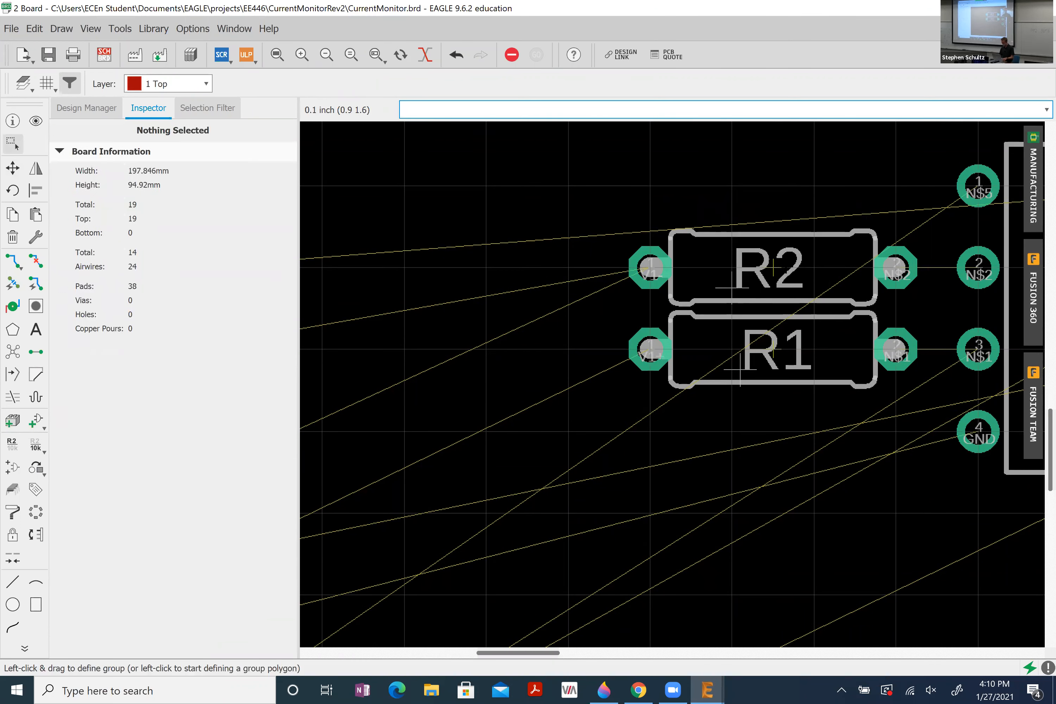
- Check R3 in the schematic, then bring it onto the board left of R1 and R2, rotated upright to 270 degrees
{"action": "scroll", "coordinate": [773, 269], "scroll_direction": "down", "scroll_amount": 3}
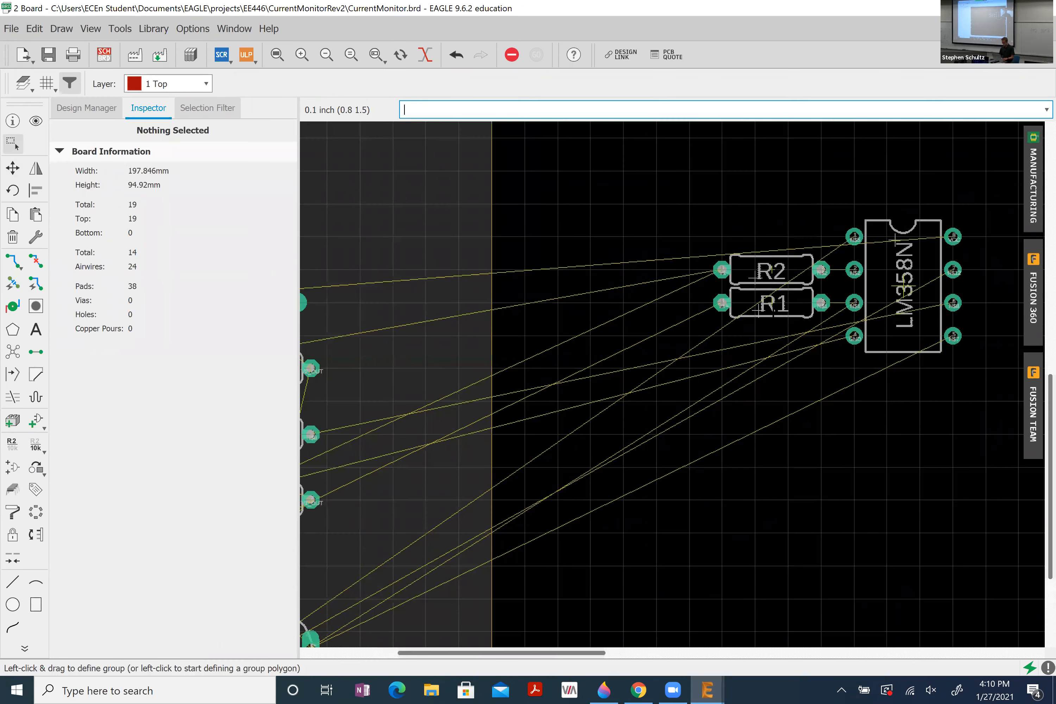
{"action": "scroll", "coordinate": [857, 252], "scroll_direction": "up", "scroll_amount": 5}
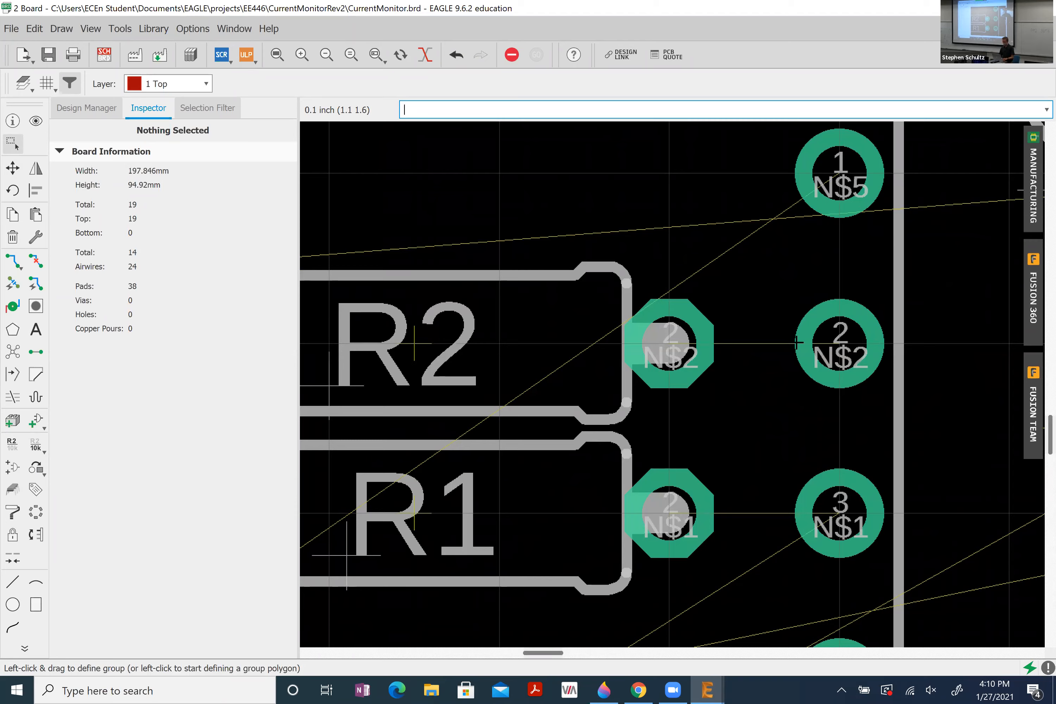
{"action": "scroll", "coordinate": [813, 347], "scroll_direction": "down", "scroll_amount": 5}
{"action": "scroll", "coordinate": [818, 348], "scroll_direction": "down", "scroll_amount": 2}
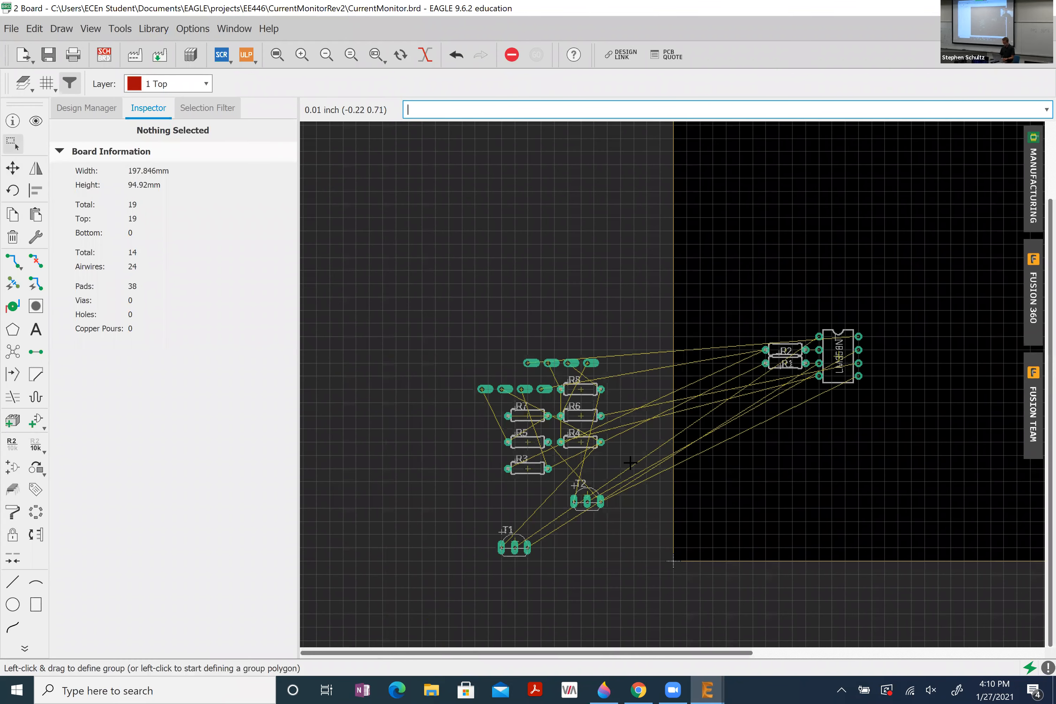
{"action": "key", "text": "alt+Tab"}
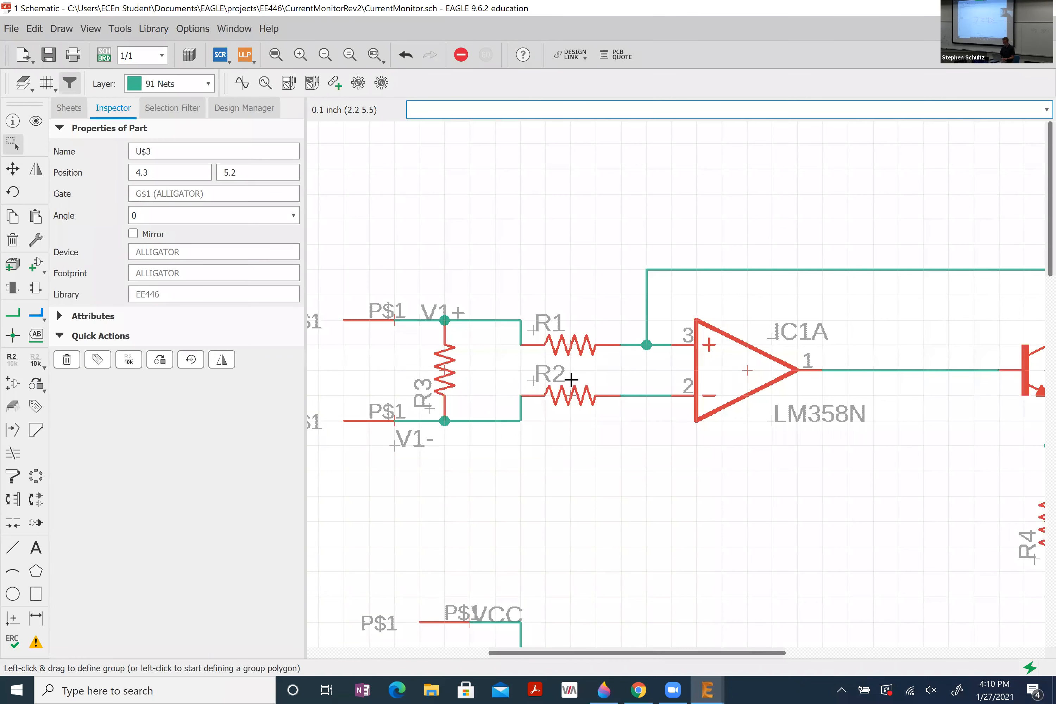
{"action": "key", "text": "alt+Tab"}
{"action": "left_click_drag", "start_coordinate": [529, 469], "coordinate": [716, 364]}
{"action": "scroll", "coordinate": [717, 364], "scroll_direction": "up", "scroll_amount": 2}
{"action": "scroll", "coordinate": [727, 363], "scroll_direction": "up", "scroll_amount": 2}
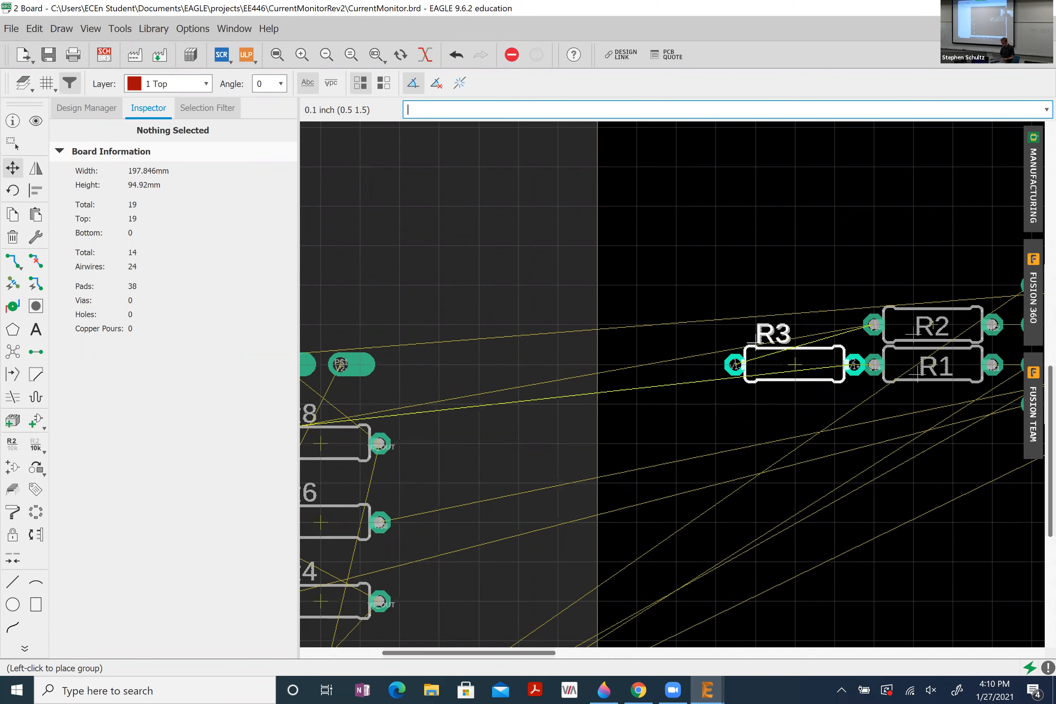
{"action": "right_click", "coordinate": [815, 344]}
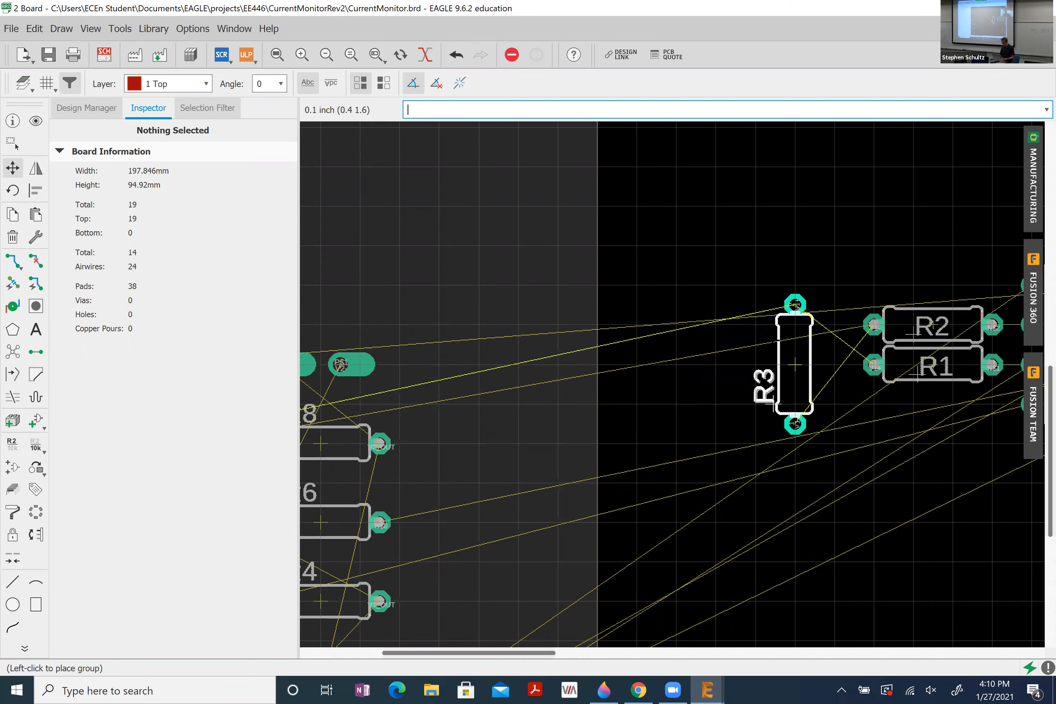
{"action": "right_click", "coordinate": [734, 365]}
{"action": "right_click", "coordinate": [816, 321]}
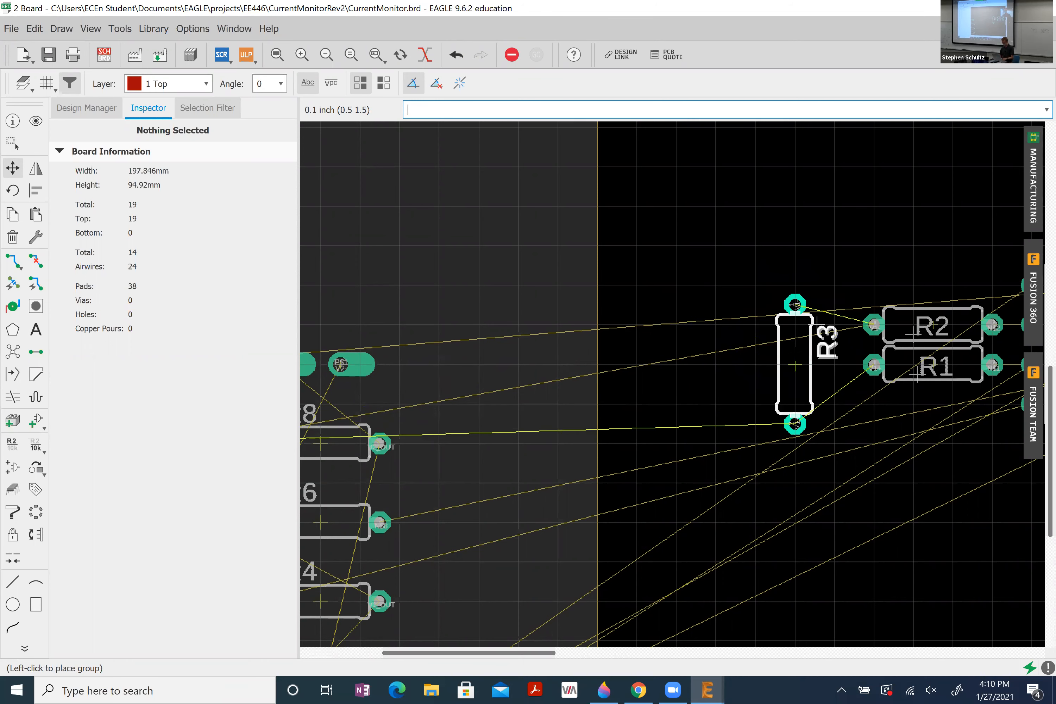
- Place R3 at about (0.5, 1.55), vertically centred between R1 and R2, and move its name text inside the outline
{"action": "key", "text": "alt"}
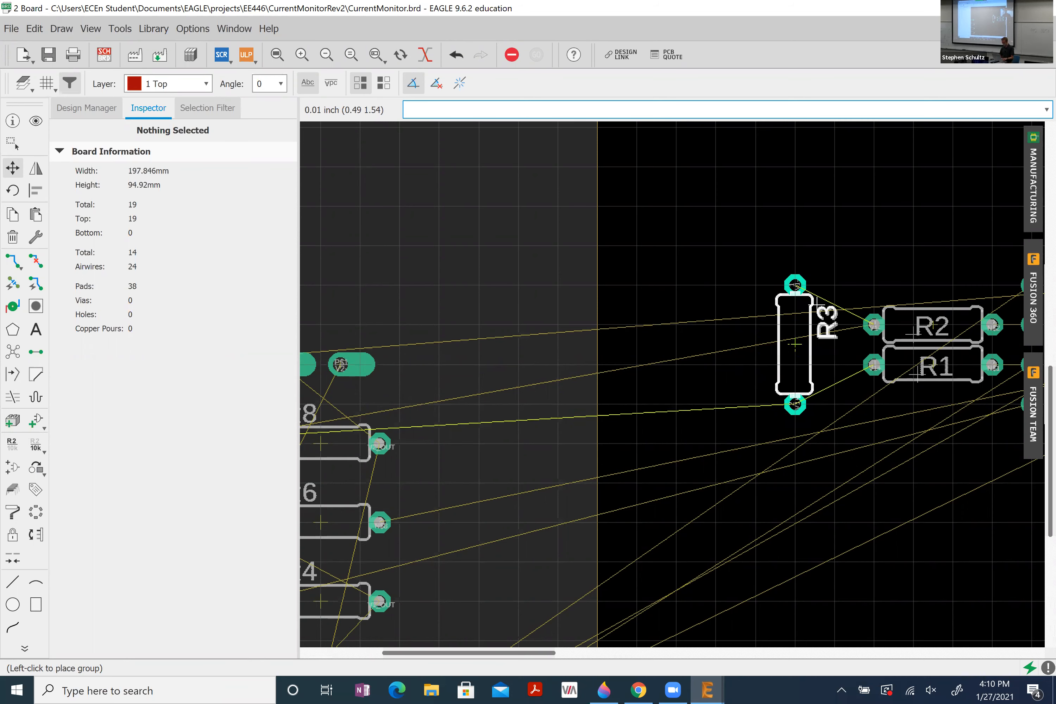
{"action": "left_click", "coordinate": [817, 303]}
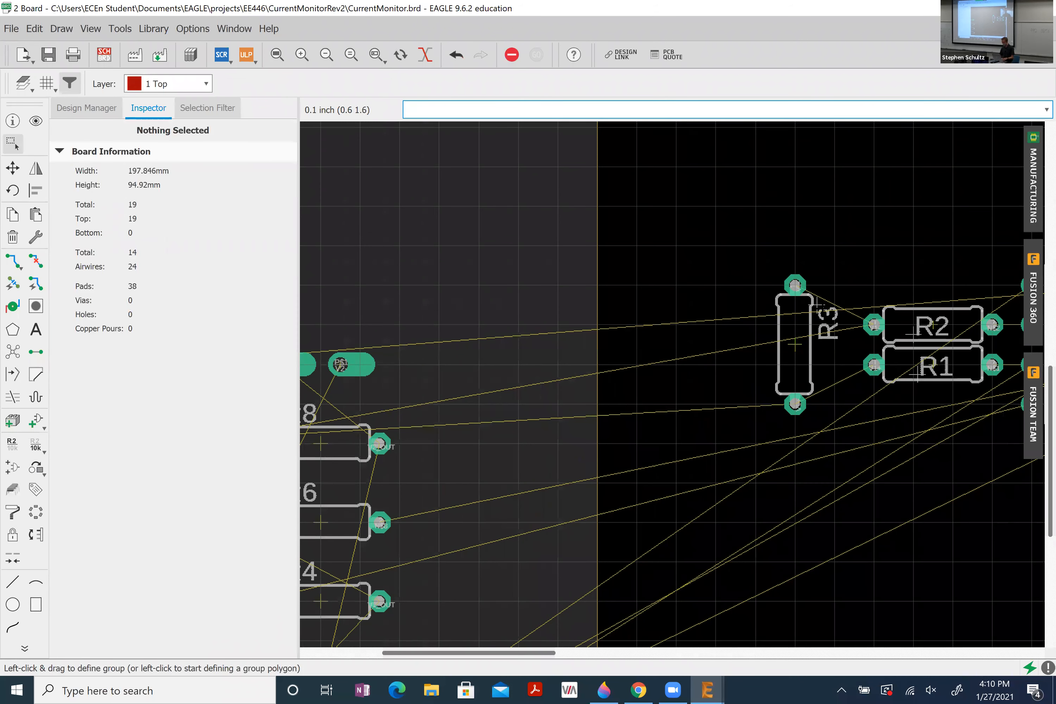
{"action": "left_click_drag", "start_coordinate": [816, 303], "coordinate": [784, 328]}
{"action": "scroll", "coordinate": [743, 325], "scroll_direction": "down", "scroll_amount": 2}
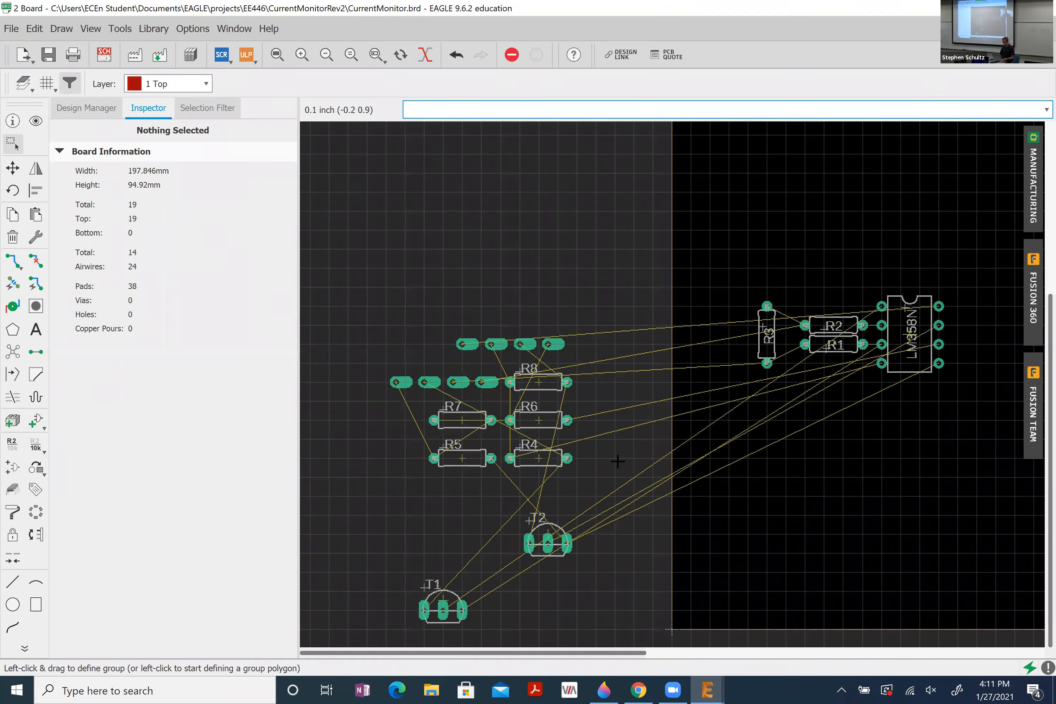
- Rotate R4 upright to 270 degrees and park it just outside the board's left edge at (-0.2, 0.9)
{"action": "key", "text": "alt+Tab"}
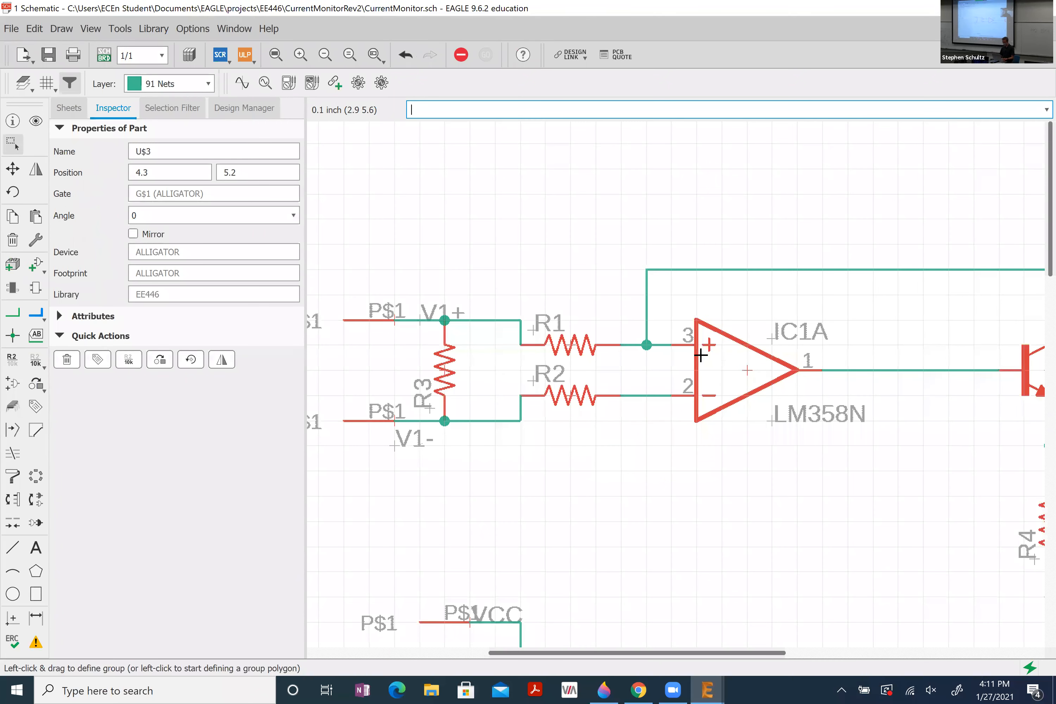
{"action": "key", "text": "alt+Tab"}
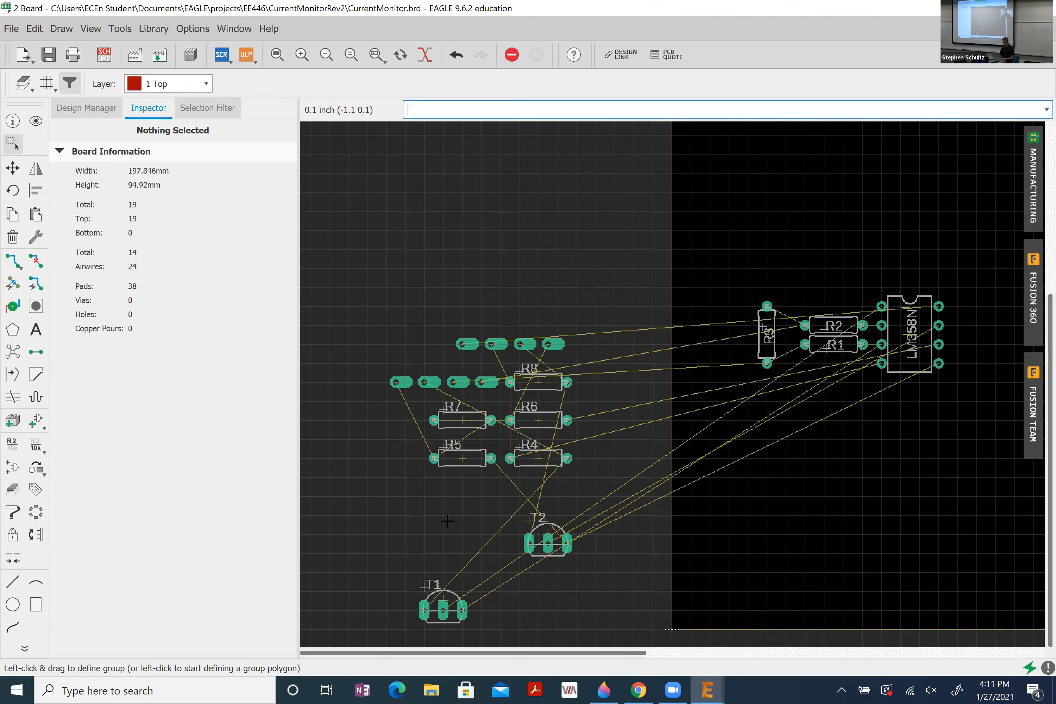
{"action": "left_click_drag", "start_coordinate": [533, 461], "coordinate": [729, 402]}
{"action": "right_click", "coordinate": [747, 382]}
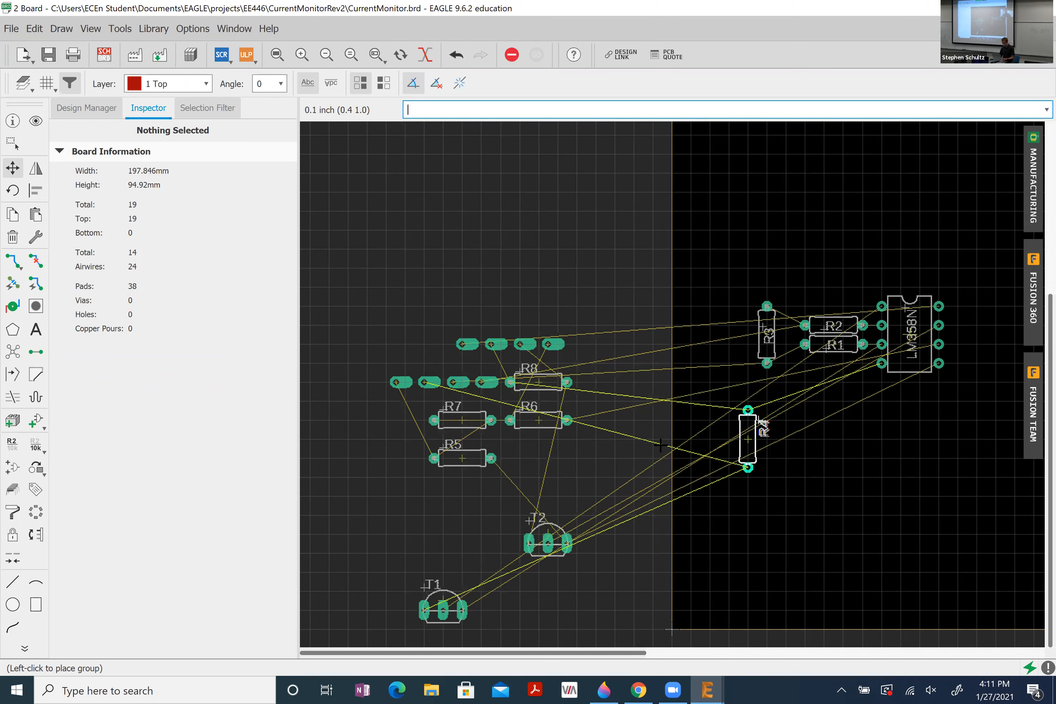
{"action": "left_click", "coordinate": [633, 458]}
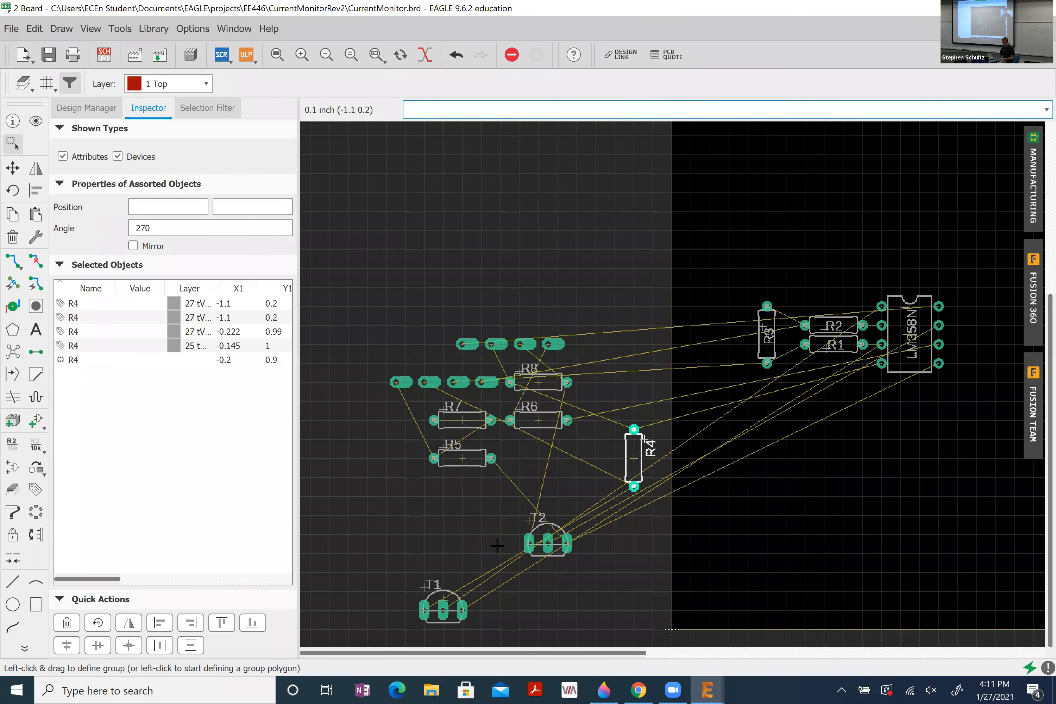
- Check T1 in the schematic, then bring it onto the board above R2
{"action": "key", "text": "alt+Tab"}
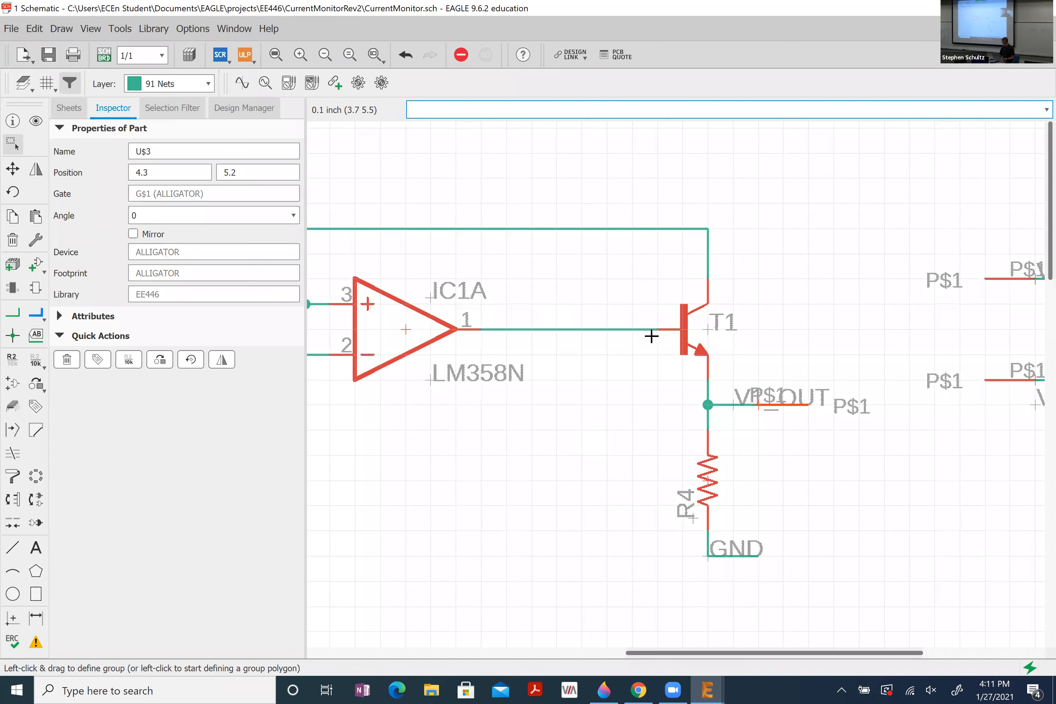
{"action": "key", "text": "alt+Tab"}
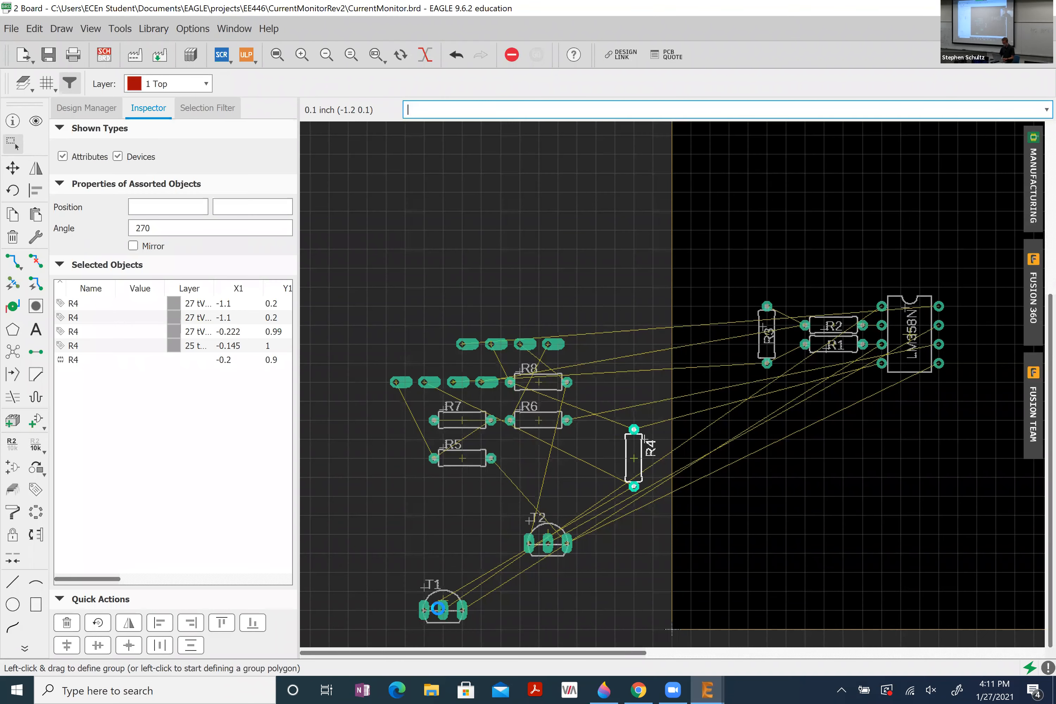
{"action": "left_click", "coordinate": [442, 609]}
{"action": "left_click_drag", "start_coordinate": [748, 314], "coordinate": [745, 317]}
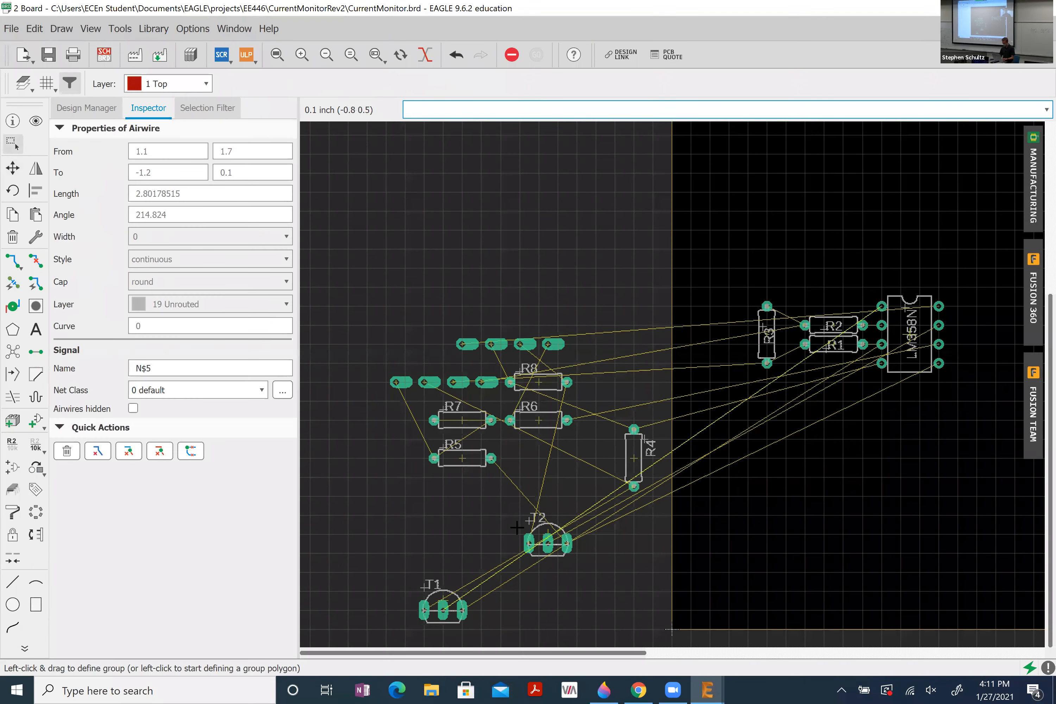
{"action": "left_click_drag", "start_coordinate": [440, 602], "coordinate": [843, 306]}
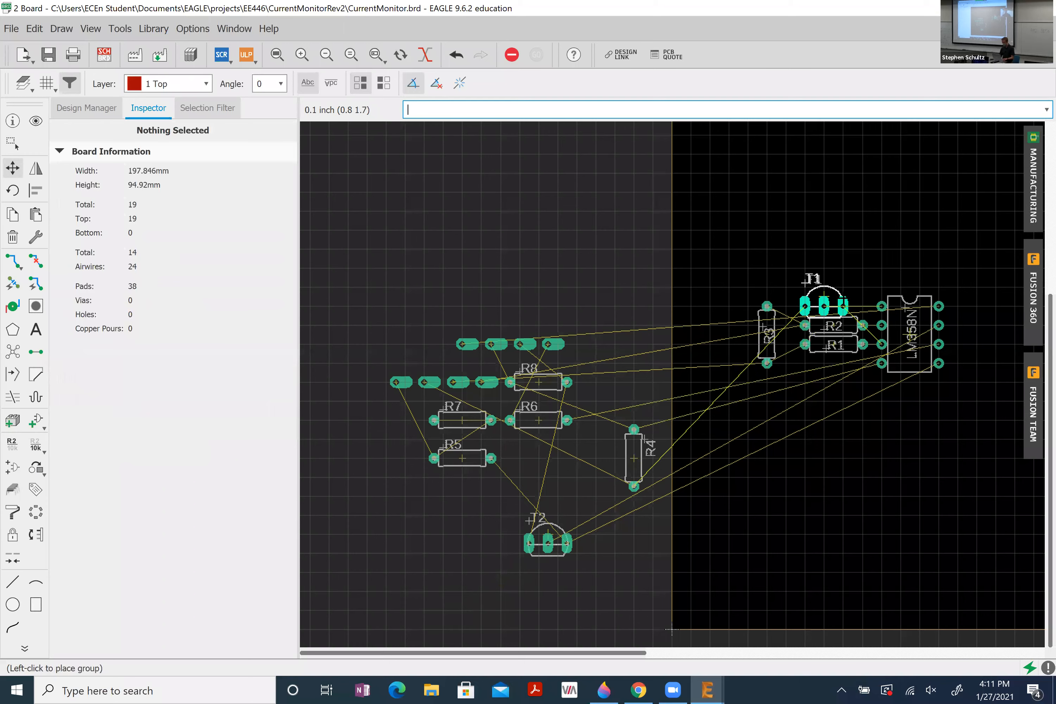
- Place T1 directly above R2 at (0.85, 1.77) and delete its name text
{"action": "scroll", "coordinate": [842, 306], "scroll_direction": "down", "scroll_amount": 3}
{"action": "scroll", "coordinate": [835, 295], "scroll_direction": "up", "scroll_amount": 5}
{"action": "scroll", "coordinate": [831, 302], "scroll_direction": "up", "scroll_amount": 4}
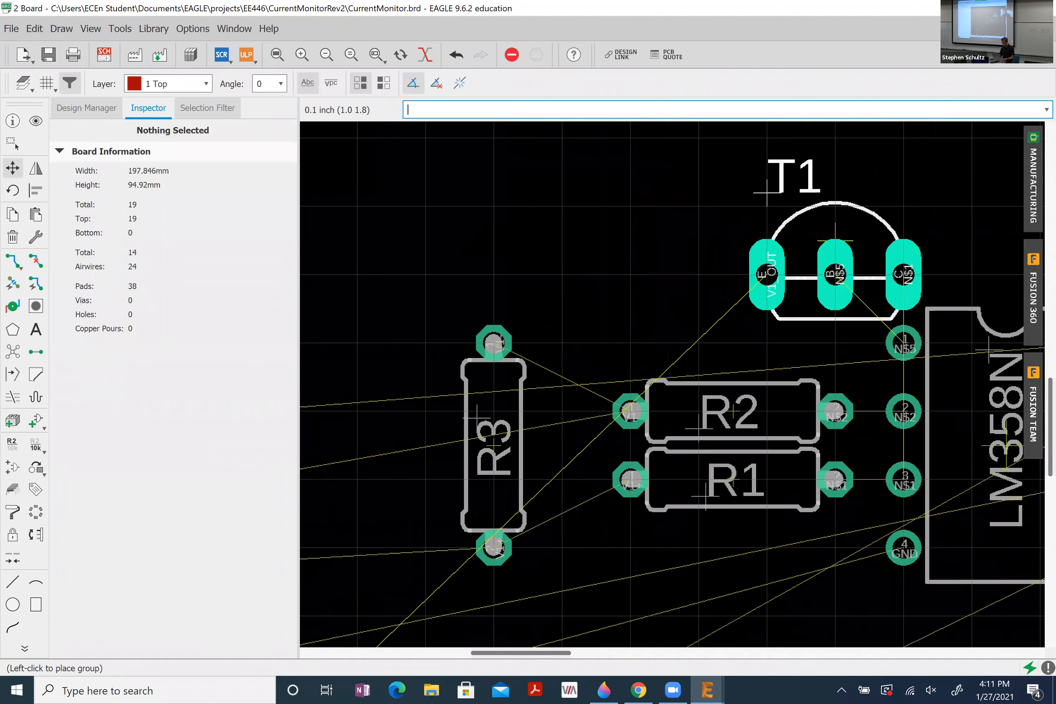
{"action": "key", "text": "alt"}
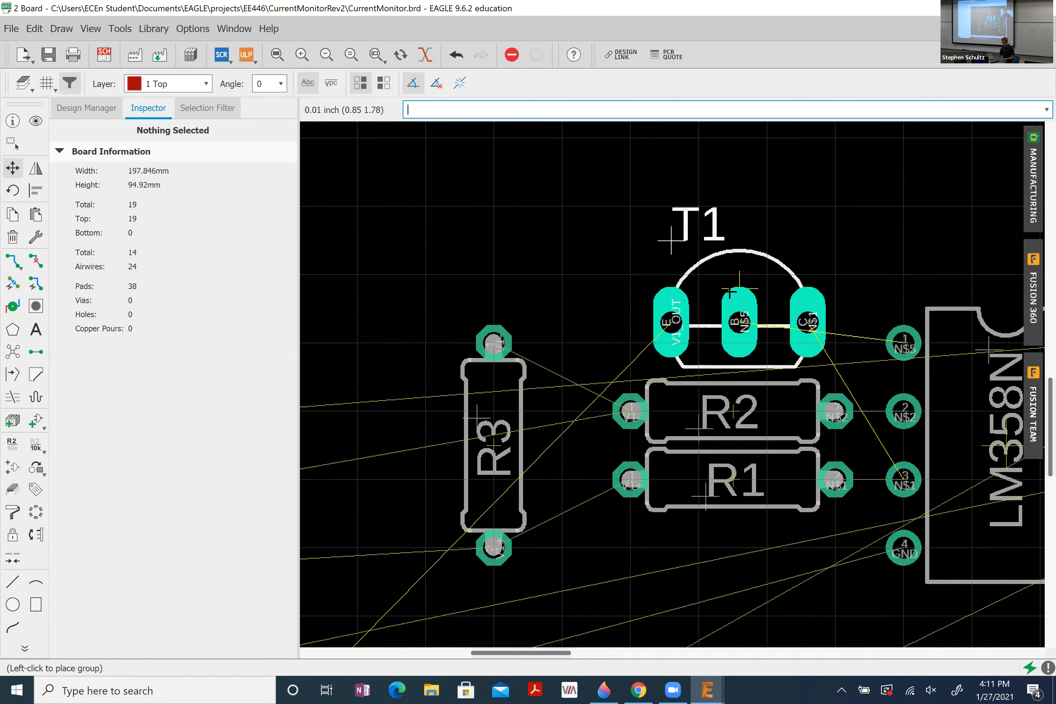
{"action": "left_click", "coordinate": [722, 297]}
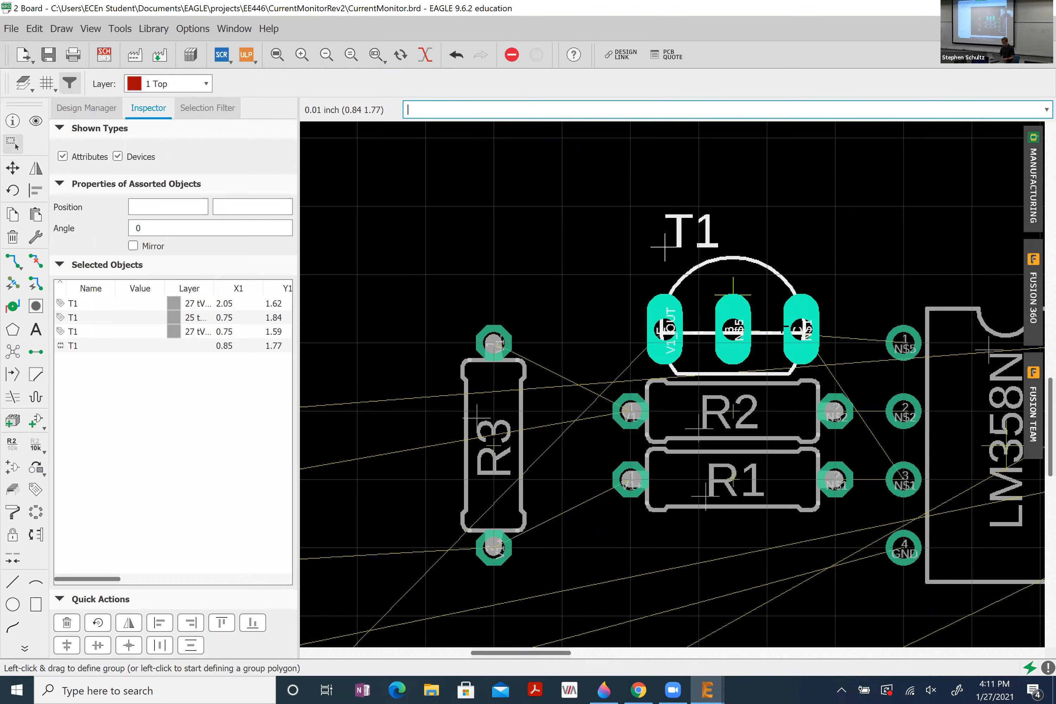
{"action": "key", "text": "Escape"}
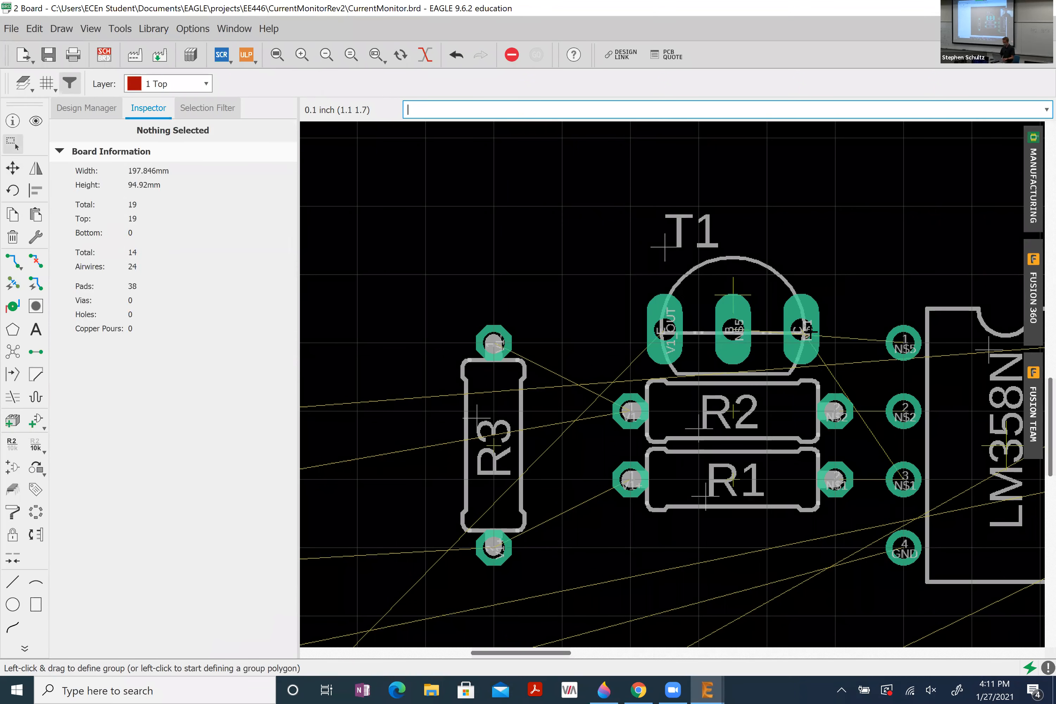
{"action": "left_click", "coordinate": [667, 246]}
{"action": "key", "text": "Delete"}
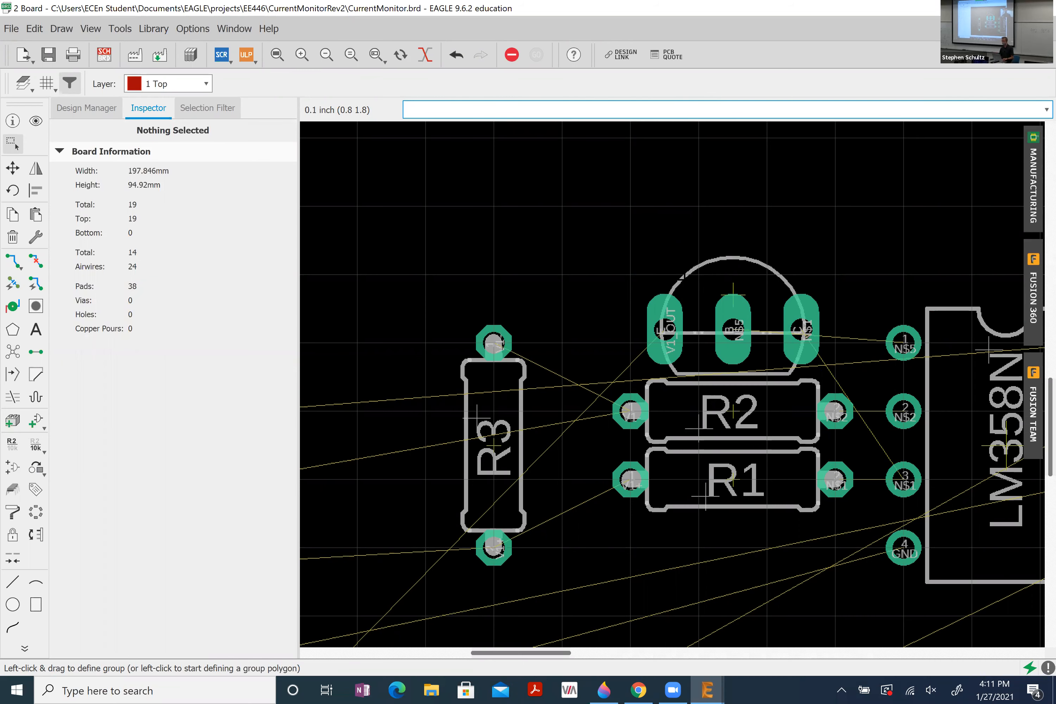
- Rotate R4 to 90 degrees and place it at (0.6, 1.55), between R3 and the R1/R2 pair
{"action": "scroll", "coordinate": [677, 283], "scroll_direction": "down", "scroll_amount": 3}
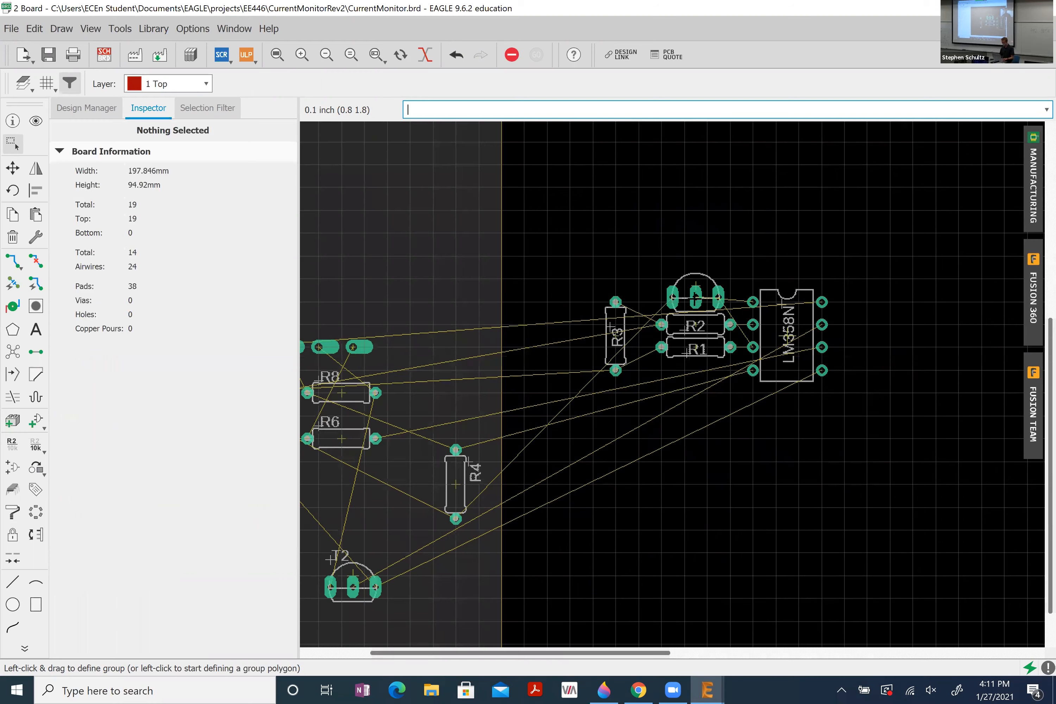
{"action": "left_click", "coordinate": [455, 484]}
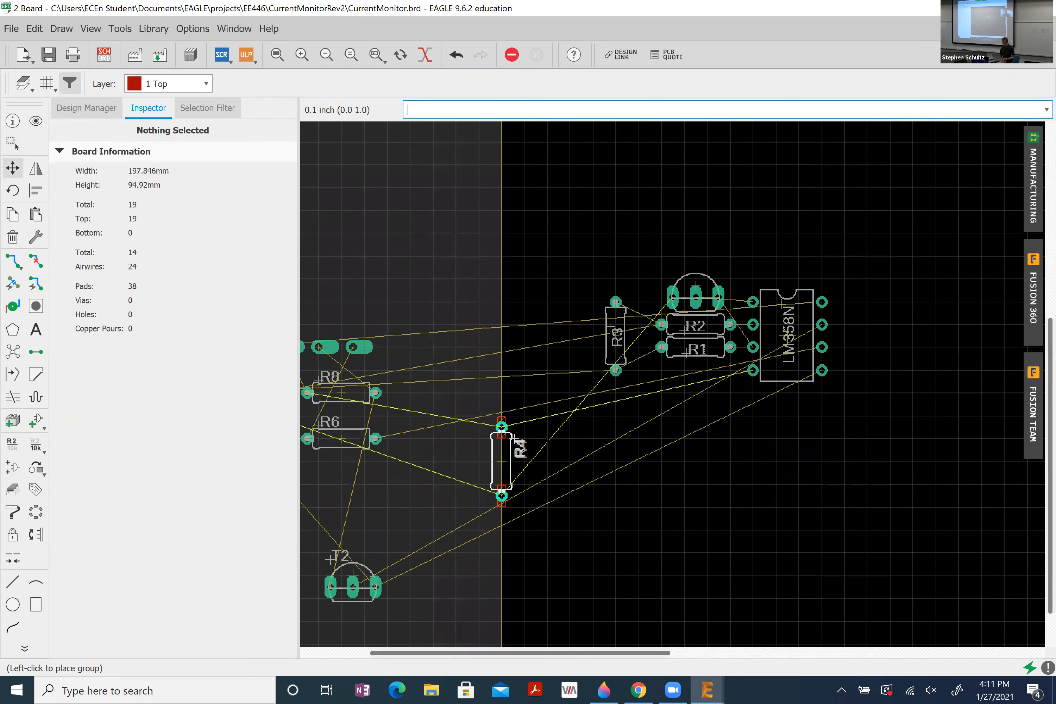
{"action": "right_click", "coordinate": [547, 416]}
{"action": "right_click", "coordinate": [547, 416]}
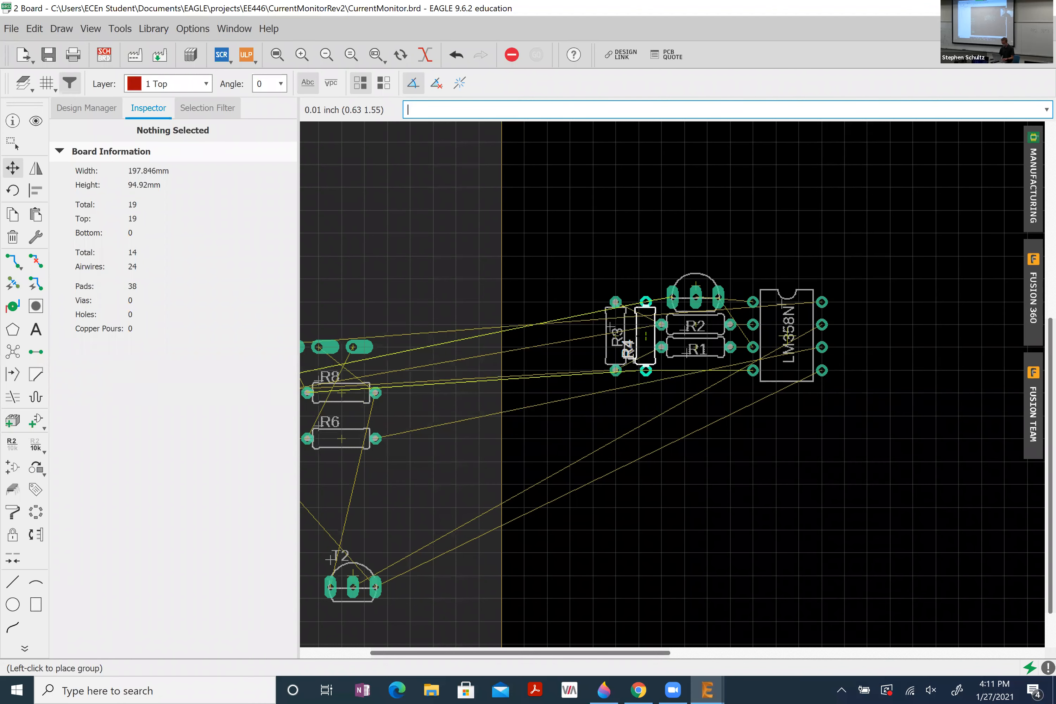
{"action": "left_click", "coordinate": [638, 336], "text": "alt"}
{"action": "key", "text": "Escape"}
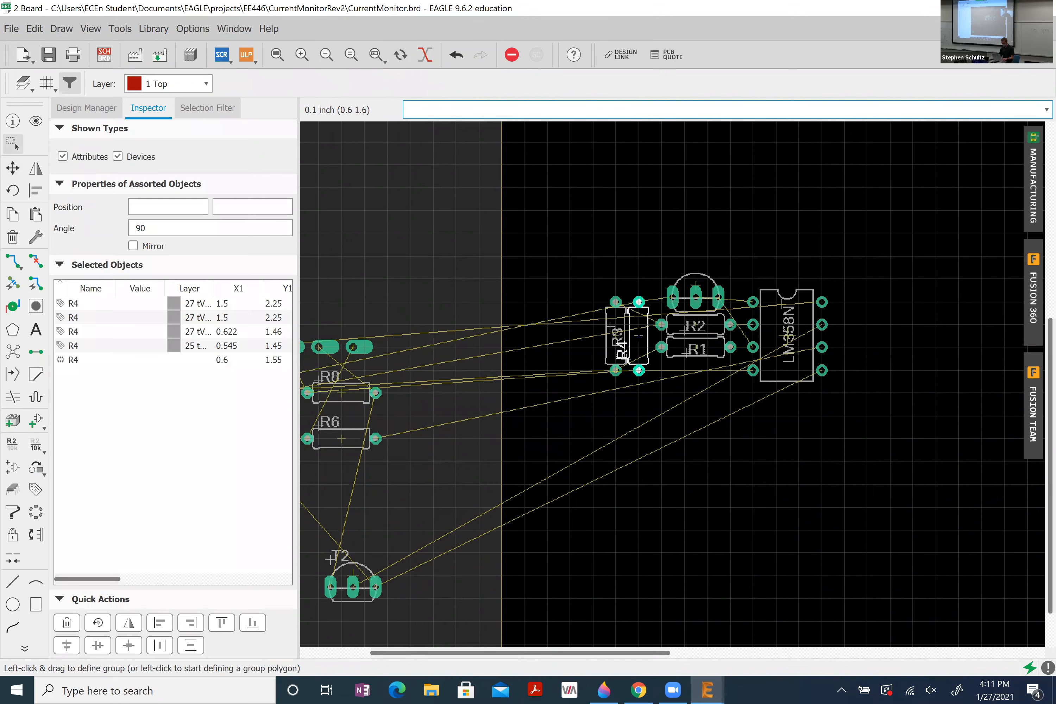
- Move the R4 name text inside the resistor's outline
{"action": "scroll", "coordinate": [639, 333], "scroll_direction": "up", "scroll_amount": 7}
{"action": "left_click_drag", "start_coordinate": [570, 466], "coordinate": [653, 392]}
{"action": "left_click", "coordinate": [653, 392], "text": "alt"}
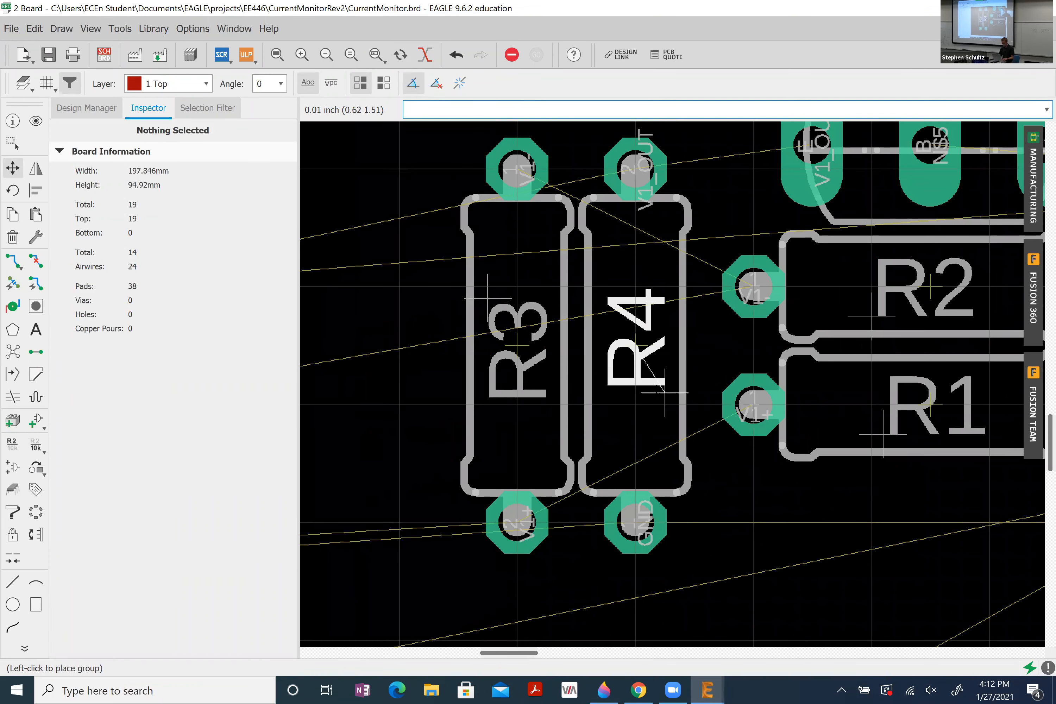
- Examine the second channel in the schematic, checking how R5, R6 and R7 connect to op-amp IC1B
{"action": "scroll", "coordinate": [537, 391], "scroll_direction": "down", "scroll_amount": 3}
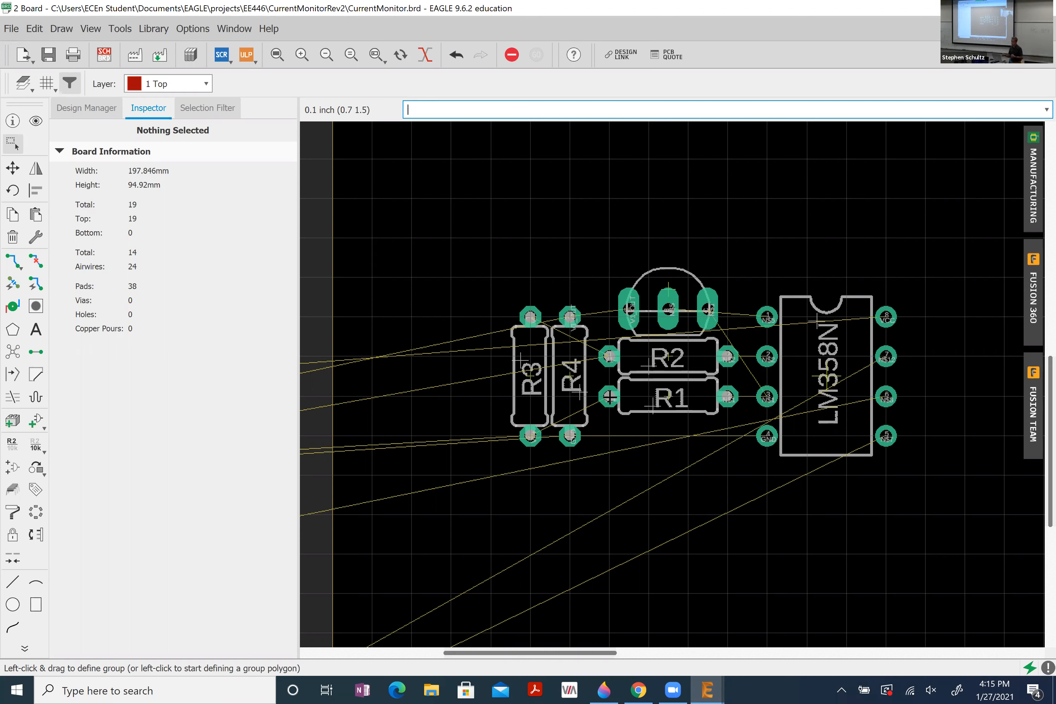
{"action": "scroll", "coordinate": [617, 482], "scroll_direction": "down", "scroll_amount": 3}
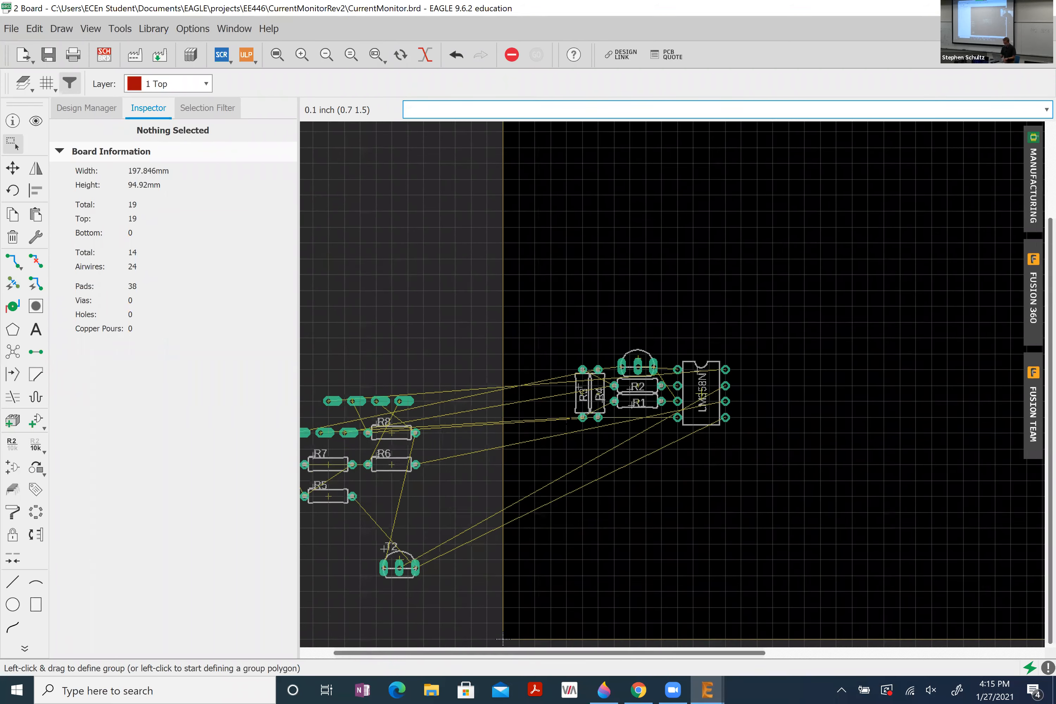
{"action": "scroll", "coordinate": [615, 401], "scroll_direction": "down", "scroll_amount": 2}
{"action": "key", "text": "alt+Tab"}
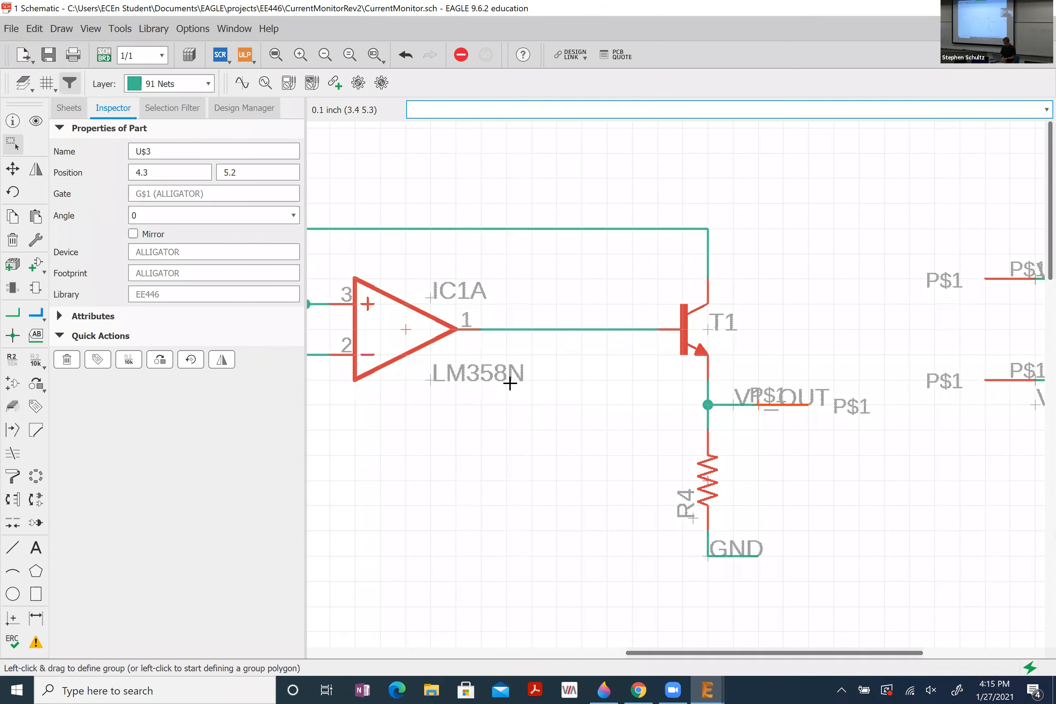
{"action": "scroll", "coordinate": [510, 384], "scroll_direction": "down", "scroll_amount": 5}
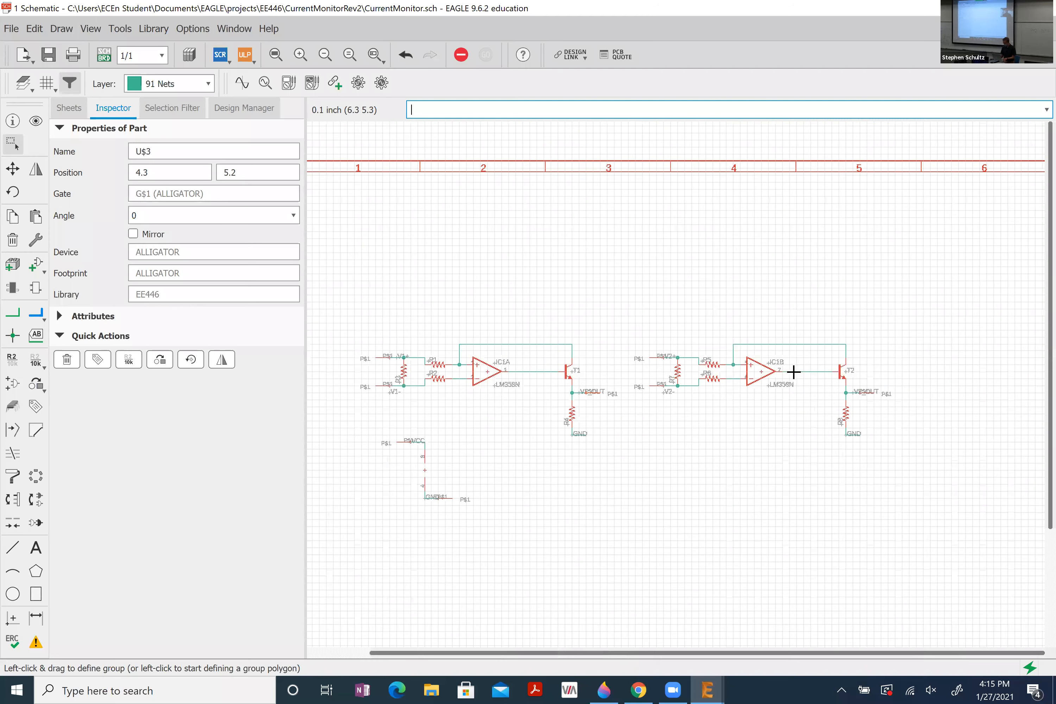
{"action": "scroll", "coordinate": [793, 372], "scroll_direction": "up", "scroll_amount": 5}
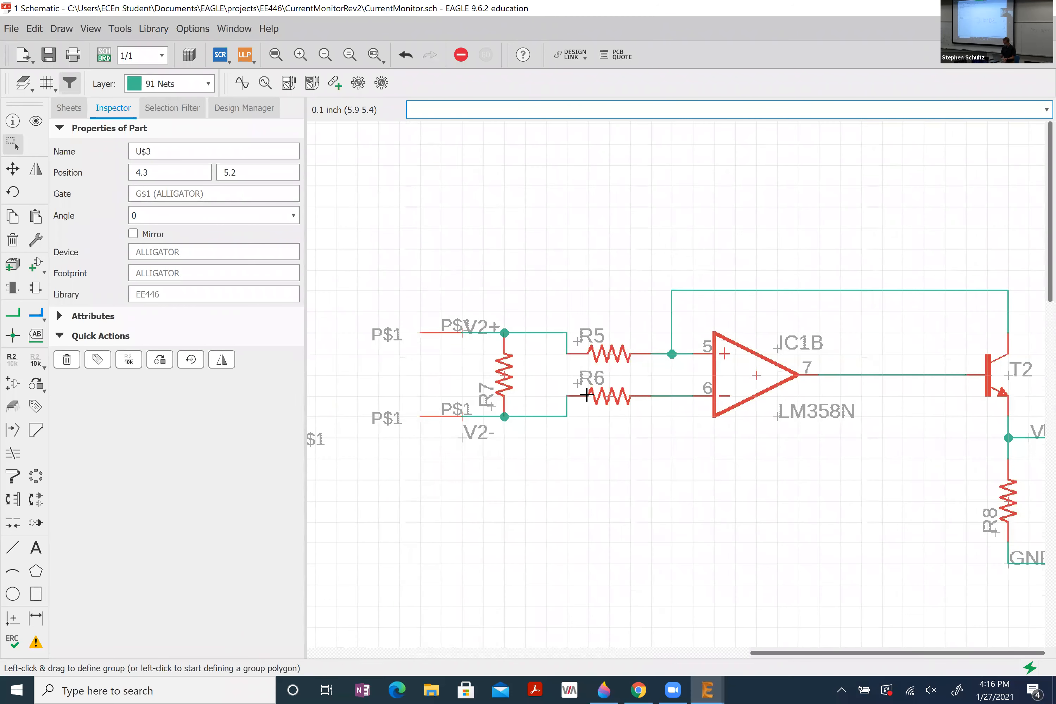
{"action": "key", "text": "alt"}
{"action": "key", "text": "alt+2"}
- Place R5 at about (1.65, 1.4), right of the LM358N and level with pin 5, and move its name text inside the outline
{"action": "scroll", "coordinate": [422, 470], "scroll_direction": "up", "scroll_amount": 2}
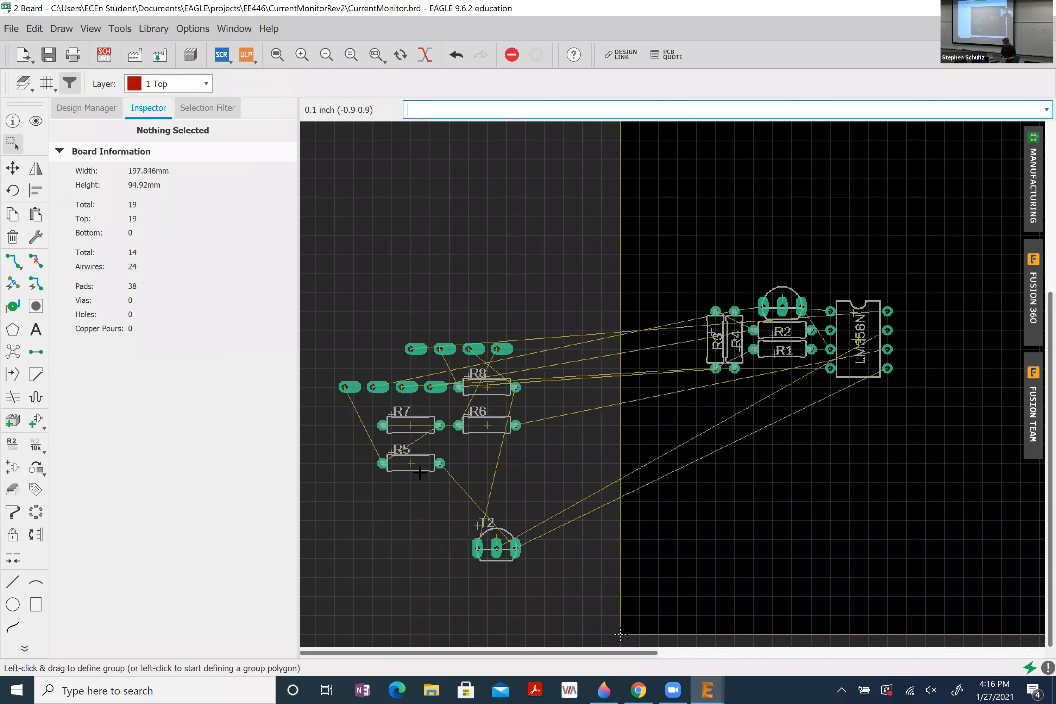
{"action": "left_click_drag", "start_coordinate": [423, 464], "coordinate": [932, 370]}
{"action": "left_click", "coordinate": [934, 367], "text": "alt"}
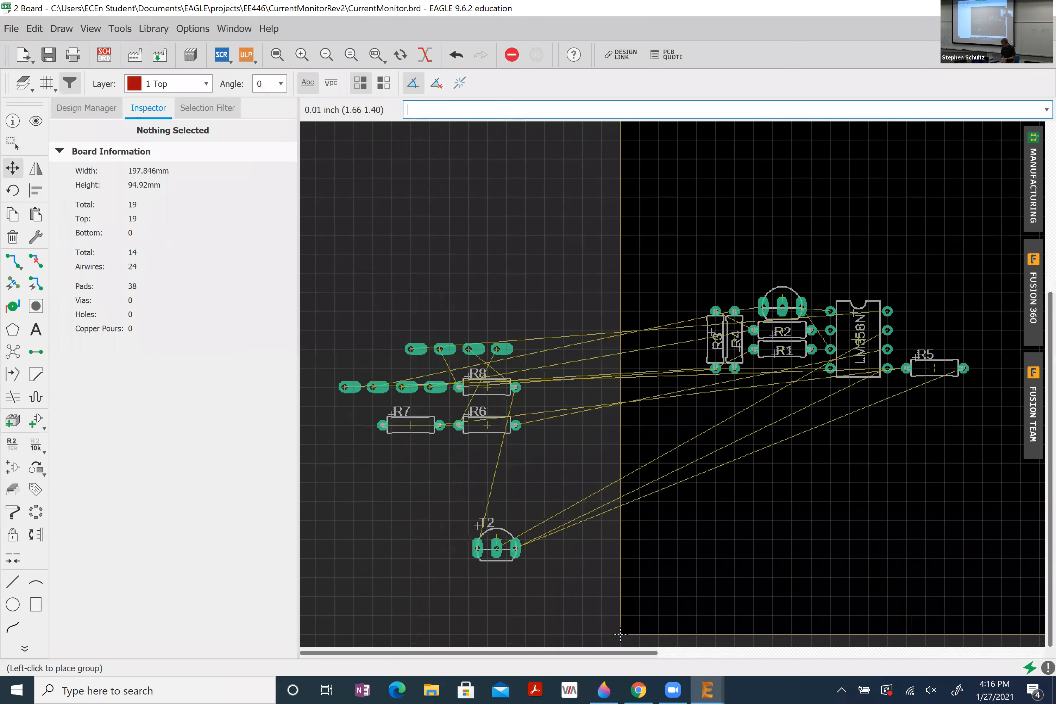
{"action": "type", "text": "``"}
{"action": "scroll", "coordinate": [934, 359], "scroll_direction": "up", "scroll_amount": 5}
{"action": "key", "text": "Escape"}
{"action": "key", "text": "Escape"}
{"action": "left_click_drag", "start_coordinate": [904, 345], "coordinate": [934, 369], "text": "alt"}
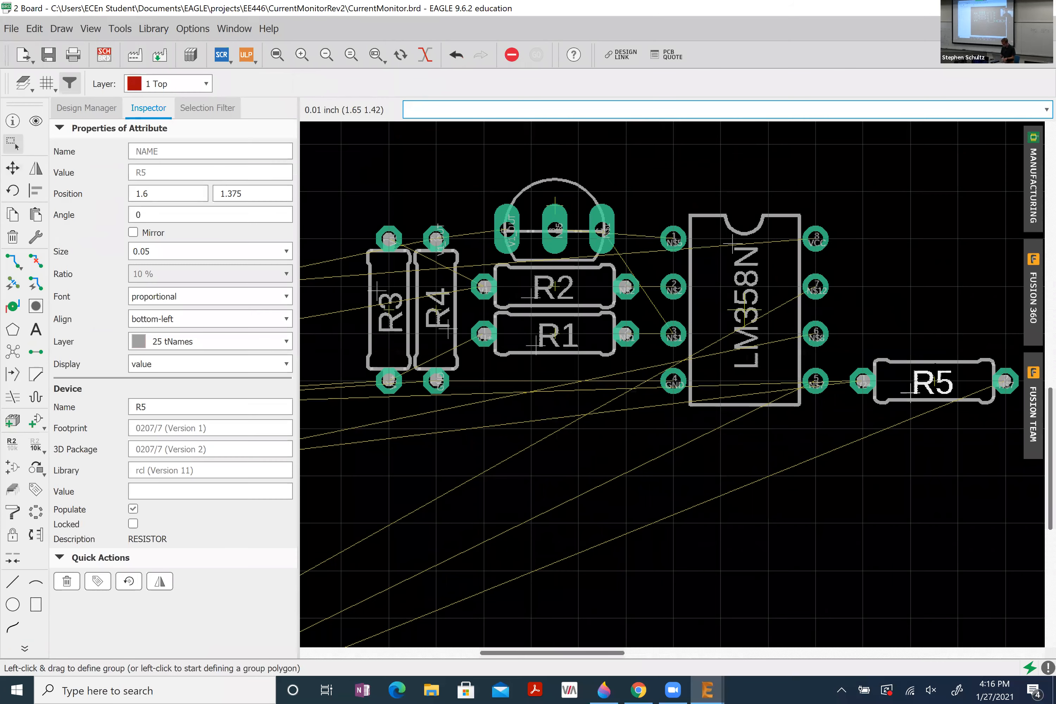
- Rotate R6 to 180 degrees and place it directly above R5 at (1.65, 1.5), level with LM358N pin 6
{"action": "scroll", "coordinate": [934, 369], "scroll_direction": "down", "scroll_amount": 5}
{"action": "left_click_drag", "start_coordinate": [486, 430], "coordinate": [905, 430]}
{"action": "right_click", "coordinate": [905, 430]}
{"action": "right_click", "coordinate": [905, 430]}
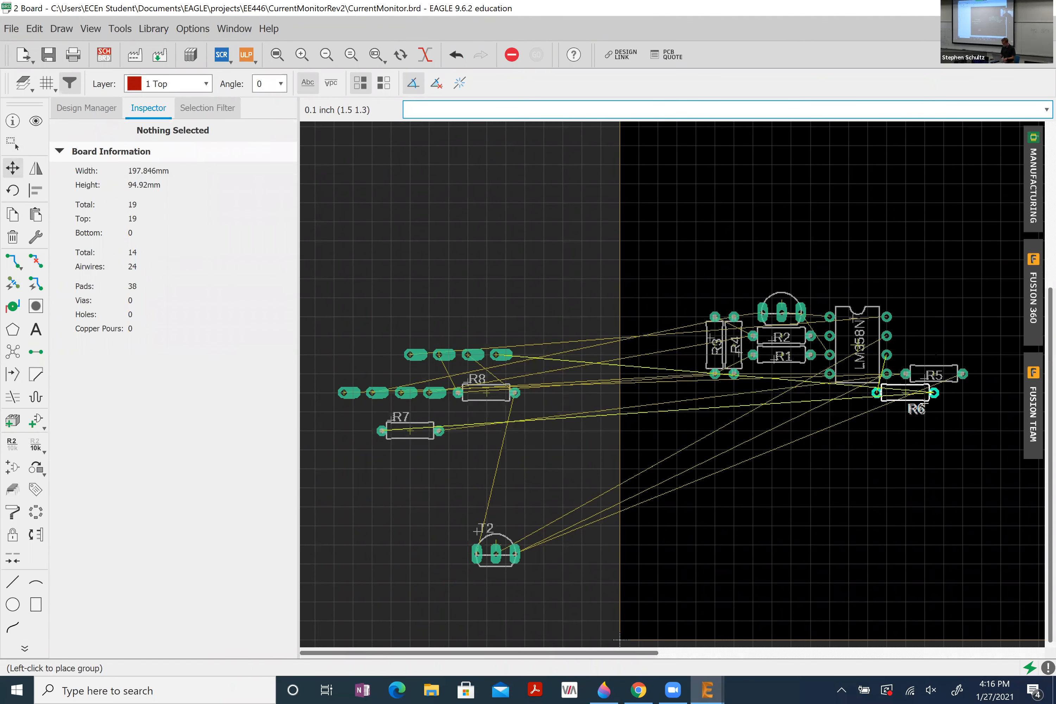
{"action": "left_click", "coordinate": [936, 355]}
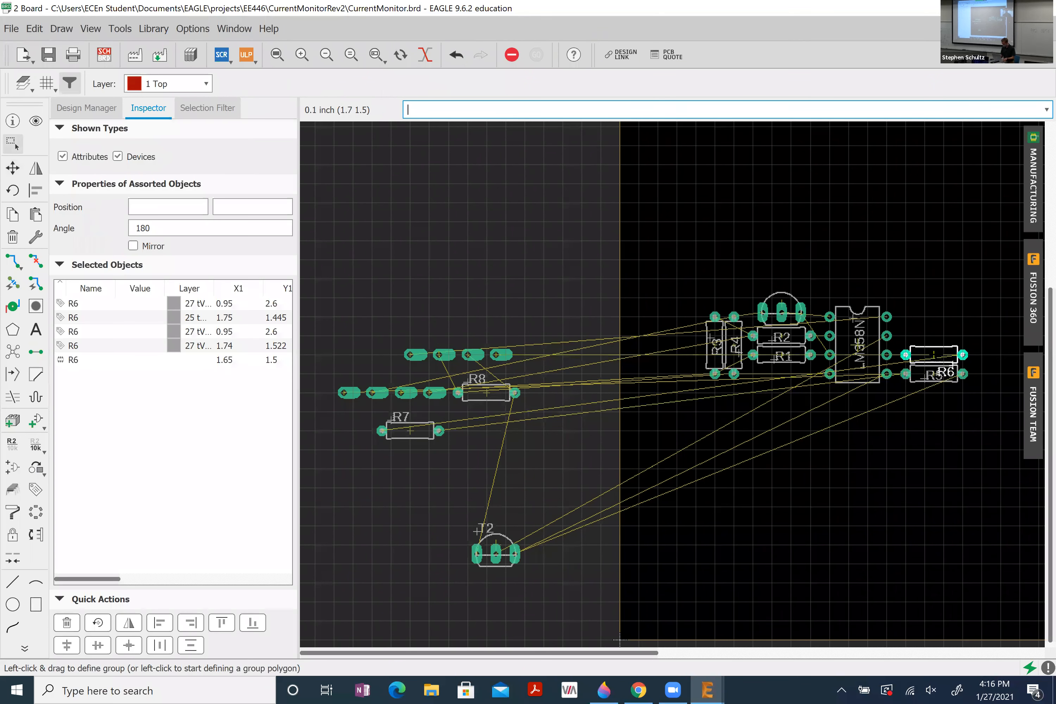
- Move the R6 name text inside the resistor's outline
{"action": "scroll", "coordinate": [935, 354], "scroll_direction": "up", "scroll_amount": 5}
{"action": "left_click", "coordinate": [1008, 403]}
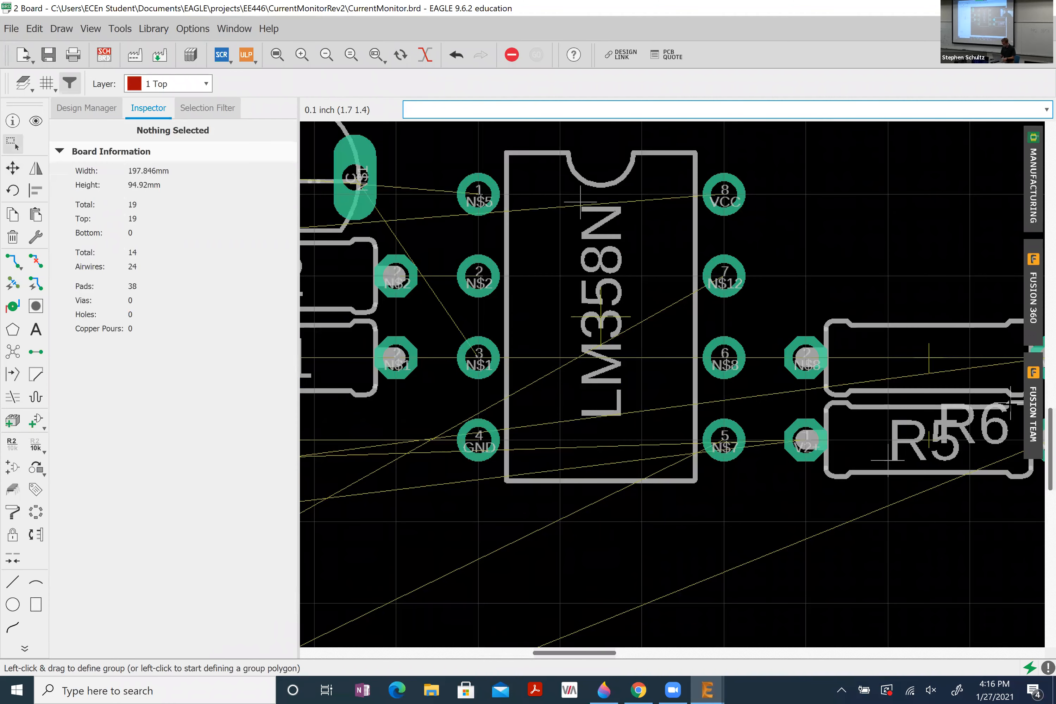
{"action": "left_click_drag", "start_coordinate": [1011, 404], "coordinate": [985, 373], "text": "alt"}
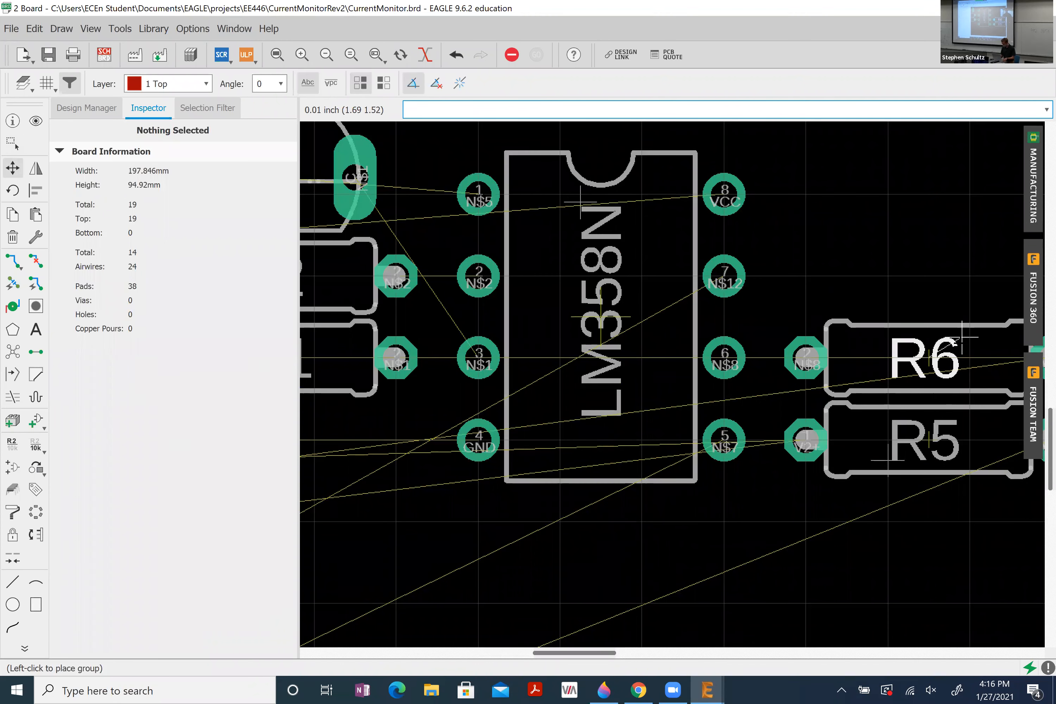
{"action": "left_click", "coordinate": [962, 336]}
- Recalculate the board's airwires with the Ratsnest command
{"action": "scroll", "coordinate": [909, 386], "scroll_direction": "down", "scroll_amount": 2}
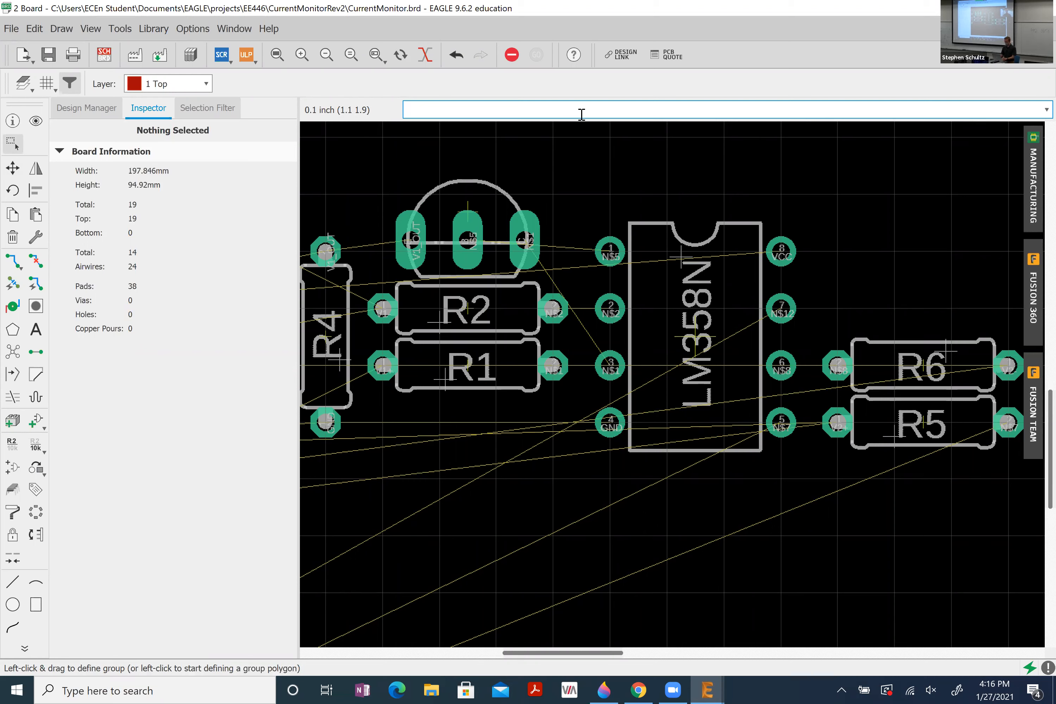
{"action": "type", "text": "rat"}
{"action": "key", "text": "Return"}
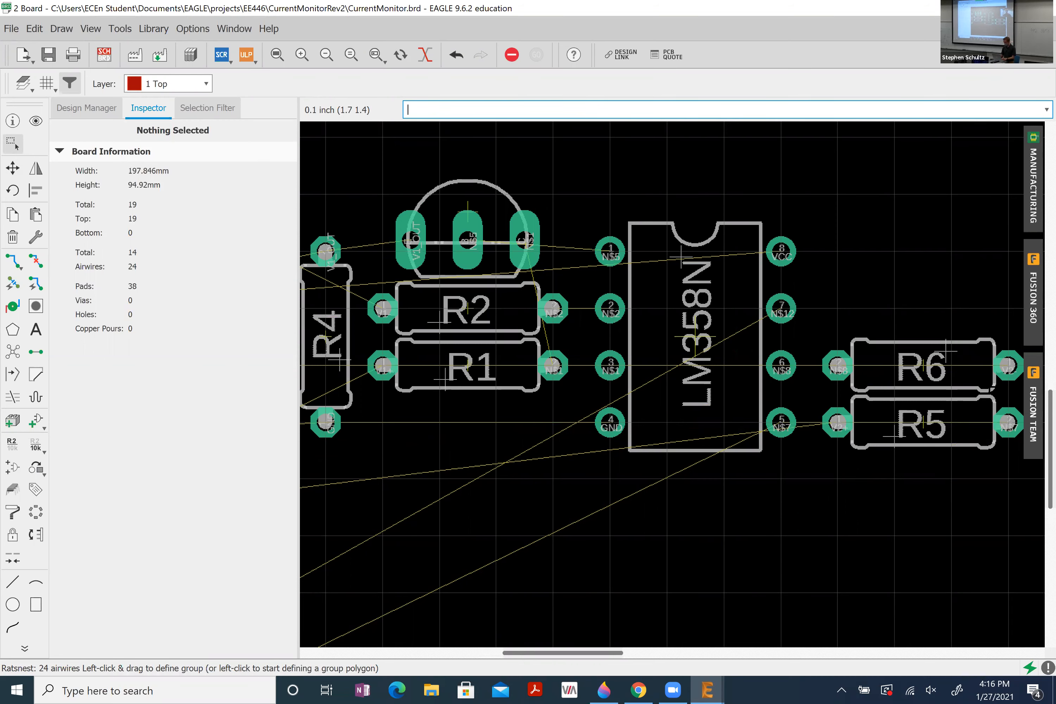
- Rotate R5 by 180 degrees and set it back directly below R6, with its N$7 pad facing LM358N pin 5
{"action": "scroll", "coordinate": [990, 384], "scroll_direction": "up", "scroll_amount": 2}
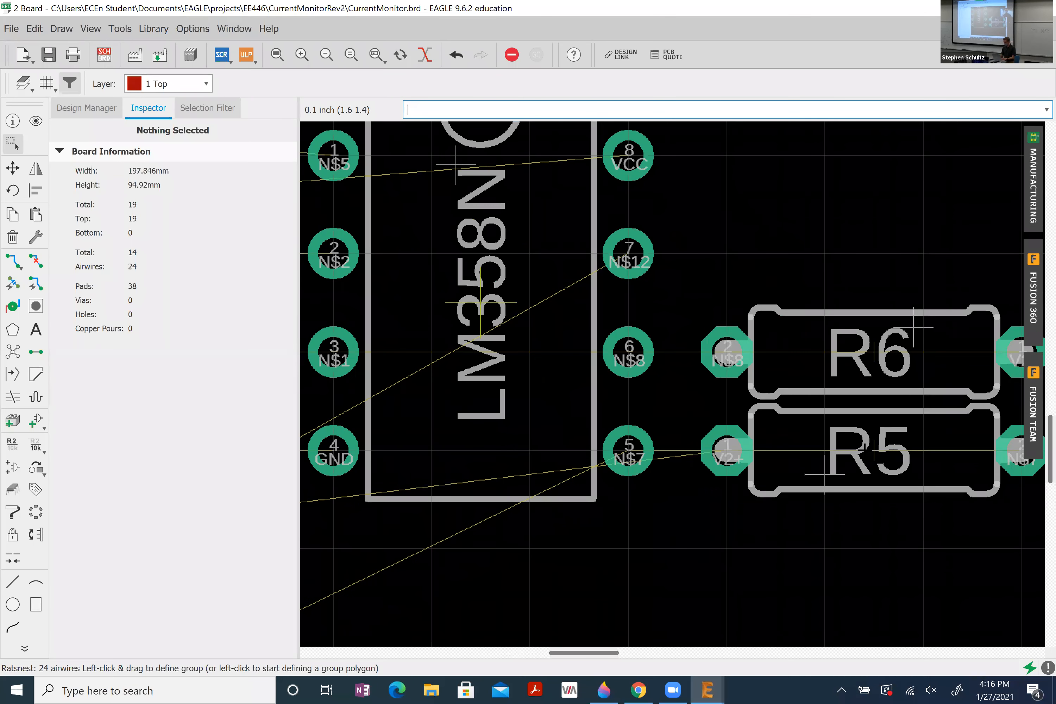
{"action": "left_click", "coordinate": [867, 449]}
{"action": "left_click_drag", "start_coordinate": [869, 450], "coordinate": [768, 547]}
{"action": "right_click", "coordinate": [731, 548]}
{"action": "right_click", "coordinate": [736, 548]}
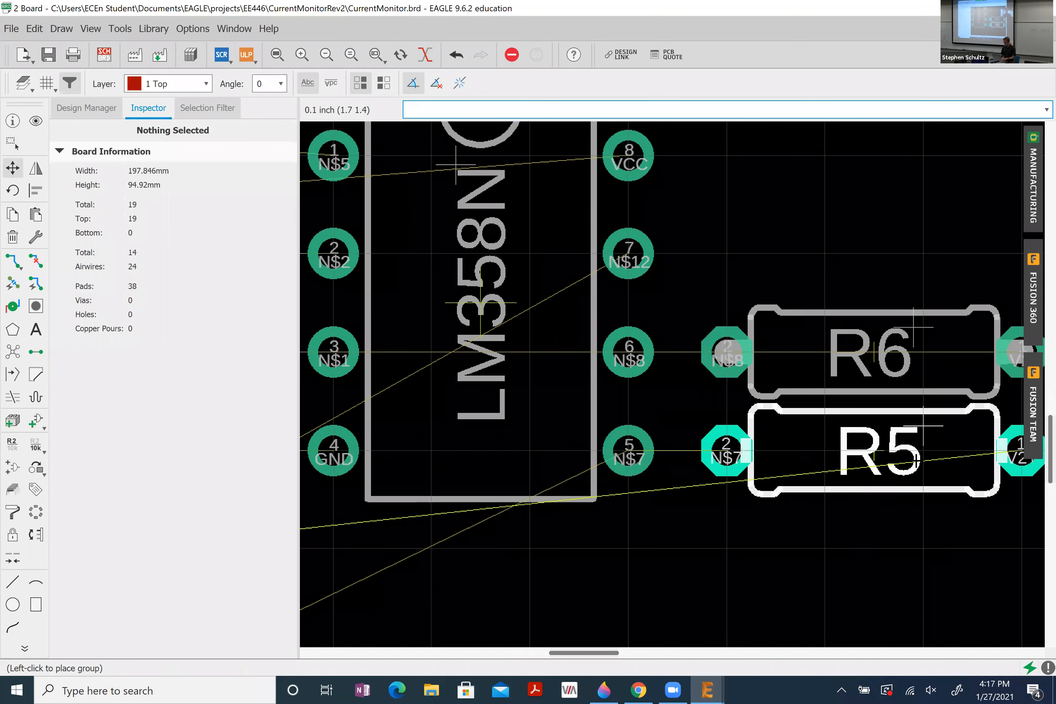
{"action": "left_click", "coordinate": [915, 460]}
{"action": "left_click", "coordinate": [875, 353]}
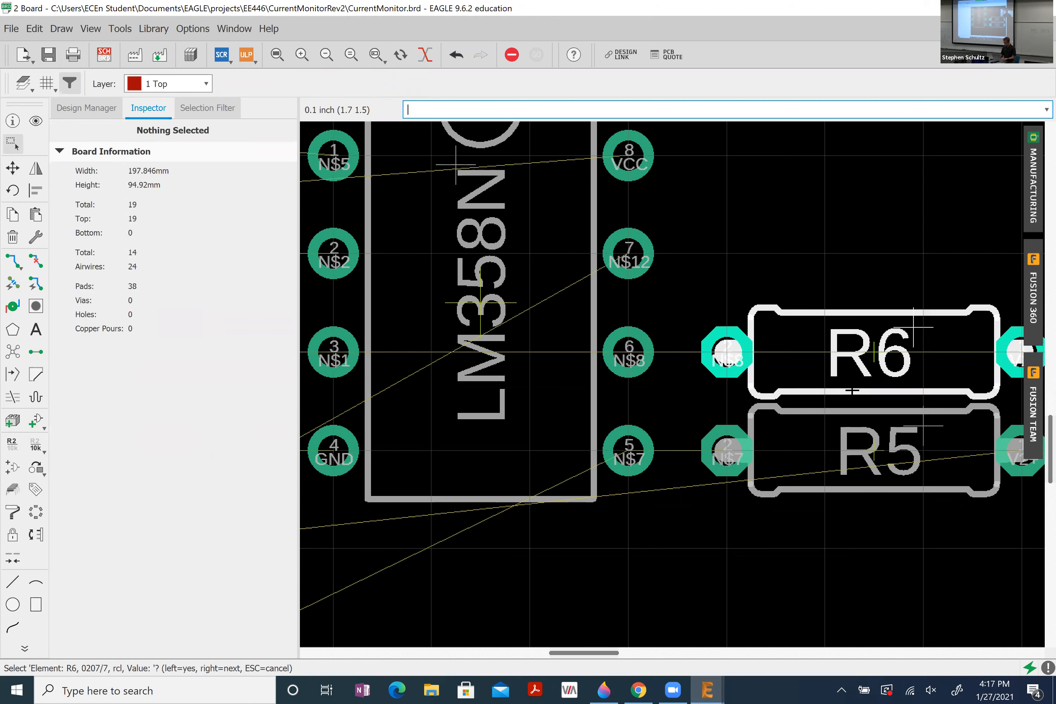
{"action": "left_click", "coordinate": [875, 354]}
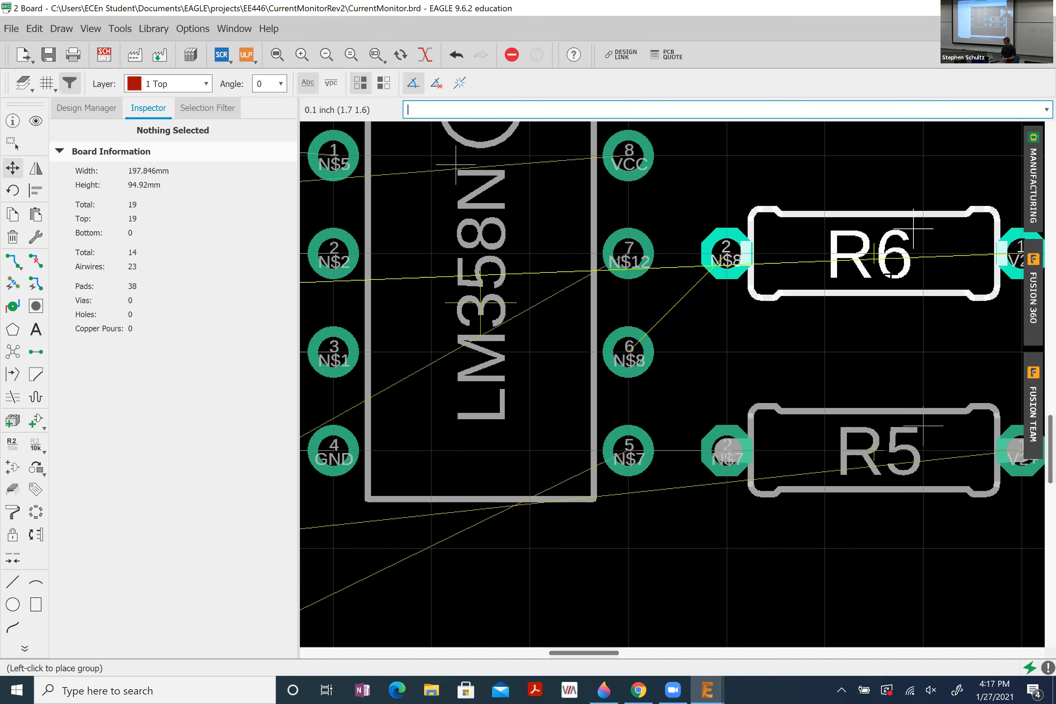
{"action": "left_click", "coordinate": [913, 326]}
{"action": "key", "text": "Escape"}
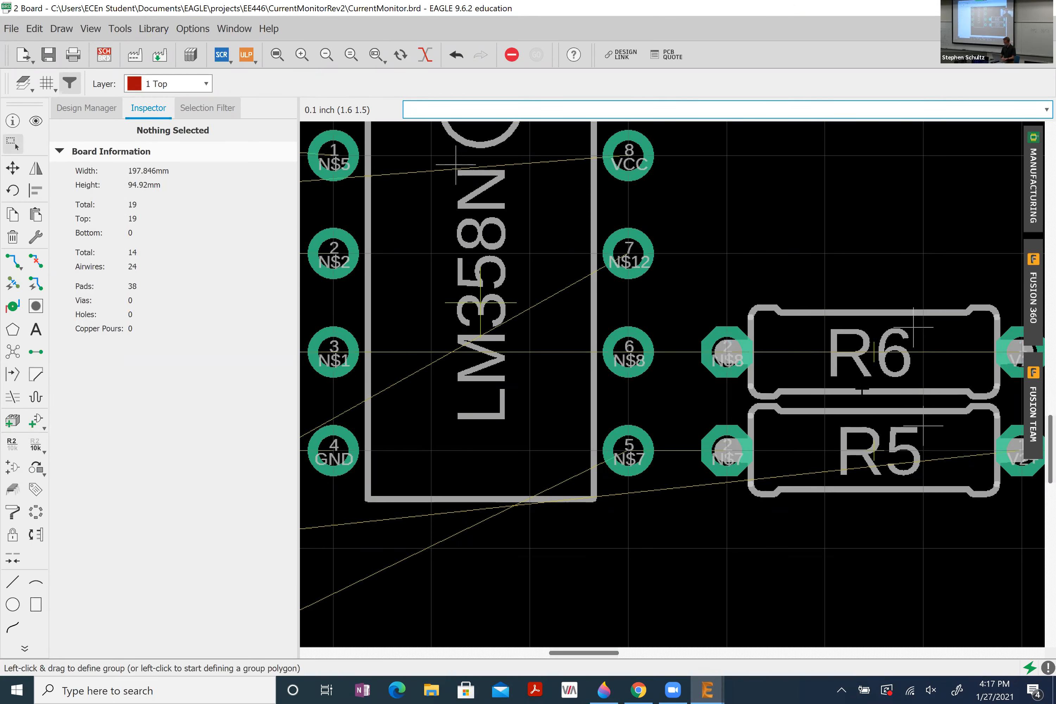
{"action": "scroll", "coordinate": [867, 391], "scroll_direction": "down", "scroll_amount": 3}
{"action": "scroll", "coordinate": [432, 307], "scroll_direction": "up", "scroll_amount": 3}
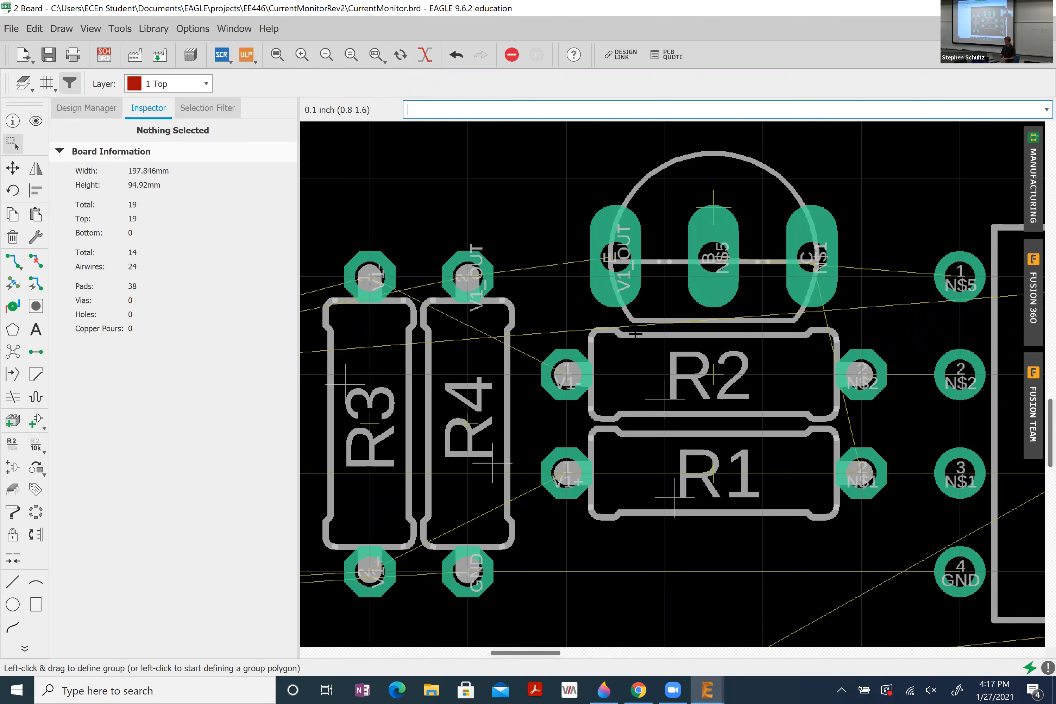
{"action": "scroll", "coordinate": [636, 335], "scroll_direction": "down", "scroll_amount": 4}
{"action": "scroll", "coordinate": [650, 342], "scroll_direction": "down", "scroll_amount": 1}
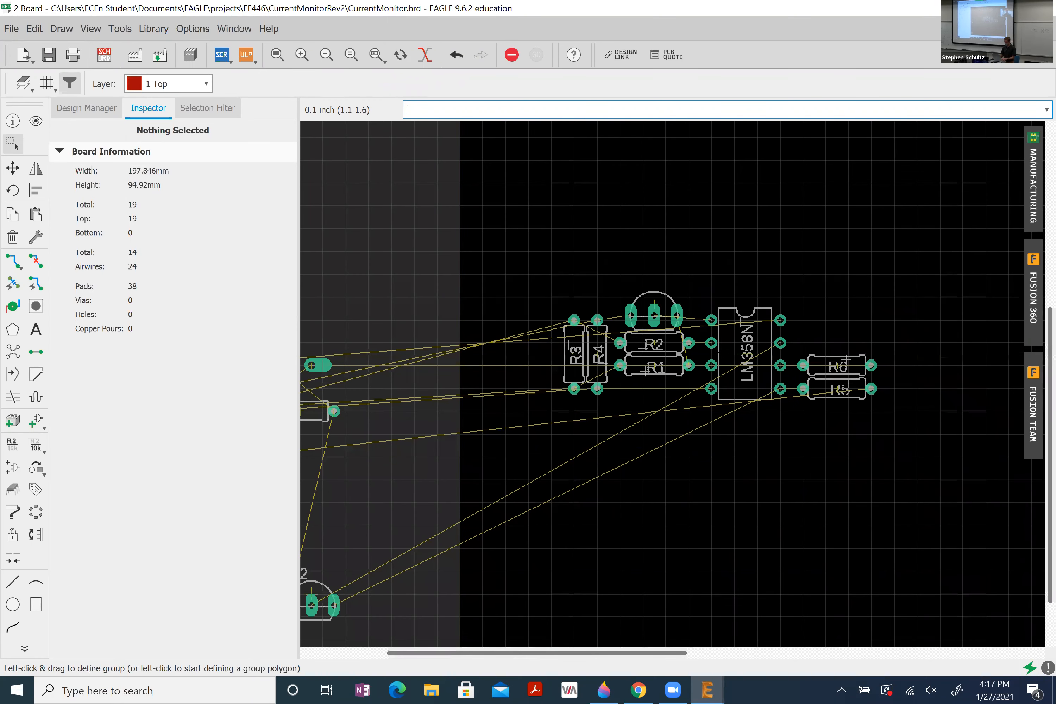
- Rotate T2 by 180 degrees and place it on the board directly below R5, centred at X 1.65 inch
{"action": "scroll", "coordinate": [713, 348], "scroll_direction": "down", "scroll_amount": 3}
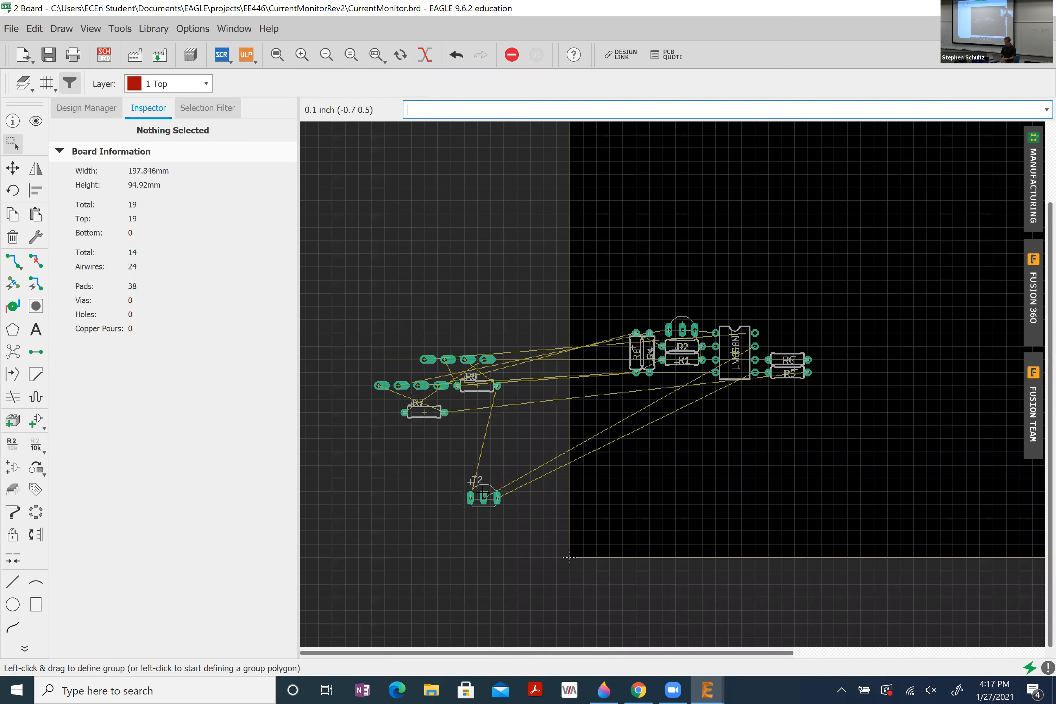
{"action": "left_click_drag", "start_coordinate": [483, 491], "coordinate": [781, 412]}
{"action": "right_click", "coordinate": [781, 412]}
{"action": "right_click", "coordinate": [800, 409]}
{"action": "left_click", "coordinate": [800, 410]}
- Rotate R7 to 270 degrees and place it at (2, 1.45), leaving a resistor-wide gap beside R5 and R6
{"action": "left_click_drag", "start_coordinate": [426, 411], "coordinate": [817, 453]}
{"action": "left_click_drag", "start_coordinate": [768, 425], "coordinate": [833, 425]}
{"action": "right_click", "coordinate": [831, 428]}
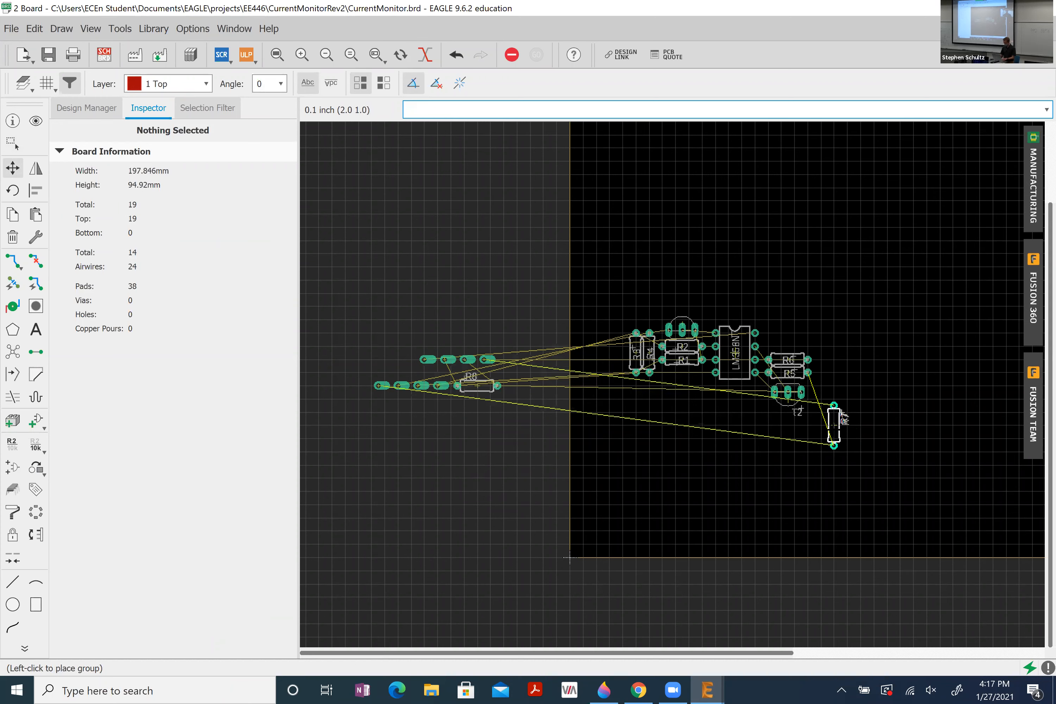
{"action": "left_click", "coordinate": [828, 351]}
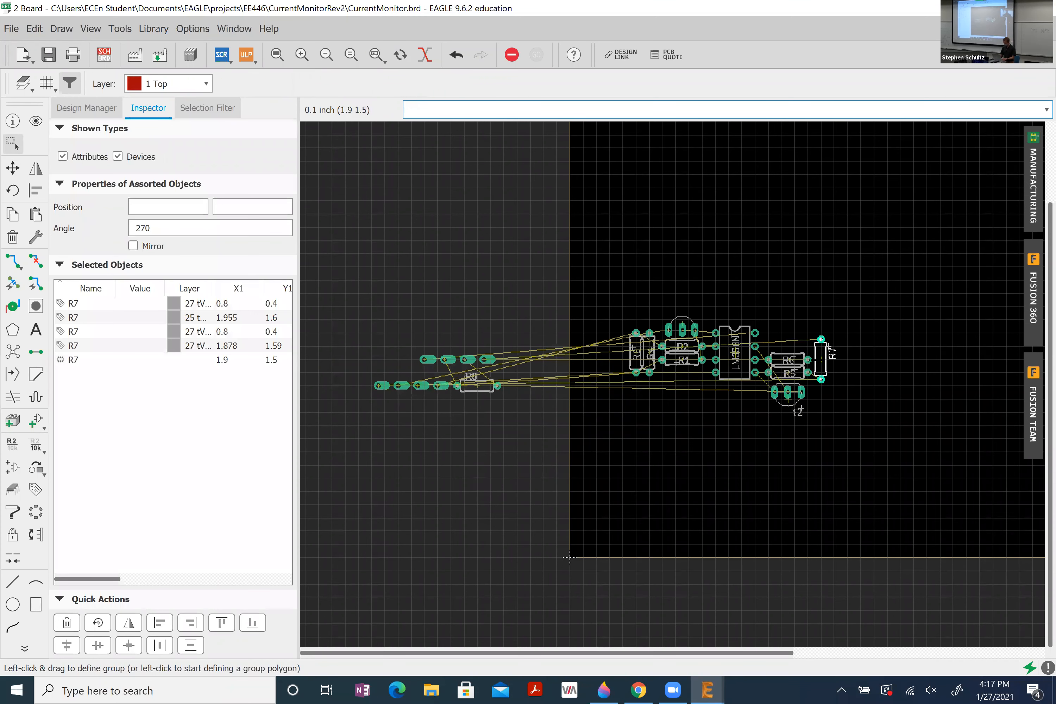
{"action": "scroll", "coordinate": [820, 361], "scroll_direction": "up", "scroll_amount": 3}
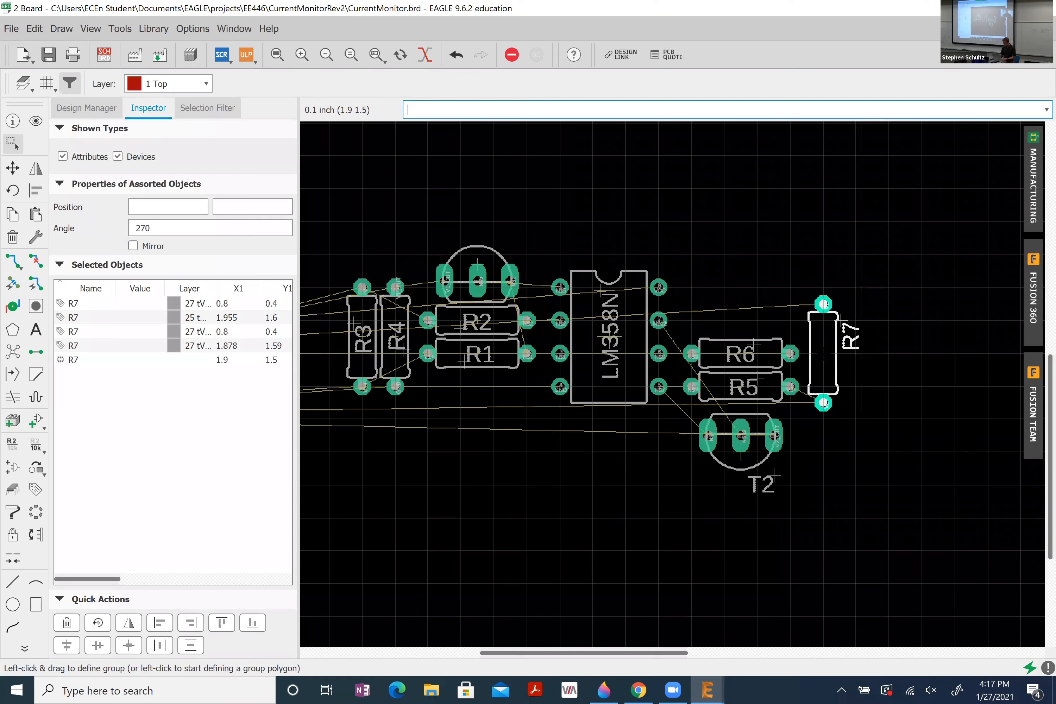
{"action": "left_click_drag", "start_coordinate": [822, 353], "coordinate": [849, 378], "text": "alt"}
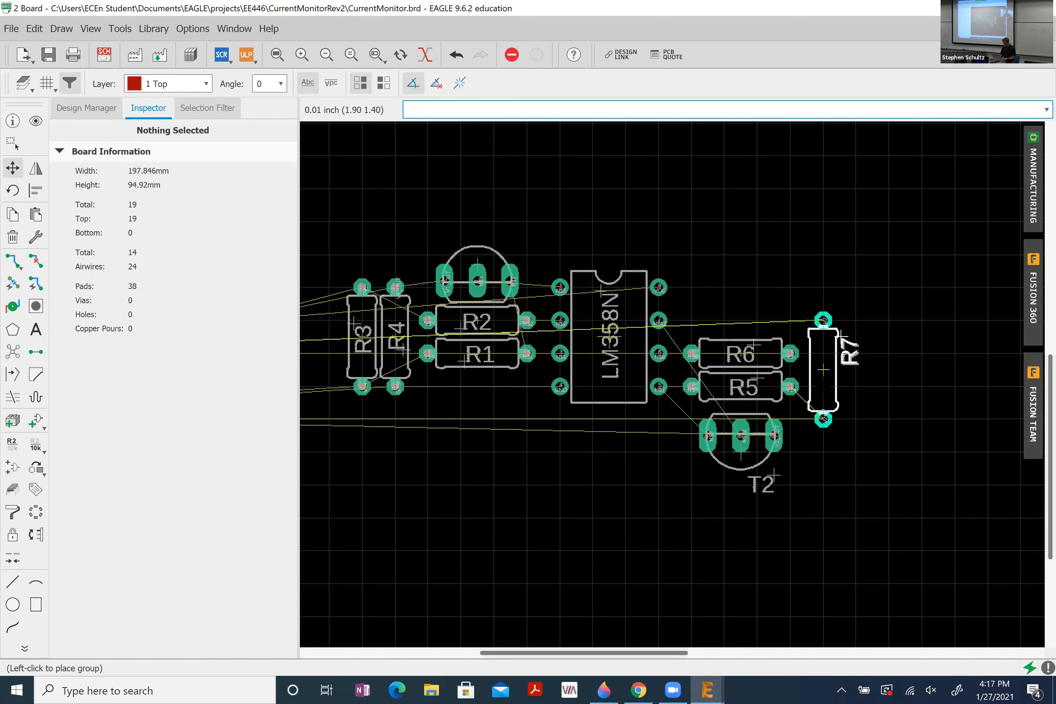
{"action": "left_click", "coordinate": [856, 370]}
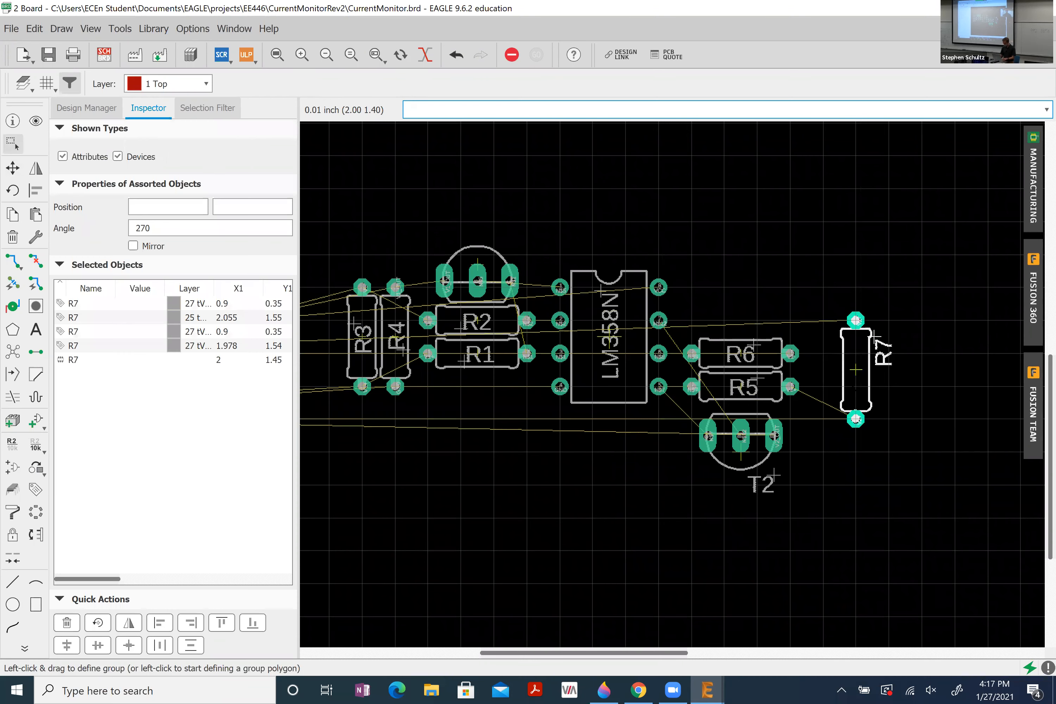
{"action": "scroll", "coordinate": [843, 403], "scroll_direction": "up", "scroll_amount": 1}
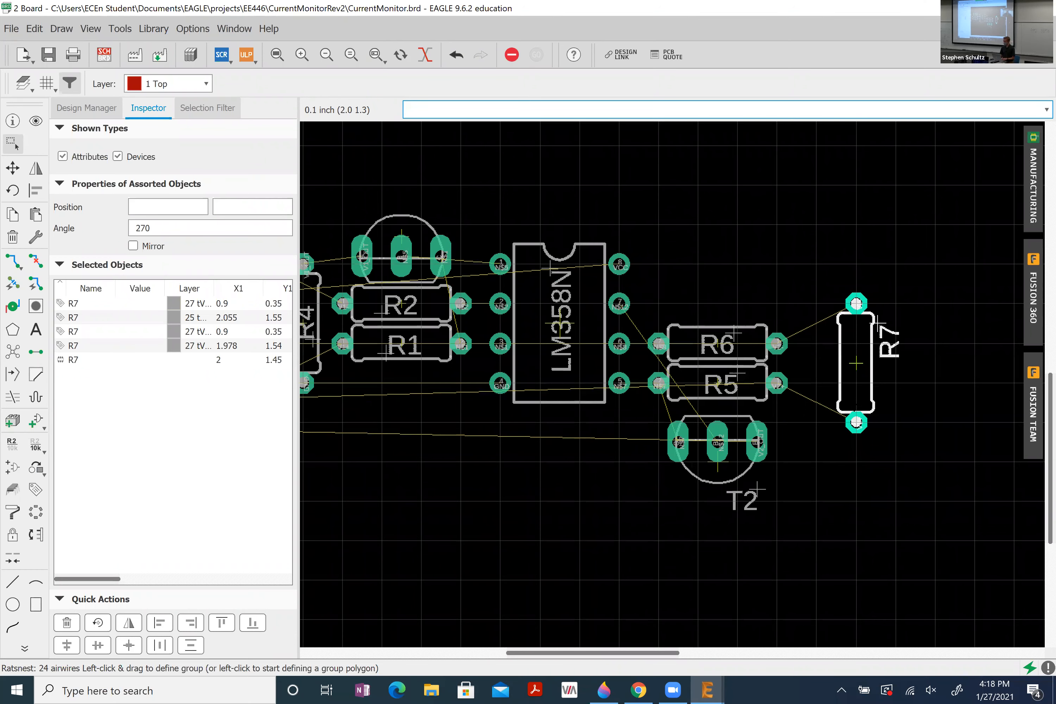
- Examine the LM358N, R5–R8 and transistor connections of both channels in the schematic, and return to the board
{"action": "left_click", "coordinate": [104, 55]}
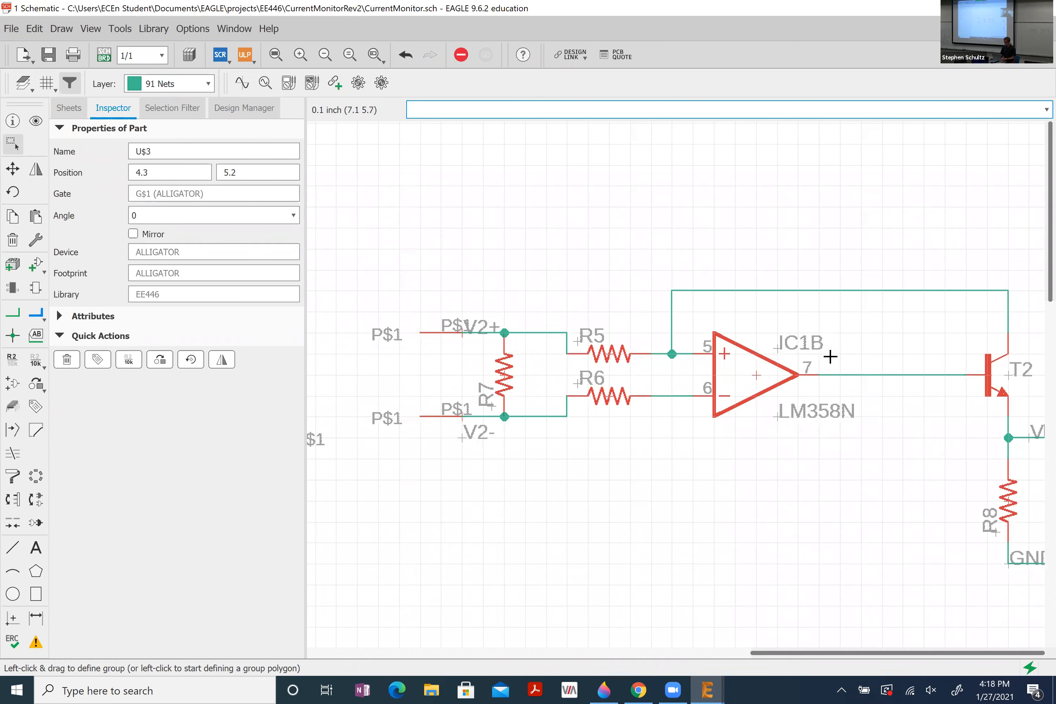
{"action": "scroll", "coordinate": [804, 350], "scroll_direction": "down", "scroll_amount": 3}
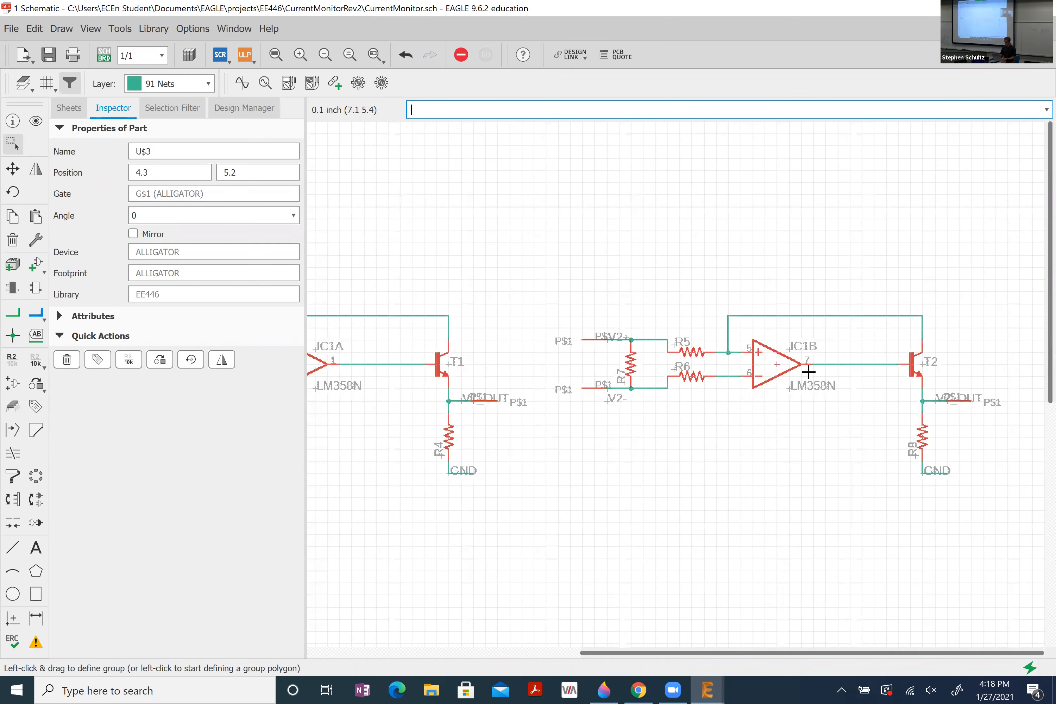
{"action": "scroll", "coordinate": [559, 373], "scroll_direction": "down", "scroll_amount": 1}
{"action": "scroll", "coordinate": [506, 363], "scroll_direction": "up", "scroll_amount": 3}
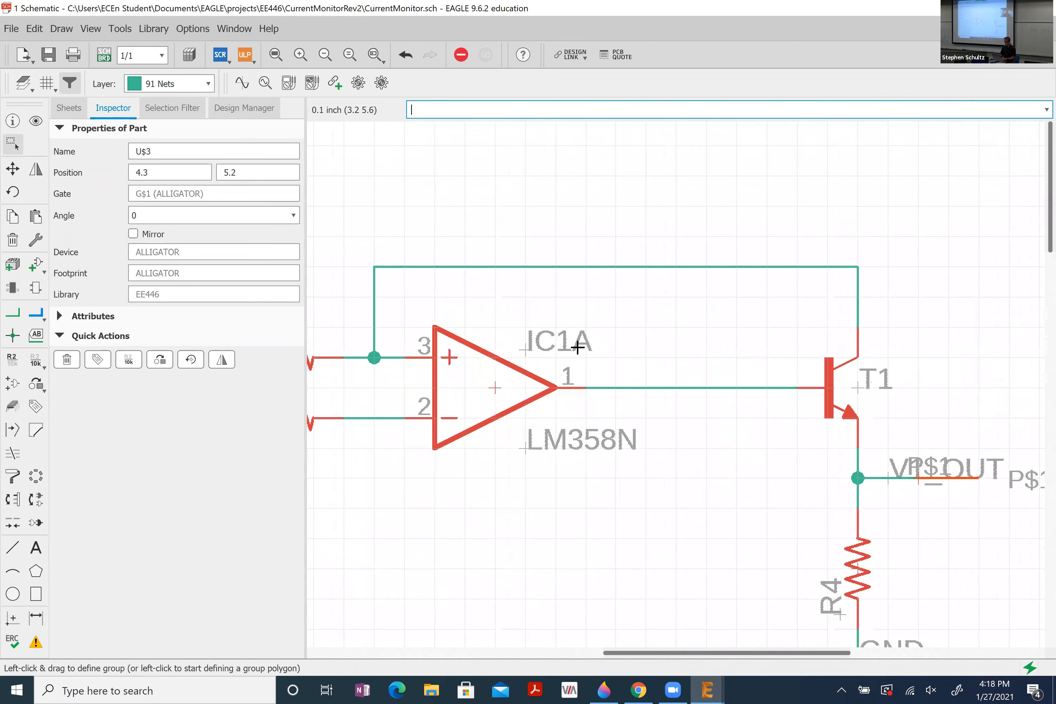
{"action": "scroll", "coordinate": [578, 348], "scroll_direction": "down", "scroll_amount": 8}
{"action": "scroll", "coordinate": [848, 352], "scroll_direction": "up", "scroll_amount": 4}
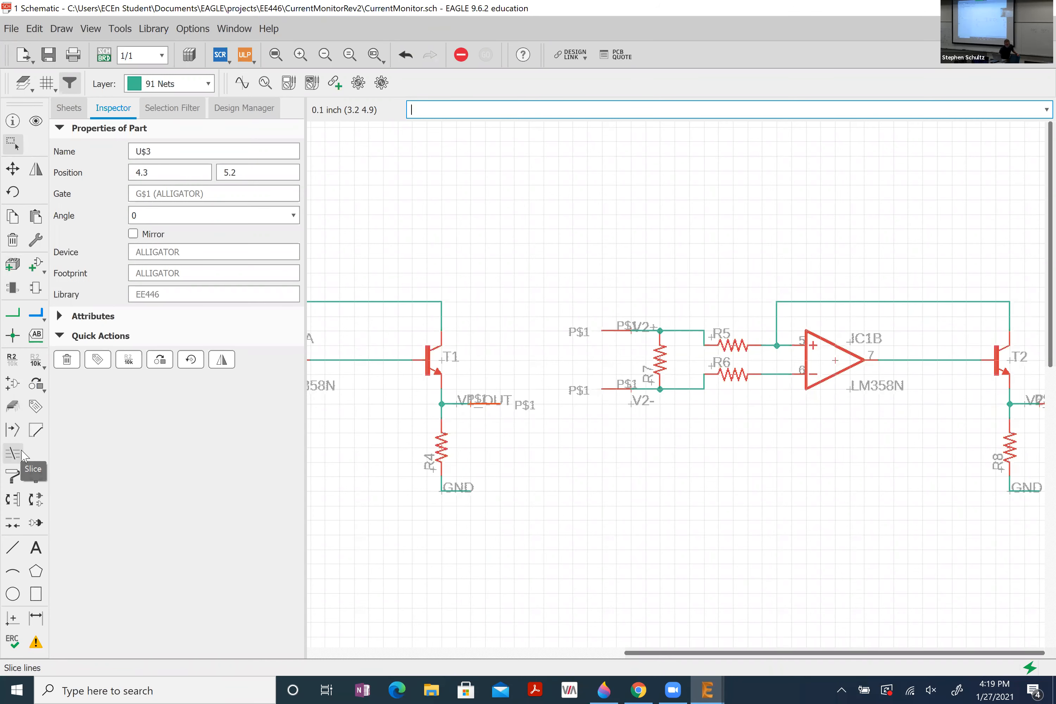
{"action": "left_click", "coordinate": [103, 52]}
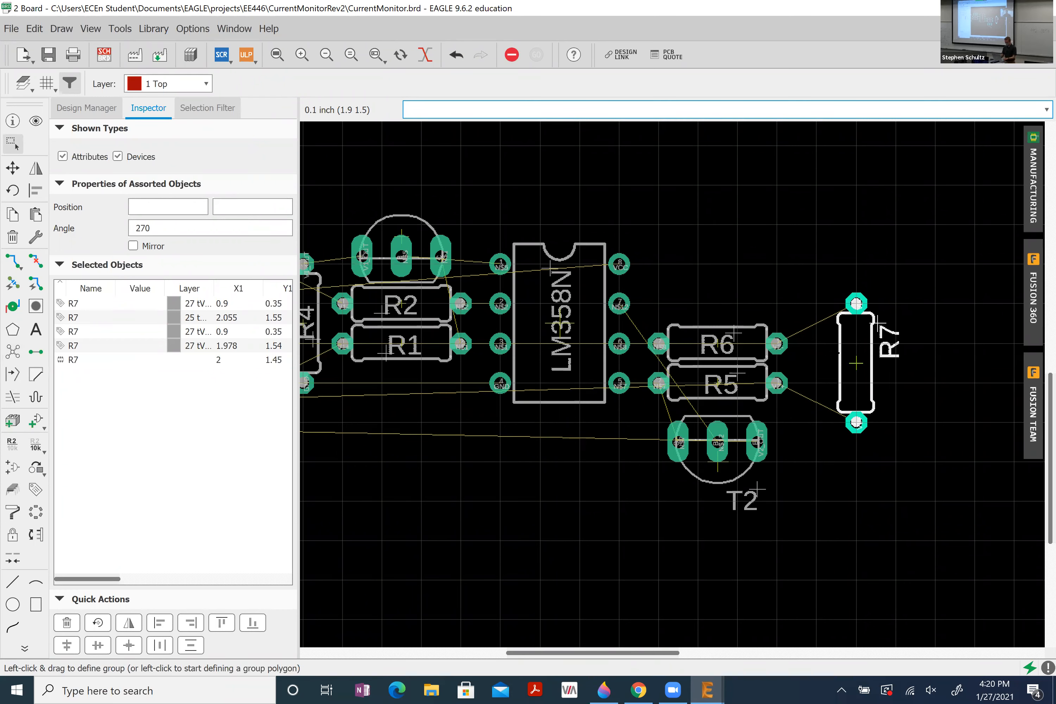
- Undo the last airwire update and run Ratsnest again
{"action": "key", "text": "ctrl+z"}
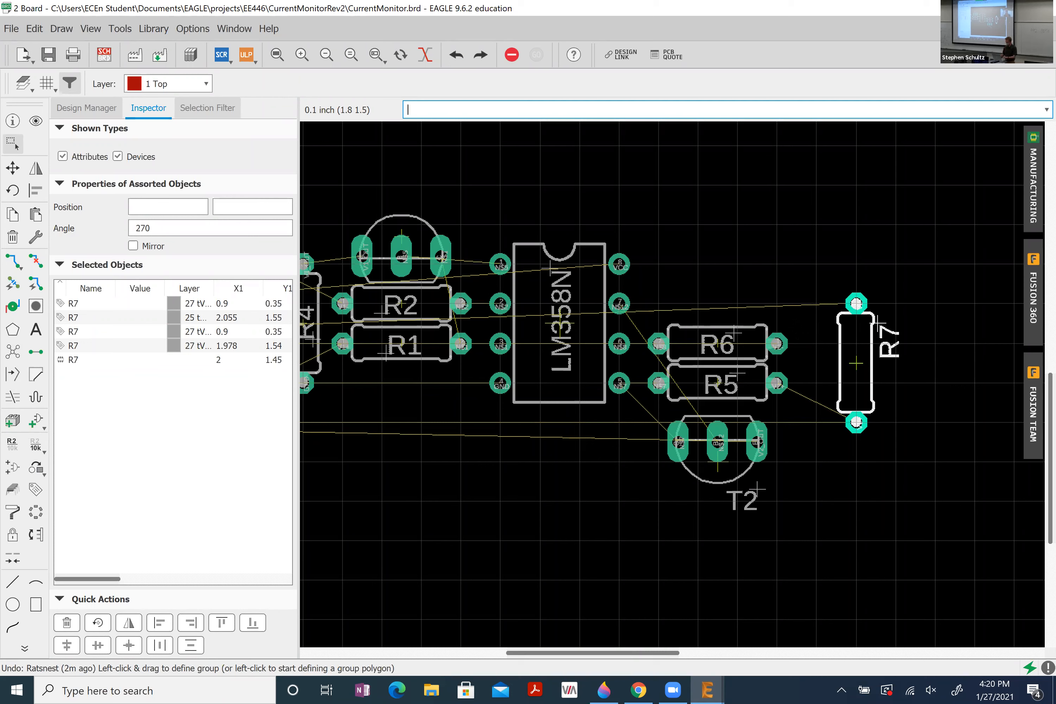
{"action": "type", "text": "ratsnest"}
{"action": "key", "text": "Return"}
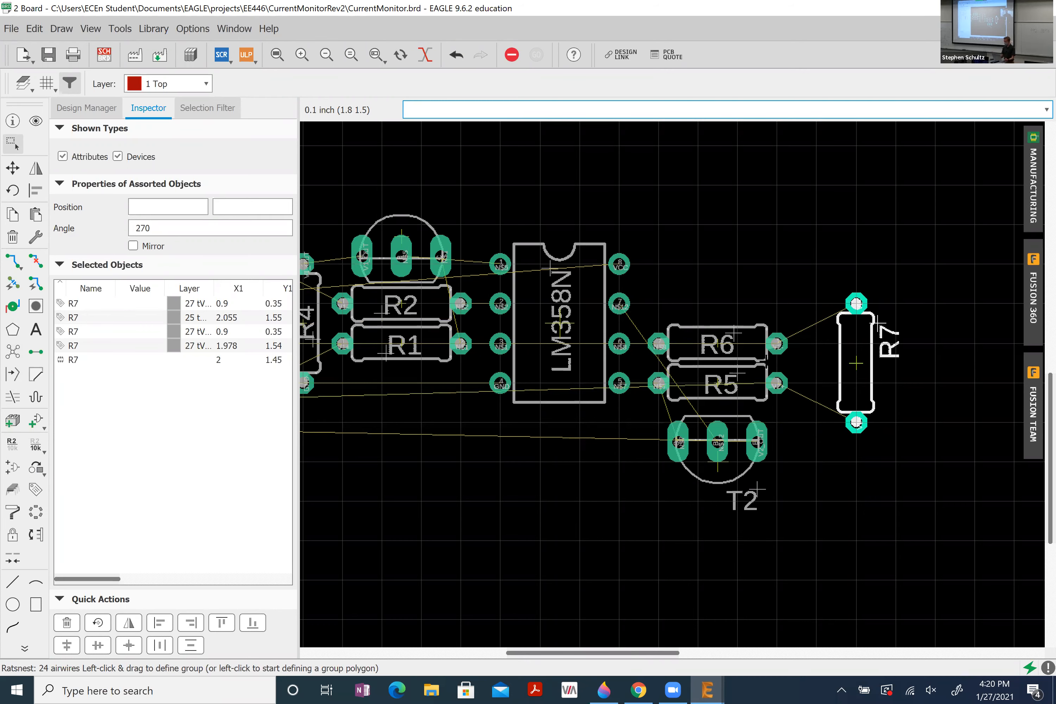
- Rotate R8 to 270 degrees and place it at (1.9, 1.45), in the gap between R5/R6 and R7
{"action": "scroll", "coordinate": [768, 358], "scroll_direction": "down", "scroll_amount": 5}
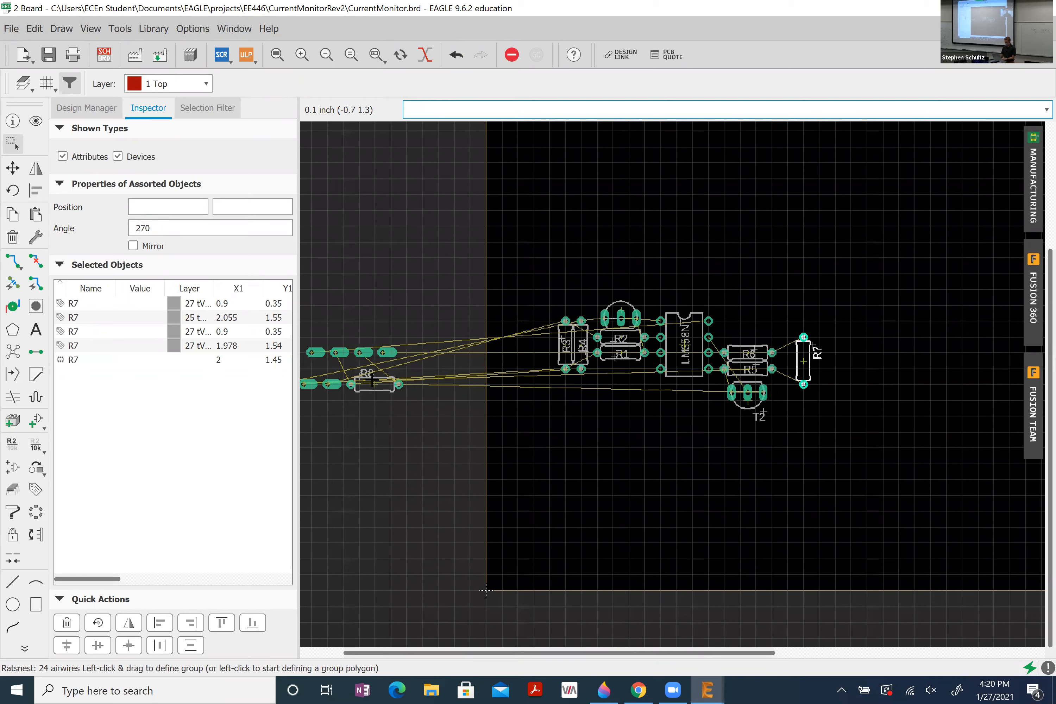
{"action": "left_click_drag", "start_coordinate": [374, 383], "coordinate": [507, 401]}
{"action": "left_click_drag", "start_coordinate": [375, 383], "coordinate": [644, 416]}
{"action": "right_click", "coordinate": [657, 416]}
{"action": "right_click", "coordinate": [692, 432]}
{"action": "right_click", "coordinate": [692, 432]}
{"action": "right_click", "coordinate": [692, 432]}
{"action": "right_click", "coordinate": [787, 416]}
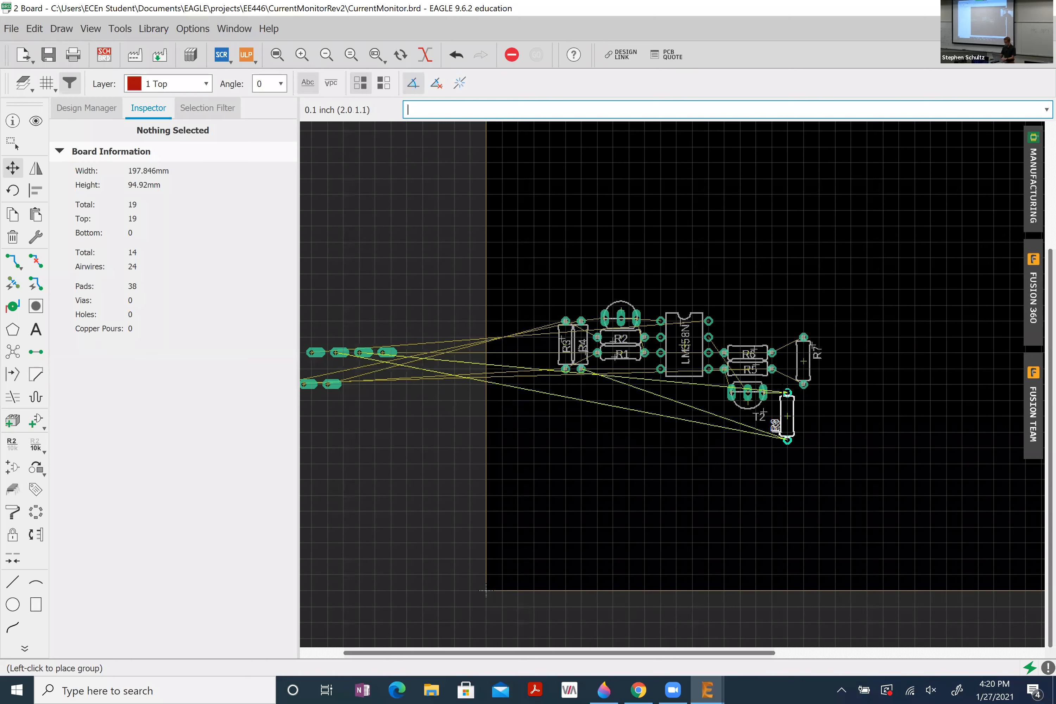
{"action": "right_click", "coordinate": [842, 448]}
{"action": "right_click", "coordinate": [836, 436]}
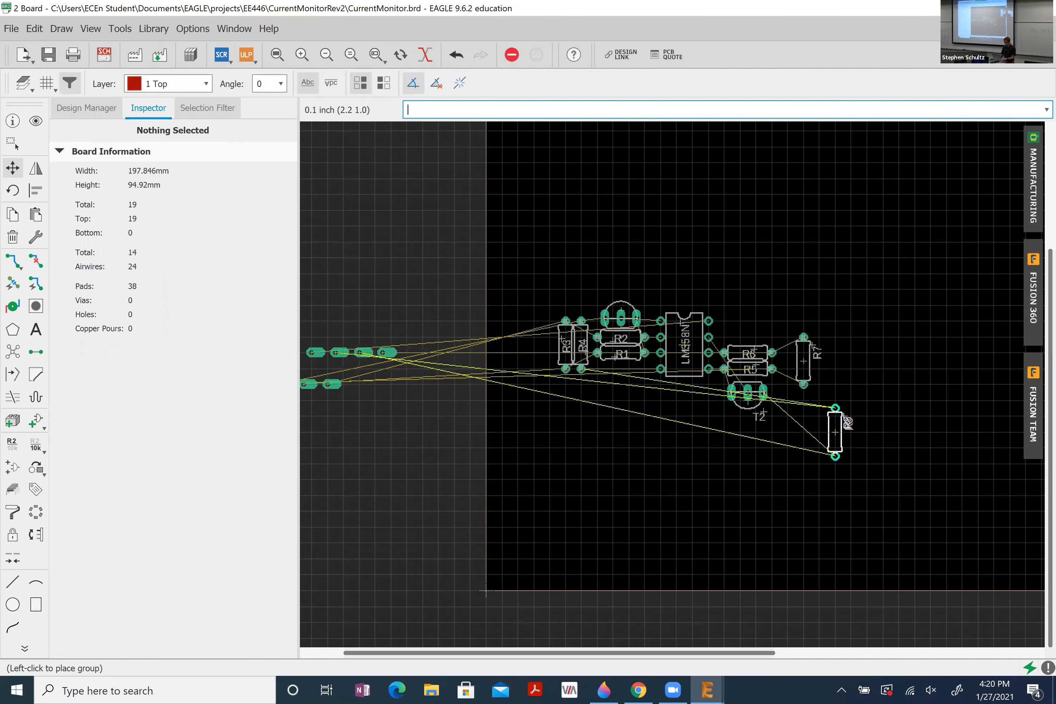
{"action": "key", "text": "alt"}
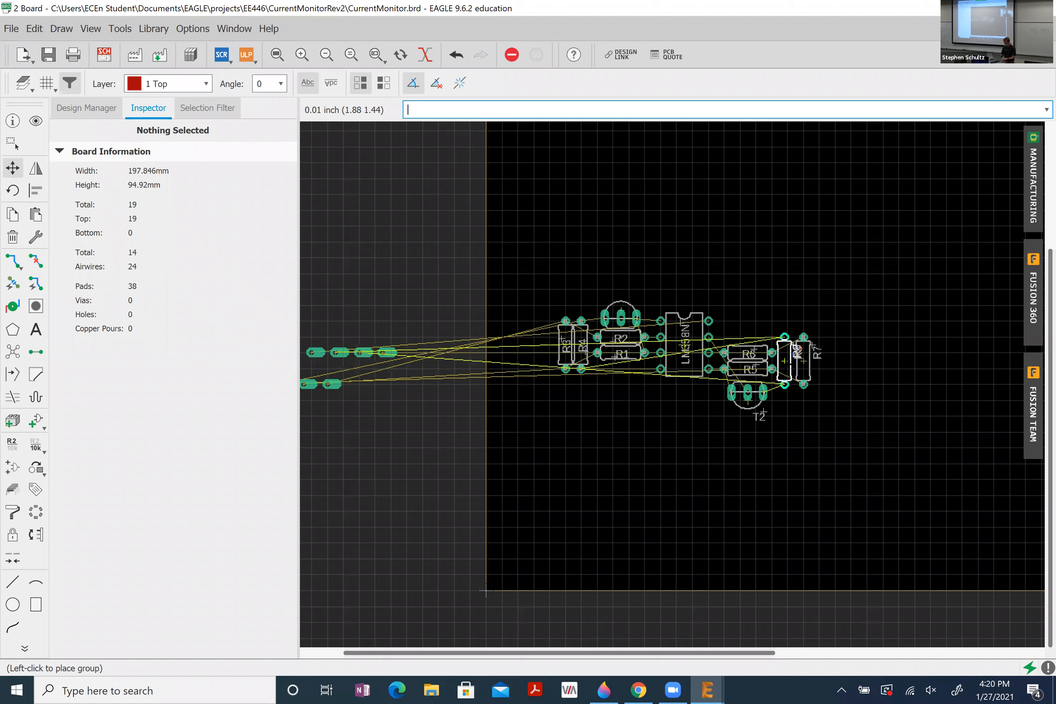
{"action": "left_click", "coordinate": [787, 362]}
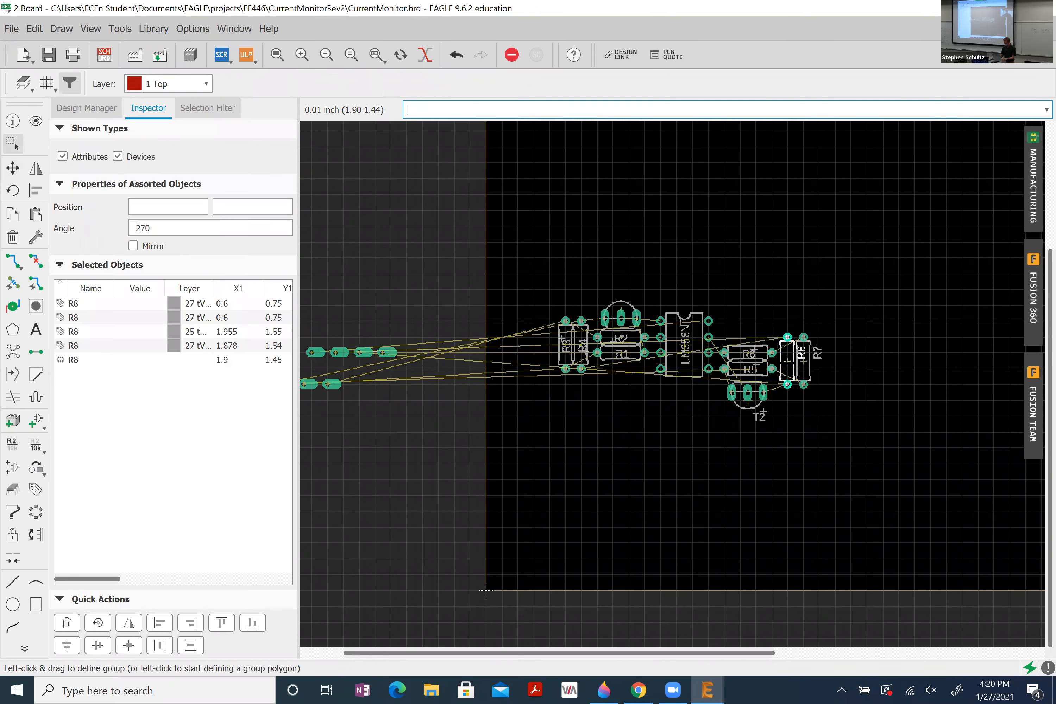
- Move the R8 and R7 name texts inside their own resistor outlines
{"action": "scroll", "coordinate": [789, 361], "scroll_direction": "up", "scroll_amount": 8}
{"action": "left_click", "coordinate": [846, 261]}
{"action": "left_click_drag", "start_coordinate": [846, 258], "coordinate": [765, 316], "text": "alt"}
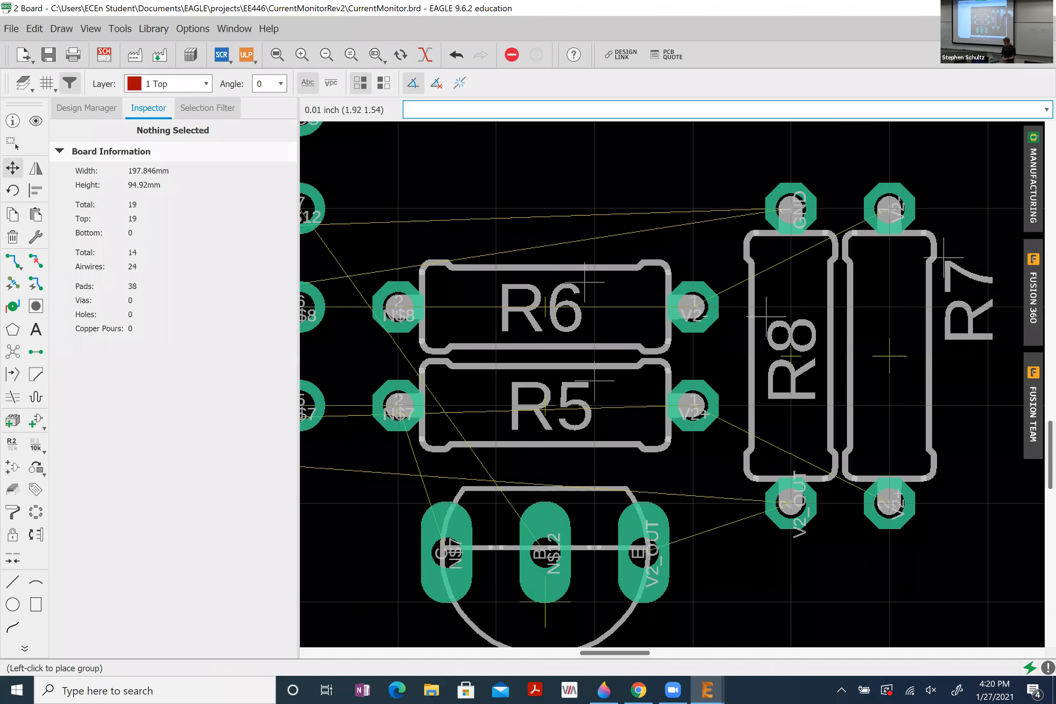
{"action": "left_click_drag", "start_coordinate": [943, 257], "coordinate": [854, 336], "text": "alt"}
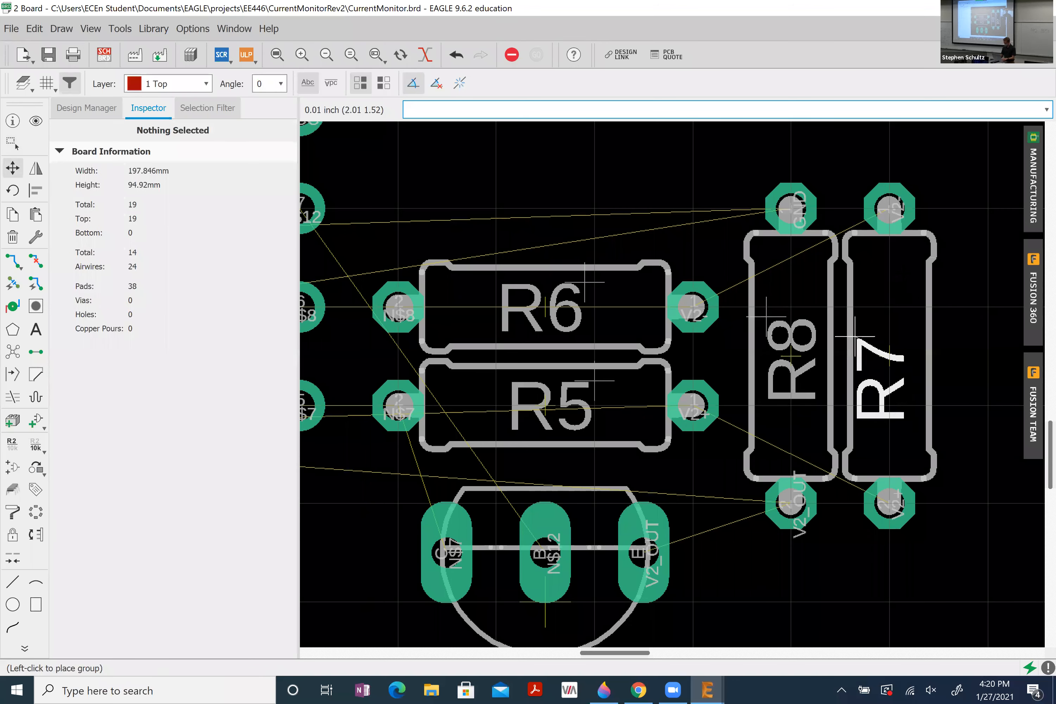
{"action": "left_click", "coordinate": [855, 336]}
- Move R5, R6, R7, R8 and T2 together up 0.1 inch, with R6 level with LM358N pin 7
{"action": "scroll", "coordinate": [911, 305], "scroll_direction": "down", "scroll_amount": 3}
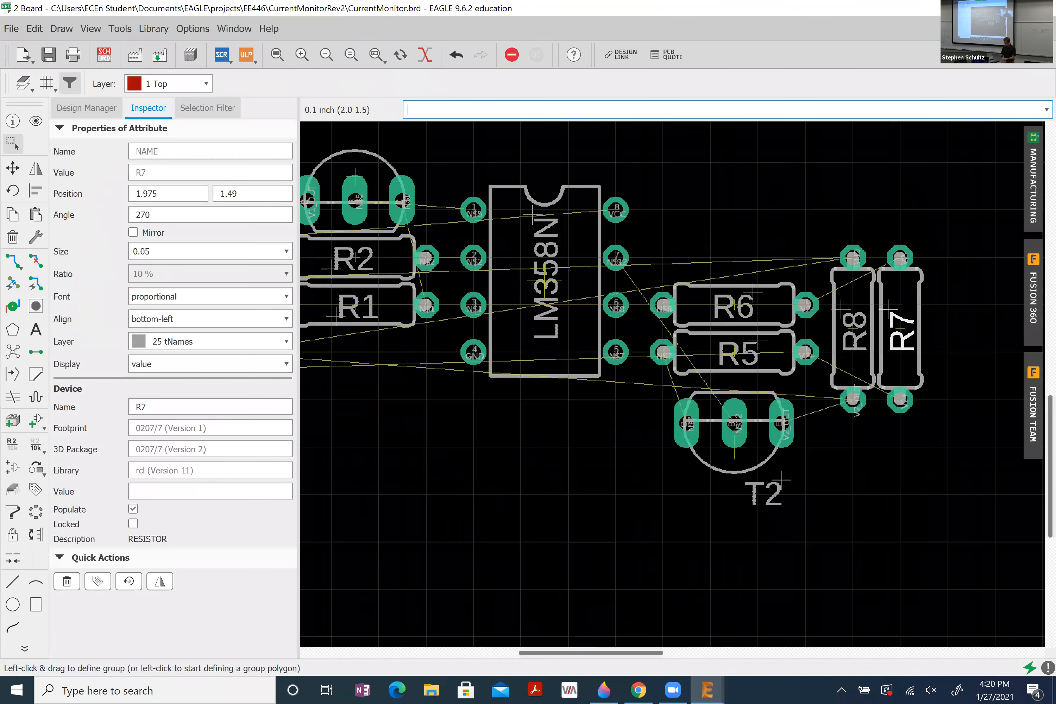
{"action": "scroll", "coordinate": [888, 313], "scroll_direction": "down", "scroll_amount": 5}
{"action": "scroll", "coordinate": [818, 313], "scroll_direction": "up", "scroll_amount": 3}
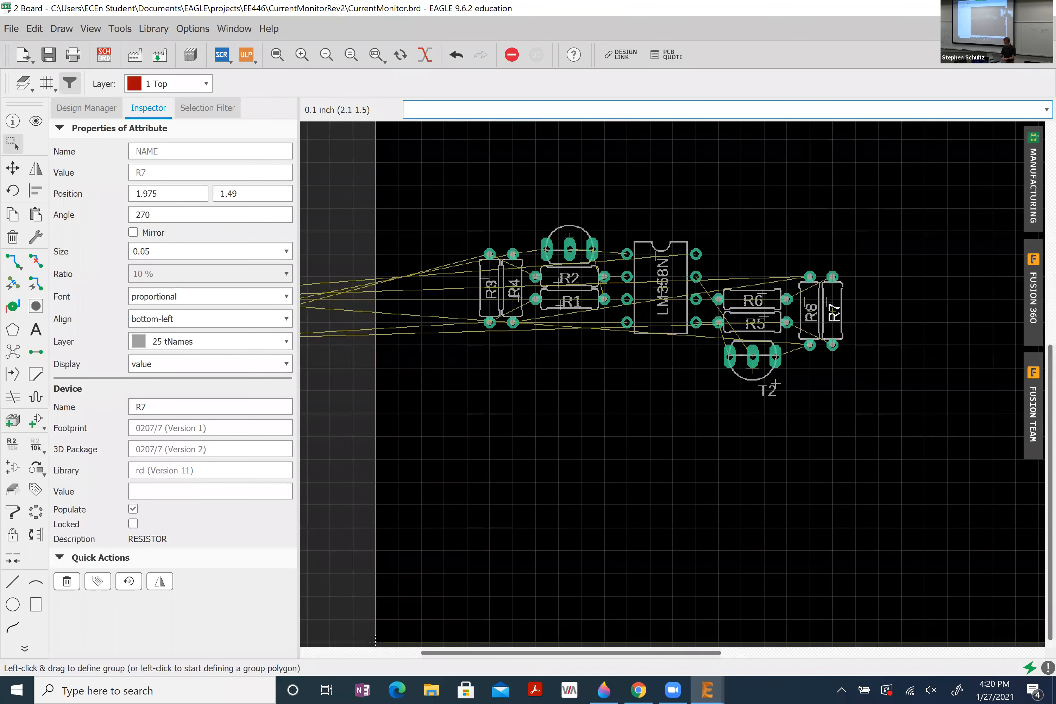
{"action": "scroll", "coordinate": [692, 276], "scroll_direction": "up", "scroll_amount": 2}
{"action": "left_click", "coordinate": [926, 246]}
{"action": "left_click_drag", "start_coordinate": [926, 248], "coordinate": [709, 463]}
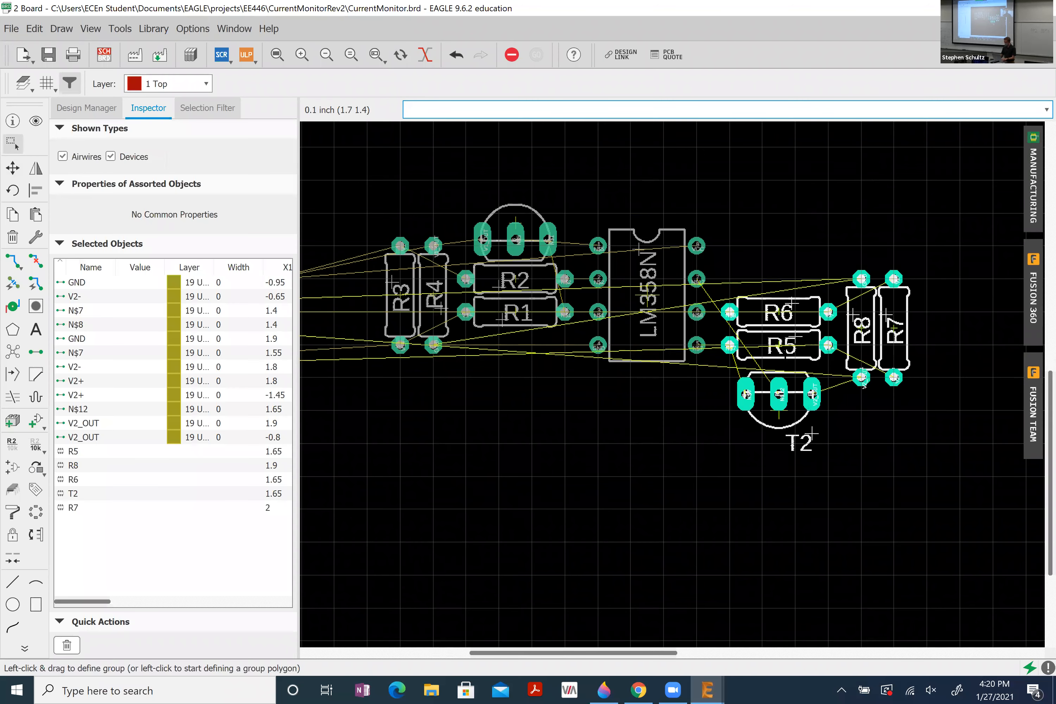
{"action": "left_click", "coordinate": [778, 406]}
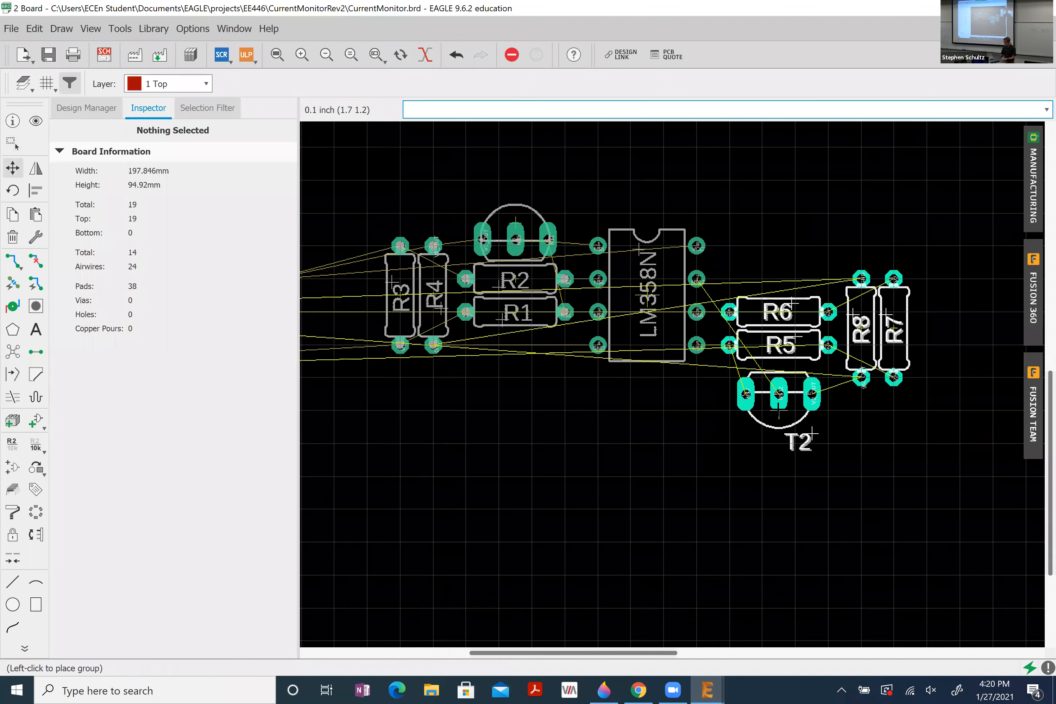
{"action": "key", "text": "alt"}
{"action": "key", "text": "alt"}
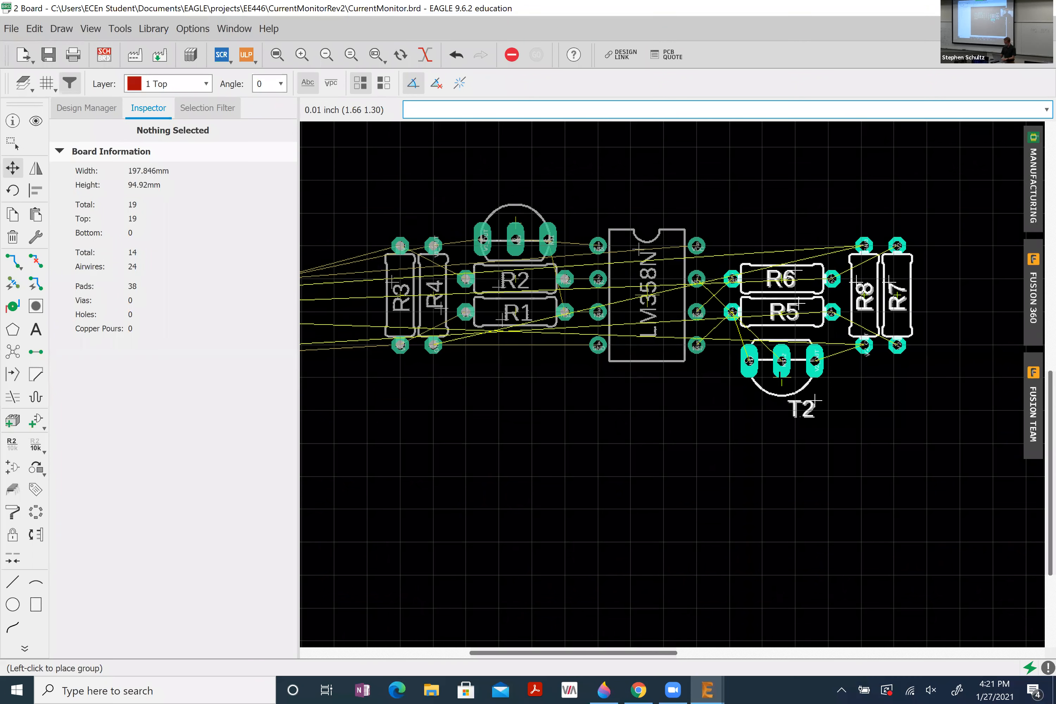
{"action": "left_click", "coordinate": [779, 376]}
{"action": "left_click", "coordinate": [829, 344]}
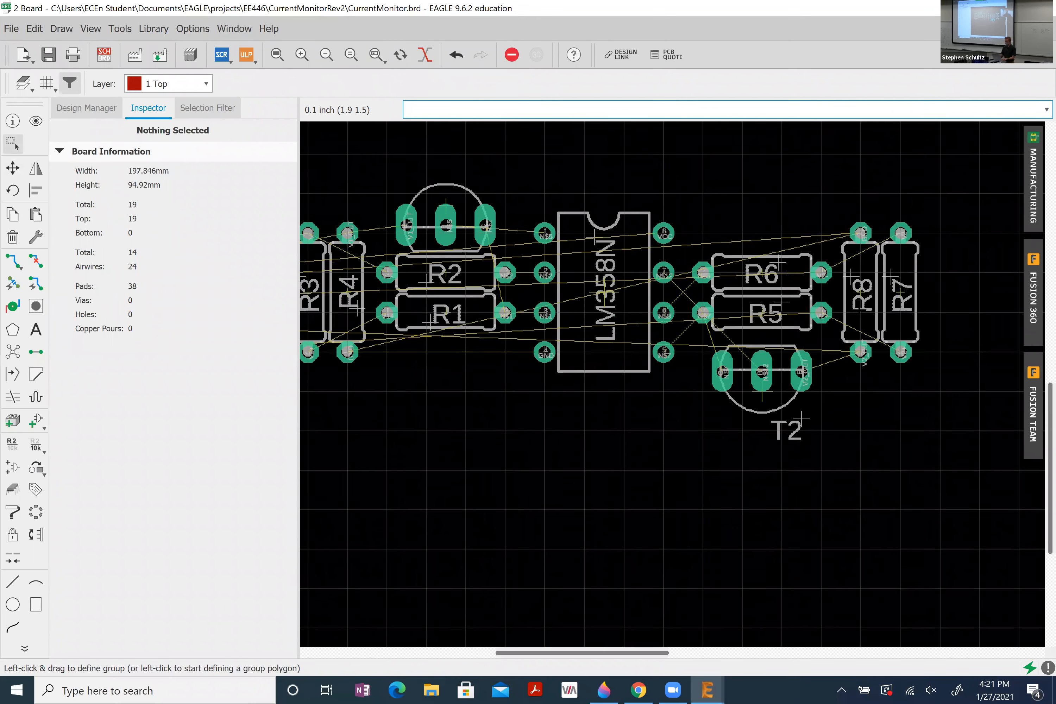
- Delete the T2 name text below the transistor
{"action": "scroll", "coordinate": [859, 306], "scroll_direction": "up", "scroll_amount": 3}
{"action": "left_click", "coordinate": [772, 474]}
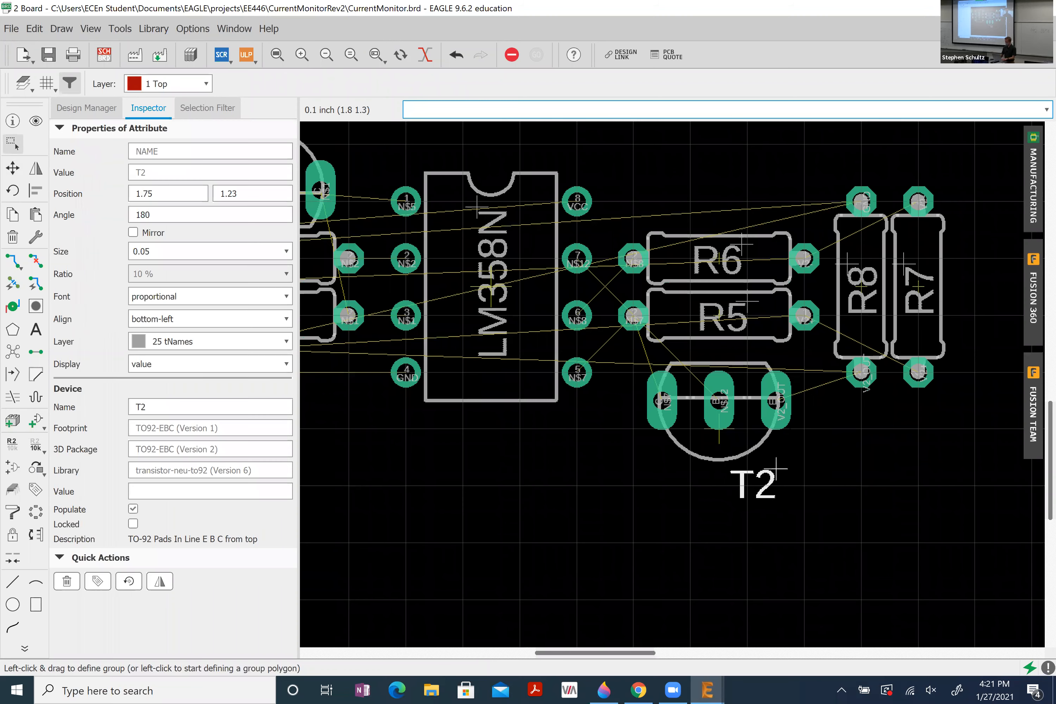
{"action": "key", "text": "Delete"}
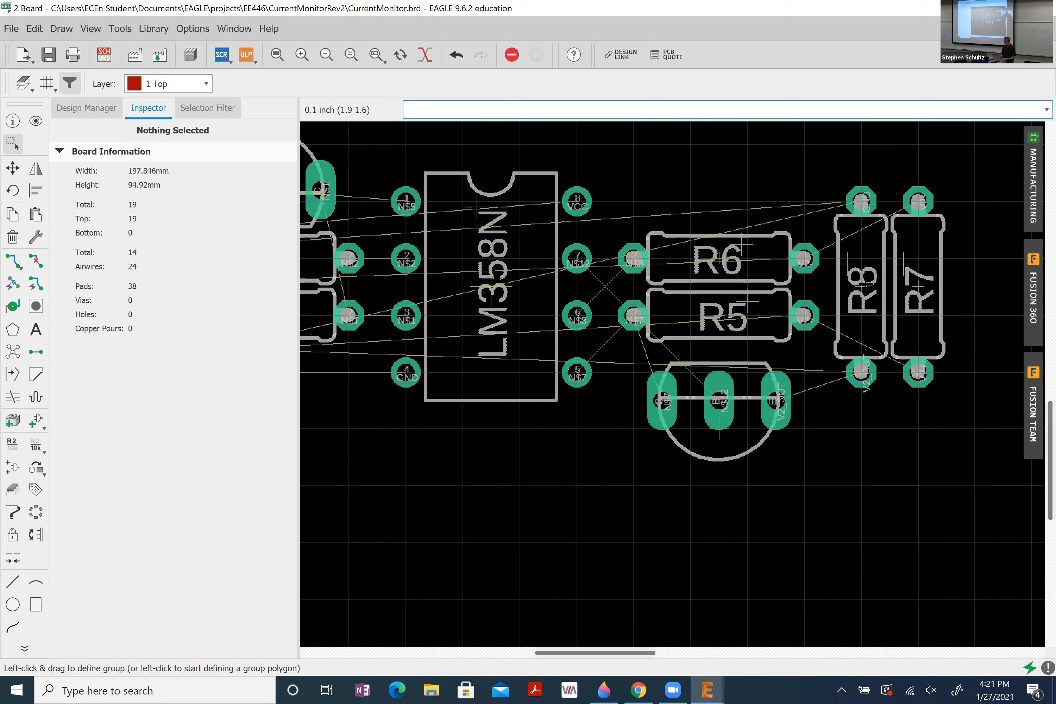
- Recalculate the airwires for the shifted second-channel parts with the Ratsnest command
{"action": "scroll", "coordinate": [883, 302], "scroll_direction": "down", "scroll_amount": 8}
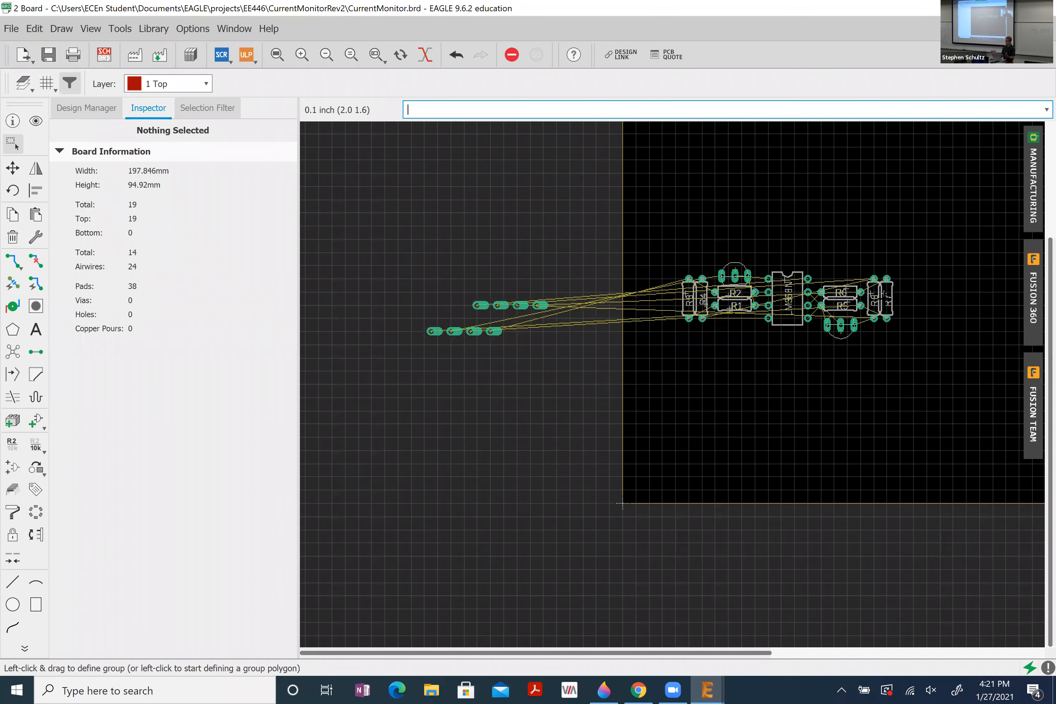
{"action": "scroll", "coordinate": [886, 279], "scroll_direction": "up", "scroll_amount": 4}
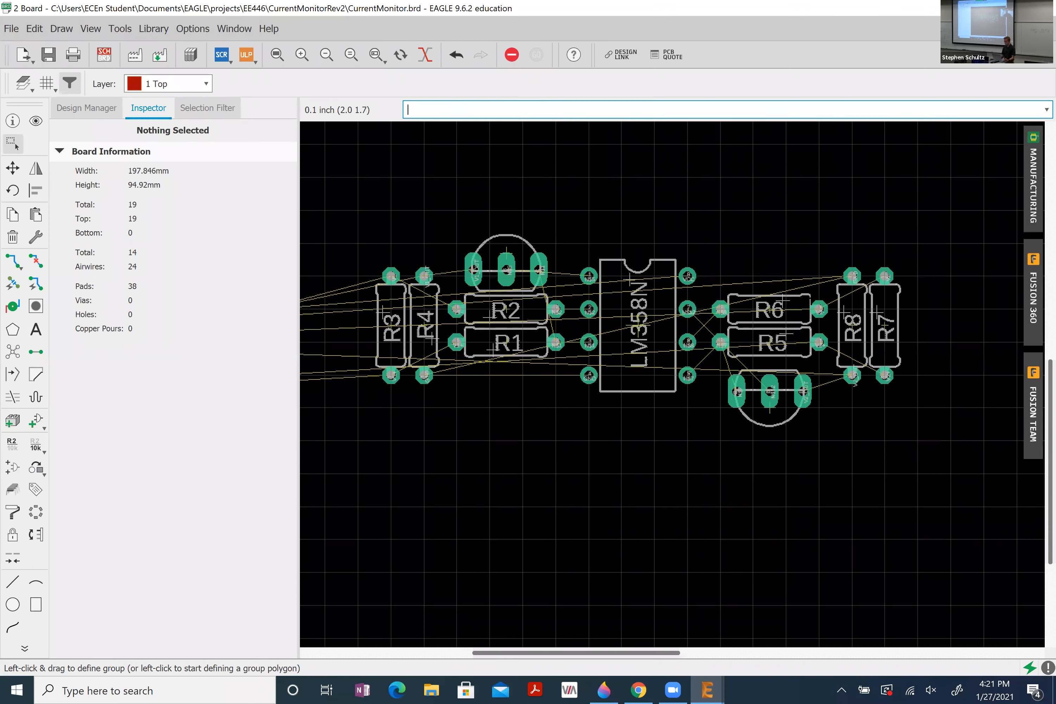
{"action": "type", "text": "ratsnest"}
{"action": "key", "text": "Return"}
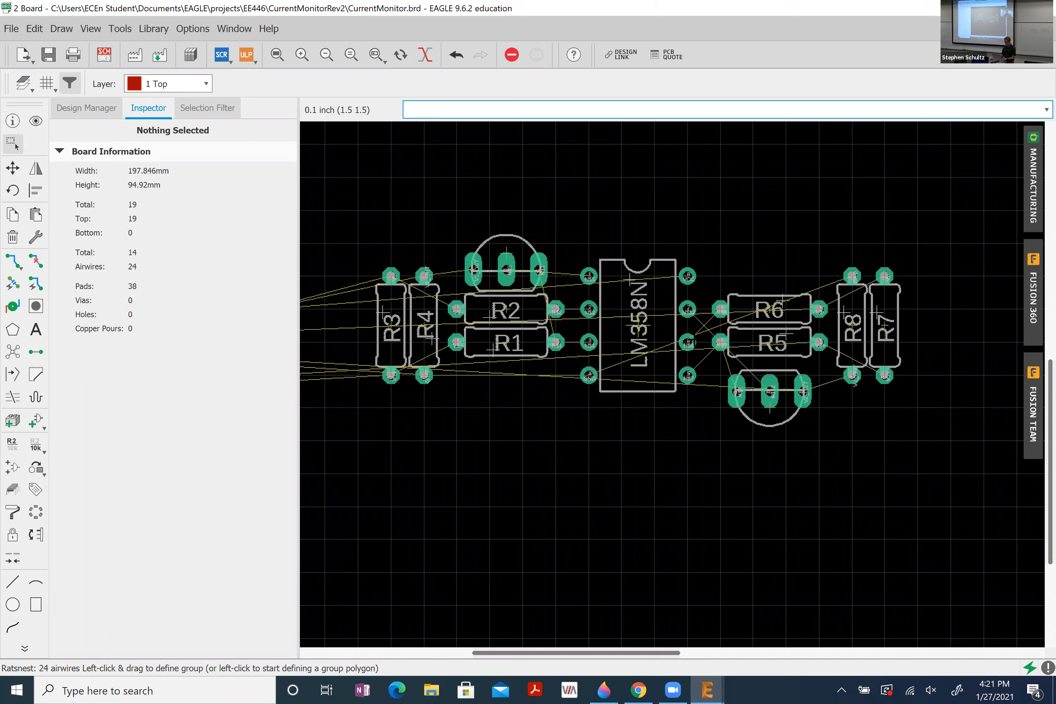
- Move the V1_OUT, V1+ and V1- pads together into a vertical column at x 0.3, with V1- level with R3's upper pad
{"action": "scroll", "coordinate": [688, 341], "scroll_direction": "up", "scroll_amount": 5}
{"action": "scroll", "coordinate": [689, 341], "scroll_direction": "down", "scroll_amount": 4}
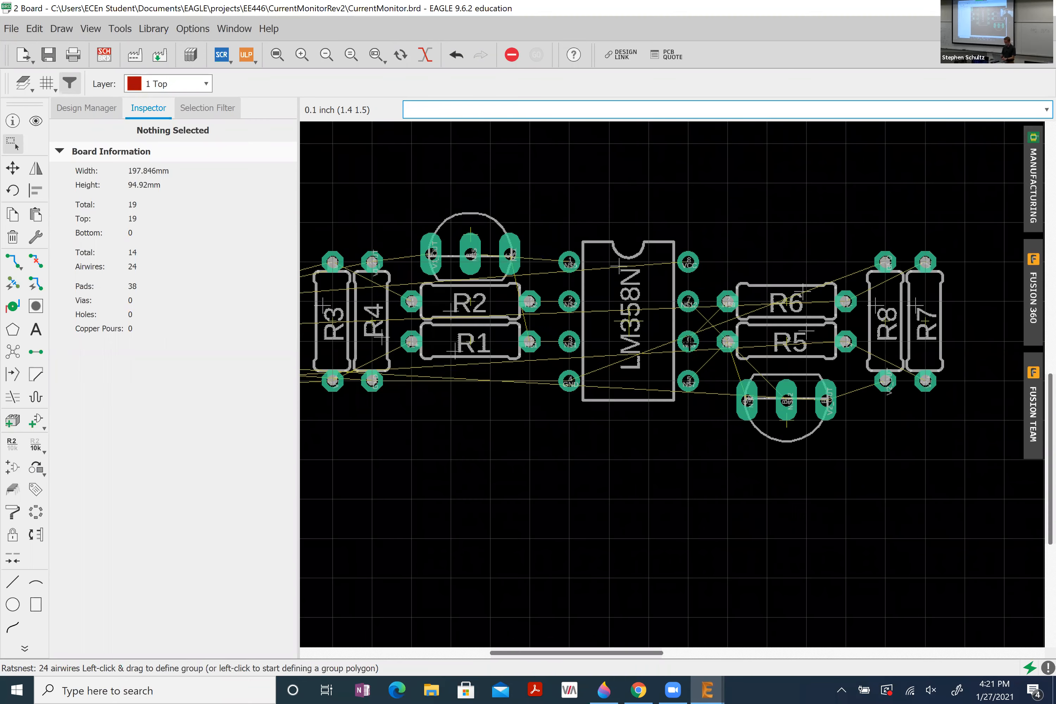
{"action": "scroll", "coordinate": [688, 341], "scroll_direction": "down", "scroll_amount": 5}
{"action": "scroll", "coordinate": [513, 365], "scroll_direction": "up", "scroll_amount": 5}
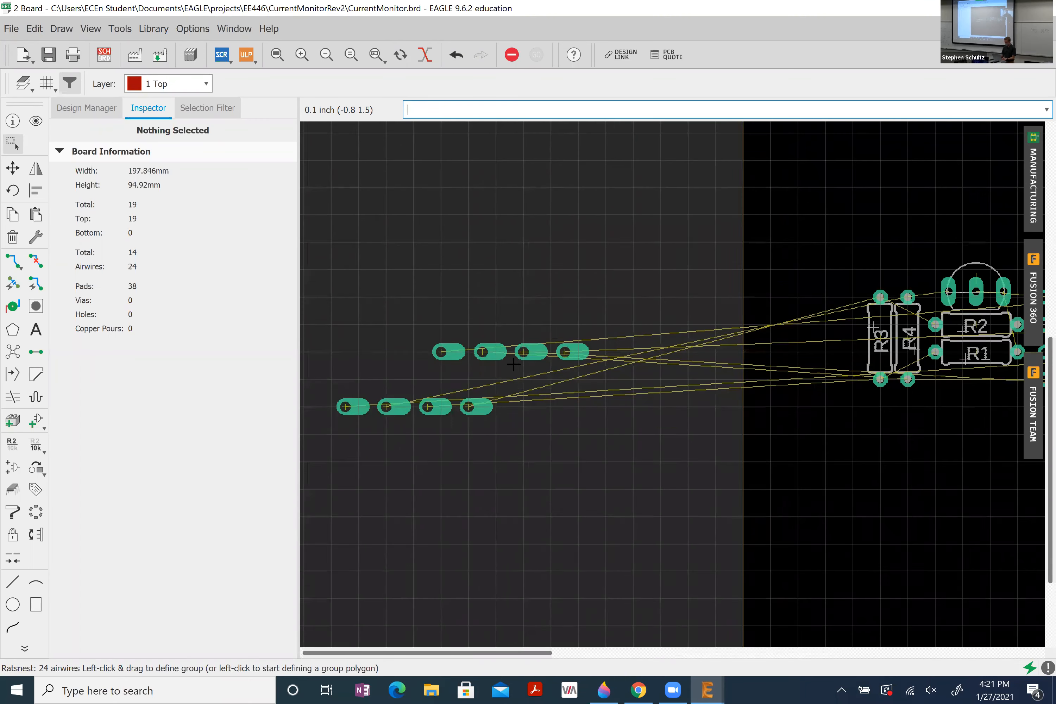
{"action": "scroll", "coordinate": [513, 364], "scroll_direction": "up", "scroll_amount": 4}
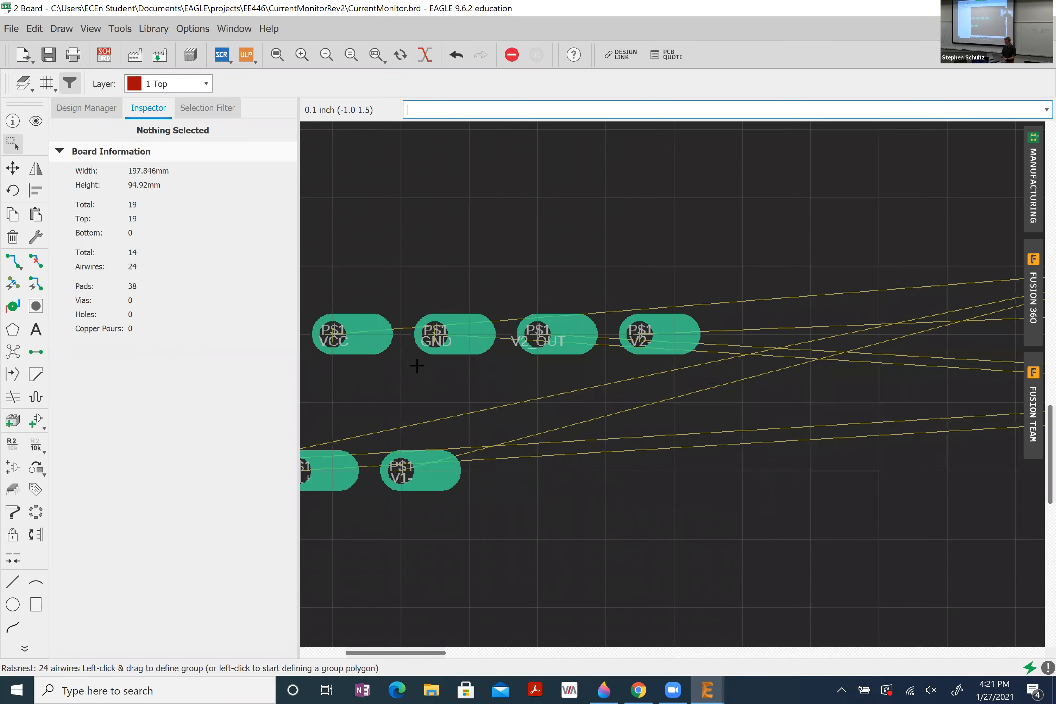
{"action": "scroll", "coordinate": [443, 402], "scroll_direction": "down", "scroll_amount": 2}
{"action": "scroll", "coordinate": [744, 438], "scroll_direction": "down", "scroll_amount": 1}
{"action": "scroll", "coordinate": [562, 443], "scroll_direction": "down", "scroll_amount": 2}
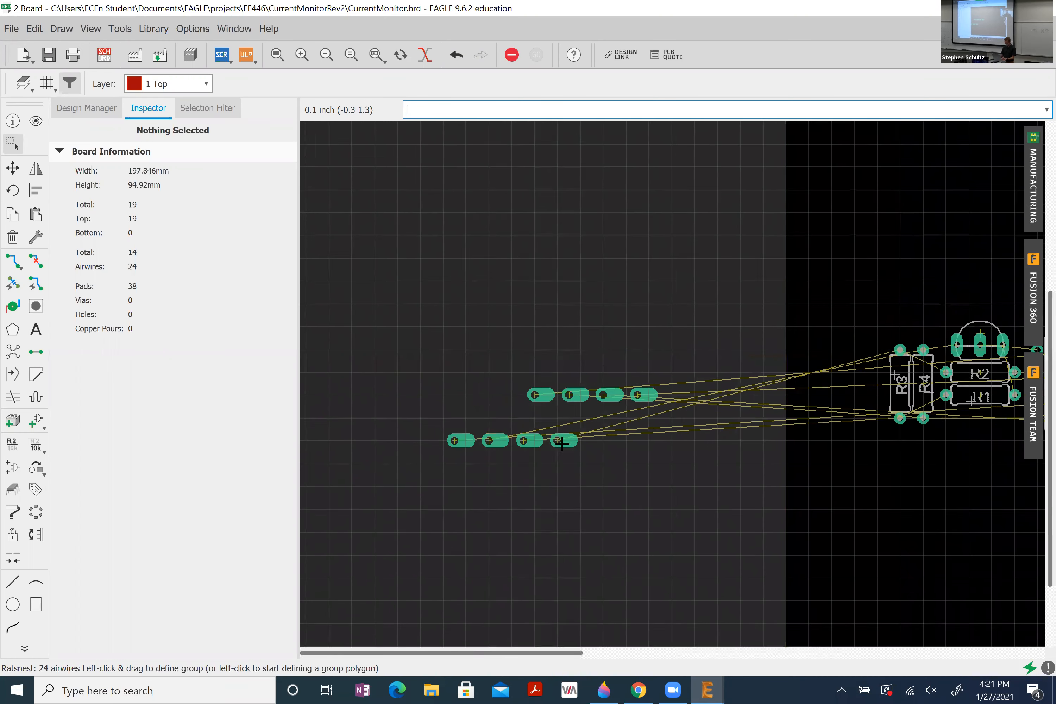
{"action": "scroll", "coordinate": [518, 432], "scroll_direction": "up", "scroll_amount": 4}
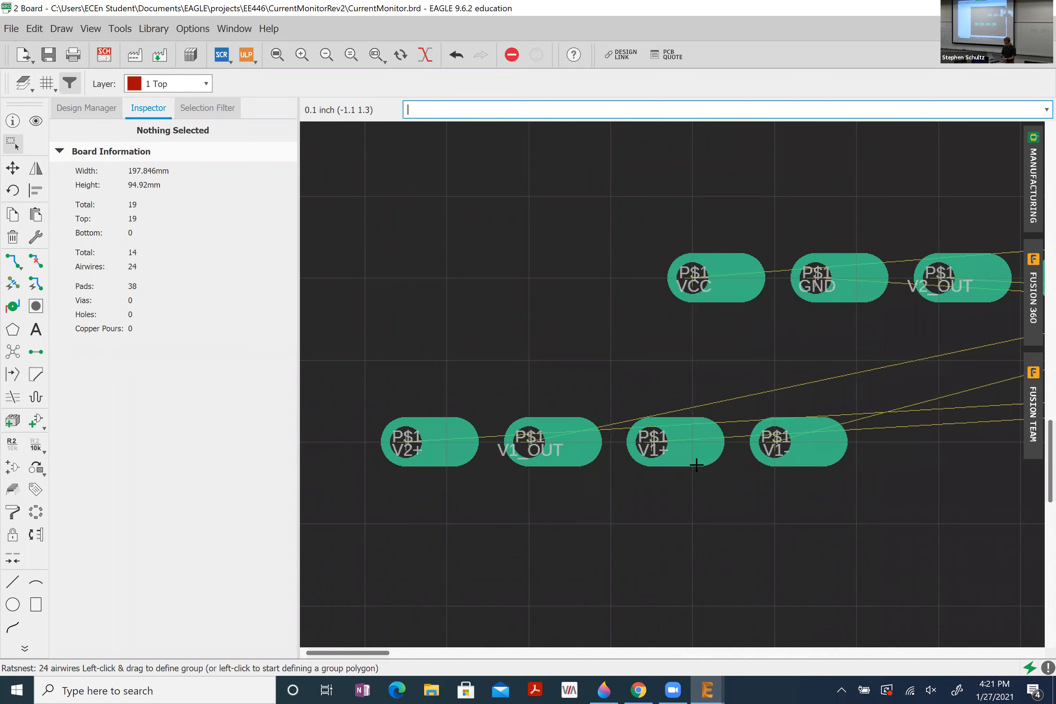
{"action": "left_click_drag", "start_coordinate": [867, 494], "coordinate": [488, 387]}
{"action": "left_click", "coordinate": [534, 441]}
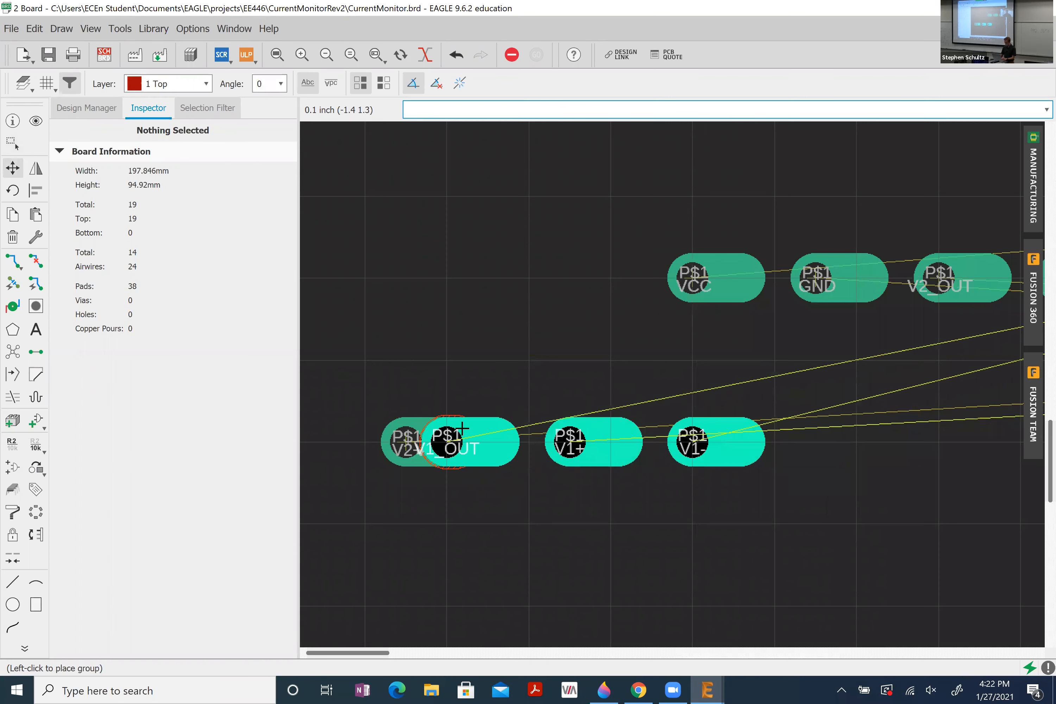
{"action": "scroll", "coordinate": [462, 429], "scroll_direction": "down", "scroll_amount": 6}
{"action": "scroll", "coordinate": [477, 428], "scroll_direction": "down", "scroll_amount": 1}
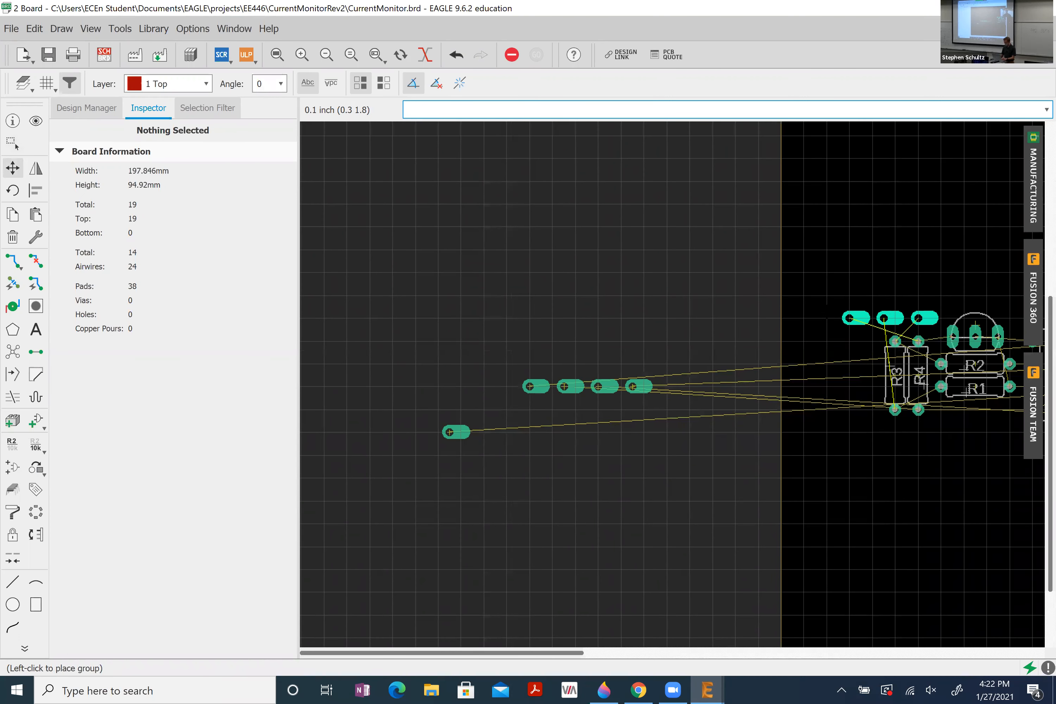
{"action": "right_click", "coordinate": [825, 318]}
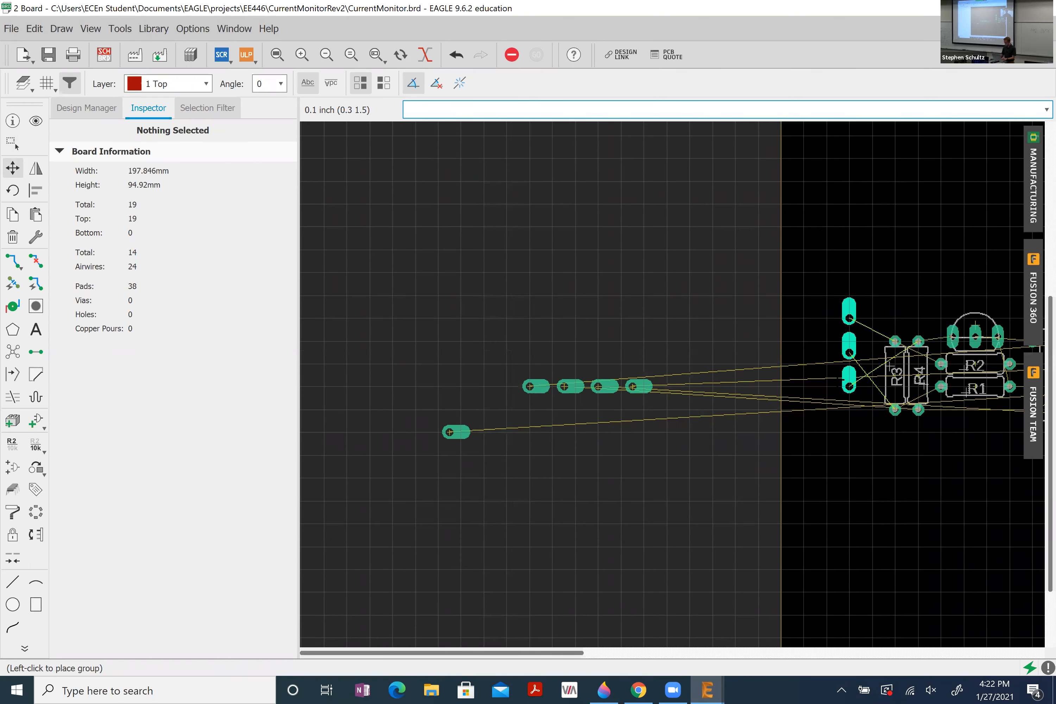
{"action": "left_click", "coordinate": [849, 419]}
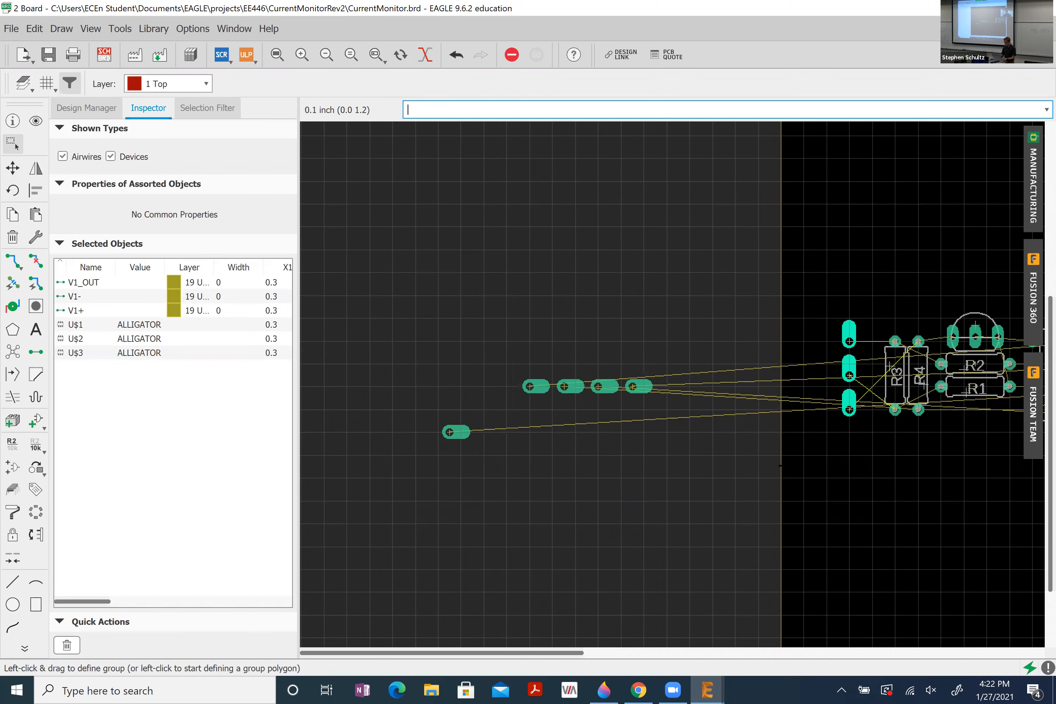
{"action": "left_click", "coordinate": [640, 445]}
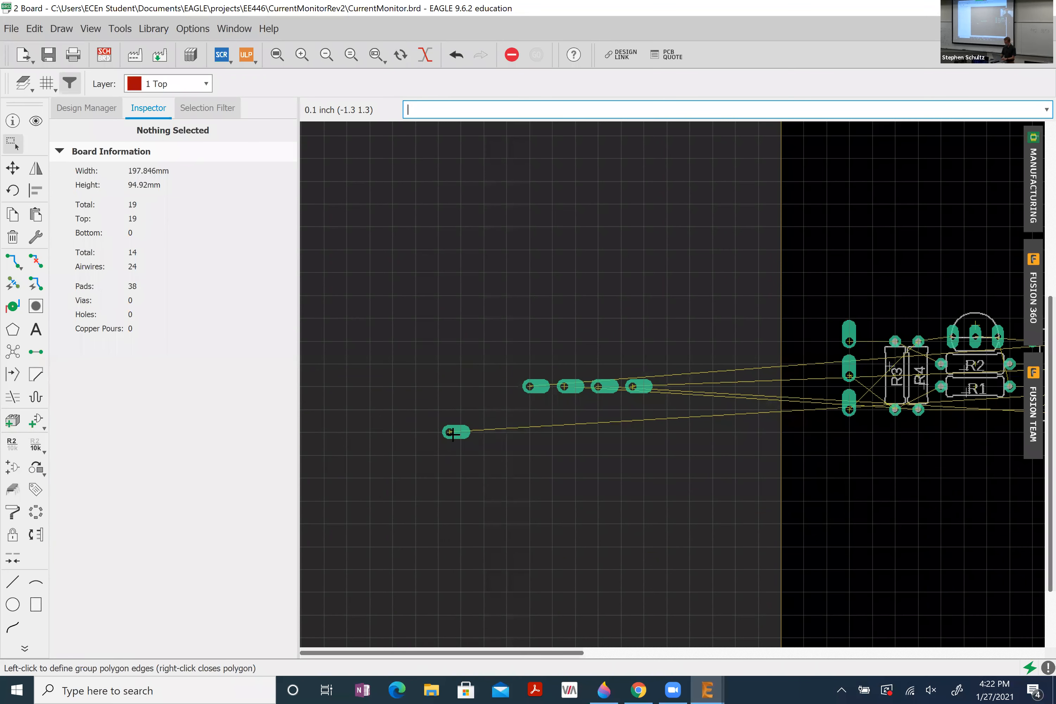
- Move the V2+ pad into the row of remaining alligator pads, directly after V2-
{"action": "left_click_drag", "start_coordinate": [450, 431], "coordinate": [653, 387]}
{"action": "key", "text": "alt"}
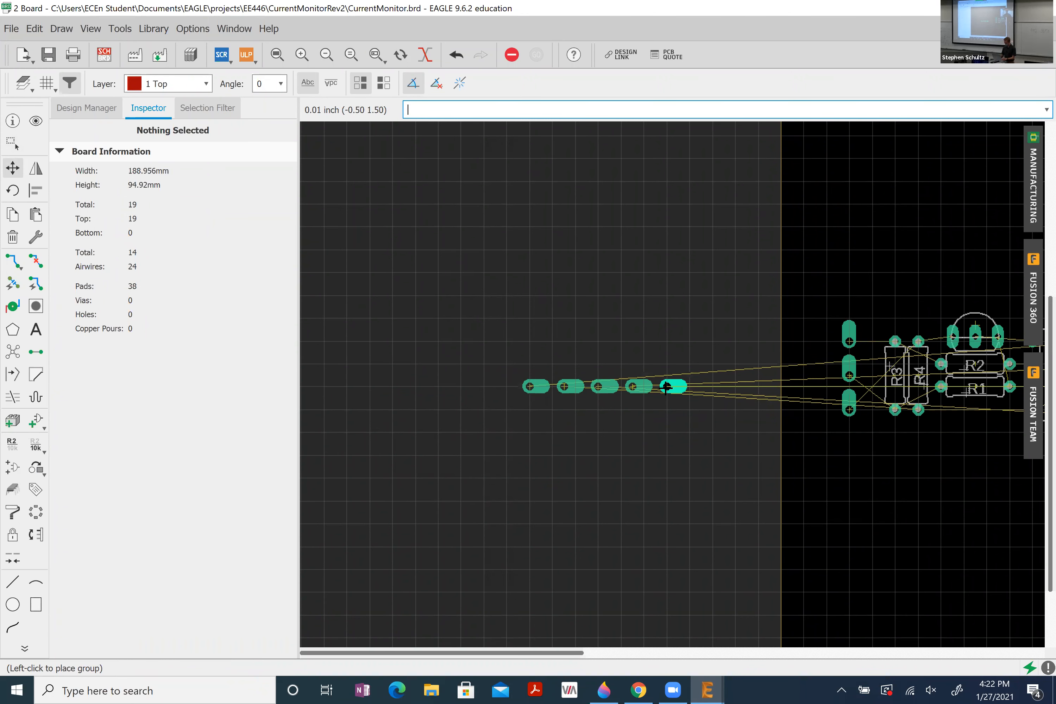
{"action": "left_click", "coordinate": [666, 387]}
{"action": "key", "text": "Escape"}
- Move the V2_OUT, V2- and V2+ pads together into a vertical column at x 2.2 beside R7, with V2+ level with R7's upper pad
{"action": "left_click_drag", "start_coordinate": [699, 404], "coordinate": [587, 373]}
{"action": "scroll", "coordinate": [618, 393], "scroll_direction": "up", "scroll_amount": 4}
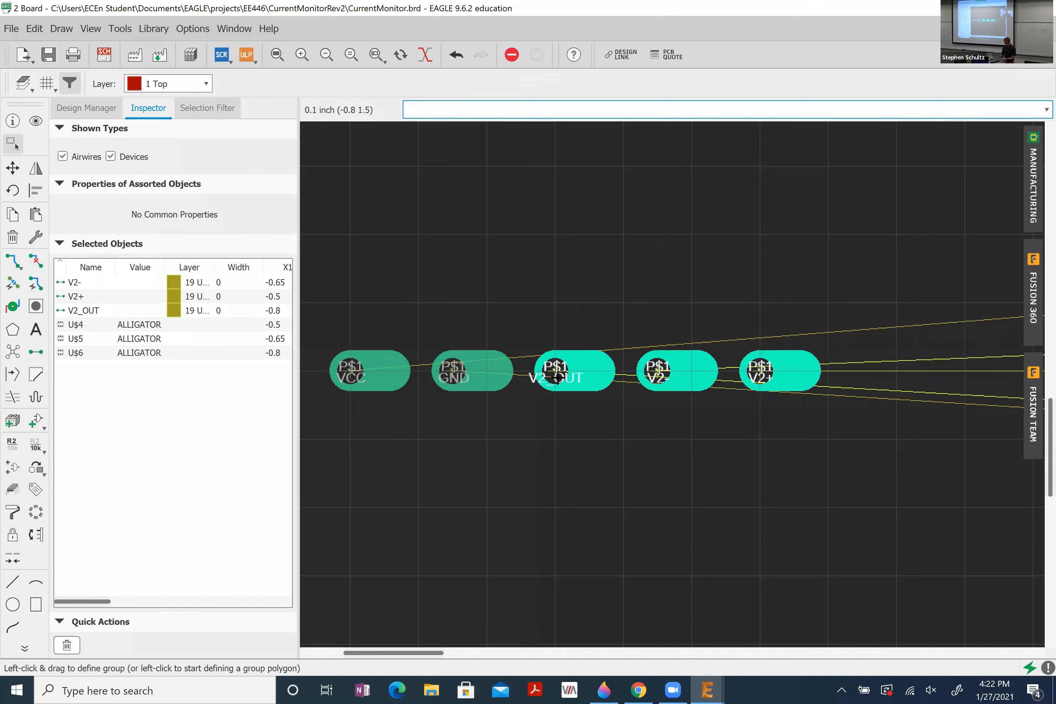
{"action": "left_click", "coordinate": [558, 378]}
{"action": "scroll", "coordinate": [573, 401], "scroll_direction": "down", "scroll_amount": 7}
{"action": "scroll", "coordinate": [573, 400], "scroll_direction": "down", "scroll_amount": 5}
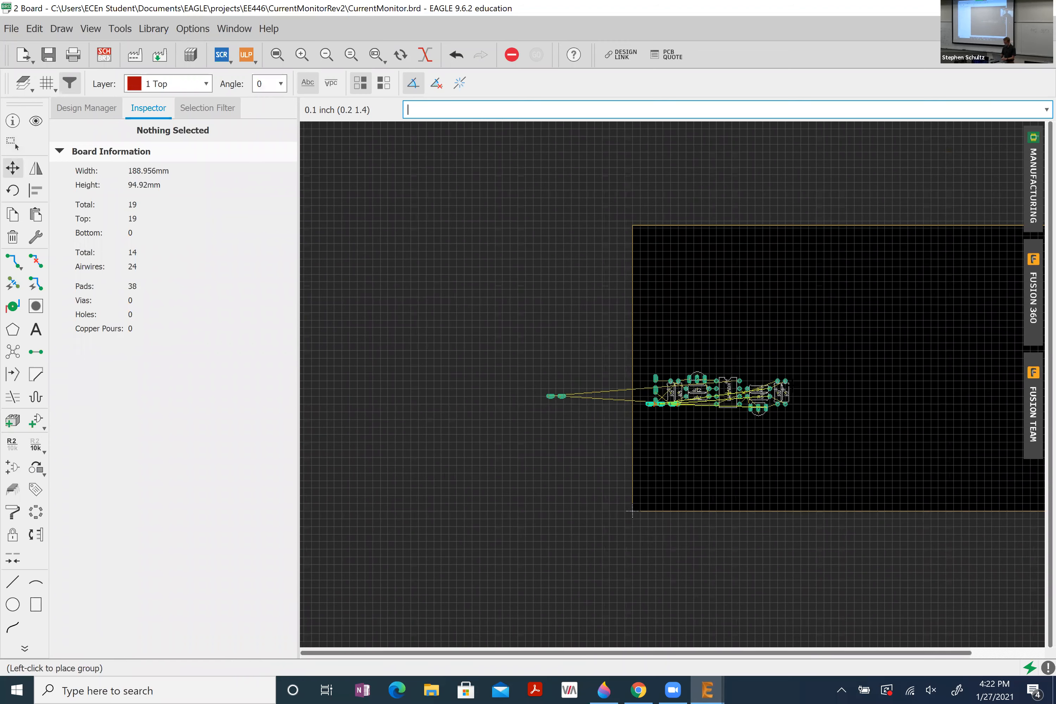
{"action": "scroll", "coordinate": [819, 387], "scroll_direction": "up", "scroll_amount": 7}
{"action": "right_click", "coordinate": [804, 403]}
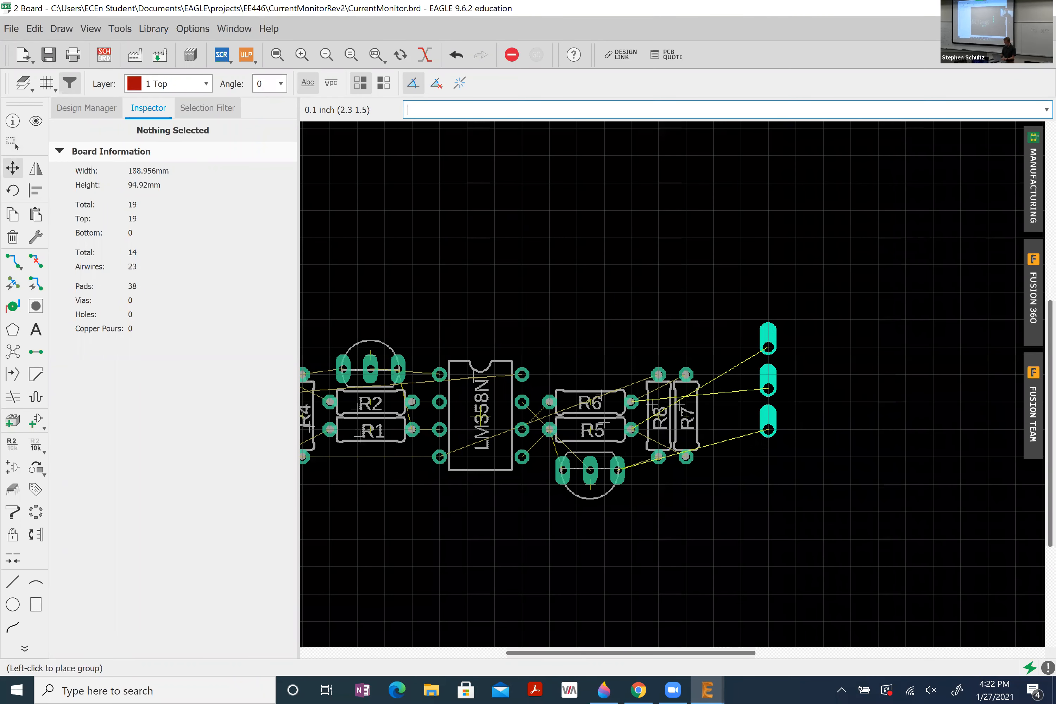
{"action": "left_click", "coordinate": [741, 463]}
{"action": "left_click", "coordinate": [801, 434]}
- Move the VCC and GND pads together to just above the LM358N, flipped 180 degrees and lying side by side
{"action": "scroll", "coordinate": [809, 436], "scroll_direction": "down", "scroll_amount": 4}
{"action": "scroll", "coordinate": [813, 436], "scroll_direction": "down", "scroll_amount": 5}
{"action": "scroll", "coordinate": [635, 442], "scroll_direction": "up", "scroll_amount": 5}
{"action": "left_click_drag", "start_coordinate": [601, 403], "coordinate": [649, 431]}
{"action": "left_click", "coordinate": [608, 412]}
{"action": "left_click", "coordinate": [608, 412]}
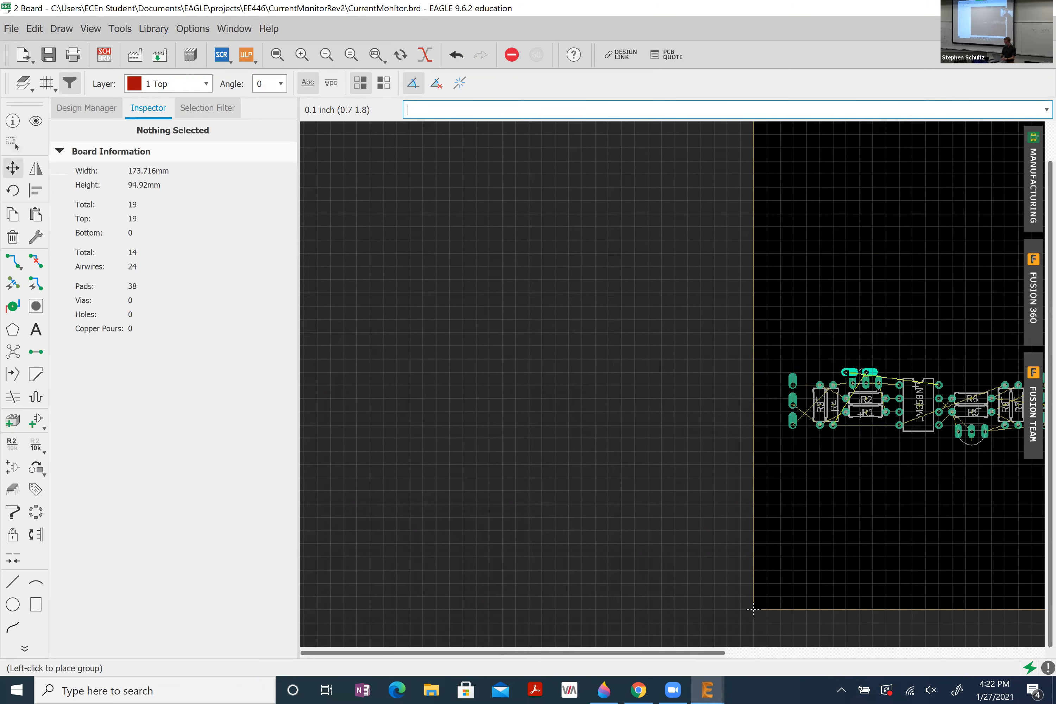
{"action": "right_click", "coordinate": [913, 358]}
{"action": "right_click", "coordinate": [913, 358]}
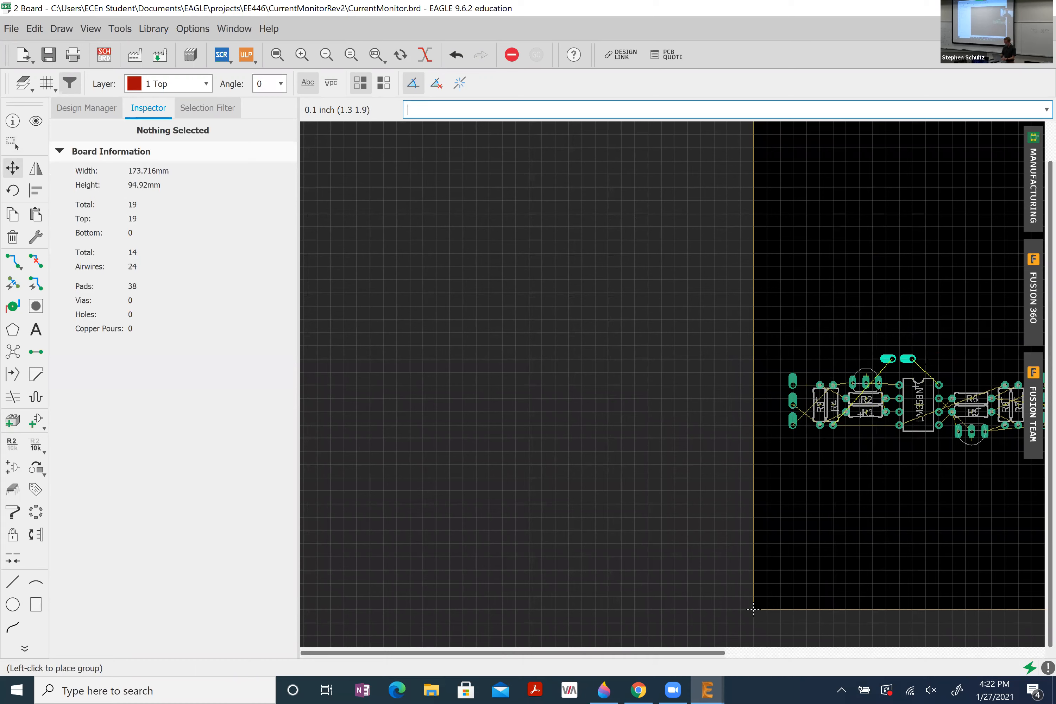
{"action": "key", "text": "alt"}
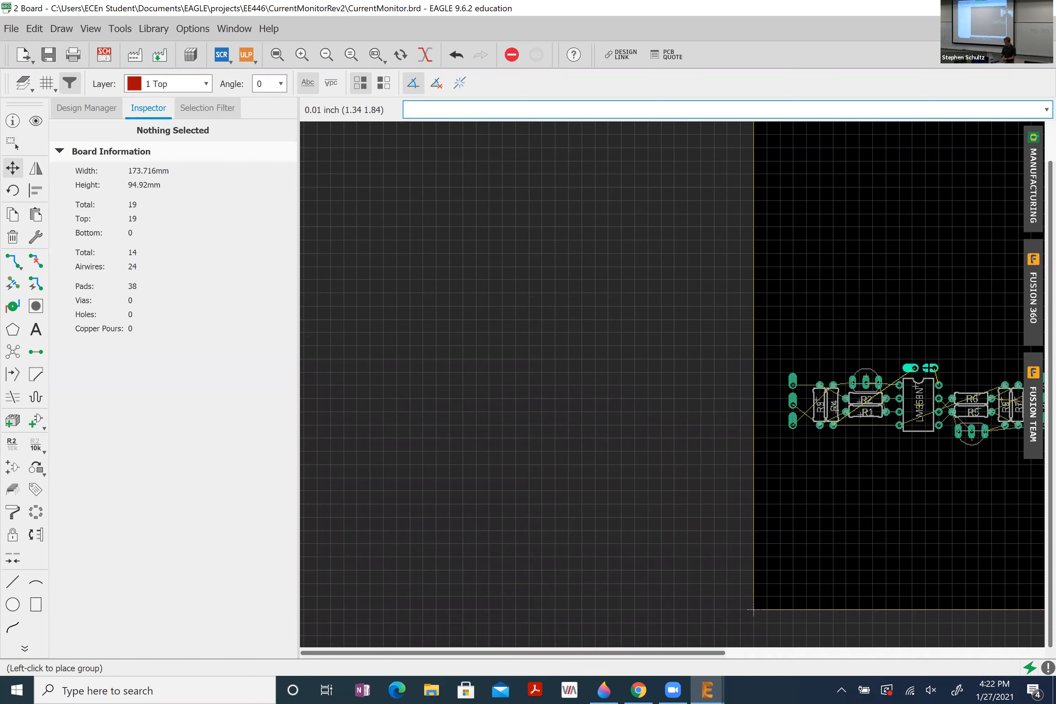
{"action": "left_click", "coordinate": [930, 365], "text": "alt"}
{"action": "left_click", "coordinate": [953, 453]}
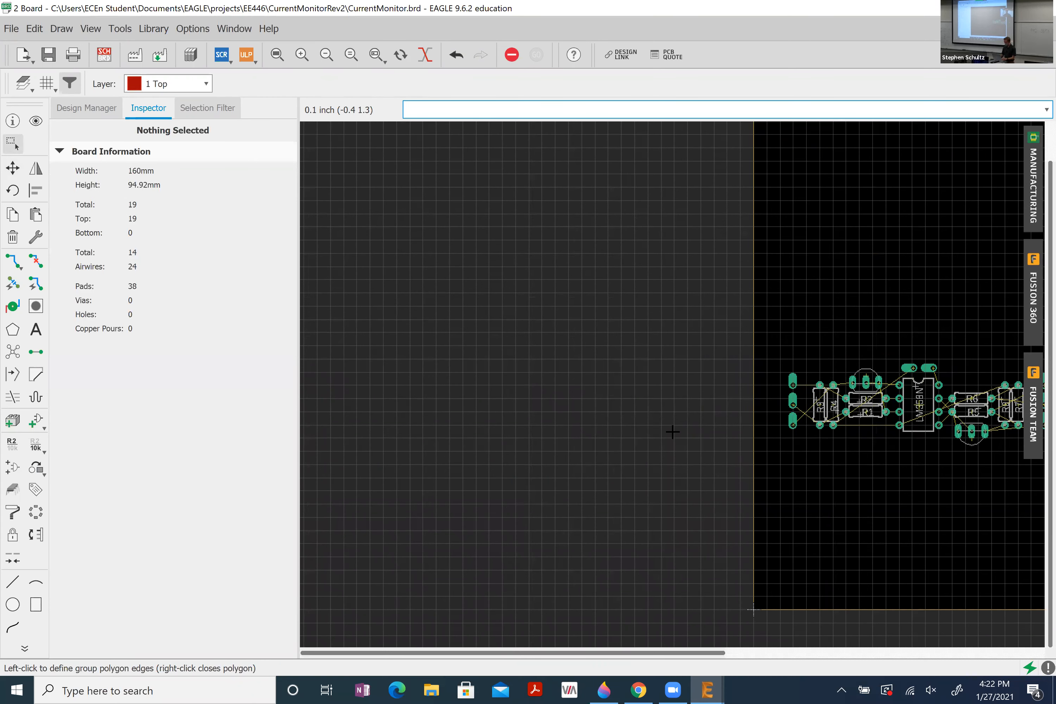
- Move the V1_OUT pad aside to (0.2 1.6) and place the V1+ pad horizontally at (0.3 1.4), level with R3's lower pad
{"action": "scroll", "coordinate": [672, 432], "scroll_direction": "down", "scroll_amount": 3}
{"action": "scroll", "coordinate": [673, 431], "scroll_direction": "up", "scroll_amount": 6}
{"action": "scroll", "coordinate": [712, 335], "scroll_direction": "up", "scroll_amount": 2}
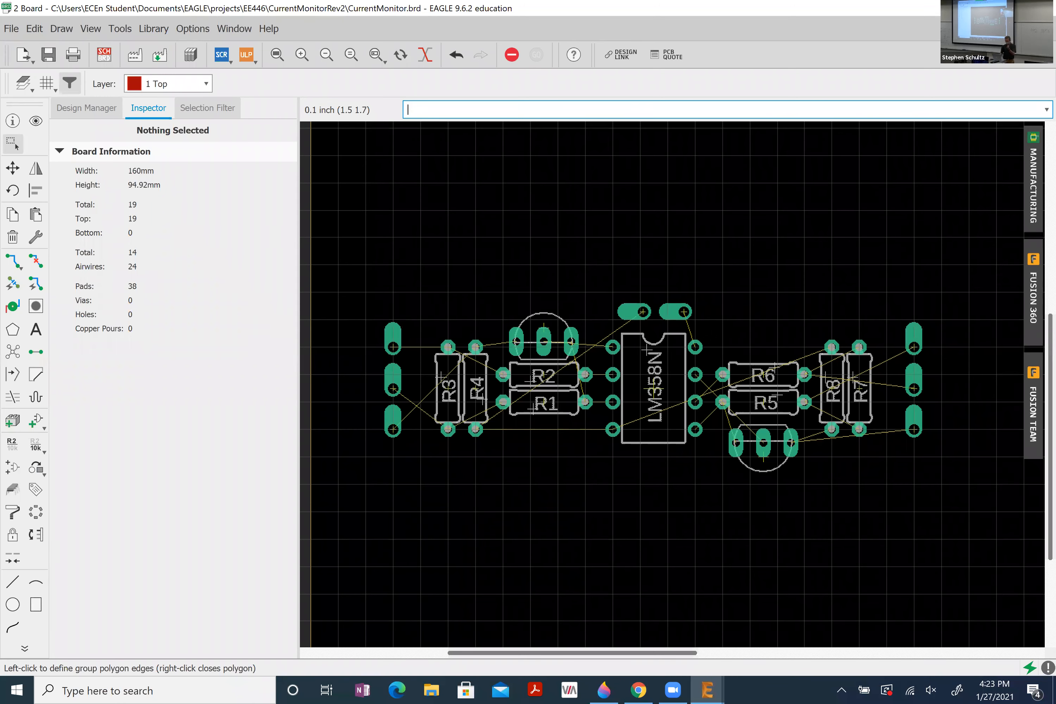
{"action": "scroll", "coordinate": [353, 344], "scroll_direction": "up", "scroll_amount": 3}
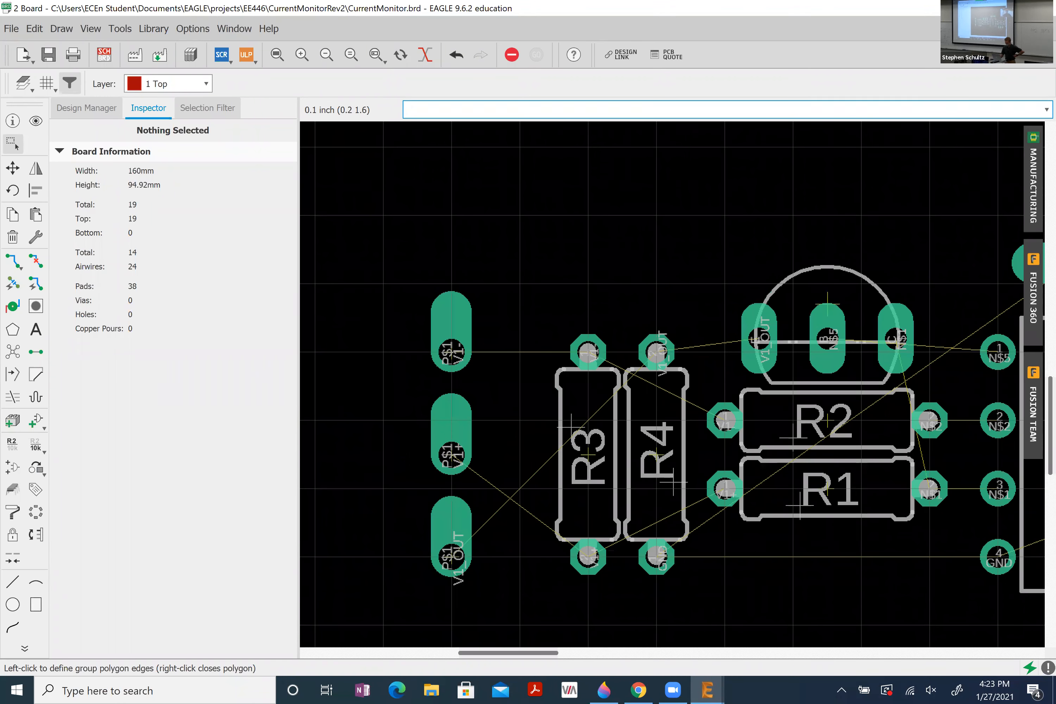
{"action": "scroll", "coordinate": [451, 522], "scroll_direction": "up", "scroll_amount": 3}
{"action": "left_click_drag", "start_coordinate": [660, 556], "coordinate": [564, 359]}
{"action": "left_click", "coordinate": [656, 385]}
{"action": "left_click", "coordinate": [660, 385]}
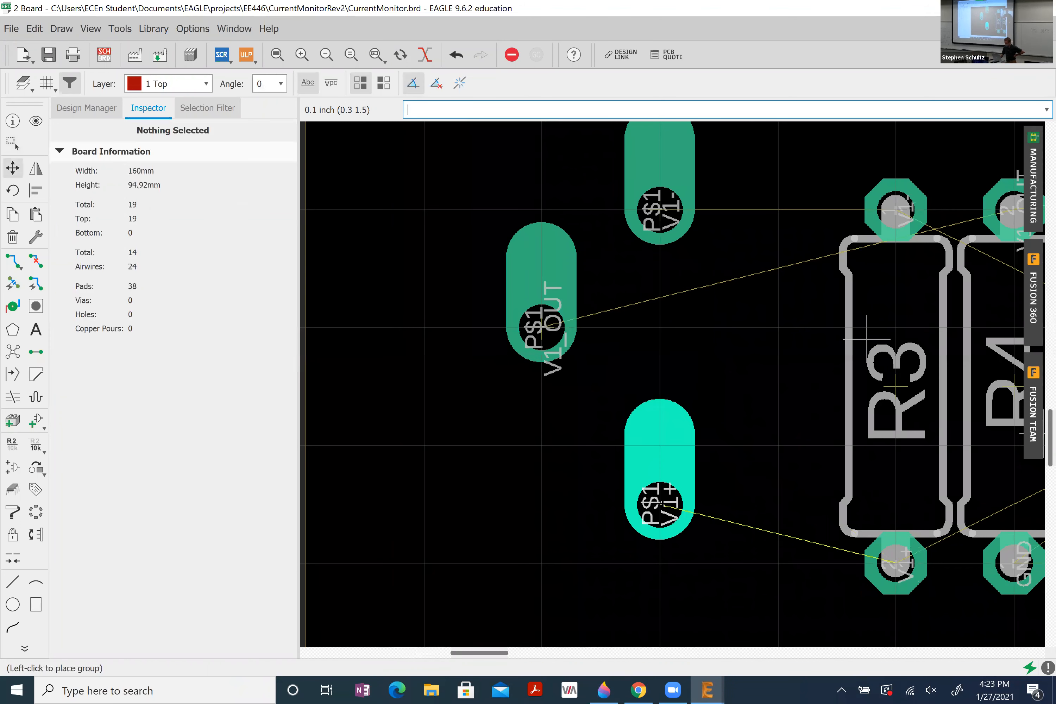
{"action": "right_click", "coordinate": [719, 445]}
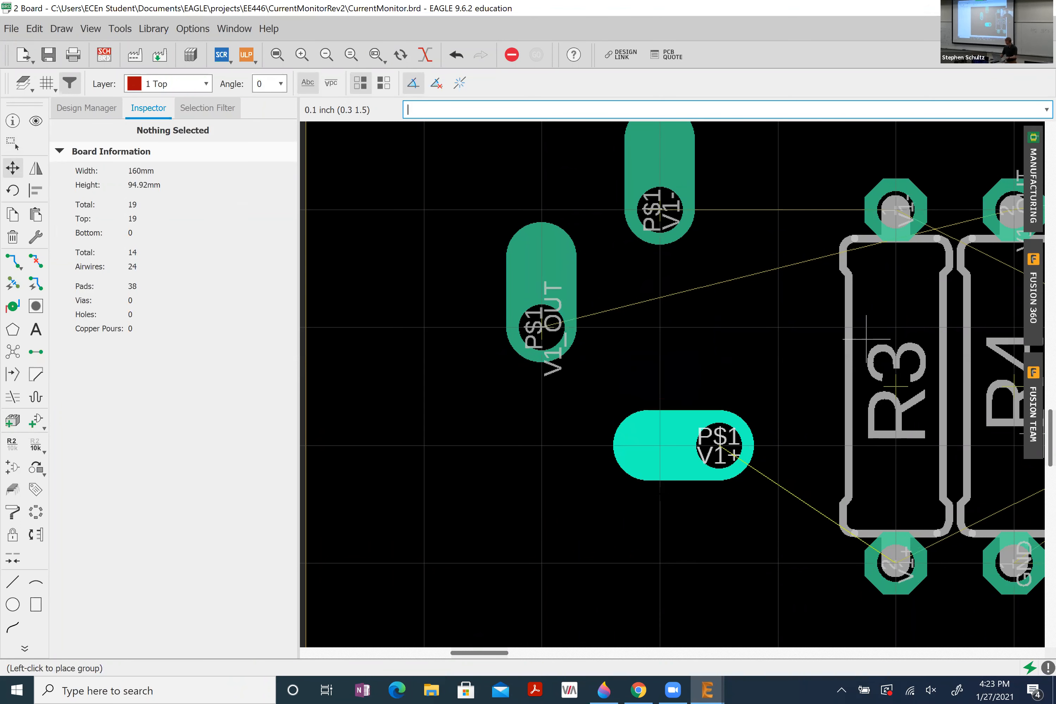
{"action": "right_click", "coordinate": [722, 382]}
{"action": "right_click", "coordinate": [604, 441]}
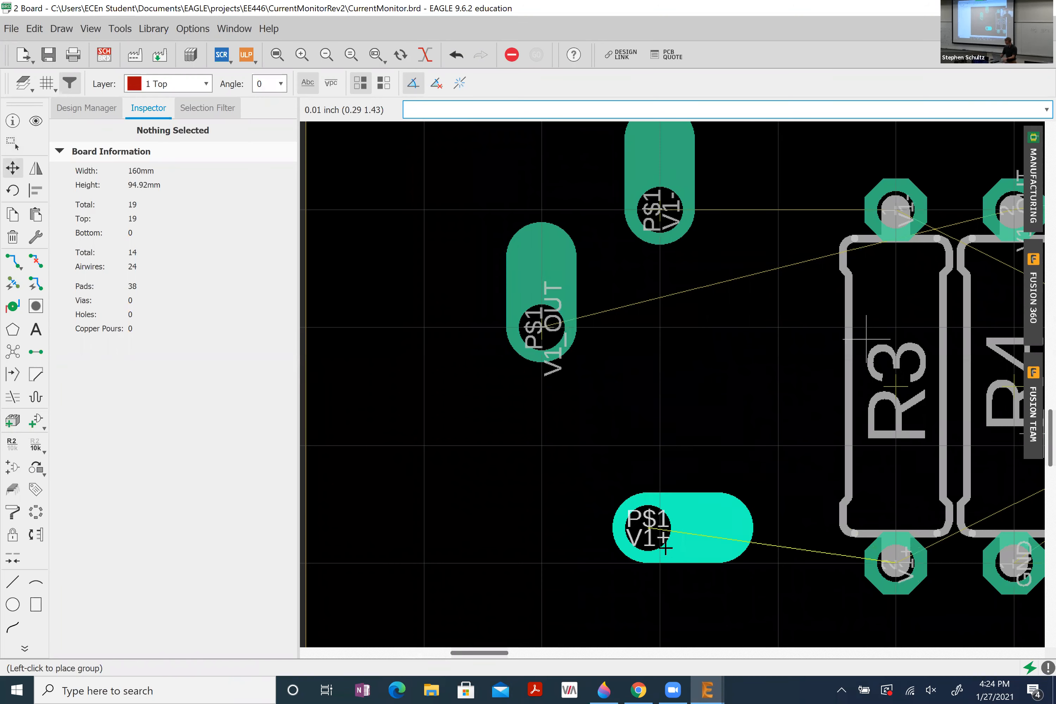
{"action": "left_click", "coordinate": [659, 563]}
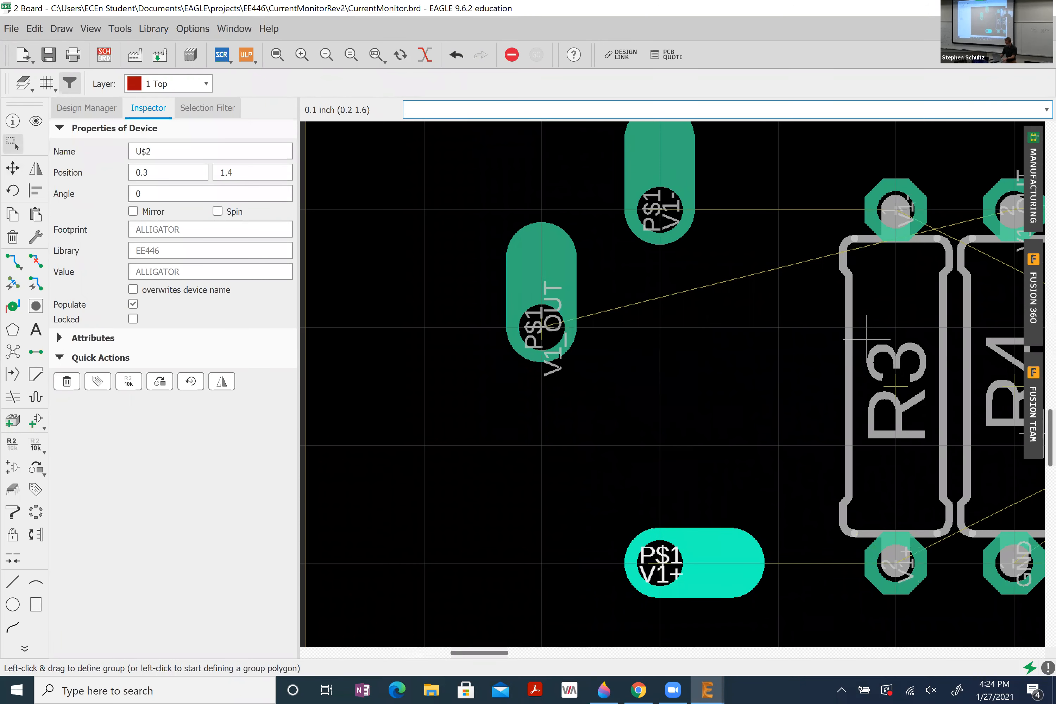
- Rotate the V1_OUT pad to angle 0 and move it to (0.1 1.7), level with R3's upper pad
{"action": "left_click", "coordinate": [544, 327]}
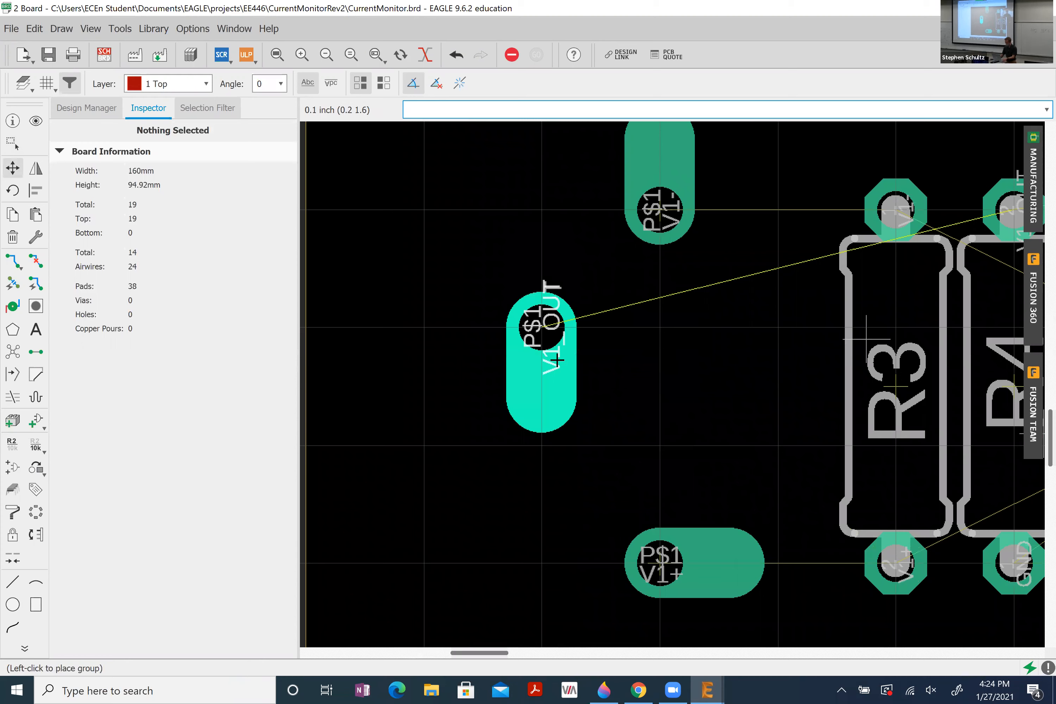
{"action": "right_click", "coordinate": [556, 359]}
{"action": "left_click", "coordinate": [425, 209]}
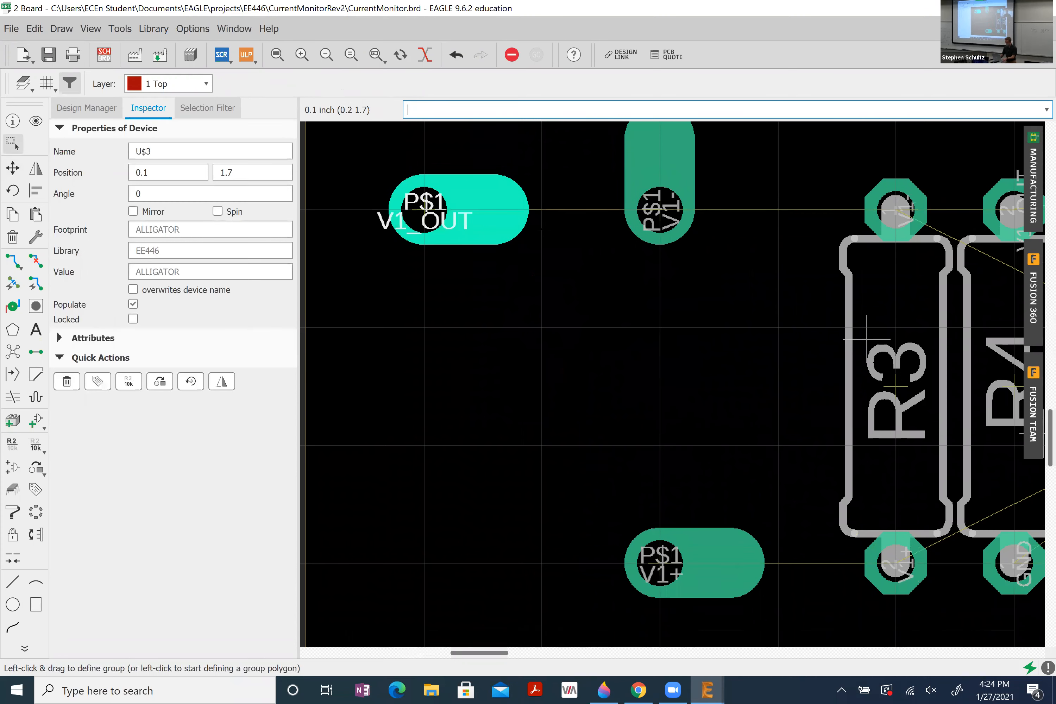
- Rotate the V1- pad to horizontal and place it at (0.3 1.6), directly above V1+
{"action": "left_click", "coordinate": [660, 209]}
{"action": "right_click", "coordinate": [659, 326]}
{"action": "right_click", "coordinate": [659, 326]}
{"action": "right_click", "coordinate": [659, 327]}
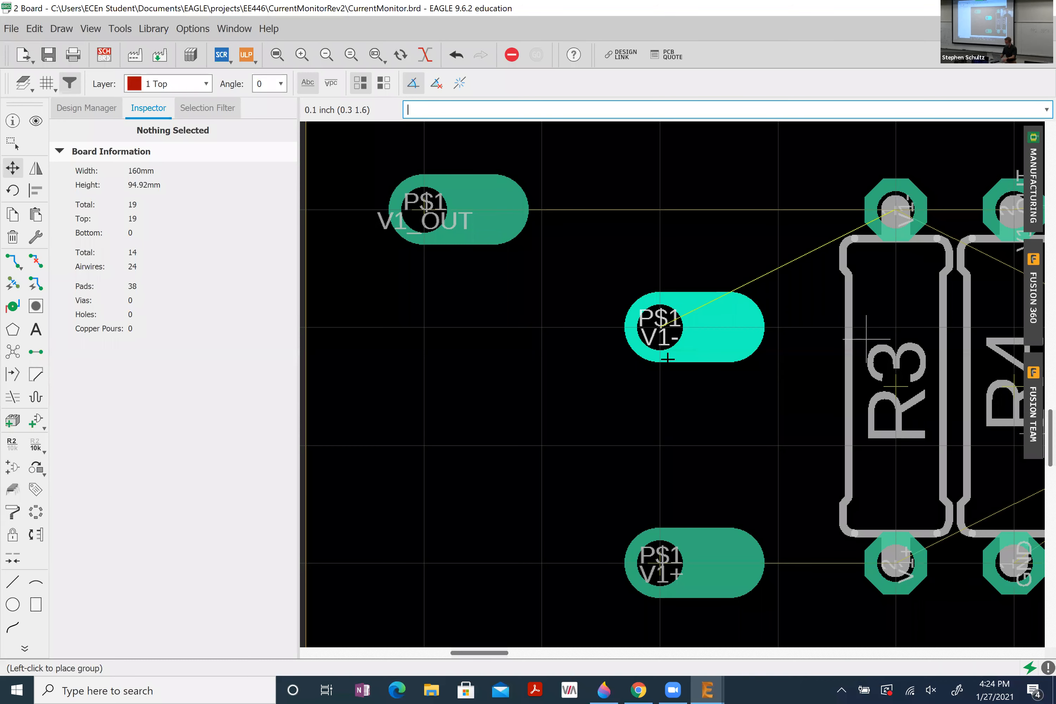
{"action": "left_click", "coordinate": [660, 327]}
- Move the V1_OUT pad to (0.3 1.8), in line above the V1- and V1+ pads
{"action": "scroll", "coordinate": [627, 326], "scroll_direction": "down", "scroll_amount": 3}
{"action": "left_click", "coordinate": [563, 287]}
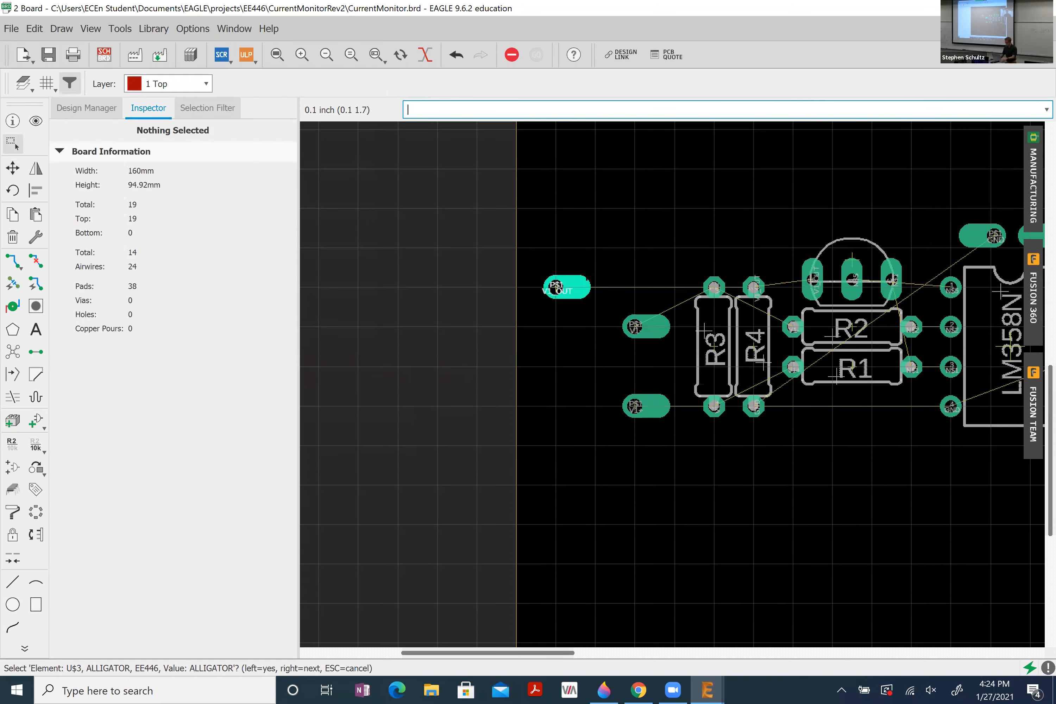
{"action": "left_click", "coordinate": [564, 287]}
{"action": "left_click", "coordinate": [632, 254]}
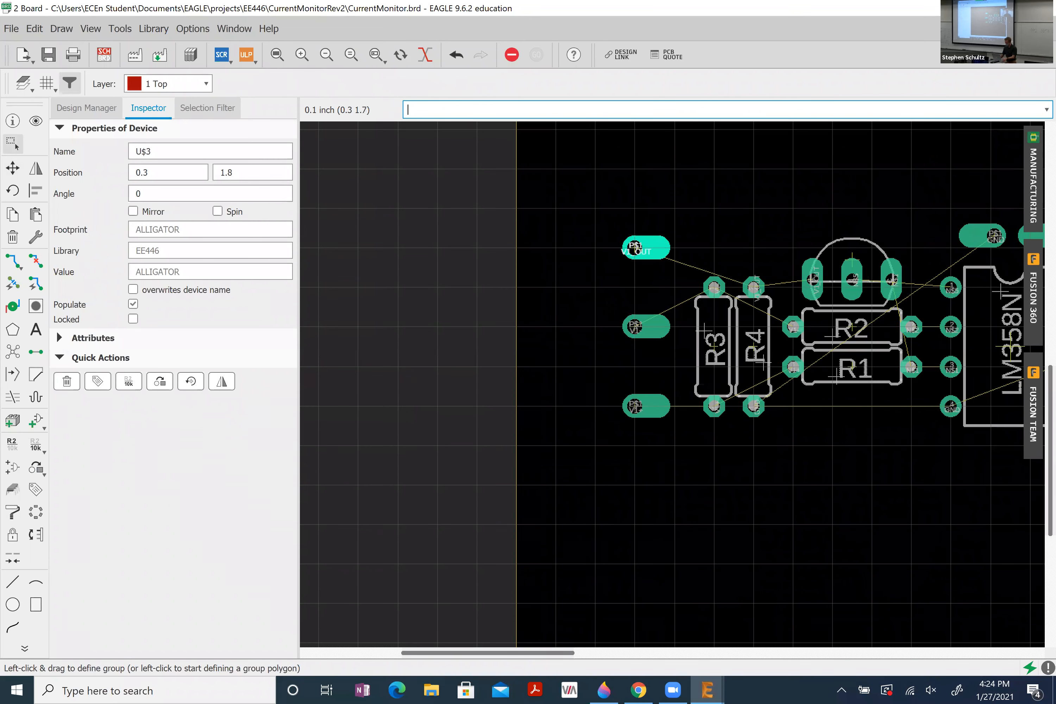
{"action": "left_click", "coordinate": [552, 314]}
- Rotate the V2_OUT pad to horizontal with its body toward the resistors and place it at (2.2 1.3)
{"action": "scroll", "coordinate": [473, 310], "scroll_direction": "down", "scroll_amount": 4}
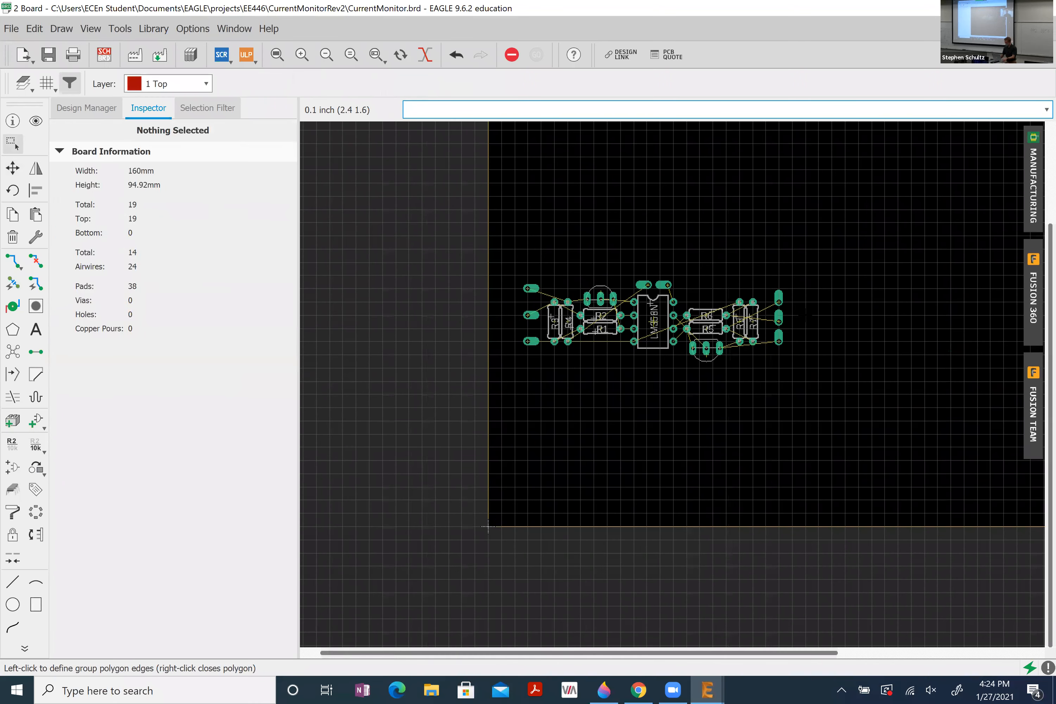
{"action": "scroll", "coordinate": [685, 325], "scroll_direction": "up", "scroll_amount": 5}
{"action": "scroll", "coordinate": [707, 302], "scroll_direction": "up", "scroll_amount": 3}
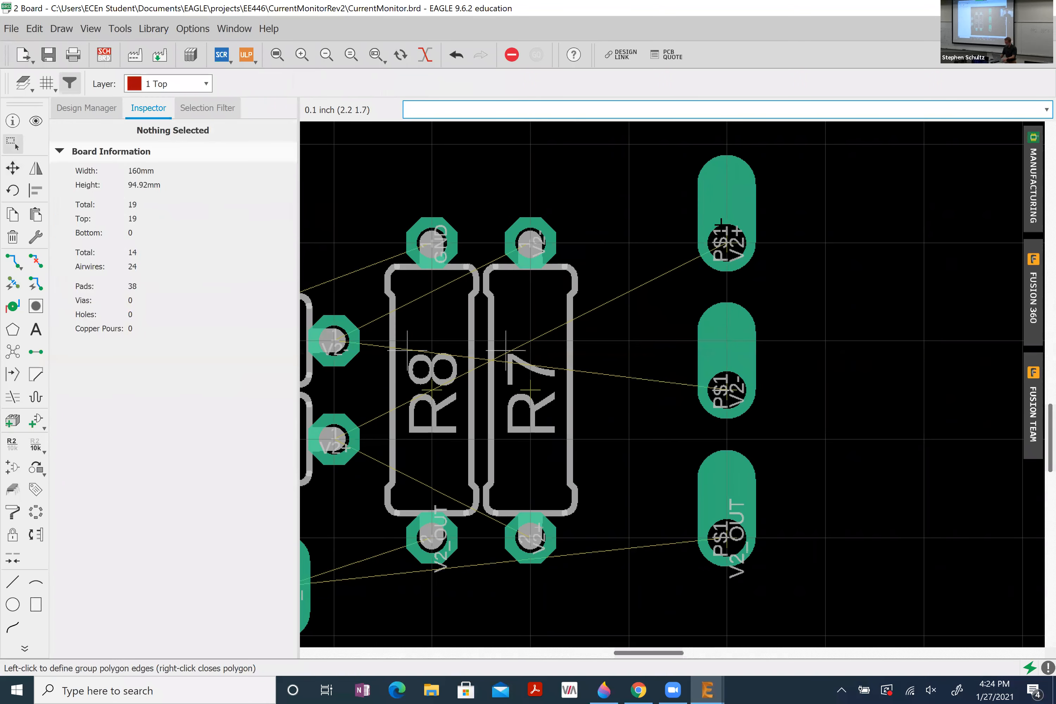
{"action": "left_click", "coordinate": [726, 537]}
{"action": "right_click", "coordinate": [727, 537]}
{"action": "right_click", "coordinate": [727, 537]}
{"action": "right_click", "coordinate": [727, 537]}
{"action": "right_click", "coordinate": [727, 537]}
{"action": "right_click", "coordinate": [727, 537]}
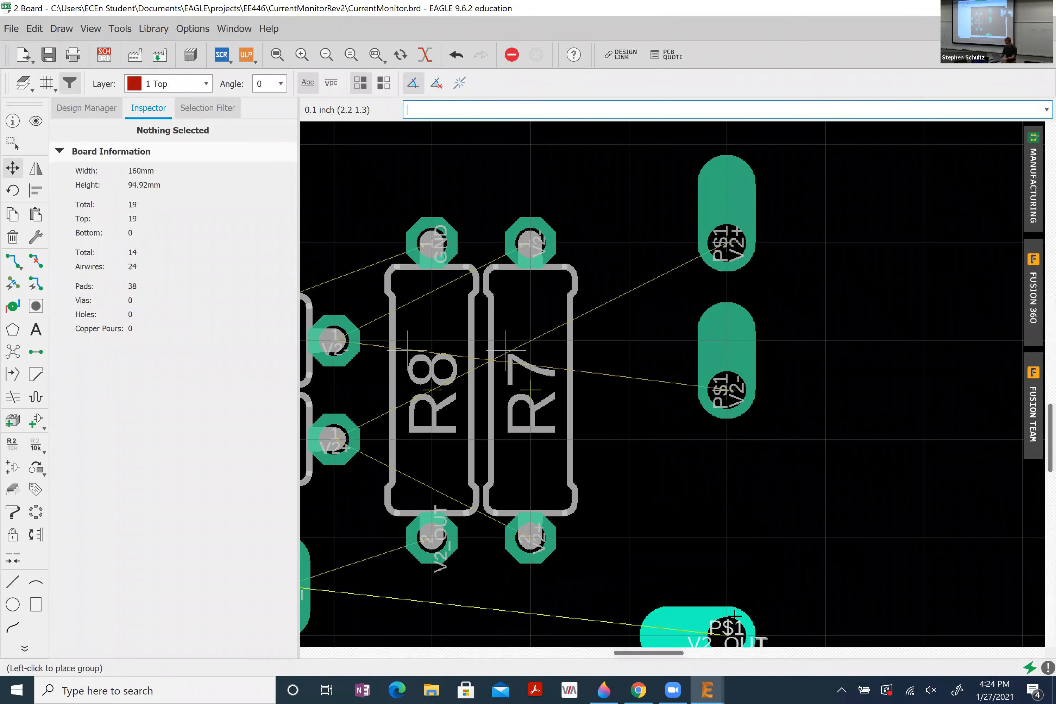
{"action": "left_click", "coordinate": [726, 635]}
{"action": "left_click", "coordinate": [729, 389]}
{"action": "right_click", "coordinate": [729, 389]}
{"action": "left_click", "coordinate": [726, 365]}
{"action": "key", "text": "Escape"}
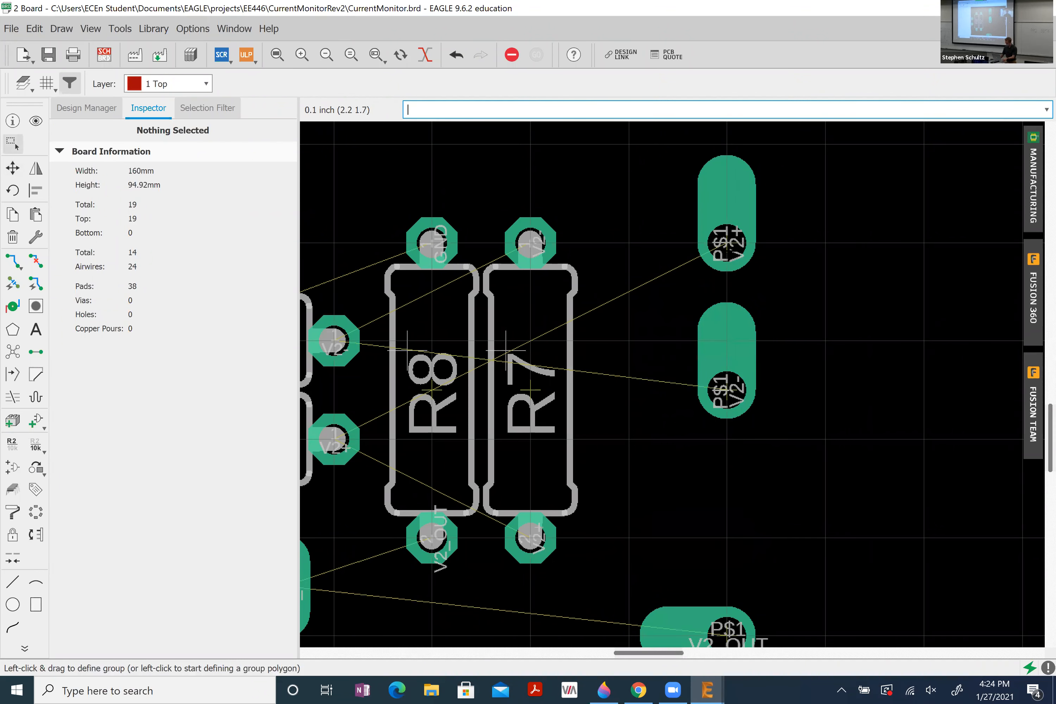
- Rotate the V2+ pad to horizontal with its body toward R7 and place it at (2.2 1.5)
{"action": "left_click", "coordinate": [727, 242]}
{"action": "right_click", "coordinate": [727, 243]}
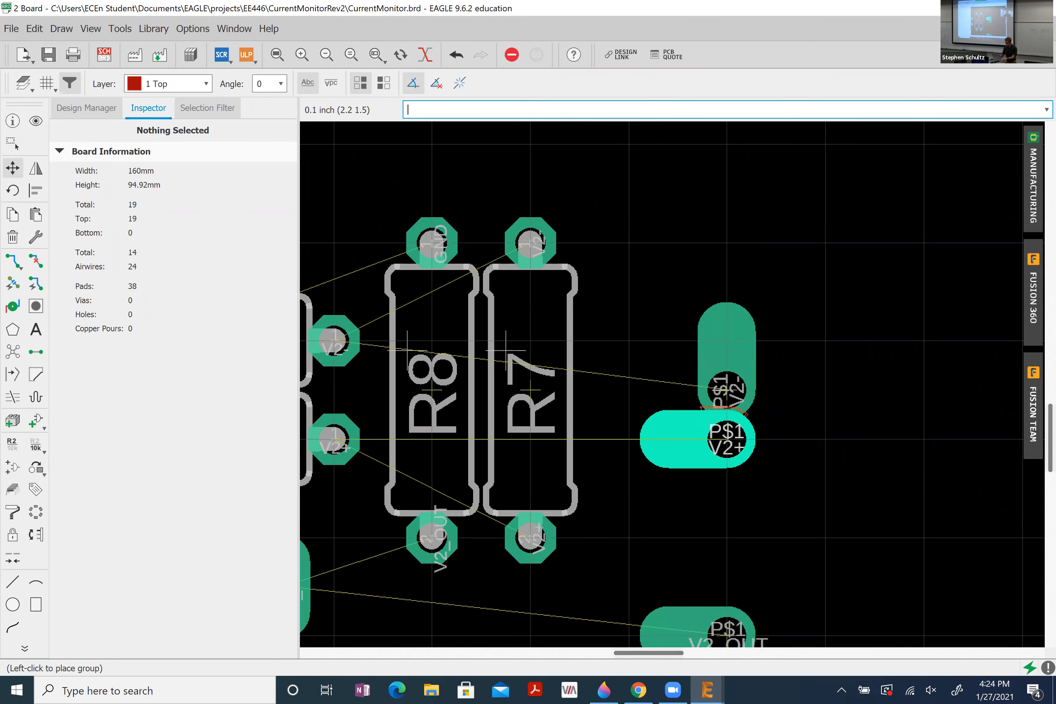
{"action": "left_click", "coordinate": [727, 439]}
- Rotate the V2- pad to horizontal with its body toward R7, place it at (2.2 1.7), and recalculate the airwires with ratsnest
{"action": "left_click", "coordinate": [728, 391]}
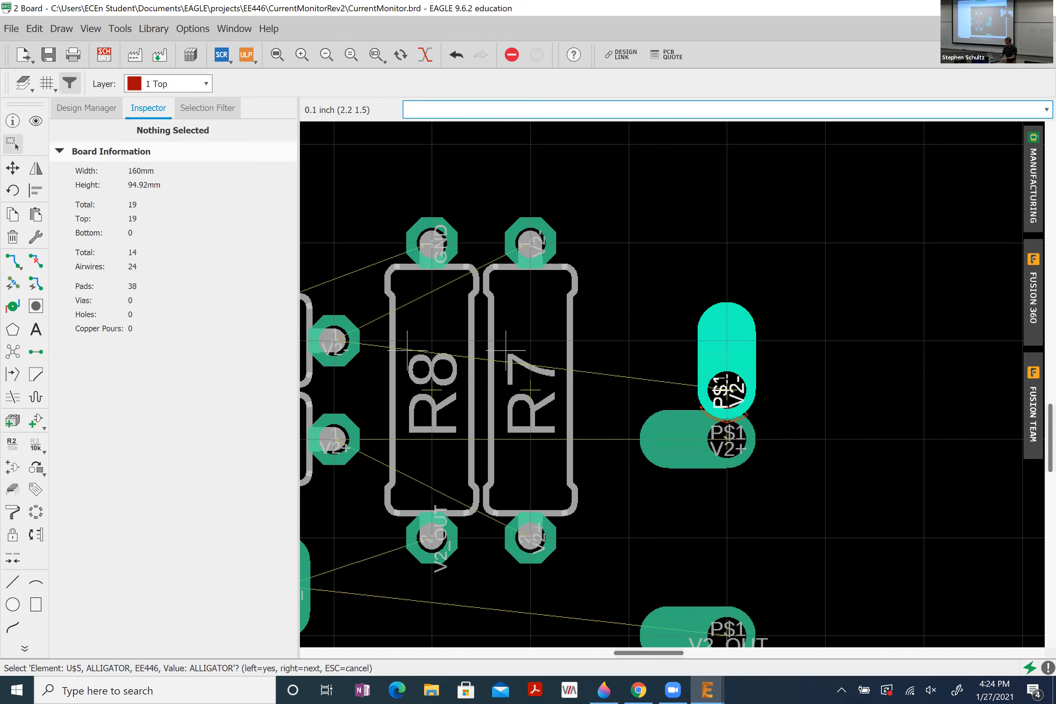
{"action": "left_click", "coordinate": [727, 390]}
{"action": "right_click", "coordinate": [729, 340]}
{"action": "right_click", "coordinate": [728, 340]}
{"action": "right_click", "coordinate": [731, 247]}
{"action": "right_click", "coordinate": [731, 247]}
{"action": "right_click", "coordinate": [732, 249]}
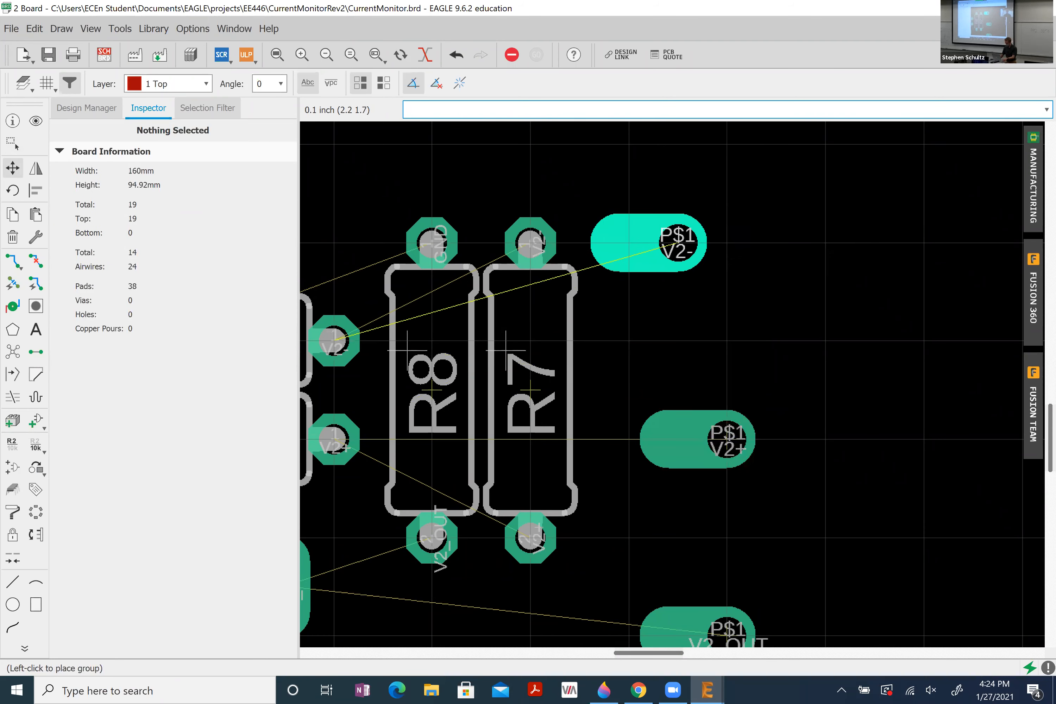
{"action": "left_click", "coordinate": [728, 243], "text": "alt"}
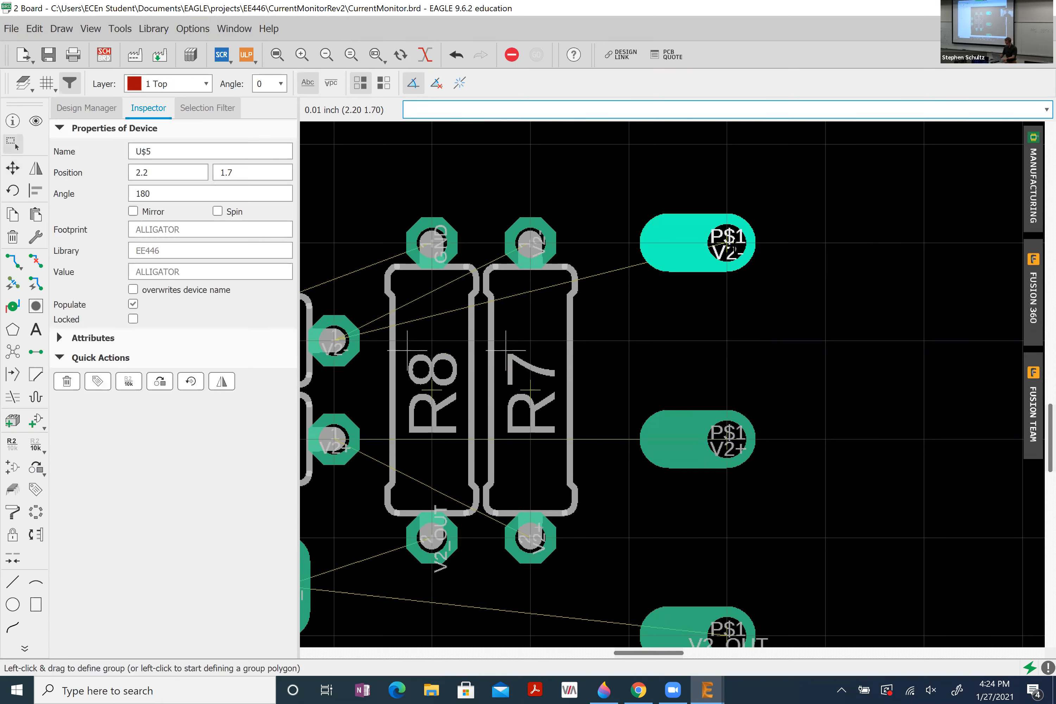
{"action": "type", "text": "ratsnest"}
{"action": "key", "text": "Return"}
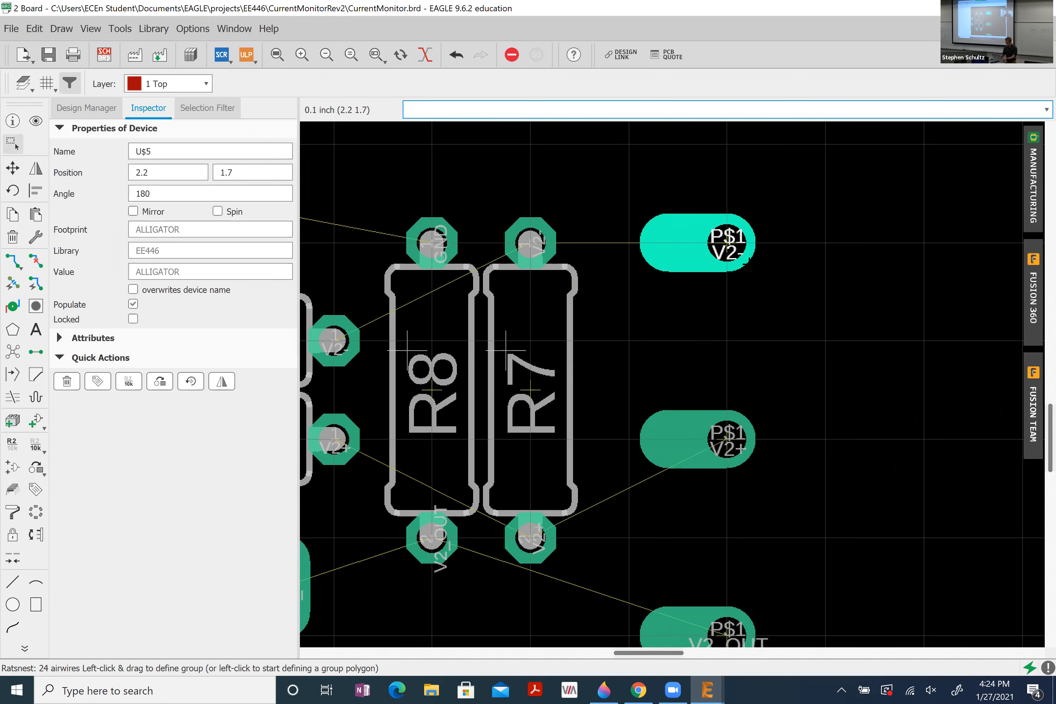
- Compare the first channel's board placement with the schematic and the hand-drawn circuit sketch in Paint 3D, returning to the board
{"action": "scroll", "coordinate": [727, 243], "scroll_direction": "down", "scroll_amount": 5}
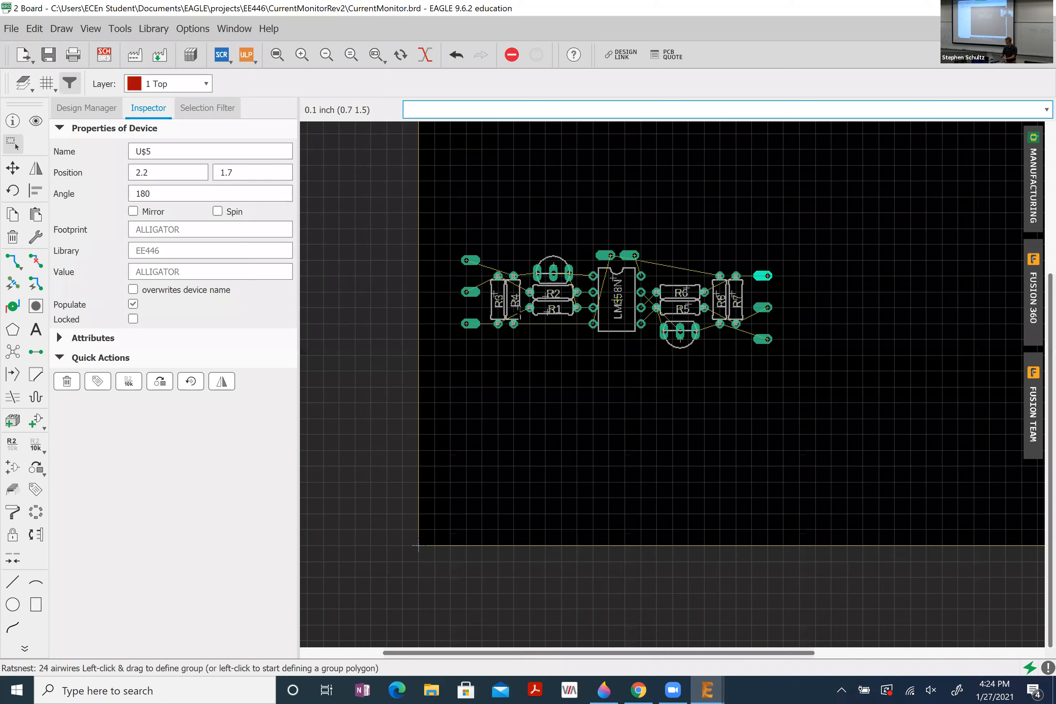
{"action": "scroll", "coordinate": [522, 308], "scroll_direction": "up", "scroll_amount": 3}
{"action": "scroll", "coordinate": [431, 208], "scroll_direction": "up", "scroll_amount": 2}
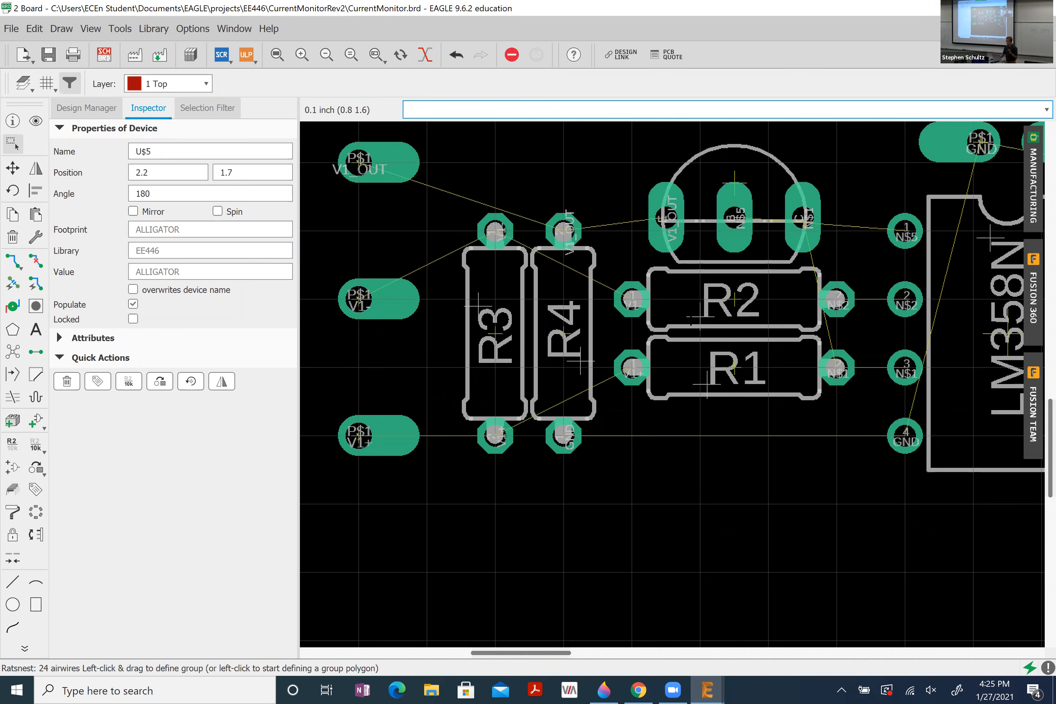
{"action": "key", "text": "alt+Tab"}
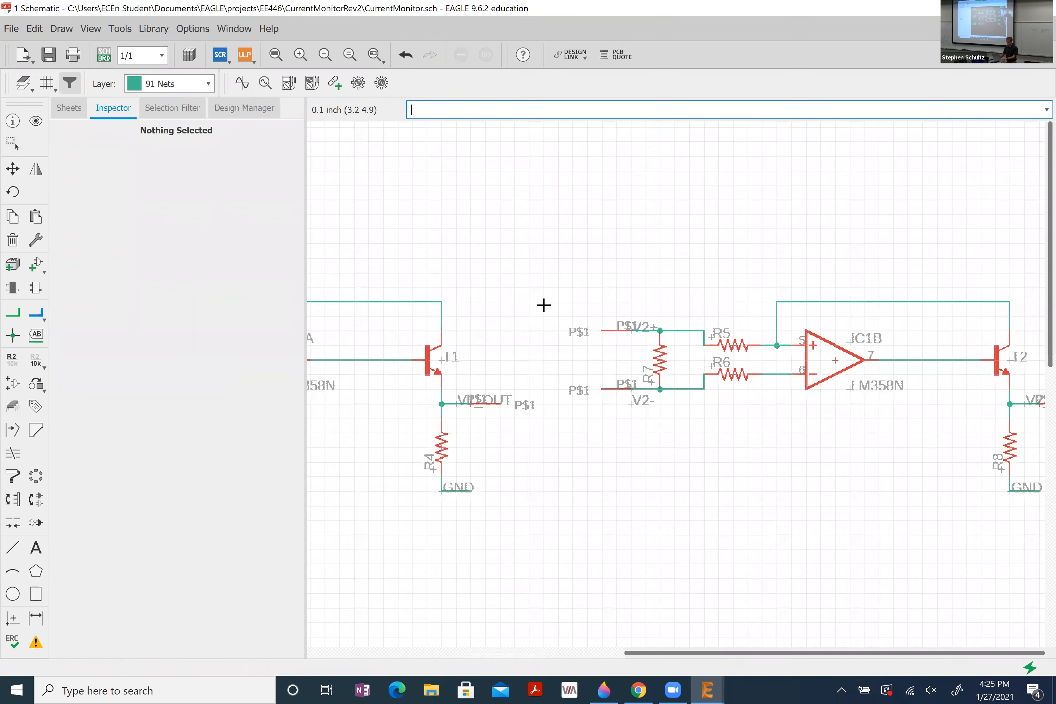
{"action": "key", "text": "alt+Tab"}
{"action": "key", "text": "alt+Tab"}
{"action": "key", "text": "alt+Tab"}
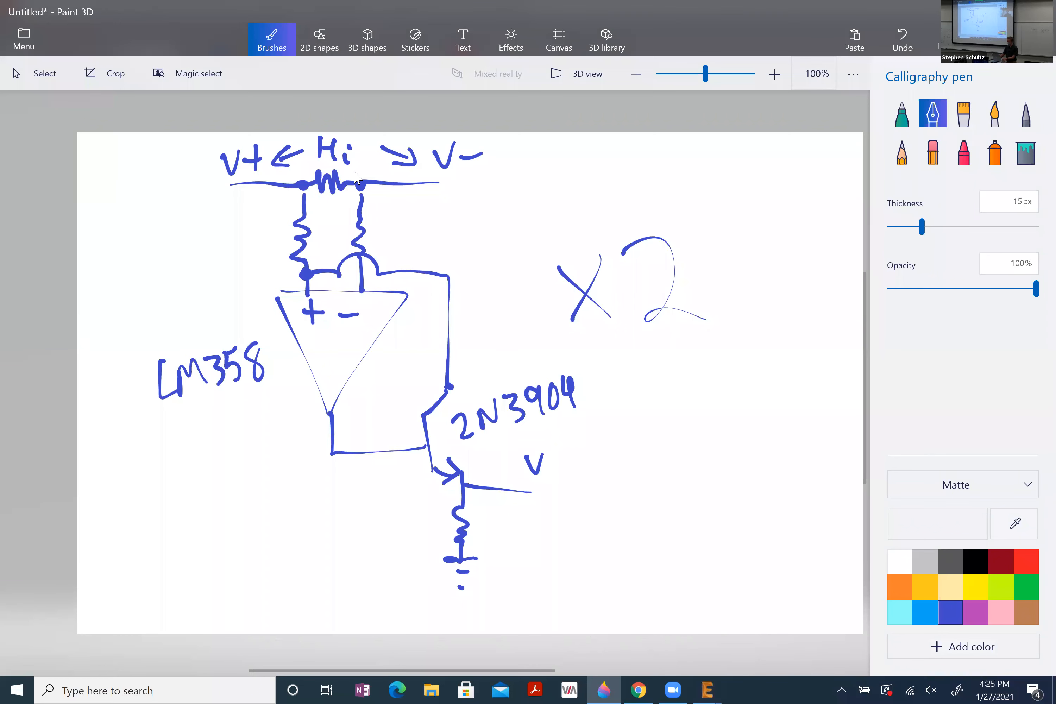
{"action": "key", "text": "alt+Tab"}
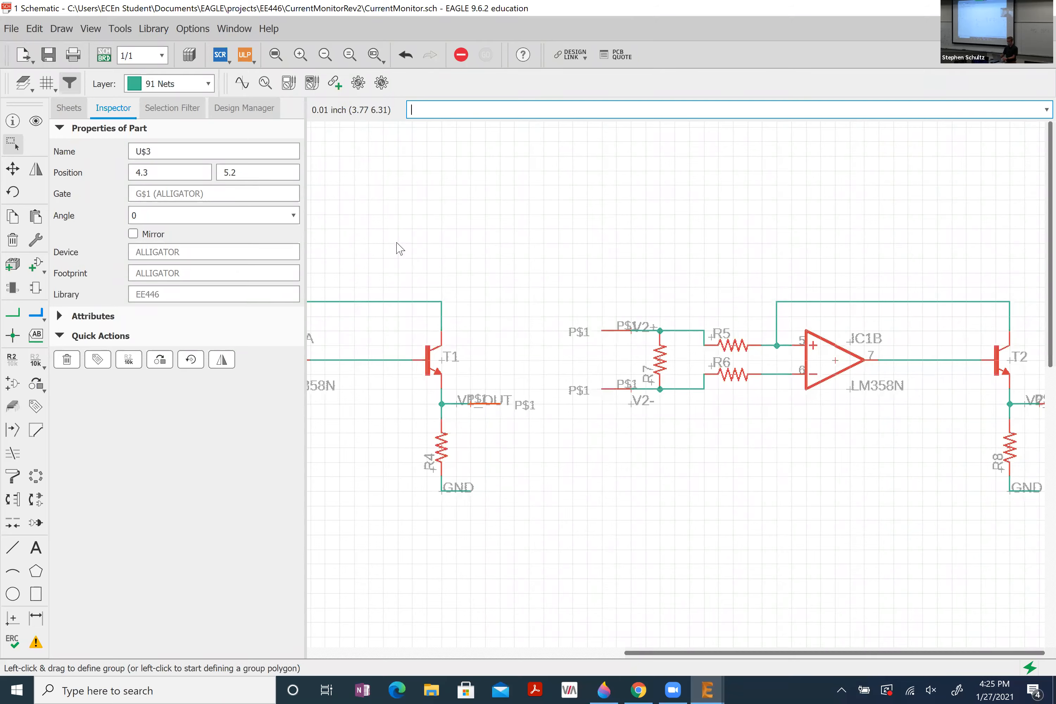
{"action": "key", "text": "alt+Tab"}
{"action": "key", "text": "alt+Tab"}
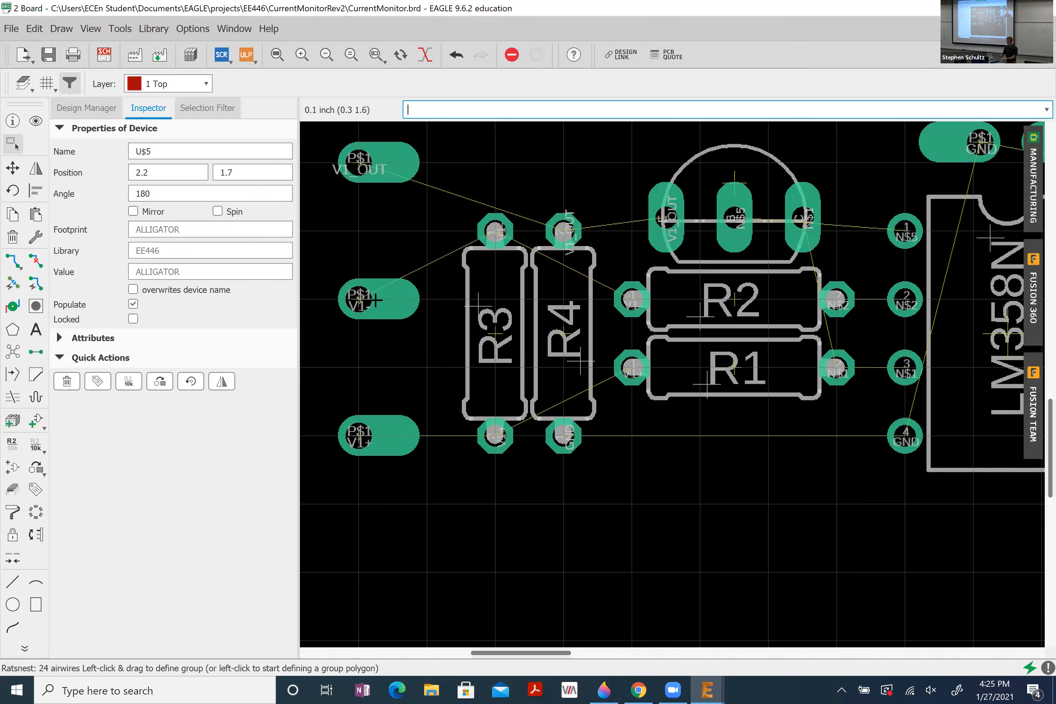
- Group the second channel's resistors R5 to R8, transistor T2 and three alligator pads and move them up 0.1 inch
{"action": "scroll", "coordinate": [355, 423], "scroll_direction": "down", "scroll_amount": 5}
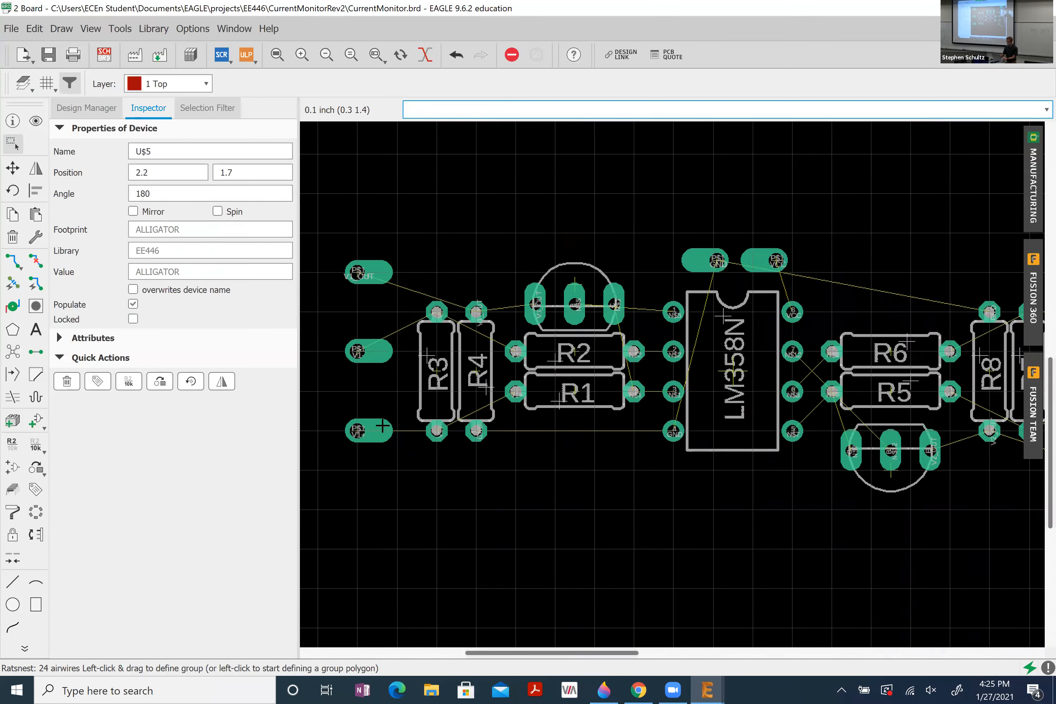
{"action": "scroll", "coordinate": [760, 388], "scroll_direction": "up", "scroll_amount": 5}
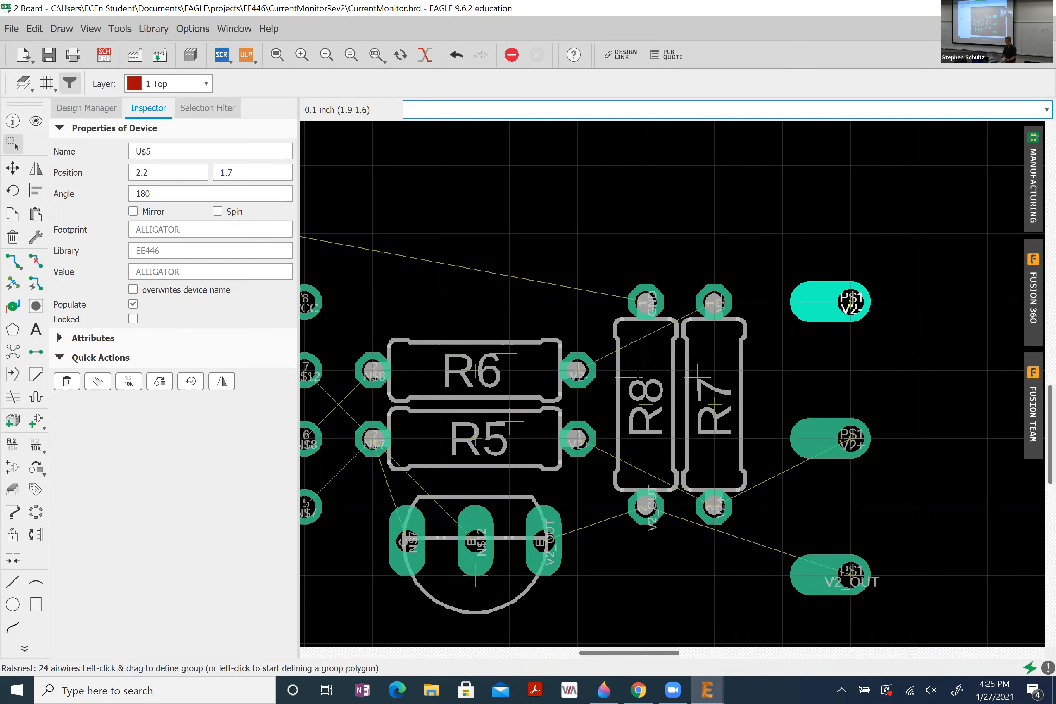
{"action": "scroll", "coordinate": [647, 370], "scroll_direction": "down", "scroll_amount": 10}
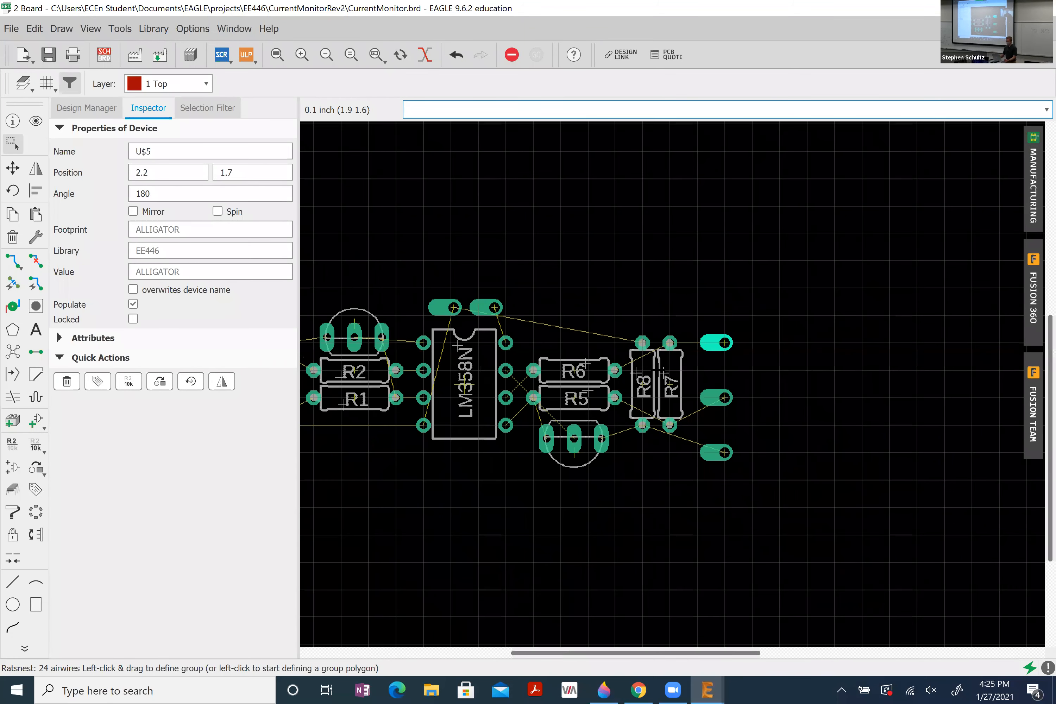
{"action": "scroll", "coordinate": [553, 371], "scroll_direction": "up", "scroll_amount": 3}
{"action": "scroll", "coordinate": [552, 368], "scroll_direction": "up", "scroll_amount": 2}
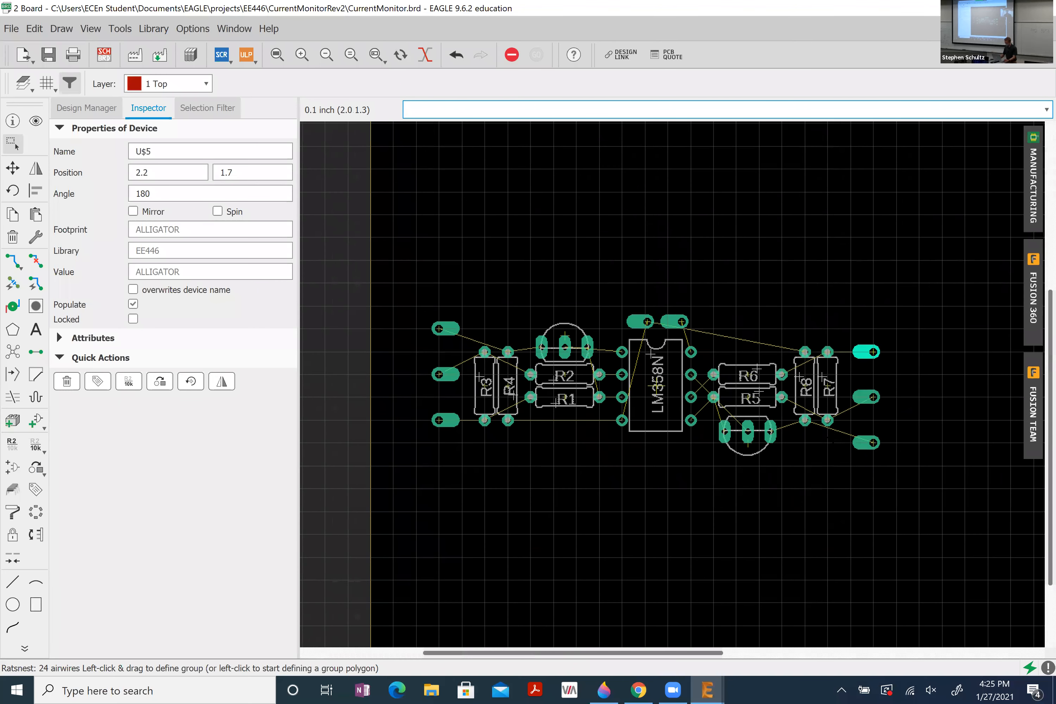
{"action": "left_click_drag", "start_coordinate": [910, 474], "coordinate": [703, 310]}
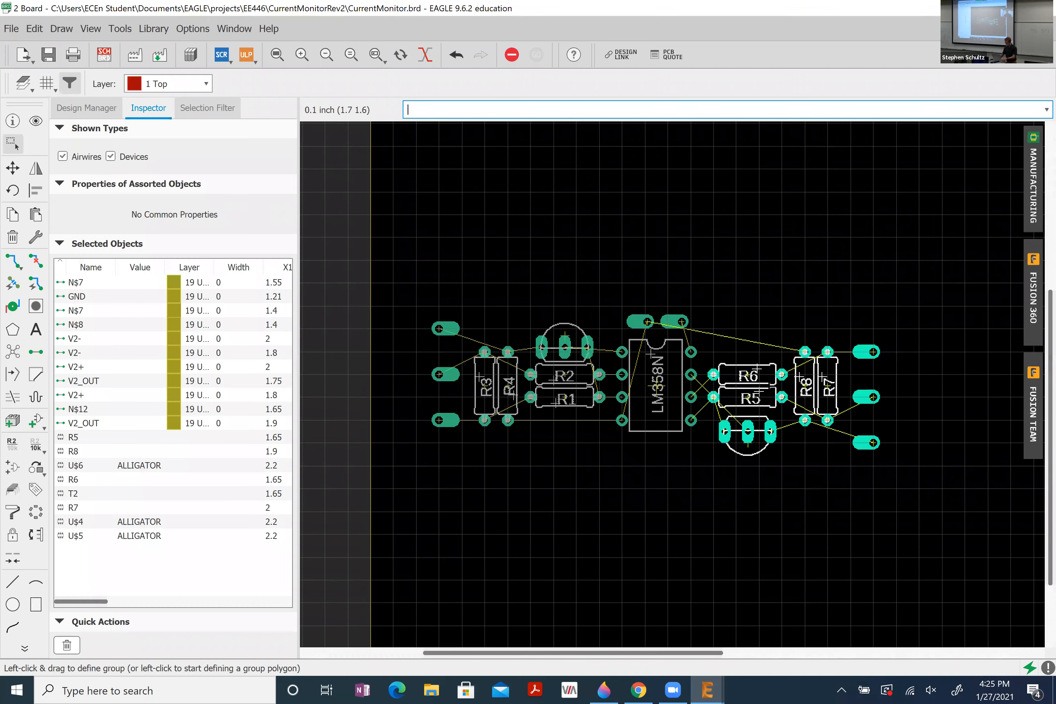
{"action": "left_click", "coordinate": [748, 398]}
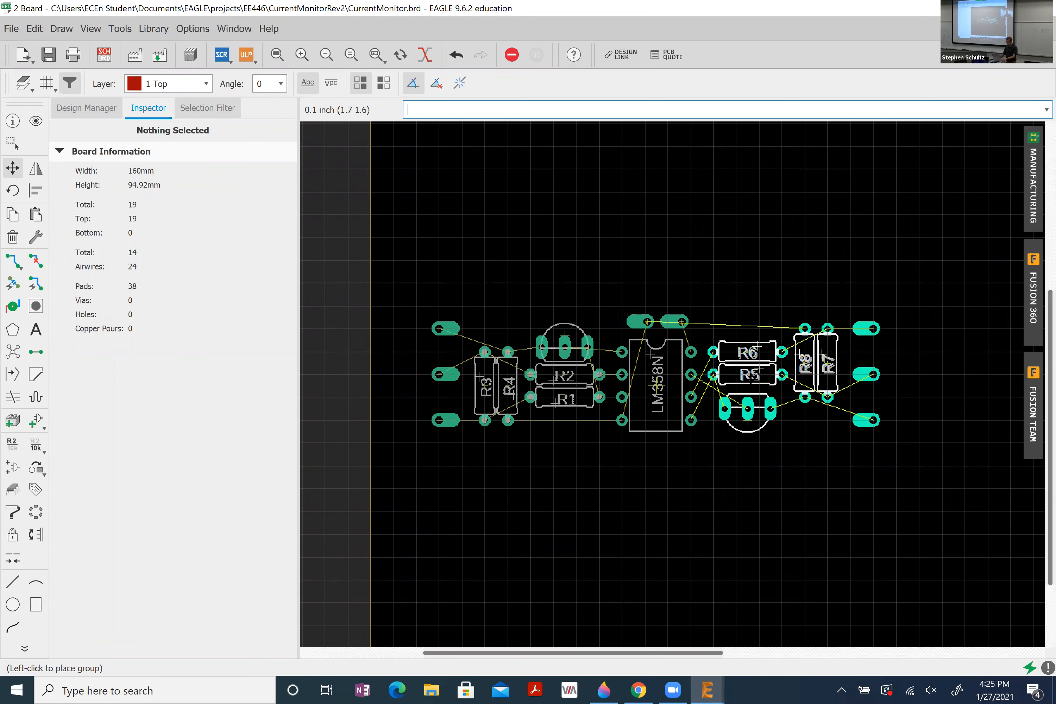
{"action": "key", "text": "alt"}
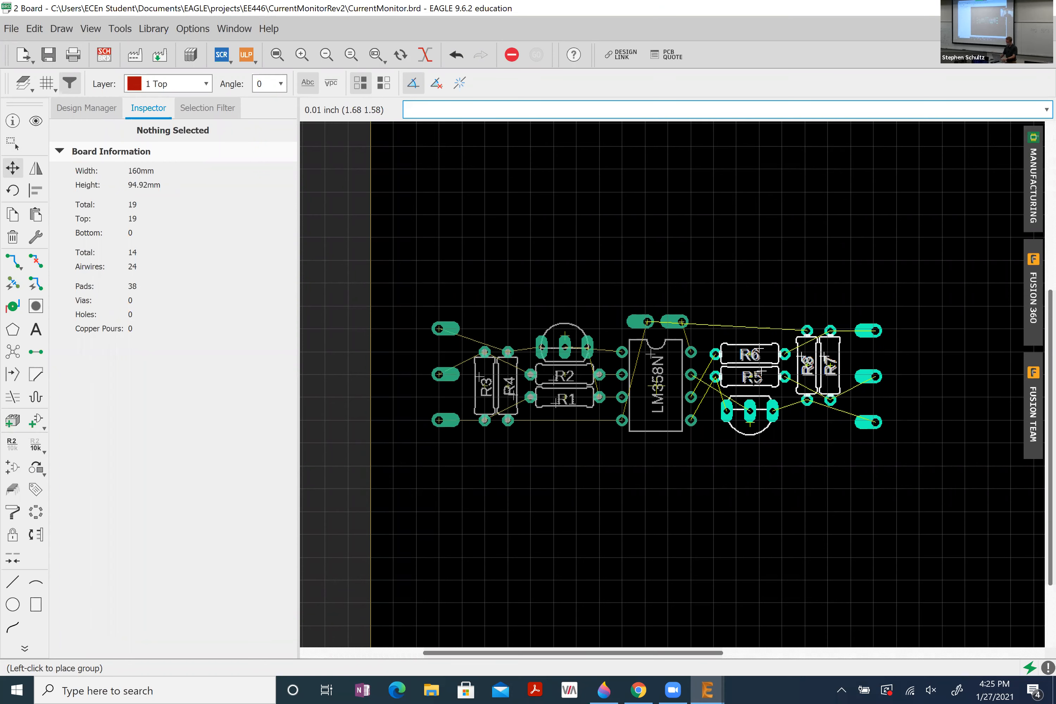
{"action": "left_click", "coordinate": [753, 378], "text": "alt"}
{"action": "key", "text": "Escape"}
{"action": "left_click", "coordinate": [732, 450]}
- Examine the overall placement of both channels and the airwires at transistor T1's pads above R2
{"action": "scroll", "coordinate": [731, 451], "scroll_direction": "up", "scroll_amount": 1}
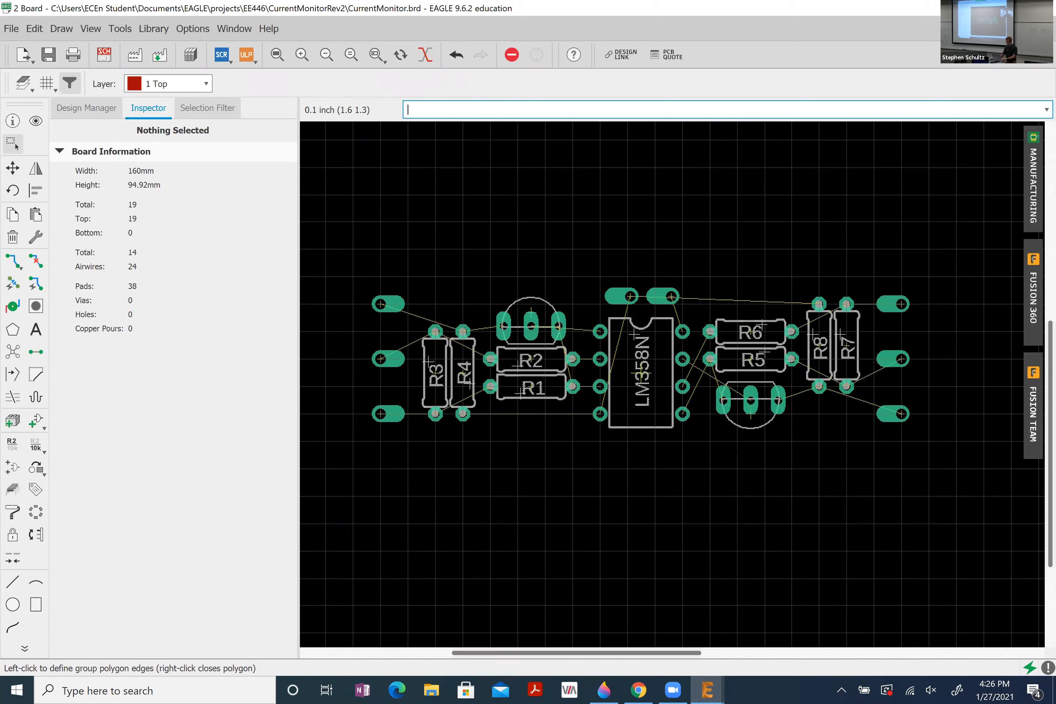
{"action": "scroll", "coordinate": [732, 450], "scroll_direction": "up", "scroll_amount": 1}
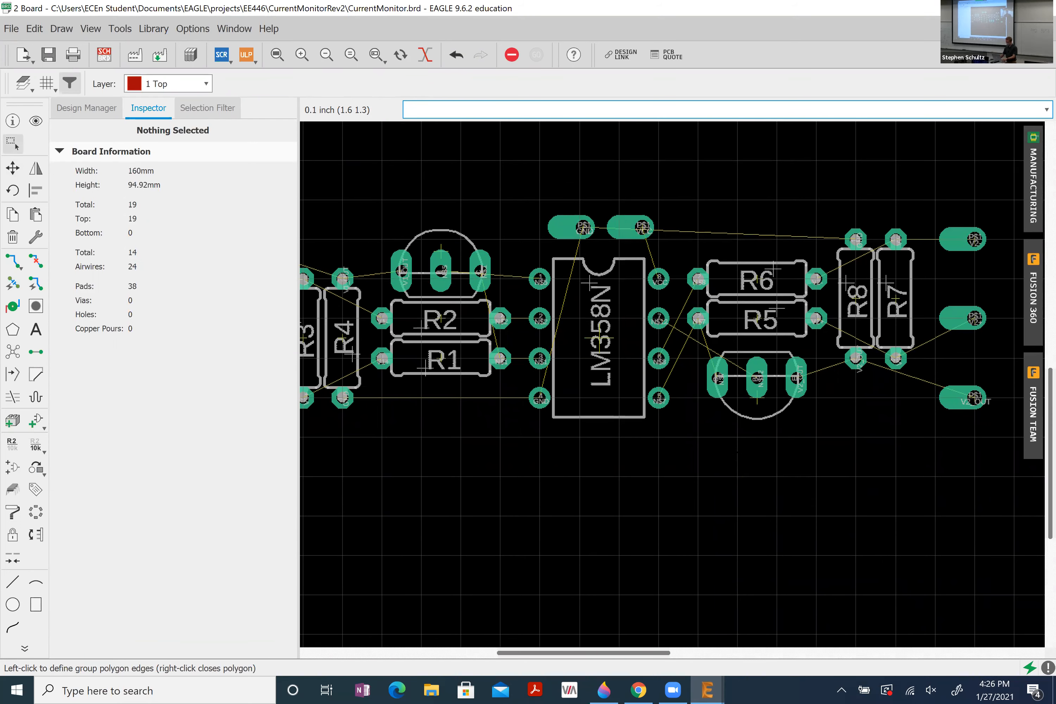
{"action": "scroll", "coordinate": [732, 451], "scroll_direction": "down", "scroll_amount": 3}
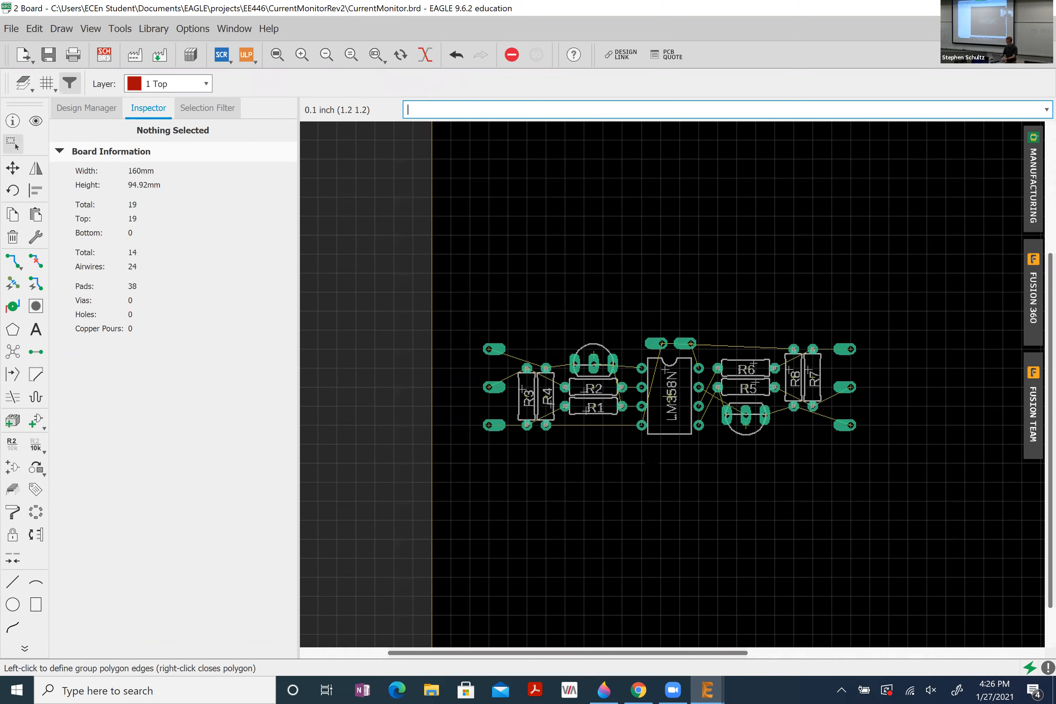
{"action": "scroll", "coordinate": [731, 451], "scroll_direction": "up", "scroll_amount": 1}
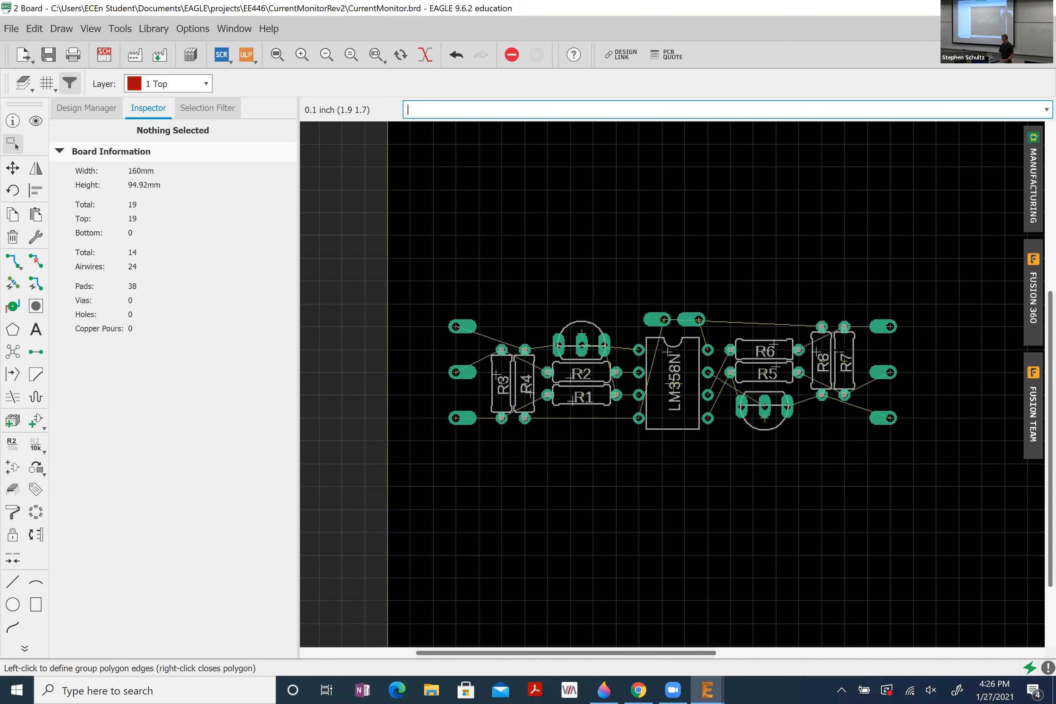
{"action": "scroll", "coordinate": [839, 350], "scroll_direction": "up", "scroll_amount": 3}
{"action": "scroll", "coordinate": [672, 367], "scroll_direction": "down", "scroll_amount": 3}
{"action": "scroll", "coordinate": [681, 345], "scroll_direction": "up", "scroll_amount": 8}
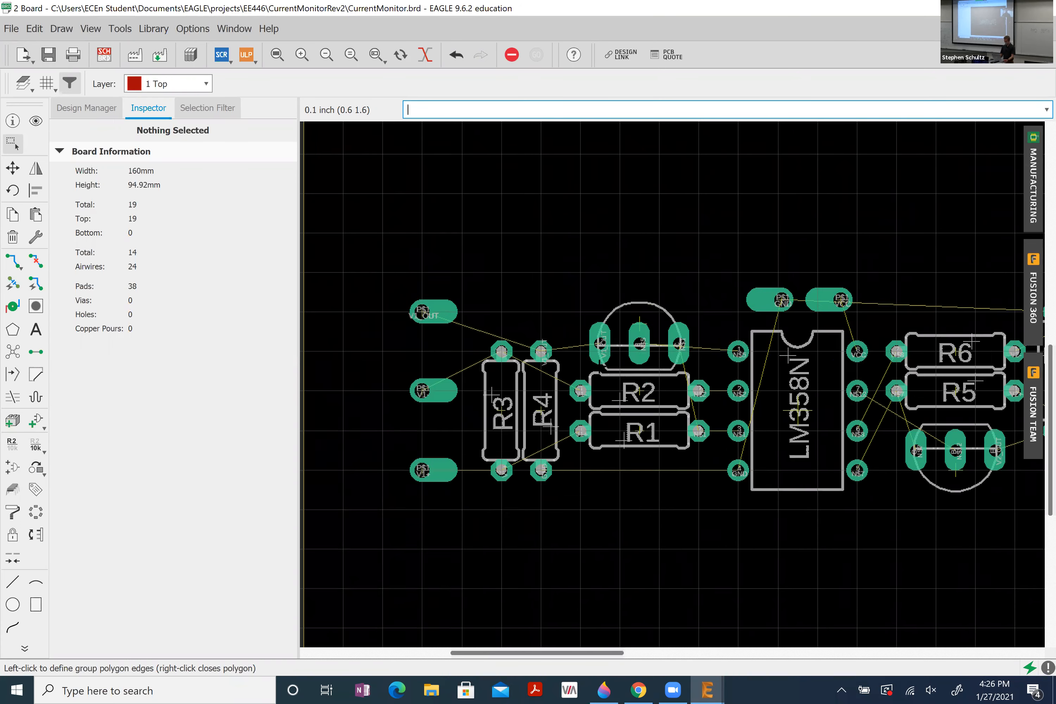
{"action": "scroll", "coordinate": [704, 299], "scroll_direction": "up", "scroll_amount": 1}
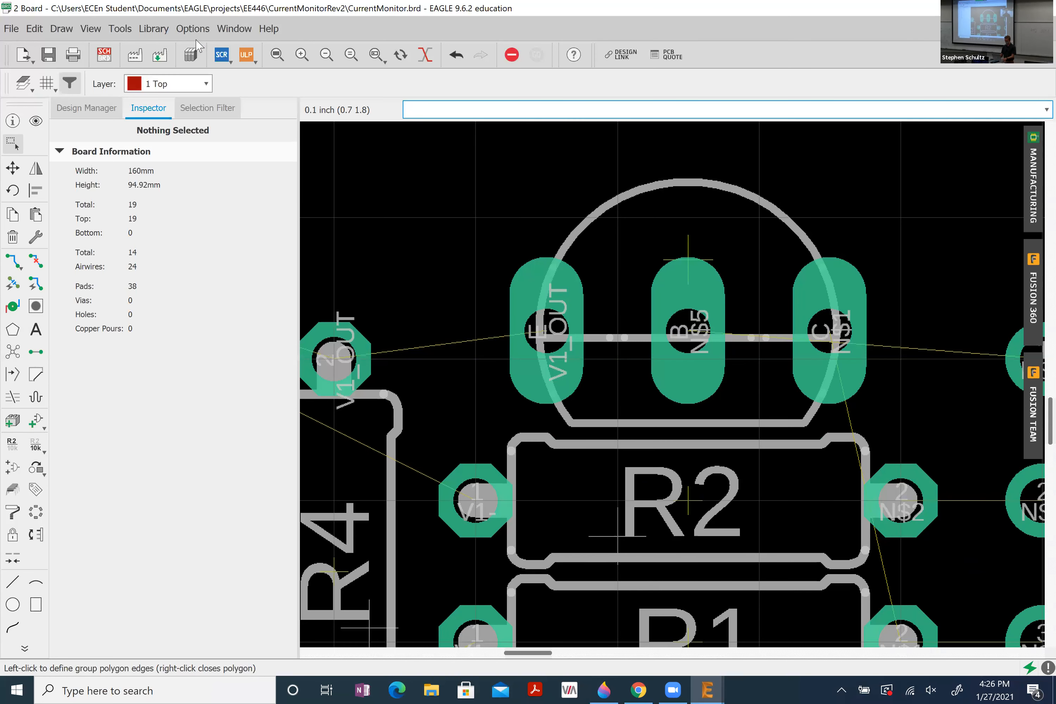
- Check the schematic's op-amp and transistor connections against the airwires of both transistors on the board
{"action": "left_click", "coordinate": [104, 55]}
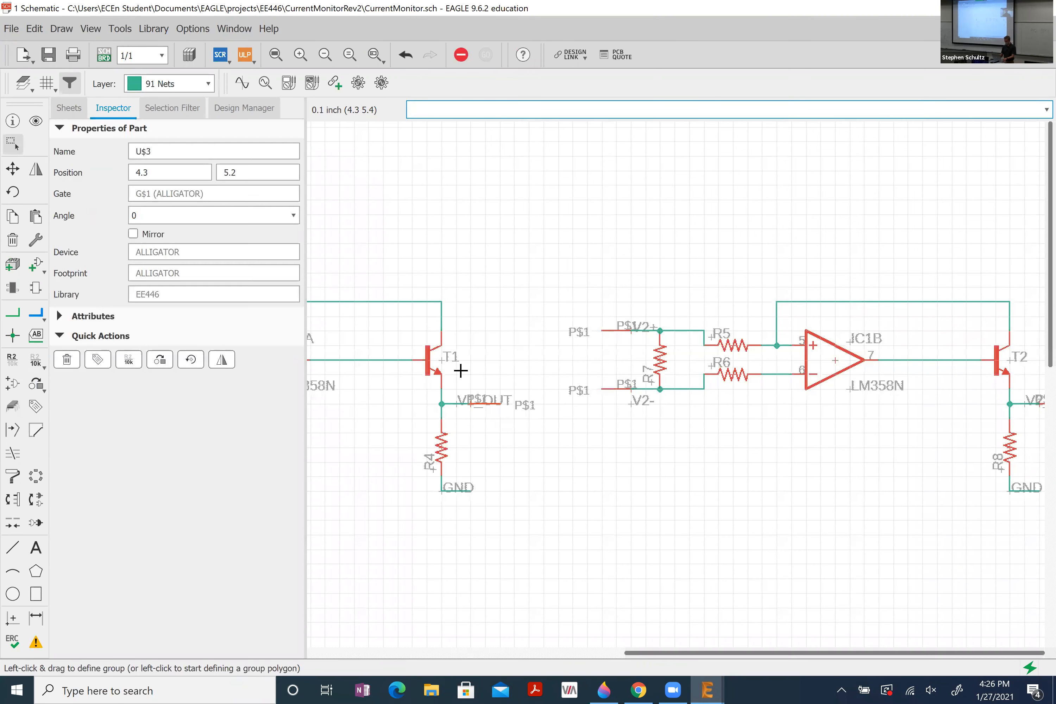
{"action": "scroll", "coordinate": [504, 367], "scroll_direction": "down", "scroll_amount": 1}
{"action": "scroll", "coordinate": [473, 365], "scroll_direction": "up", "scroll_amount": 2}
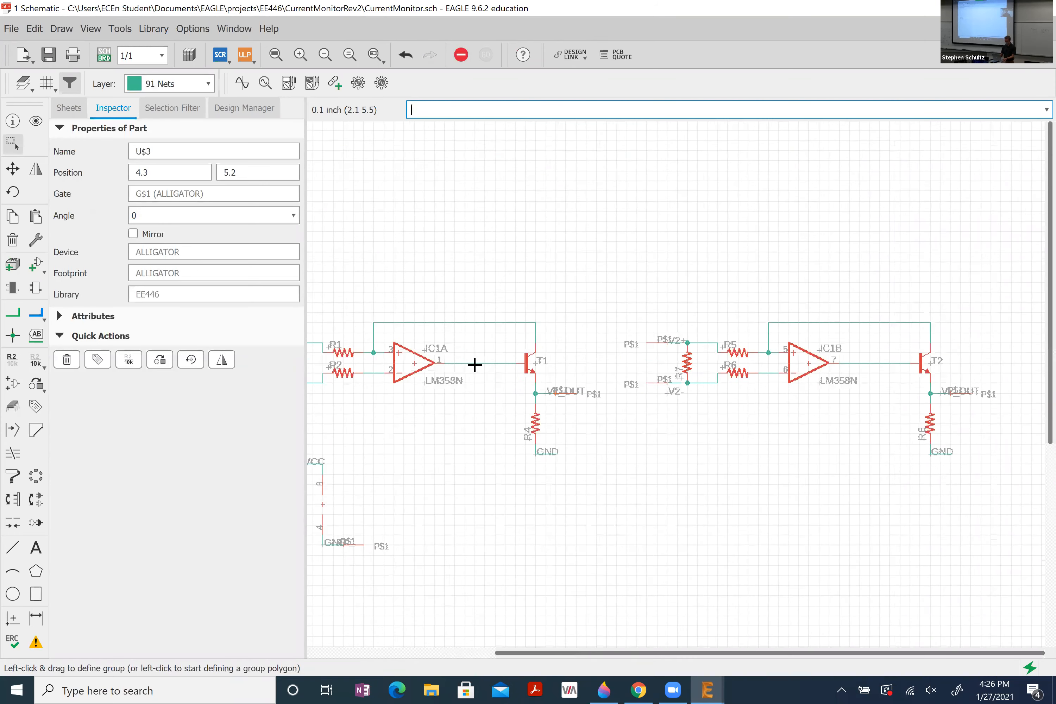
{"action": "scroll", "coordinate": [512, 361], "scroll_direction": "down", "scroll_amount": 2}
{"action": "scroll", "coordinate": [807, 366], "scroll_direction": "up", "scroll_amount": 2}
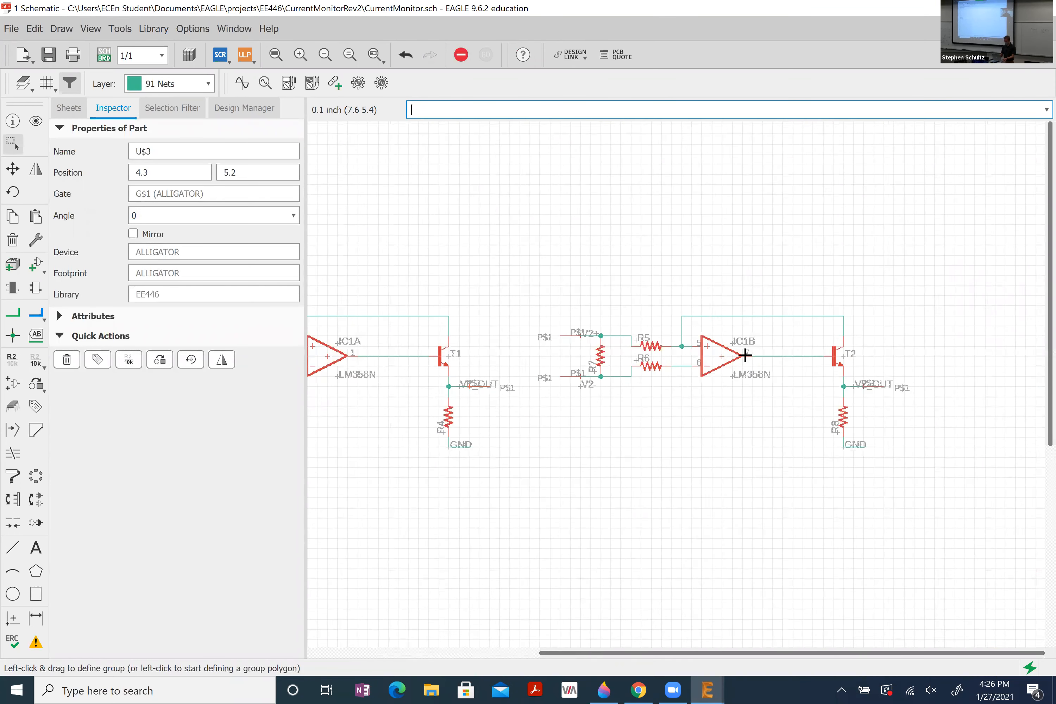
{"action": "key", "text": "alt+Tab"}
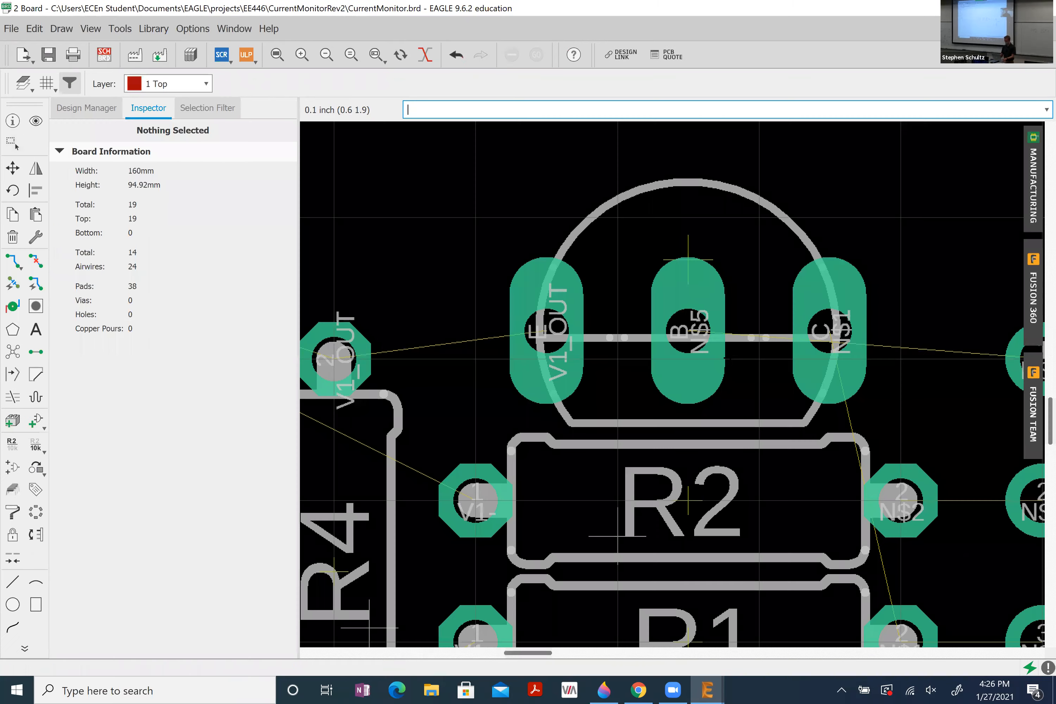
{"action": "scroll", "coordinate": [682, 348], "scroll_direction": "down", "scroll_amount": 3}
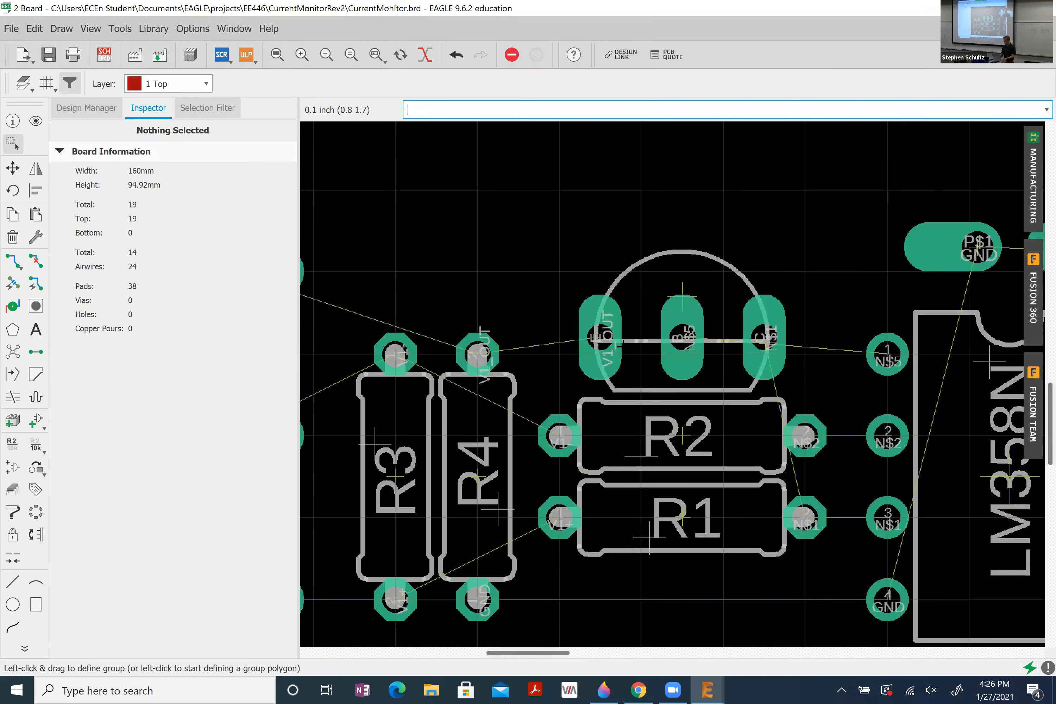
{"action": "scroll", "coordinate": [620, 343], "scroll_direction": "down", "scroll_amount": 8}
{"action": "scroll", "coordinate": [804, 377], "scroll_direction": "up", "scroll_amount": 6}
{"action": "scroll", "coordinate": [591, 353], "scroll_direction": "up", "scroll_amount": 2}
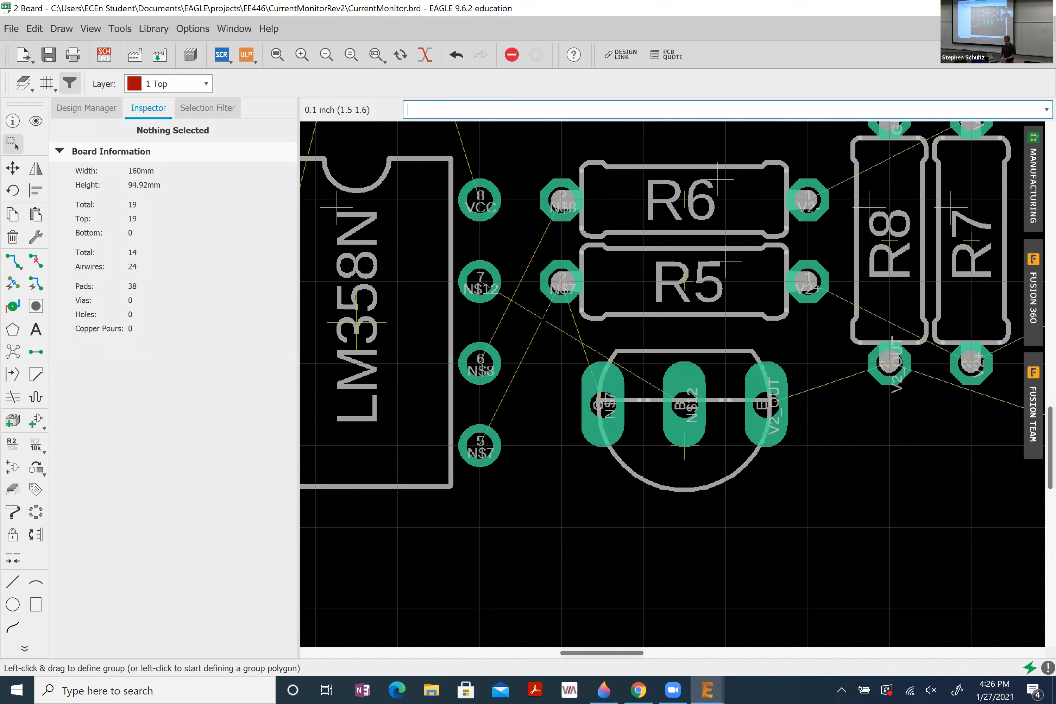
{"action": "scroll", "coordinate": [618, 335], "scroll_direction": "down", "scroll_amount": 2}
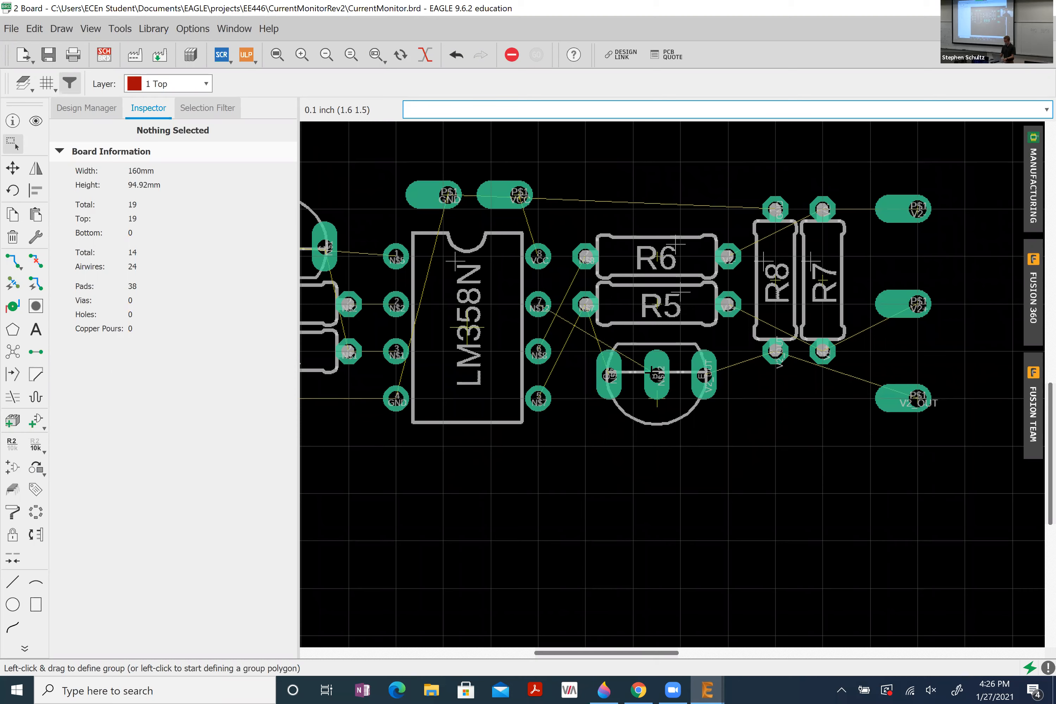
- Move transistor T2 from below R5 to directly above R6, with its rounded side facing R6 and its collector pad nearest the LM358N
{"action": "left_click_drag", "start_coordinate": [657, 374], "coordinate": [660, 285]}
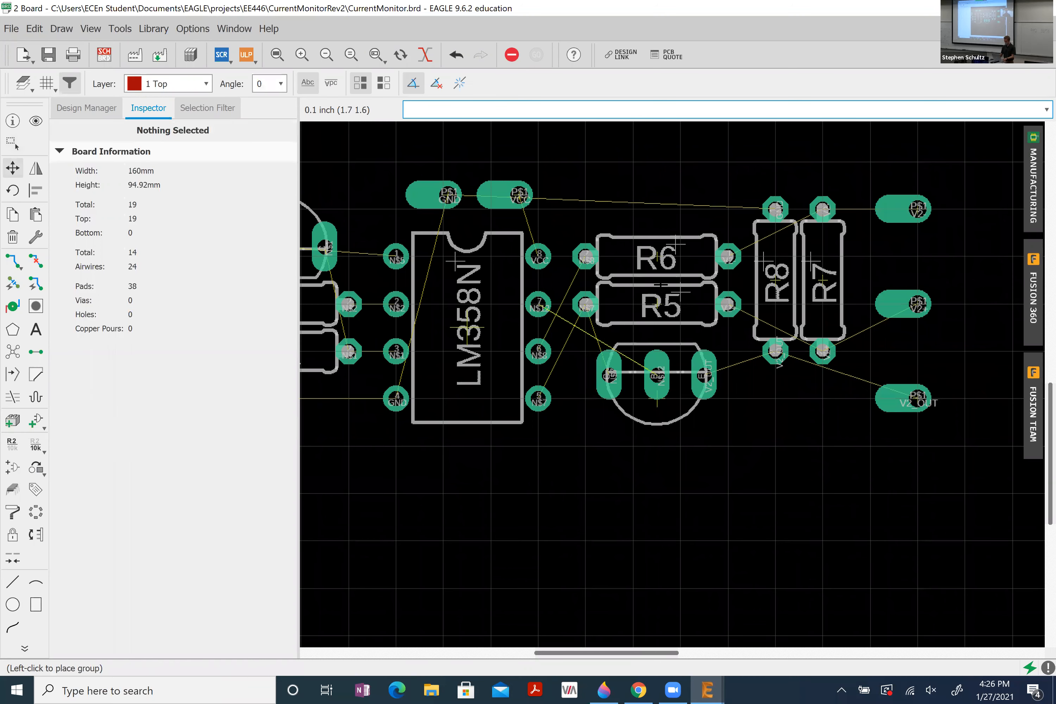
{"action": "left_click_drag", "start_coordinate": [658, 398], "coordinate": [651, 182]}
{"action": "right_click", "coordinate": [666, 276]}
{"action": "right_click", "coordinate": [666, 276]}
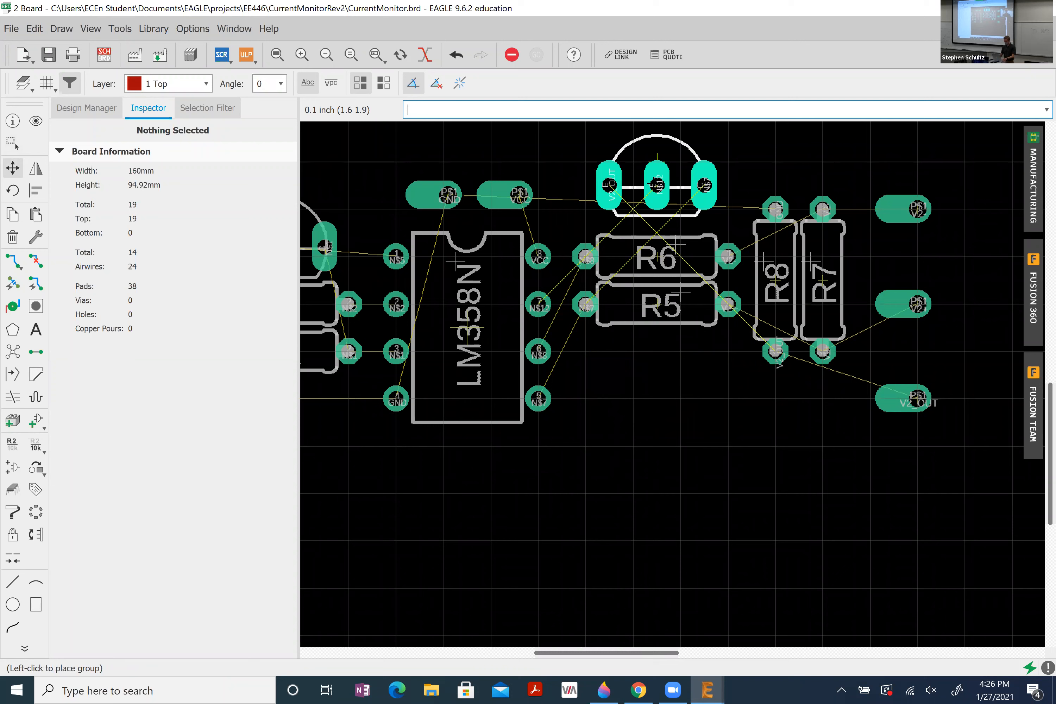
{"action": "right_click", "coordinate": [654, 185]}
{"action": "right_click", "coordinate": [657, 186]}
{"action": "left_click", "coordinate": [668, 192]}
{"action": "left_click", "coordinate": [775, 163]}
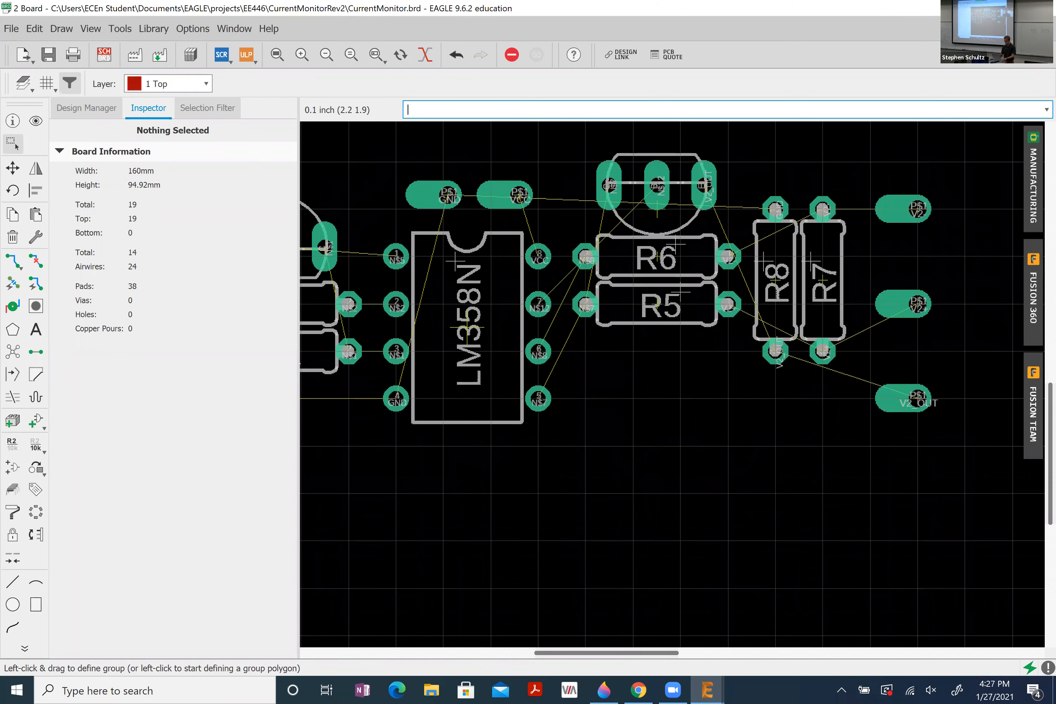
- Group R5, R6, R7, R8 and T2 without the alligator pads and move them down 0.1 inch
{"action": "left_click_drag", "start_coordinate": [955, 146], "coordinate": [861, 193]}
{"action": "left_click_drag", "start_coordinate": [844, 140], "coordinate": [544, 416]}
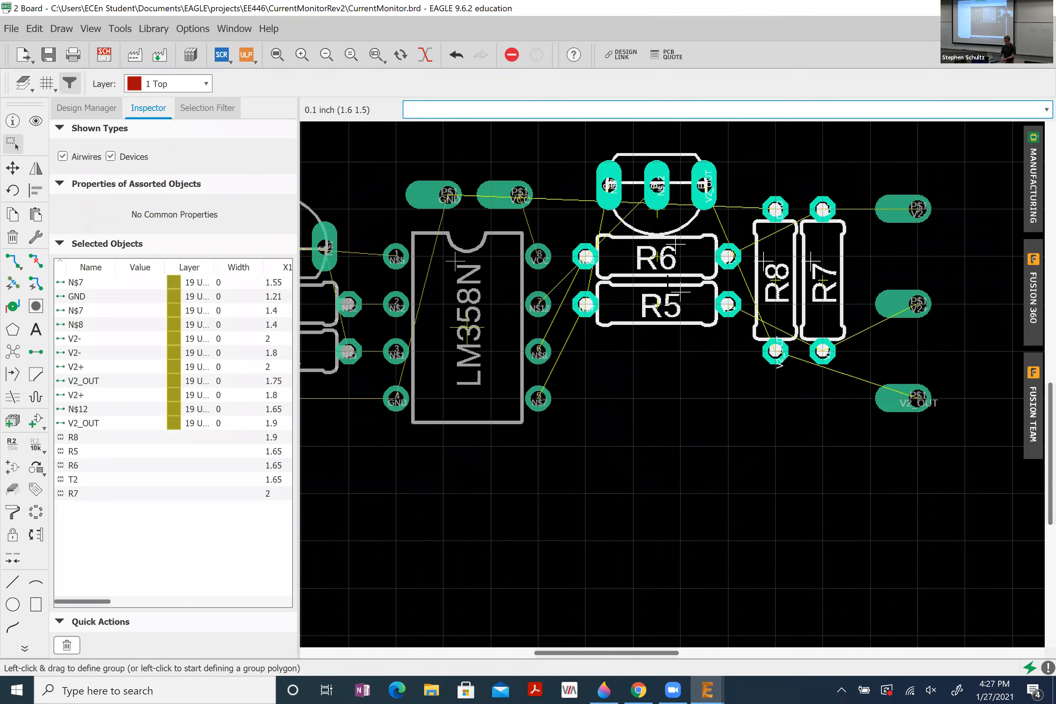
{"action": "left_click_drag", "start_coordinate": [663, 263], "coordinate": [665, 283]}
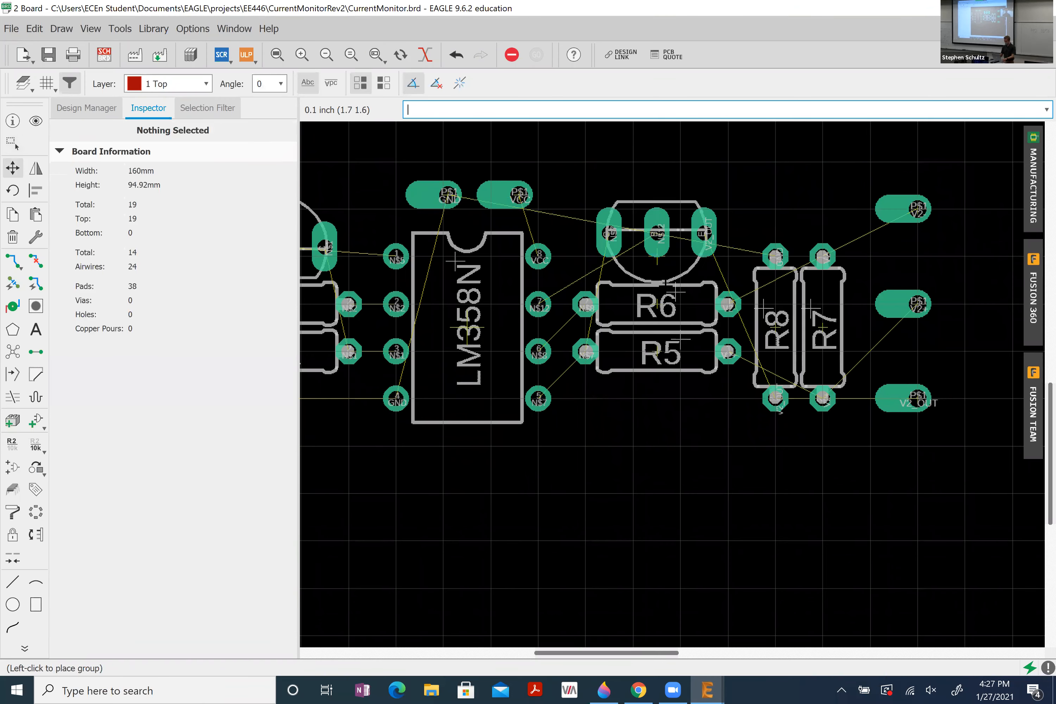
- Place the moved group of R5, R6, R7, R8 and T2 and recalculate the airwires with Ratsnest
{"action": "left_click", "coordinate": [773, 211]}
{"action": "scroll", "coordinate": [776, 253], "scroll_direction": "down", "scroll_amount": 5}
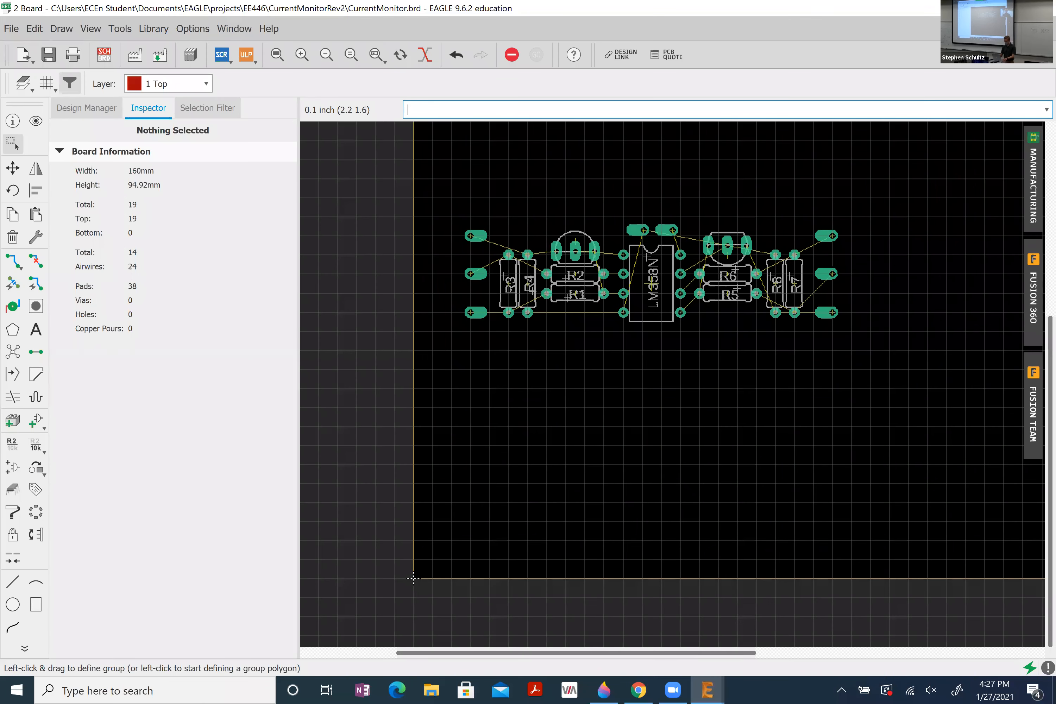
{"action": "scroll", "coordinate": [568, 229], "scroll_direction": "up", "scroll_amount": 6}
{"action": "type", "text": "r"}
{"action": "key", "text": "Return"}
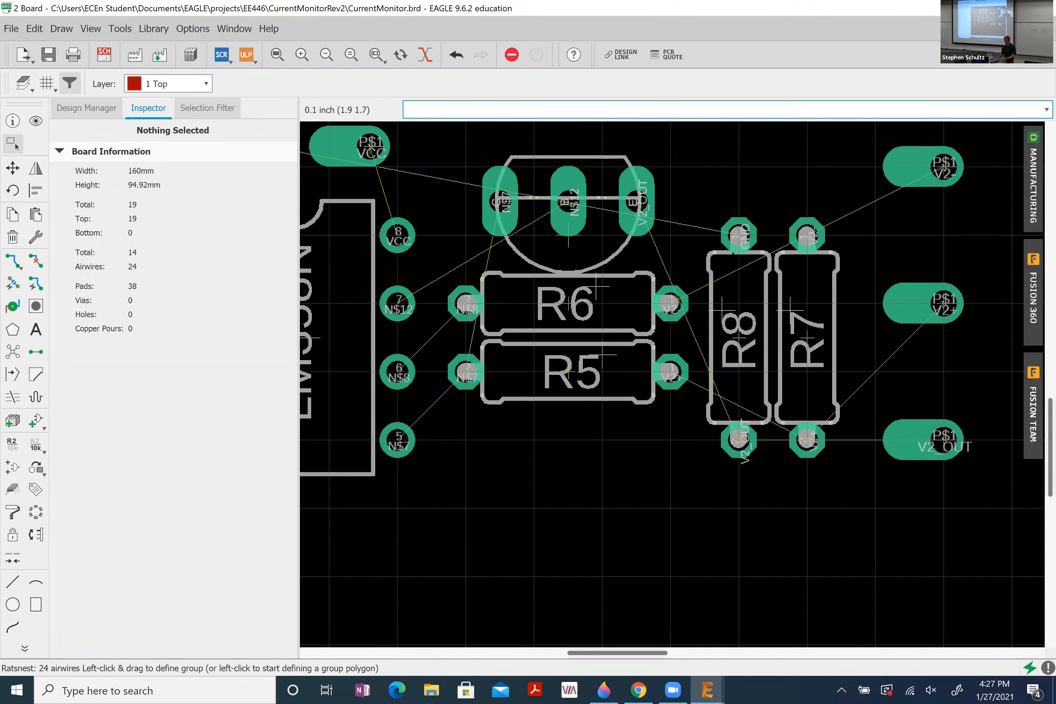
- Rotate R8 by 180 degrees so its V2_OUT pad lies nearest T2's emitter, and recalculate the airwires
{"action": "scroll", "coordinate": [733, 261], "scroll_direction": "down", "scroll_amount": 4}
{"action": "left_click_drag", "start_coordinate": [735, 278], "coordinate": [735, 304]}
{"action": "right_click", "coordinate": [736, 302]}
{"action": "right_click", "coordinate": [736, 303]}
{"action": "type", "text": "r"}
{"action": "key", "text": "Return"}
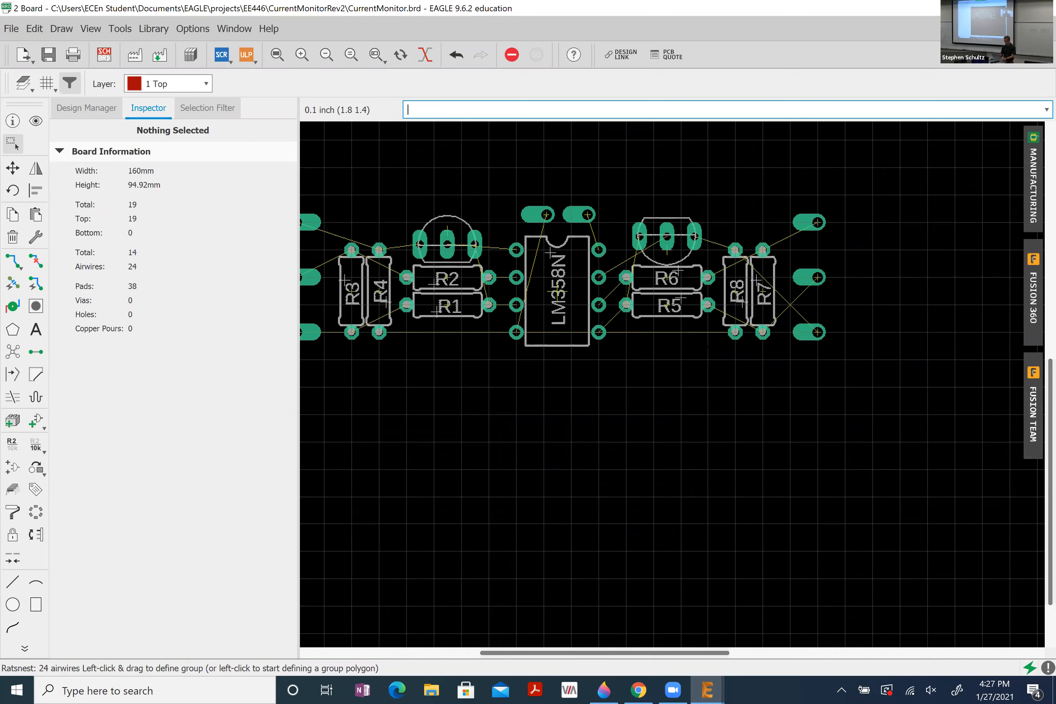
- Compare the board placement with the hand-drawn op-amp circuit sketch in Paint 3D and return to the EAGLE board
{"action": "scroll", "coordinate": [713, 340], "scroll_direction": "down", "scroll_amount": 4}
{"action": "scroll", "coordinate": [600, 333], "scroll_direction": "up", "scroll_amount": 4}
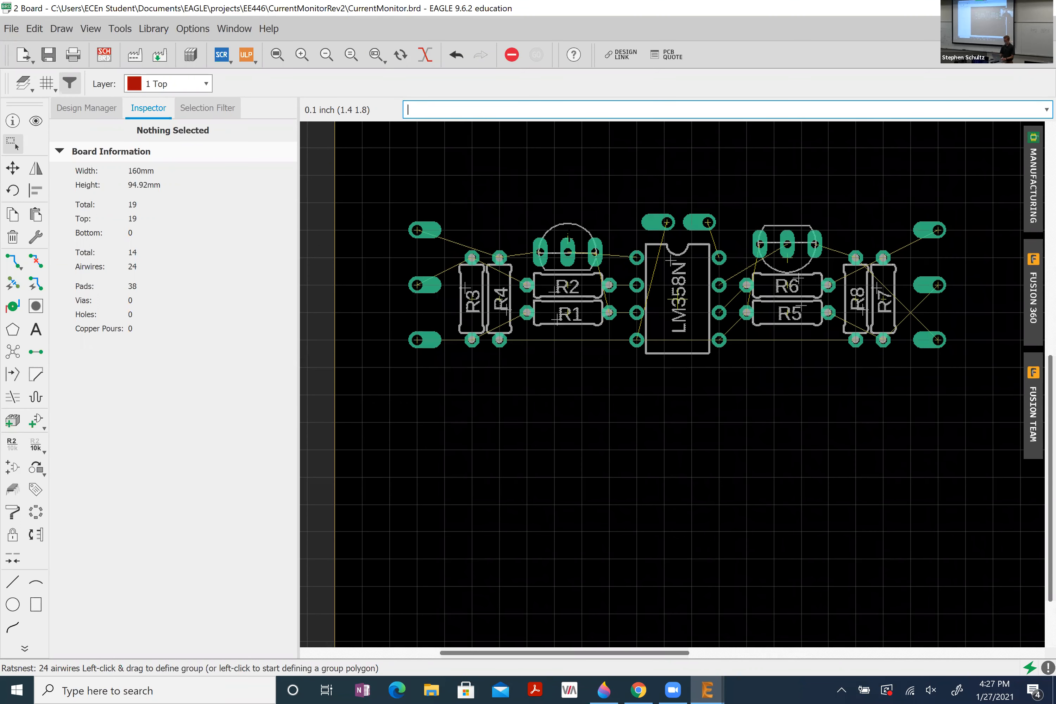
{"action": "key", "text": "alt+Tab"}
{"action": "key", "text": "Tab"}
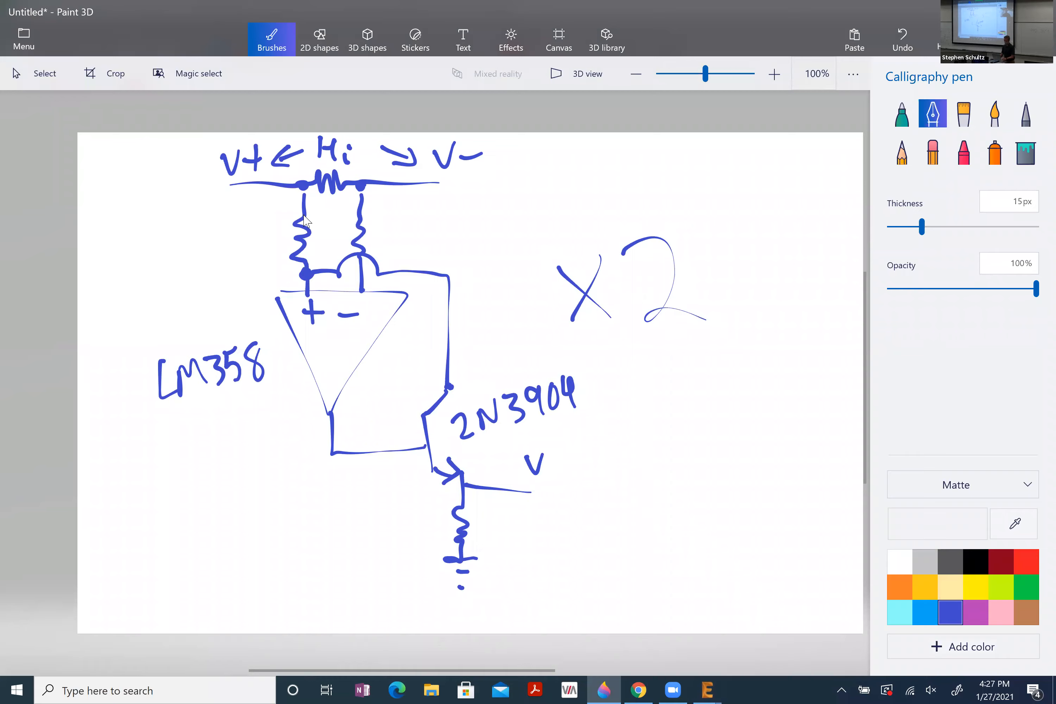
{"action": "key", "text": "alt+Tab"}
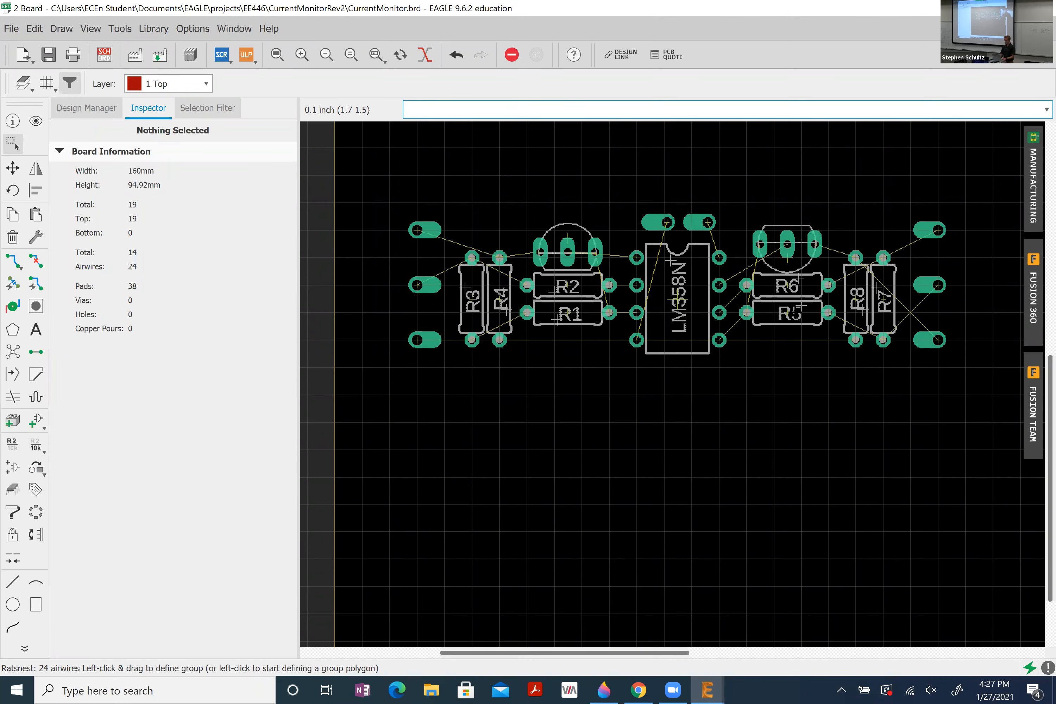
- Examine the airwires around the LM358N, the V1 pads by R3 and the V2 pads by R7 for crossings
{"action": "scroll", "coordinate": [786, 271], "scroll_direction": "up", "scroll_amount": 3}
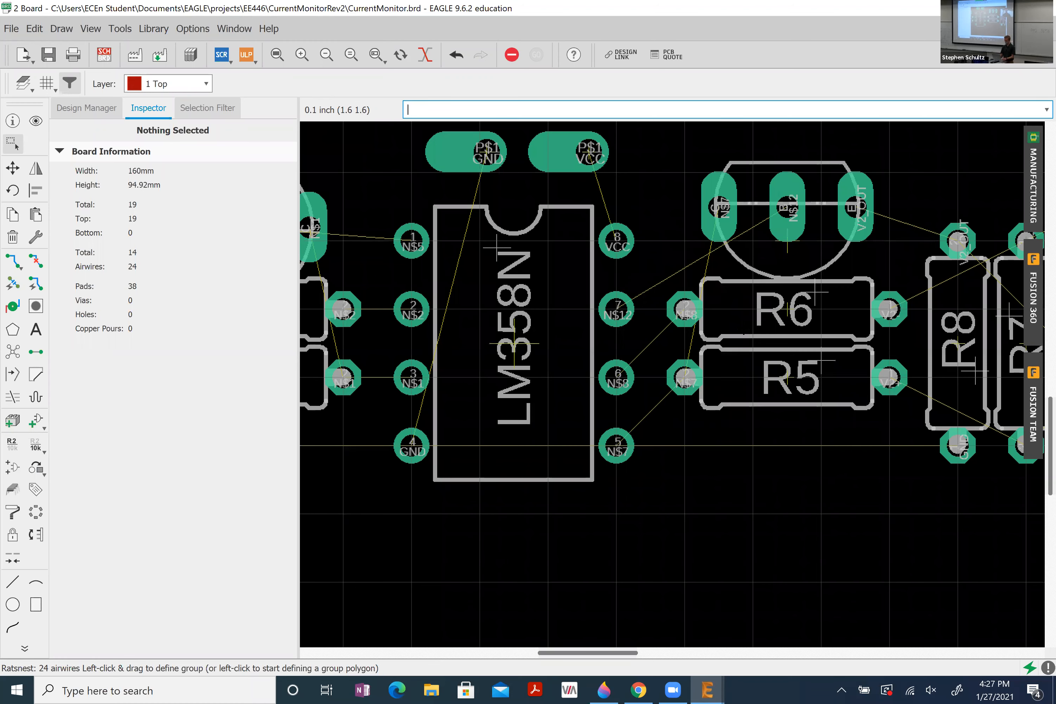
{"action": "scroll", "coordinate": [754, 332], "scroll_direction": "down", "scroll_amount": 4}
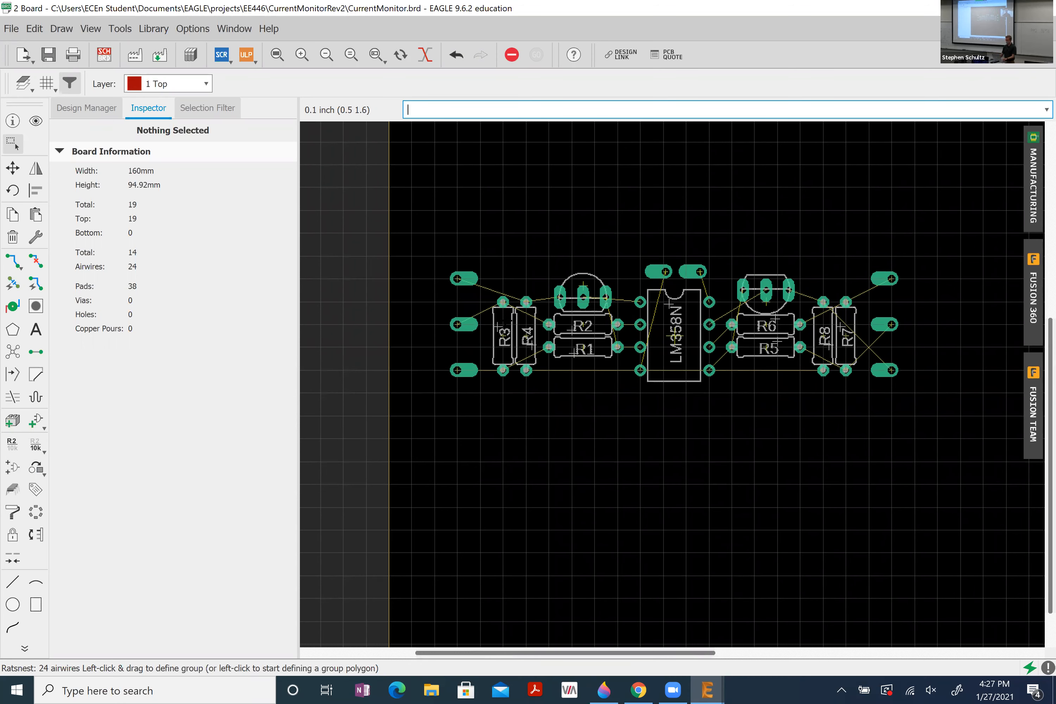
{"action": "scroll", "coordinate": [389, 311], "scroll_direction": "up", "scroll_amount": 5}
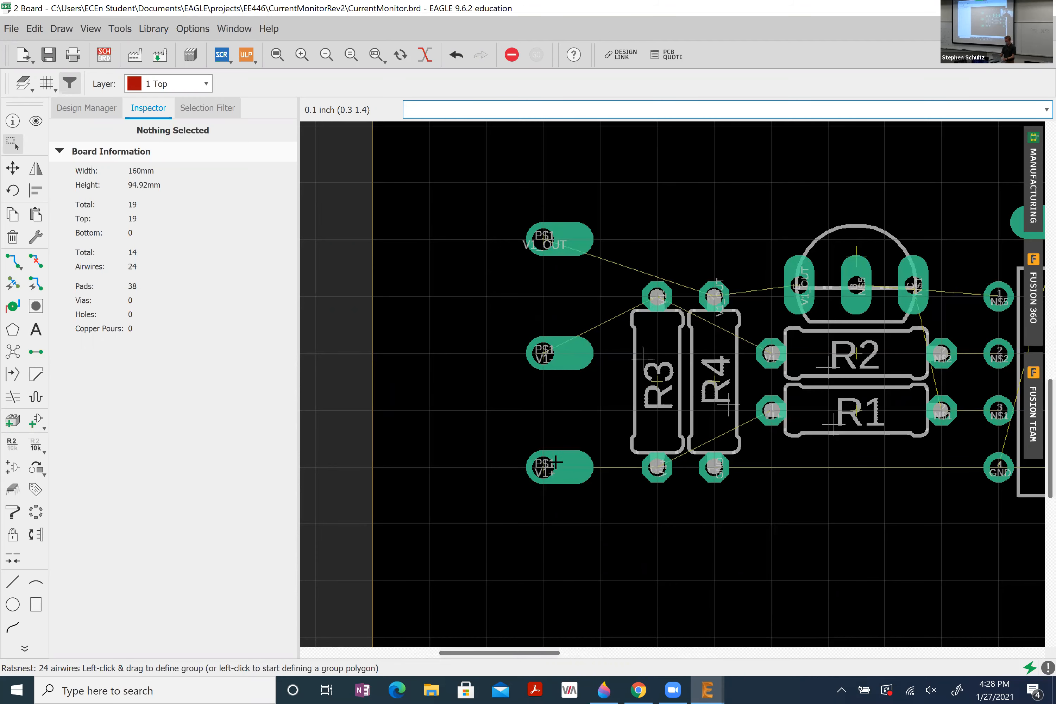
{"action": "scroll", "coordinate": [555, 462], "scroll_direction": "down", "scroll_amount": 6}
{"action": "scroll", "coordinate": [551, 399], "scroll_direction": "up", "scroll_amount": 4}
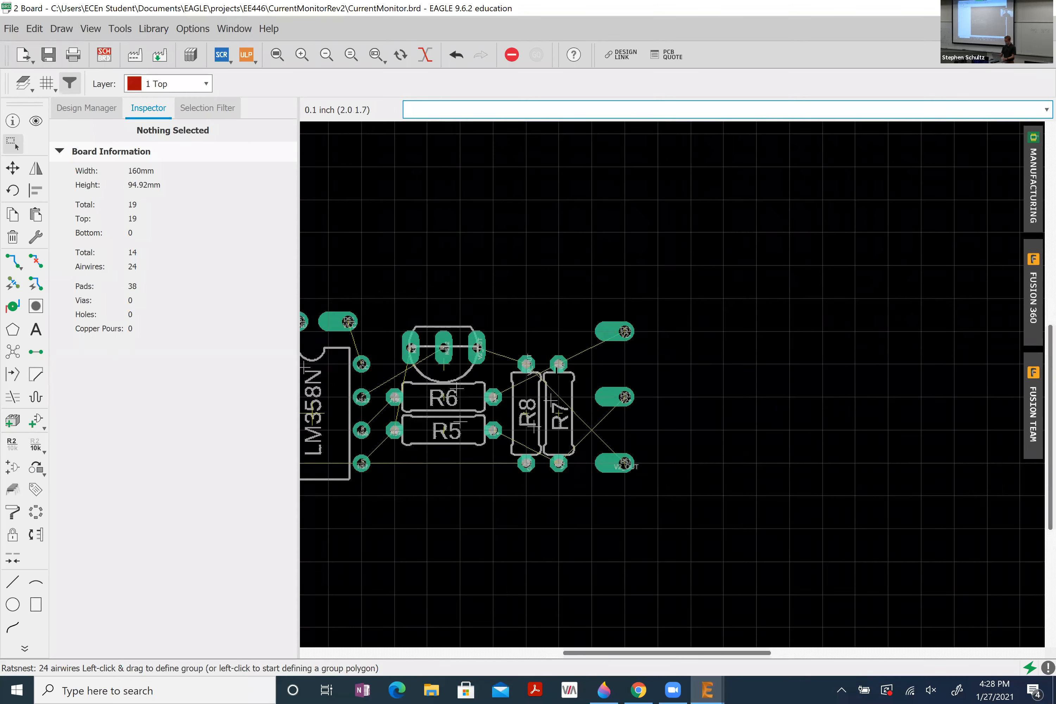
{"action": "scroll", "coordinate": [556, 374], "scroll_direction": "up", "scroll_amount": 5}
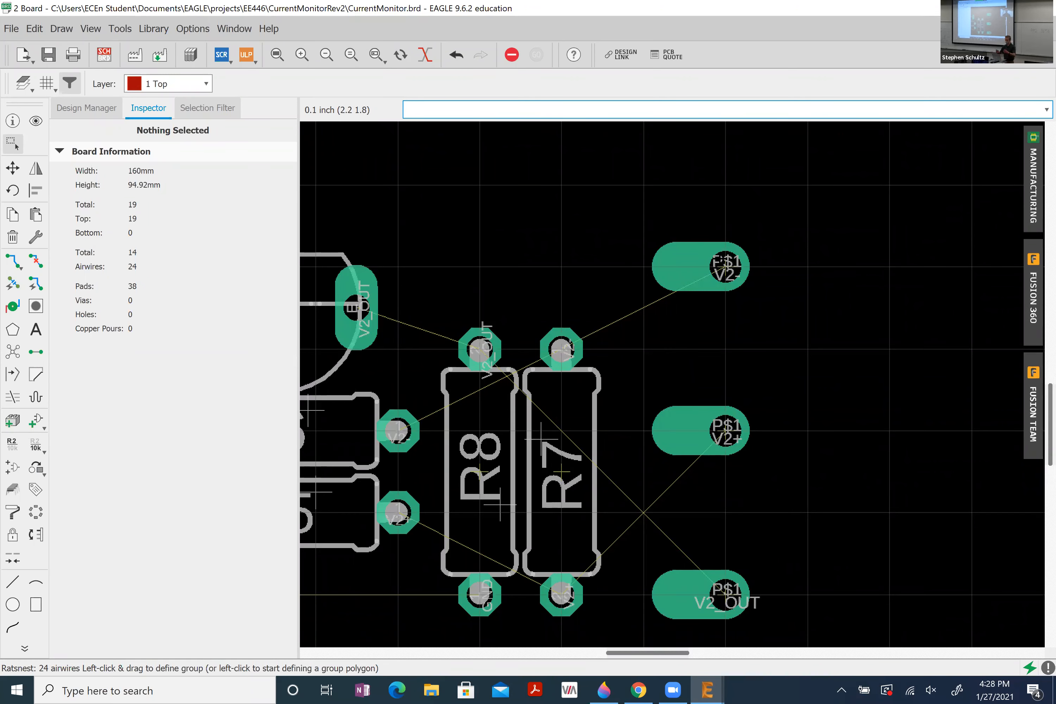
{"action": "scroll", "coordinate": [749, 275], "scroll_direction": "down", "scroll_amount": 3}
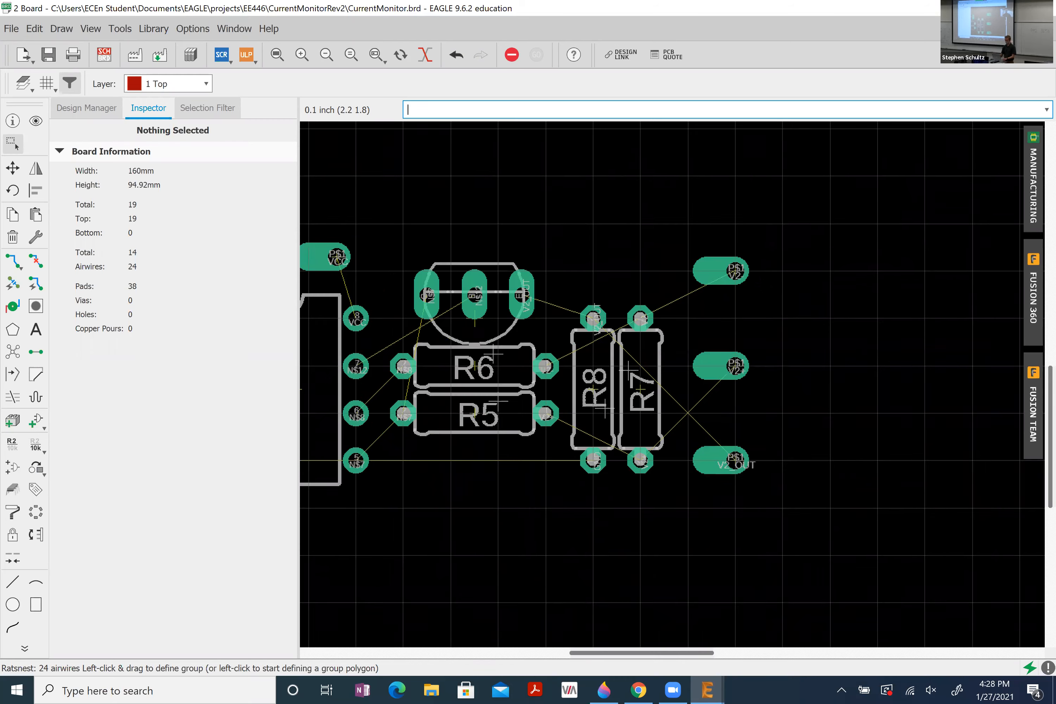
{"action": "scroll", "coordinate": [775, 297], "scroll_direction": "down", "scroll_amount": 4}
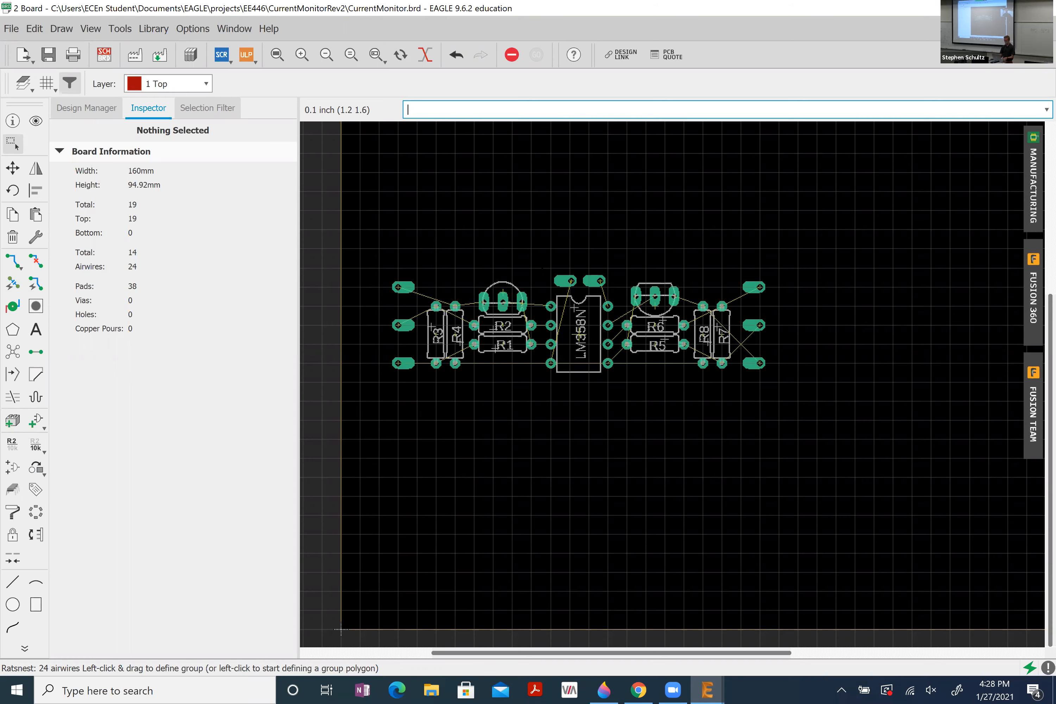
- Review the schematic connections of both op-amp channels, IC1A with T1 and IC1B with T2
{"action": "left_click", "coordinate": [104, 55]}
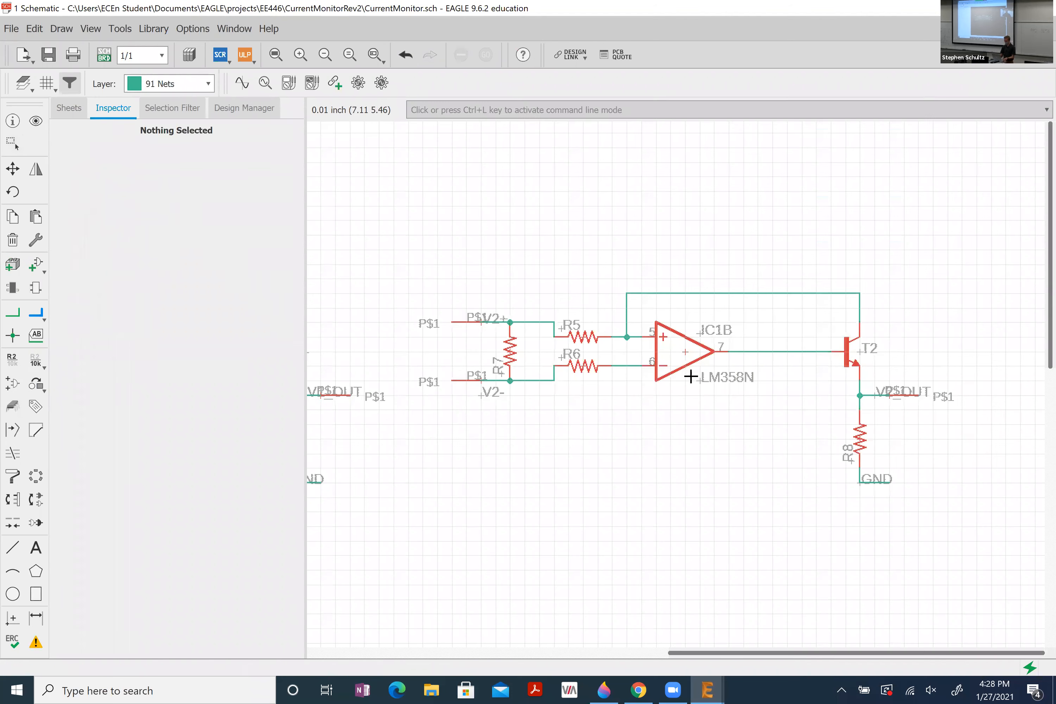
{"action": "scroll", "coordinate": [672, 398], "scroll_direction": "down", "scroll_amount": 4}
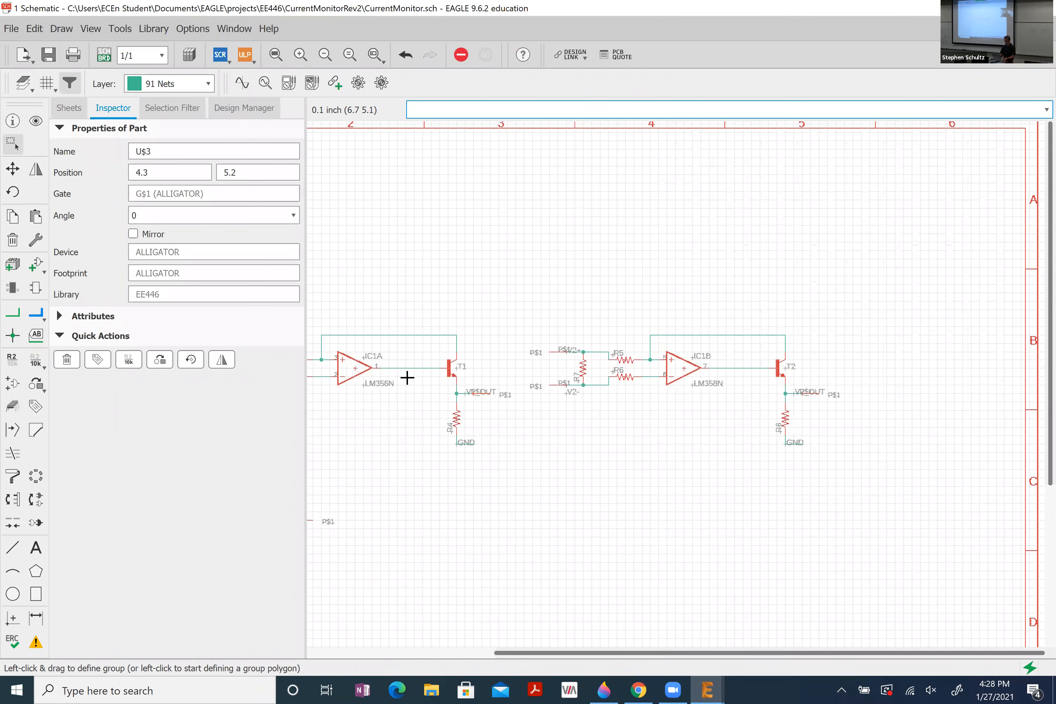
{"action": "scroll", "coordinate": [643, 367], "scroll_direction": "up", "scroll_amount": 6}
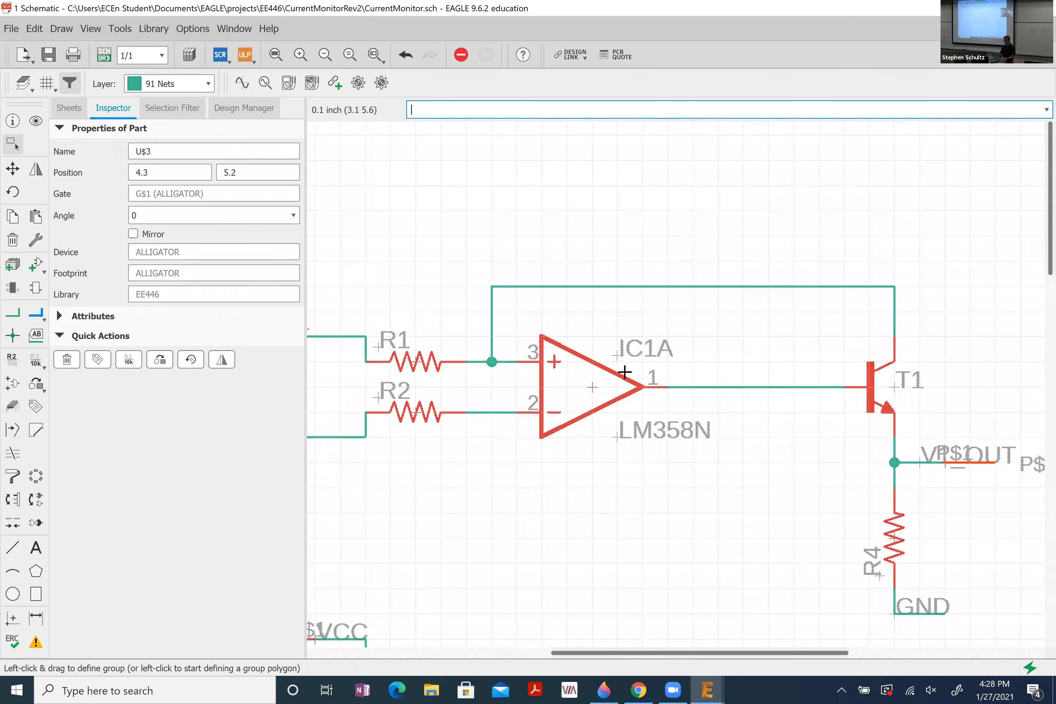
{"action": "scroll", "coordinate": [623, 372], "scroll_direction": "down", "scroll_amount": 2}
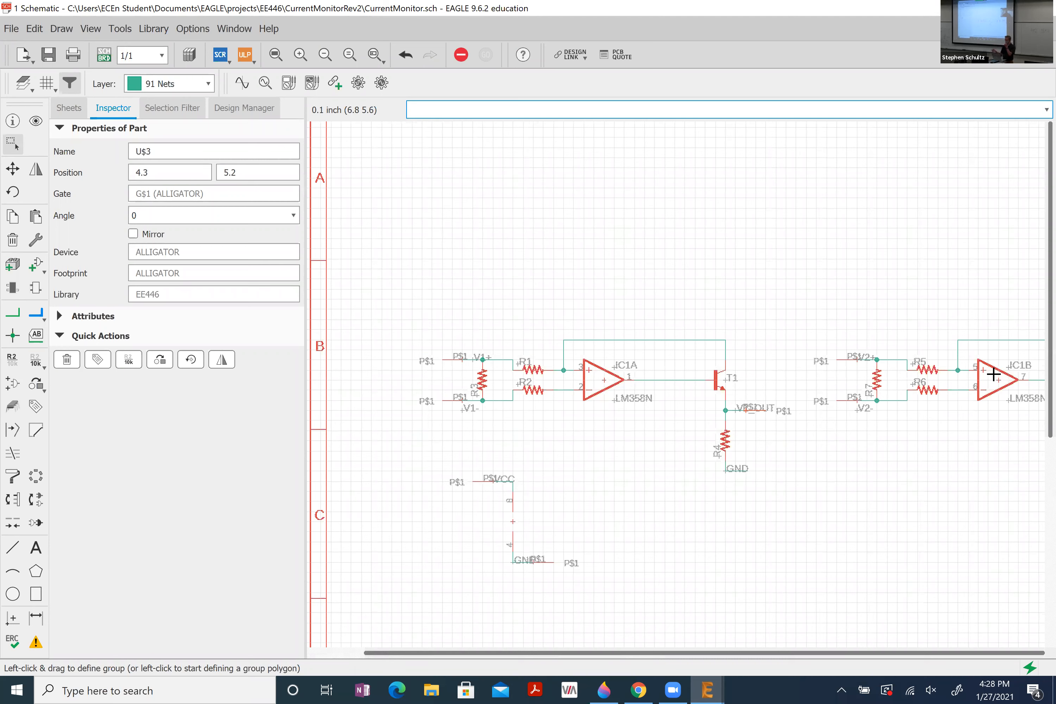
- Return to the board and recalculate its shortest airwires with the ratsnest command
{"action": "left_click", "coordinate": [104, 55]}
{"action": "type", "text": "ratsnest"}
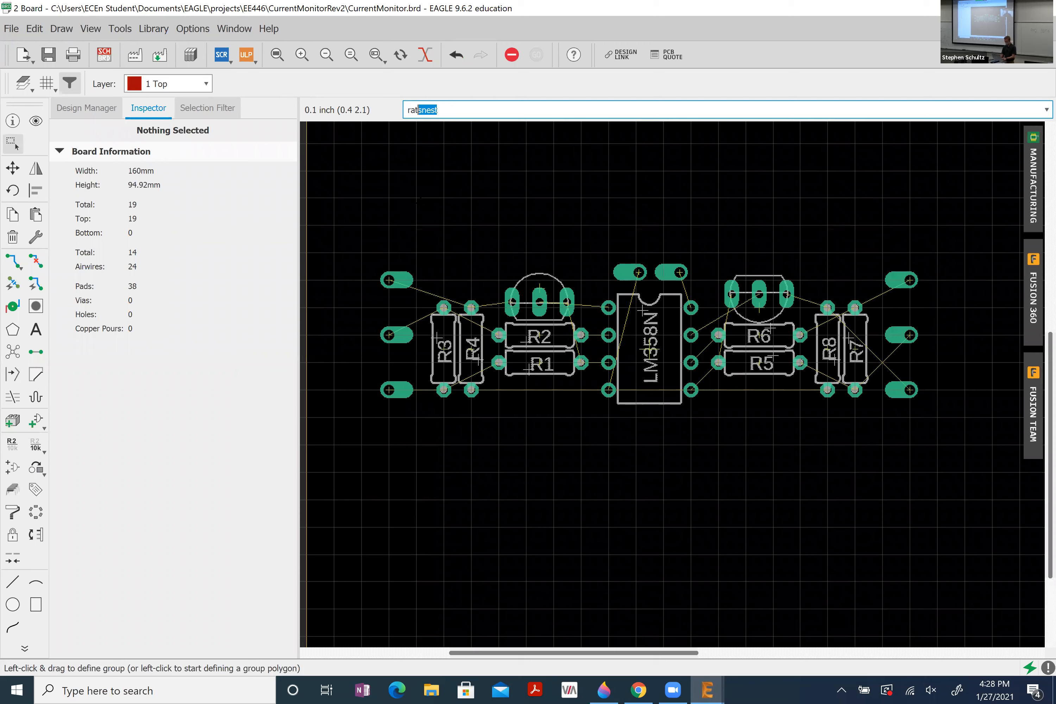
{"action": "key", "text": "Return"}
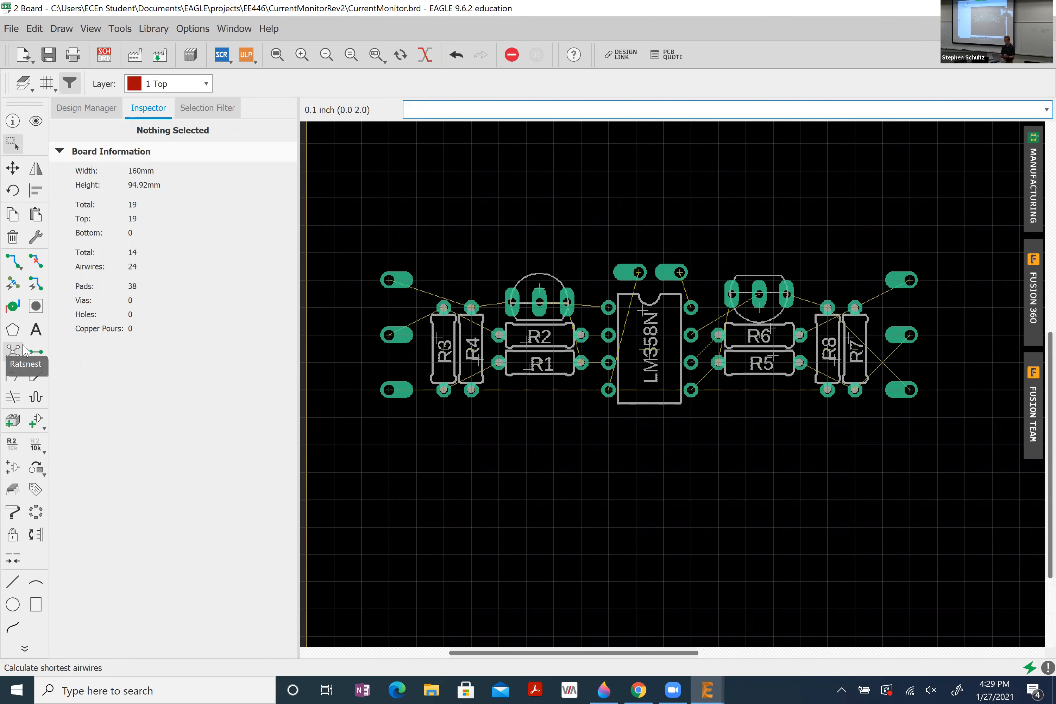
- Check in the schematic how the VCC and GND alligator pads connect to the LM358N's supply pins and where GND is used
{"action": "left_click", "coordinate": [13, 261]}
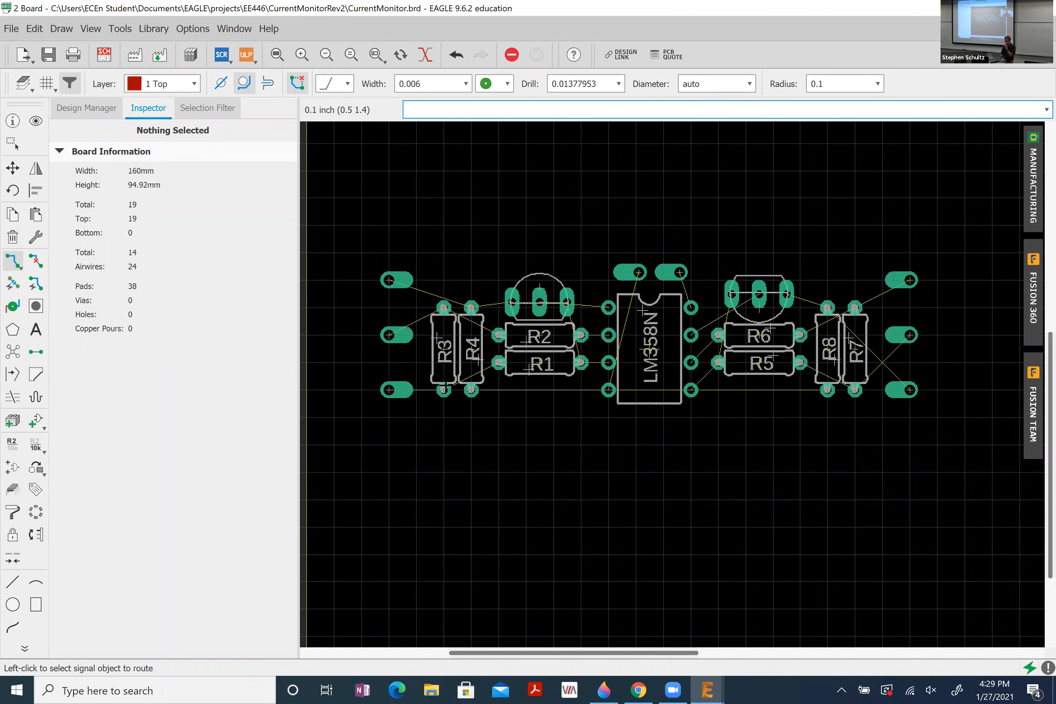
{"action": "scroll", "coordinate": [444, 388], "scroll_direction": "up", "scroll_amount": 2}
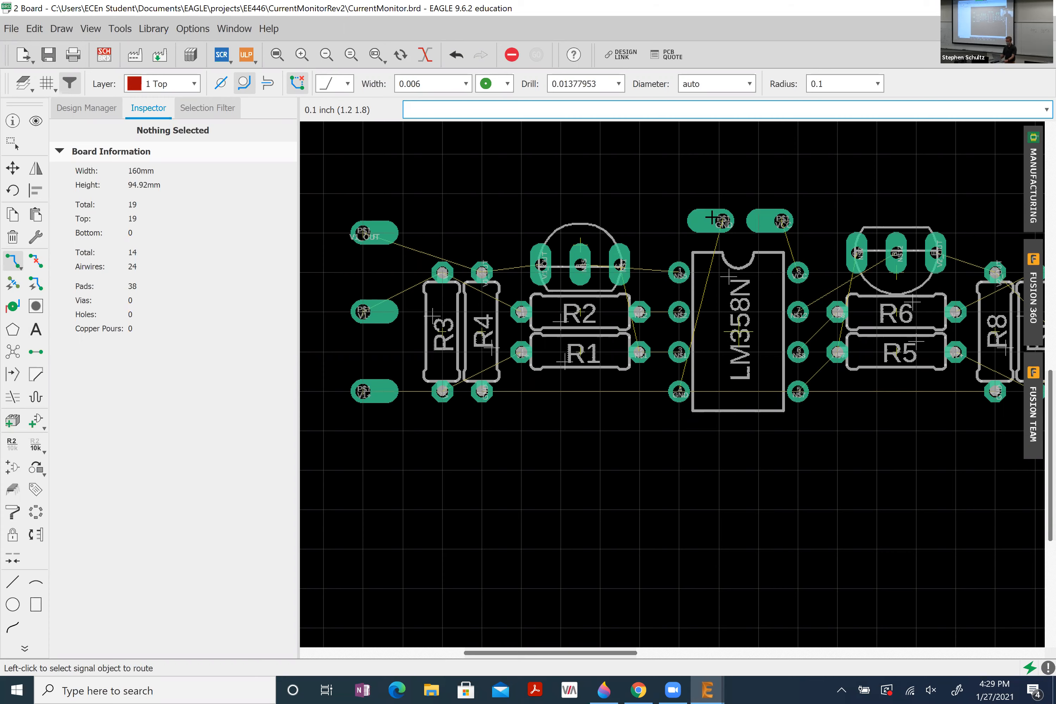
{"action": "key", "text": "alt+Tab"}
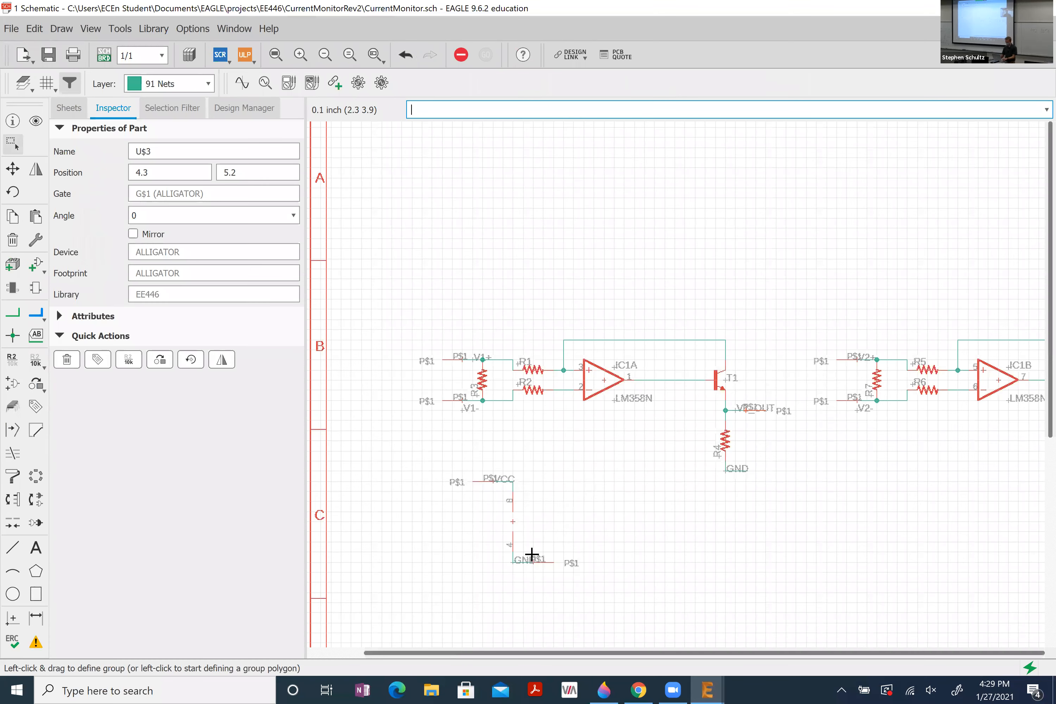
{"action": "scroll", "coordinate": [529, 557], "scroll_direction": "up", "scroll_amount": 5}
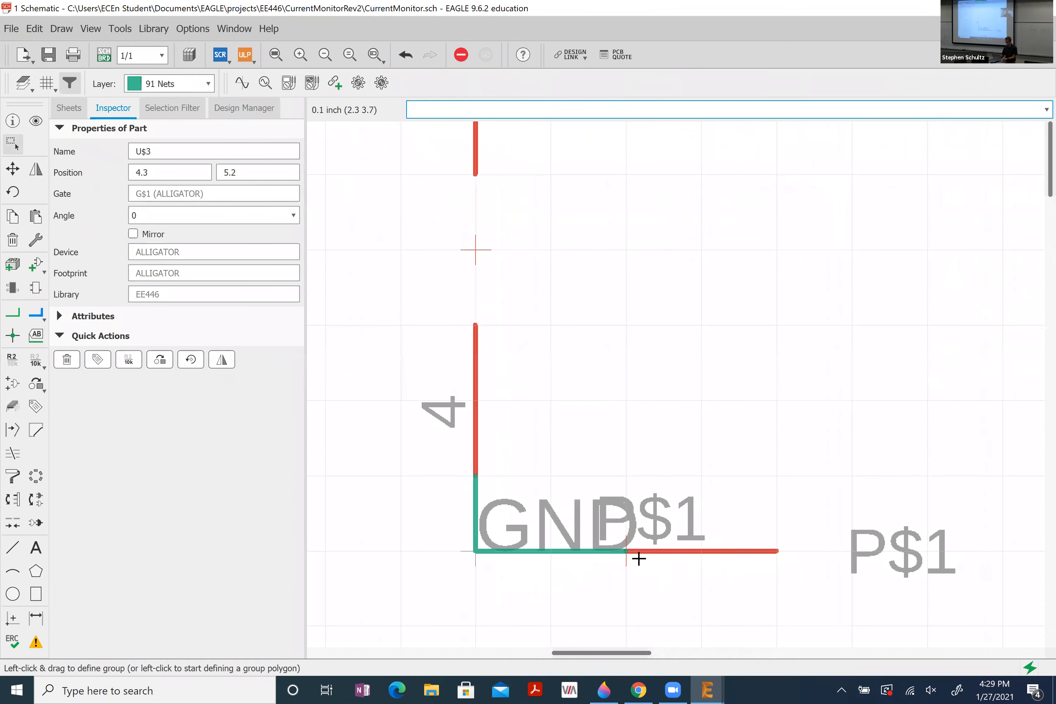
{"action": "scroll", "coordinate": [668, 539], "scroll_direction": "down", "scroll_amount": 5}
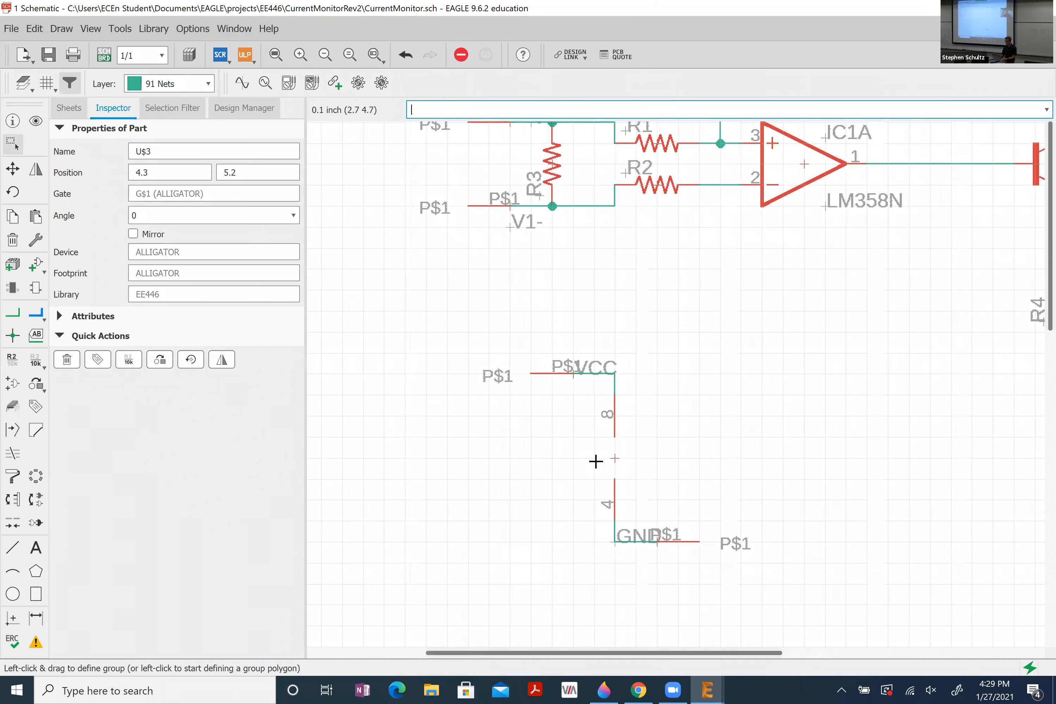
{"action": "scroll", "coordinate": [595, 461], "scroll_direction": "down", "scroll_amount": 3}
{"action": "scroll", "coordinate": [849, 391], "scroll_direction": "up", "scroll_amount": 1}
{"action": "scroll", "coordinate": [890, 386], "scroll_direction": "up", "scroll_amount": 2}
{"action": "scroll", "coordinate": [963, 386], "scroll_direction": "down", "scroll_amount": 2}
{"action": "scroll", "coordinate": [940, 380], "scroll_direction": "down", "scroll_amount": 3}
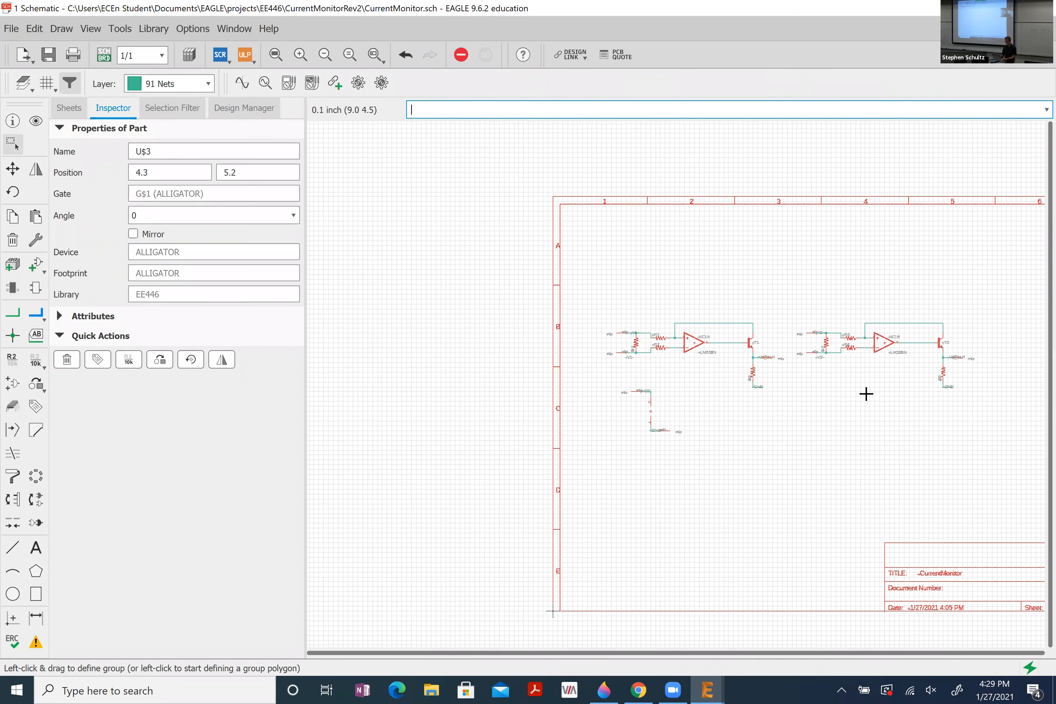
{"action": "scroll", "coordinate": [707, 396], "scroll_direction": "up", "scroll_amount": 3}
{"action": "scroll", "coordinate": [521, 399], "scroll_direction": "down", "scroll_amount": 1}
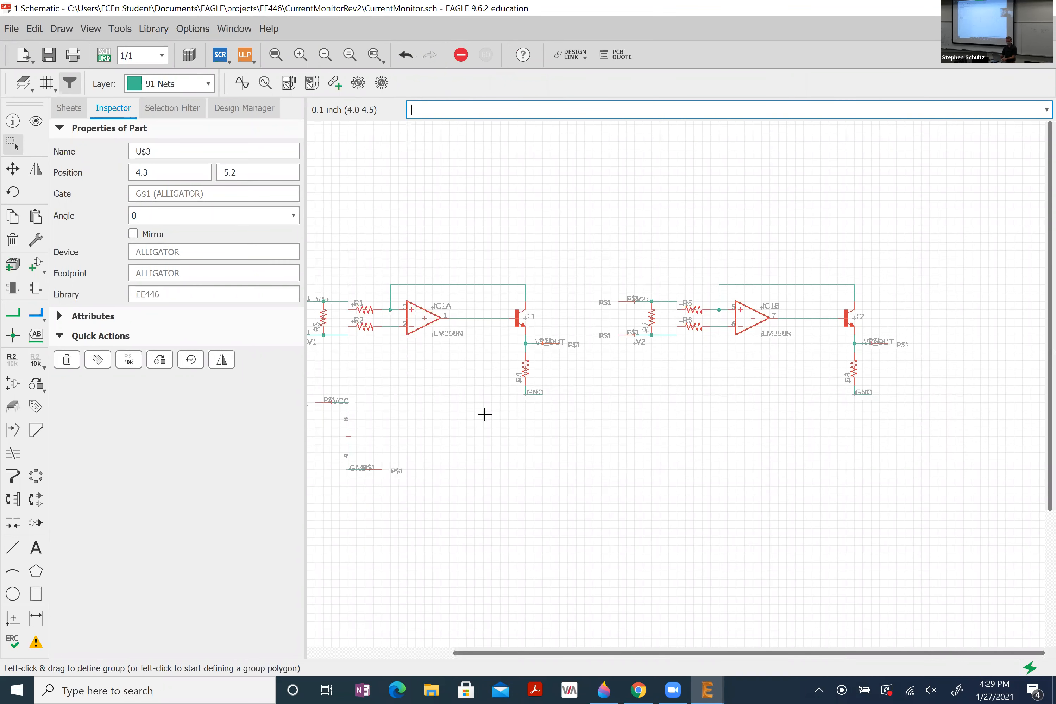
{"action": "key", "text": "alt+Tab"}
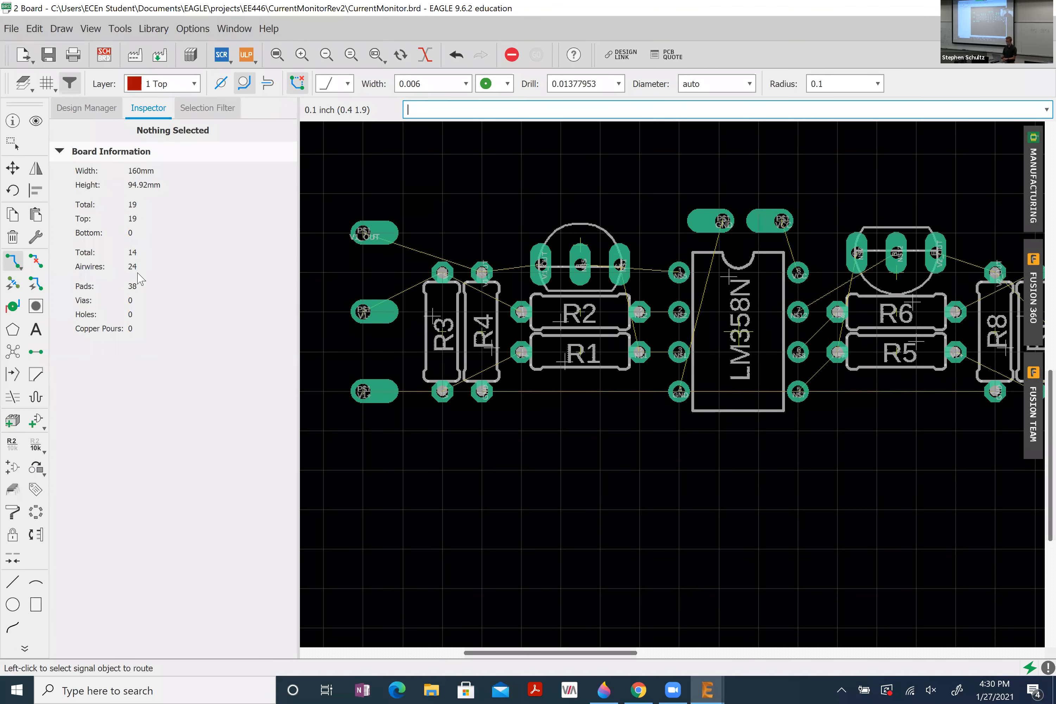
- Set up Route Airwire for layer 16 Bottom with an angled wire bend and a trace width of 0.02 inch
{"action": "left_click", "coordinate": [11, 262]}
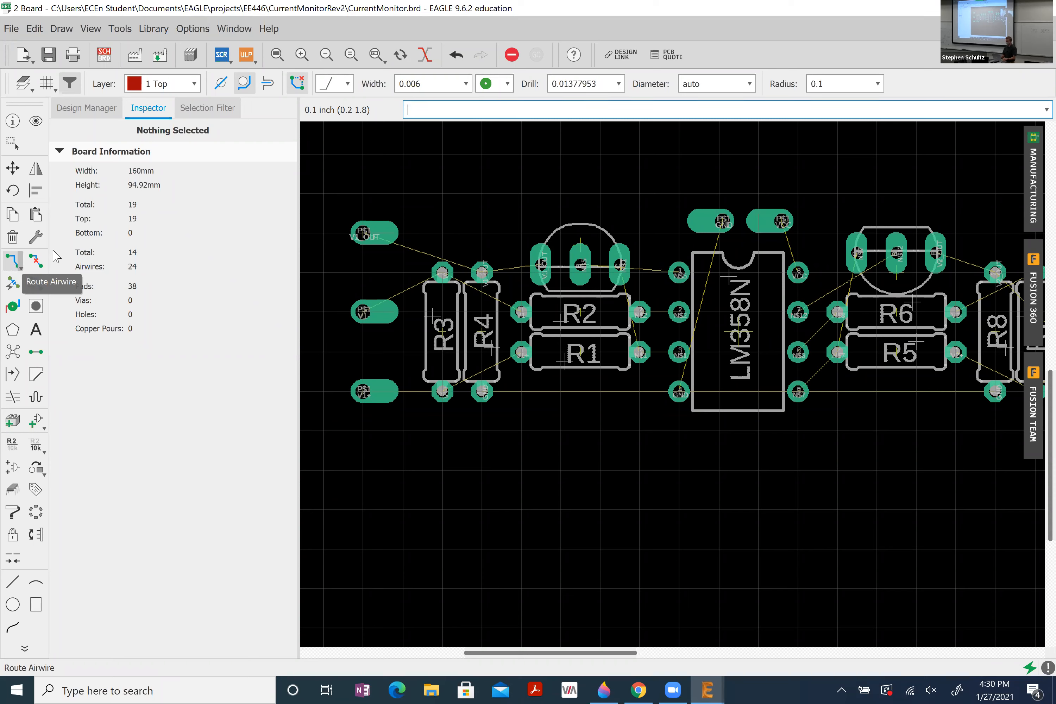
{"action": "left_click", "coordinate": [195, 88]}
{"action": "left_click", "coordinate": [184, 117]}
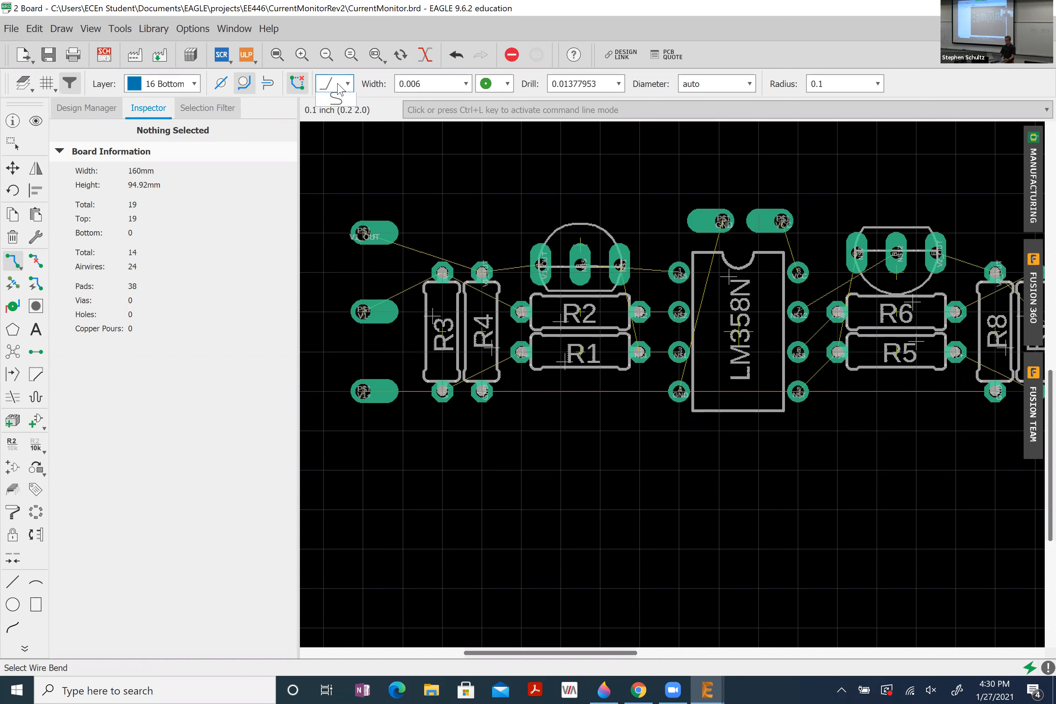
{"action": "left_click", "coordinate": [339, 111]}
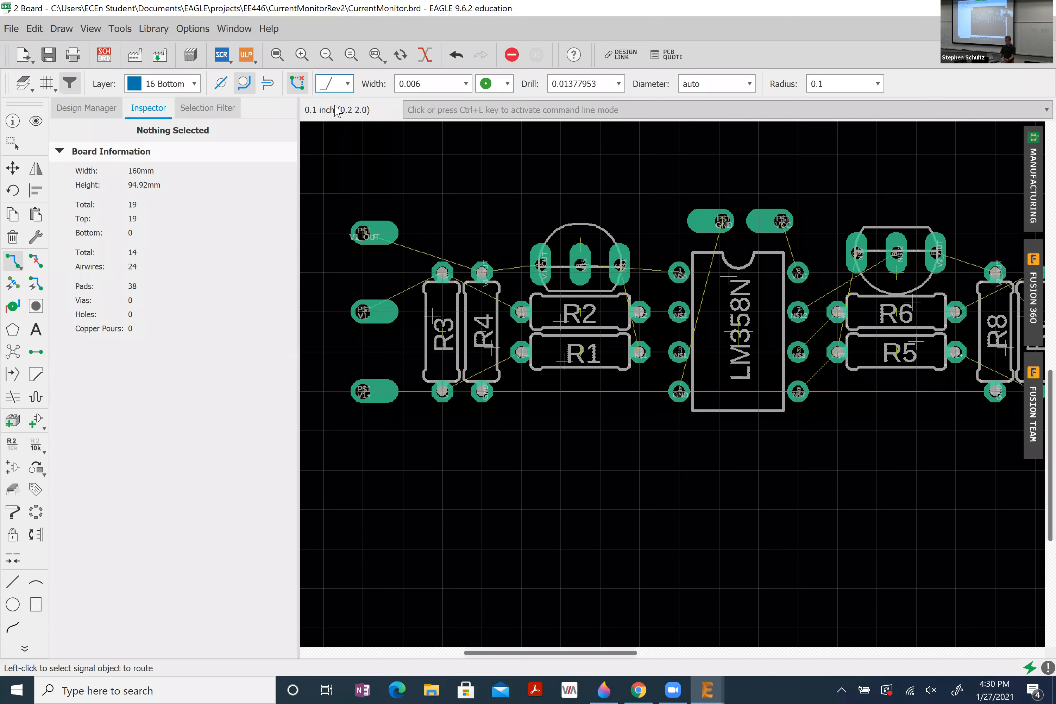
{"action": "double_click", "coordinate": [432, 89]}
{"action": "type", "text": "020"}
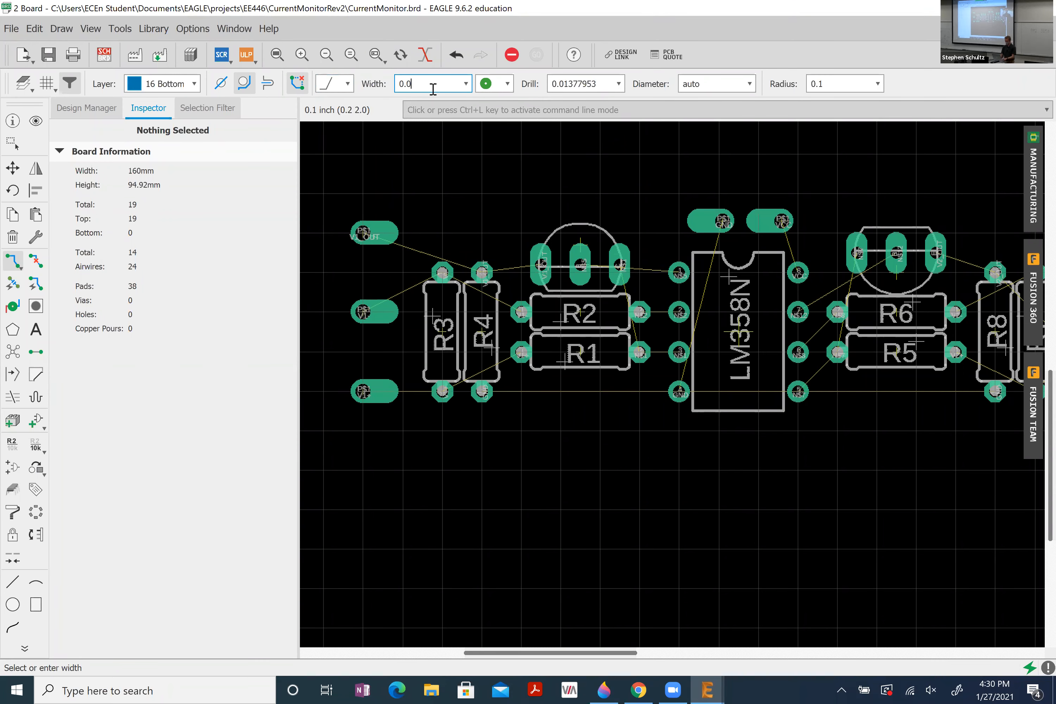
{"action": "key", "text": "Return"}
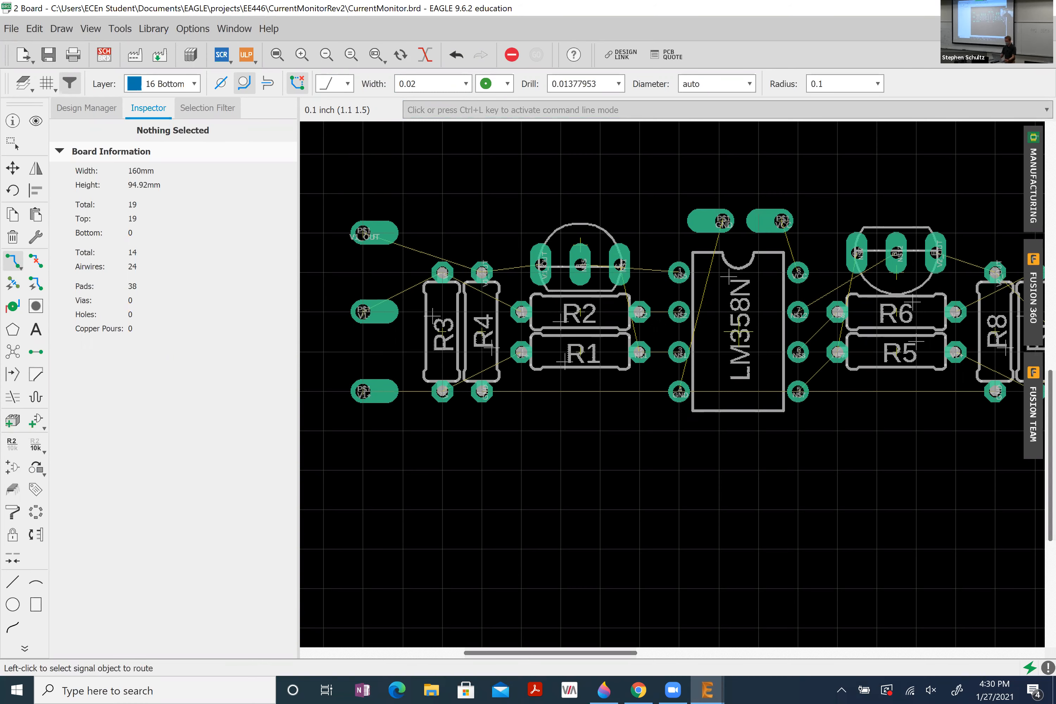
- Route straight bottom-layer traces from R2 to LM358N pin 2 and from R1 to pin 3
{"action": "scroll", "coordinate": [645, 318], "scroll_direction": "up", "scroll_amount": 2}
{"action": "left_click", "coordinate": [645, 282]}
{"action": "left_click", "coordinate": [683, 281]}
{"action": "left_click", "coordinate": [611, 363]}
{"action": "left_click", "coordinate": [693, 363]}
- Route net N$5 on the bottom layer from LM358N pin 1 over T1's collector pad to T1's base pad
{"action": "left_click", "coordinate": [692, 202]}
{"action": "scroll", "coordinate": [634, 223], "scroll_direction": "down", "scroll_amount": 2}
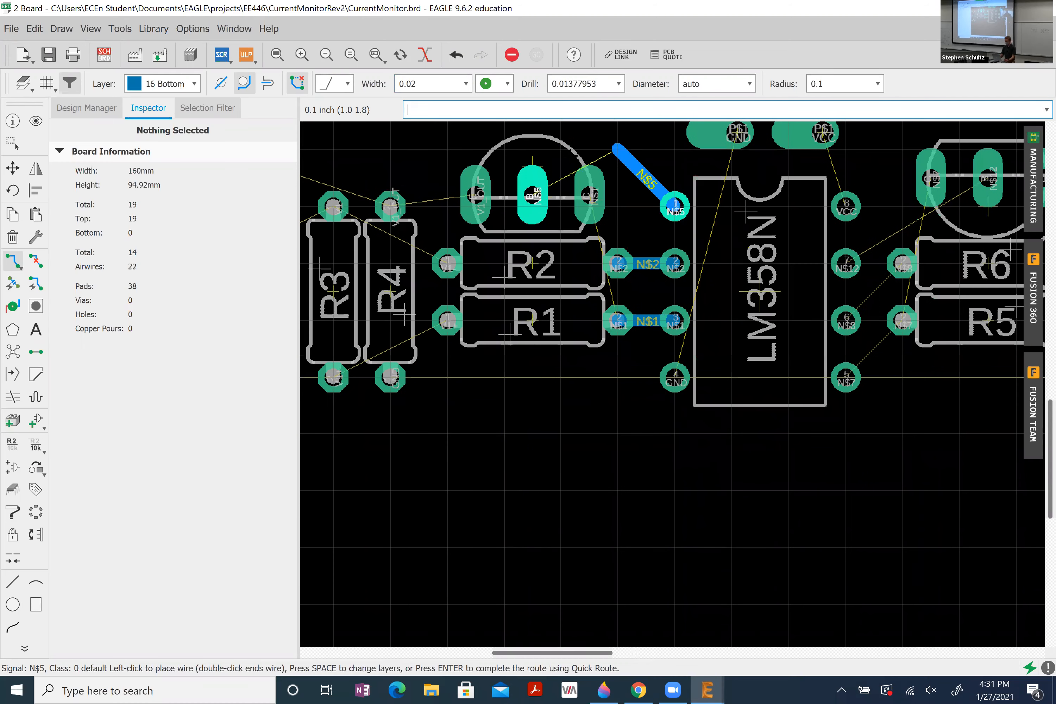
{"action": "left_click", "coordinate": [533, 194]}
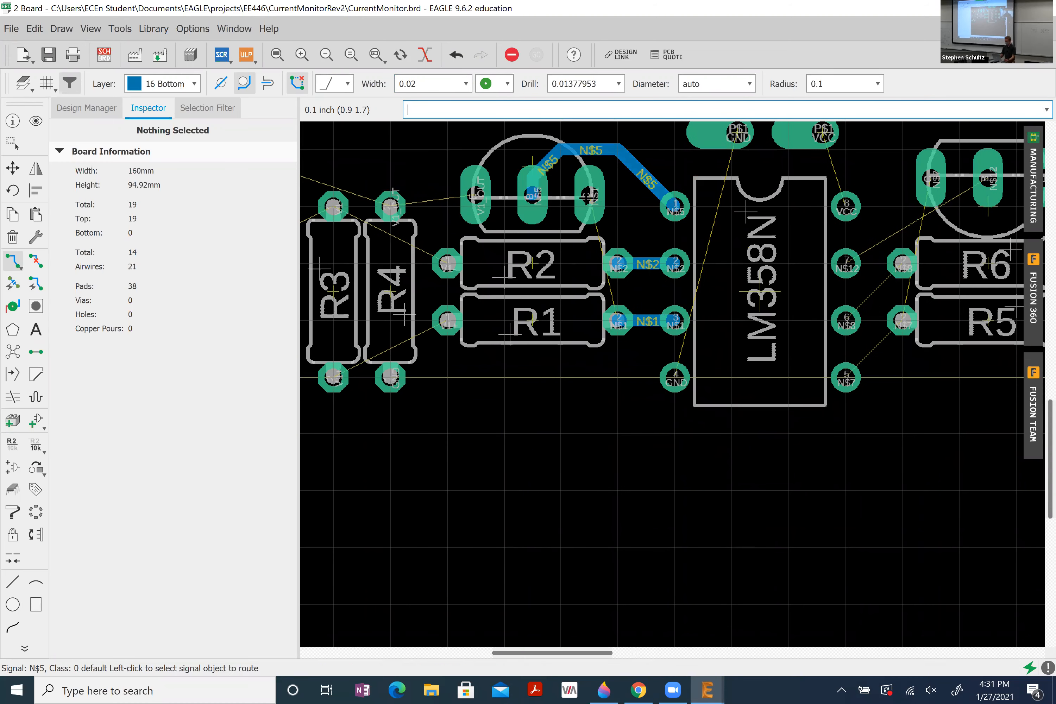
{"action": "left_click", "coordinate": [603, 254]}
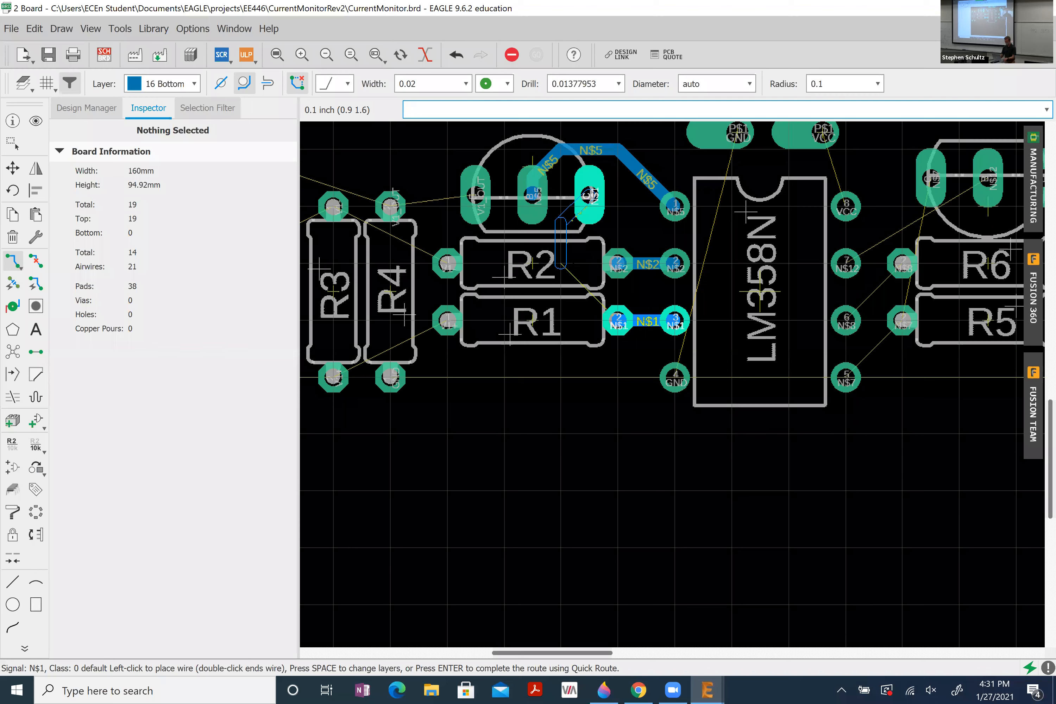
{"action": "key", "text": "alt"}
{"action": "key", "text": "Escape"}
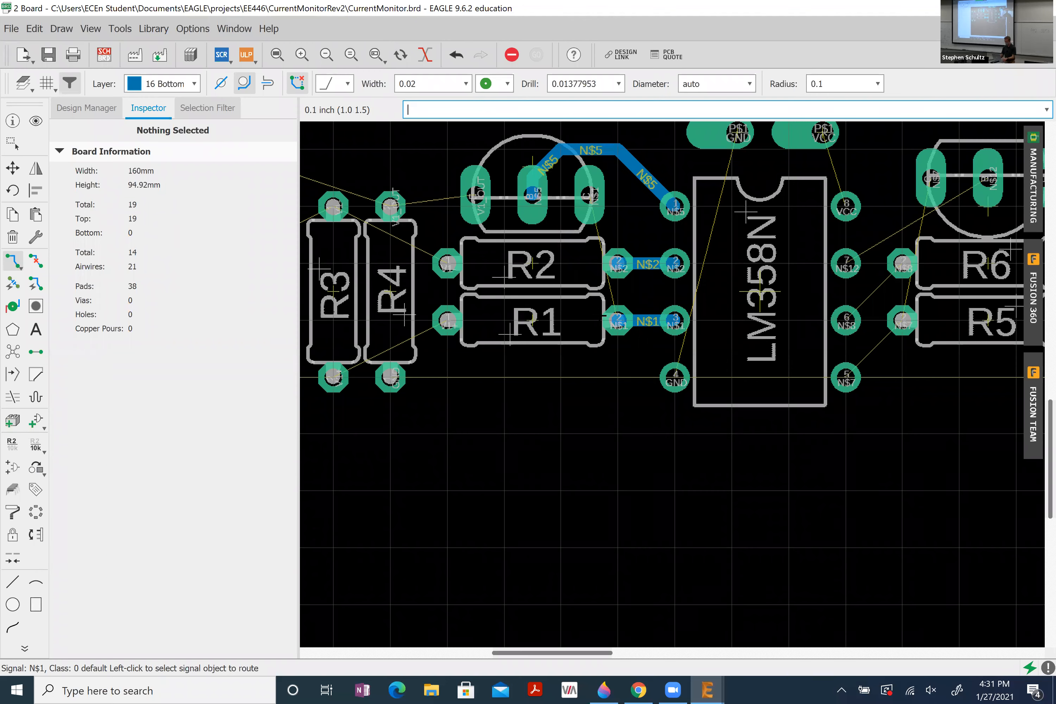
- Route net N$1 on the bottom layer from R1's pad up through R2's body to T1's collector pad
{"action": "left_click", "coordinate": [615, 318]}
{"action": "key", "text": "alt"}
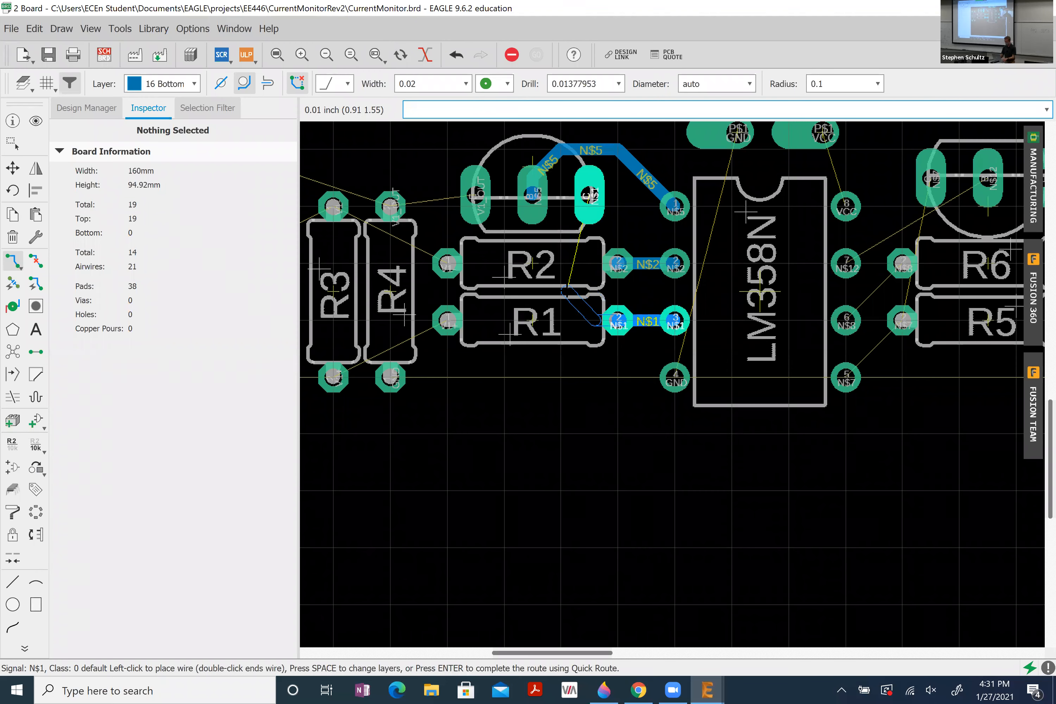
{"action": "left_click", "coordinate": [589, 195]}
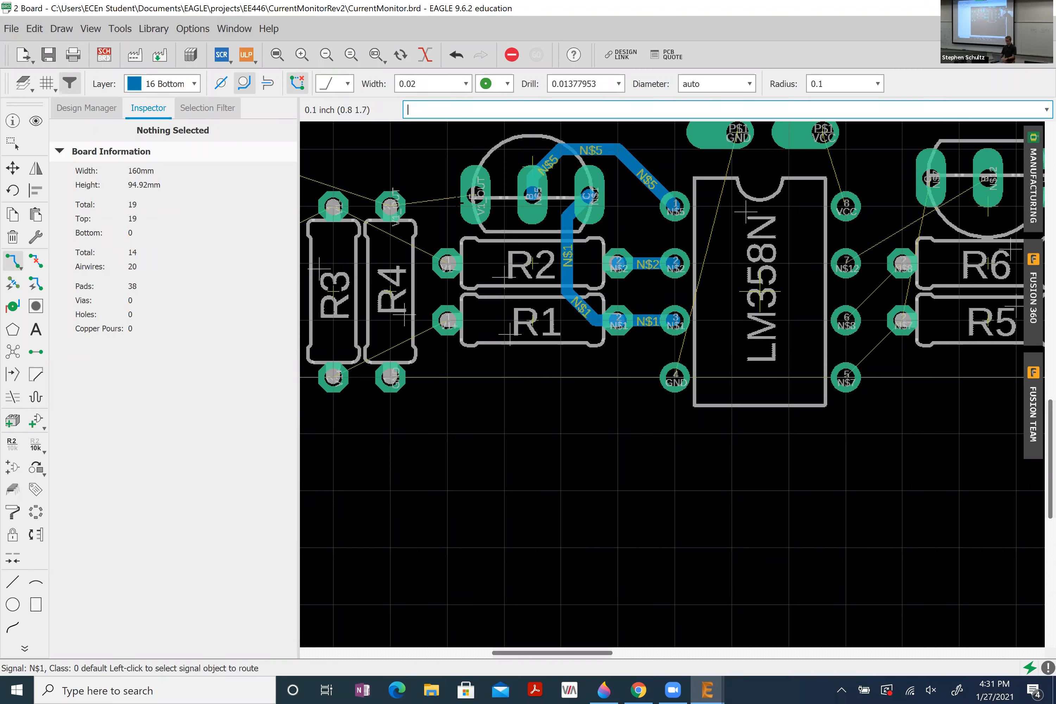
- Reselect Route Airwire for layer 16 Bottom and open the wire bend choices at the angled bend
{"action": "left_click", "coordinate": [11, 263]}
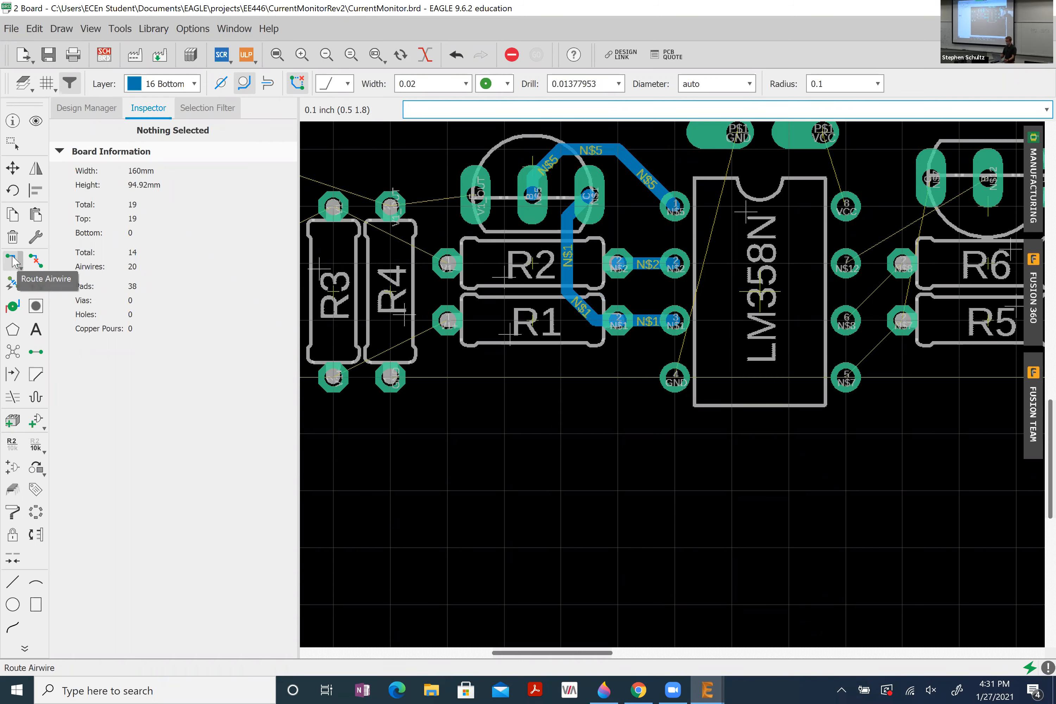
{"action": "left_click", "coordinate": [162, 87]}
{"action": "left_click", "coordinate": [163, 116]}
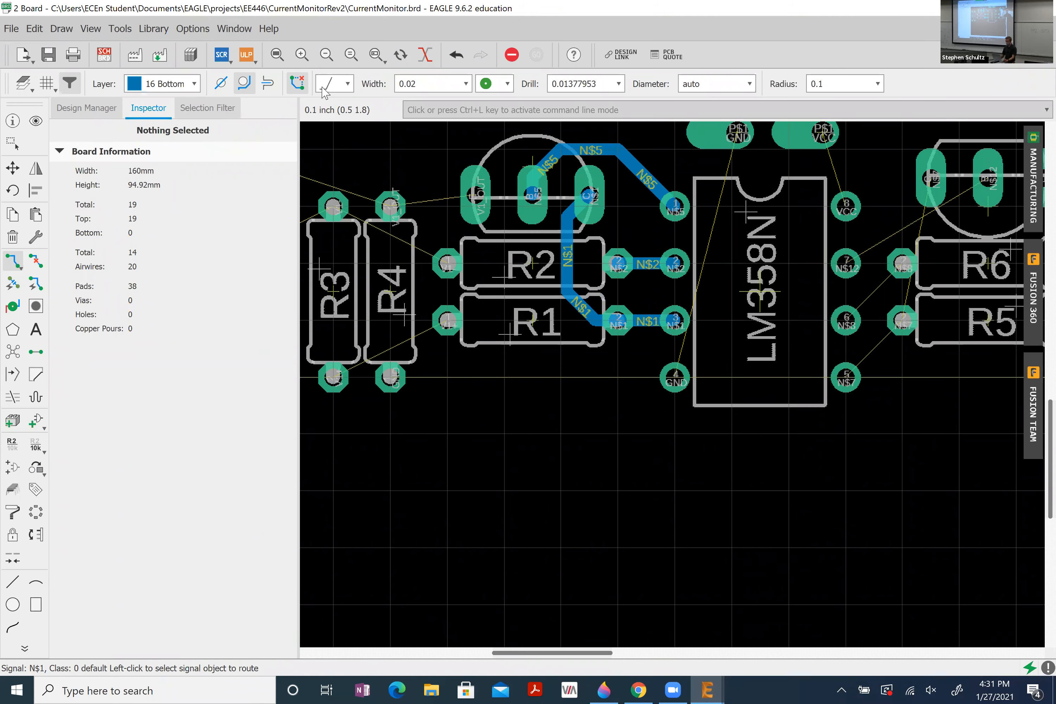
{"action": "left_click", "coordinate": [334, 84]}
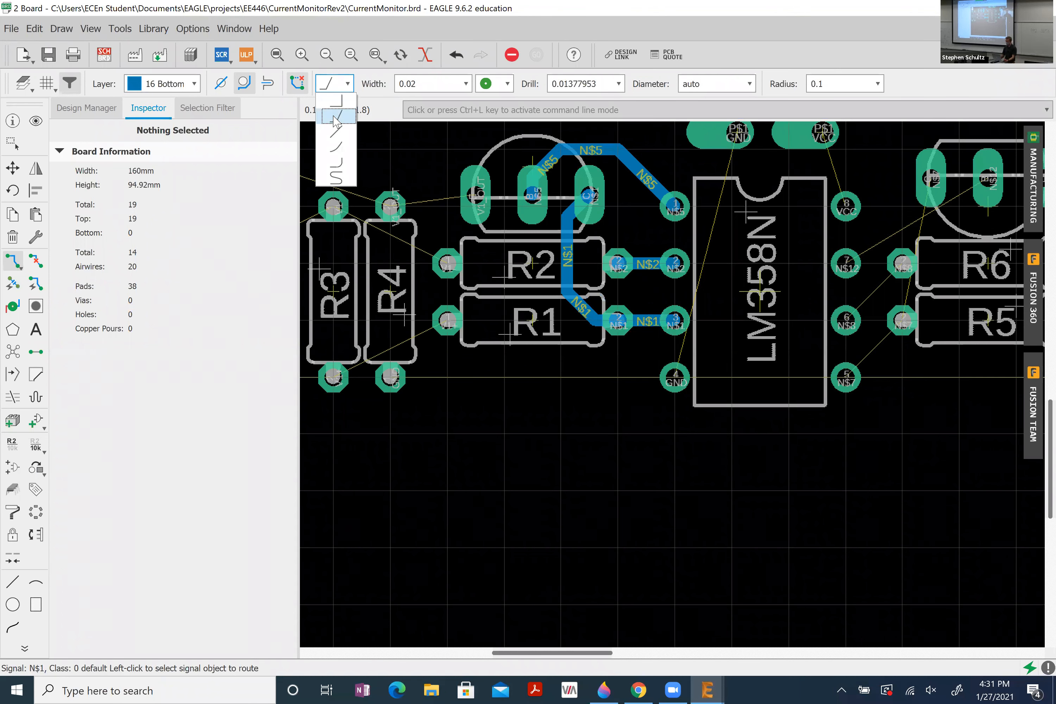
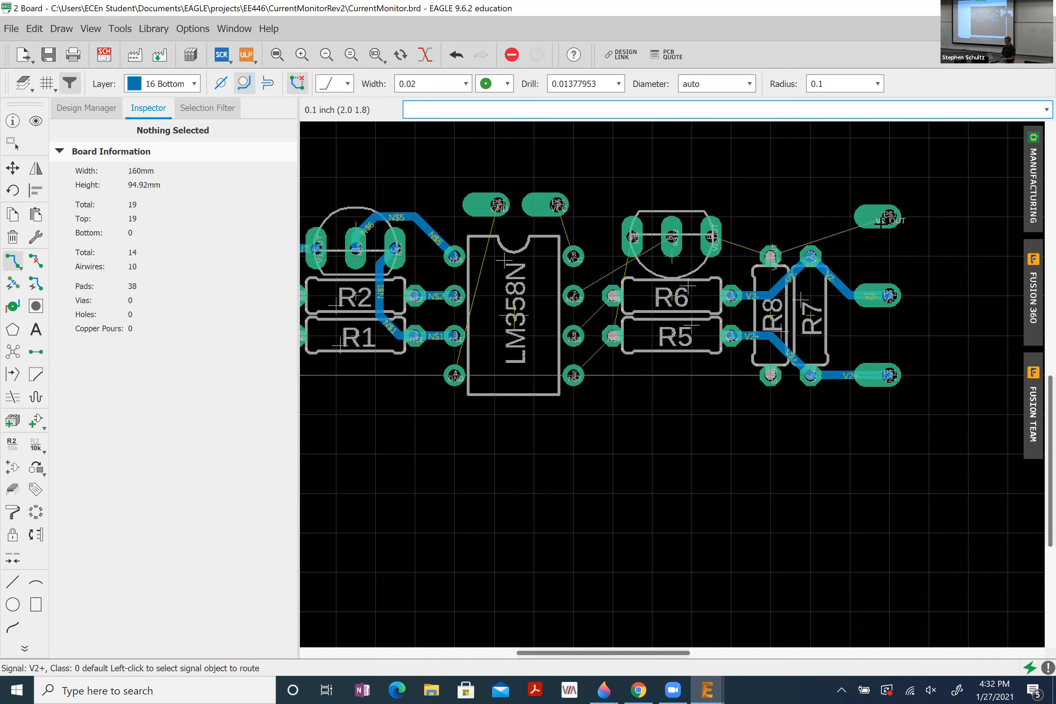
- Route net V2_OUT on the bottom layer from its alligator pad through R8's upper pad to the emitter of the transistor above R6
{"action": "left_click", "coordinate": [884, 221]}
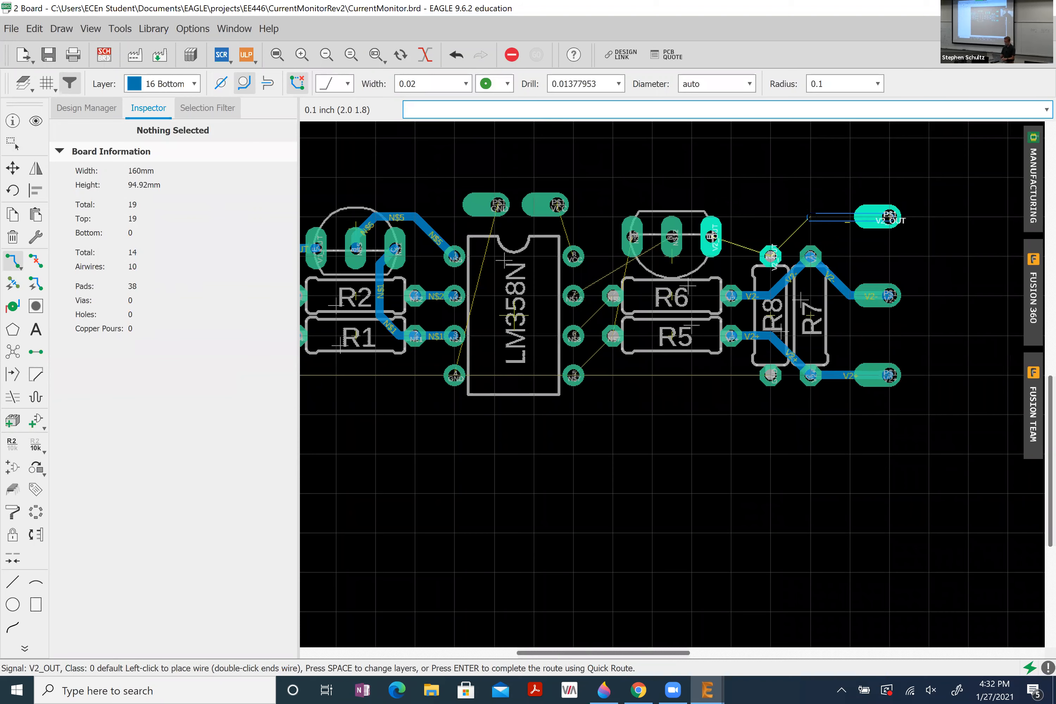
{"action": "left_click", "coordinate": [772, 256]}
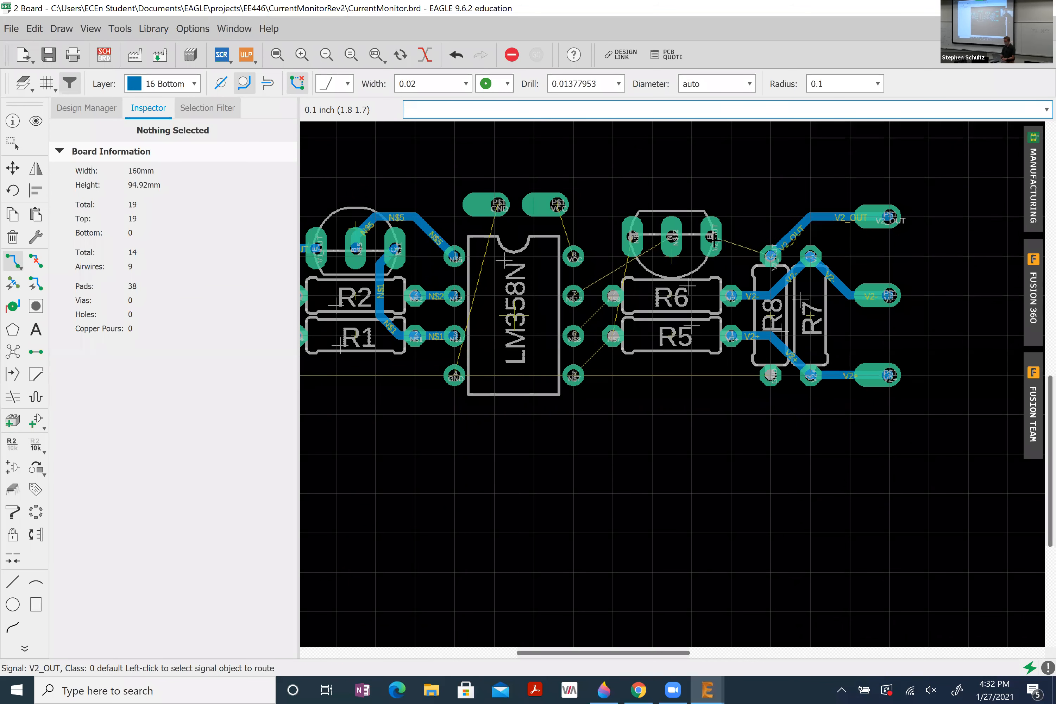
{"action": "left_click", "coordinate": [770, 256]}
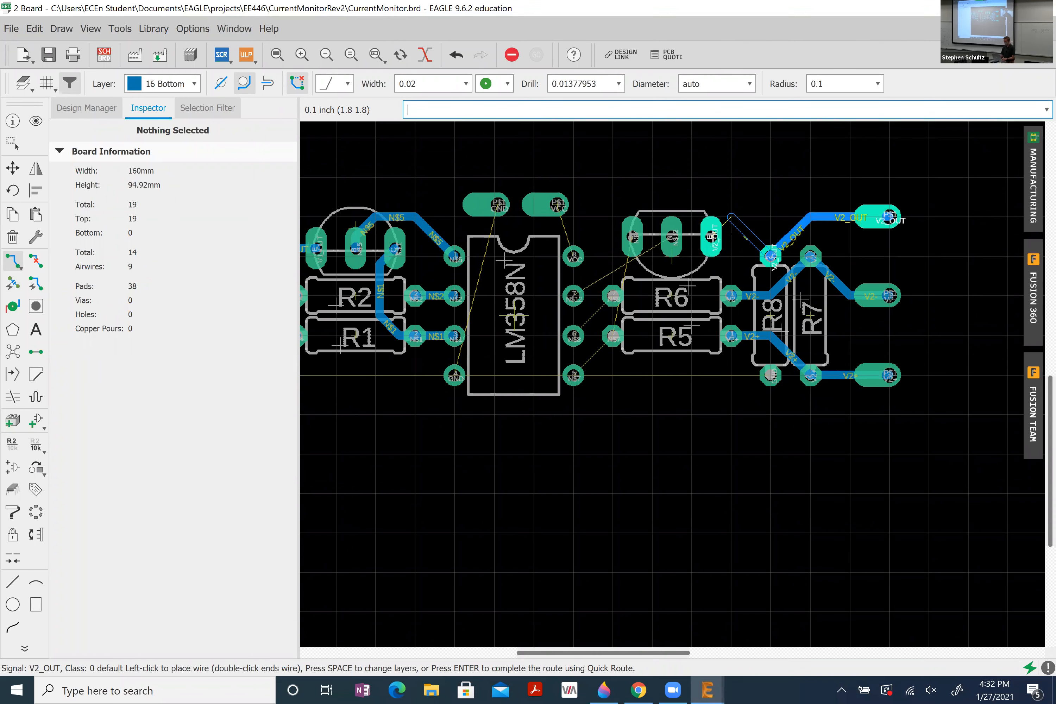
{"action": "left_click", "coordinate": [710, 236]}
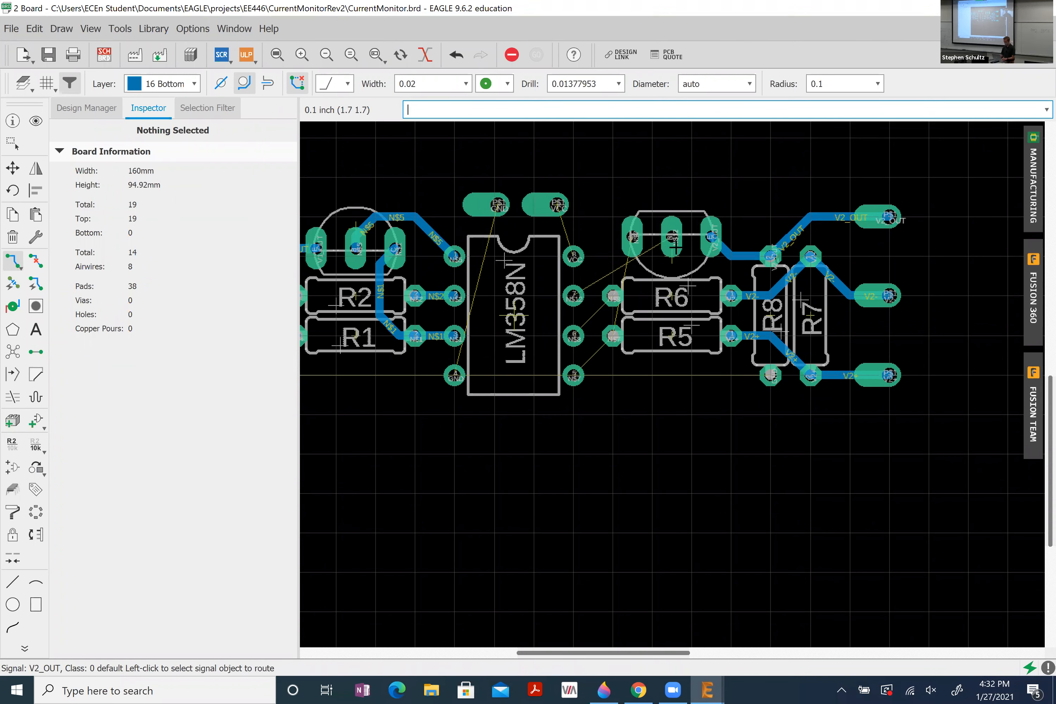
- Route bottom-layer traces from LM358N pin 5 to R5, pin 6 to R6, and pin 8 to the VCC alligator pad
{"action": "left_click", "coordinate": [574, 375]}
{"action": "left_click", "coordinate": [613, 335]}
{"action": "left_click", "coordinate": [575, 336]}
{"action": "left_click", "coordinate": [613, 296]}
{"action": "left_click", "coordinate": [574, 257]}
{"action": "left_click", "coordinate": [556, 205]}
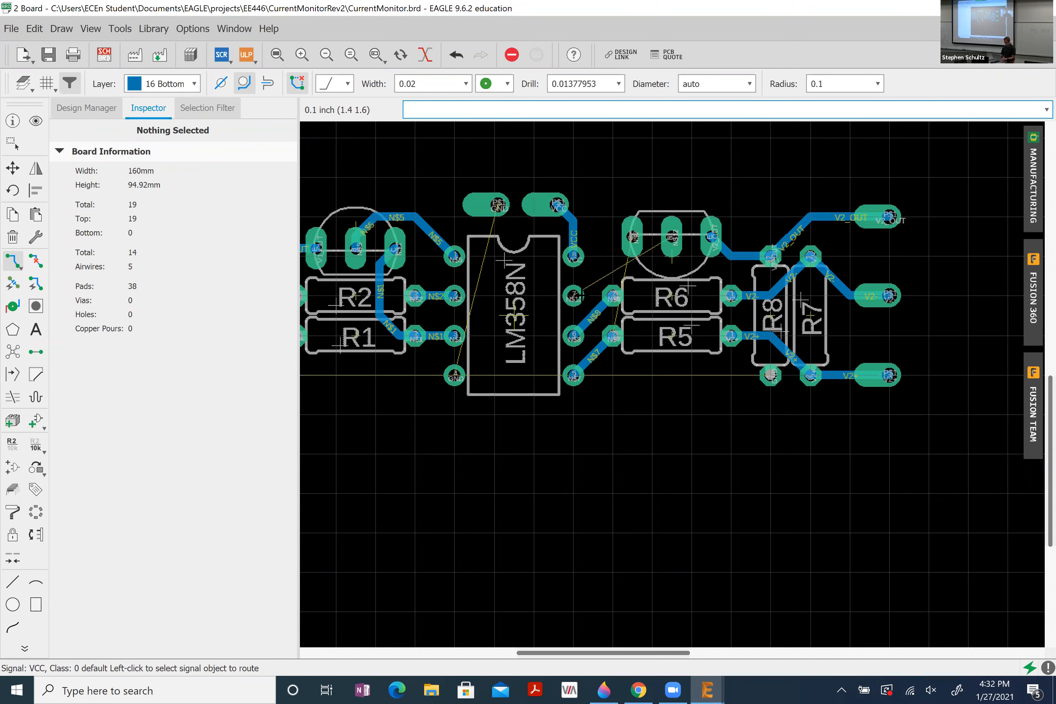
{"action": "scroll", "coordinate": [732, 296], "scroll_direction": "down", "scroll_amount": 3}
{"action": "scroll", "coordinate": [434, 290], "scroll_direction": "up", "scroll_amount": 2}
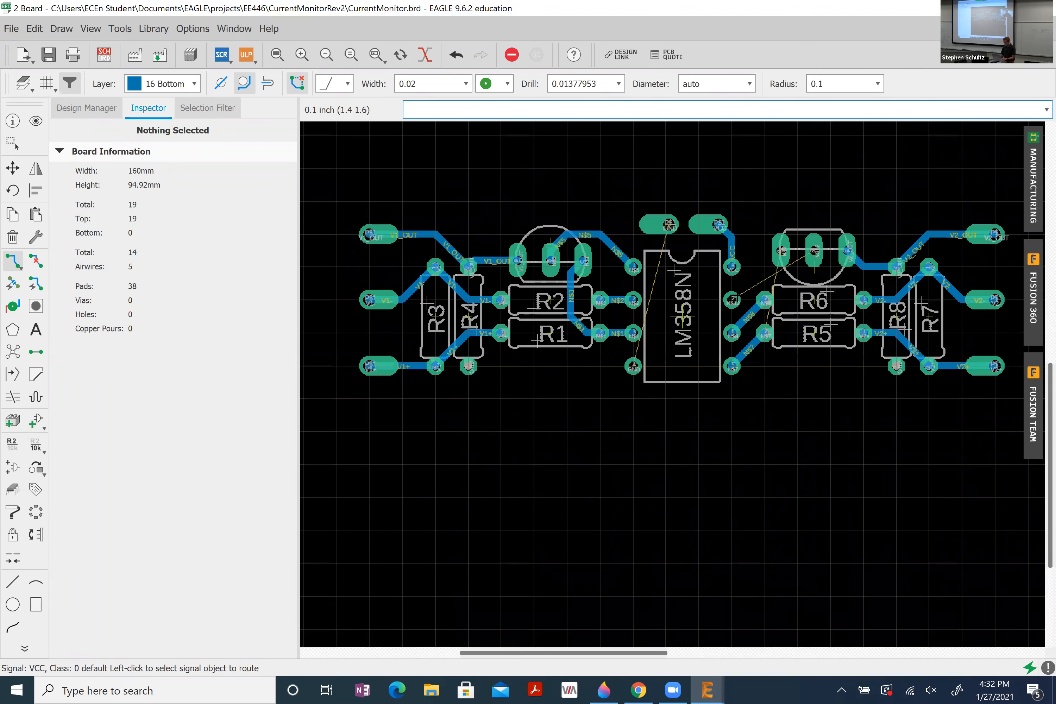
{"action": "left_click", "coordinate": [641, 296]}
{"action": "key", "text": "alt"}
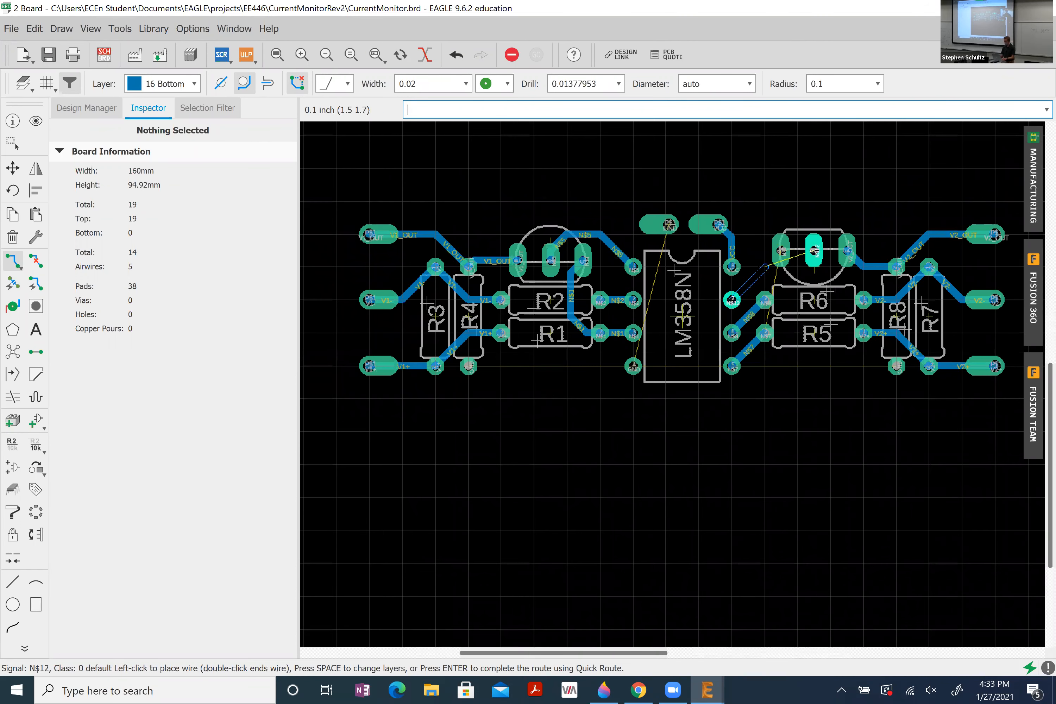
{"action": "key", "text": "Escape"}
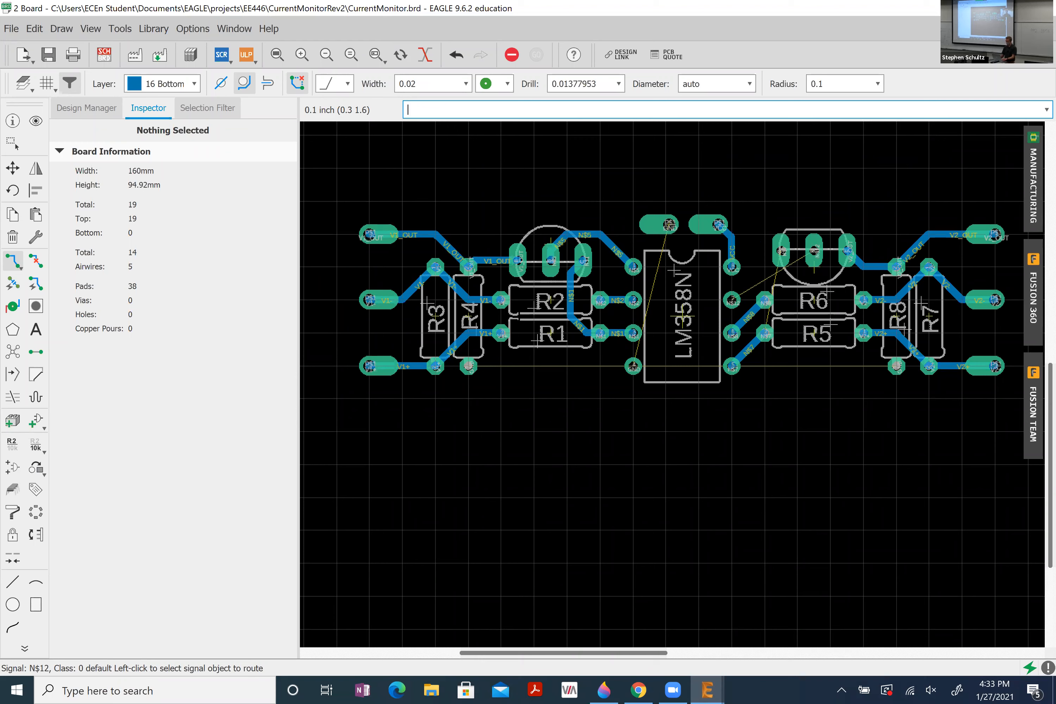
{"action": "left_click", "coordinate": [732, 300]}
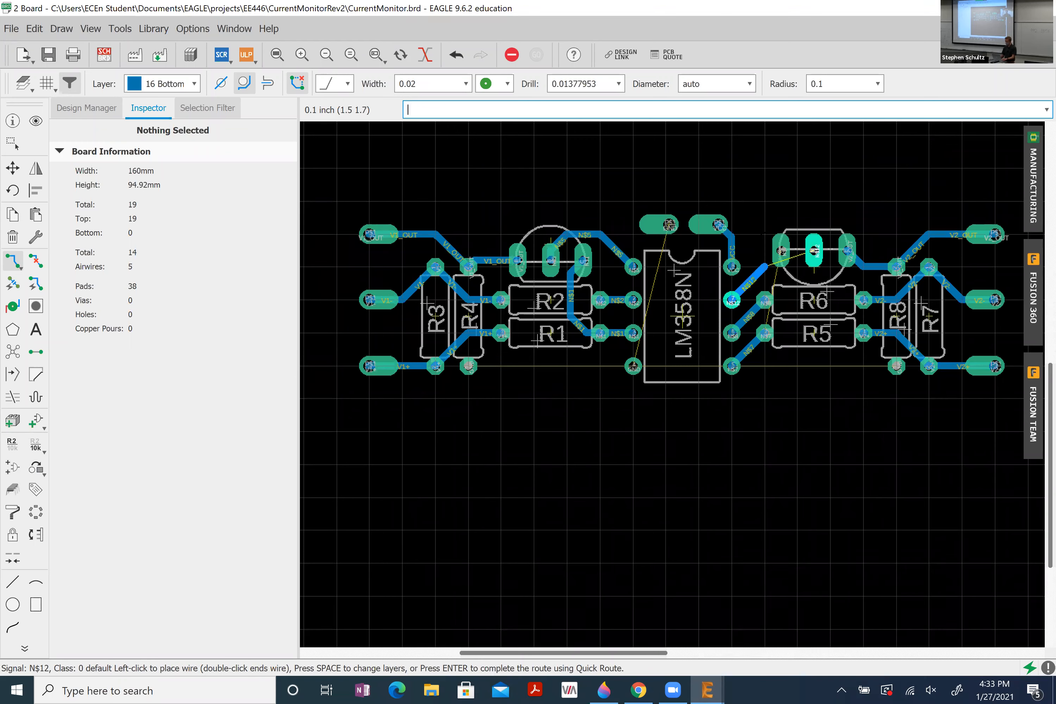
{"action": "key", "text": "Escape"}
- Route net N$12 on the bottom layer between LM358N pin 7 and the base pad above R6, looping around the transistor's collector pad
{"action": "left_click", "coordinate": [732, 299]}
{"action": "left_click", "coordinate": [754, 274]}
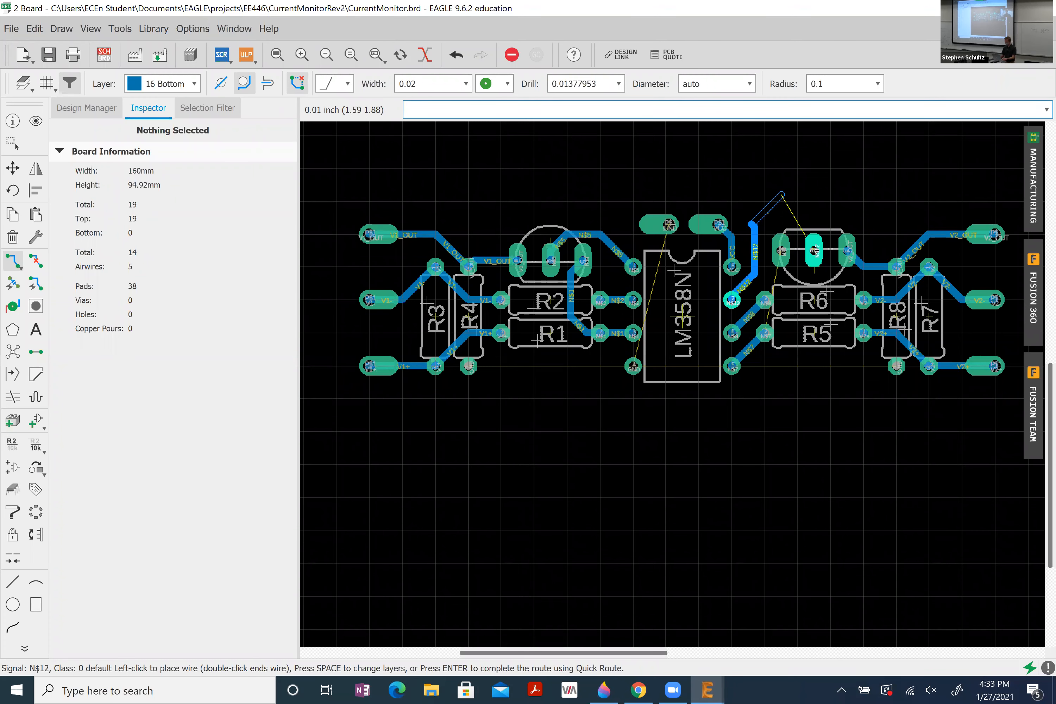
{"action": "key", "text": "Escape"}
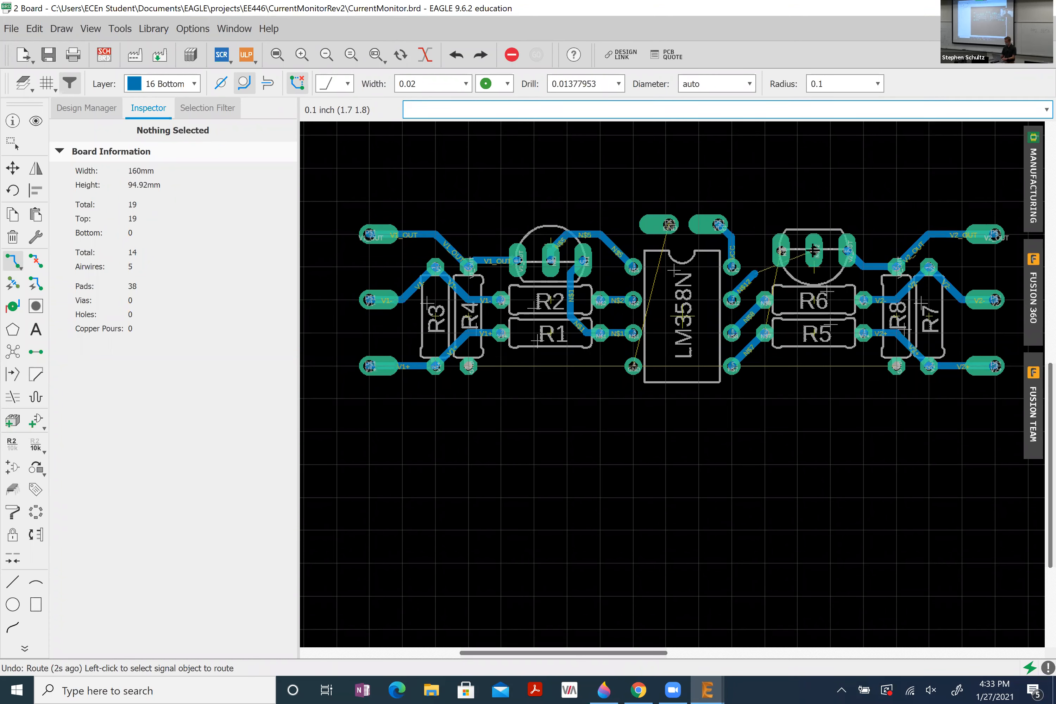
{"action": "left_click", "coordinate": [813, 245]}
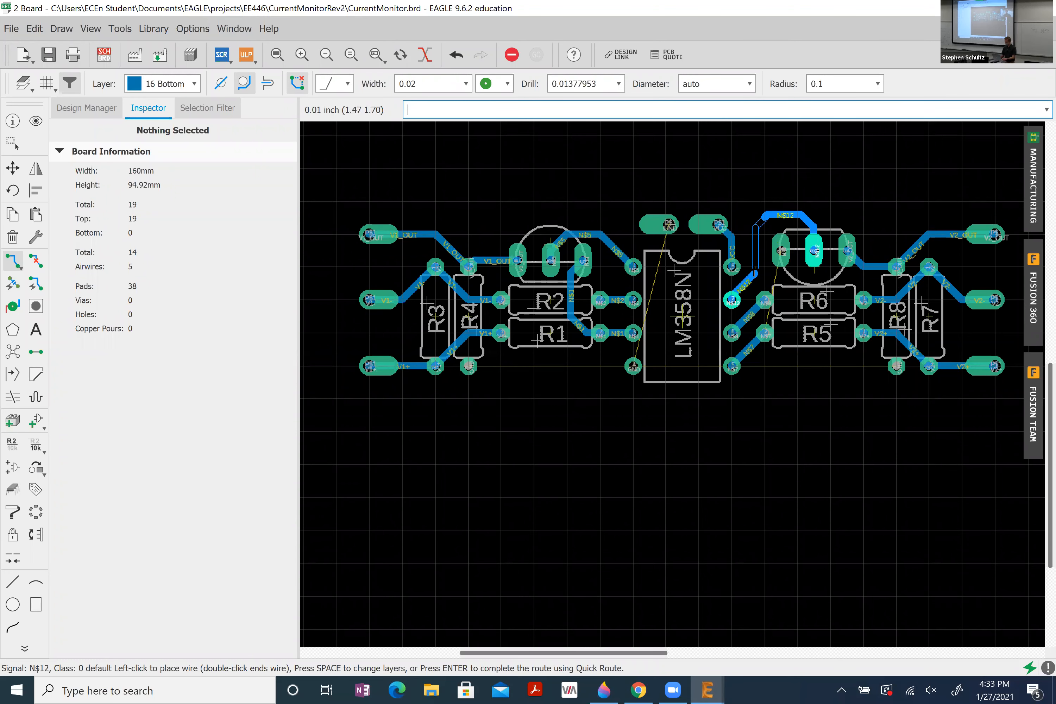
{"action": "left_click", "coordinate": [754, 273]}
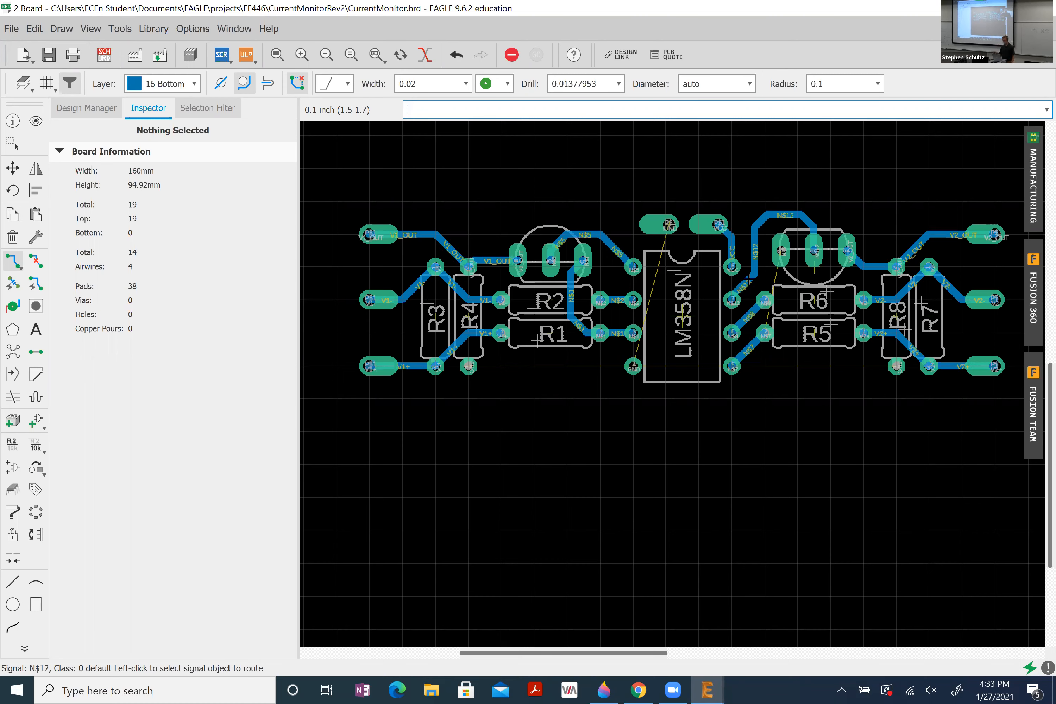
- Examine the V1_OUT alligator pad and cycle the selection between the overlapping pad and trace
{"action": "scroll", "coordinate": [366, 233], "scroll_direction": "up", "scroll_amount": 8}
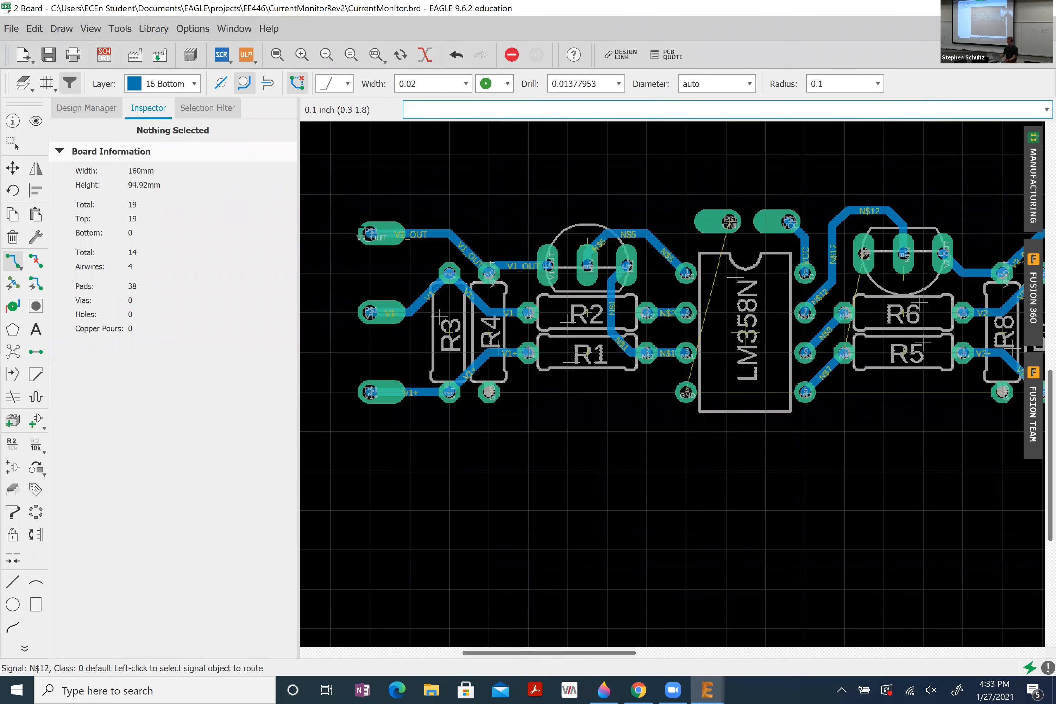
{"action": "key", "text": "Escape"}
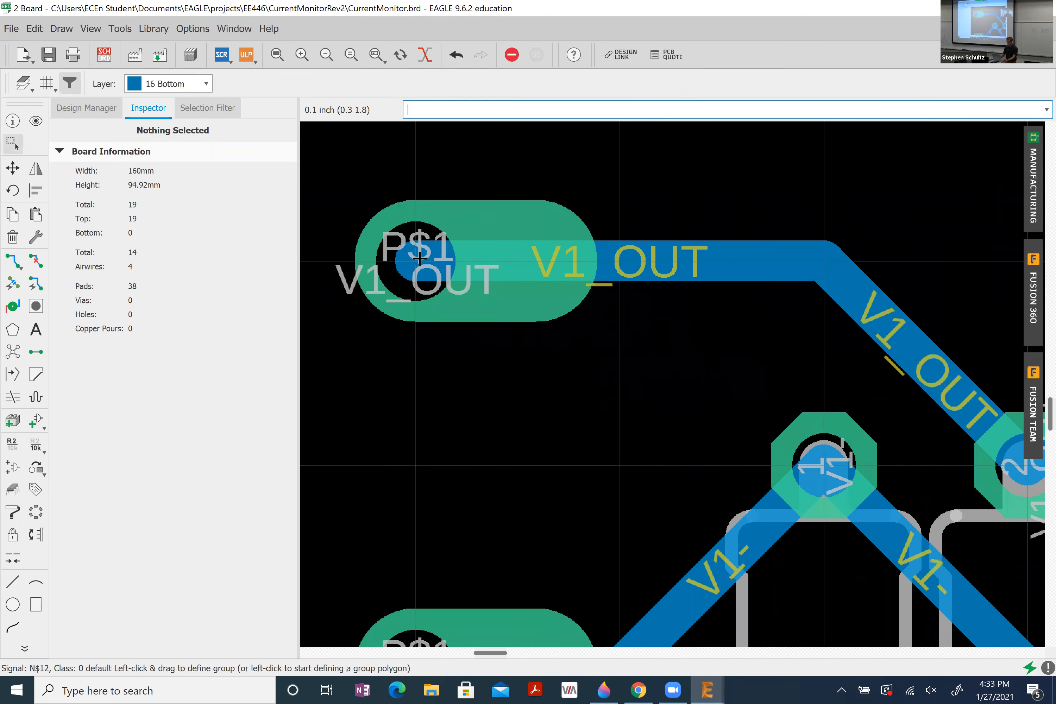
{"action": "left_click", "coordinate": [424, 260]}
{"action": "left_click", "coordinate": [425, 262]}
{"action": "key", "text": "Escape"}
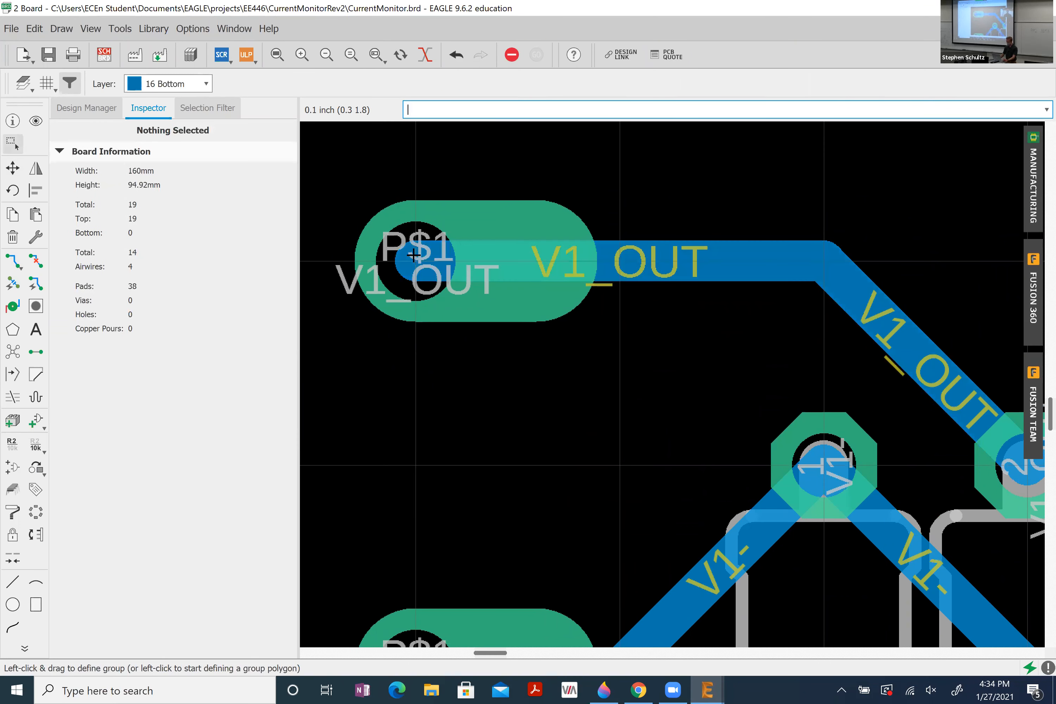
{"action": "right_click", "coordinate": [413, 261]}
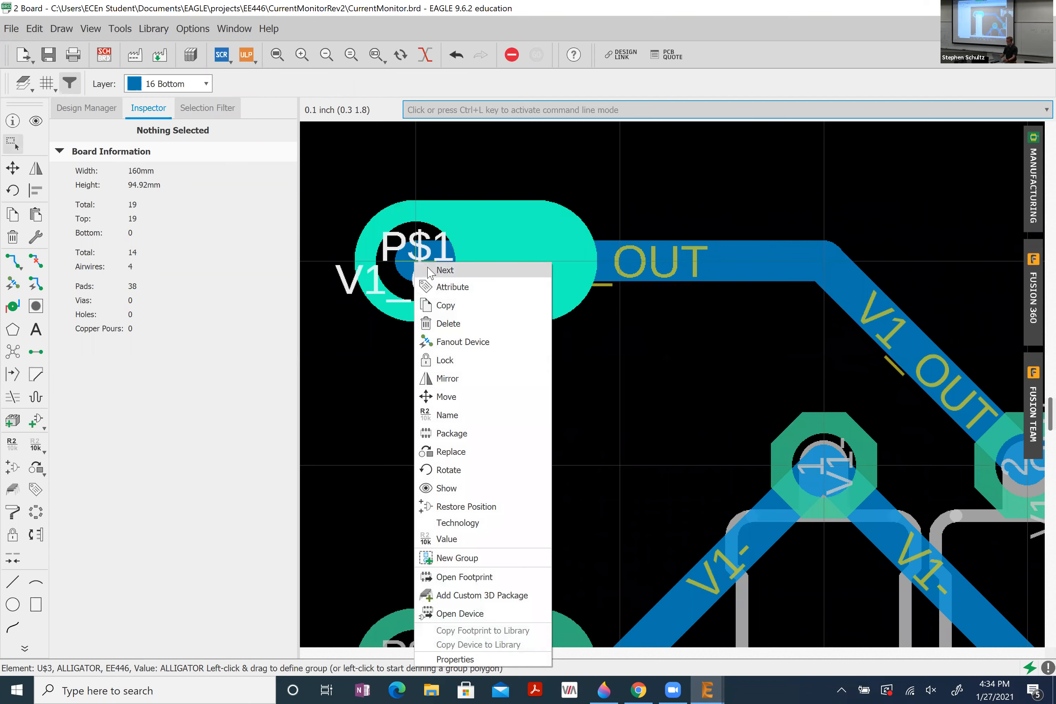
{"action": "left_click", "coordinate": [429, 270]}
{"action": "left_click", "coordinate": [429, 270]}
{"action": "left_click", "coordinate": [429, 270]}
{"action": "left_click", "coordinate": [429, 270]}
{"action": "left_click", "coordinate": [429, 270]}
{"action": "left_click", "coordinate": [429, 270]}
{"action": "left_click", "coordinate": [429, 270]}
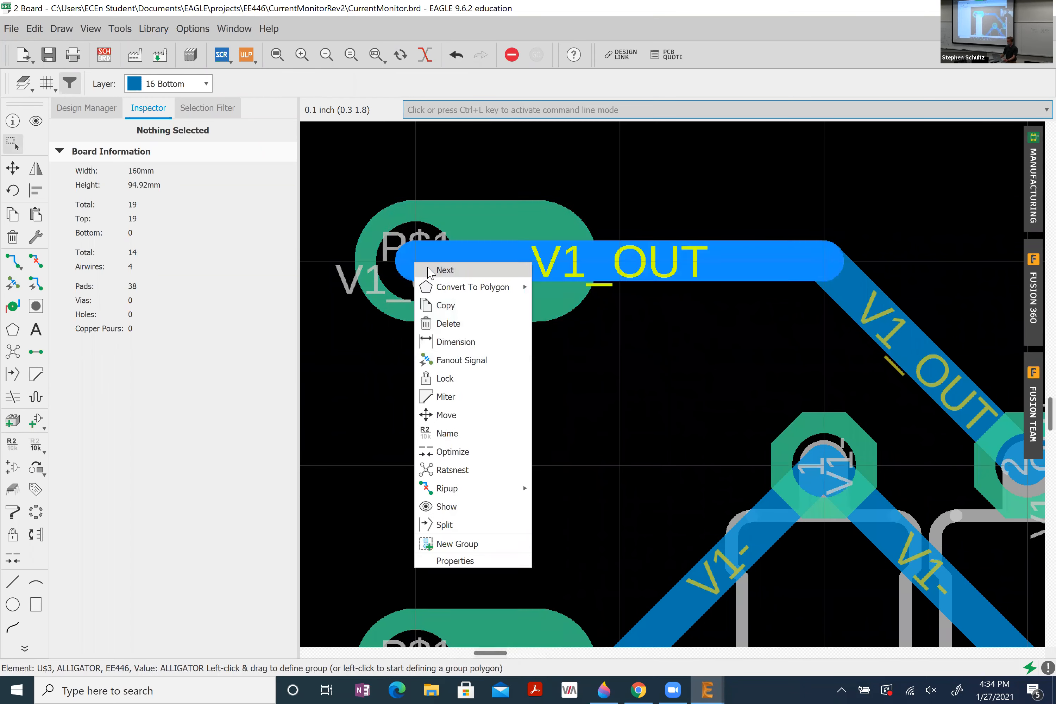
{"action": "left_click", "coordinate": [429, 270]}
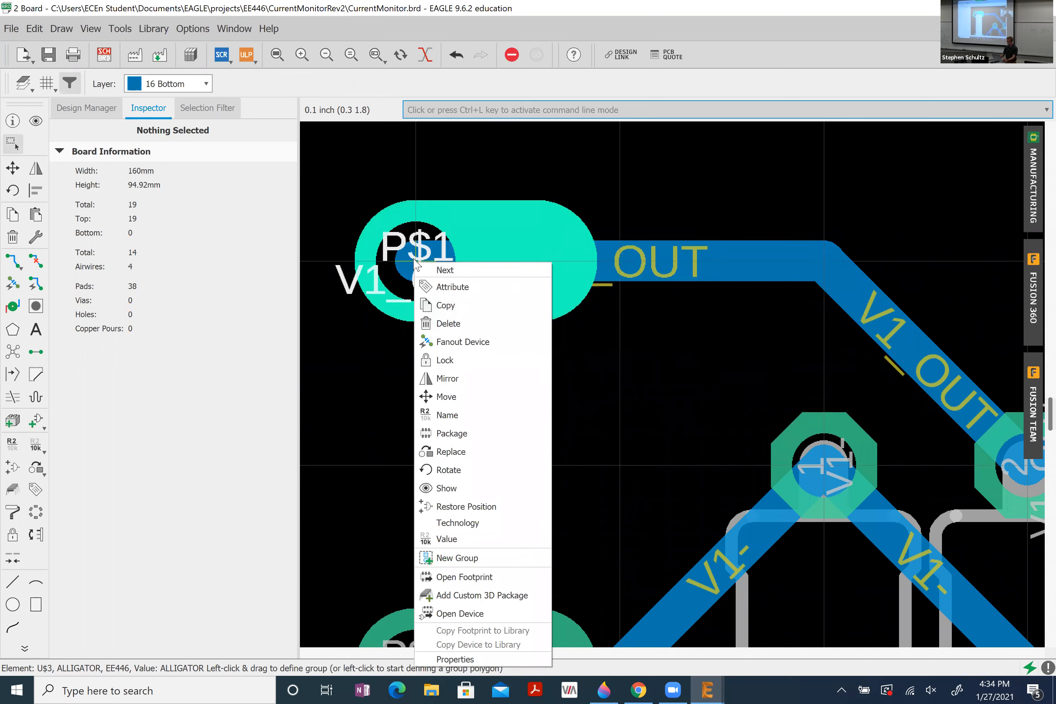
- Try to move the V1_OUT alligator pad and its attached traces as a group
{"action": "left_click", "coordinate": [465, 213]}
{"action": "left_click_drag", "start_coordinate": [466, 214], "coordinate": [483, 198]}
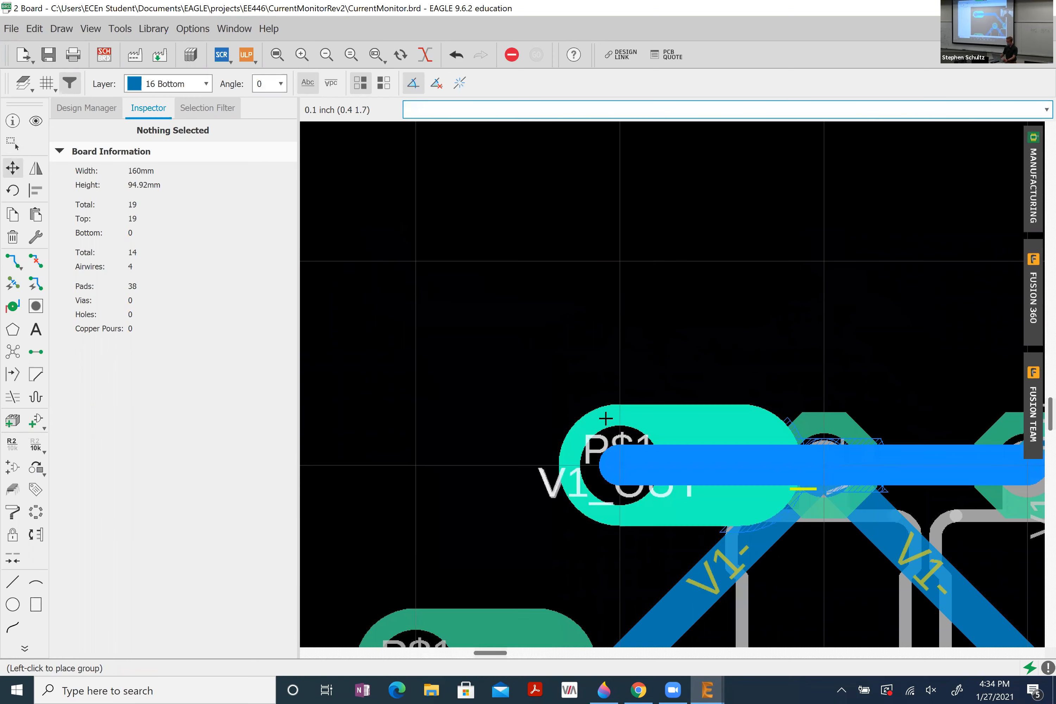
{"action": "left_click", "coordinate": [477, 254]}
{"action": "left_click", "coordinate": [517, 264]}
{"action": "left_click", "coordinate": [517, 264]}
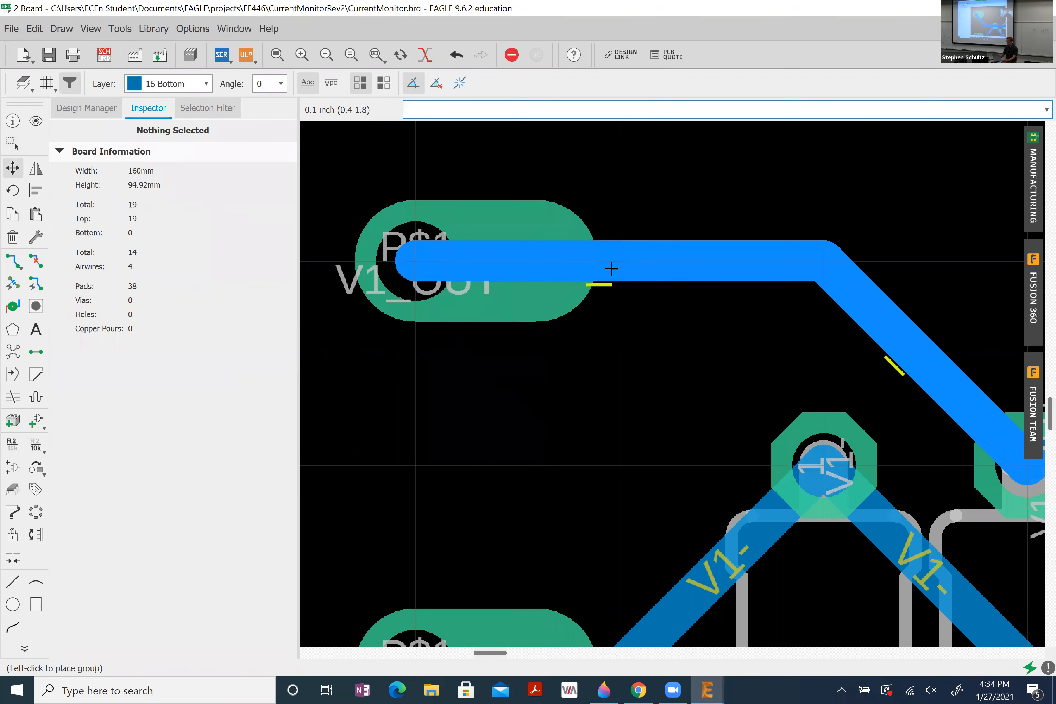
{"action": "left_click", "coordinate": [580, 235]}
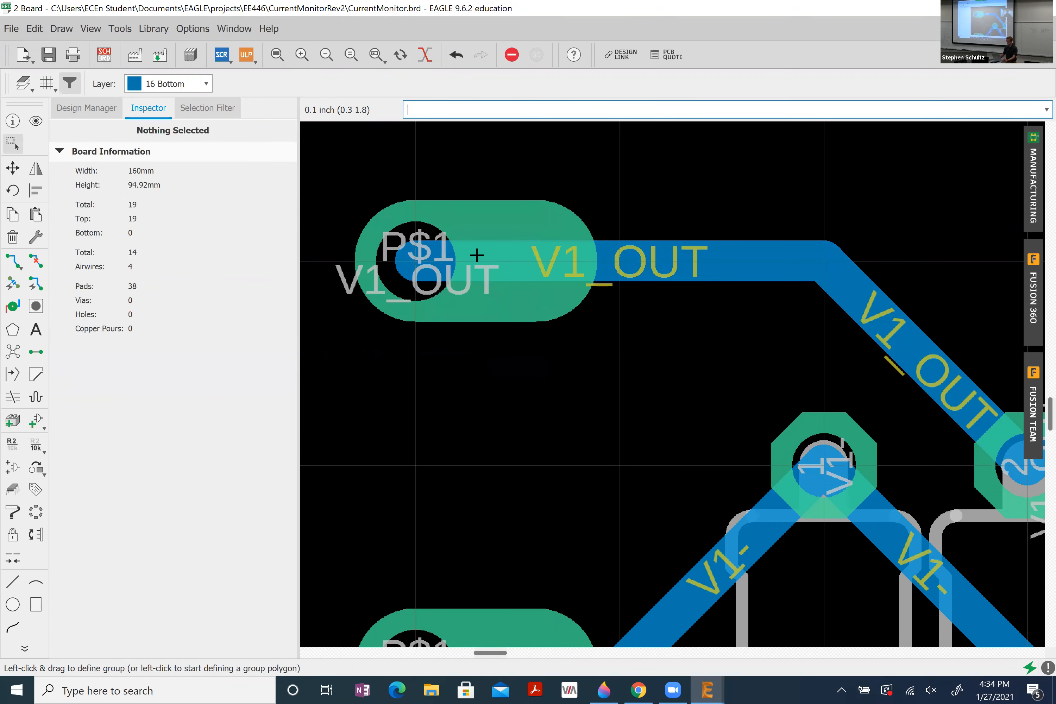
- Route net N$7 on the bottom layer from R5's pad 2 to the transistor's collector pad, and nudge its vertical segment toward the LM358N
{"action": "scroll", "coordinate": [421, 260], "scroll_direction": "down", "scroll_amount": 3}
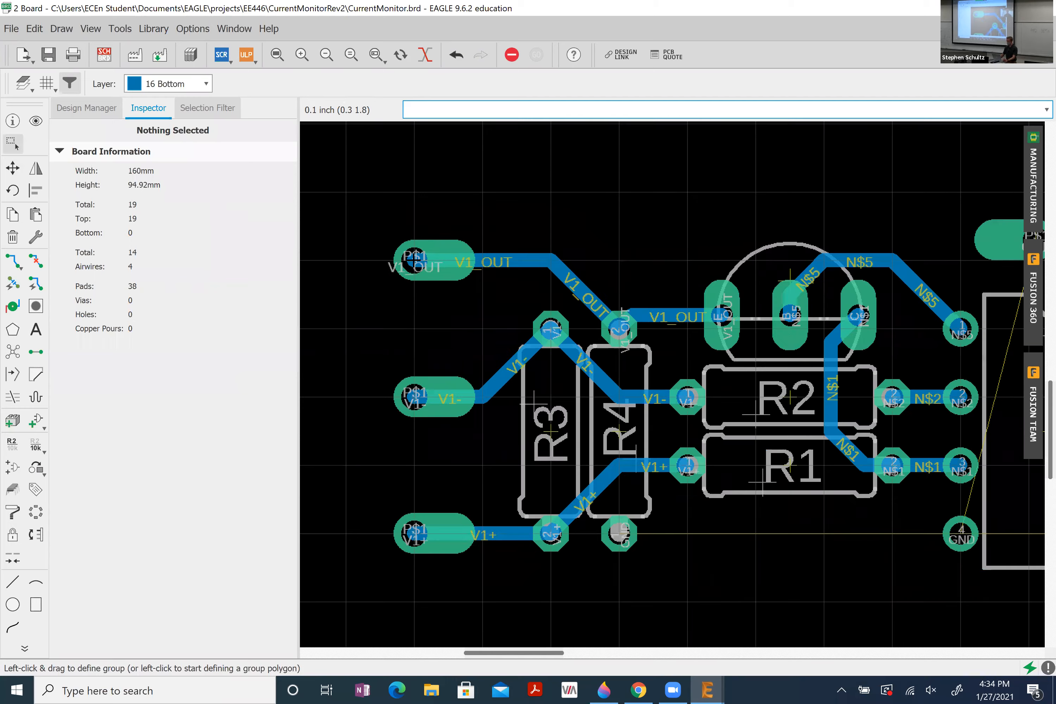
{"action": "scroll", "coordinate": [421, 260], "scroll_direction": "down", "scroll_amount": 4}
{"action": "scroll", "coordinate": [418, 260], "scroll_direction": "up", "scroll_amount": 3}
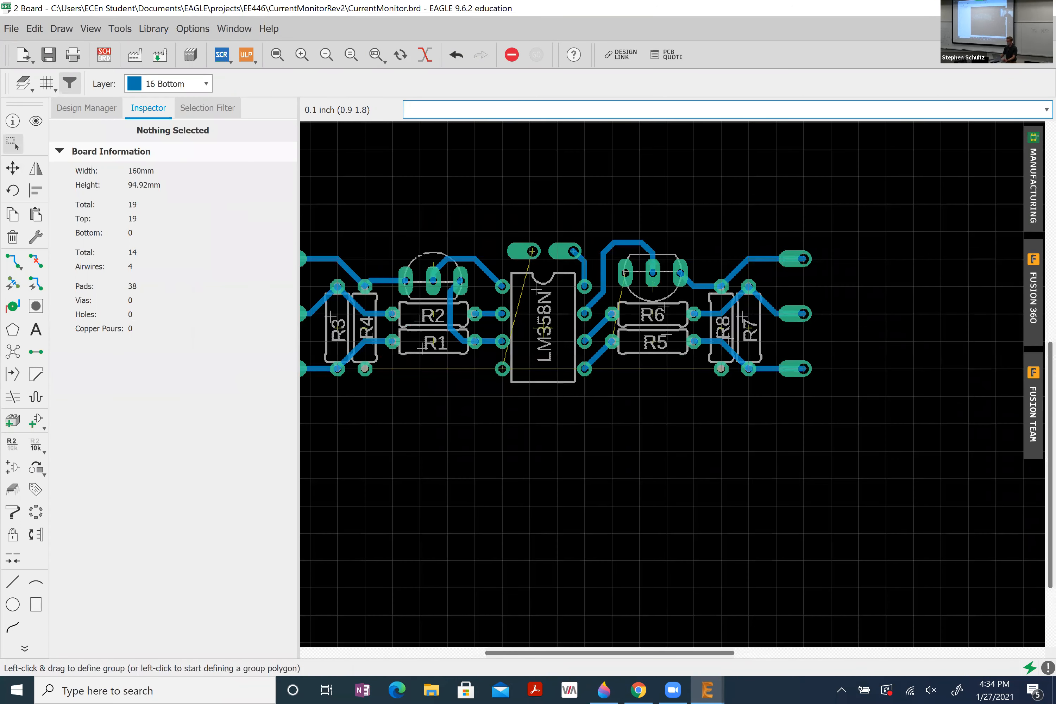
{"action": "scroll", "coordinate": [719, 337], "scroll_direction": "up", "scroll_amount": 4}
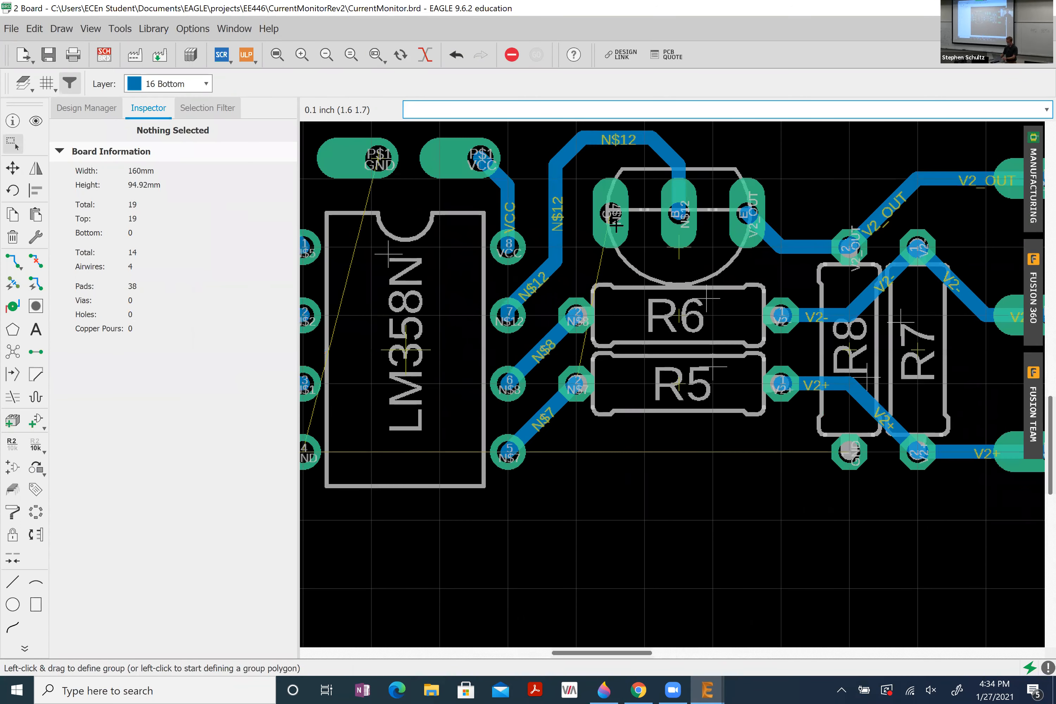
{"action": "left_click", "coordinate": [13, 261]}
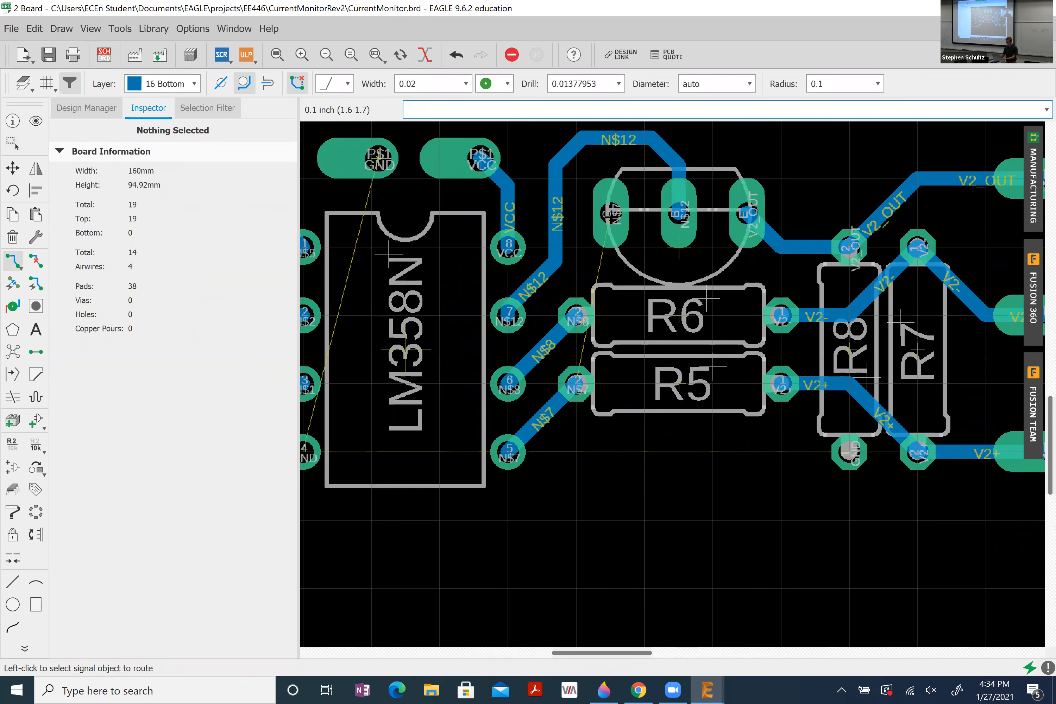
{"action": "left_click", "coordinate": [609, 213]}
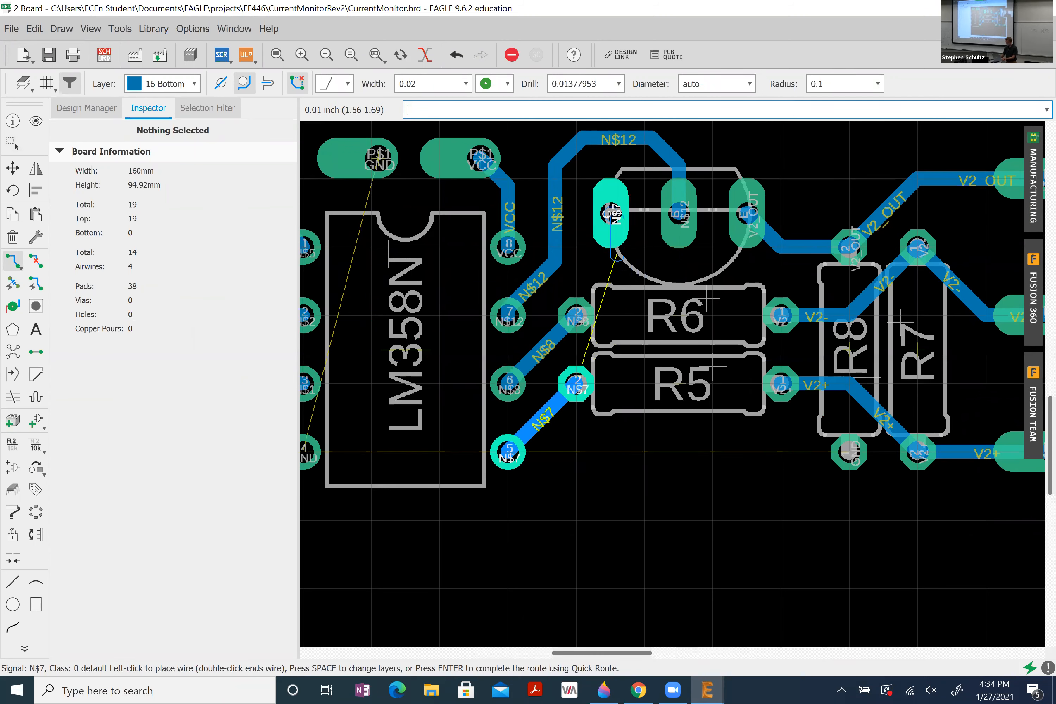
{"action": "key", "text": "Escape"}
{"action": "left_click", "coordinate": [577, 384]}
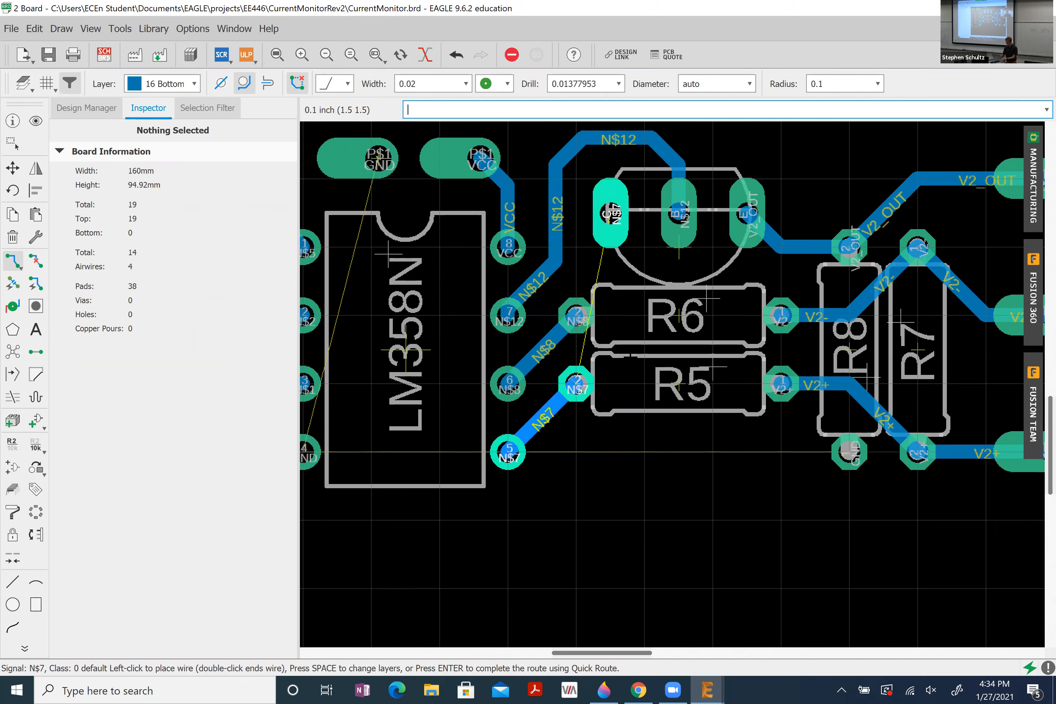
{"action": "left_click", "coordinate": [644, 313]}
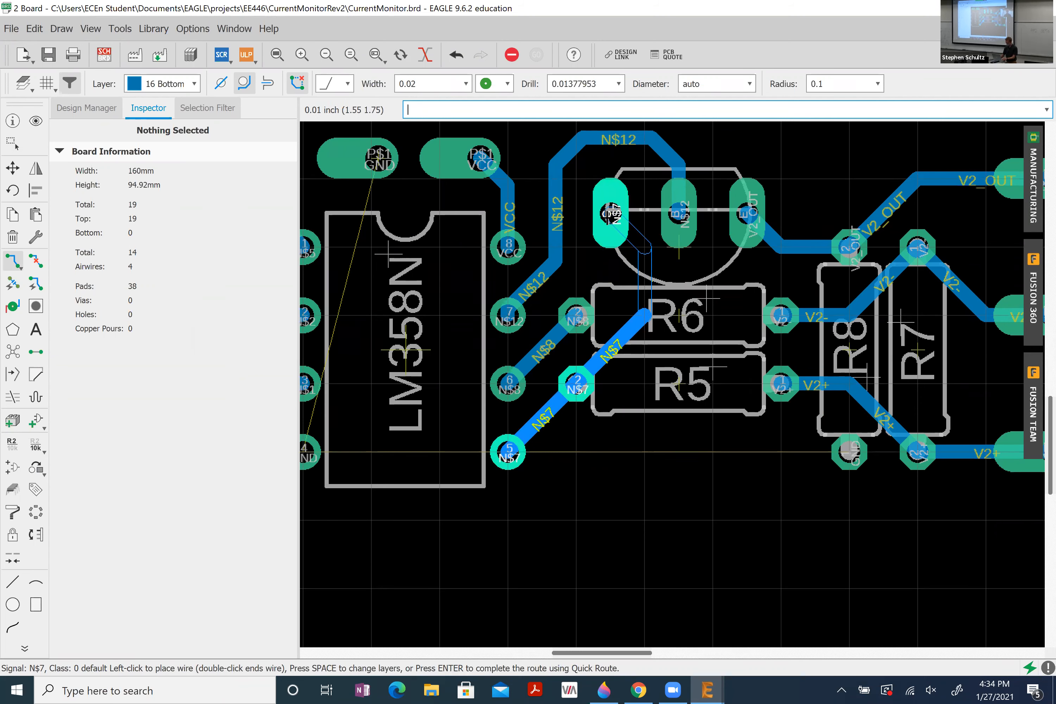
{"action": "left_click", "coordinate": [609, 213]}
{"action": "left_click", "coordinate": [644, 257]}
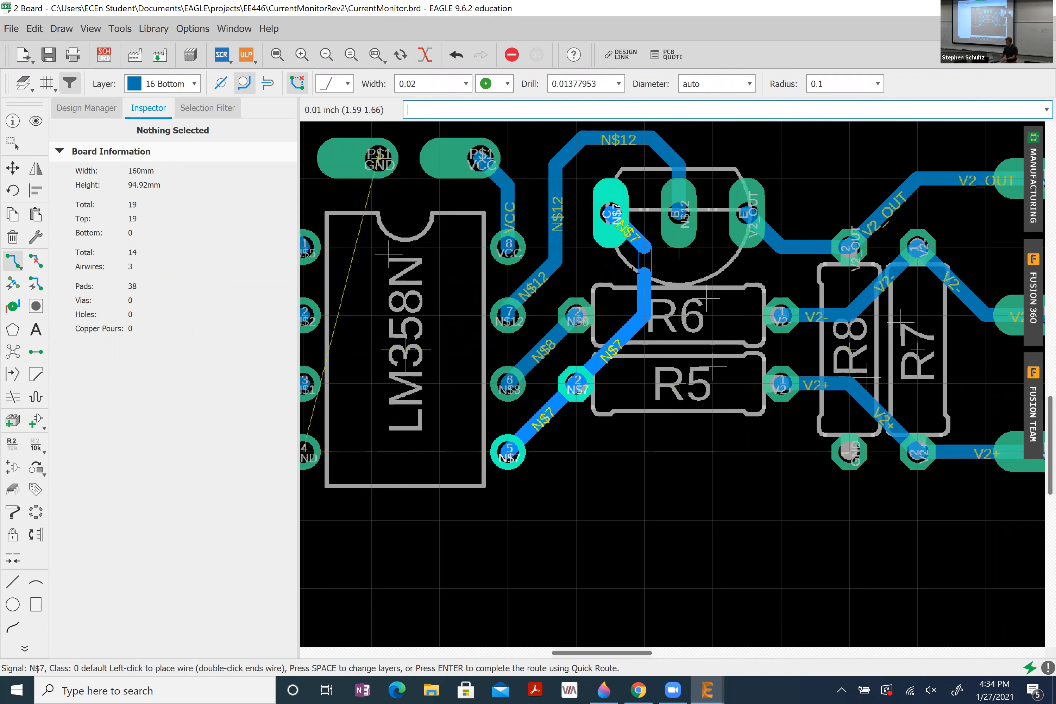
{"action": "key", "text": "Escape"}
{"action": "key", "text": "Escape"}
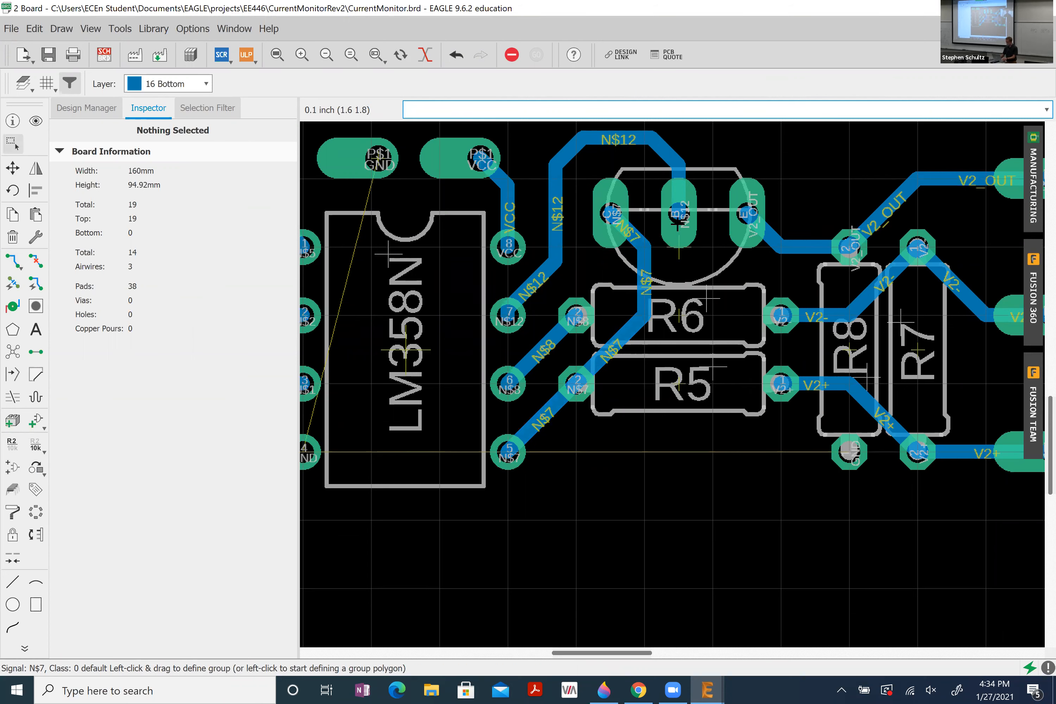
{"action": "left_click", "coordinate": [642, 275]}
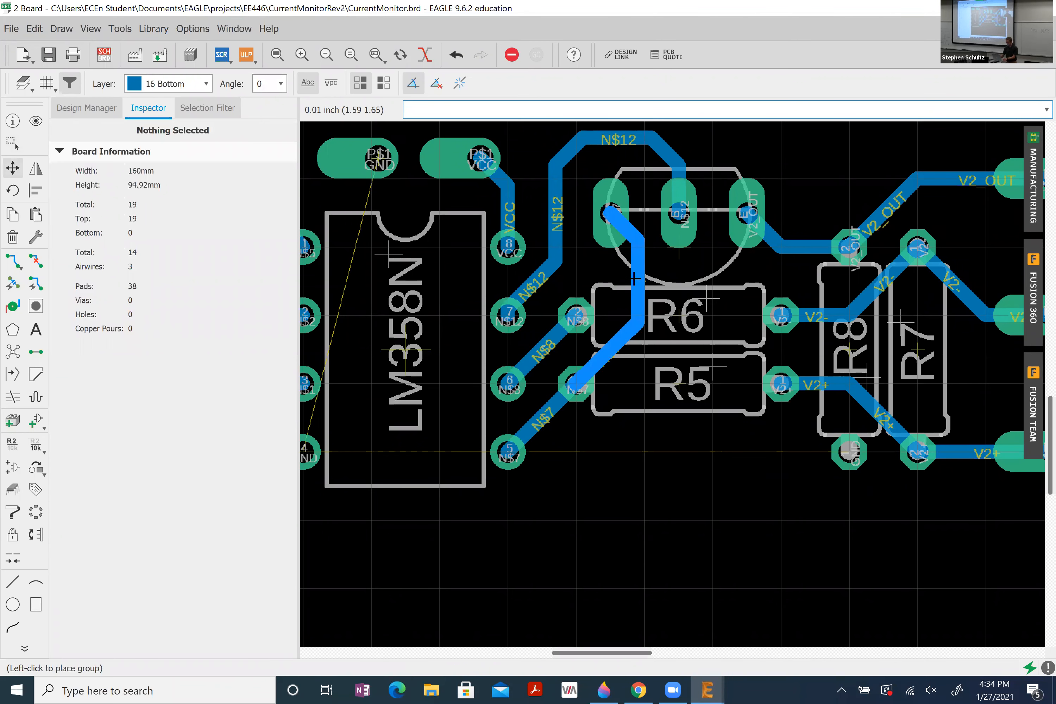
{"action": "left_click", "coordinate": [635, 278]}
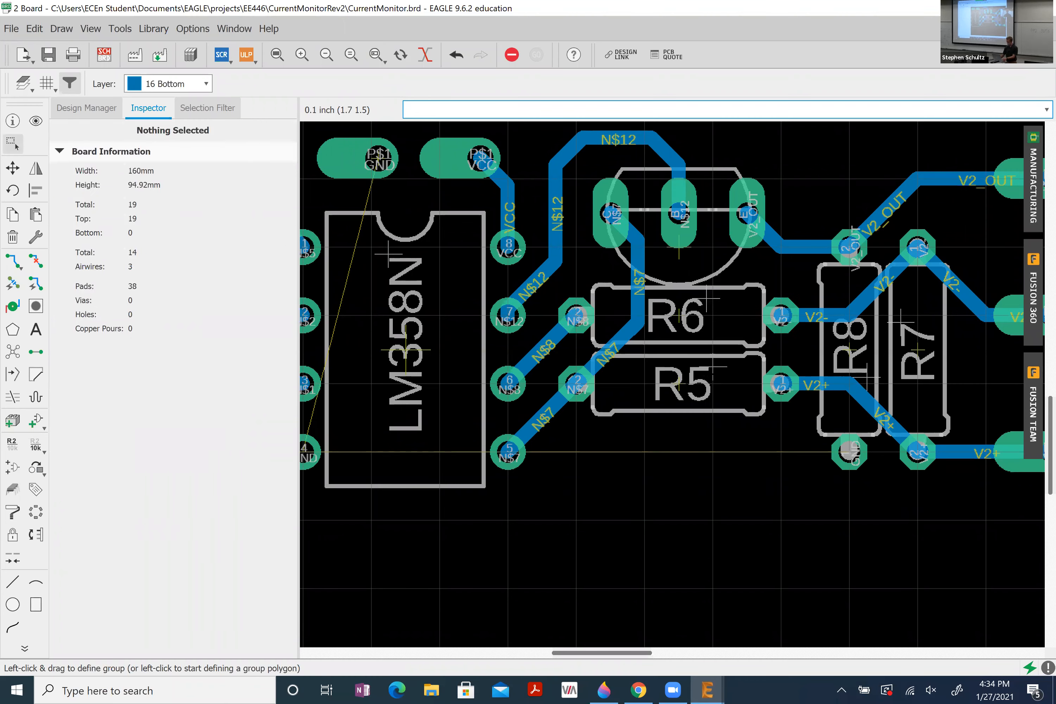
- Examine the routed board, including the V1 and V2 alligator pads and the GND and VCC pads above the LM358N
{"action": "scroll", "coordinate": [720, 413], "scroll_direction": "down", "scroll_amount": 4}
{"action": "scroll", "coordinate": [771, 417], "scroll_direction": "down", "scroll_amount": 3}
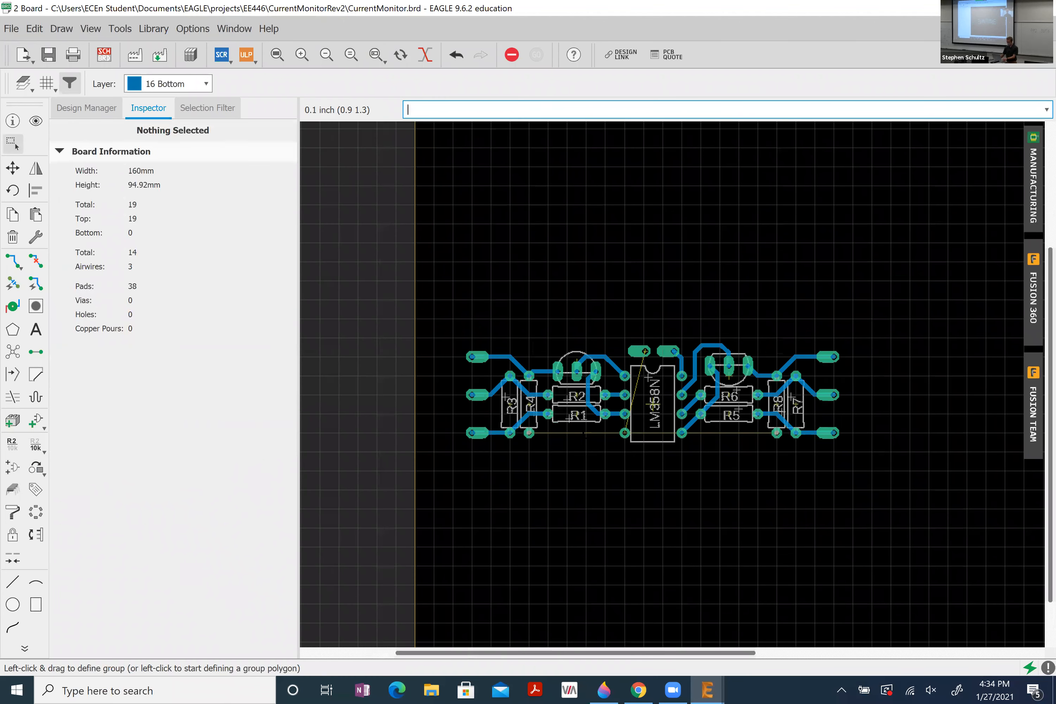
{"action": "scroll", "coordinate": [582, 434], "scroll_direction": "up", "scroll_amount": 3}
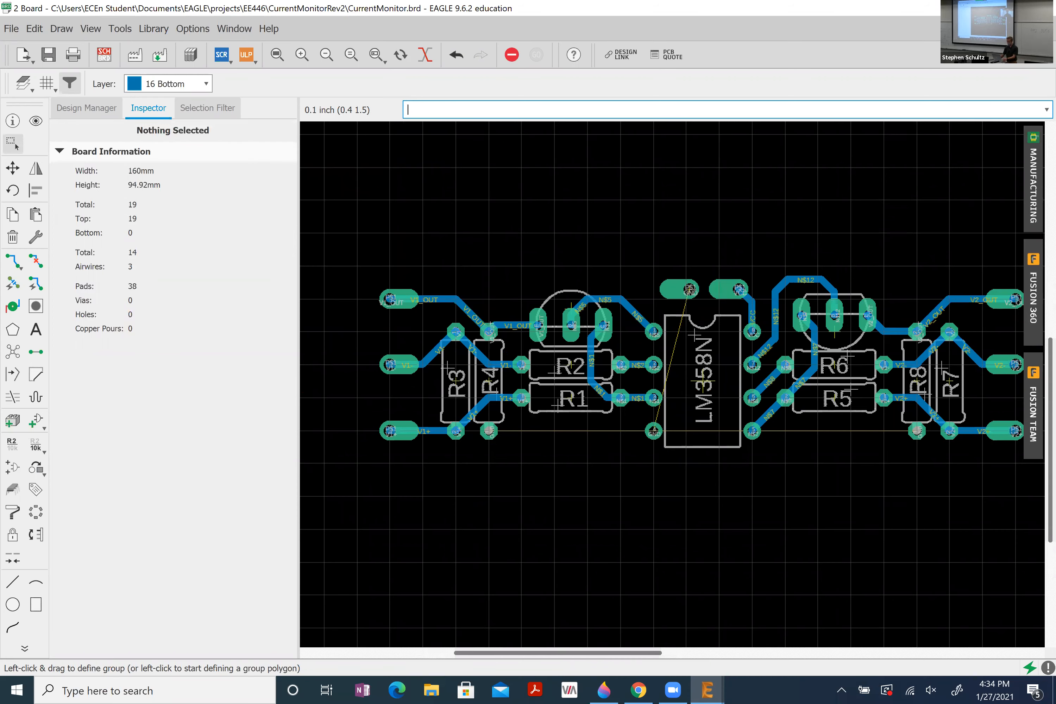
{"action": "scroll", "coordinate": [408, 380], "scroll_direction": "down", "scroll_amount": 2}
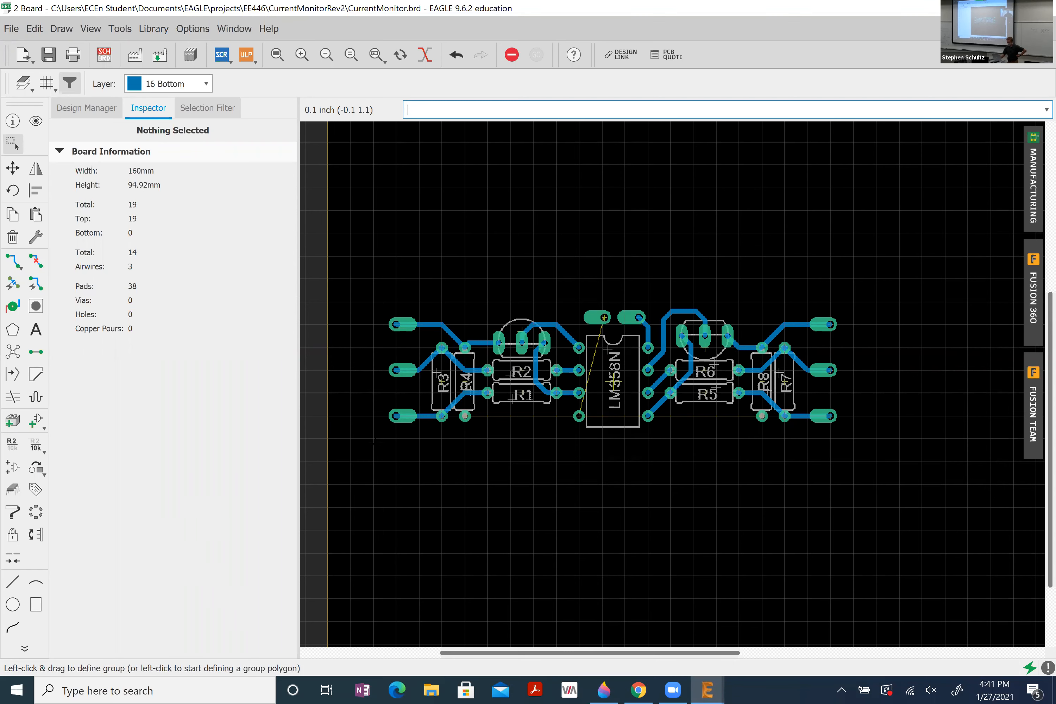
{"action": "scroll", "coordinate": [364, 361], "scroll_direction": "up", "scroll_amount": 8}
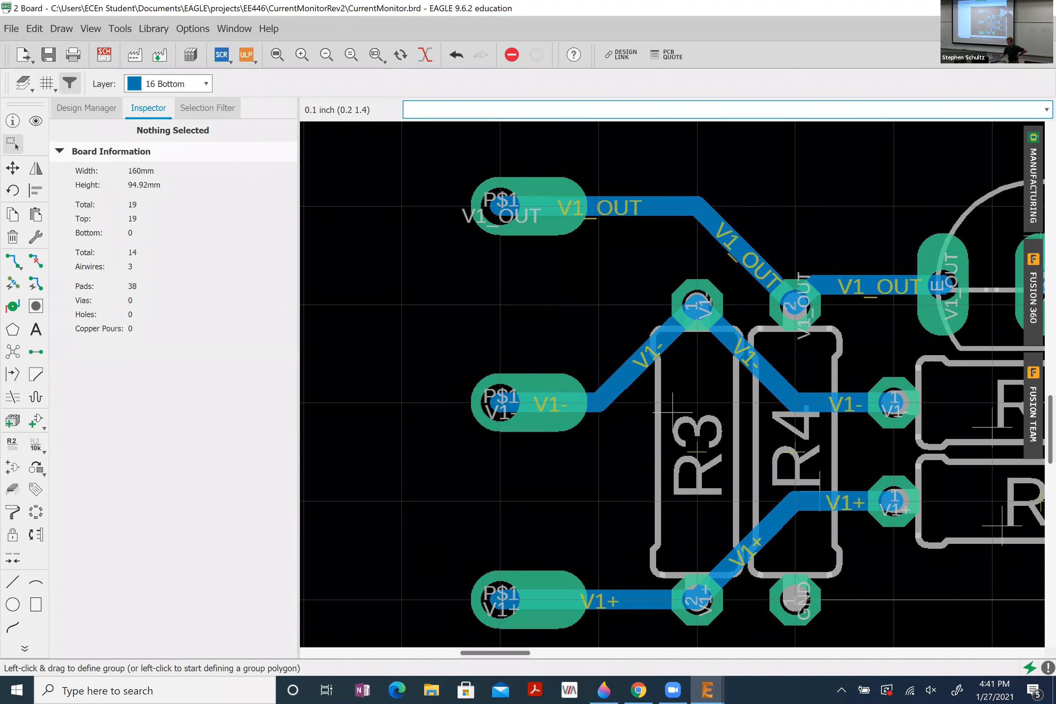
{"action": "scroll", "coordinate": [432, 544], "scroll_direction": "down", "scroll_amount": 5}
{"action": "scroll", "coordinate": [636, 510], "scroll_direction": "up", "scroll_amount": 5}
{"action": "scroll", "coordinate": [655, 477], "scroll_direction": "up", "scroll_amount": 1}
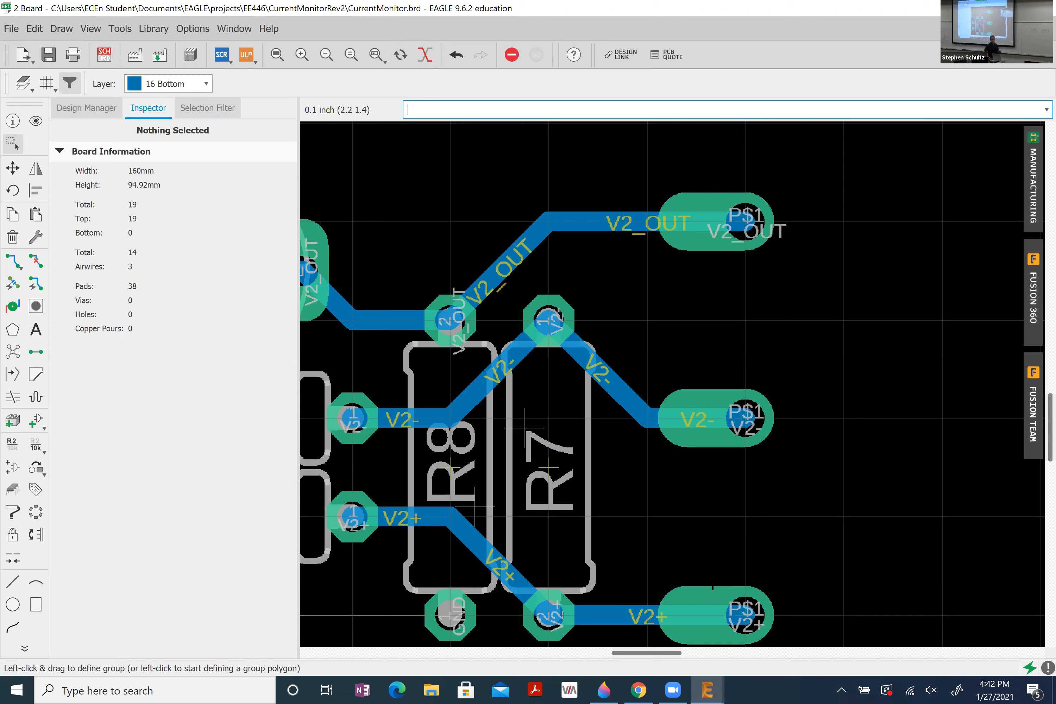
{"action": "scroll", "coordinate": [717, 580], "scroll_direction": "down", "scroll_amount": 5}
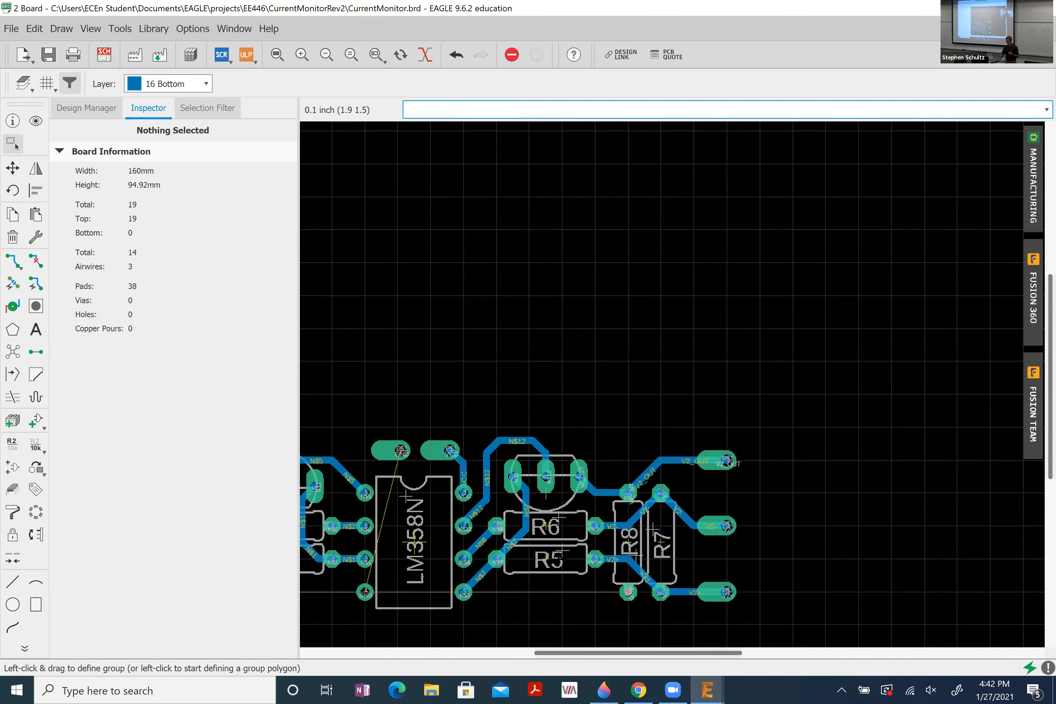
{"action": "scroll", "coordinate": [424, 452], "scroll_direction": "up", "scroll_amount": 8}
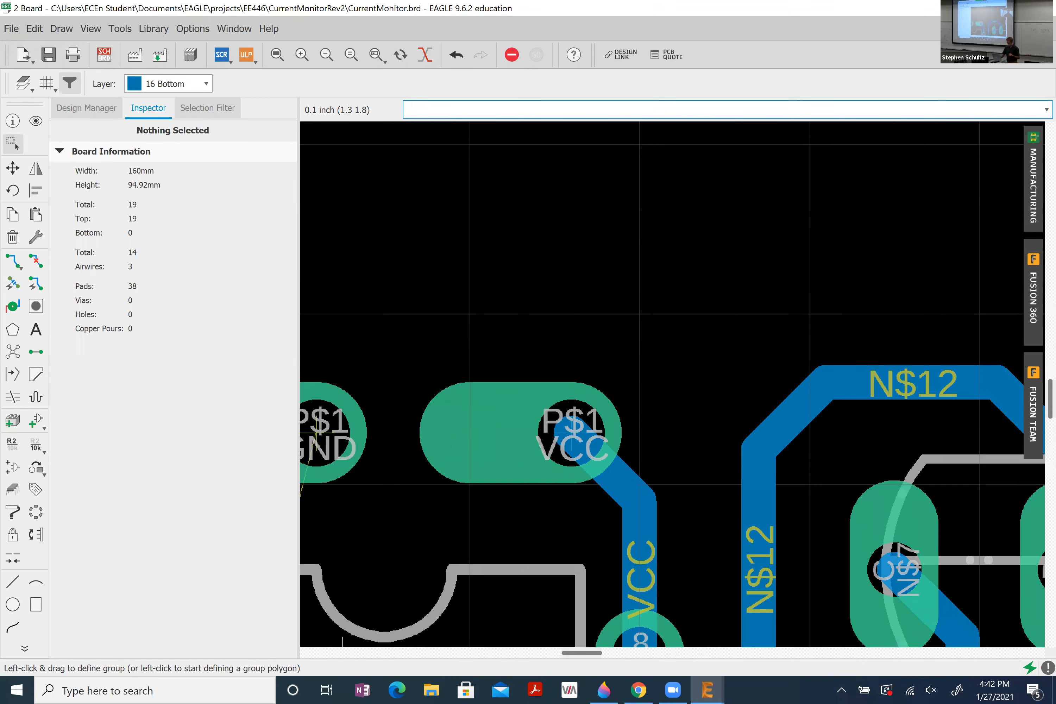
{"action": "middle_click_drag", "start_coordinate": [526, 446], "coordinate": [729, 371]}
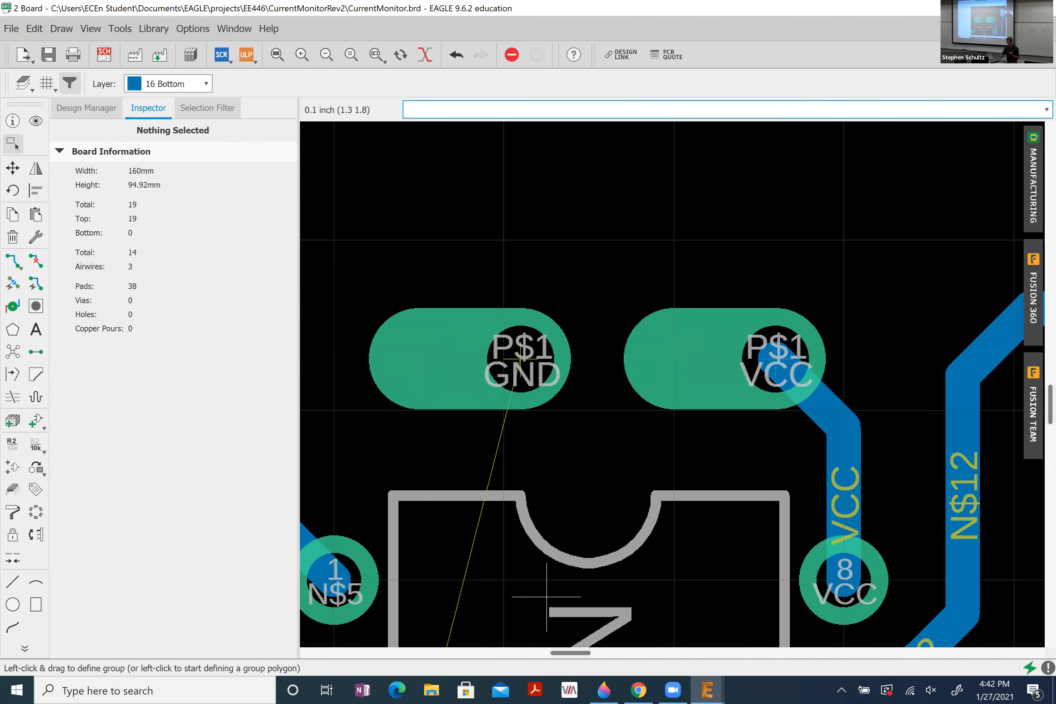
{"action": "scroll", "coordinate": [557, 568], "scroll_direction": "down", "scroll_amount": 5}
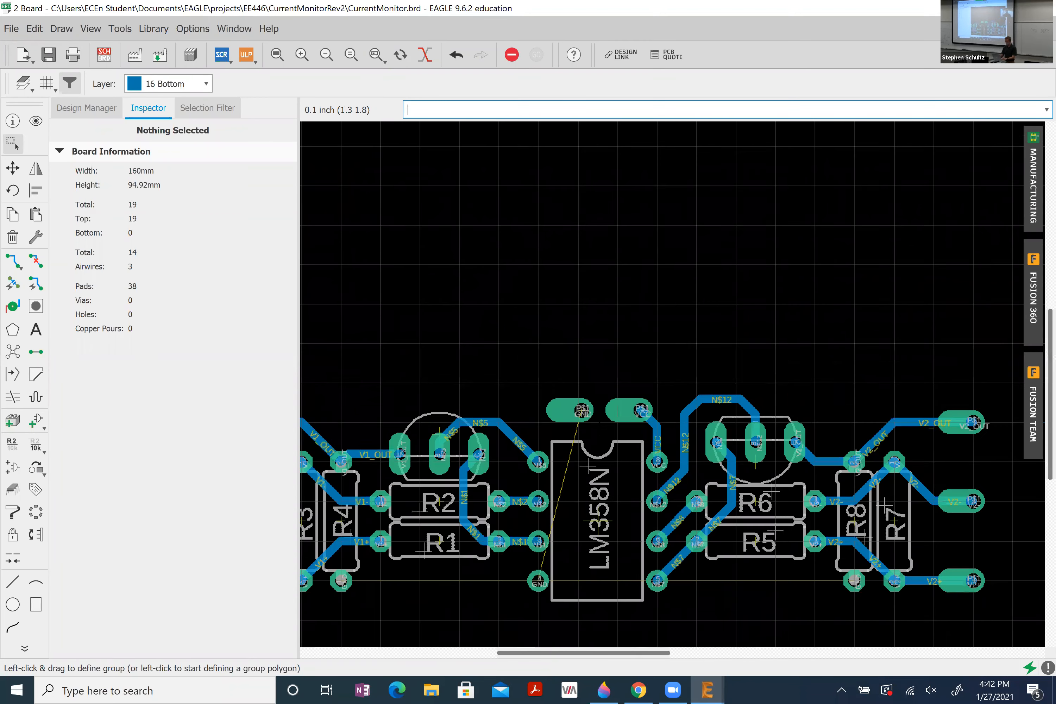
- Add the text "vcc" on layer 21 tPlace and place it just above the VCC alligator pad
{"action": "type", "text": "text"}
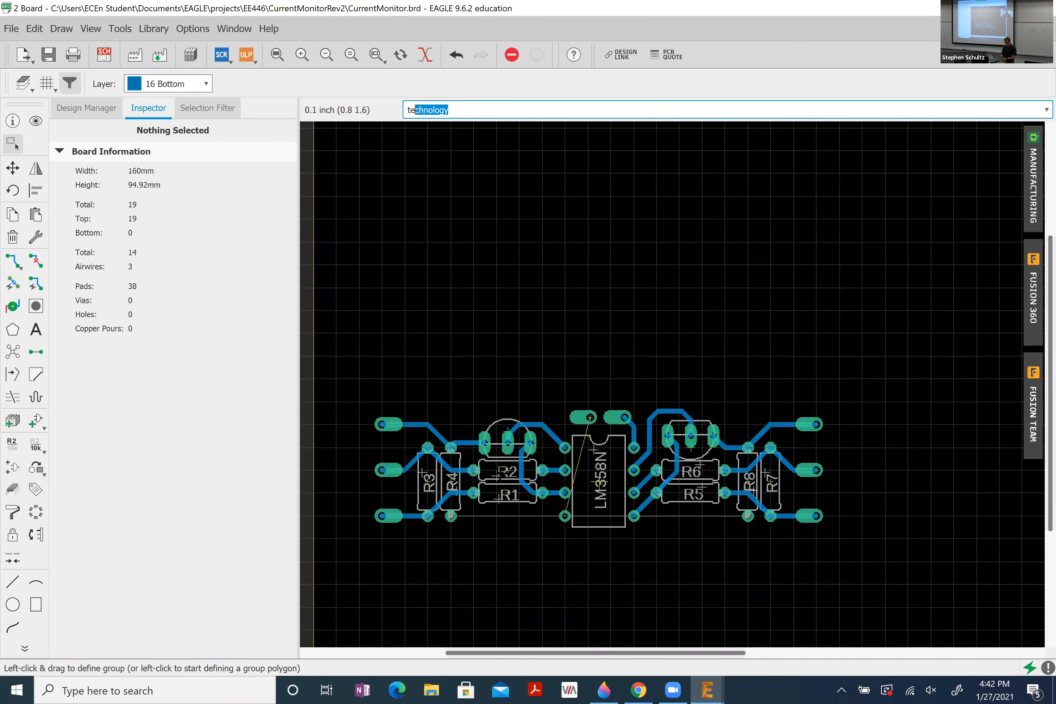
{"action": "key", "text": "Return"}
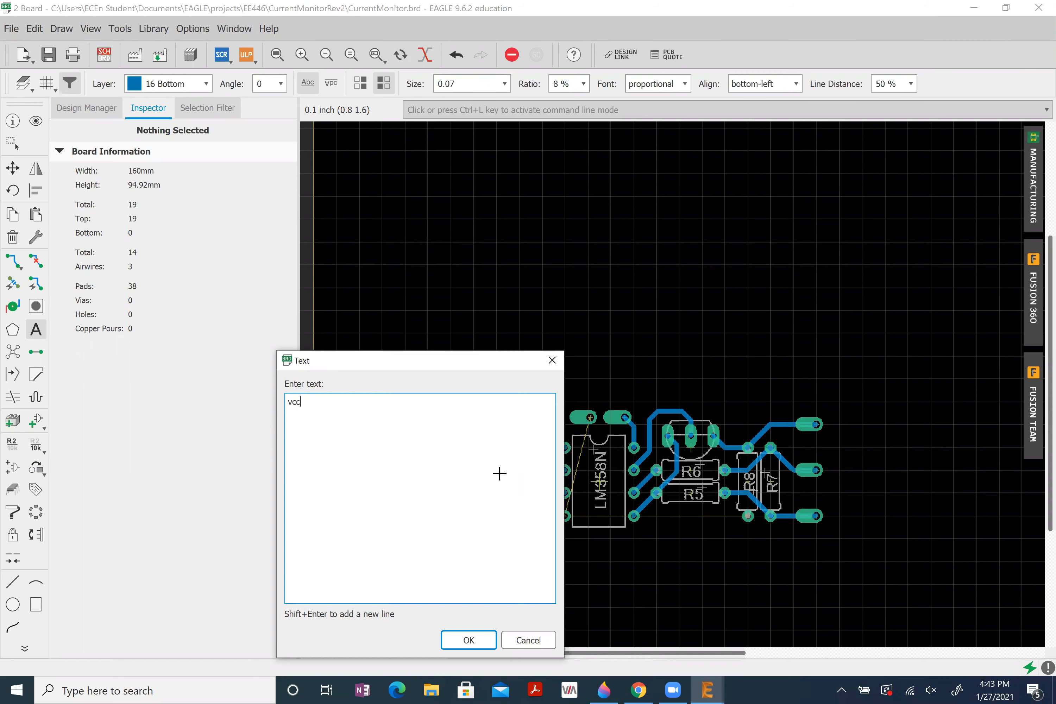
{"action": "key", "text": "Return"}
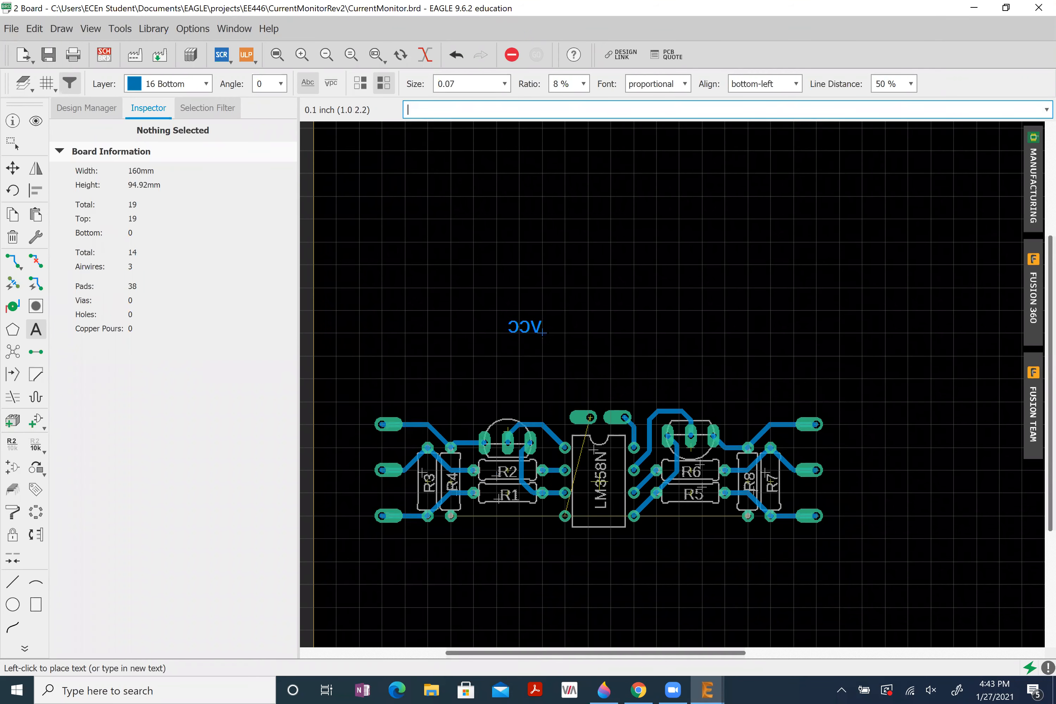
{"action": "middle_click", "coordinate": [548, 335]}
{"action": "left_click", "coordinate": [507, 387]}
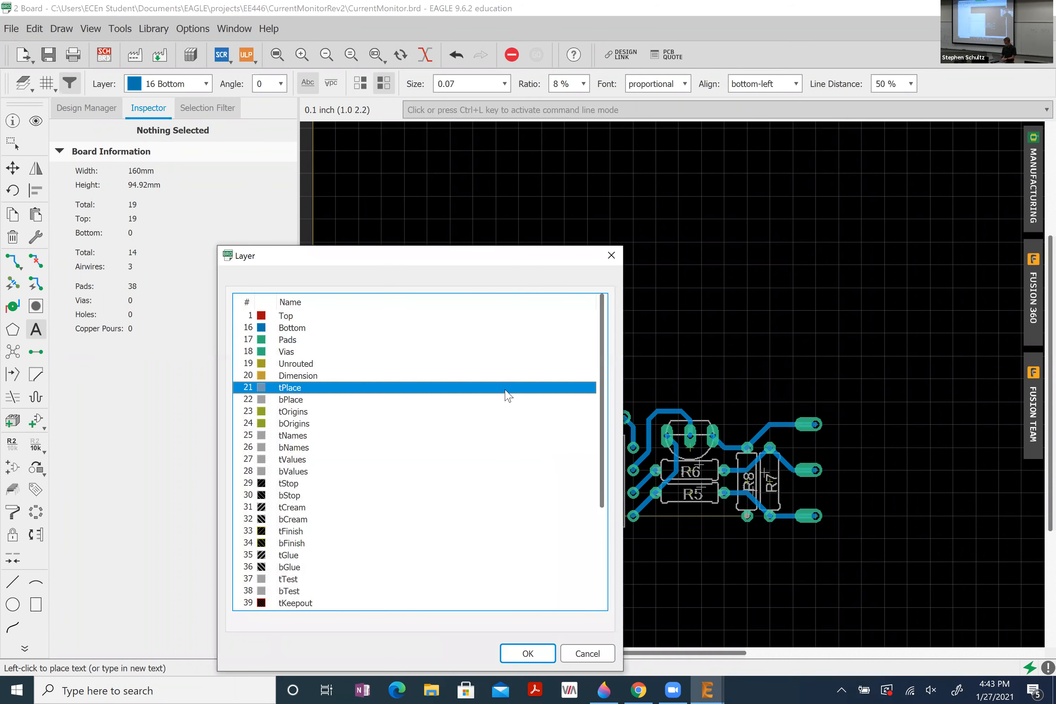
{"action": "left_click", "coordinate": [528, 653]}
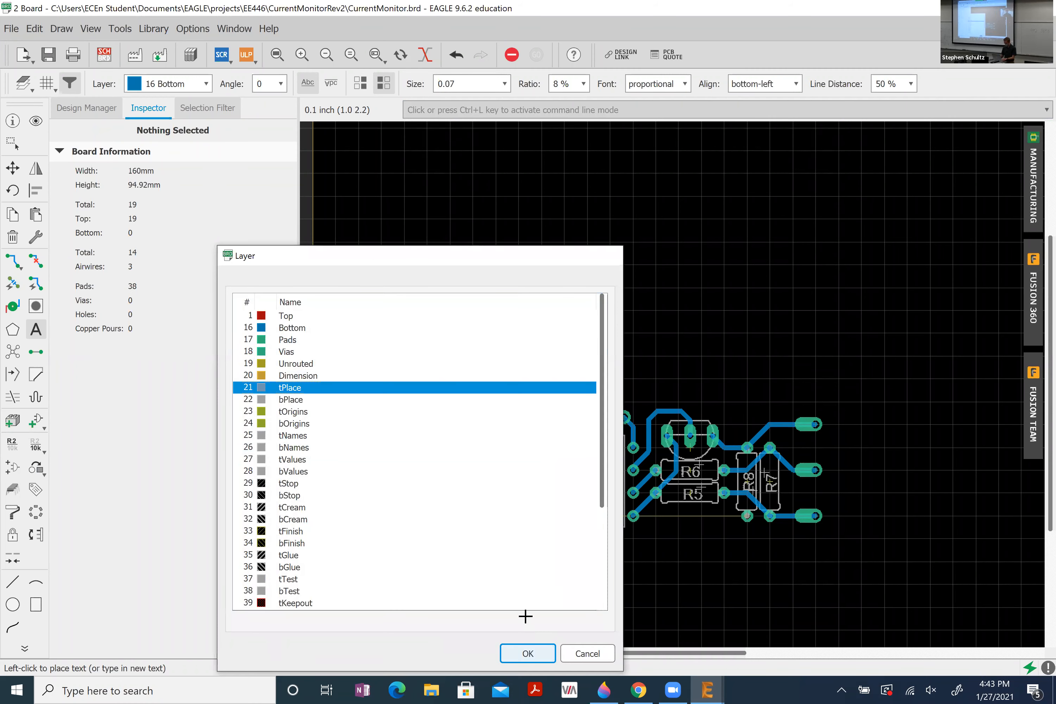
{"action": "left_click", "coordinate": [613, 399]}
- Add the tPlace text "Gnd" above the GND alligator pad, beside the vcc label
{"action": "key", "text": "Escape"}
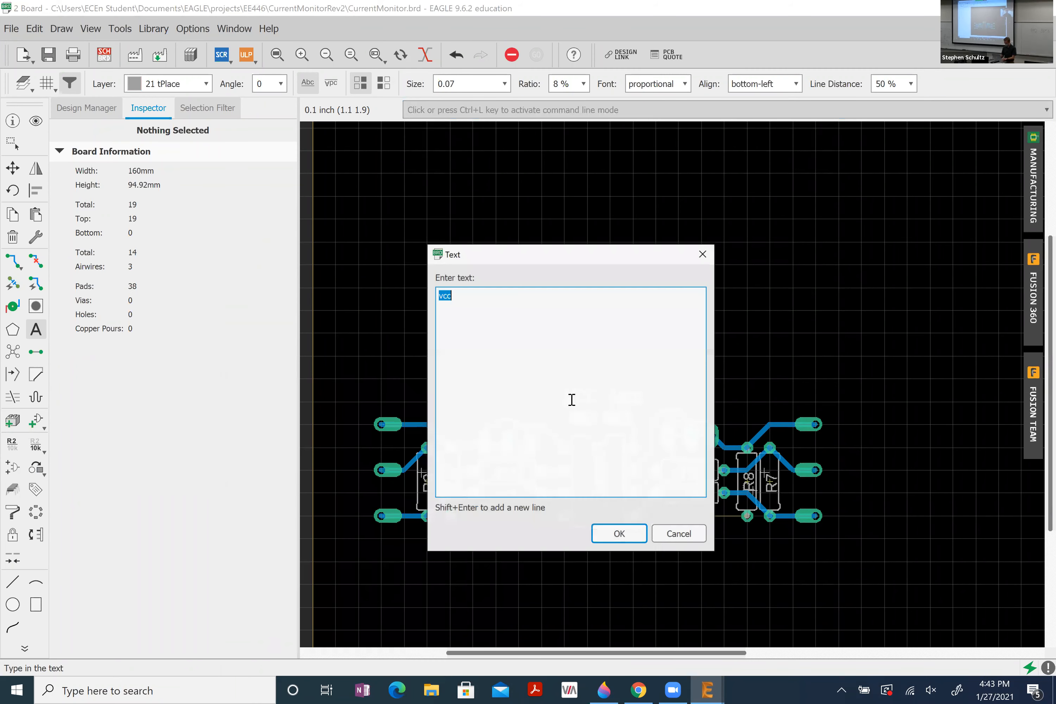
{"action": "type", "text": "Gnd"}
{"action": "key", "text": "Return"}
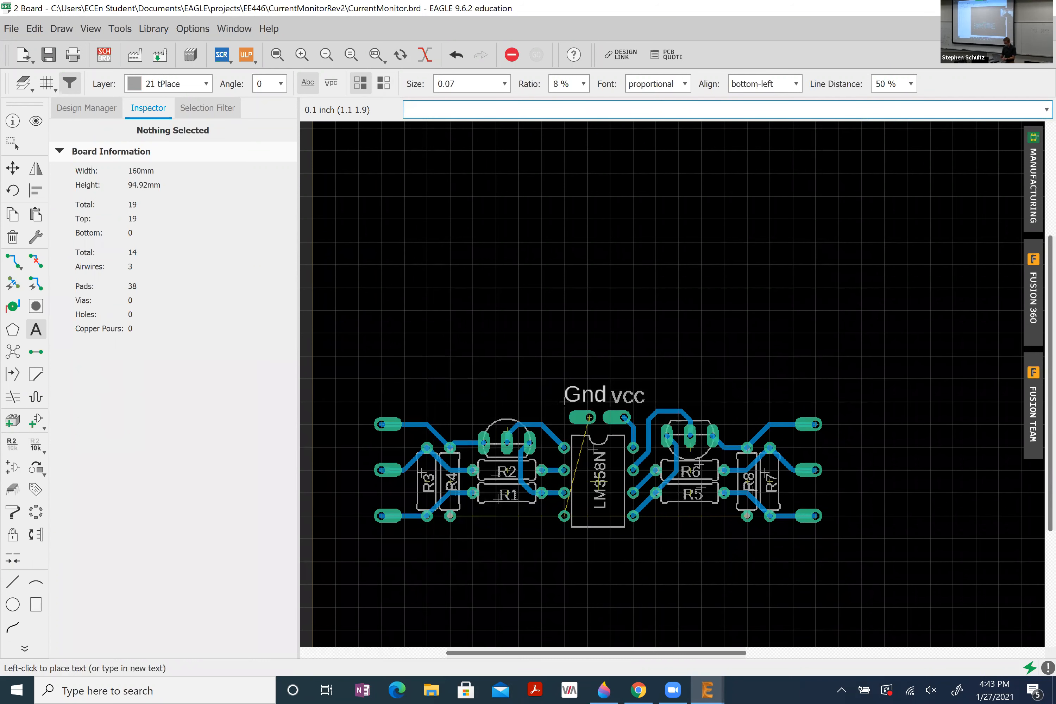
{"action": "left_click", "coordinate": [554, 404], "text": "alt"}
- Add the tPlace text "V1+" just above the V1+ alligator pad
{"action": "key", "text": "Escape"}
{"action": "type", "text": "V1+"}
{"action": "key", "text": "Return"}
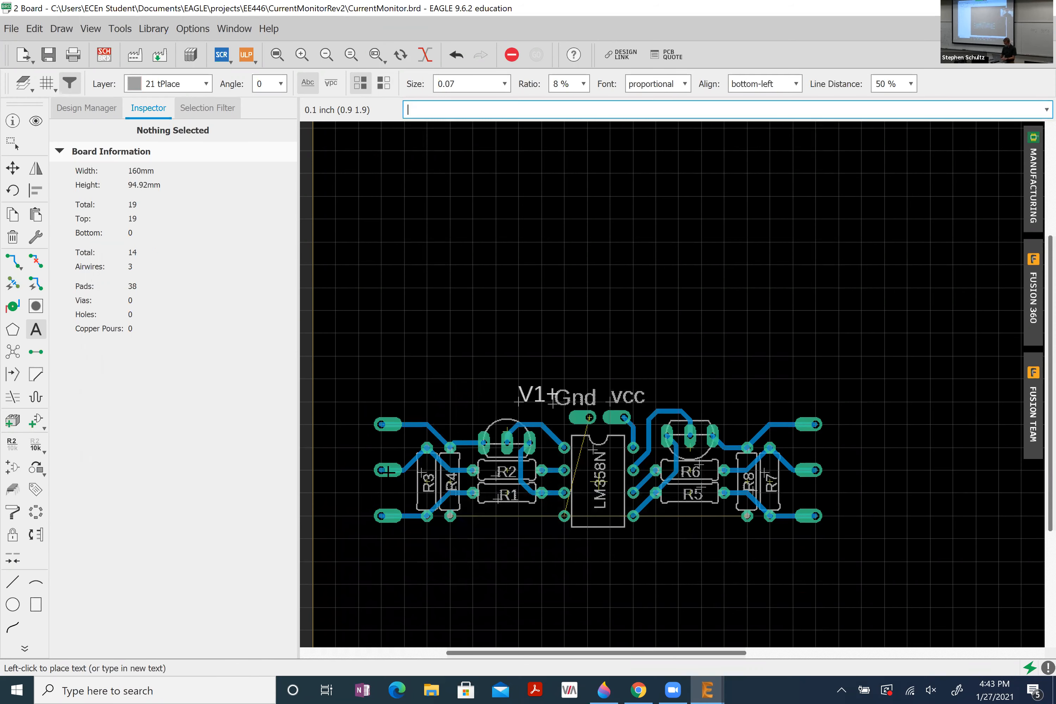
{"action": "scroll", "coordinate": [363, 522], "scroll_direction": "up", "scroll_amount": 4}
{"action": "scroll", "coordinate": [354, 522], "scroll_direction": "up", "scroll_amount": 1}
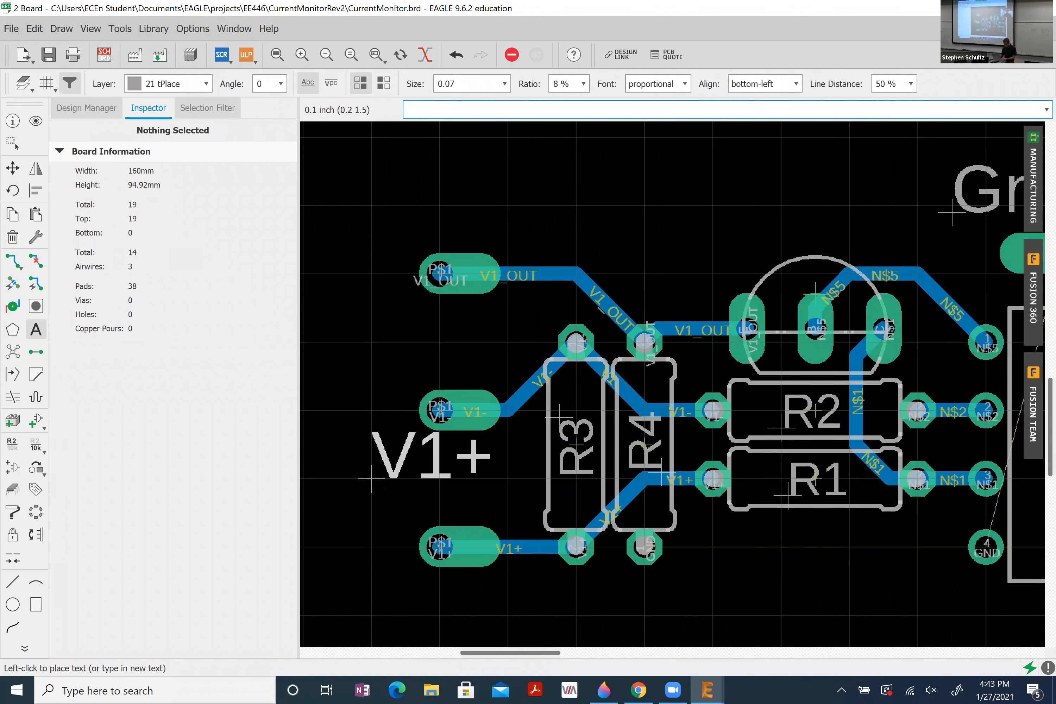
{"action": "left_click", "coordinate": [384, 518]}
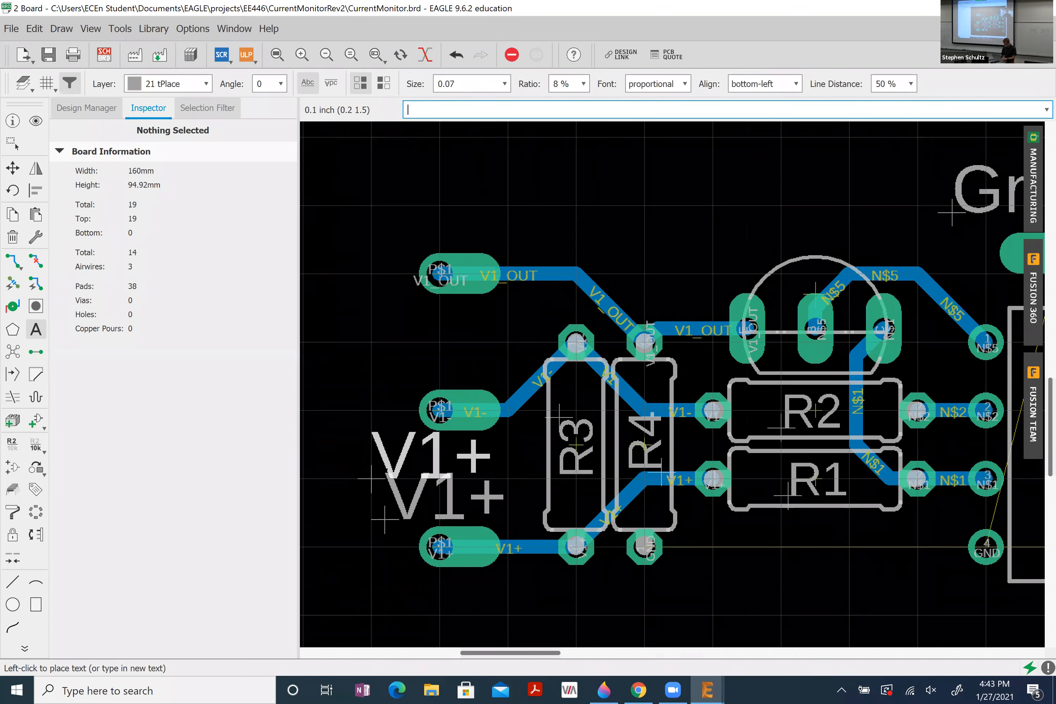
- Add the tPlace text "V1-" just above the V1- alligator pad
{"action": "key", "text": "Escape"}
{"action": "key", "text": "Right"}
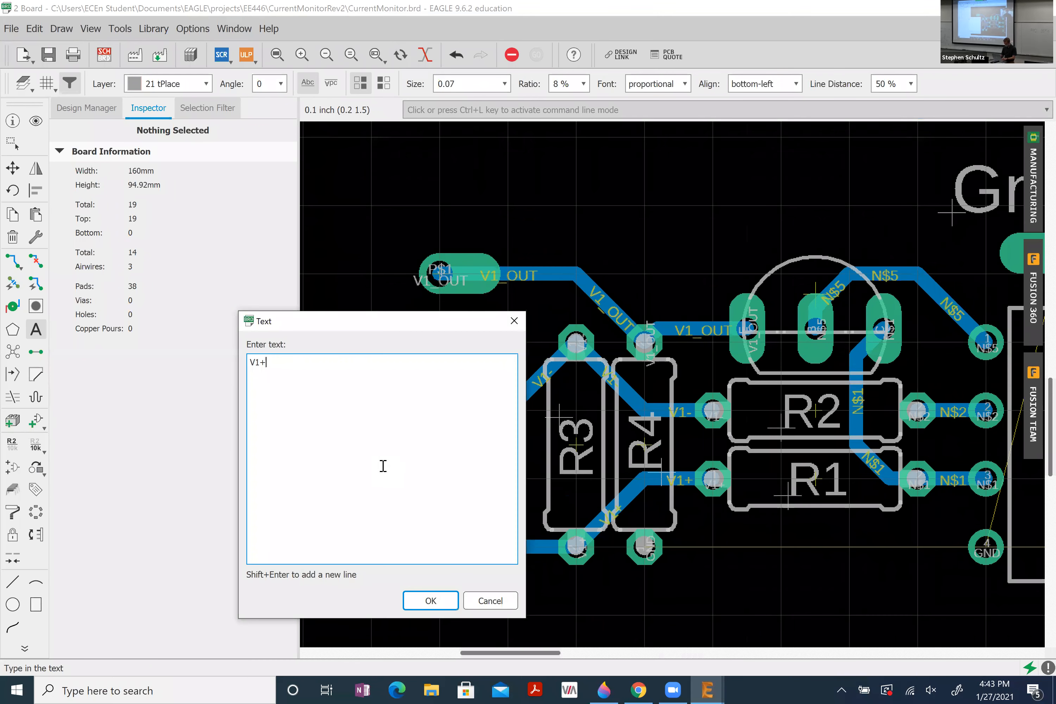
{"action": "key", "text": "Return"}
{"action": "left_click", "coordinate": [383, 466]}
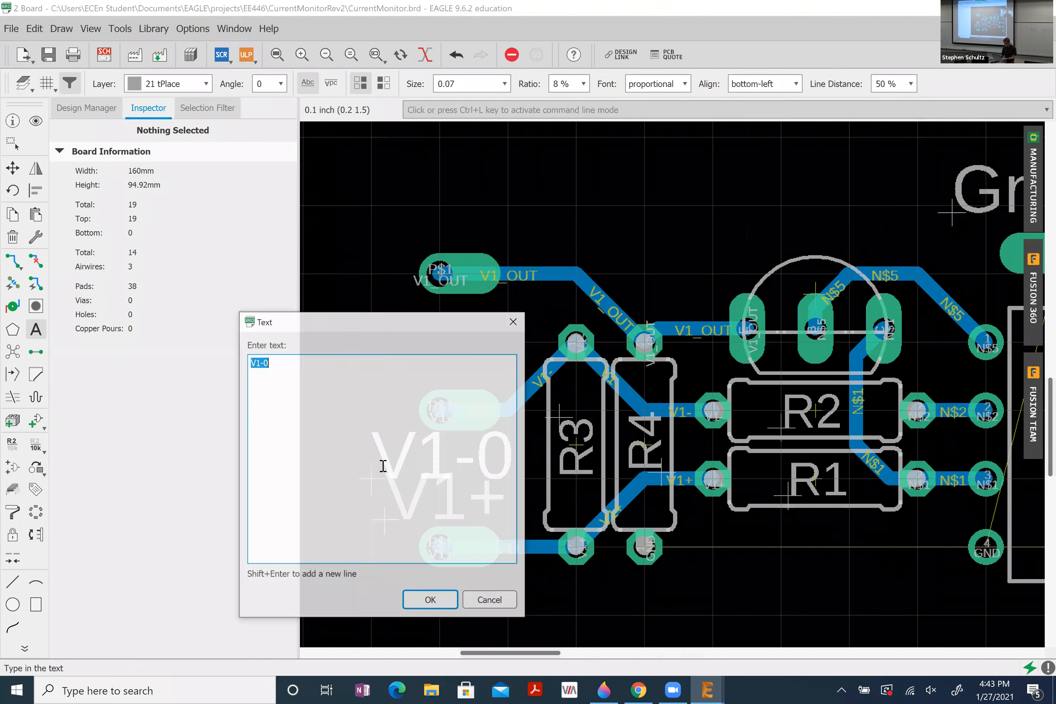
{"action": "key", "text": "Return"}
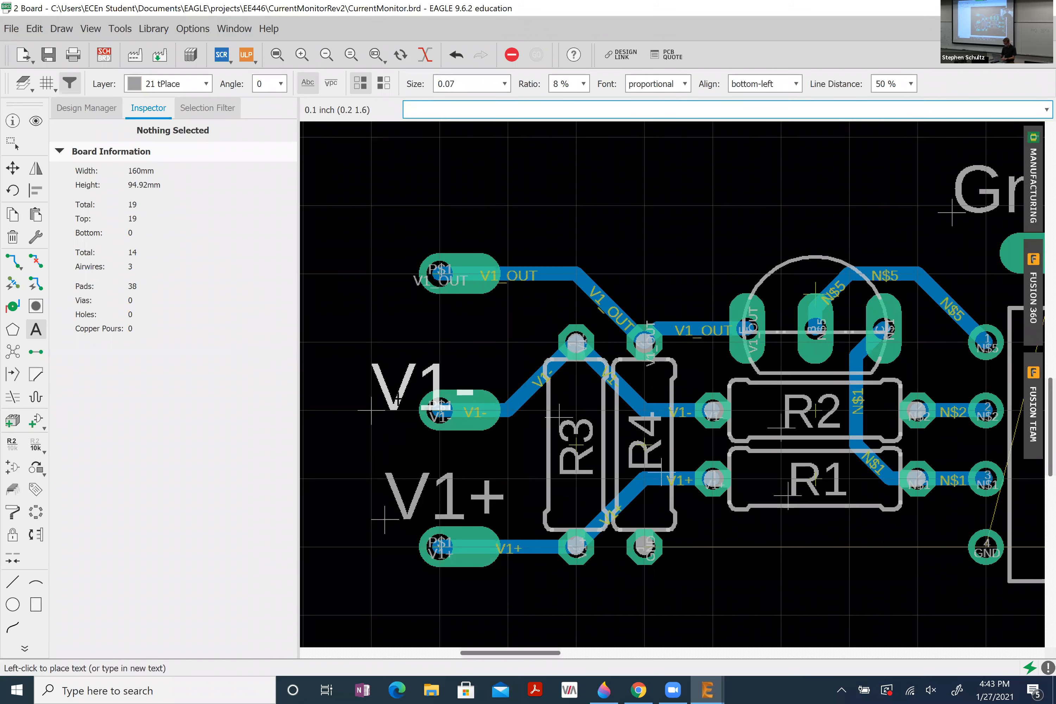
{"action": "left_click", "coordinate": [391, 375]}
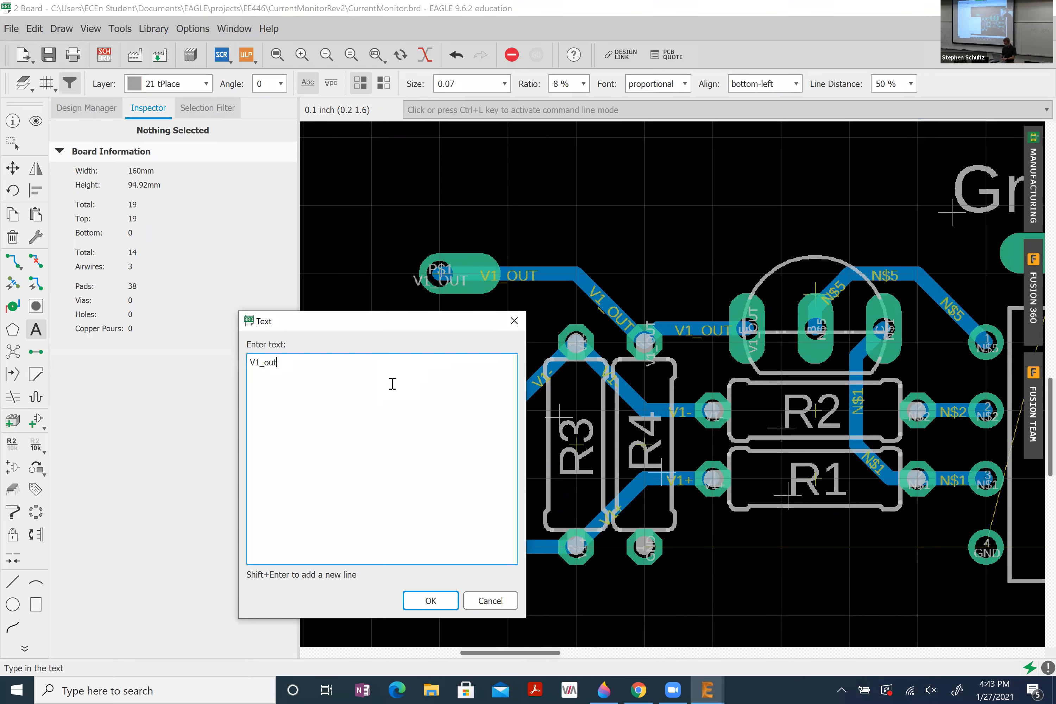
- Add the tPlace text "V1_out" just above the V1_OUT alligator pad
{"action": "type", "text": "V1_out"}
{"action": "key", "text": "Return"}
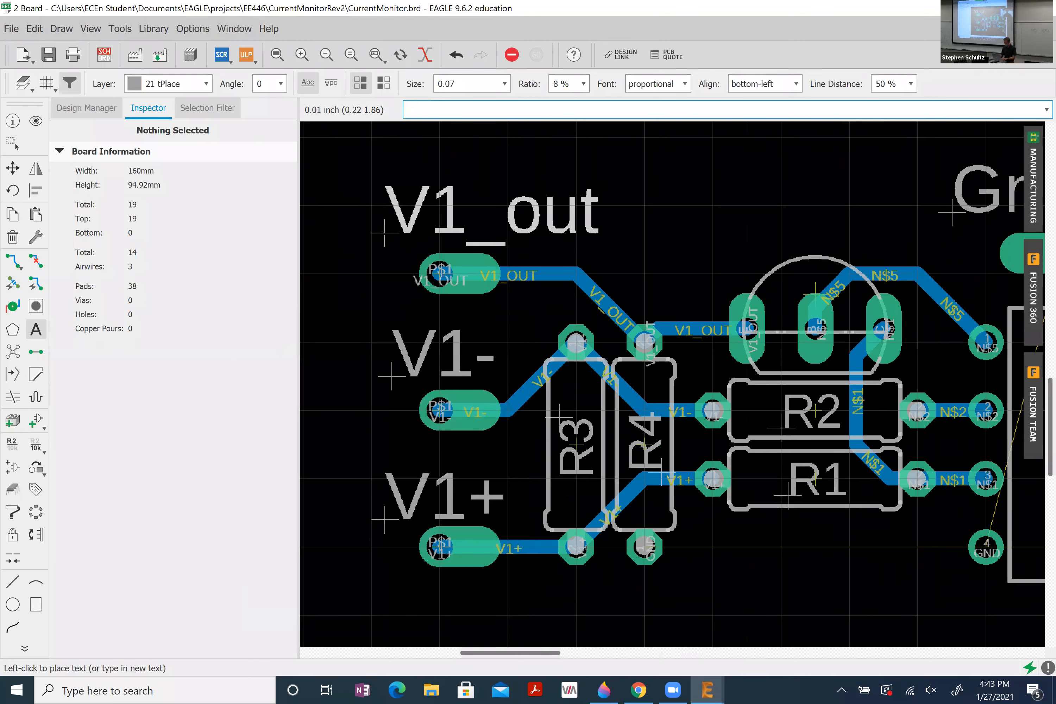
{"action": "left_click", "coordinate": [385, 232]}
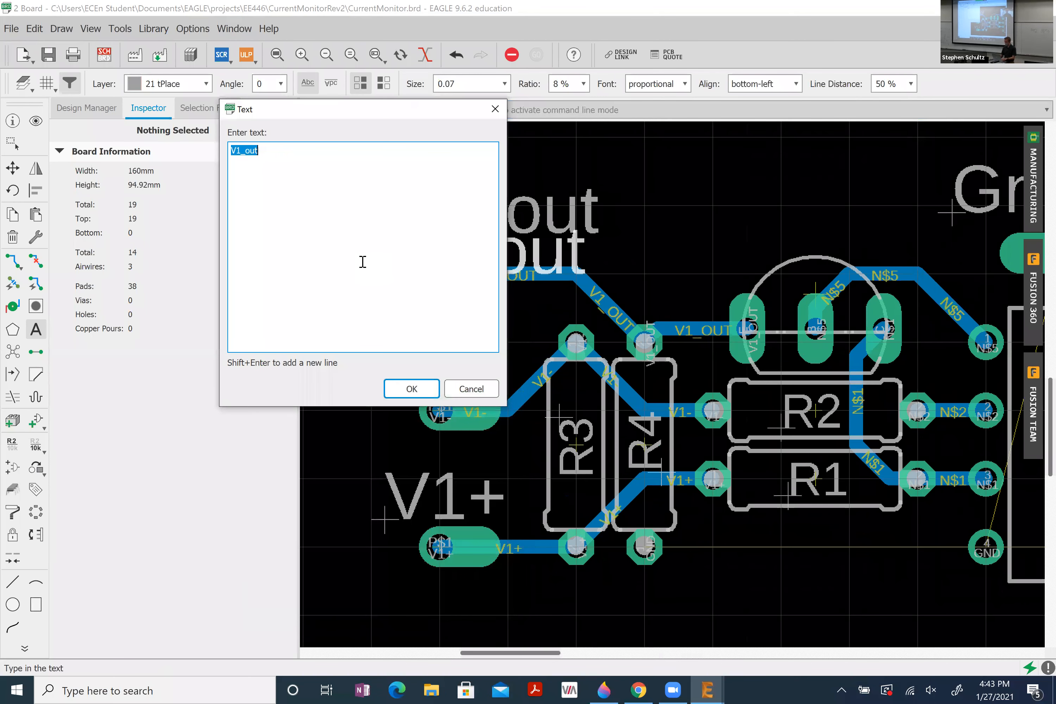
- Add the tPlace text "V2_out" just above the V2_OUT alligator pad
{"action": "key", "text": "Left"}
{"action": "key", "text": "Left"}
{"action": "key", "text": "BackSpace"}
{"action": "type", "text": "2"}
{"action": "key", "text": "Return"}
{"action": "scroll", "coordinate": [364, 277], "scroll_direction": "down", "scroll_amount": 5}
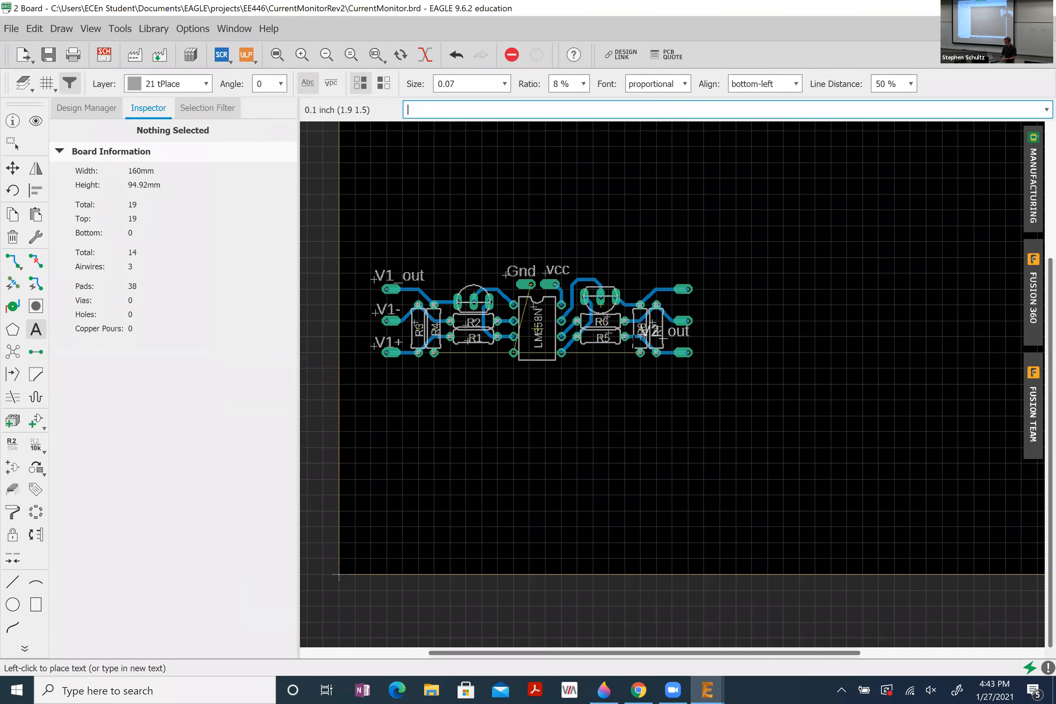
{"action": "scroll", "coordinate": [635, 344], "scroll_direction": "up", "scroll_amount": 8}
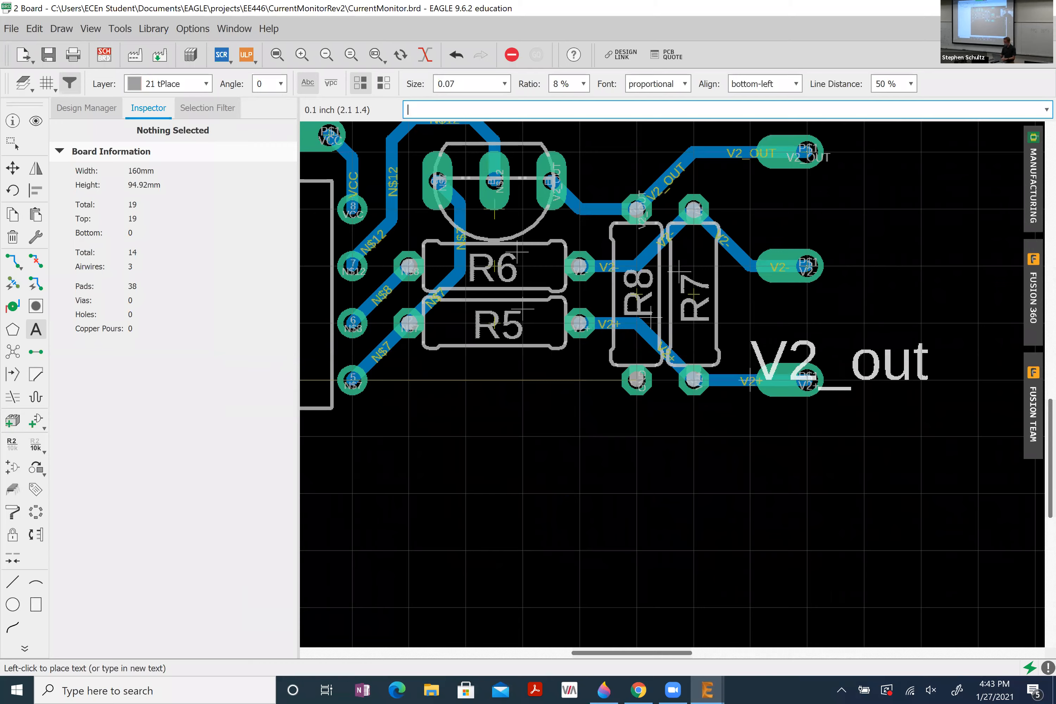
{"action": "scroll", "coordinate": [749, 389], "scroll_direction": "down", "scroll_amount": 4}
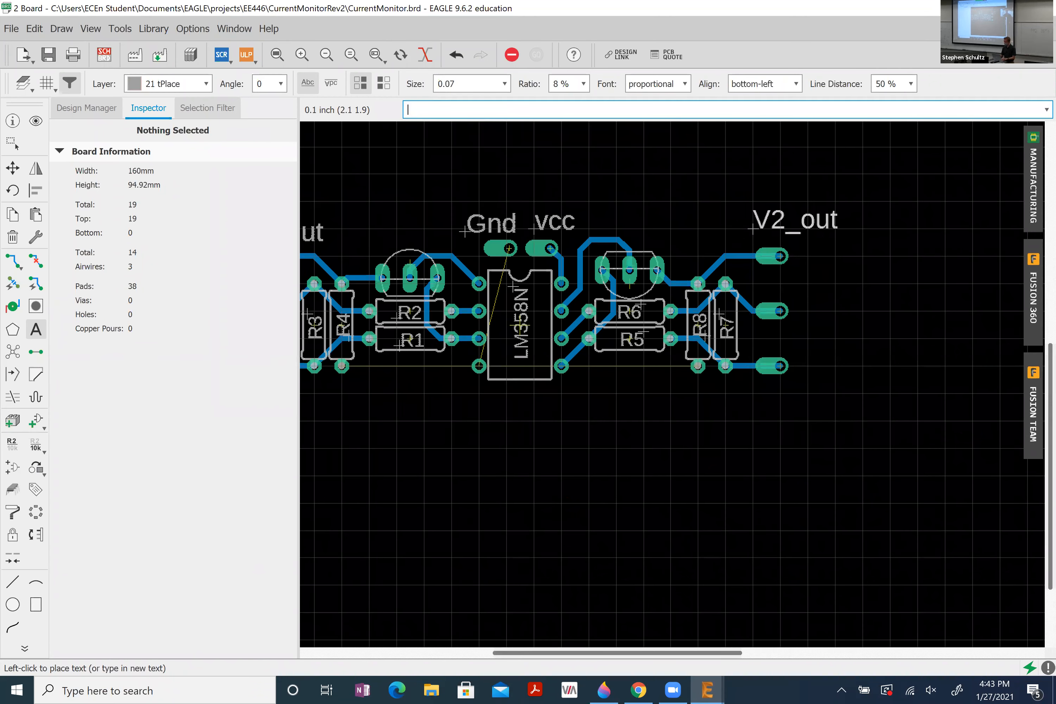
{"action": "left_click", "coordinate": [743, 241]}
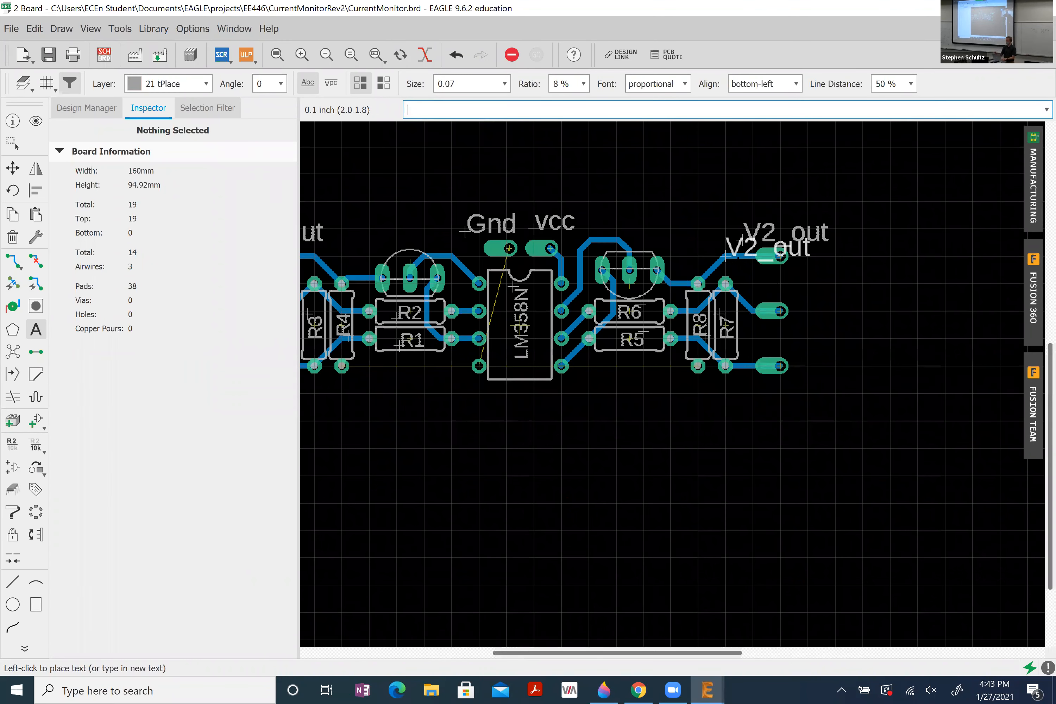
{"action": "key", "text": "Escape"}
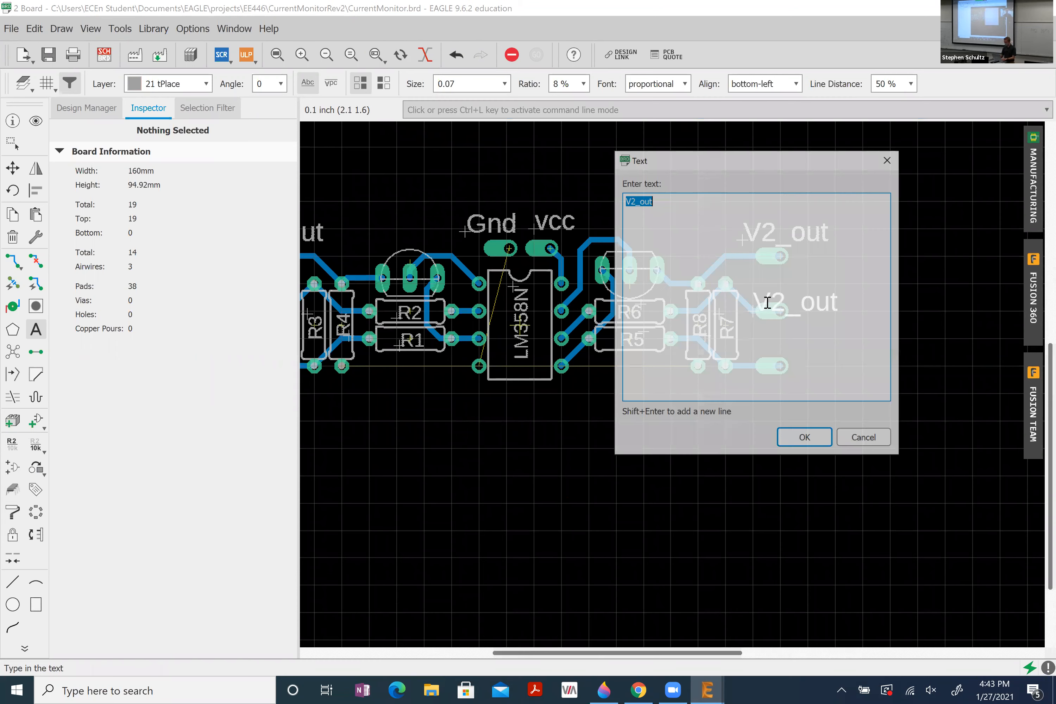
- Add the tPlace text "V2+" just above the V2+ alligator pad
{"action": "left_click", "coordinate": [767, 302]}
{"action": "key", "text": "BackSpace"}
{"action": "key", "text": "BackSpace"}
{"action": "key", "text": "BackSpace"}
{"action": "key", "text": "BackSpace"}
{"action": "type", "text": "+"}
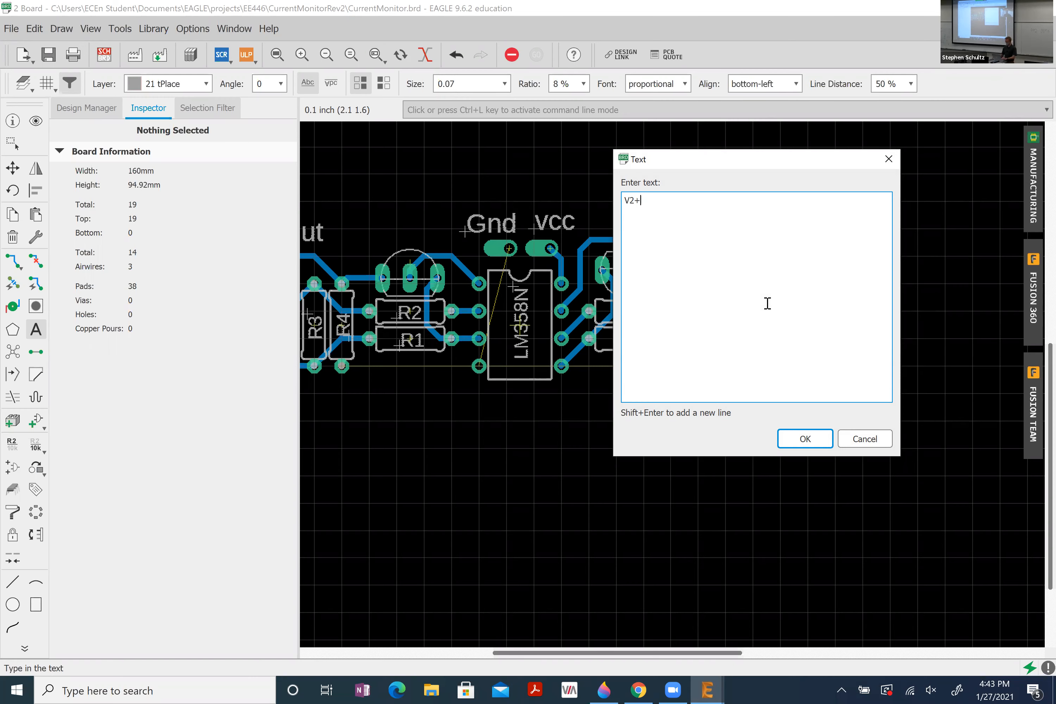
{"action": "key", "text": "Return"}
{"action": "scroll", "coordinate": [750, 313], "scroll_direction": "up", "scroll_amount": 6}
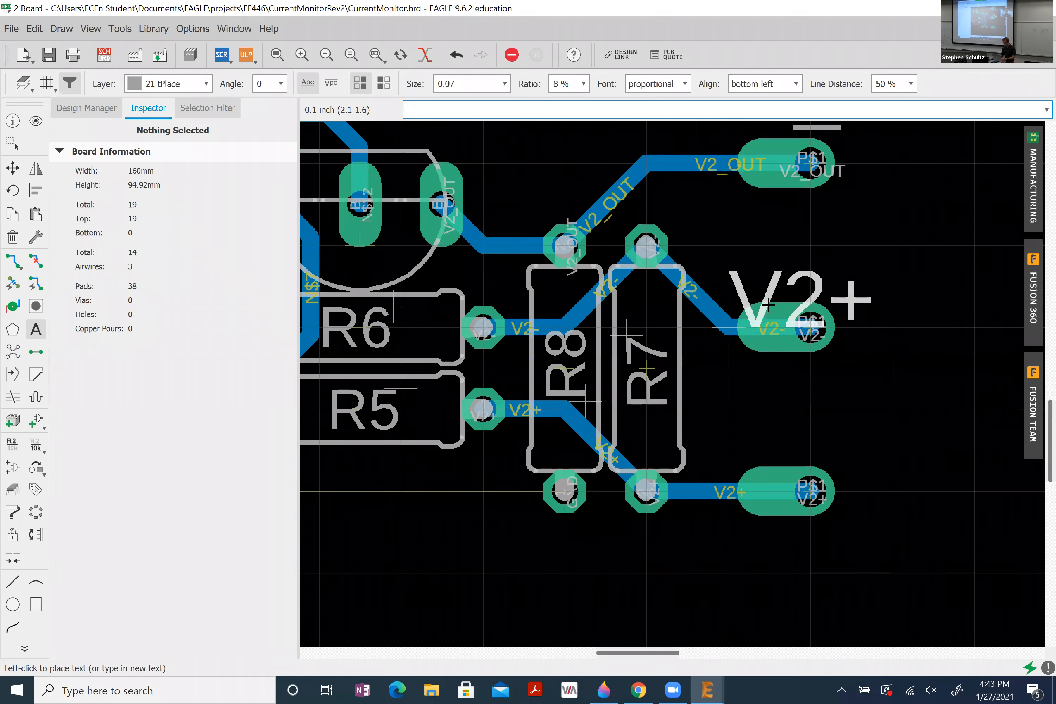
{"action": "left_click", "coordinate": [701, 558]}
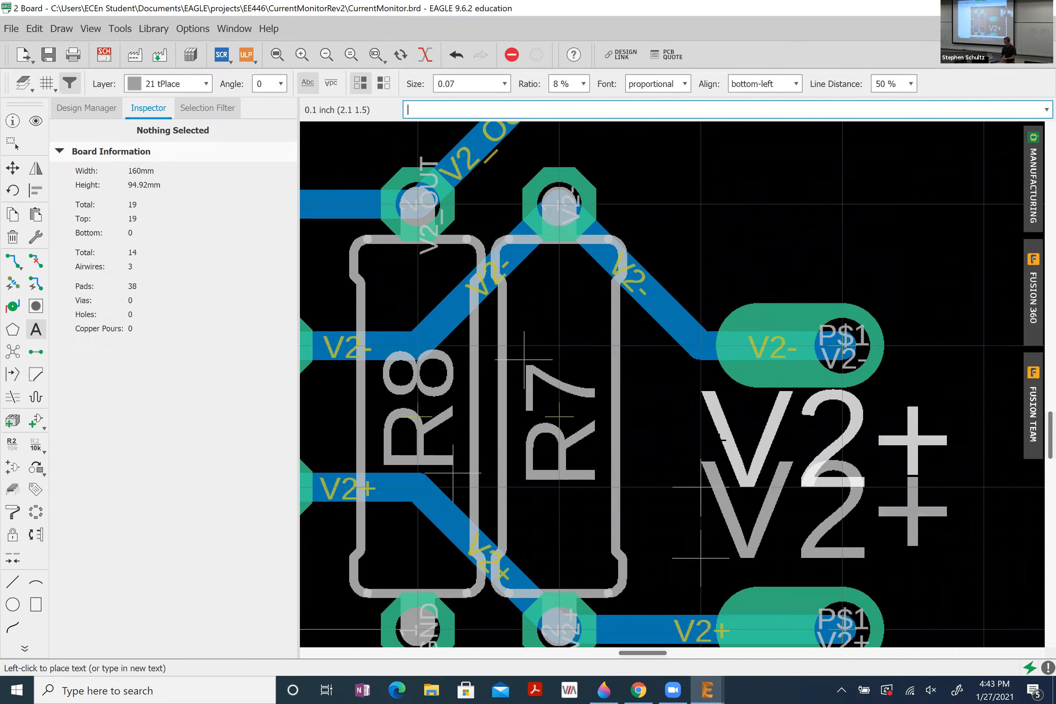
{"action": "key", "text": "Escape"}
- Add the tPlace text "V2-" just above the V2- alligator pad and end text placement
{"action": "left_click", "coordinate": [720, 349]}
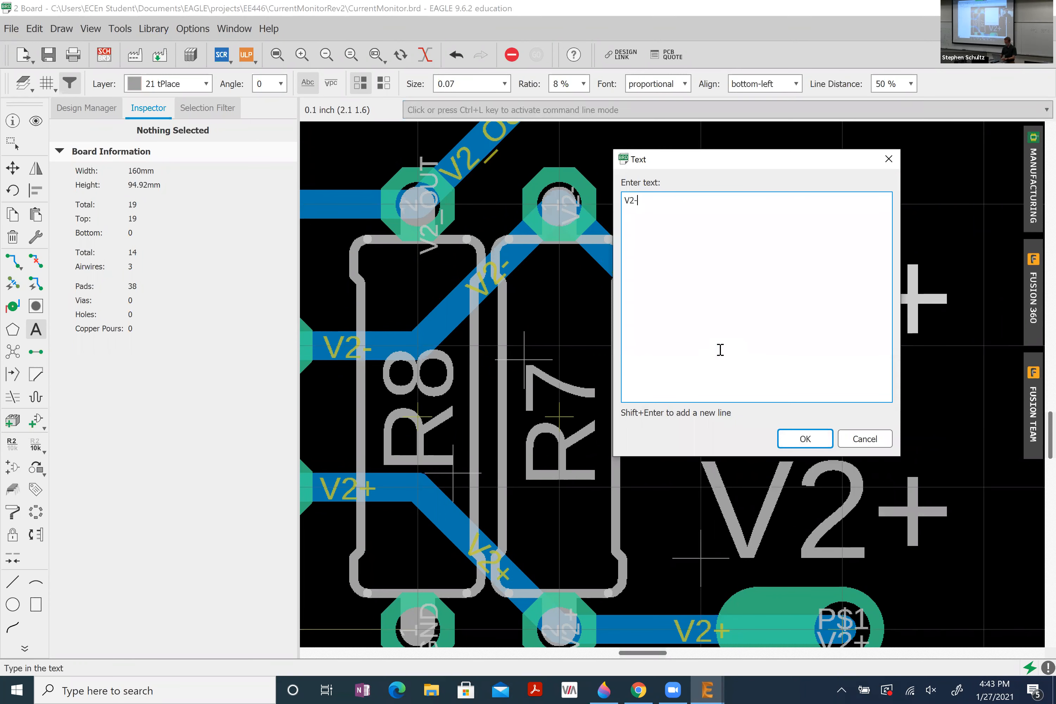
{"action": "type", "text": "-"}
{"action": "key", "text": "Return"}
{"action": "left_click", "coordinate": [729, 275], "text": "alt"}
{"action": "scroll", "coordinate": [726, 311], "scroll_direction": "down", "scroll_amount": 2}
{"action": "key", "text": "Escape"}
{"action": "key", "text": "Escape"}
- Draw a rectangular polygon with right-angle bends on layer 16 Bottom around the whole circuit and assign it the signal name GND
{"action": "scroll", "coordinate": [763, 335], "scroll_direction": "down", "scroll_amount": 4}
{"action": "scroll", "coordinate": [786, 353], "scroll_direction": "down", "scroll_amount": 6}
{"action": "scroll", "coordinate": [589, 356], "scroll_direction": "up", "scroll_amount": 3}
{"action": "scroll", "coordinate": [595, 358], "scroll_direction": "down", "scroll_amount": 3}
{"action": "scroll", "coordinate": [669, 355], "scroll_direction": "up", "scroll_amount": 1}
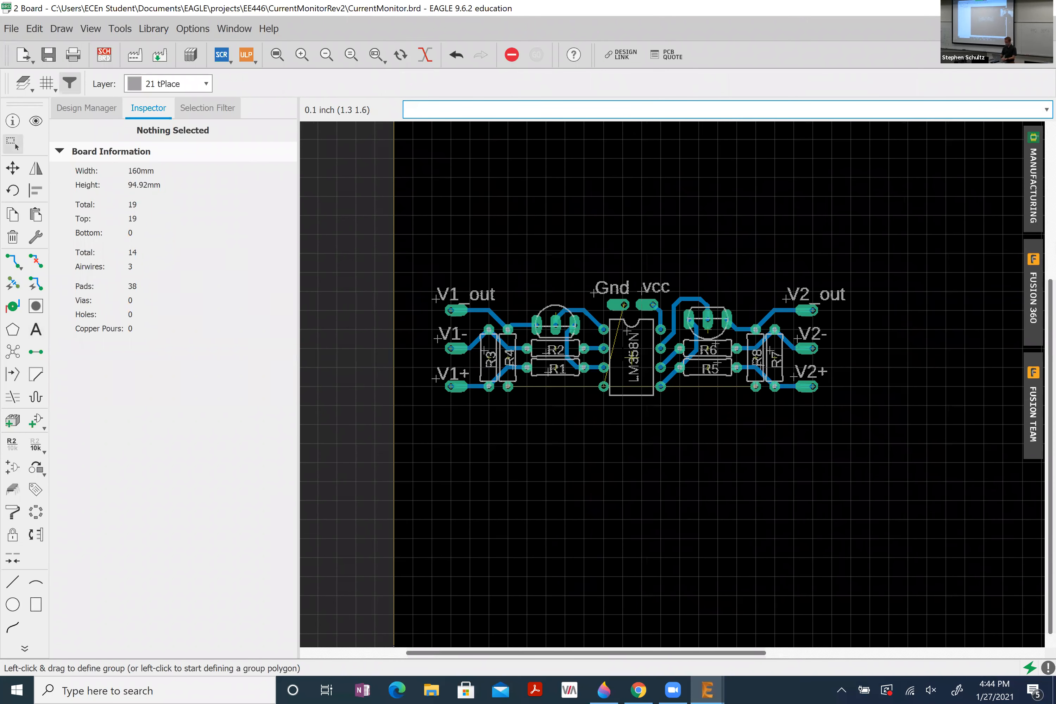
{"action": "scroll", "coordinate": [599, 353], "scroll_direction": "up", "scroll_amount": 2}
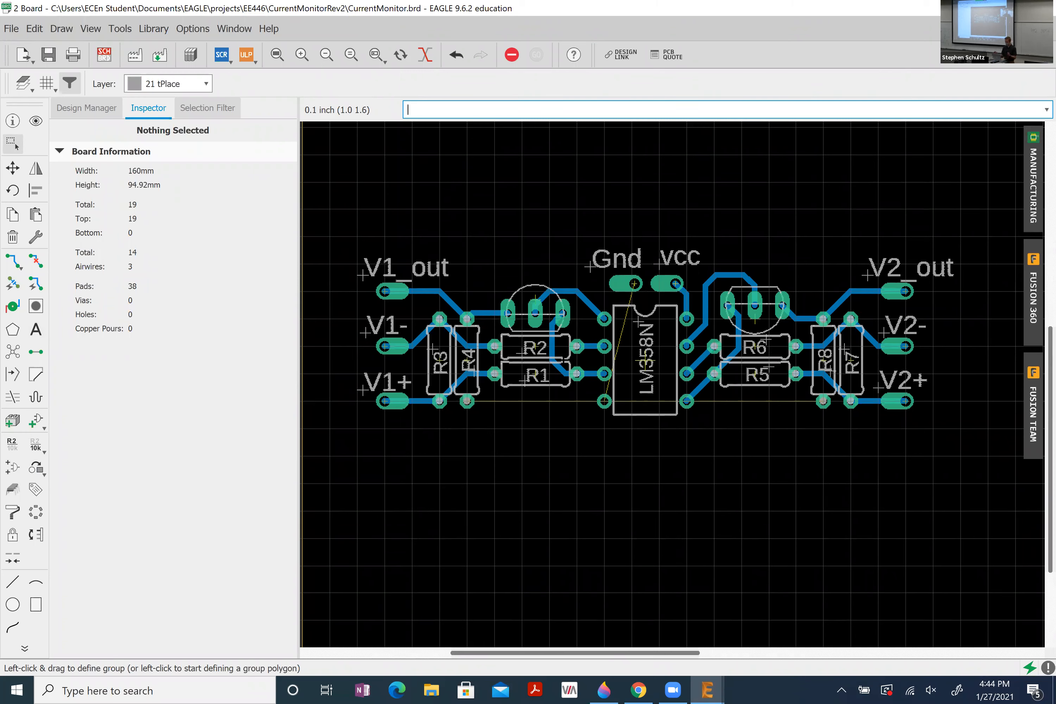
{"action": "type", "text": "pol"}
{"action": "key", "text": "Return"}
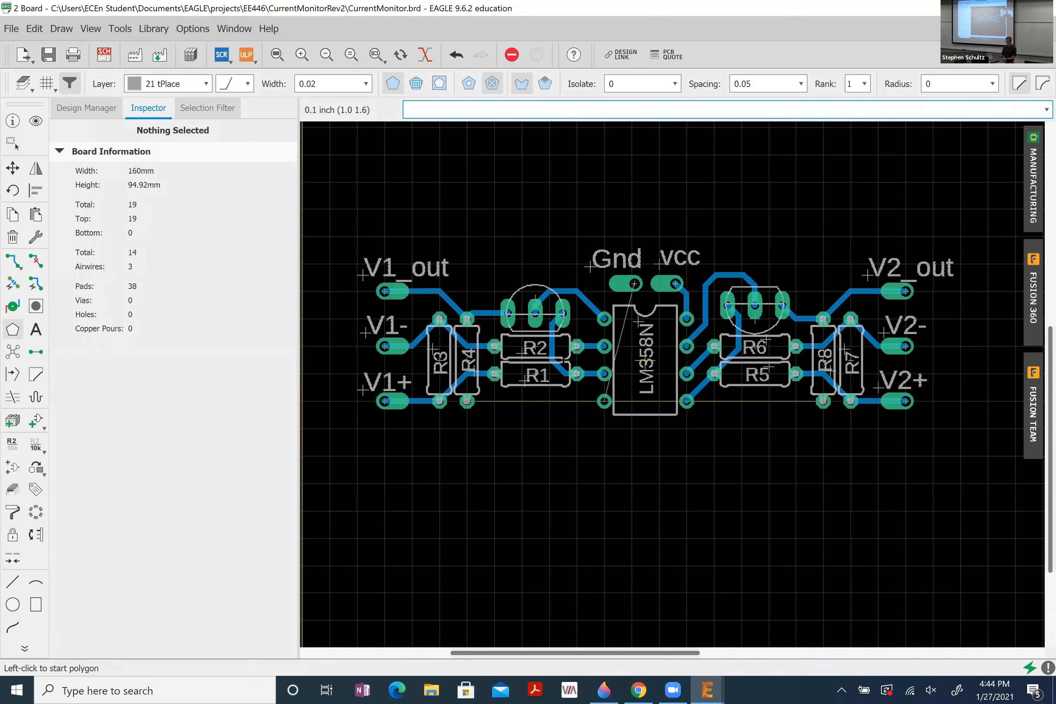
{"action": "left_click", "coordinate": [200, 84]}
{"action": "scroll", "coordinate": [164, 182], "scroll_direction": "up", "scroll_amount": 1}
{"action": "left_click", "coordinate": [164, 111]}
{"action": "left_click", "coordinate": [248, 84]}
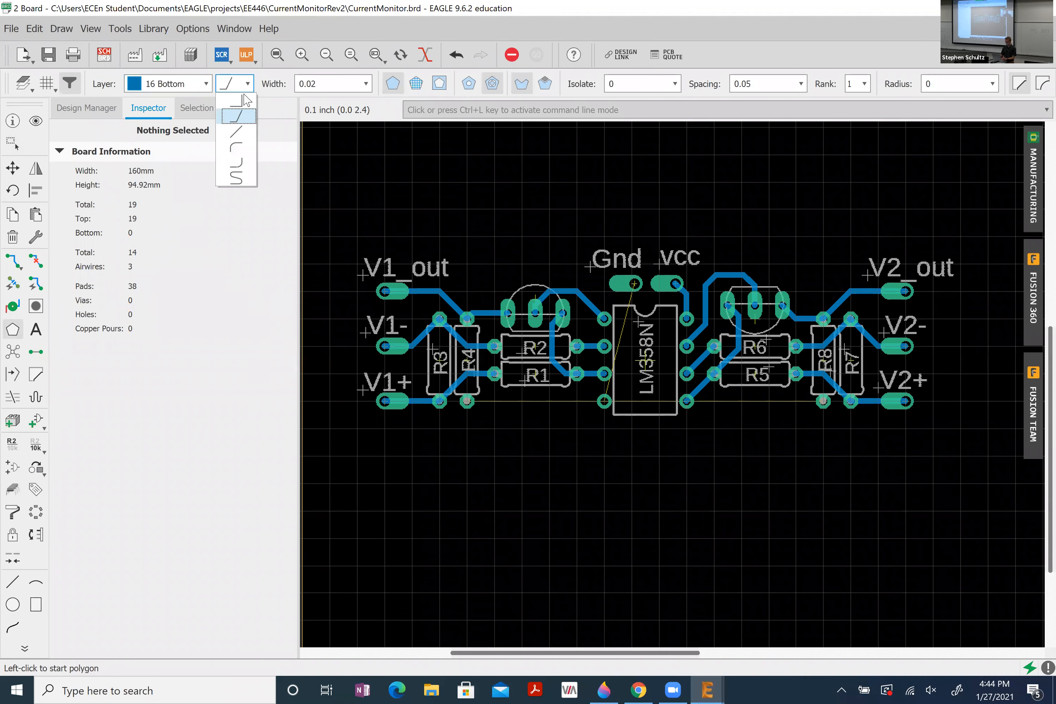
{"action": "left_click", "coordinate": [244, 100]}
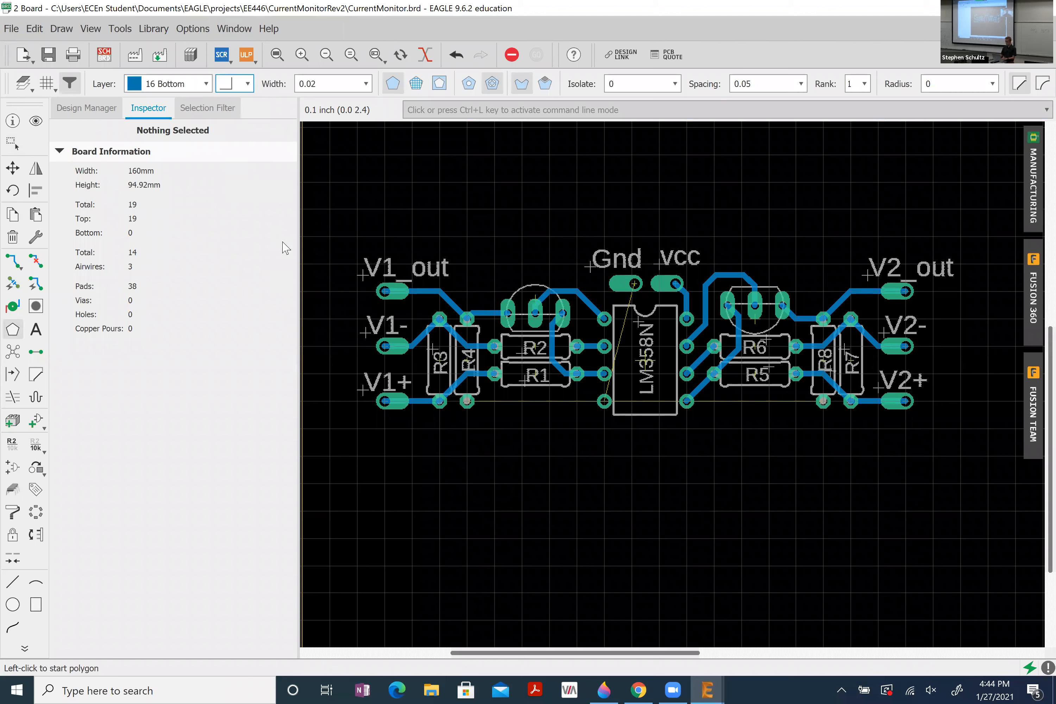
{"action": "left_click", "coordinate": [357, 429]}
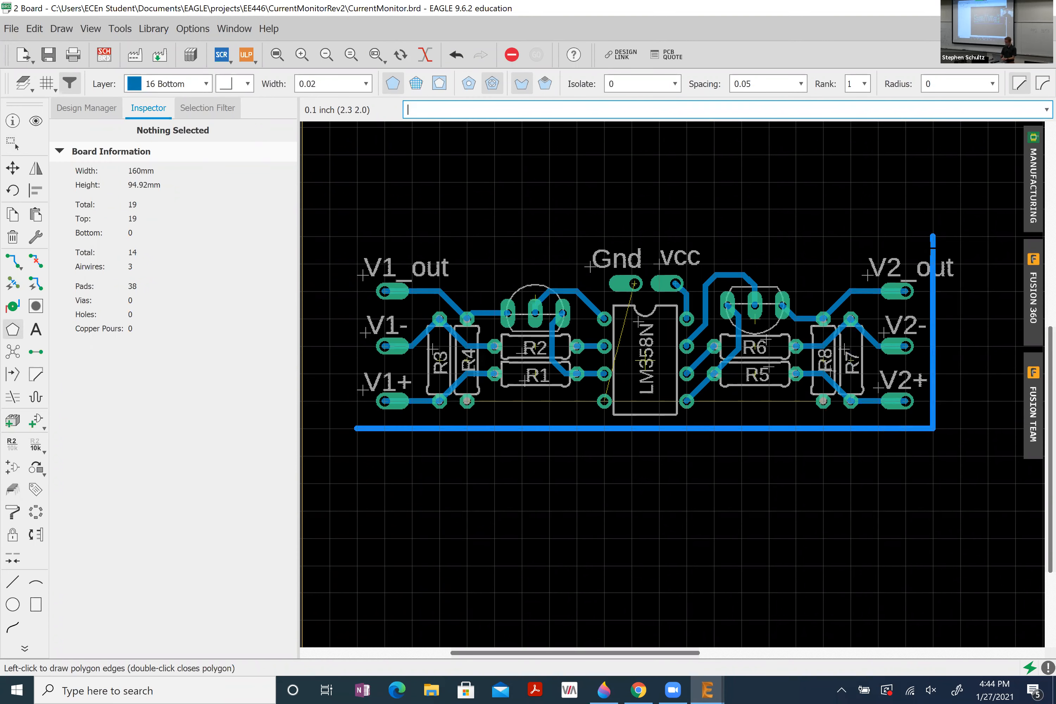
{"action": "left_click", "coordinate": [932, 235]}
{"action": "left_click", "coordinate": [357, 429]}
{"action": "type", "text": "GND"}
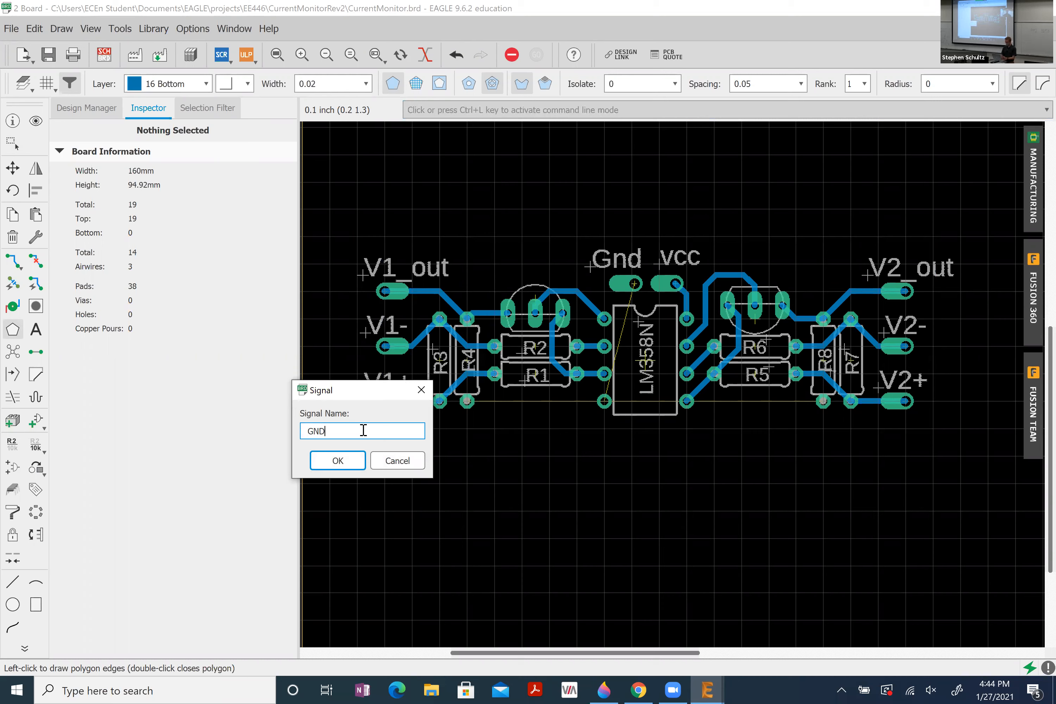
{"action": "key", "text": "Return"}
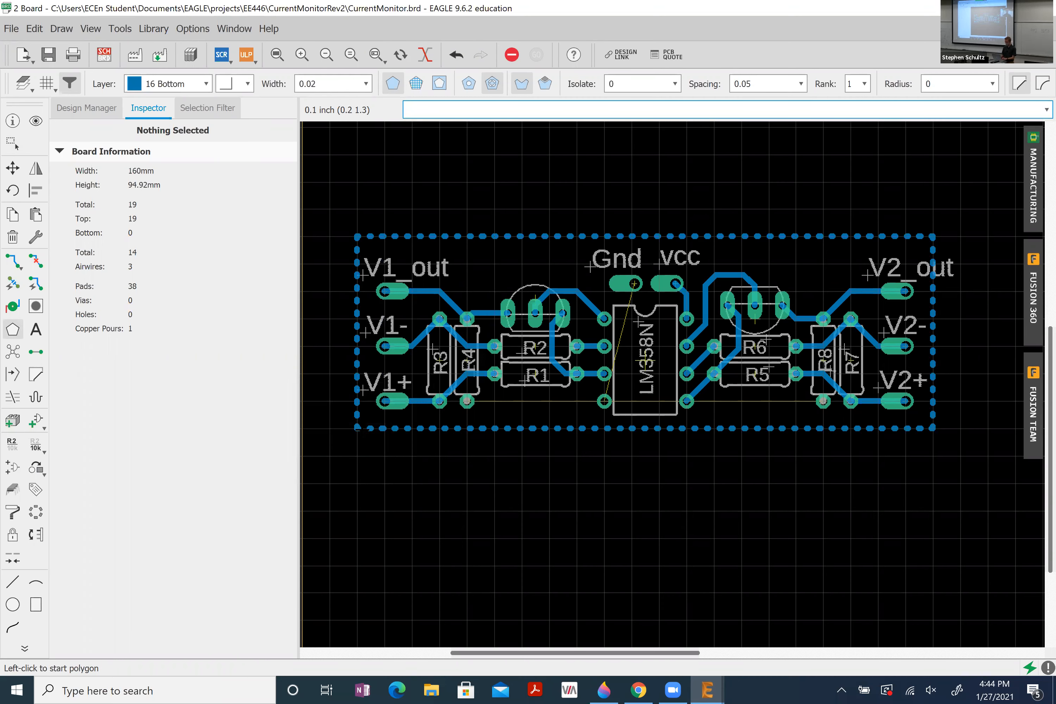
- Run Ratsnest to fill the GND polygon with copper and inspect the gap around the V1_OUT trace
{"action": "type", "text": "ratsnest"}
{"action": "key", "text": "Return"}
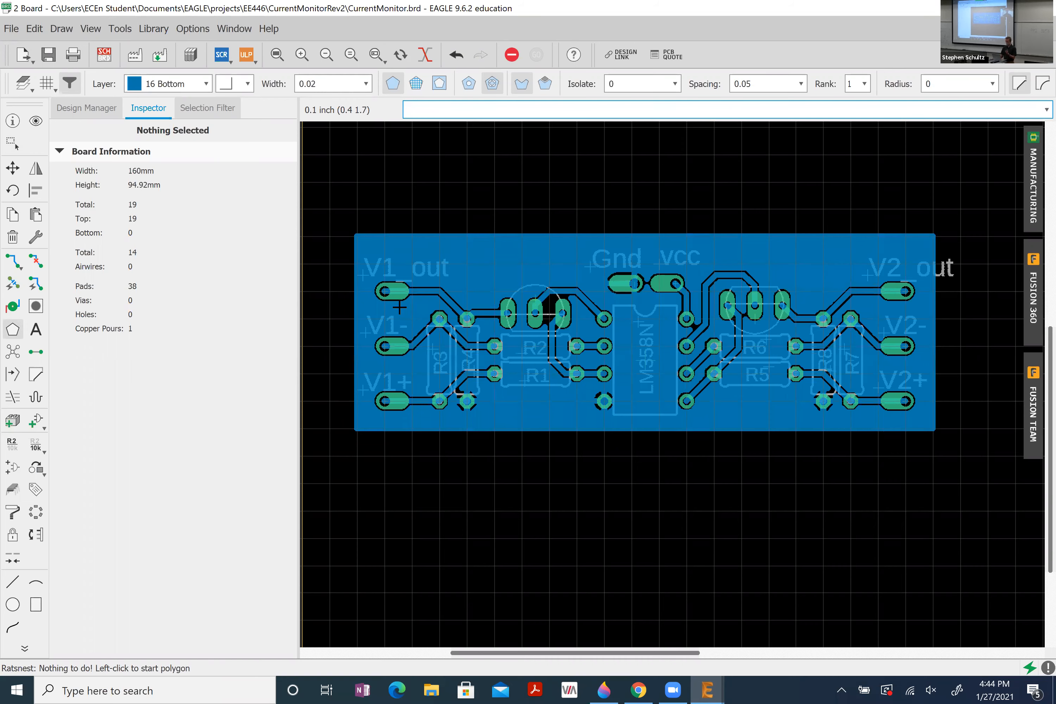
{"action": "scroll", "coordinate": [401, 304], "scroll_direction": "up", "scroll_amount": 8}
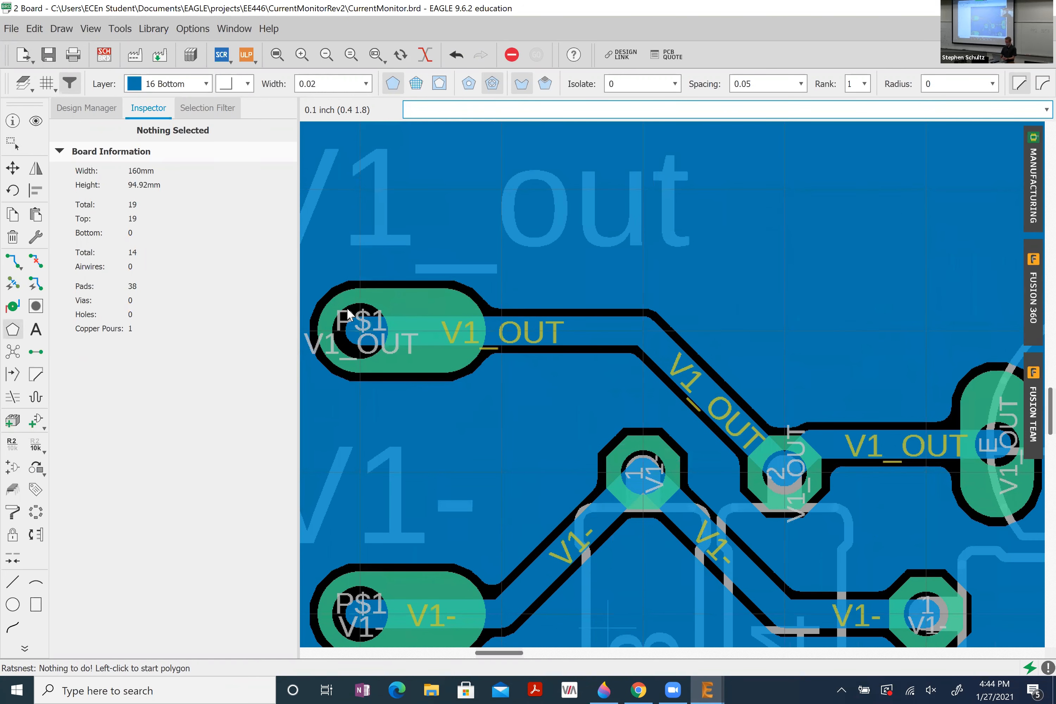
- Set all DRC clearances between different signals (wire, pad and via) to 15 mil and run the design rule check
{"action": "left_click", "coordinate": [25, 649]}
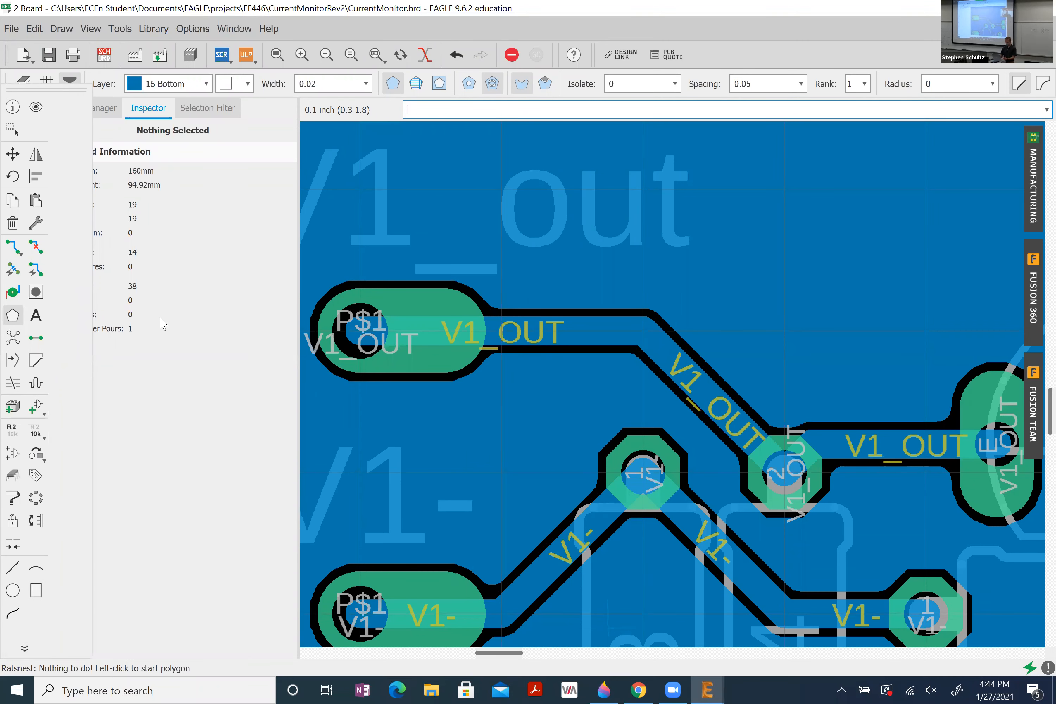
{"action": "left_click", "coordinate": [25, 649]}
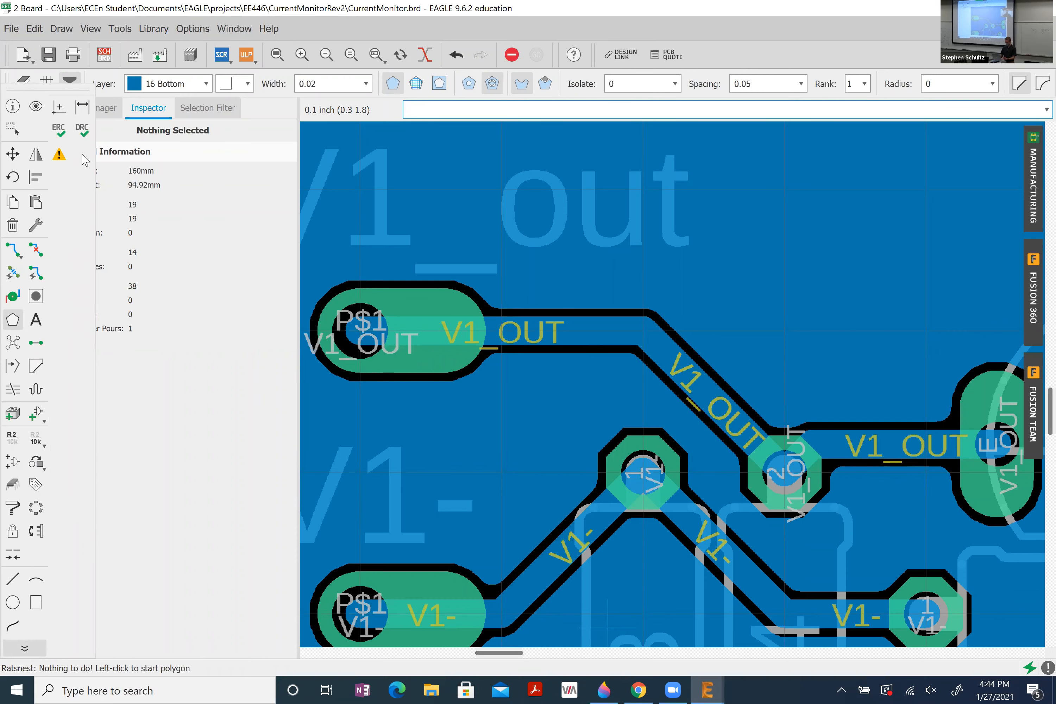
{"action": "left_click", "coordinate": [81, 134]}
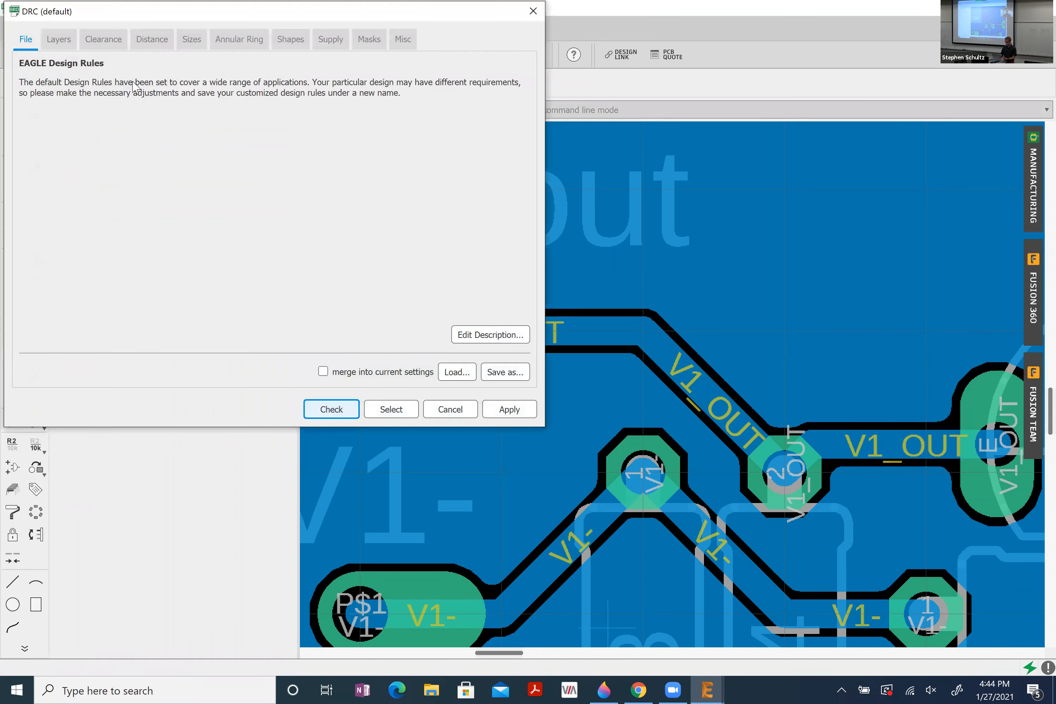
{"action": "left_click", "coordinate": [96, 43]}
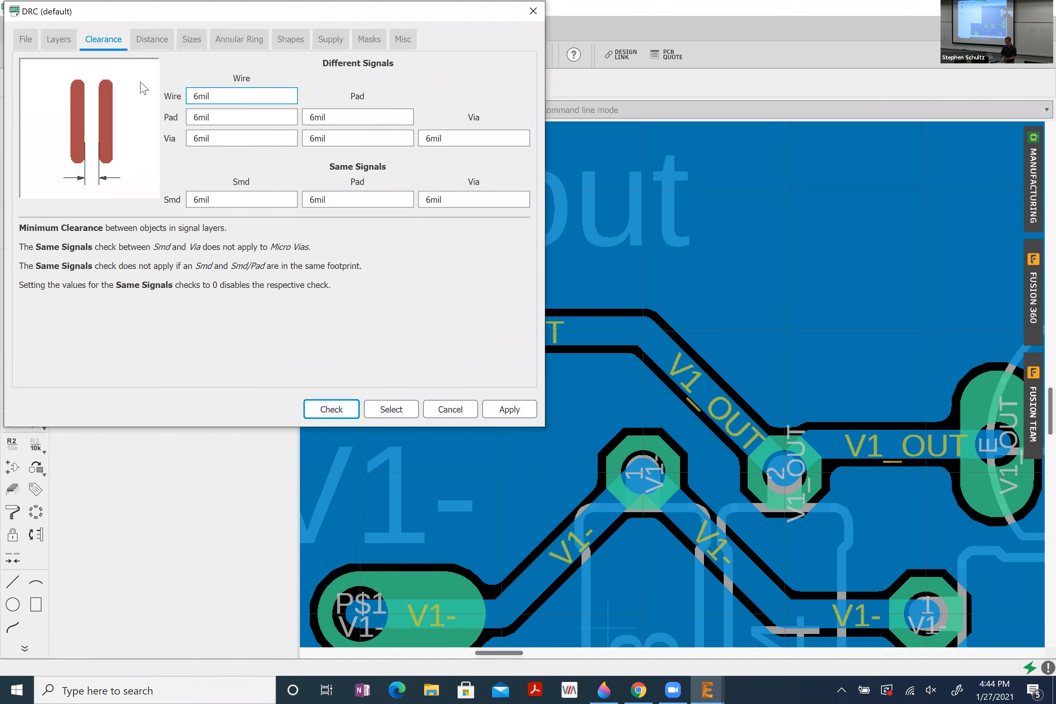
{"action": "double_click", "coordinate": [194, 96]}
{"action": "type", "text": "15"}
{"action": "key", "text": "Tab"}
{"action": "type", "text": "15"}
{"action": "key", "text": "Tab"}
{"action": "type", "text": "15"}
{"action": "key", "text": "Tab"}
{"action": "type", "text": "15"}
{"action": "key", "text": "Tab"}
{"action": "type", "text": "15"}
{"action": "key", "text": "Tab"}
{"action": "type", "text": "15"}
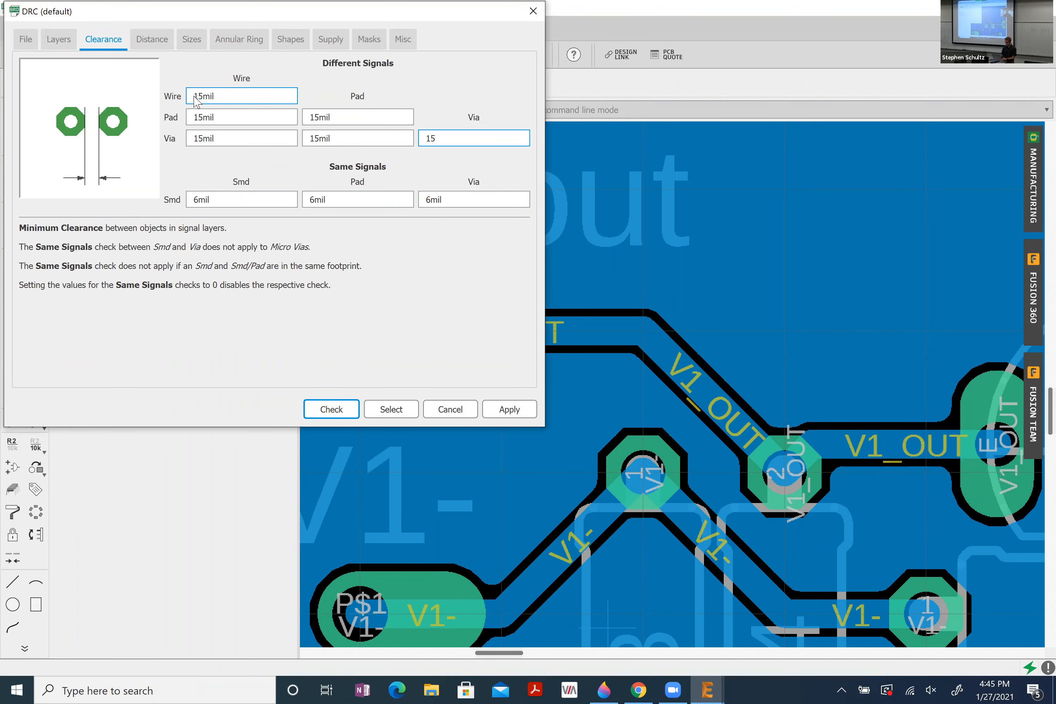
{"action": "key", "text": "Return"}
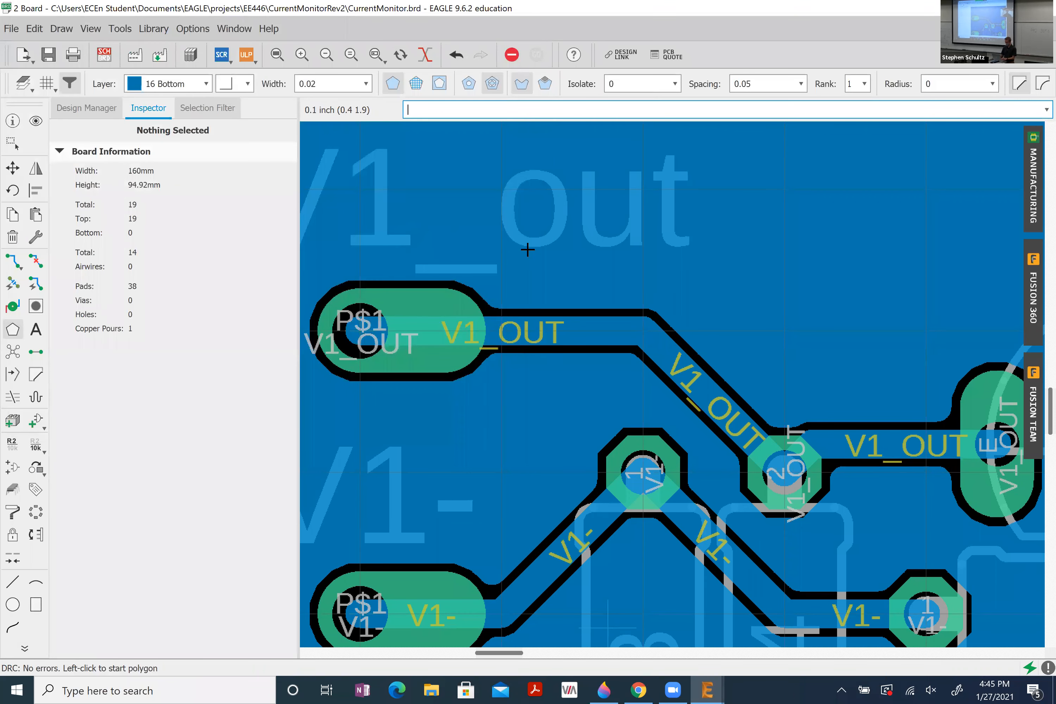
- Rerun Ratsnest to refill the GND copper pour with the new clearances
{"action": "scroll", "coordinate": [395, 242], "scroll_direction": "down", "scroll_amount": 9}
{"action": "left_click", "coordinate": [12, 352]}
{"action": "scroll", "coordinate": [673, 280], "scroll_direction": "up", "scroll_amount": 2}
{"action": "scroll", "coordinate": [673, 280], "scroll_direction": "down", "scroll_amount": 2}
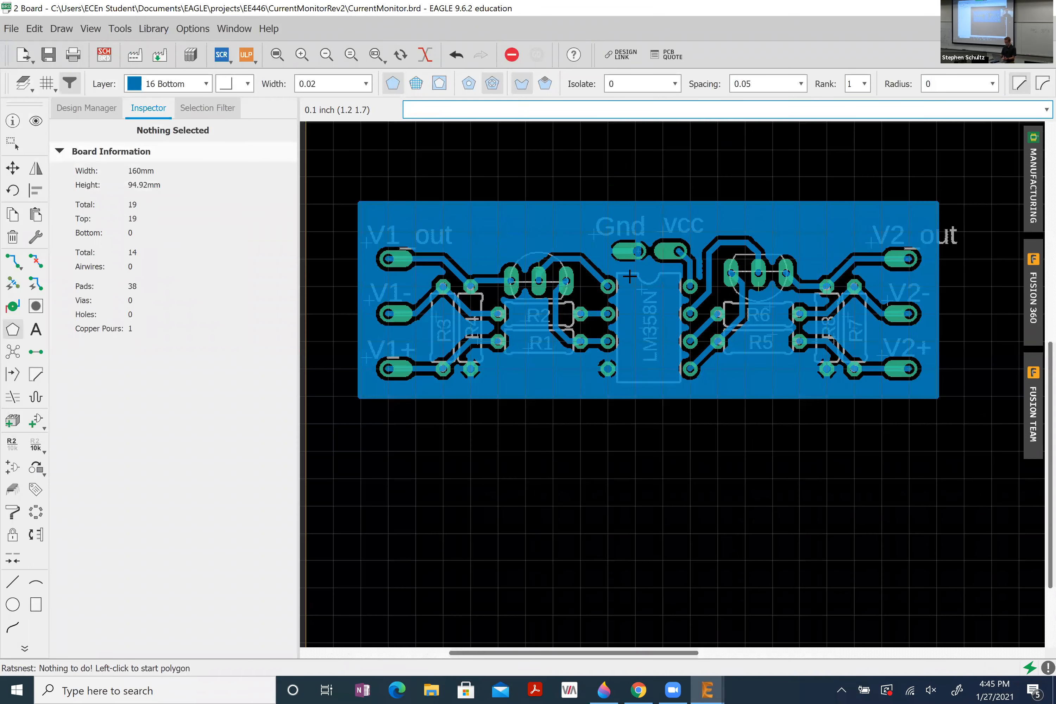
- Group the entire circuit with its copper pour and labels and move it into the lower-left corner of the board outline
{"action": "scroll", "coordinate": [629, 276], "scroll_direction": "down", "scroll_amount": 8}
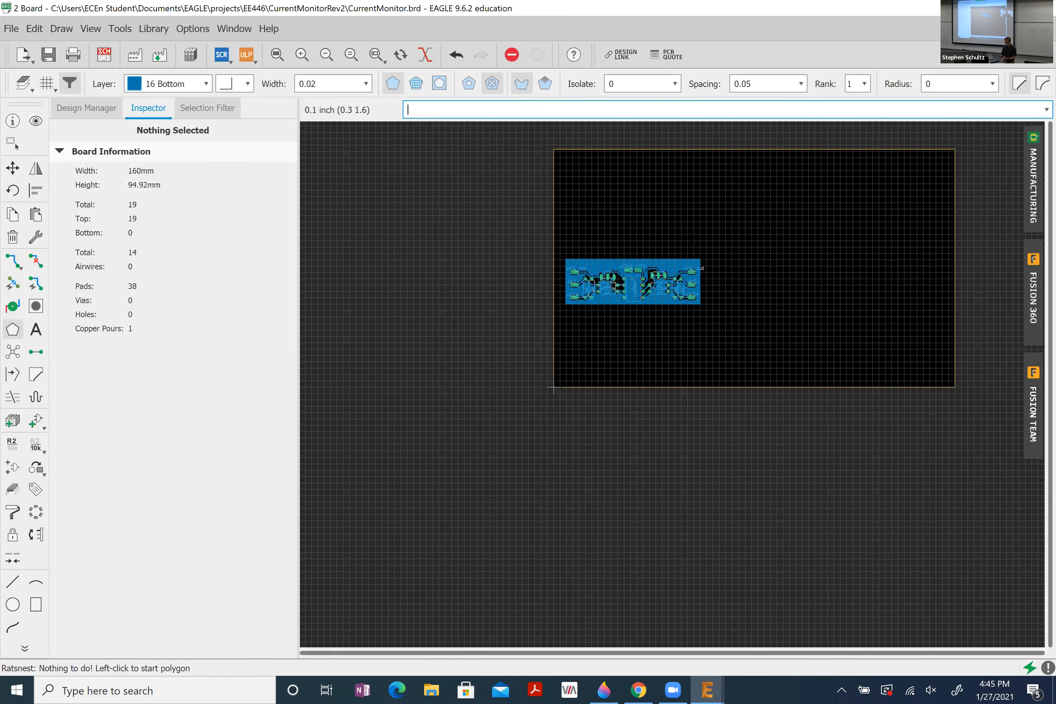
{"action": "left_click", "coordinate": [709, 249]}
{"action": "key", "text": "Escape"}
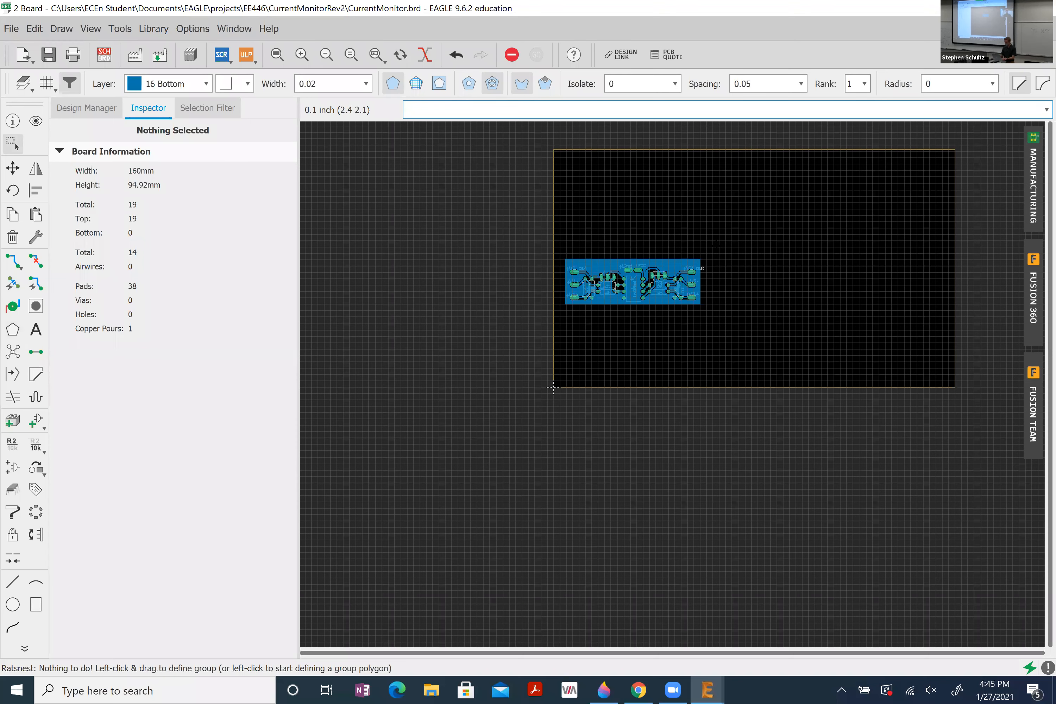
{"action": "left_click_drag", "start_coordinate": [718, 244], "coordinate": [558, 318]}
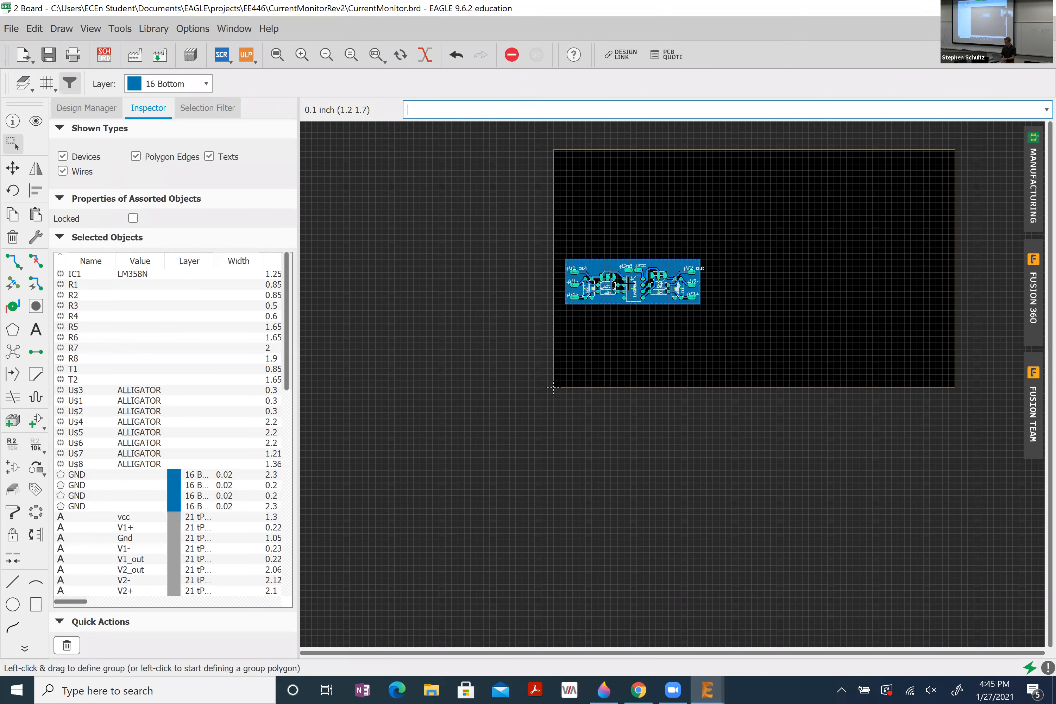
{"action": "left_click", "coordinate": [633, 288]}
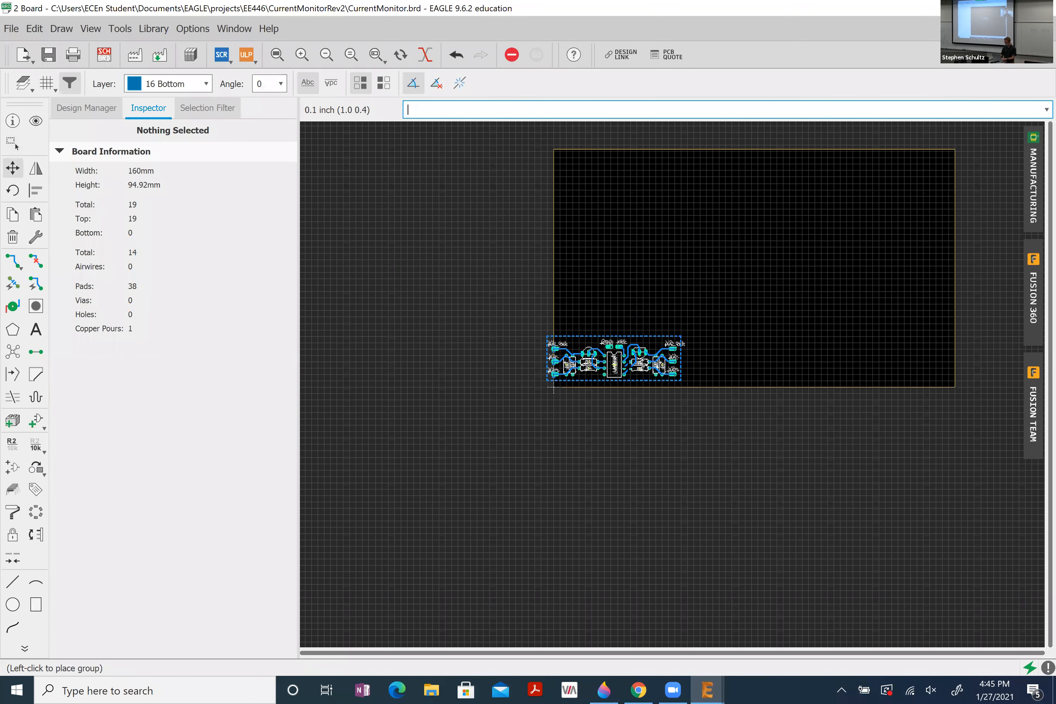
{"action": "left_click", "coordinate": [547, 387]}
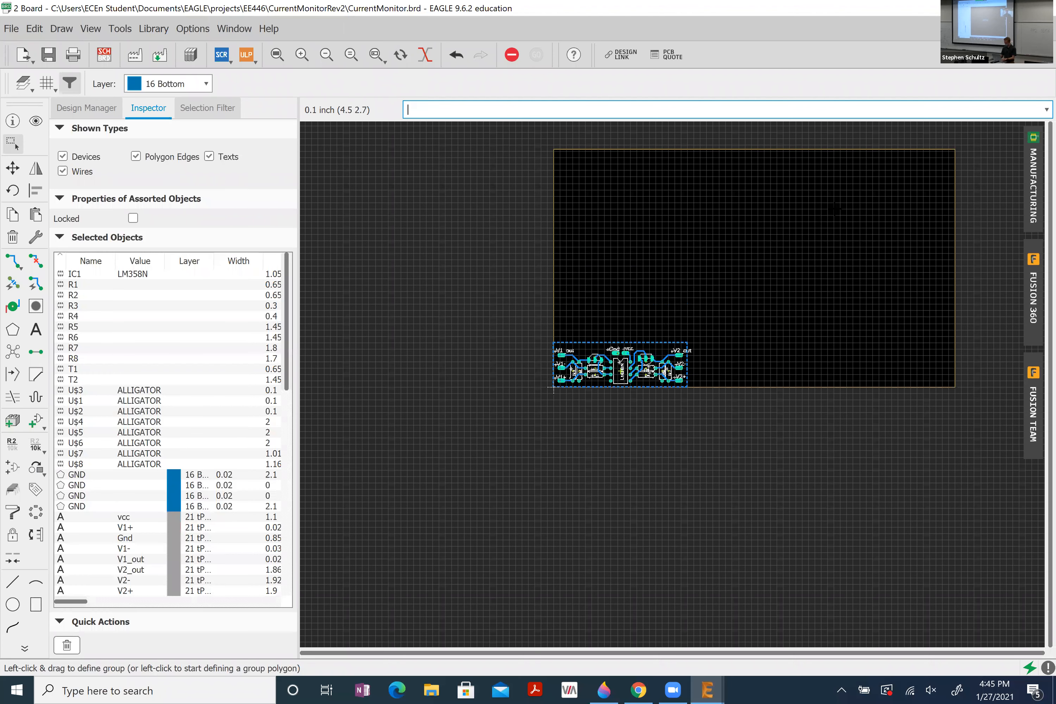
- Shrink the board outline to about 2.1 by 0.74 inch around the circuit by moving its upper and right edges inward
{"action": "left_click", "coordinate": [964, 142]}
{"action": "left_click_drag", "start_coordinate": [922, 149], "coordinate": [679, 354]}
{"action": "left_click", "coordinate": [955, 352]}
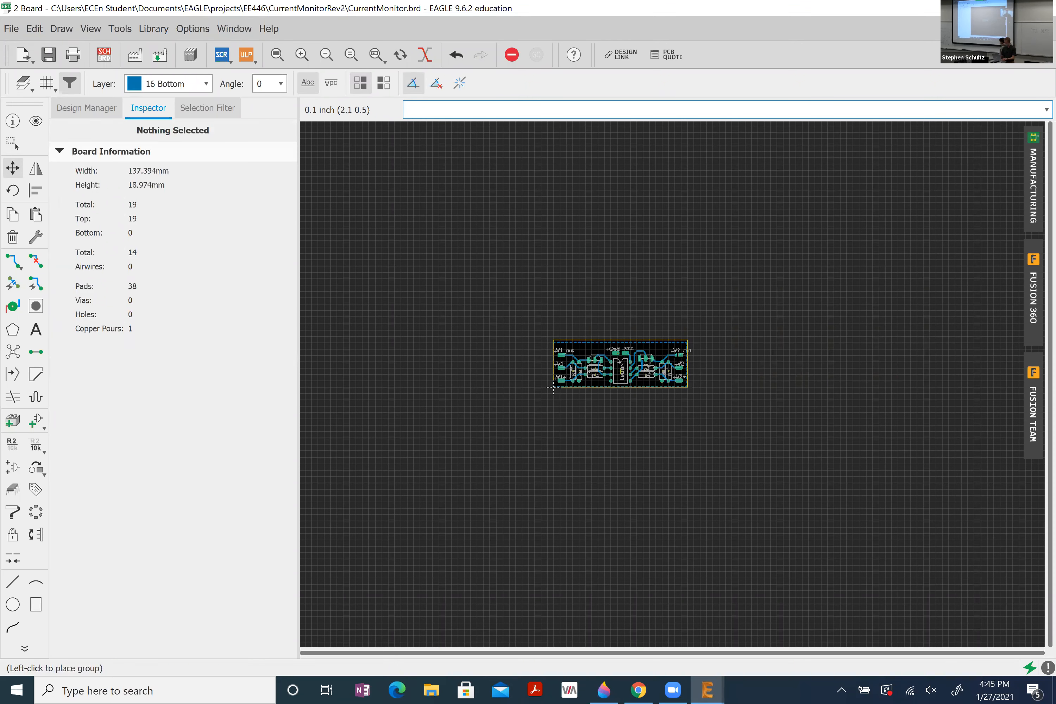
{"action": "left_click", "coordinate": [687, 354]}
{"action": "scroll", "coordinate": [618, 353], "scroll_direction": "up", "scroll_amount": 5}
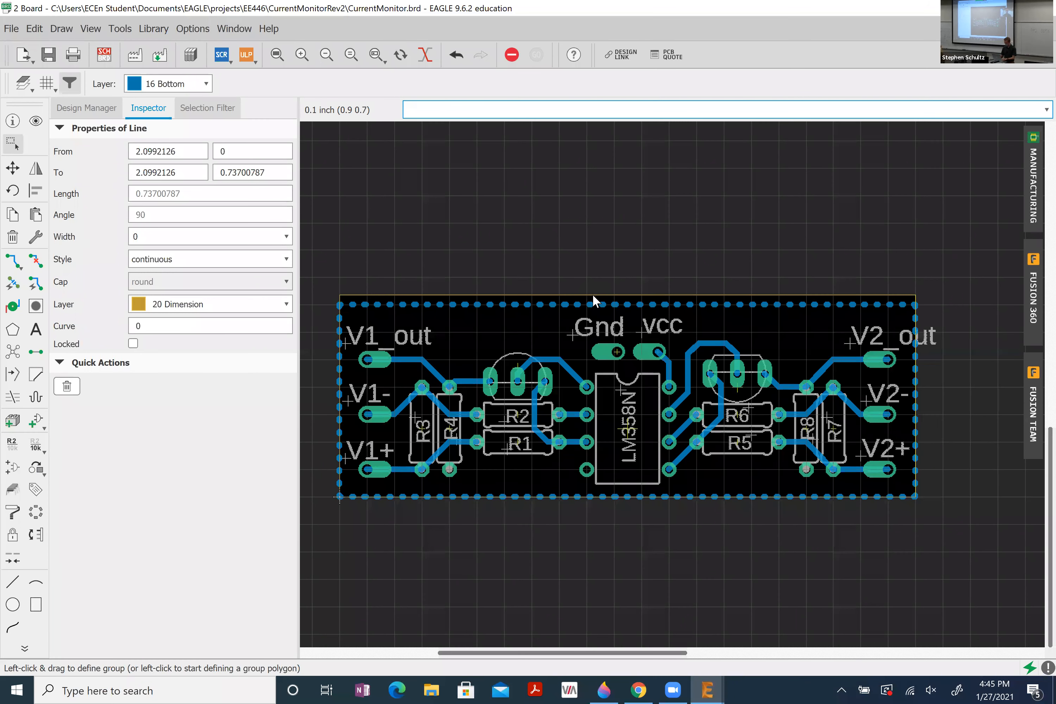
- Set the upper board outline line's endpoints to (2, 0.75) and (0, 0.75) inch
{"action": "right_click", "coordinate": [593, 297]}
{"action": "left_click", "coordinate": [631, 485]}
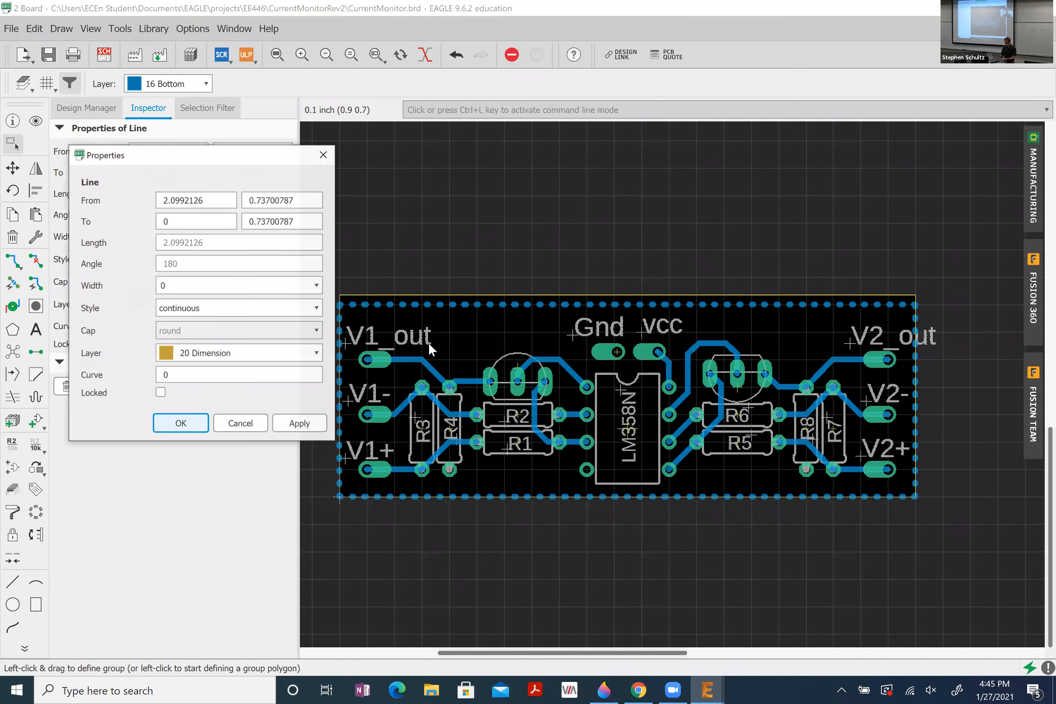
{"action": "double_click", "coordinate": [206, 201]}
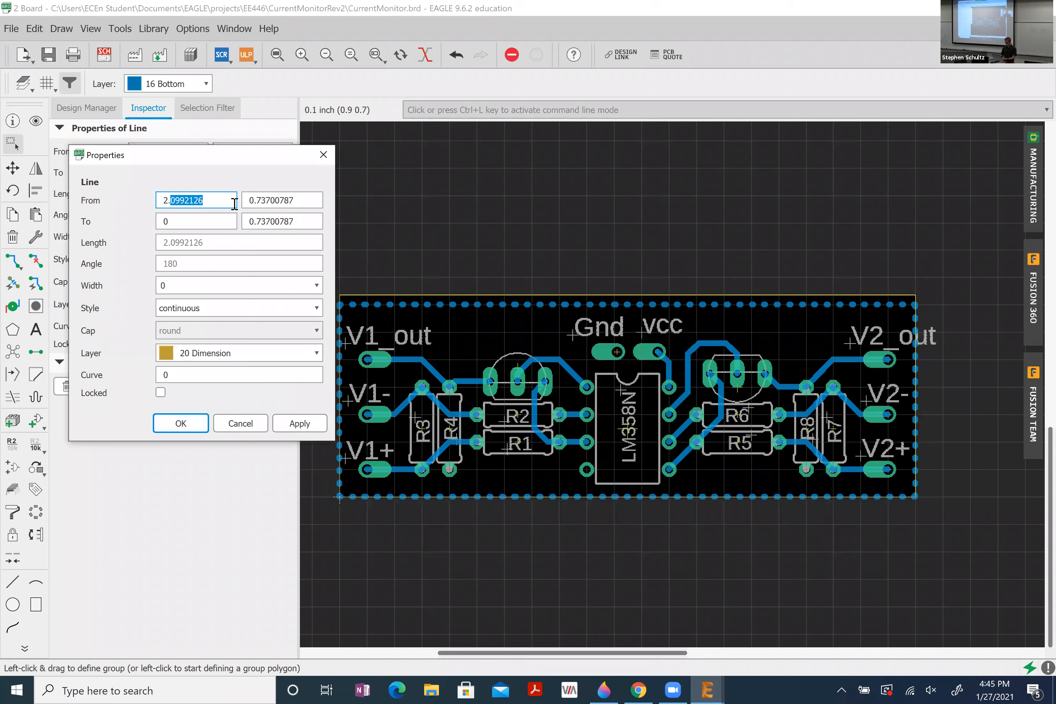
{"action": "key", "text": "BackSpace"}
{"action": "key", "text": "BackSpace"}
{"action": "key", "text": "Tab"}
{"action": "type", "text": "0.75"}
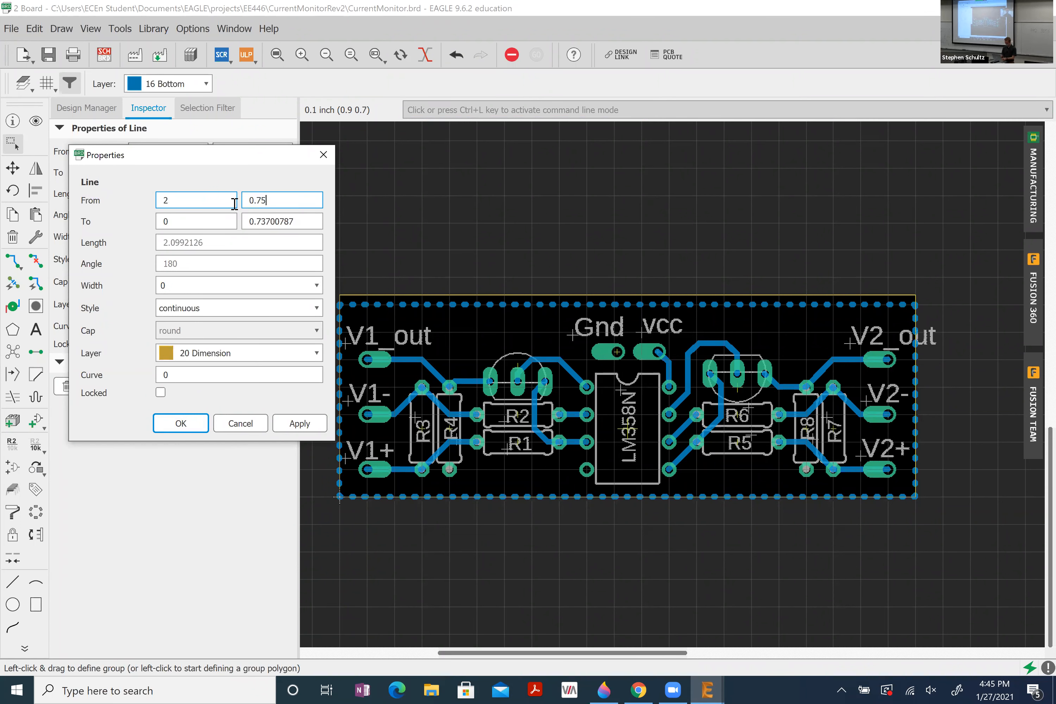
{"action": "key", "text": "Tab"}
{"action": "key", "text": "Tab"}
{"action": "type", "text": "0.75"}
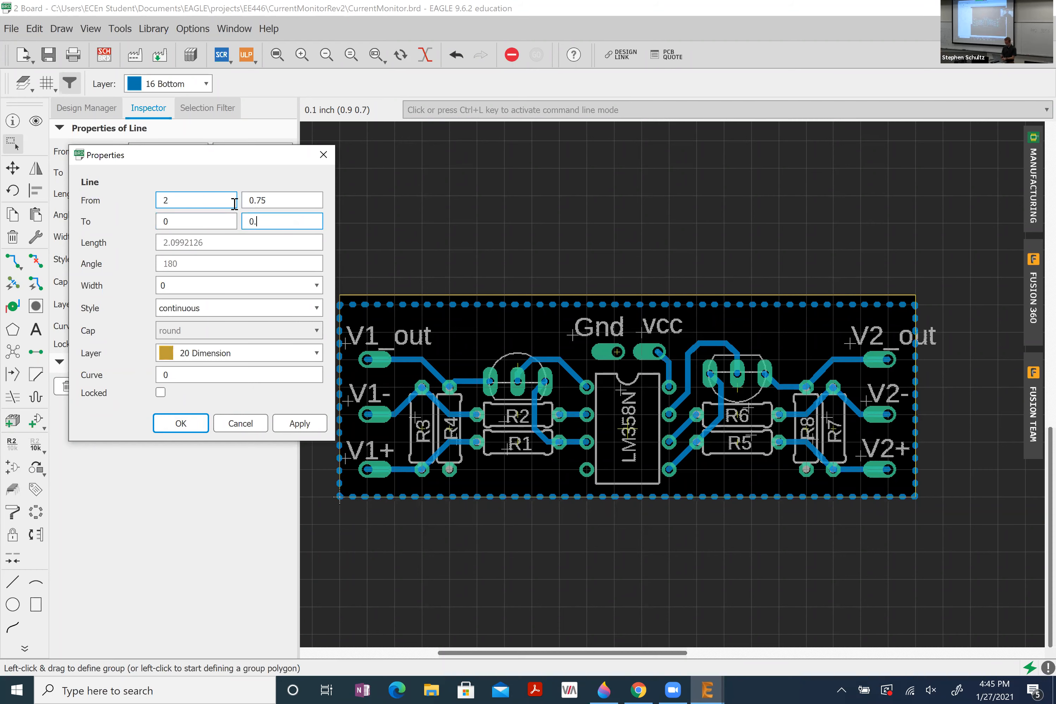
{"action": "key", "text": "Return"}
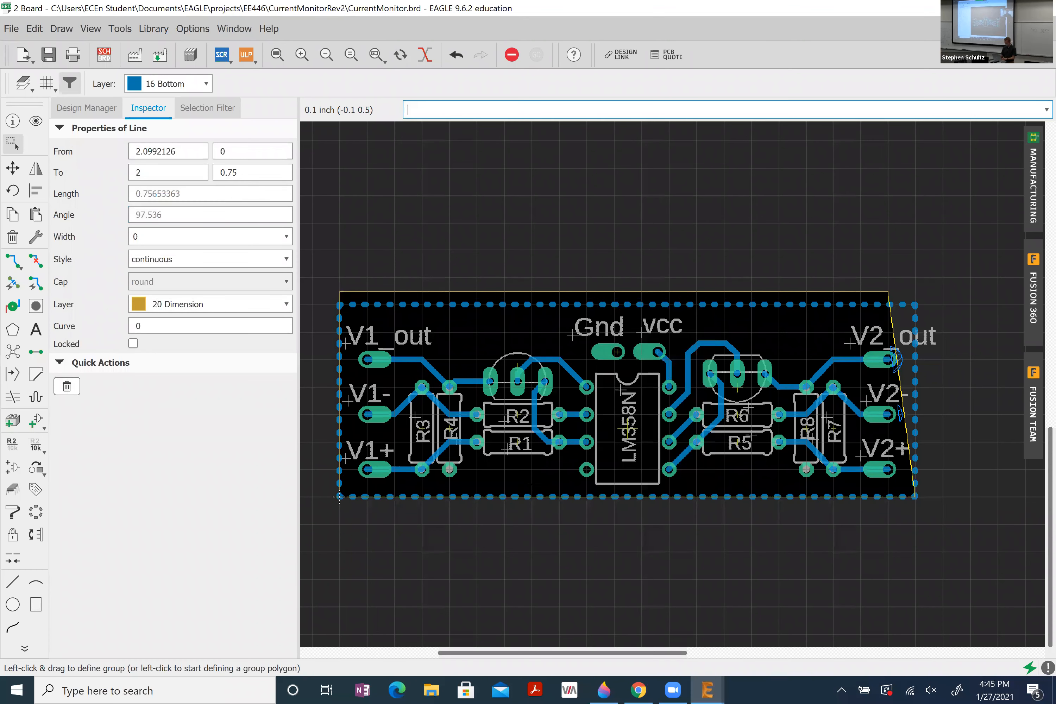
- Set the end X coordinate of the lower board outline line to 2 inches
{"action": "right_click", "coordinate": [548, 498]}
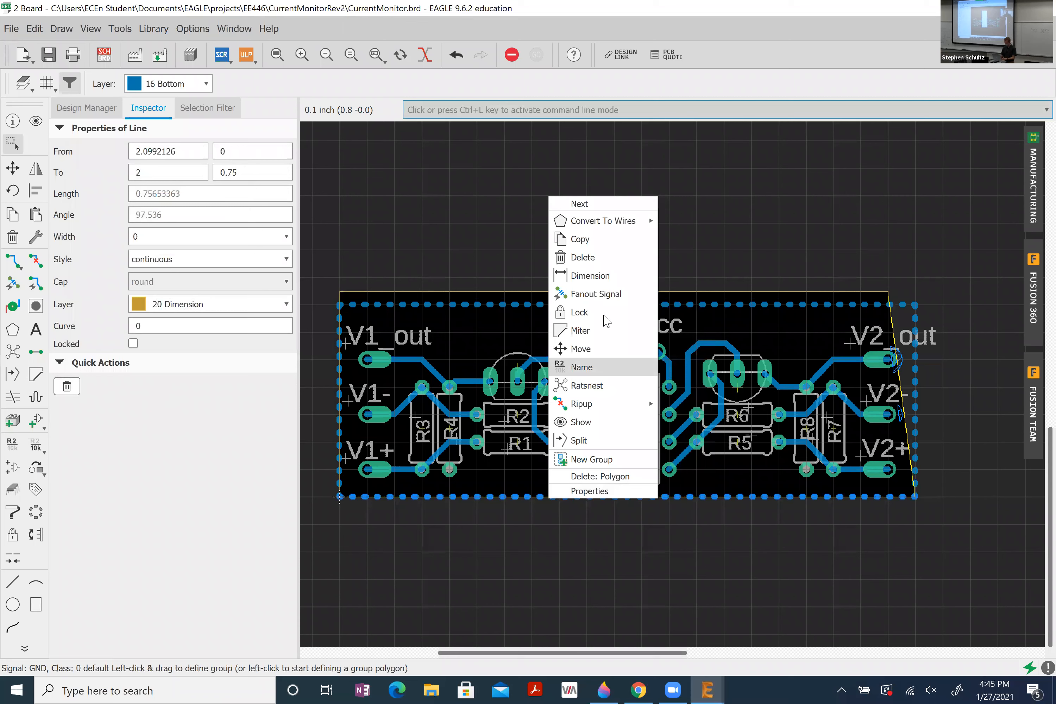
{"action": "left_click", "coordinate": [599, 205]}
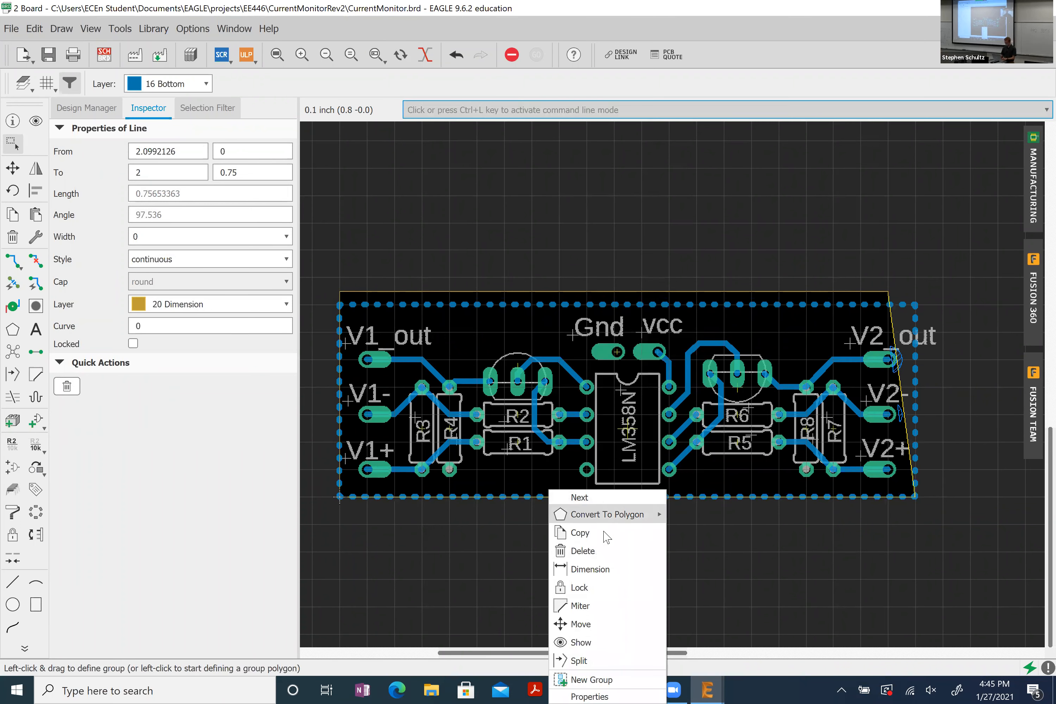
{"action": "left_click", "coordinate": [604, 694]}
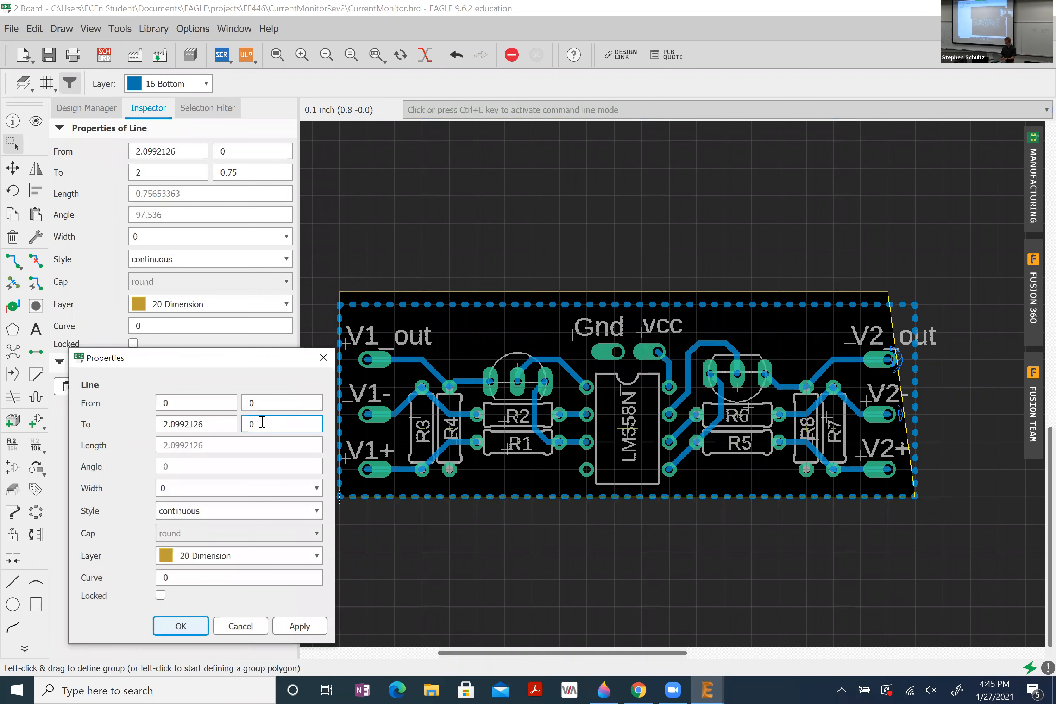
{"action": "double_click", "coordinate": [227, 425]}
{"action": "key", "text": "BackSpace"}
{"action": "key", "text": "Return"}
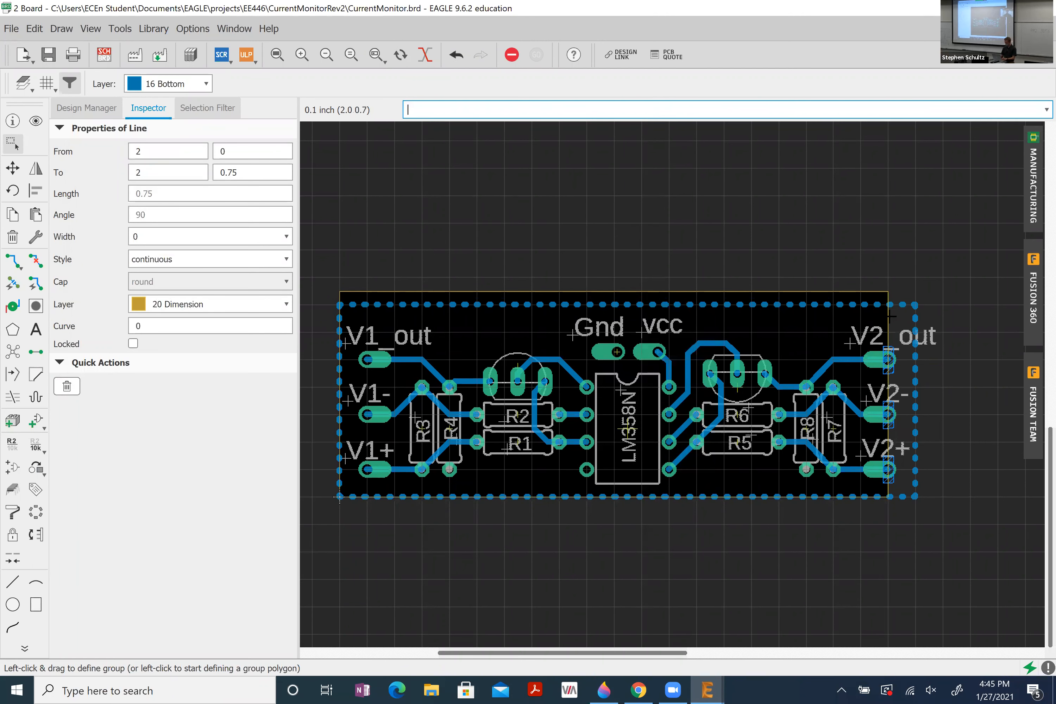
- Move the board outline's right edge out to 2.1 inches and lower the upper edges of the outline and copper pour to about 0.67 inch
{"action": "left_click_drag", "start_coordinate": [889, 317], "coordinate": [915, 317]}
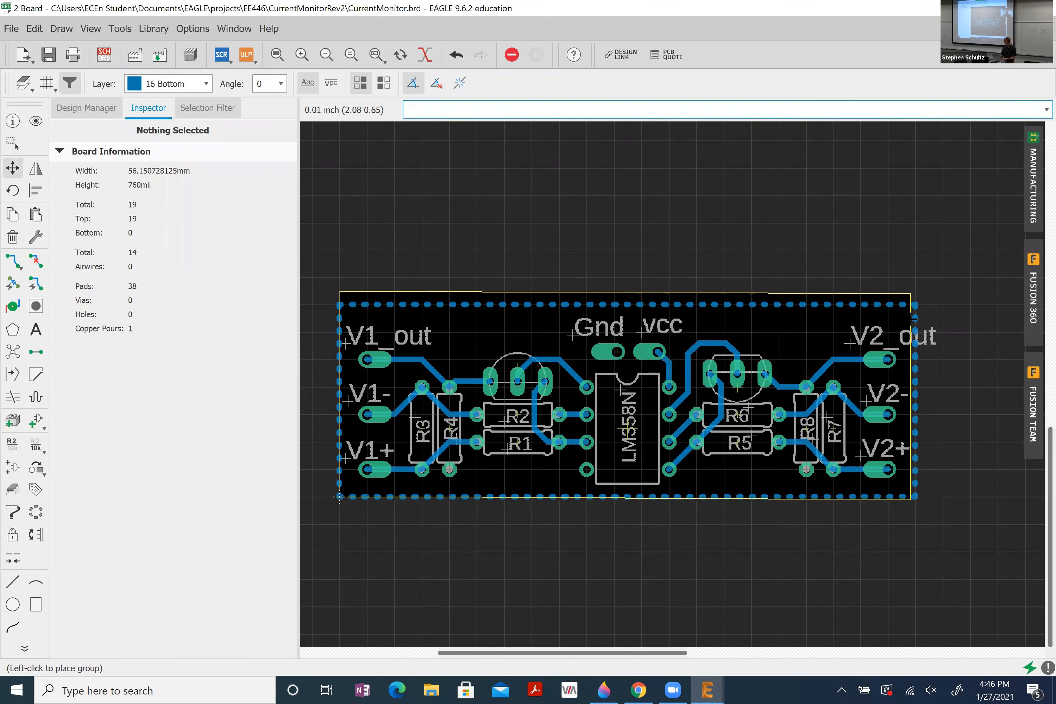
{"action": "left_click", "coordinate": [915, 318]}
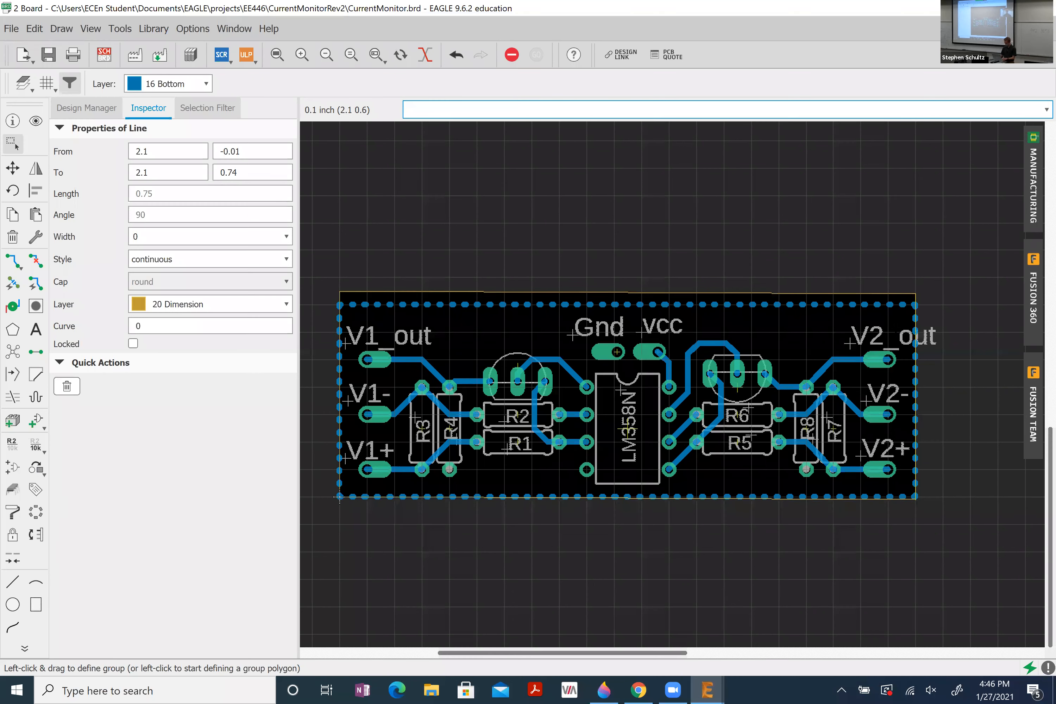
{"action": "left_click", "coordinate": [601, 291]}
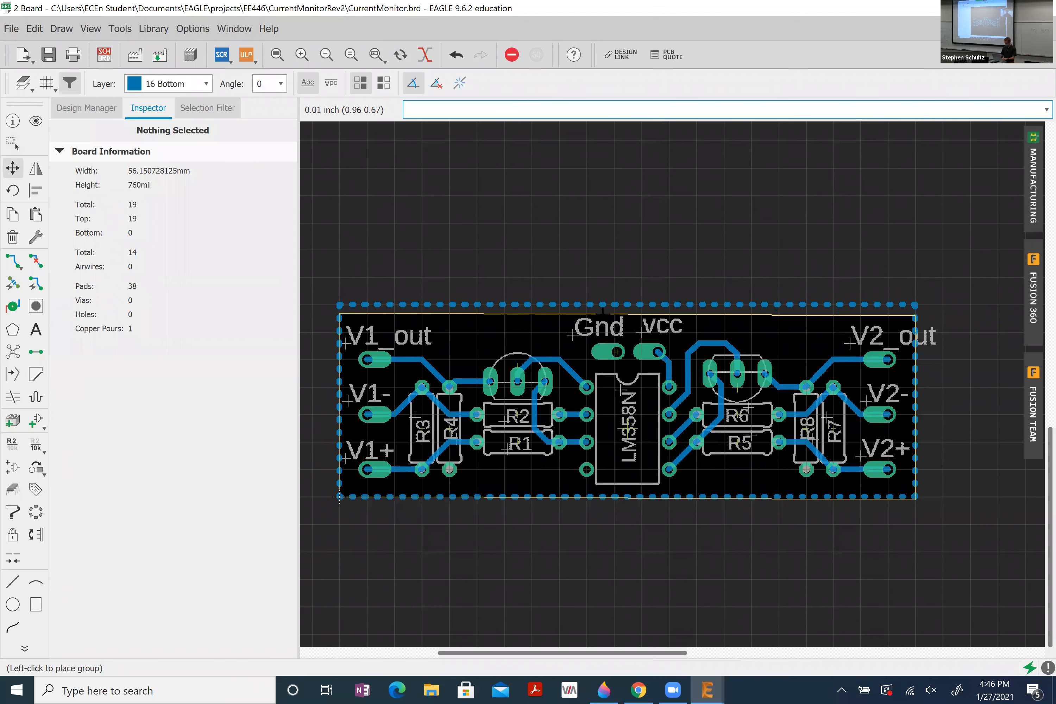
{"action": "left_click", "coordinate": [602, 313]}
{"action": "left_click", "coordinate": [602, 312]}
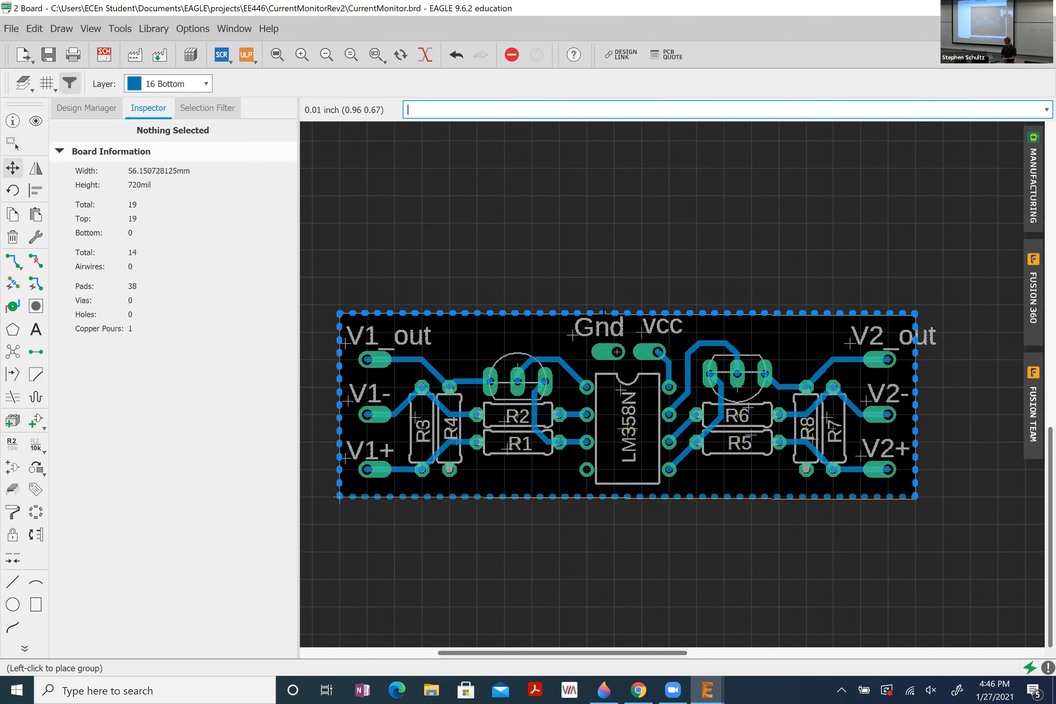
{"action": "key", "text": "Escape"}
- Level the upper board outline line by setting its end Y coordinate to 0.66 inch
{"action": "right_click", "coordinate": [611, 313]}
{"action": "left_click", "coordinate": [629, 323]}
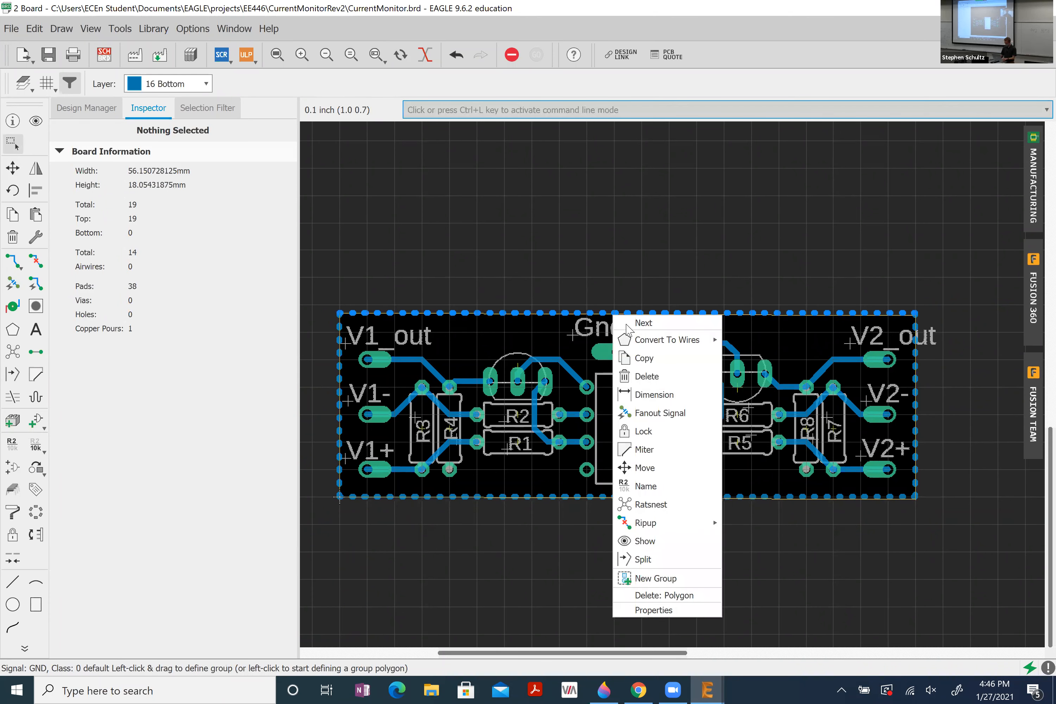
{"action": "left_click", "coordinate": [628, 323]}
{"action": "left_click", "coordinate": [655, 523]}
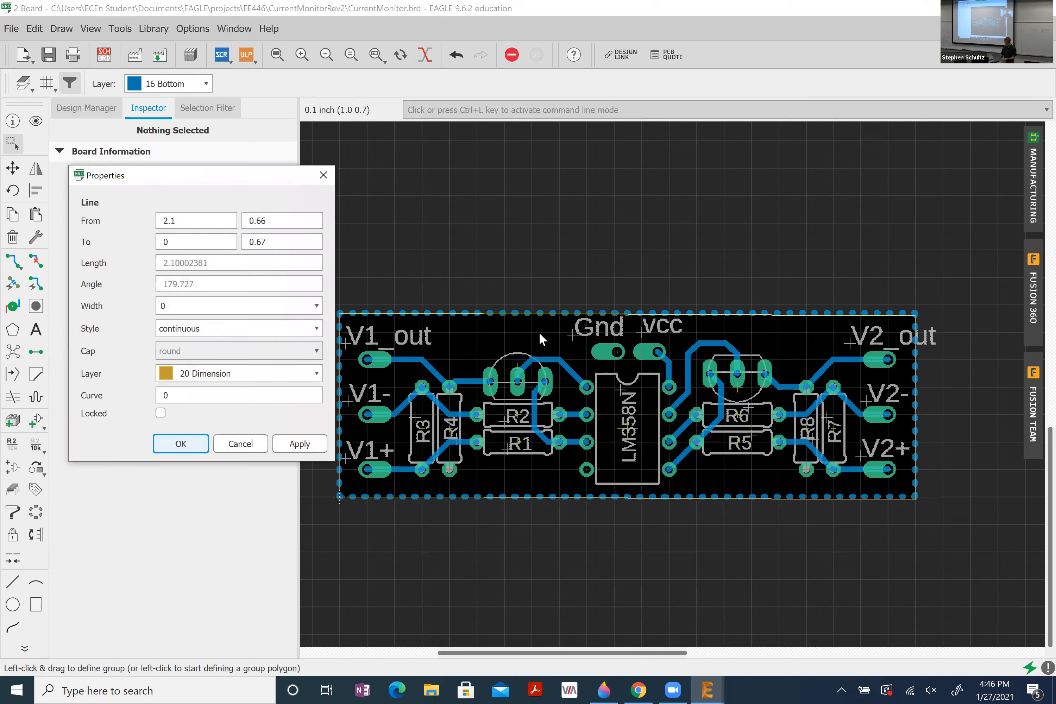
{"action": "left_click", "coordinate": [281, 241]}
{"action": "key", "text": "BackSpace"}
{"action": "key", "text": "BackSpace"}
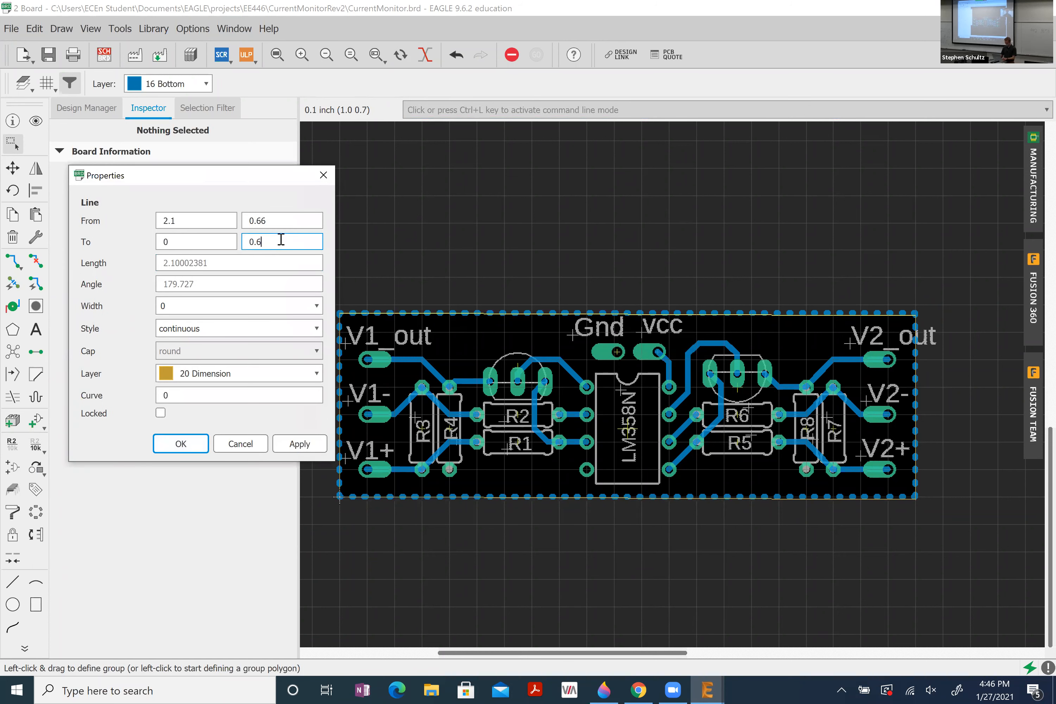
{"action": "type", "text": "66"}
{"action": "key", "text": "Return"}
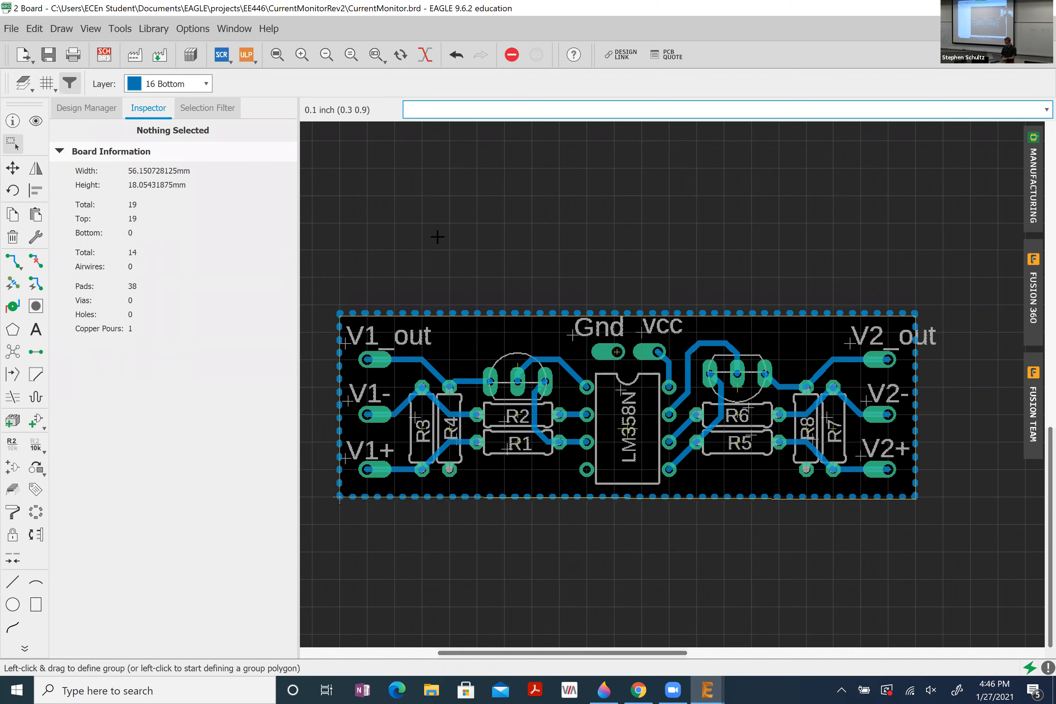
- Run Ratsnest to refill the GND copper pour within the resized board outline
{"action": "type", "text": "ratsnest"}
{"action": "key", "text": "Return"}
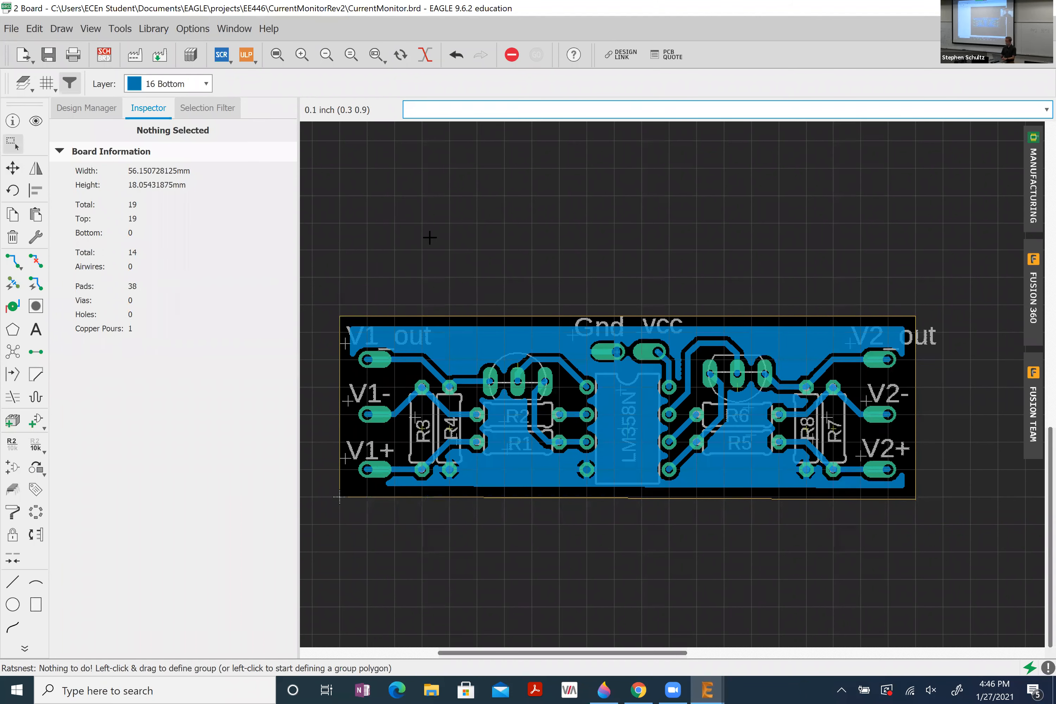